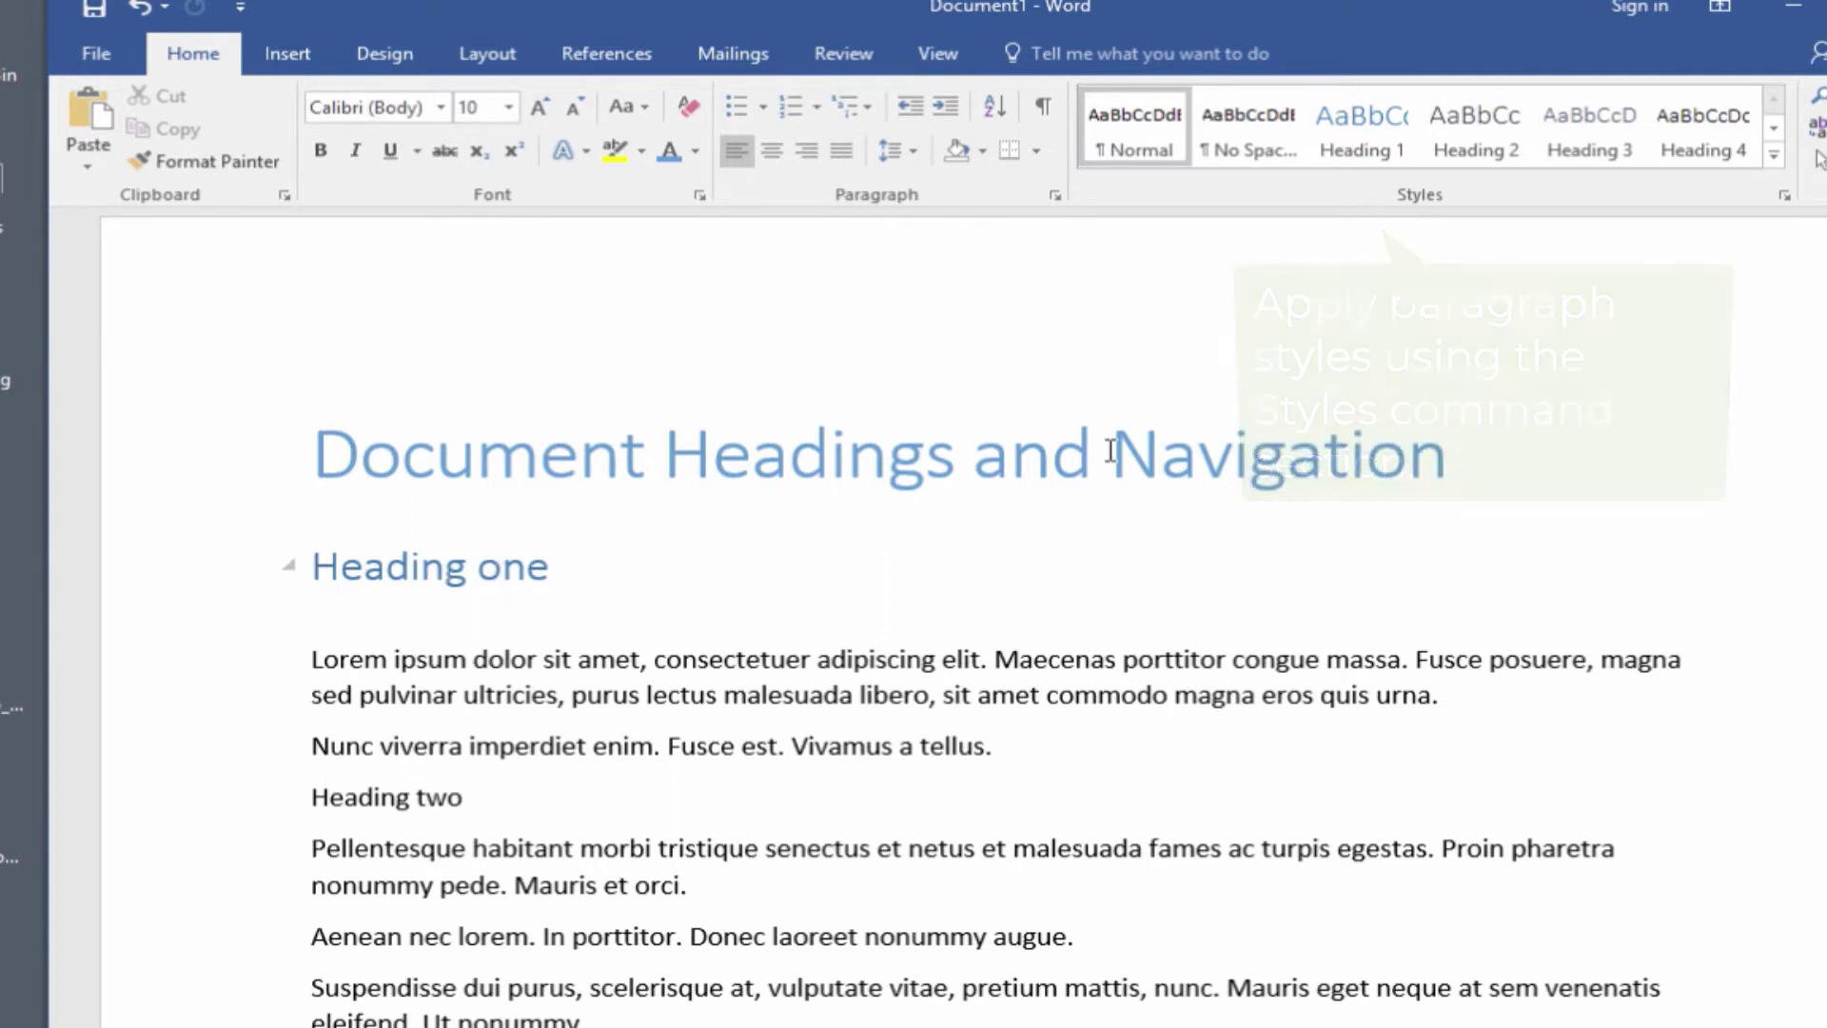
Step: Check the styles used by the title and Heading one, then collapse the Heading one section
{"action": "left_click", "coordinate": [524, 464]}
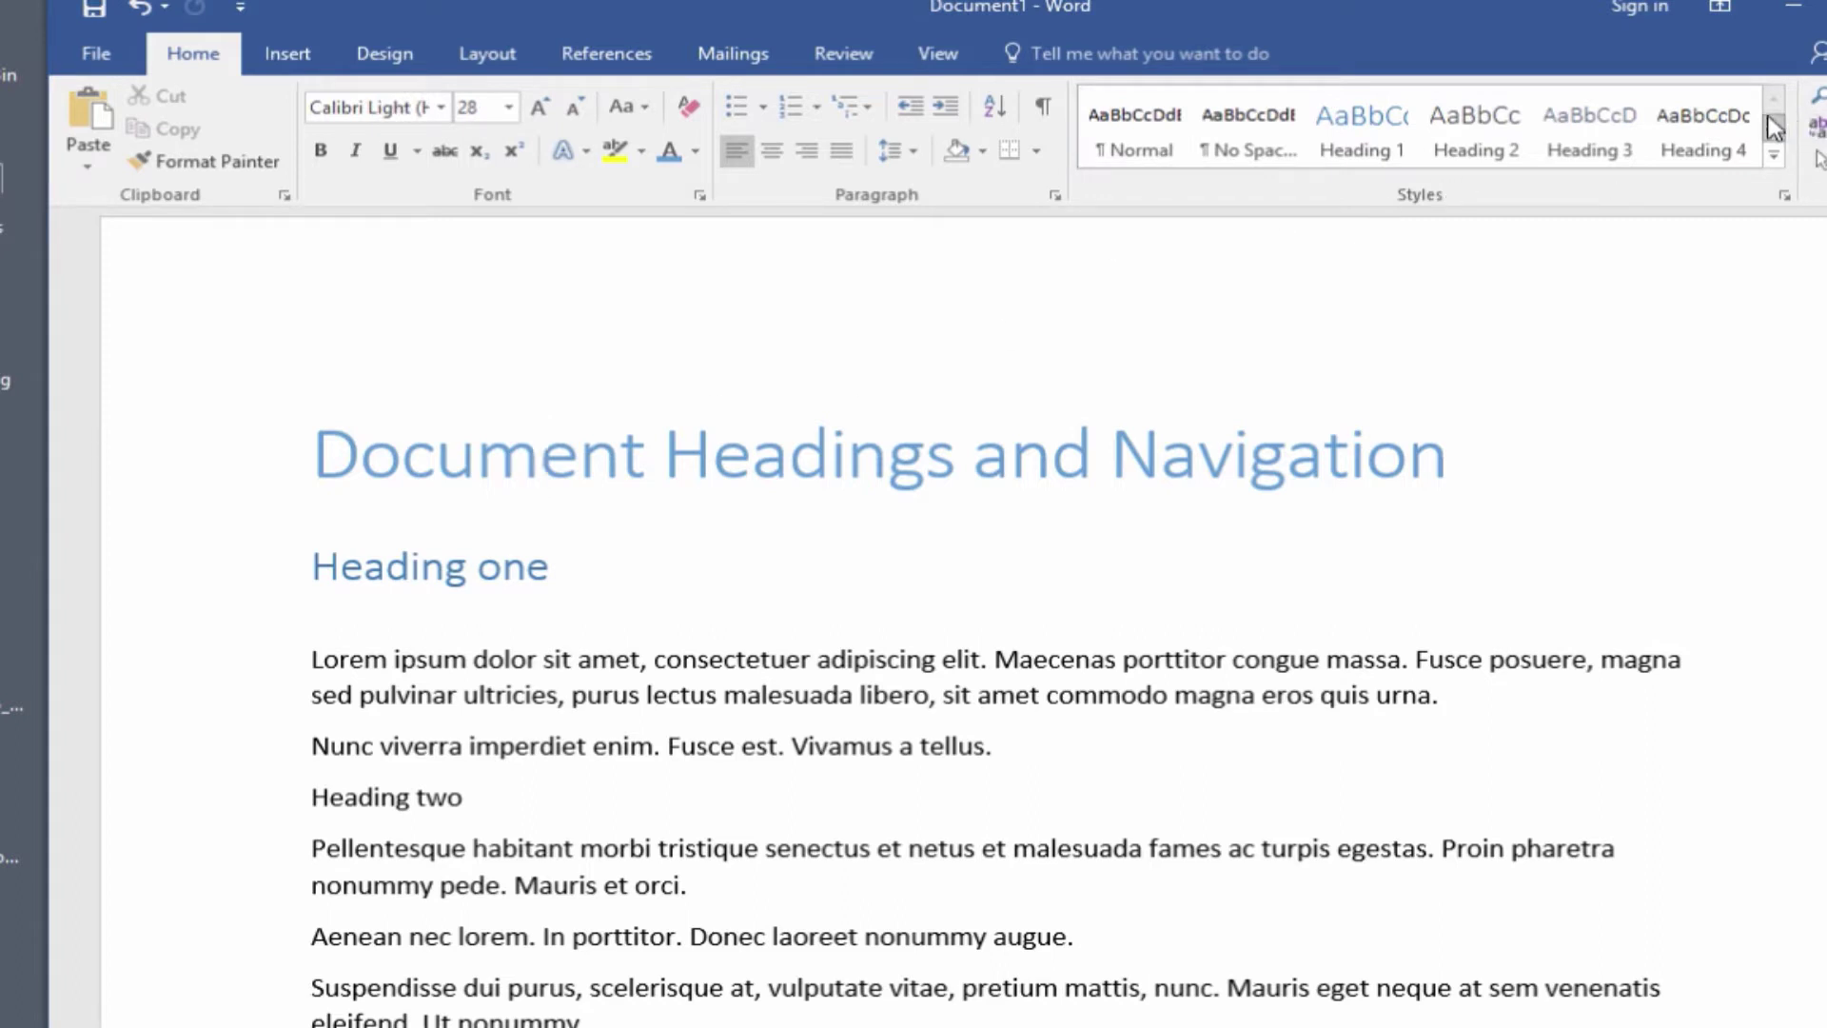
{"action": "left_click", "coordinate": [1774, 132]}
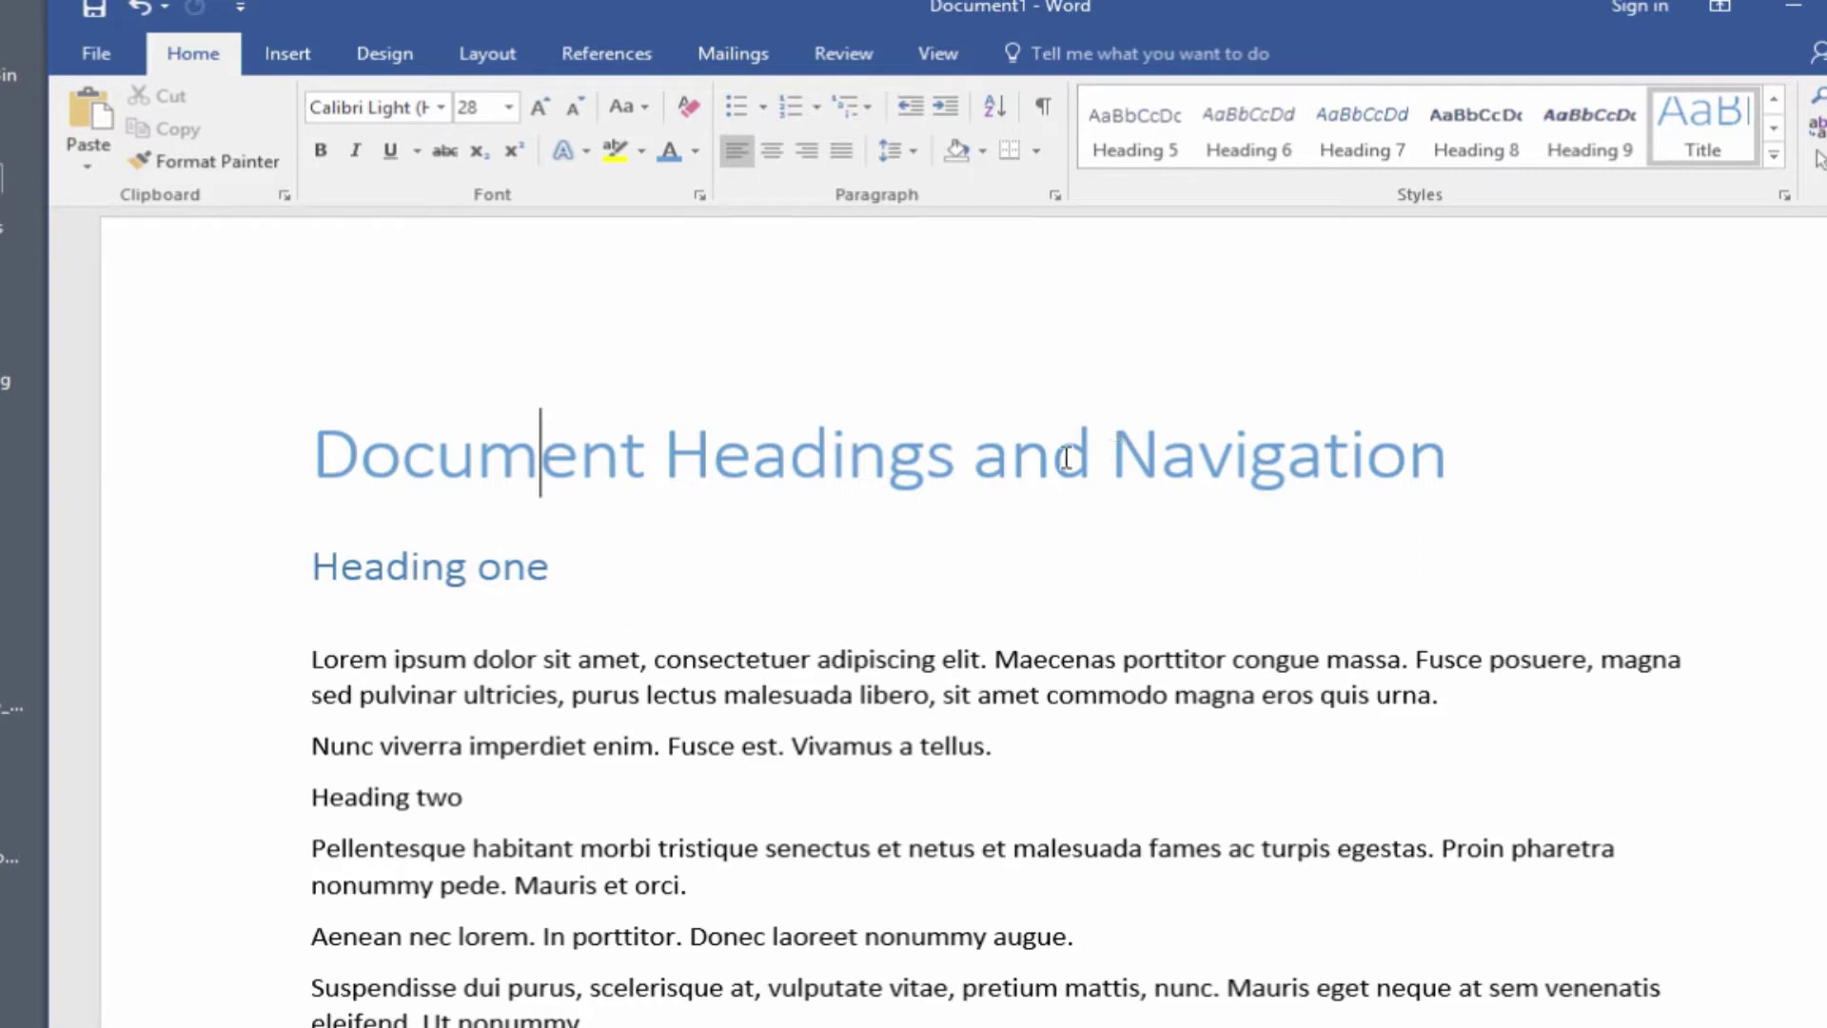
{"action": "left_click", "coordinate": [421, 569]}
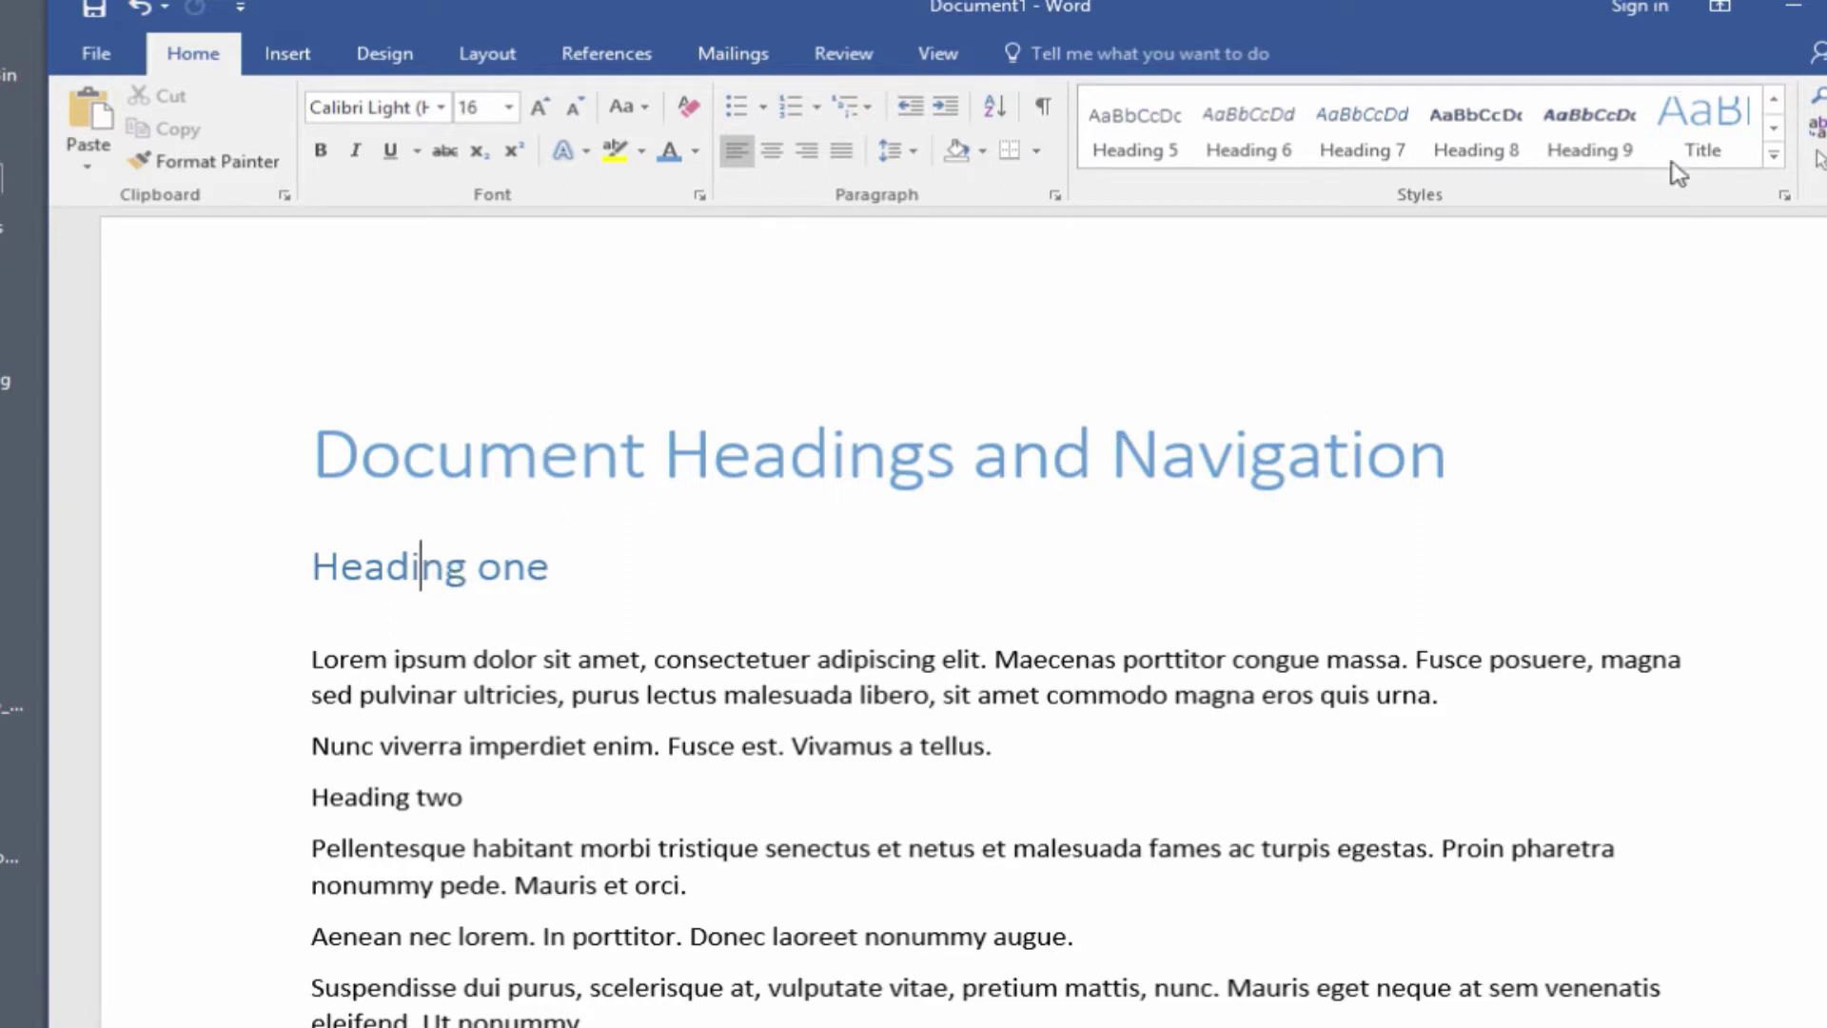
{"action": "left_click", "coordinate": [1775, 99]}
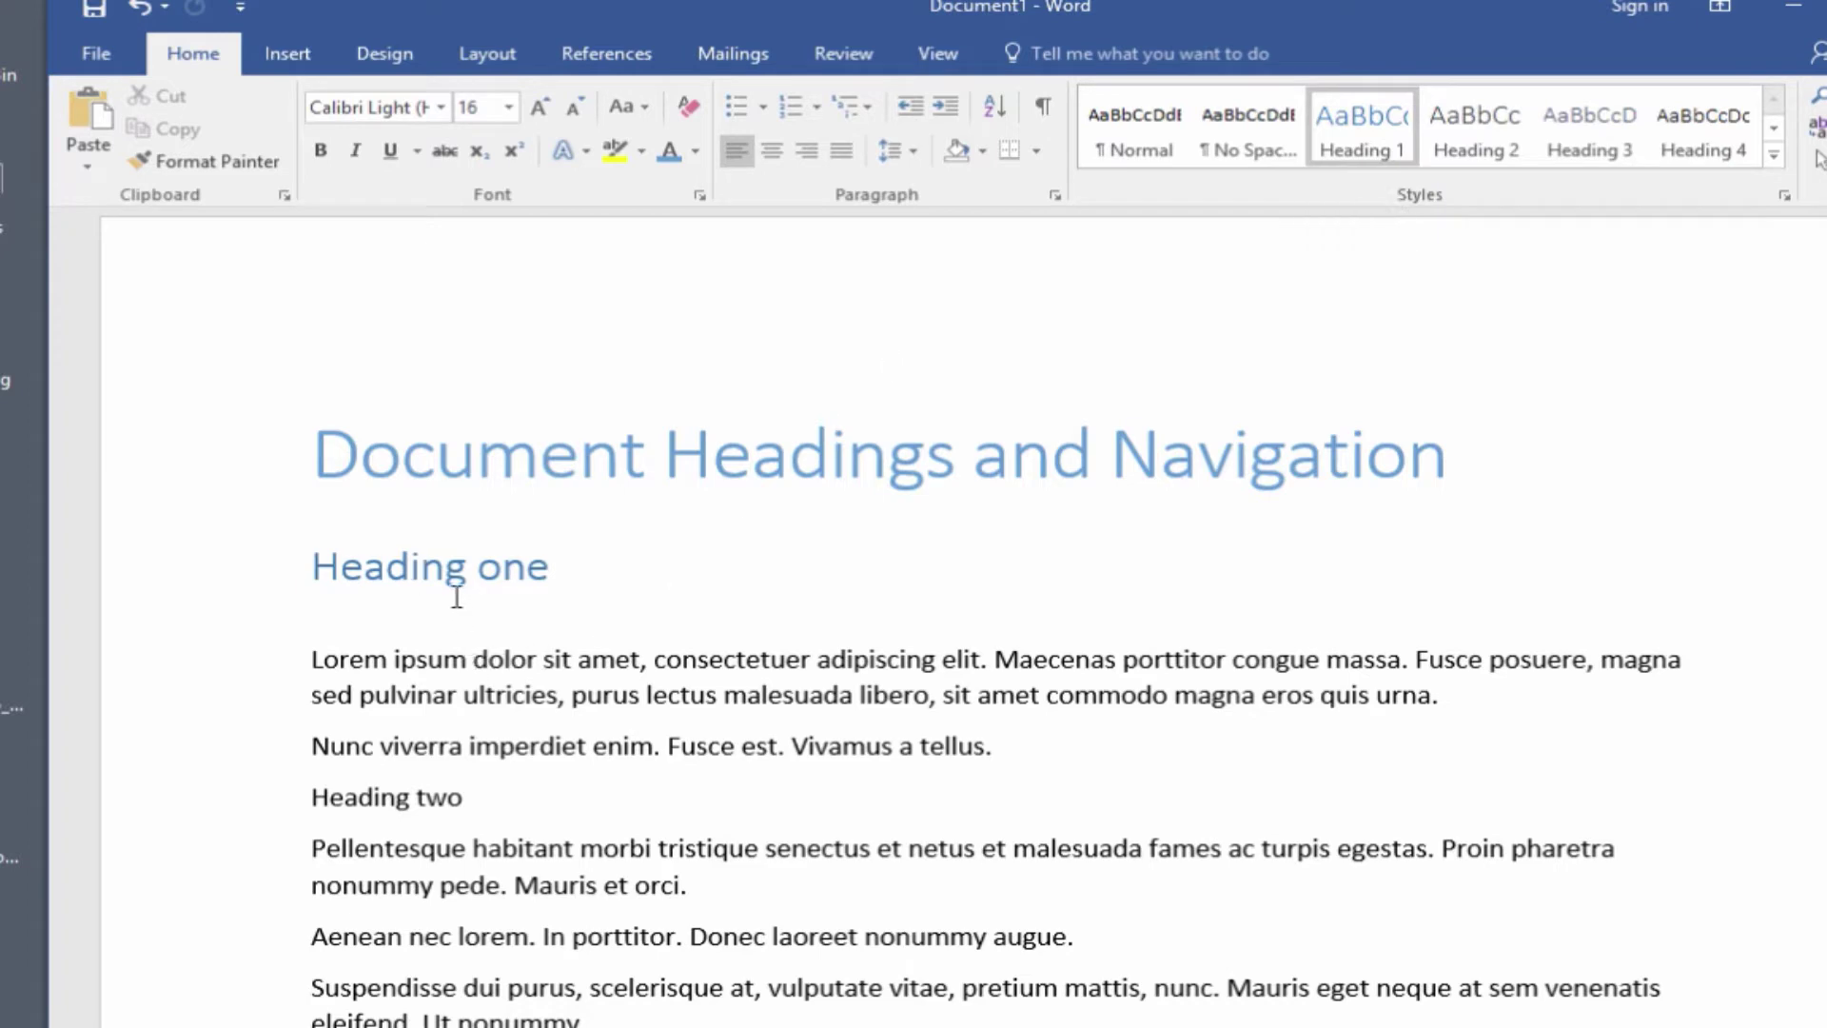
{"action": "mouse_move", "coordinate": [455, 572]}
{"action": "left_click", "coordinate": [290, 568]}
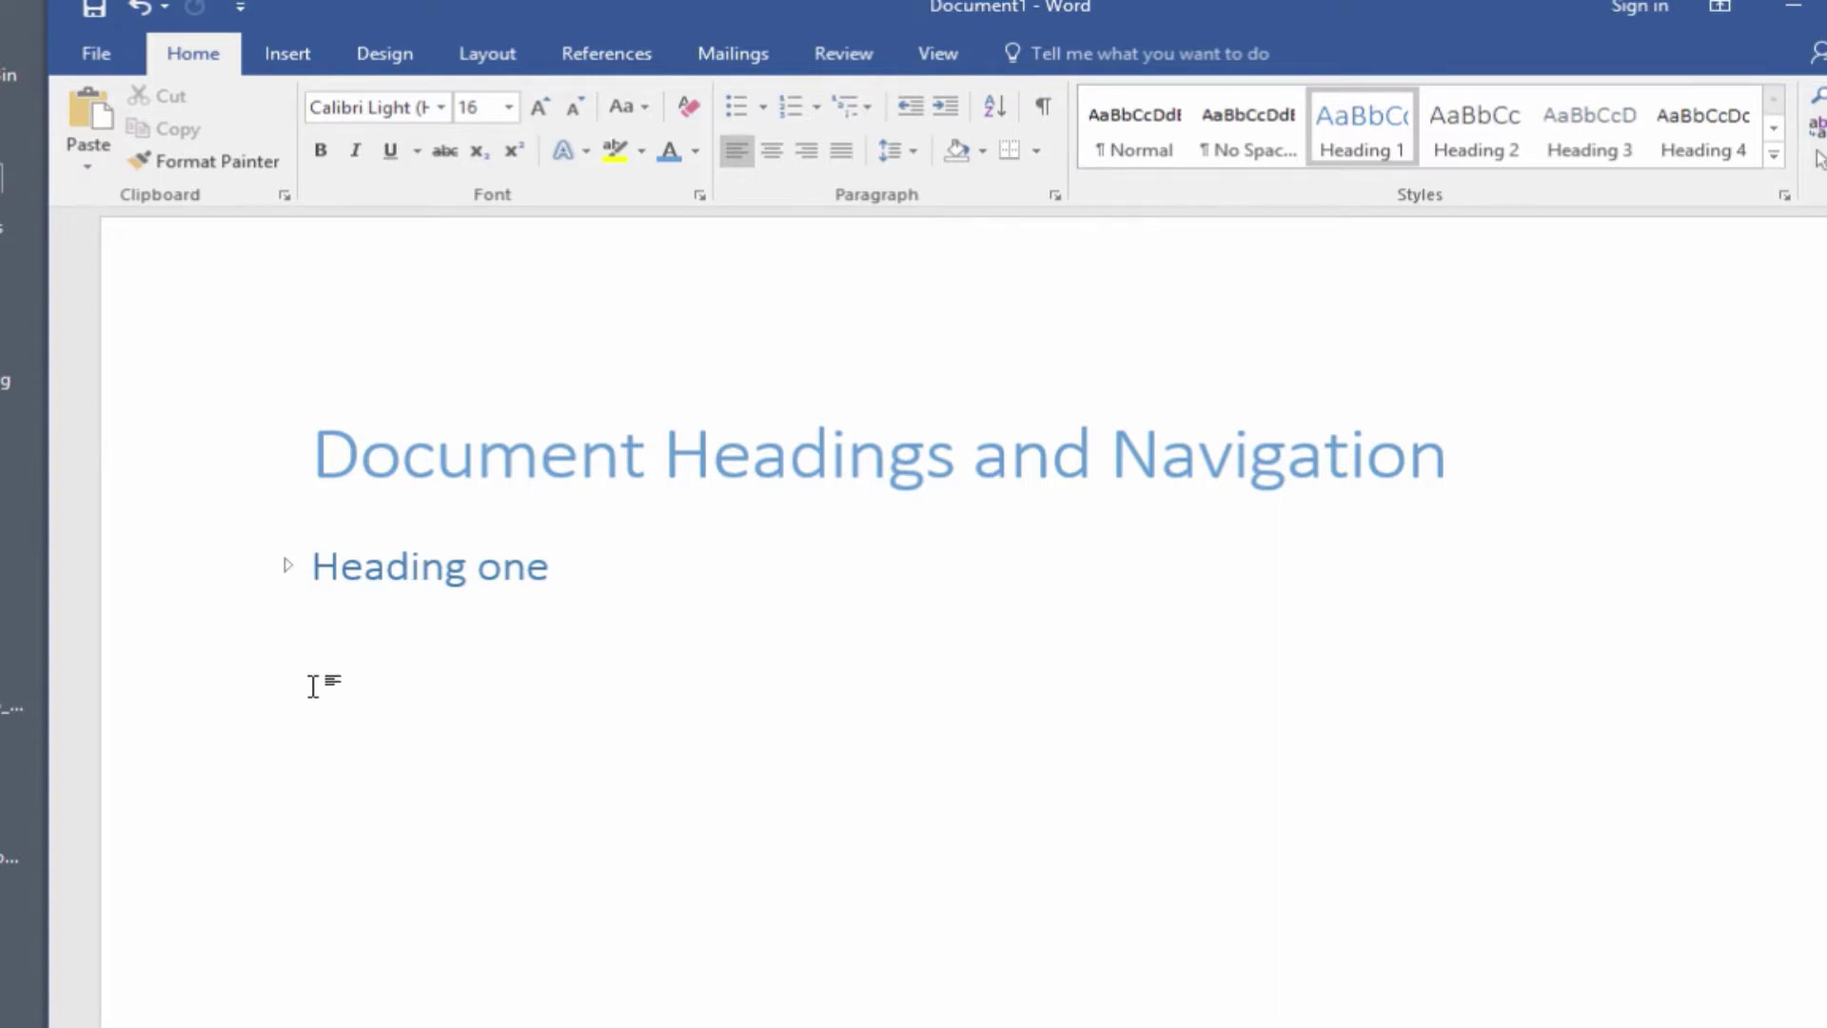
Step: Expand Heading one again and apply the Heading 2 style to the 'Heading two' line
{"action": "left_click", "coordinate": [288, 564]}
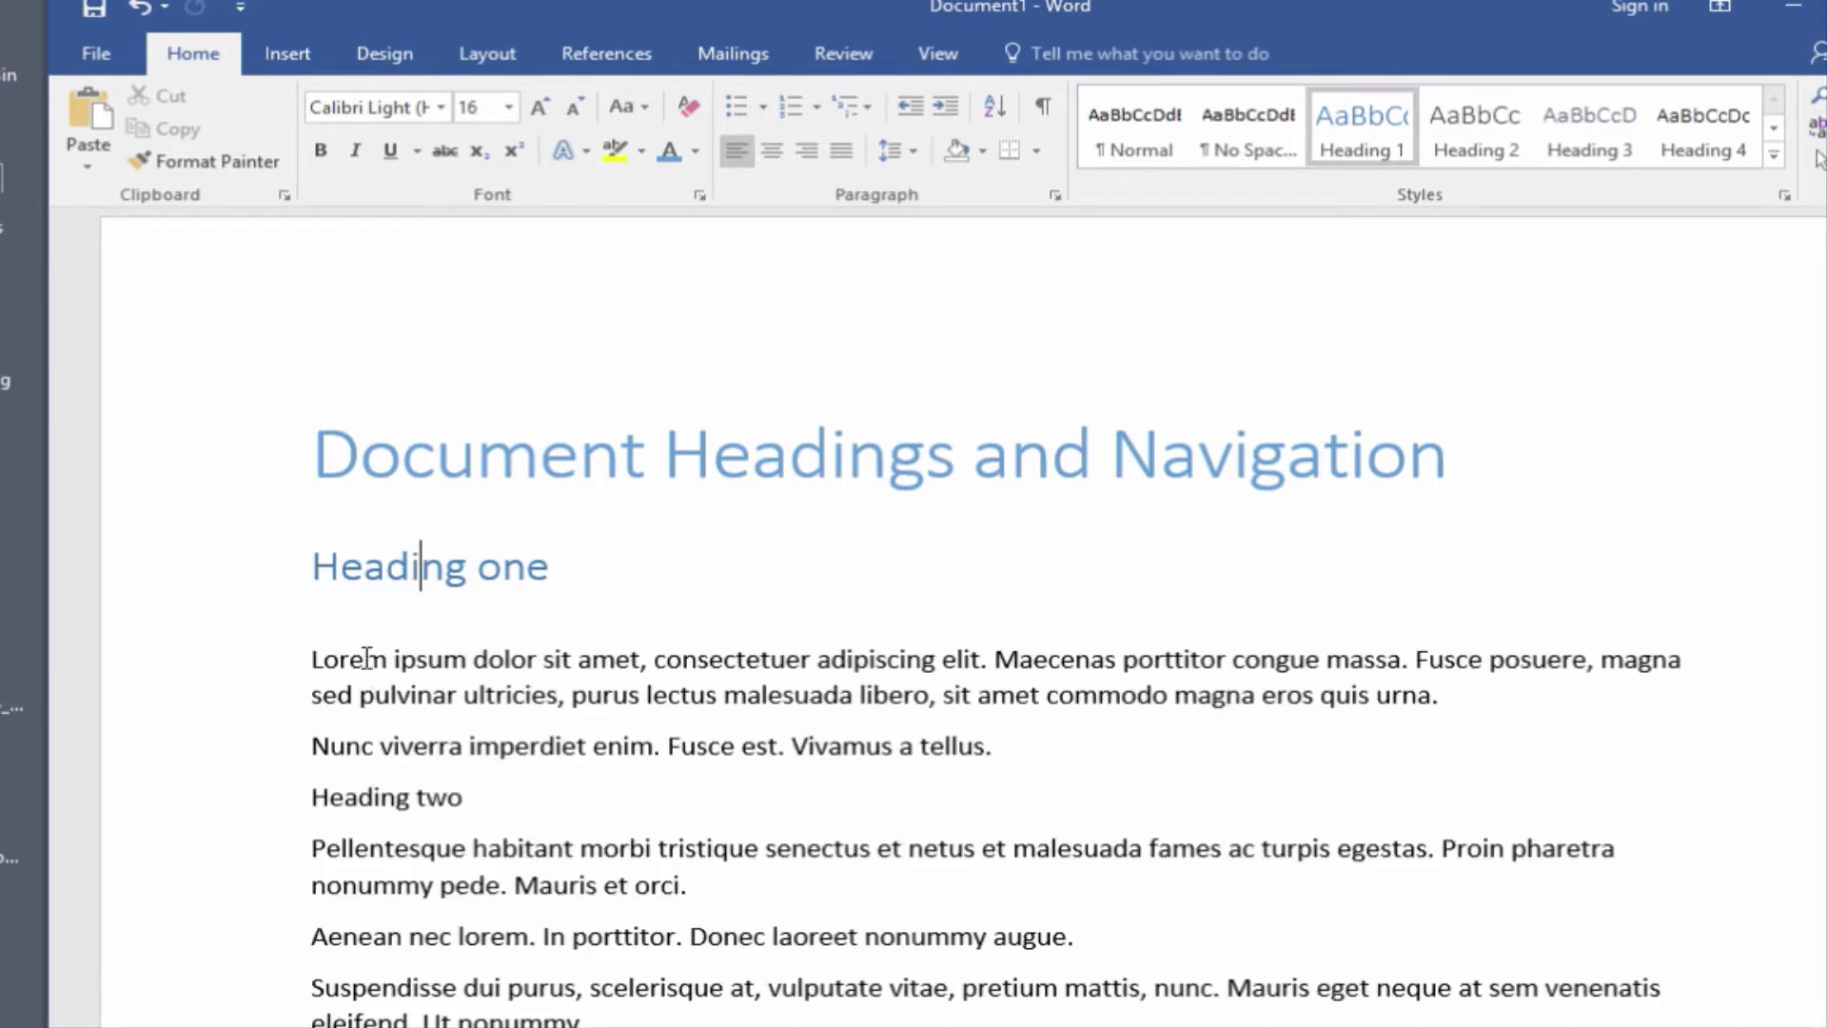
{"action": "left_click_drag", "start_coordinate": [367, 663], "coordinate": [457, 1016]}
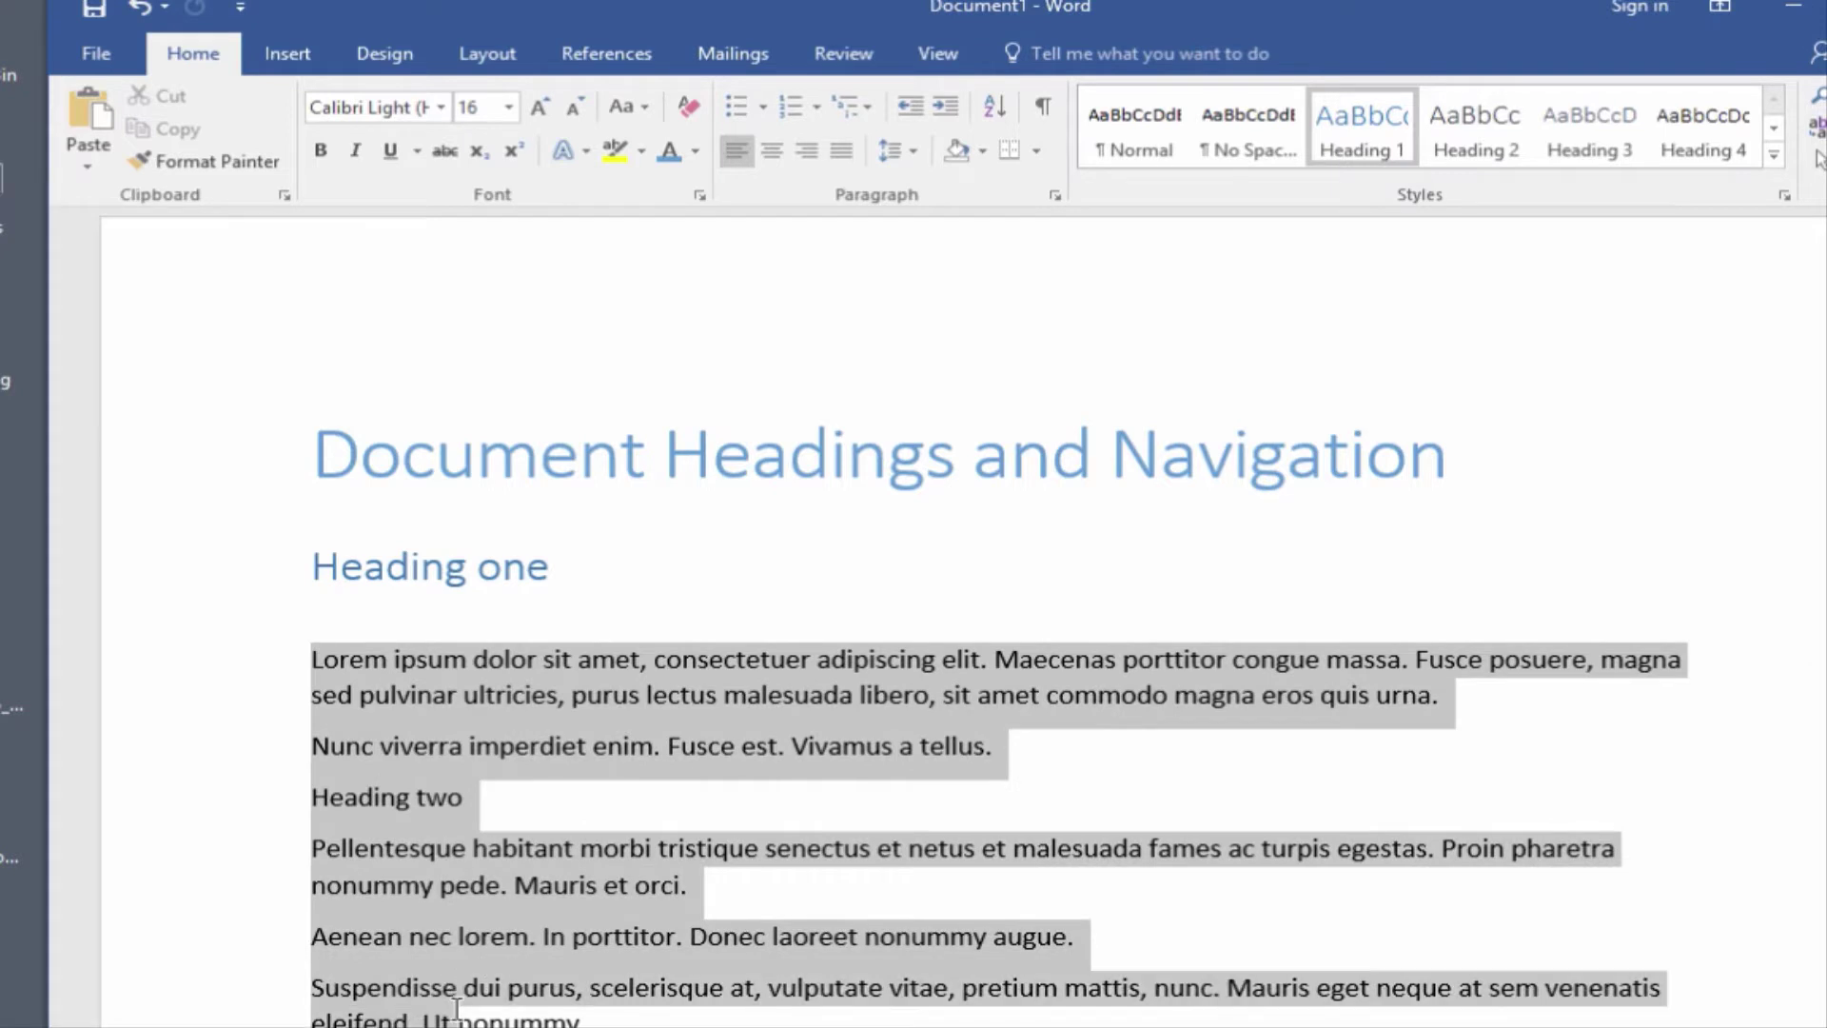
{"action": "left_click", "coordinate": [356, 799]}
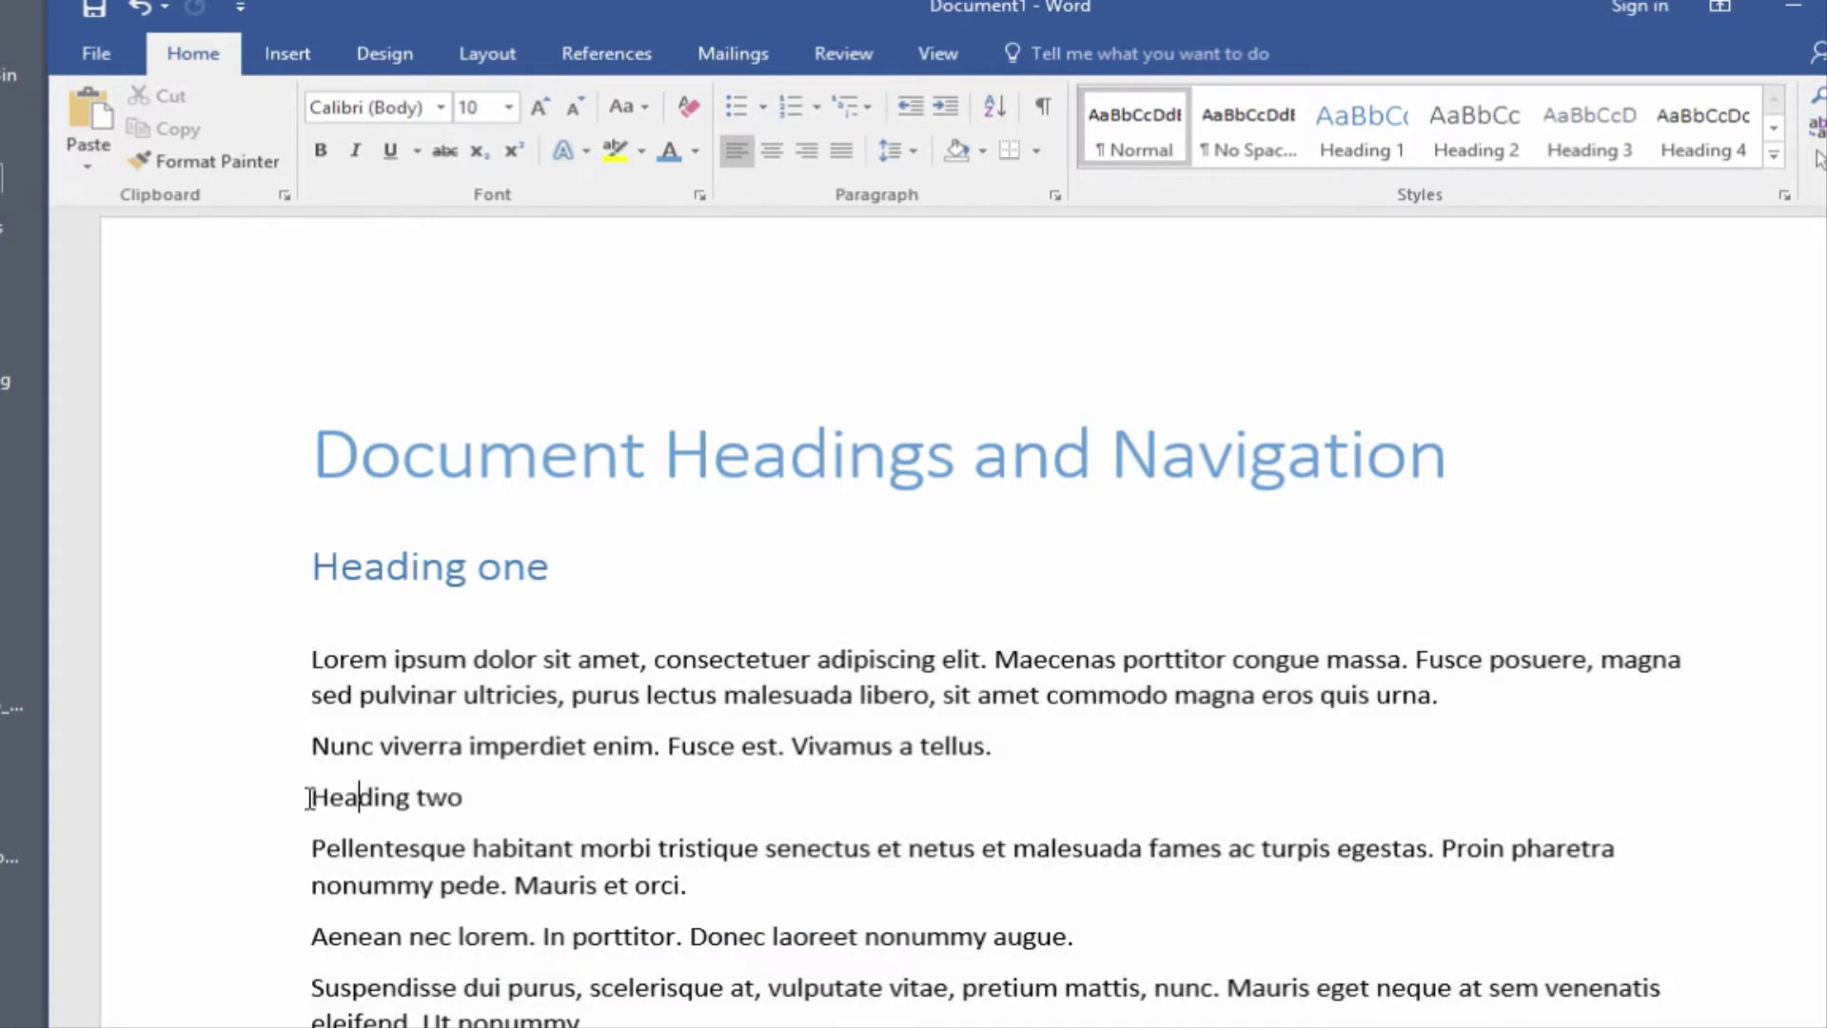
{"action": "left_click", "coordinate": [312, 799]}
{"action": "left_click", "coordinate": [1480, 156]}
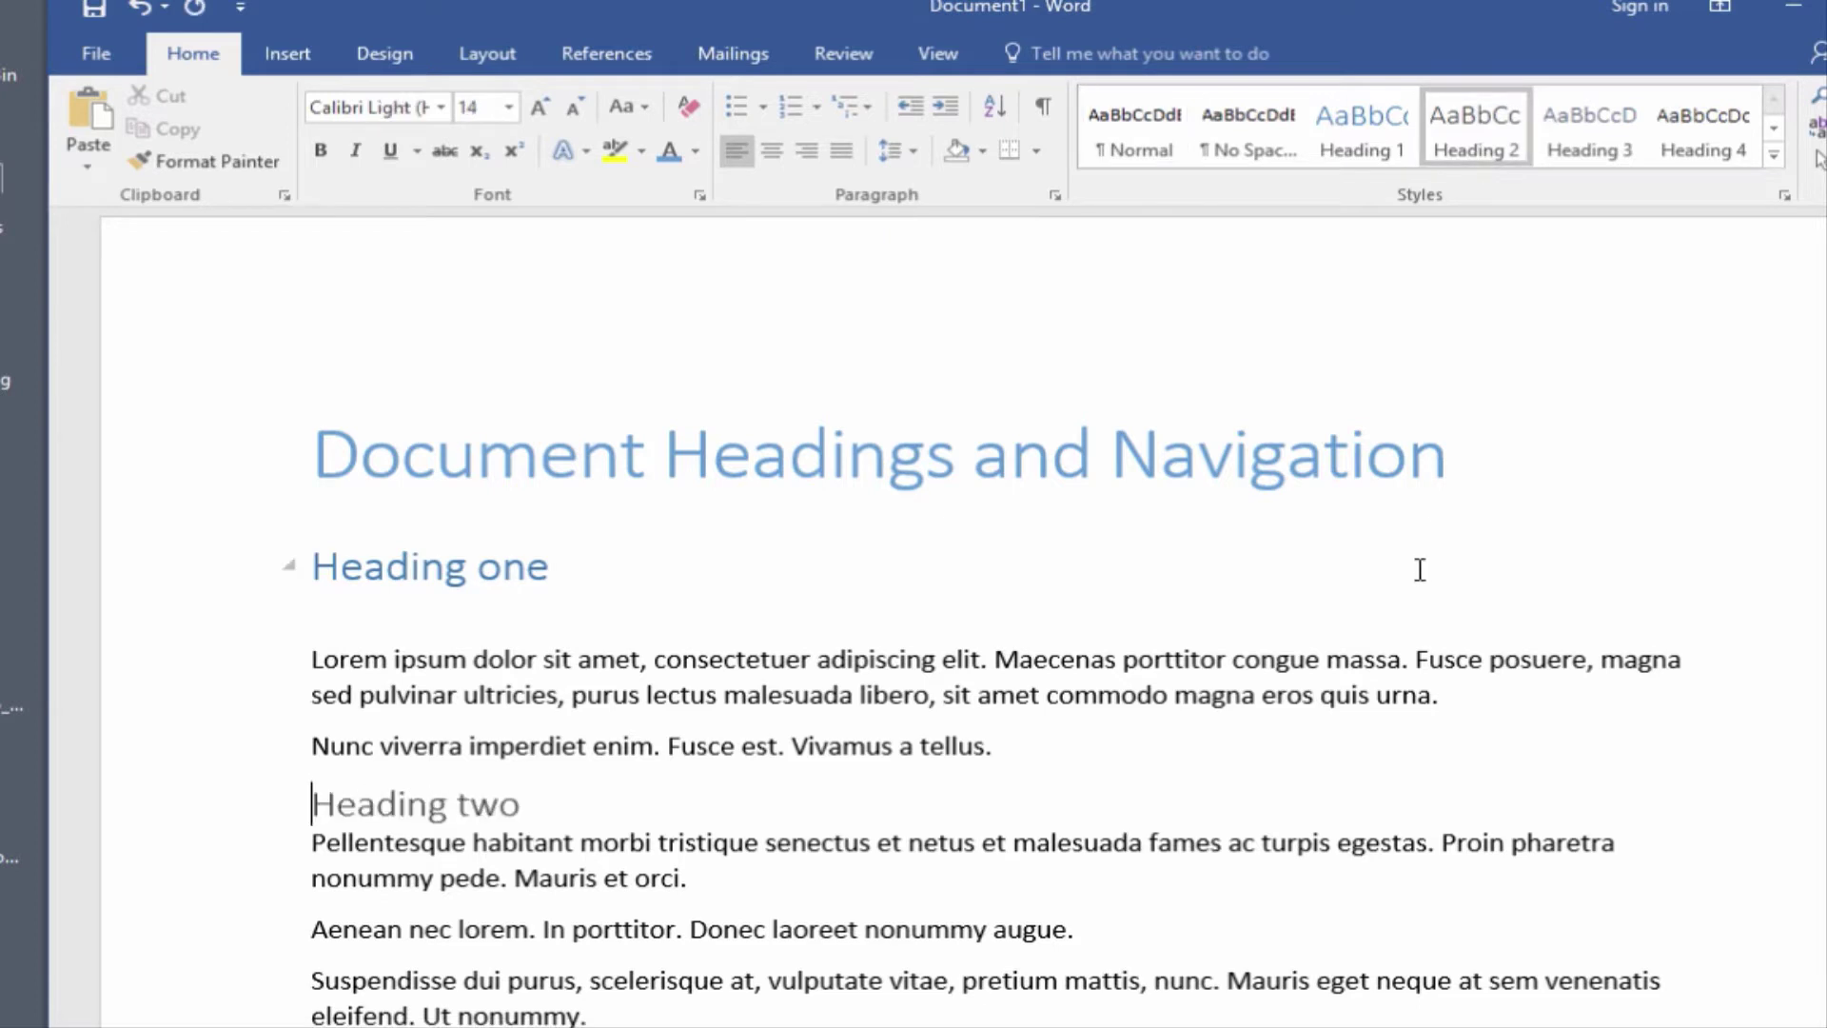
{"action": "left_click", "coordinate": [744, 989]}
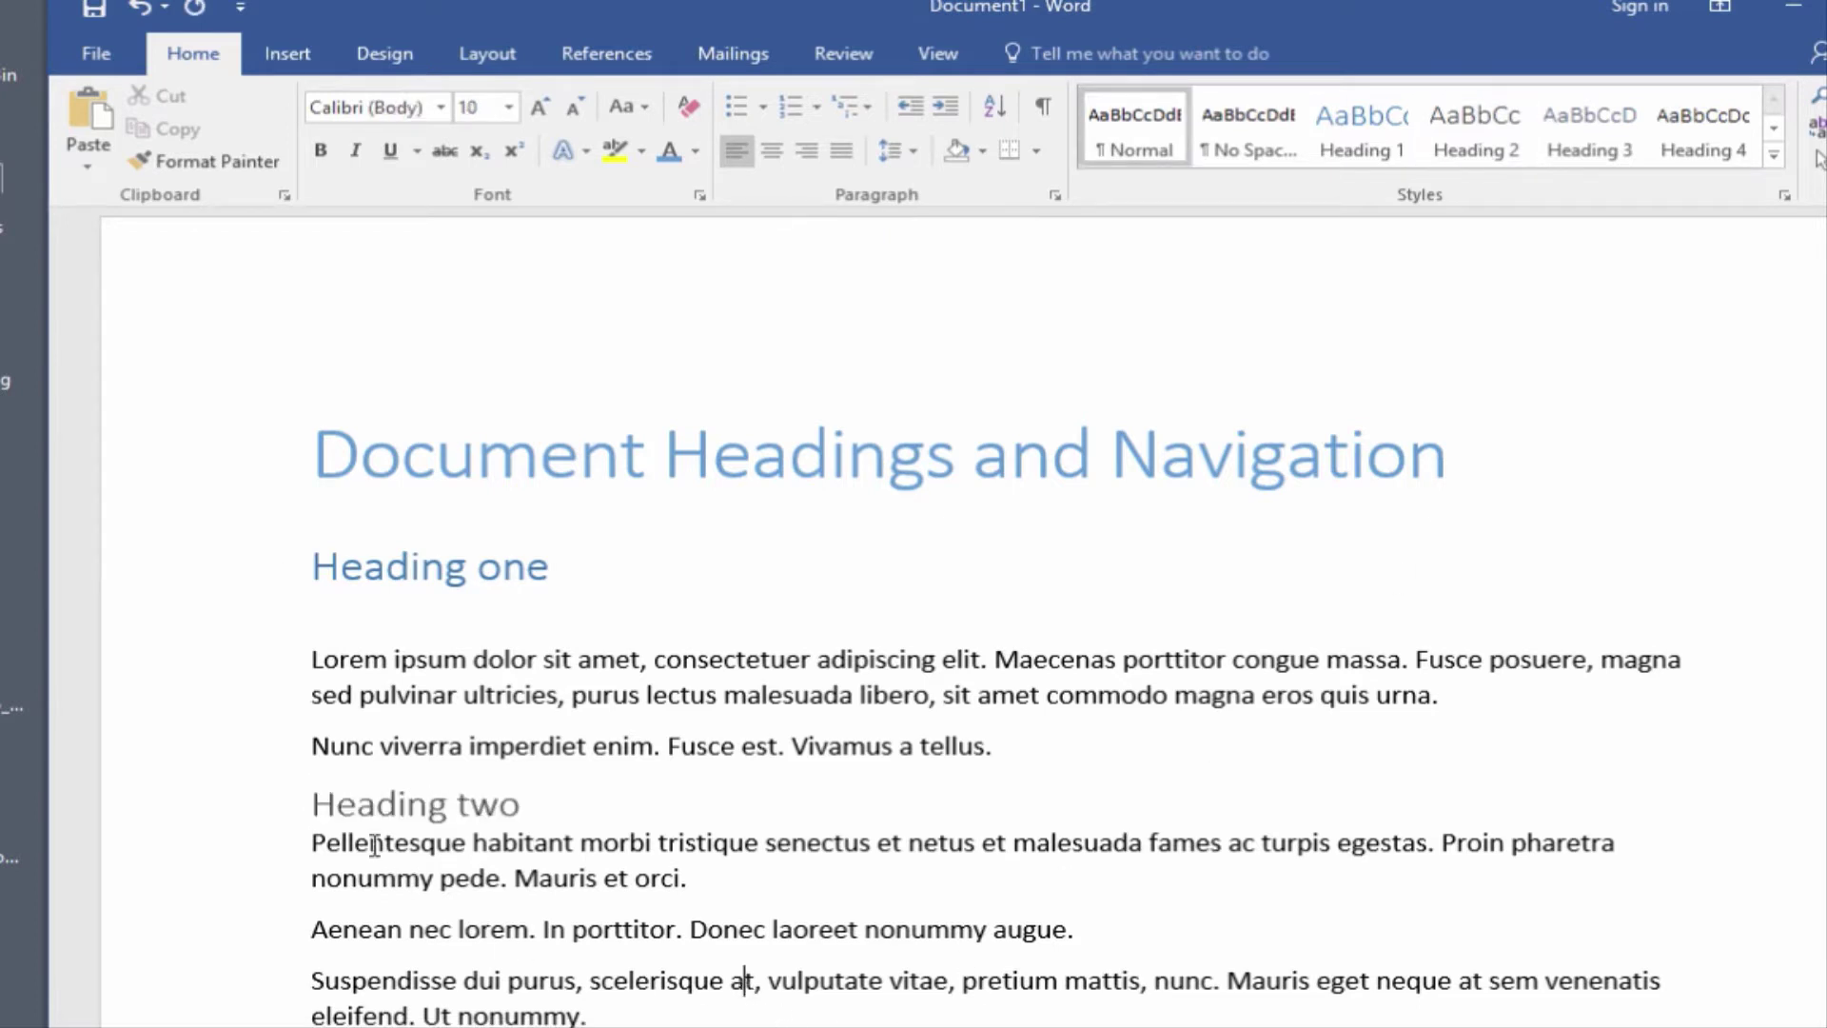
Step: Collapse and expand Heading two, then Heading one, to test the collapsible heading levels
{"action": "left_click", "coordinate": [290, 805]}
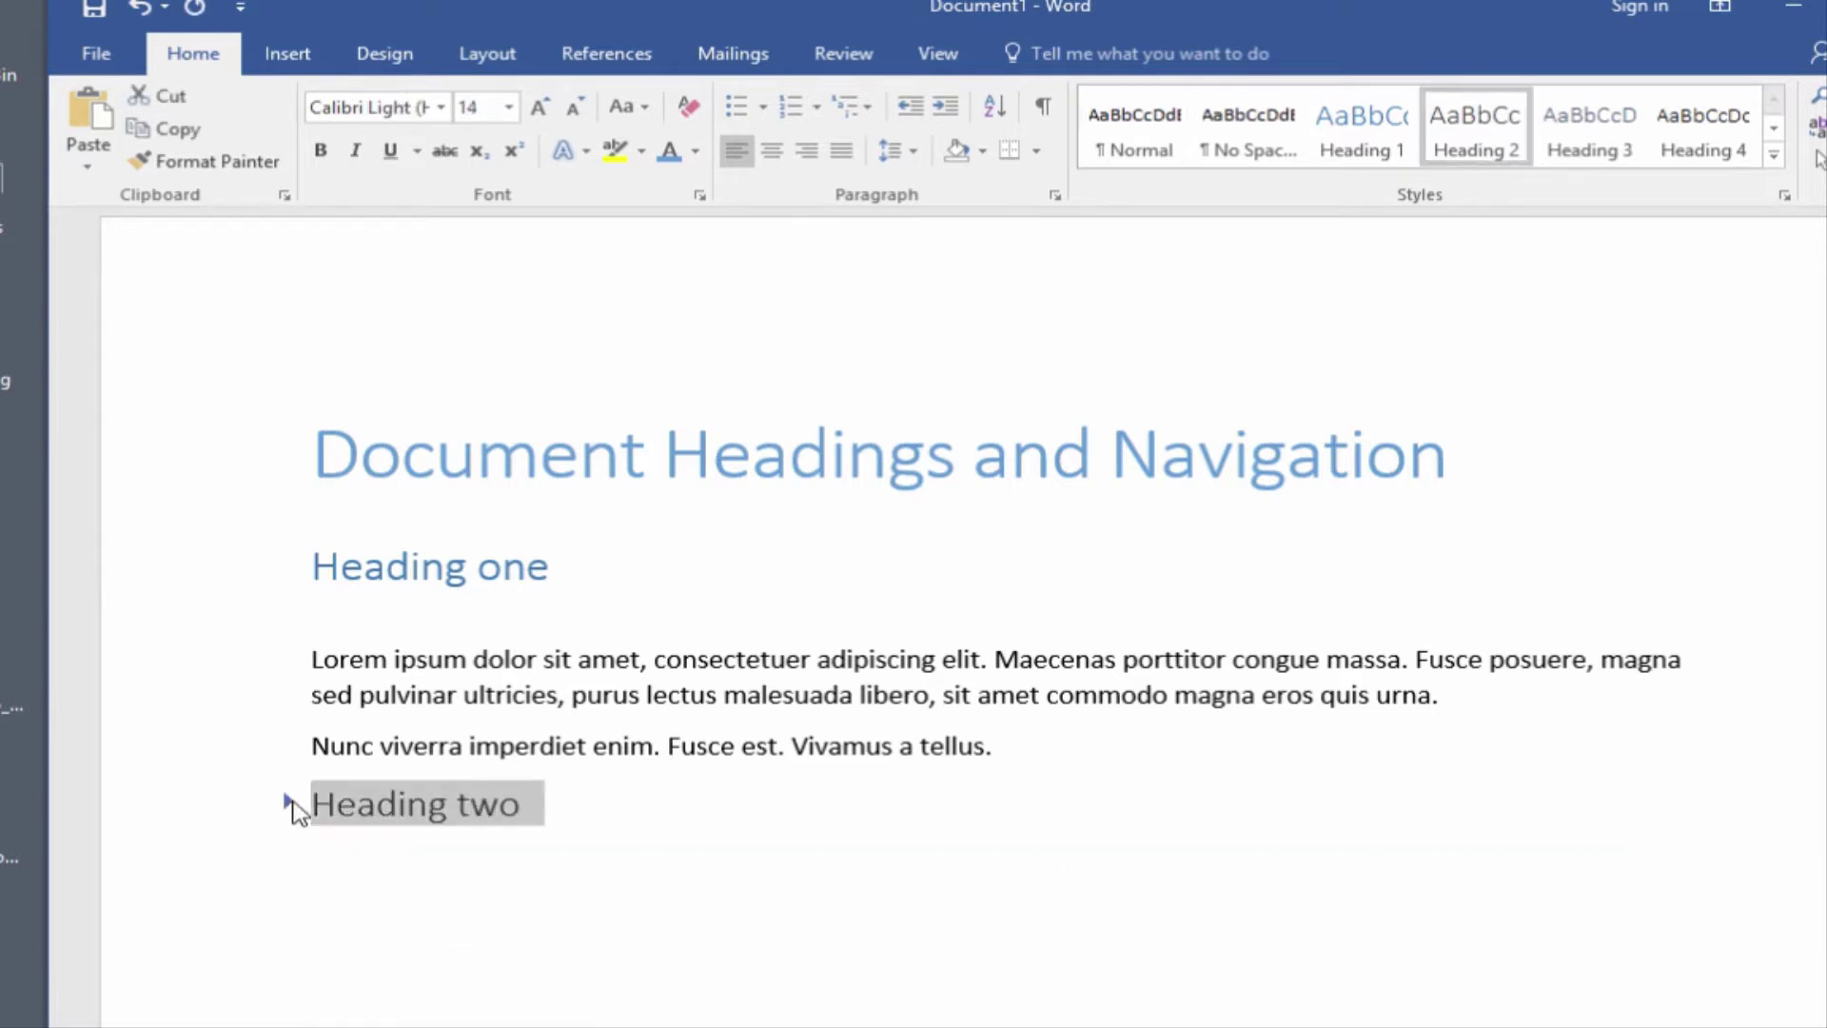
{"action": "left_click", "coordinate": [290, 802]}
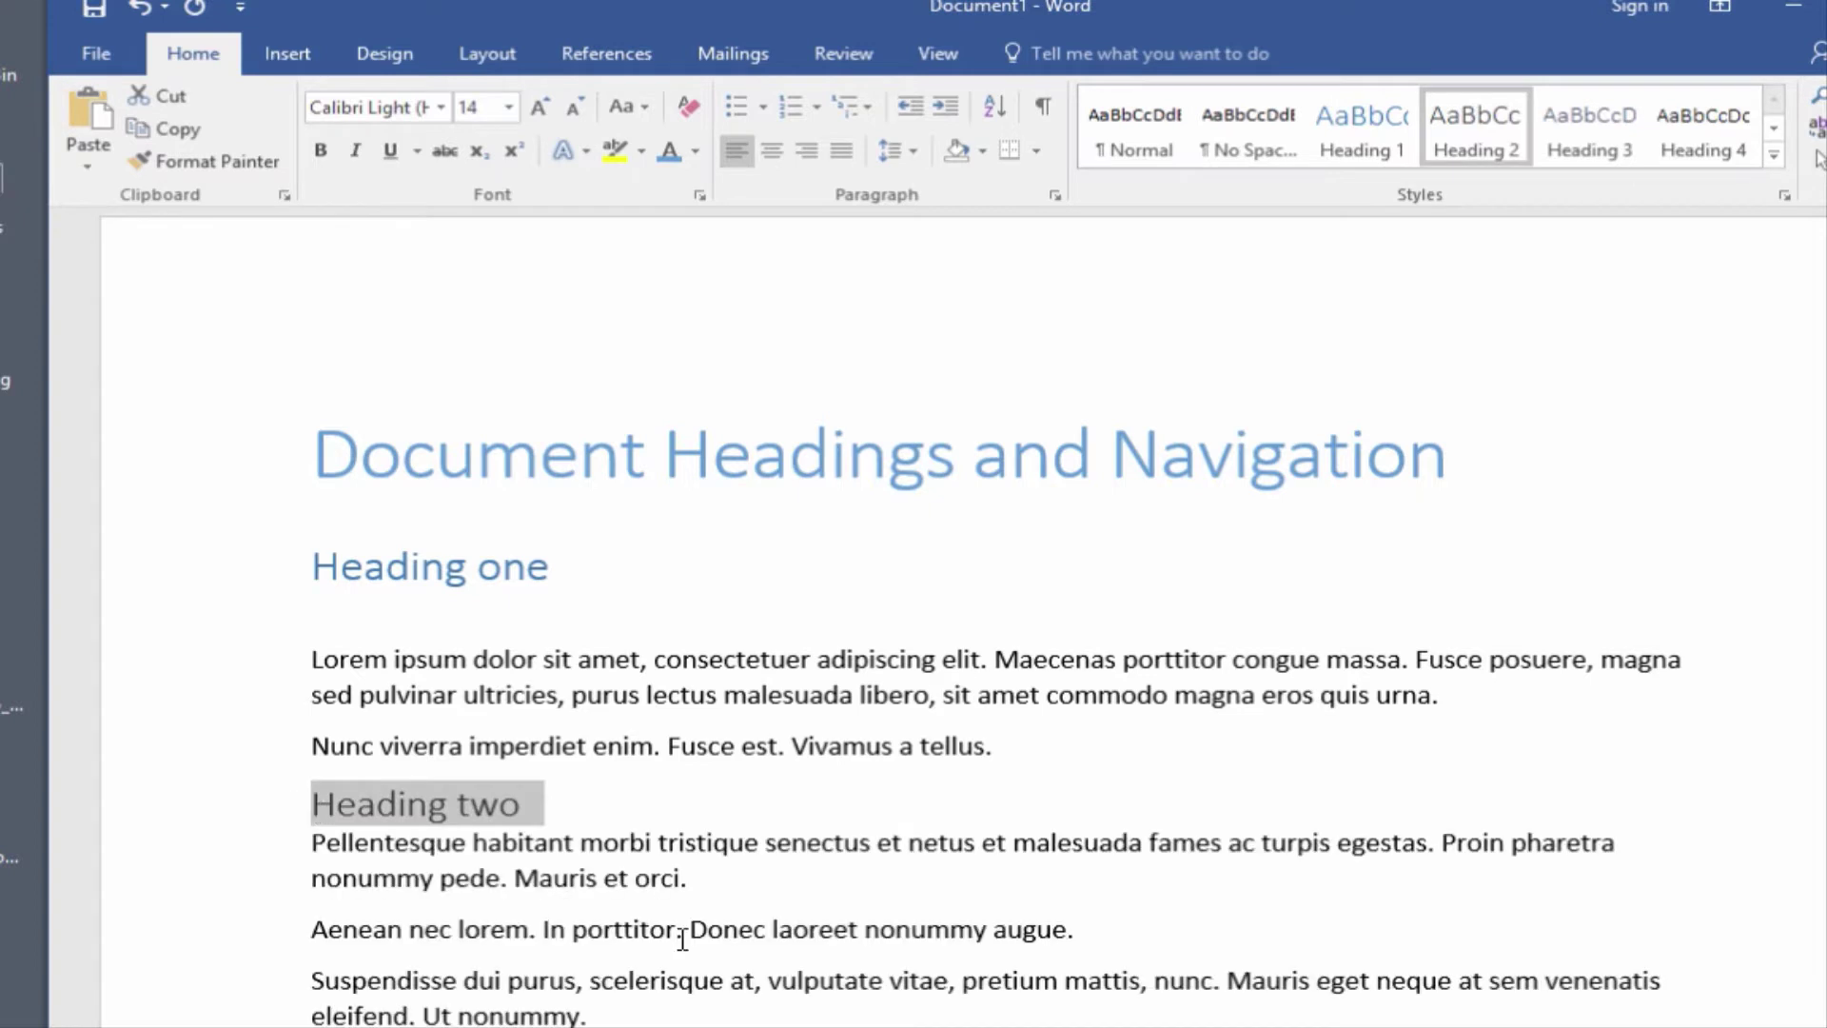
{"action": "left_click", "coordinate": [287, 805]}
{"action": "left_click", "coordinate": [288, 804]}
{"action": "left_click", "coordinate": [290, 567]}
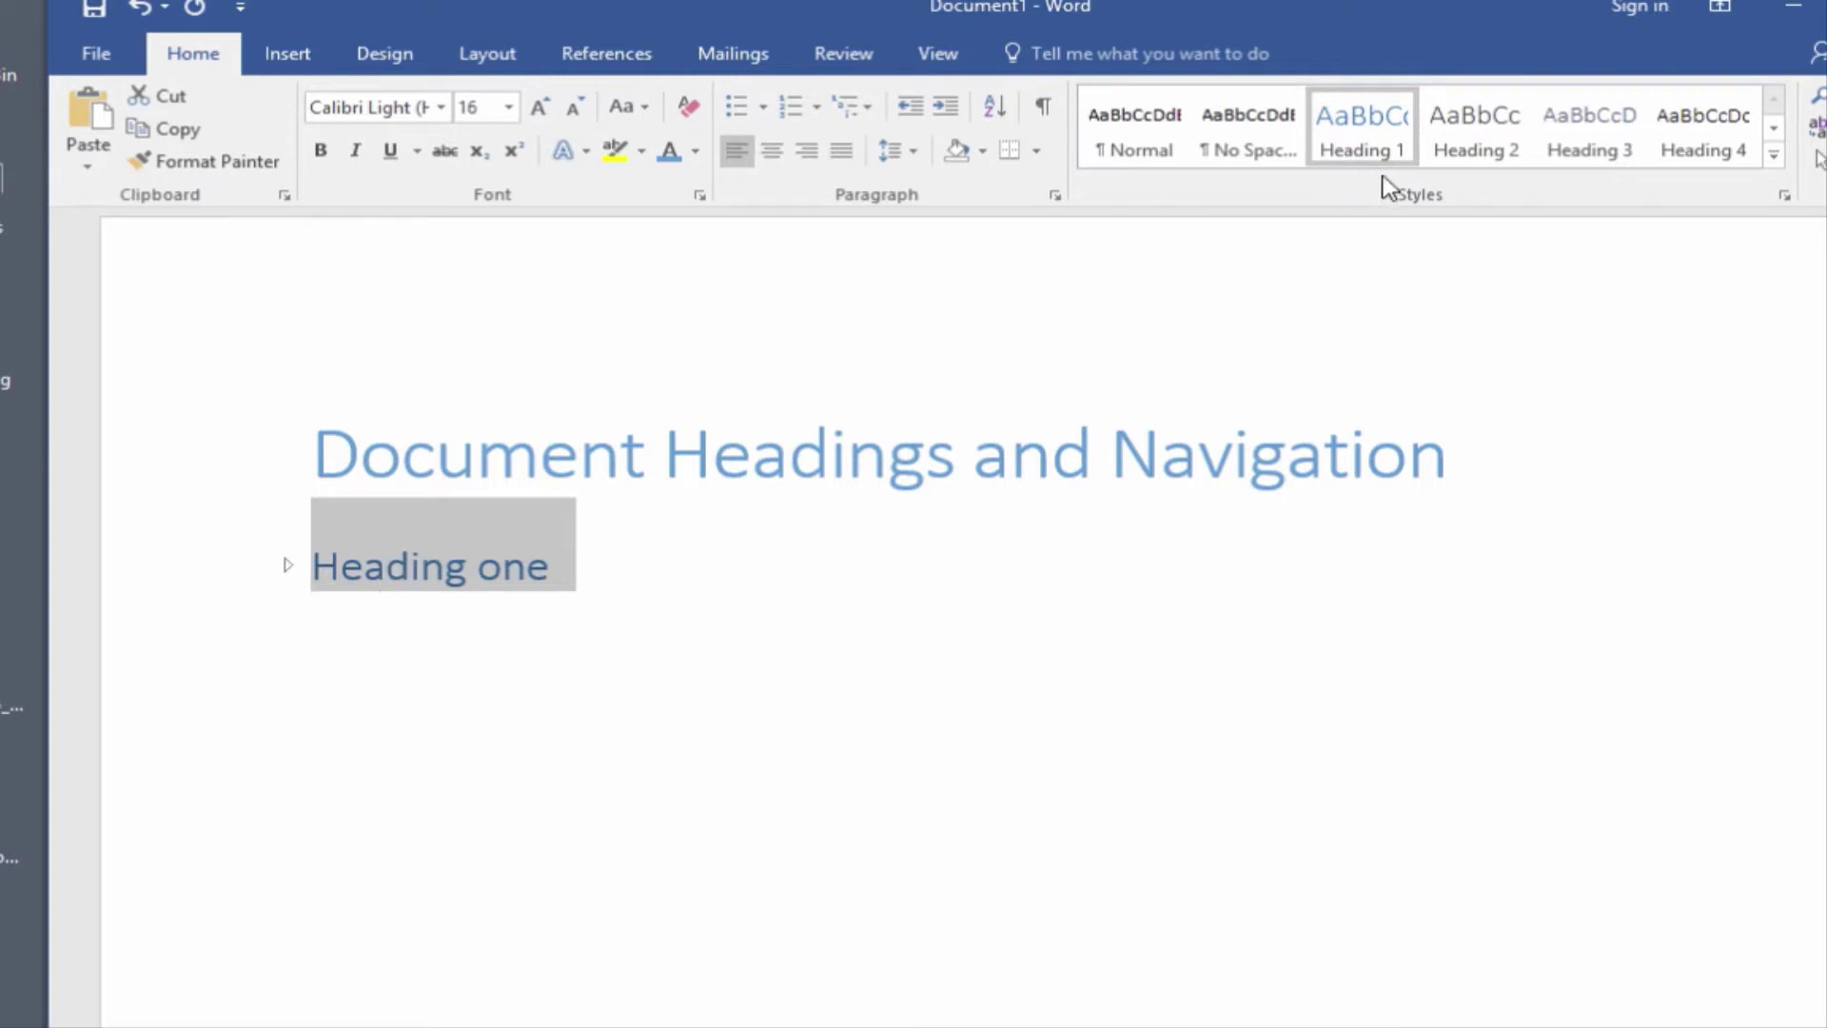
{"action": "left_click", "coordinate": [292, 571]}
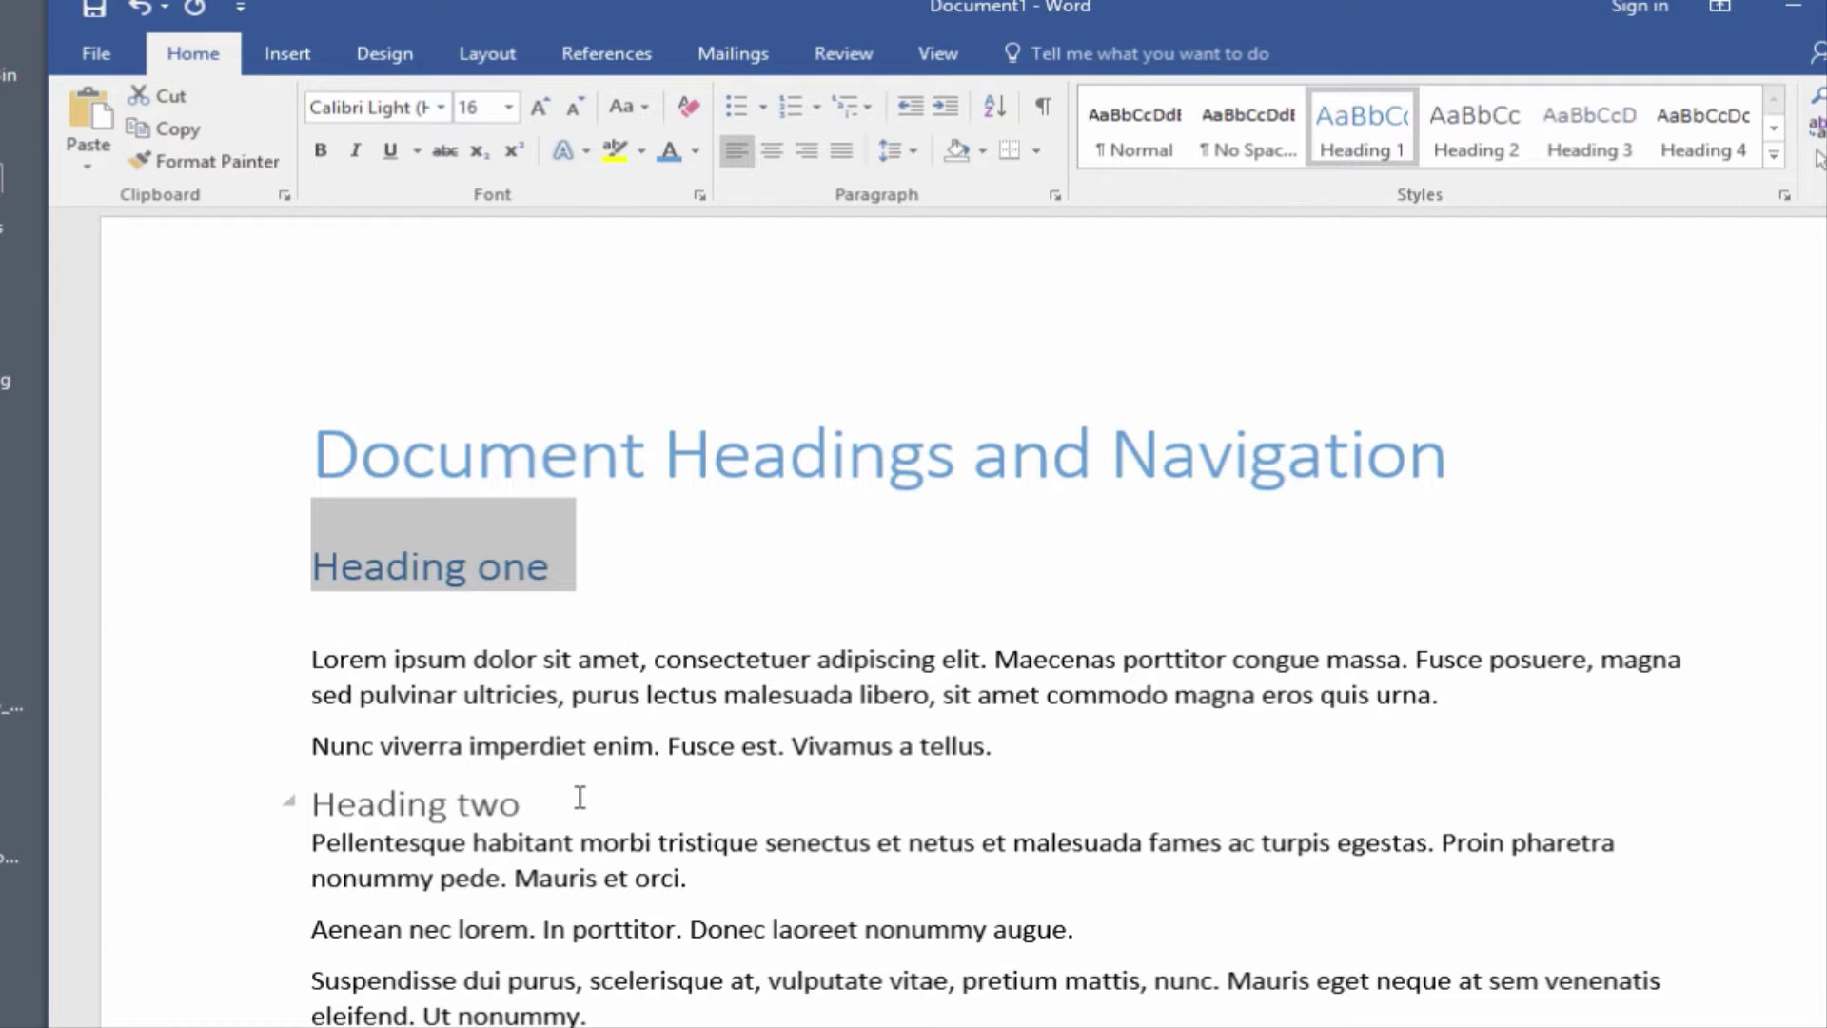
Step: Turn on the View tab's Navigation Pane and try its Pages, Results and Headings views
{"action": "left_click", "coordinate": [938, 57]}
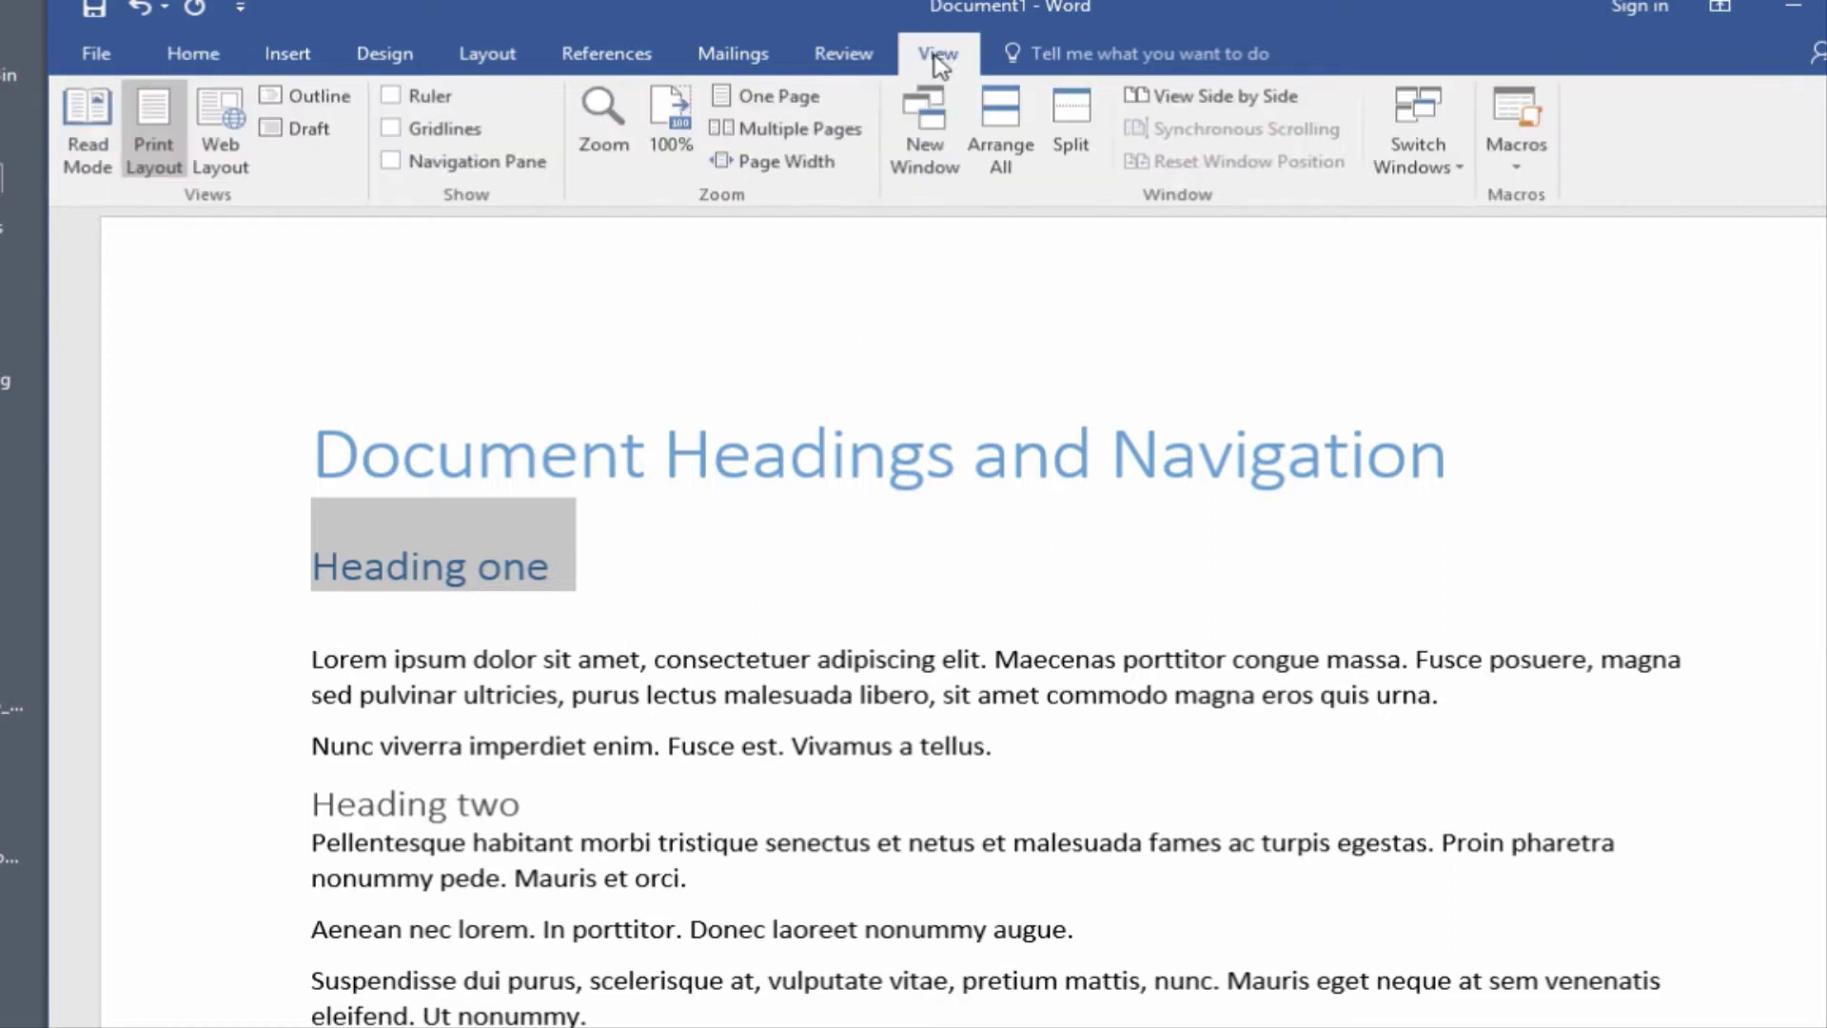
{"action": "left_click", "coordinate": [391, 161]}
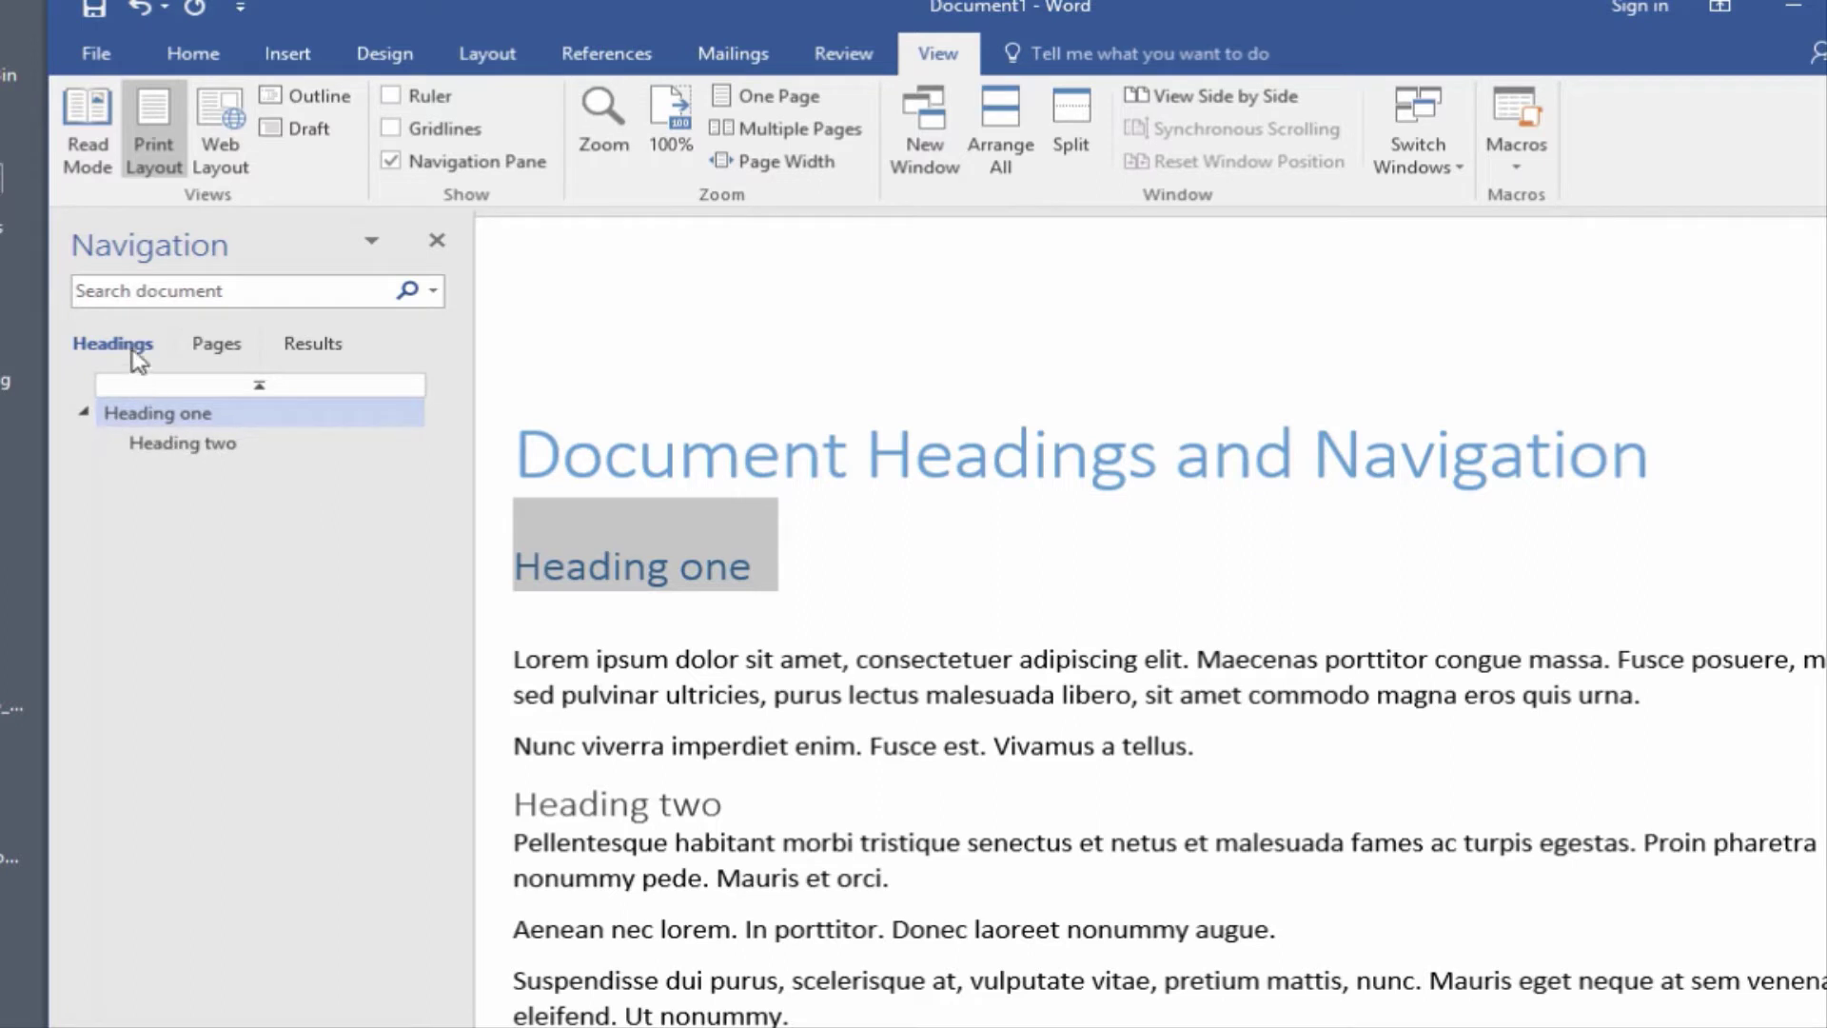
{"action": "left_click", "coordinate": [217, 354]}
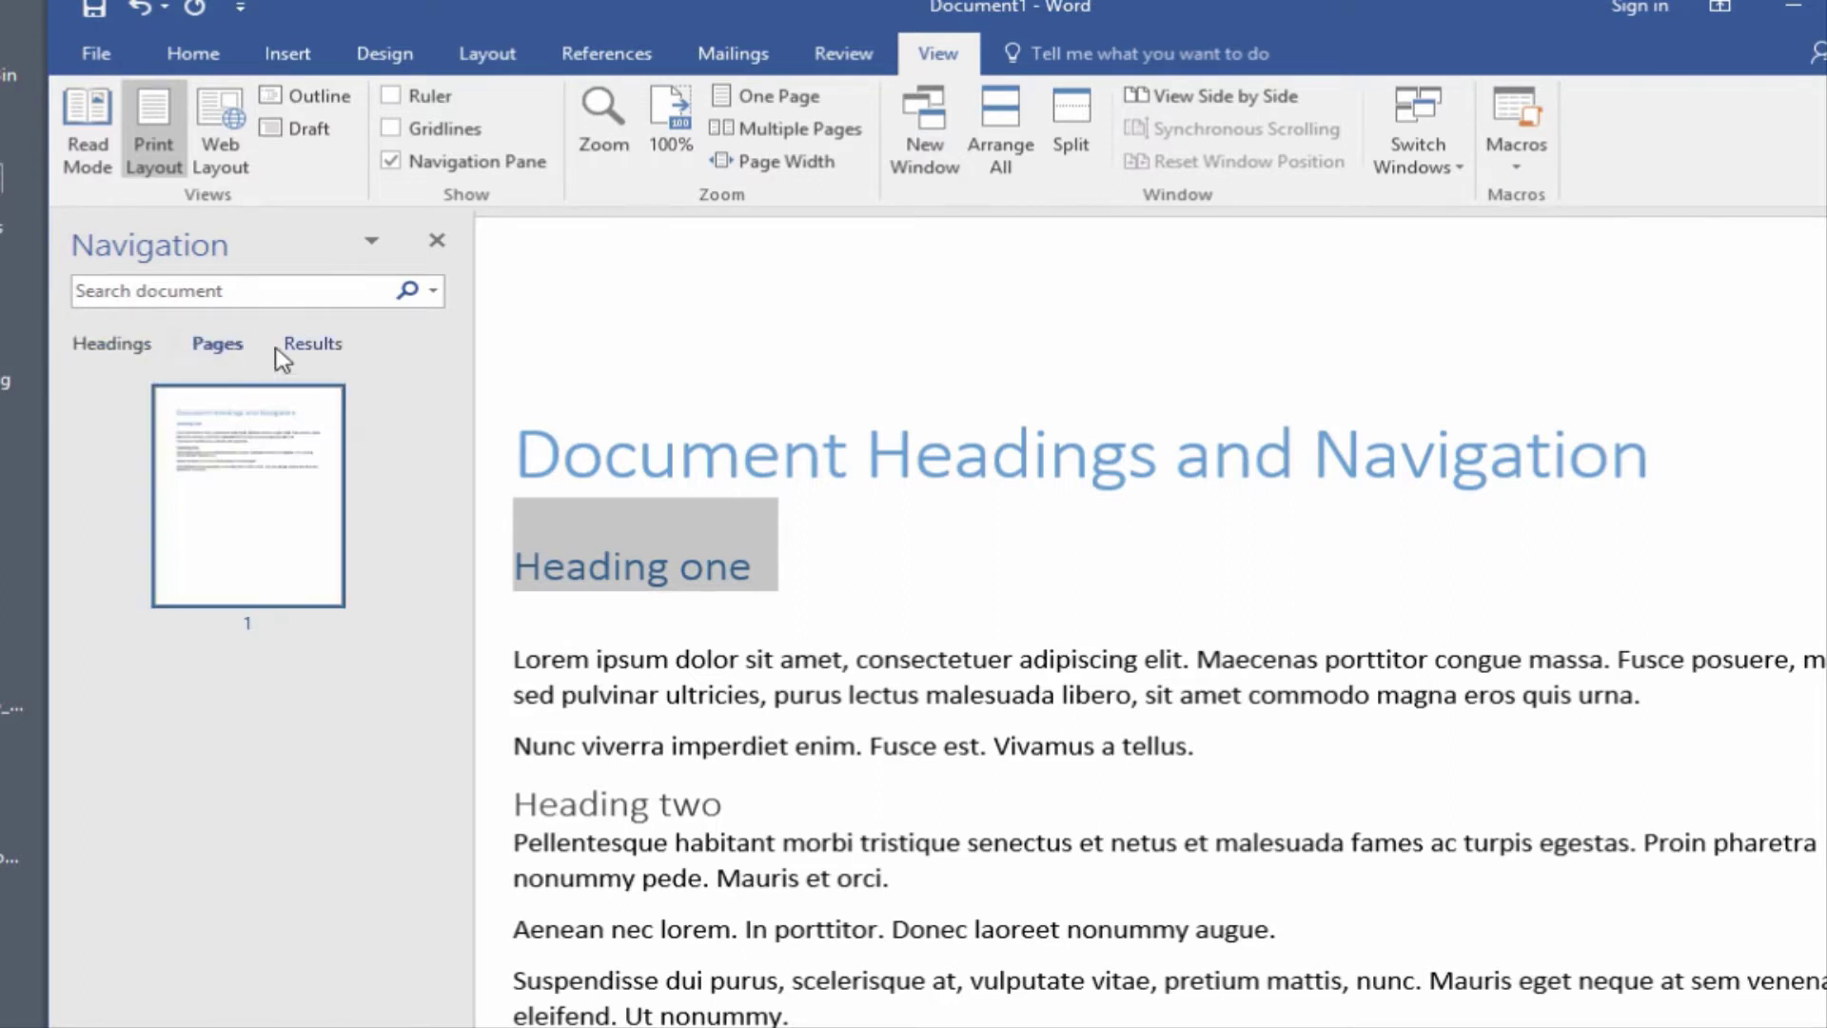
{"action": "left_click", "coordinate": [309, 352]}
{"action": "left_click", "coordinate": [132, 352]}
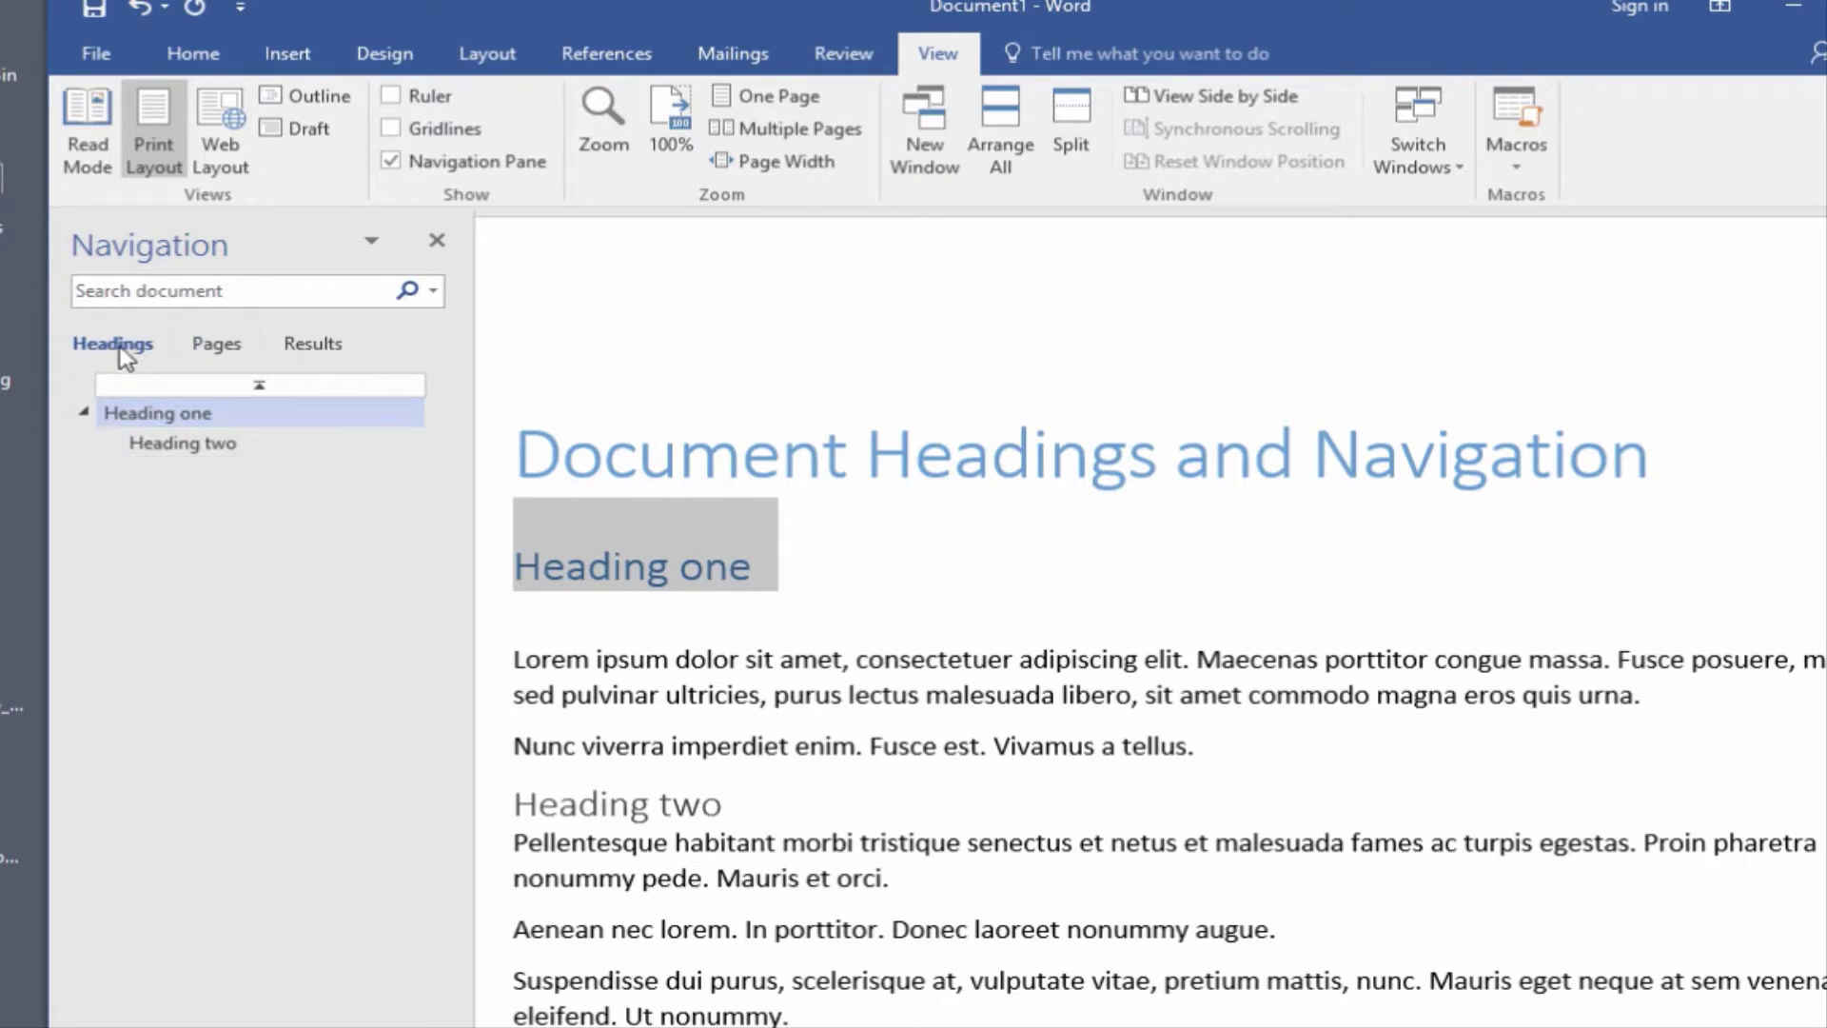
Step: Jump back and forth between Heading two and Heading one using the Headings list
{"action": "left_click", "coordinate": [171, 445]}
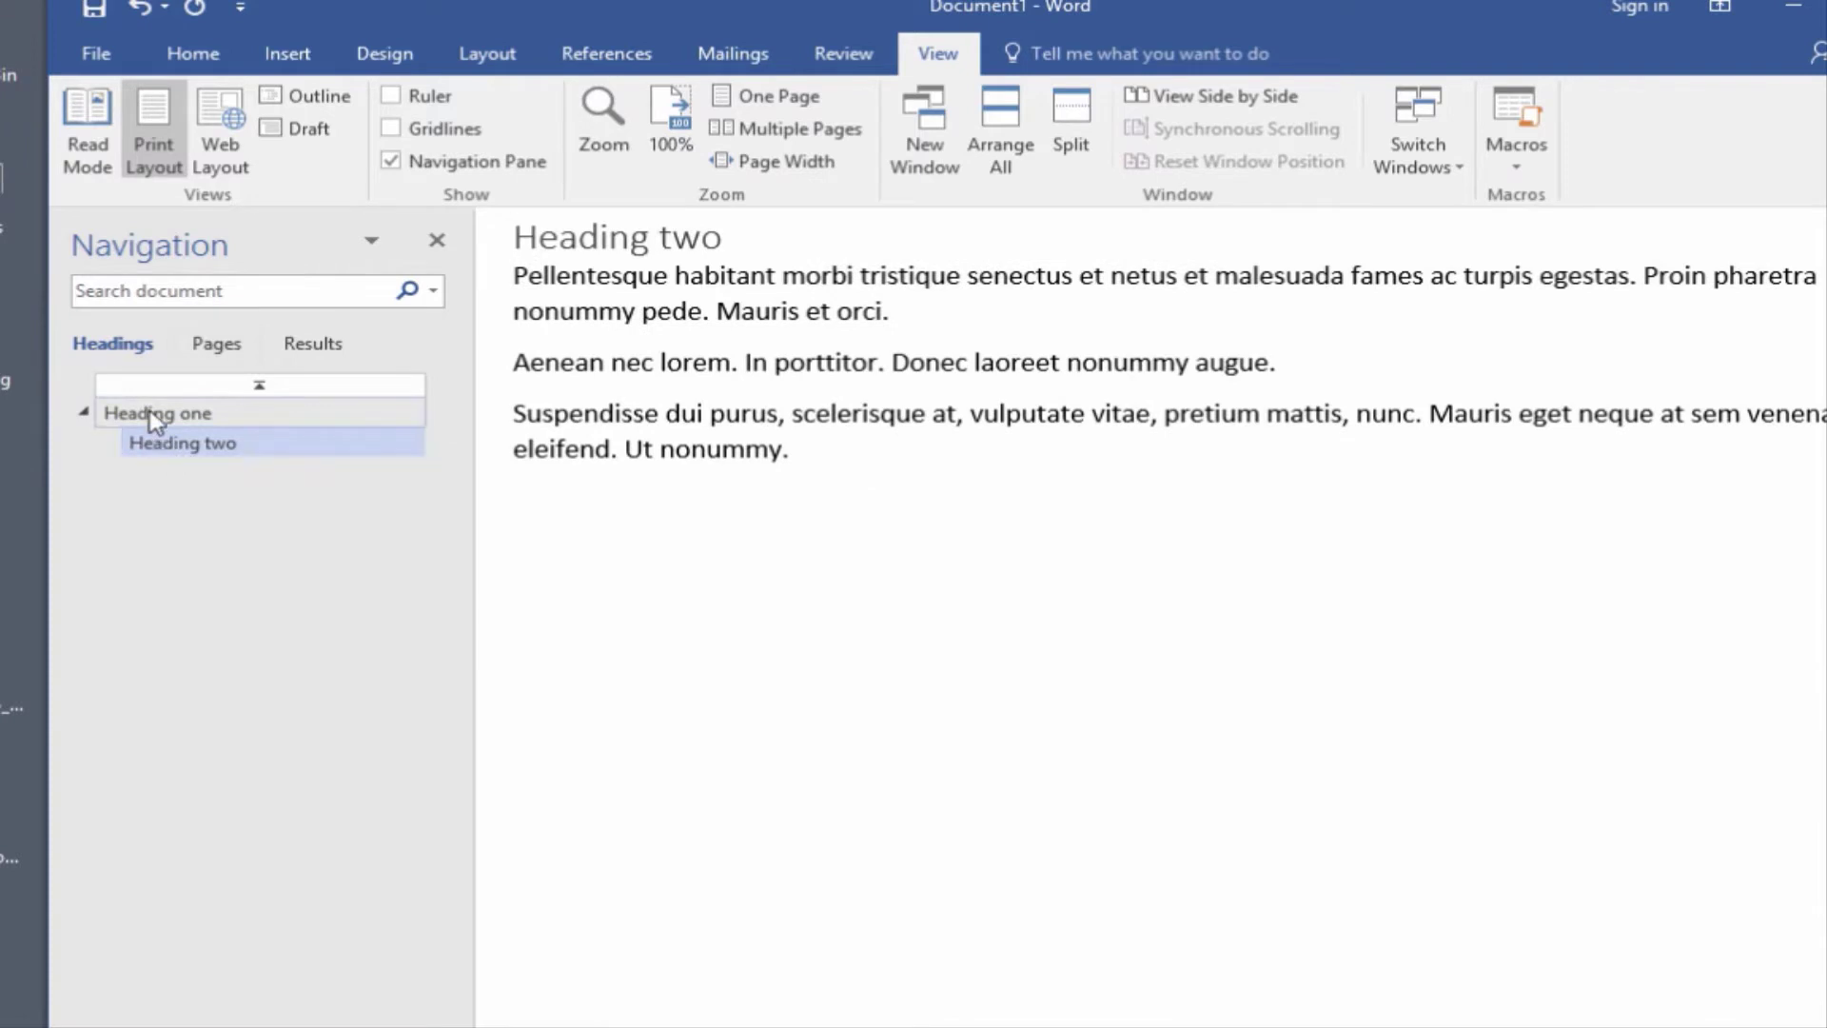
{"action": "left_click", "coordinate": [154, 415]}
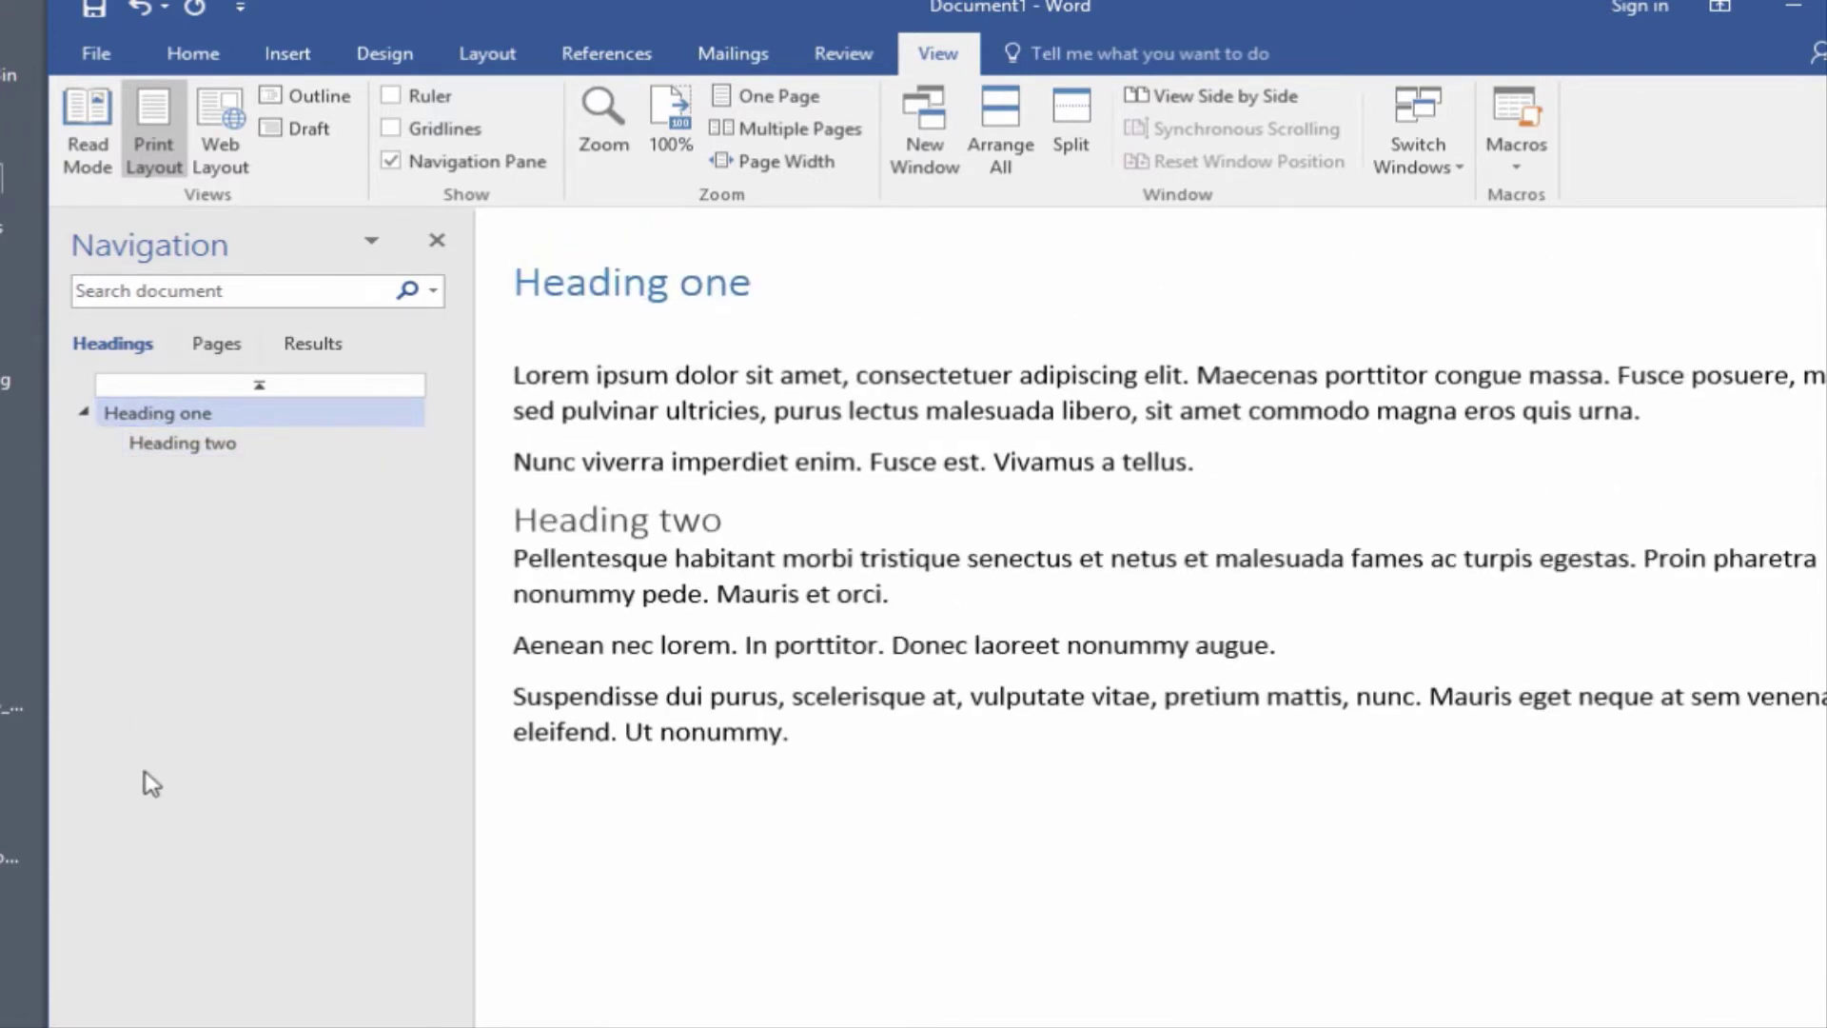
{"action": "left_click", "coordinate": [190, 444]}
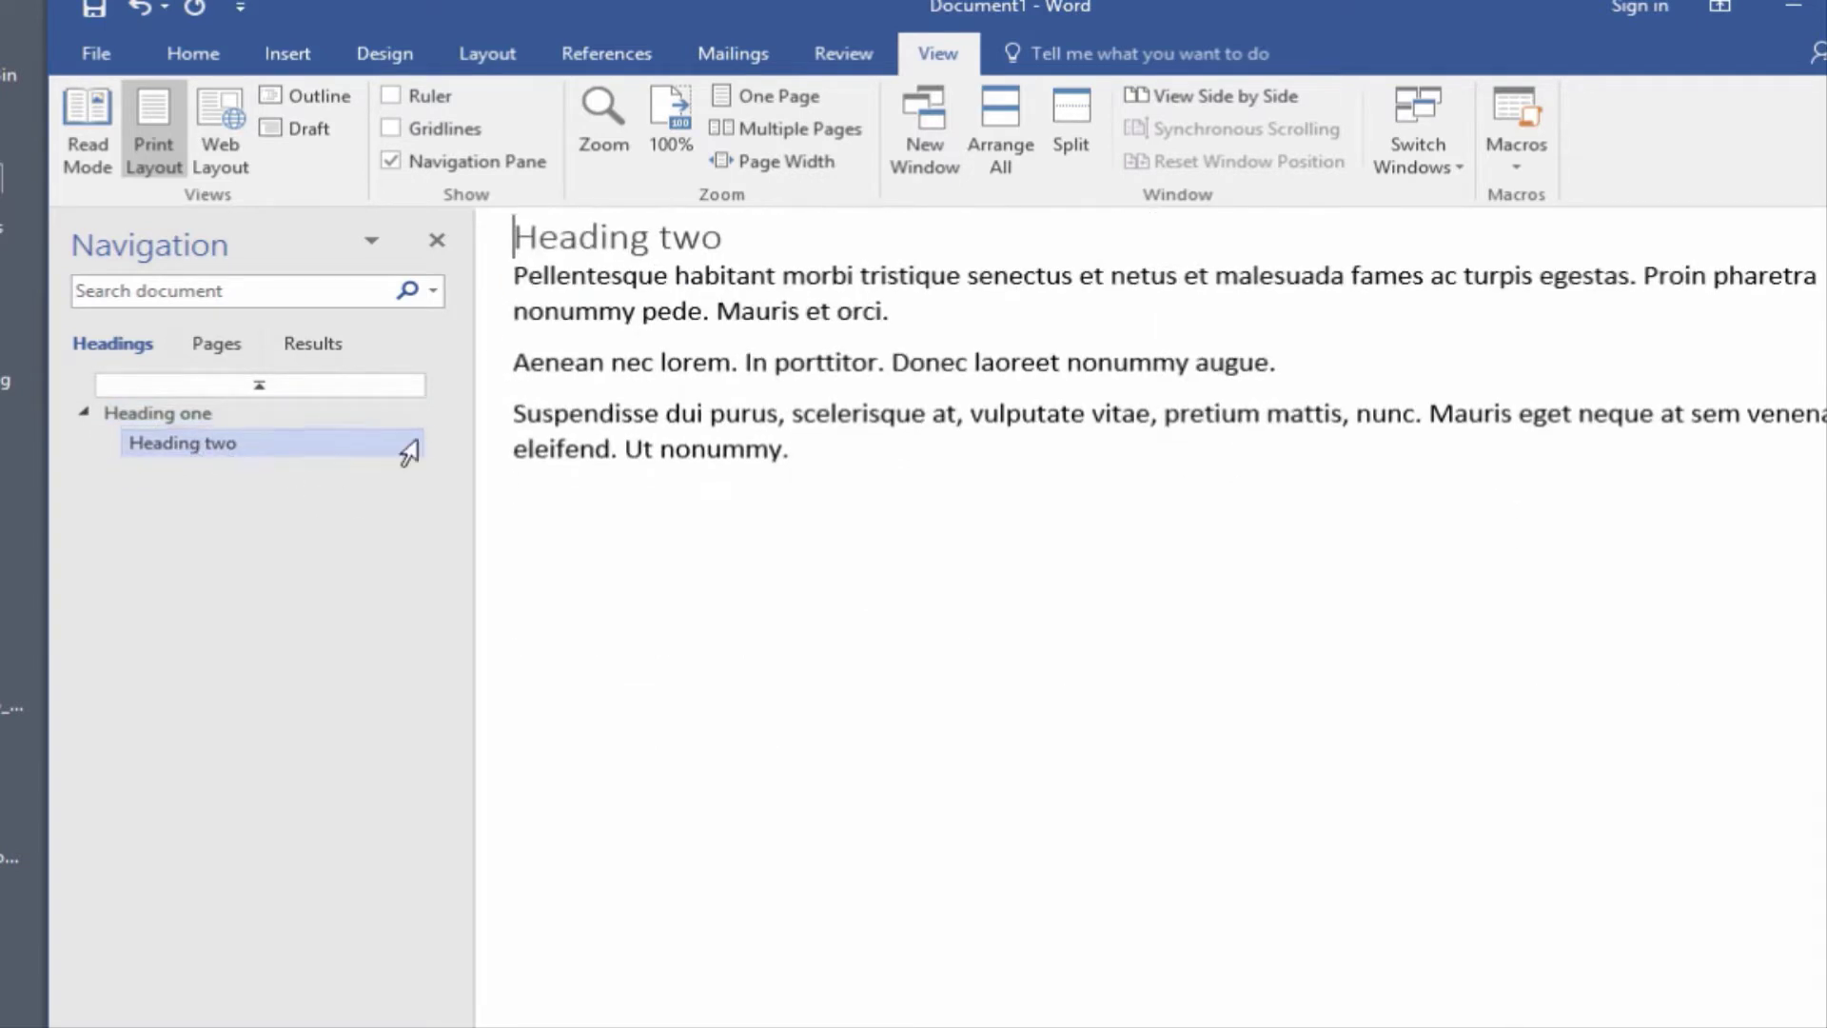
{"action": "left_click", "coordinate": [162, 412]}
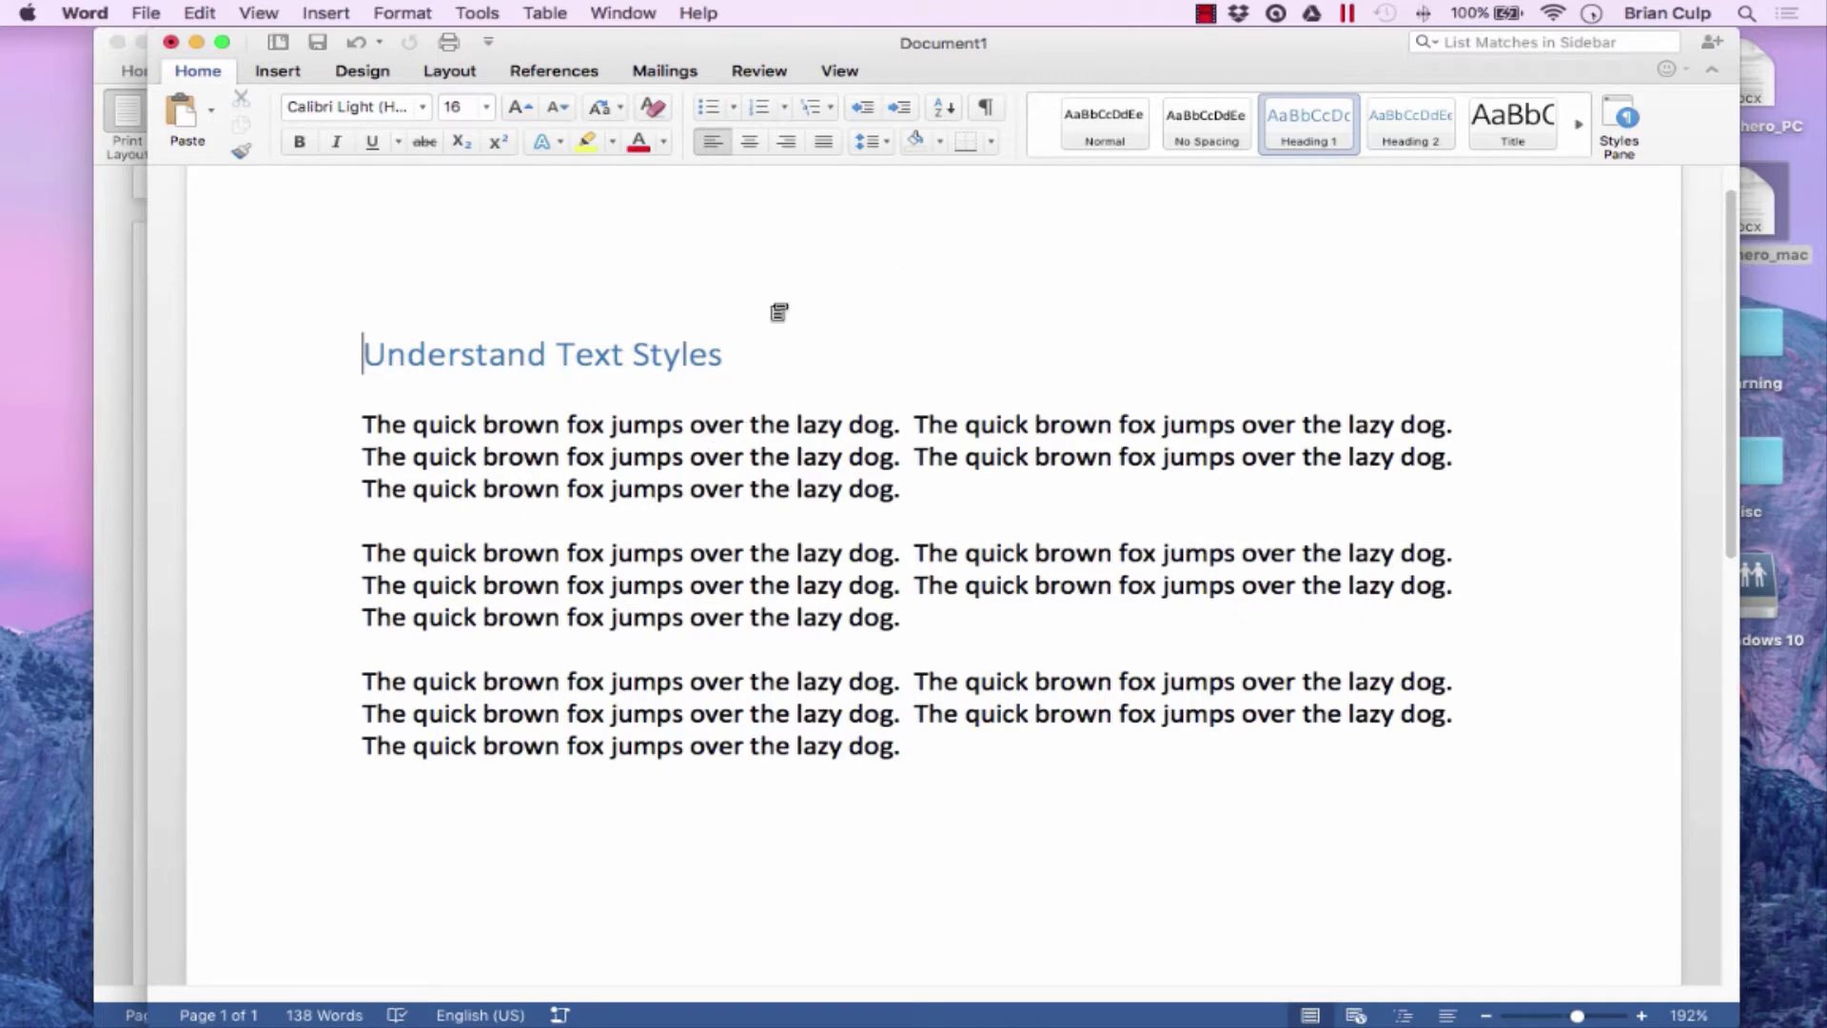
Step: Insert a 'Heading Two' line after the first paragraph and format it as Heading 2
{"action": "left_click", "coordinate": [921, 489]}
{"action": "key", "text": "Return"}
{"action": "key", "text": "Return"}
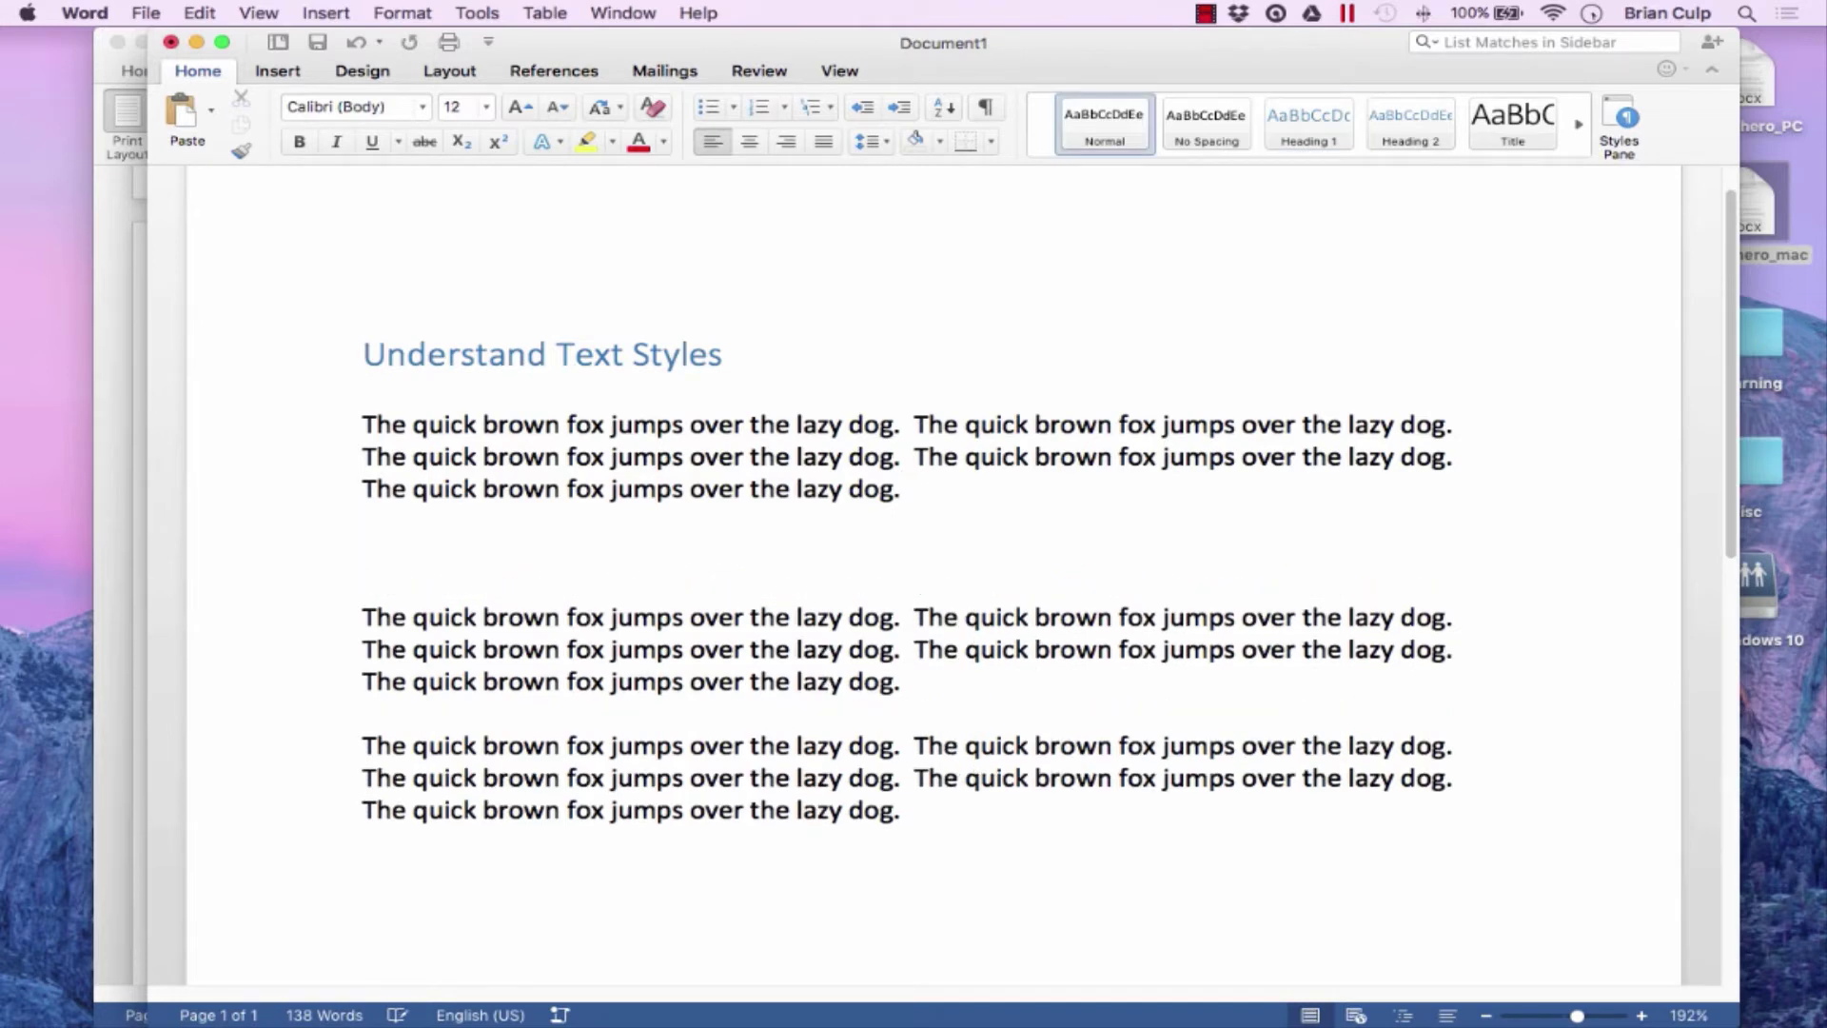
{"action": "type", "text": "Heading Two"}
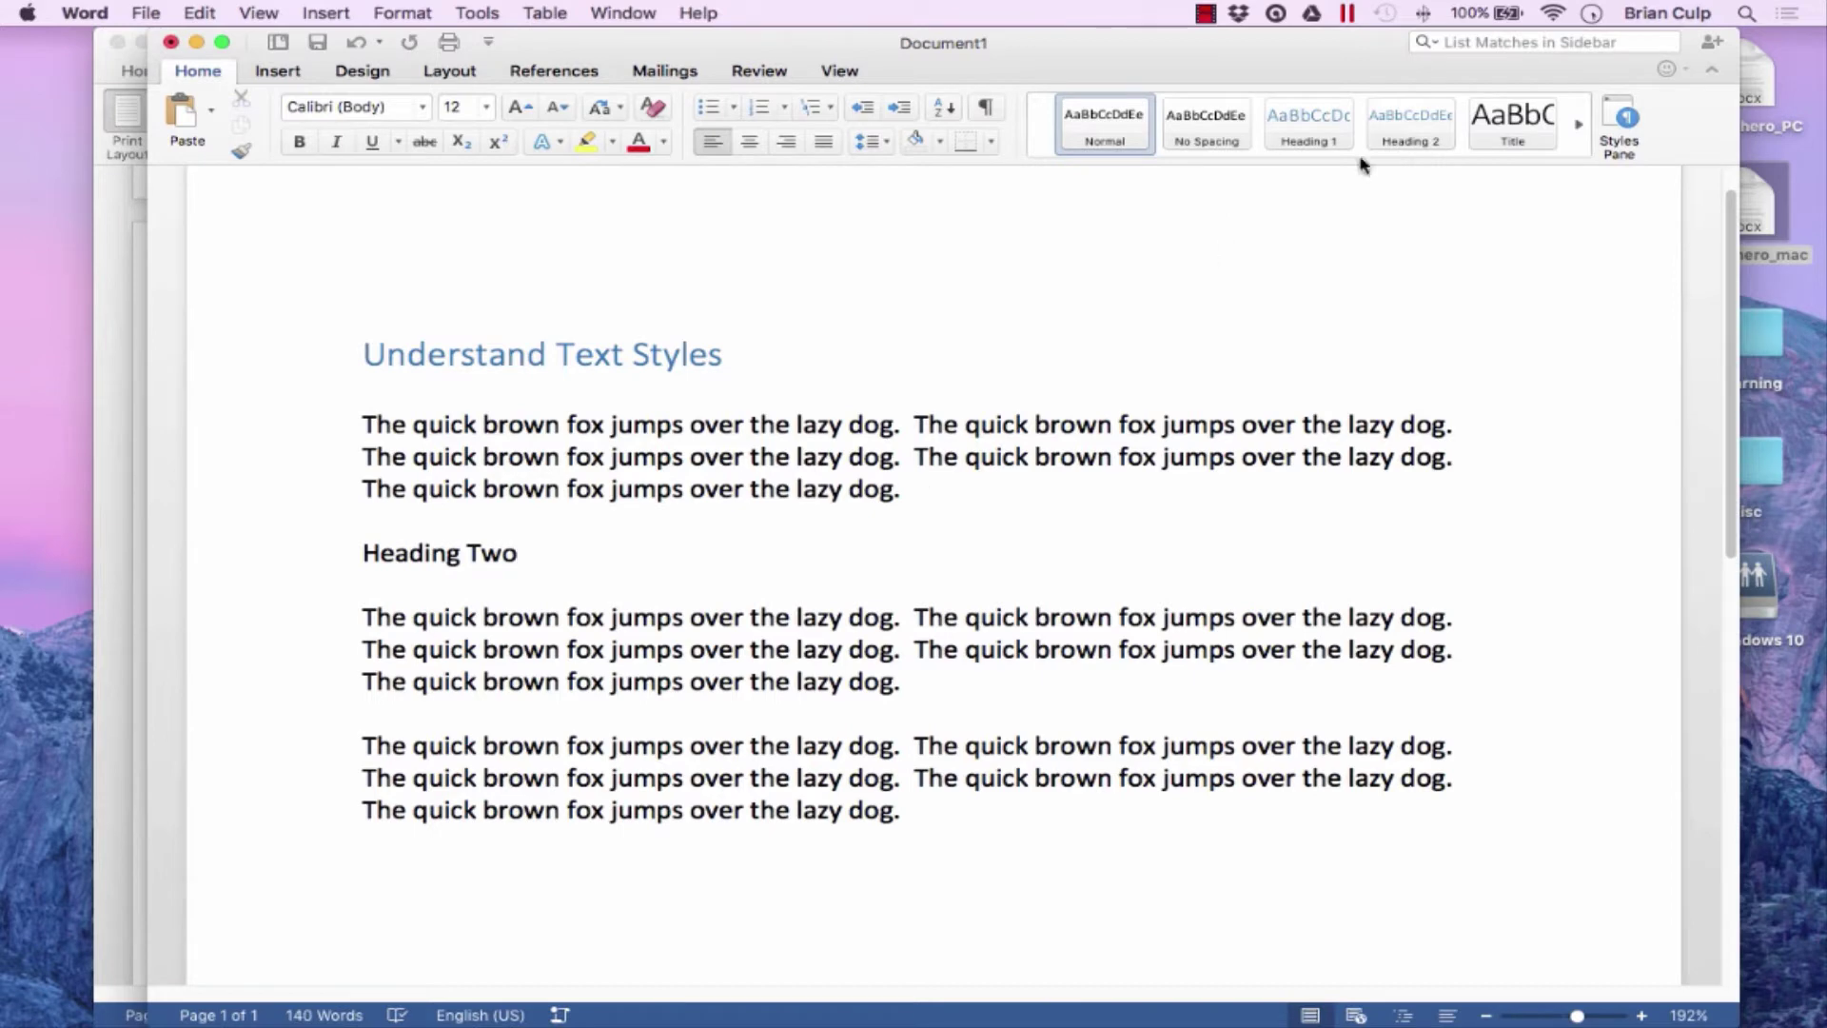
{"action": "left_click", "coordinate": [1410, 122]}
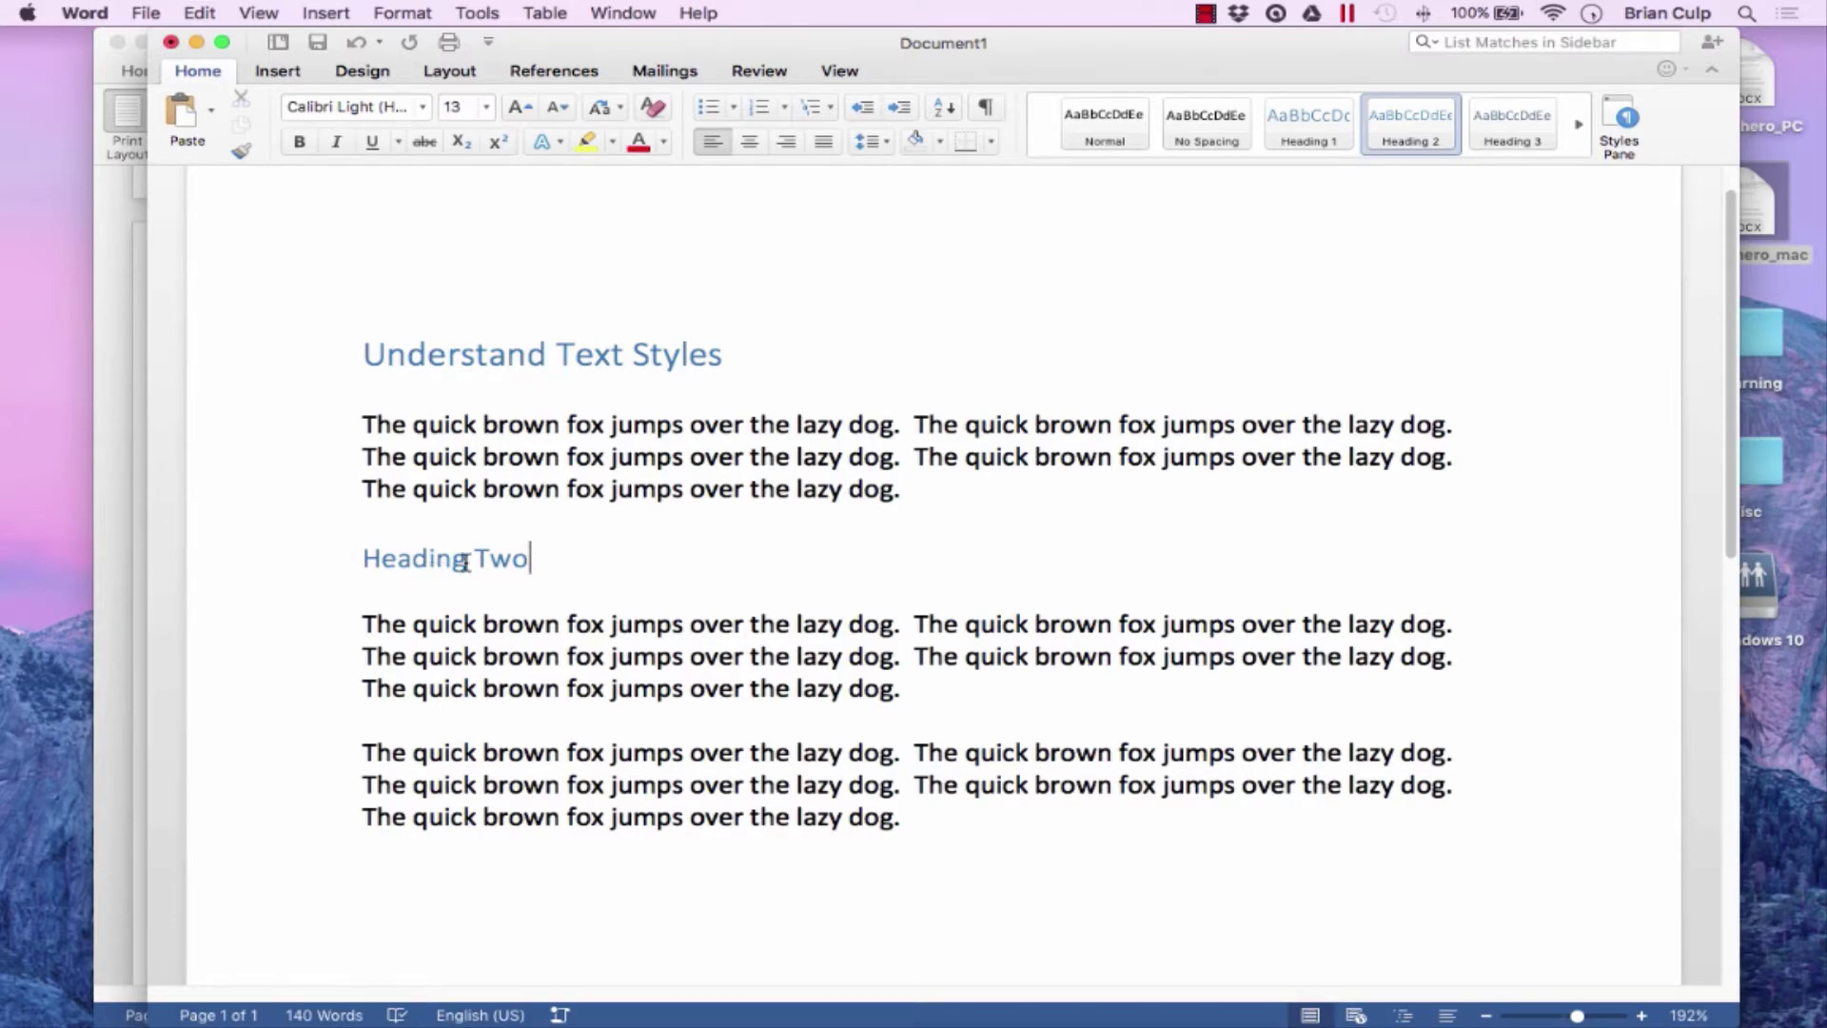
Step: Reopen the Navigation Pane and jump between Understand Text Styles and Heading Two
{"action": "left_click", "coordinate": [839, 70]}
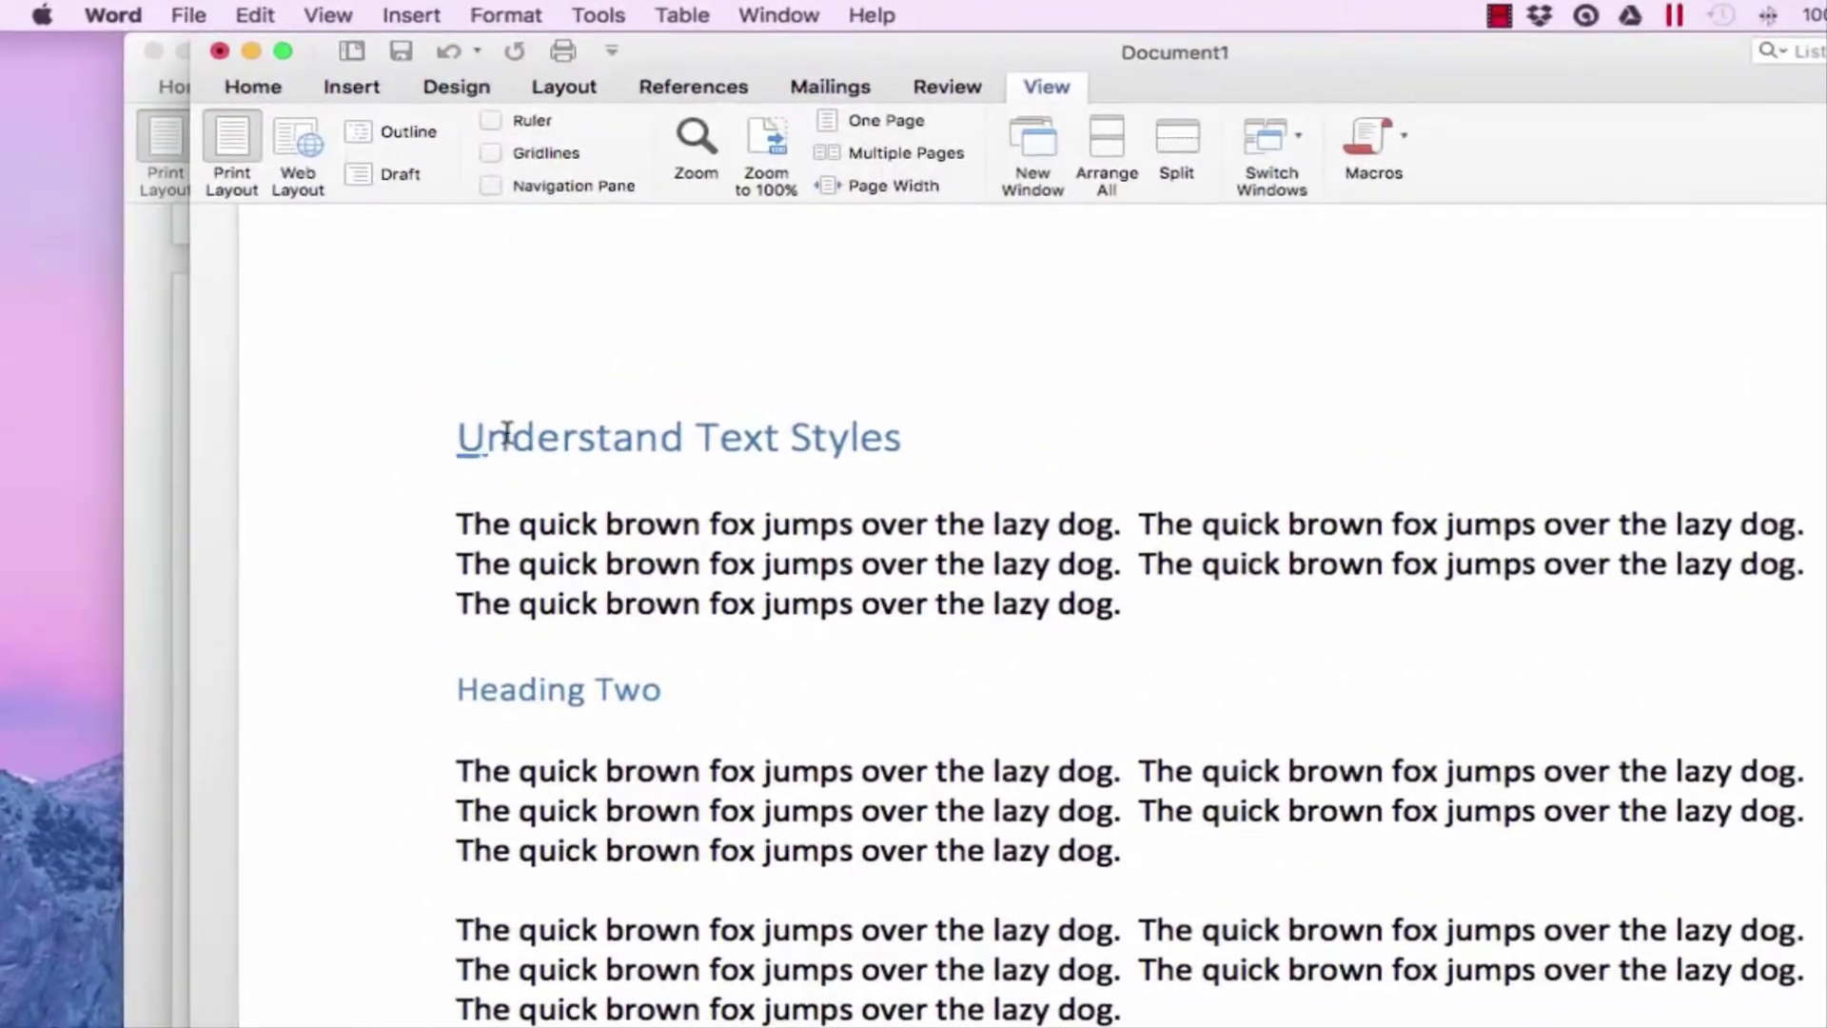
{"action": "left_click", "coordinate": [494, 188]}
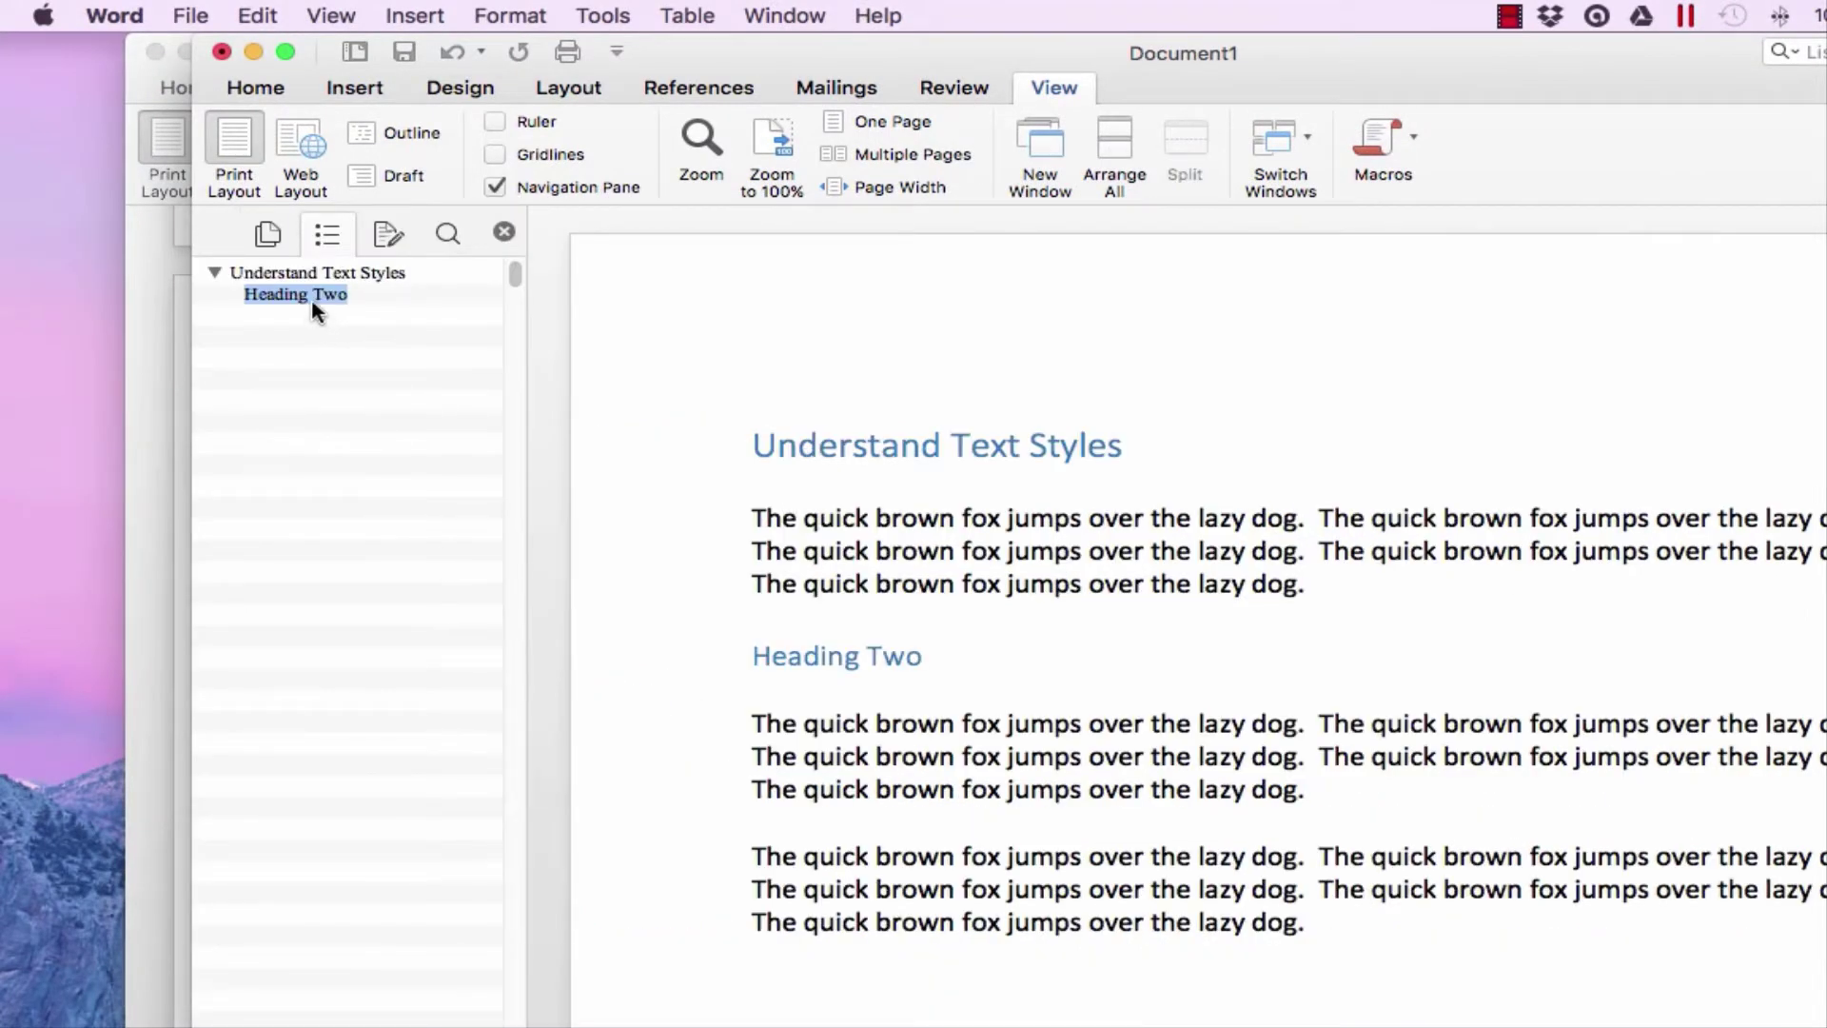
{"action": "left_click", "coordinate": [215, 278]}
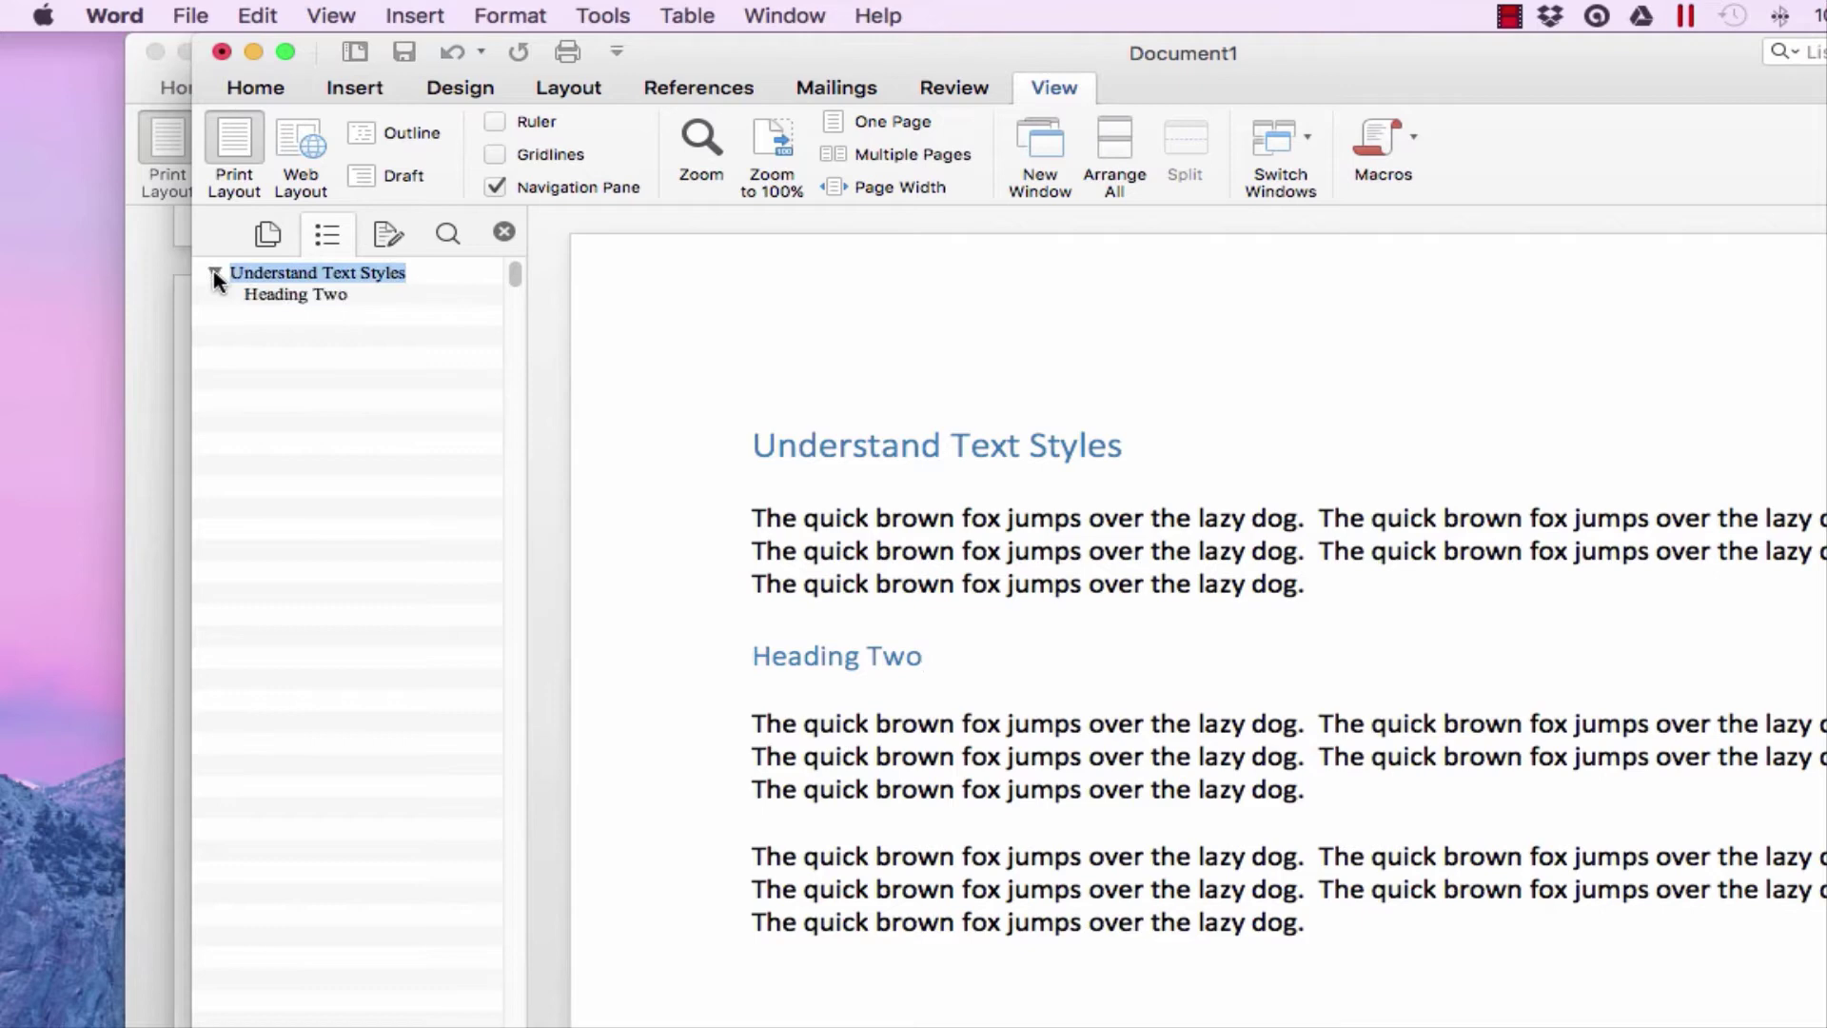
{"action": "left_click", "coordinate": [274, 294]}
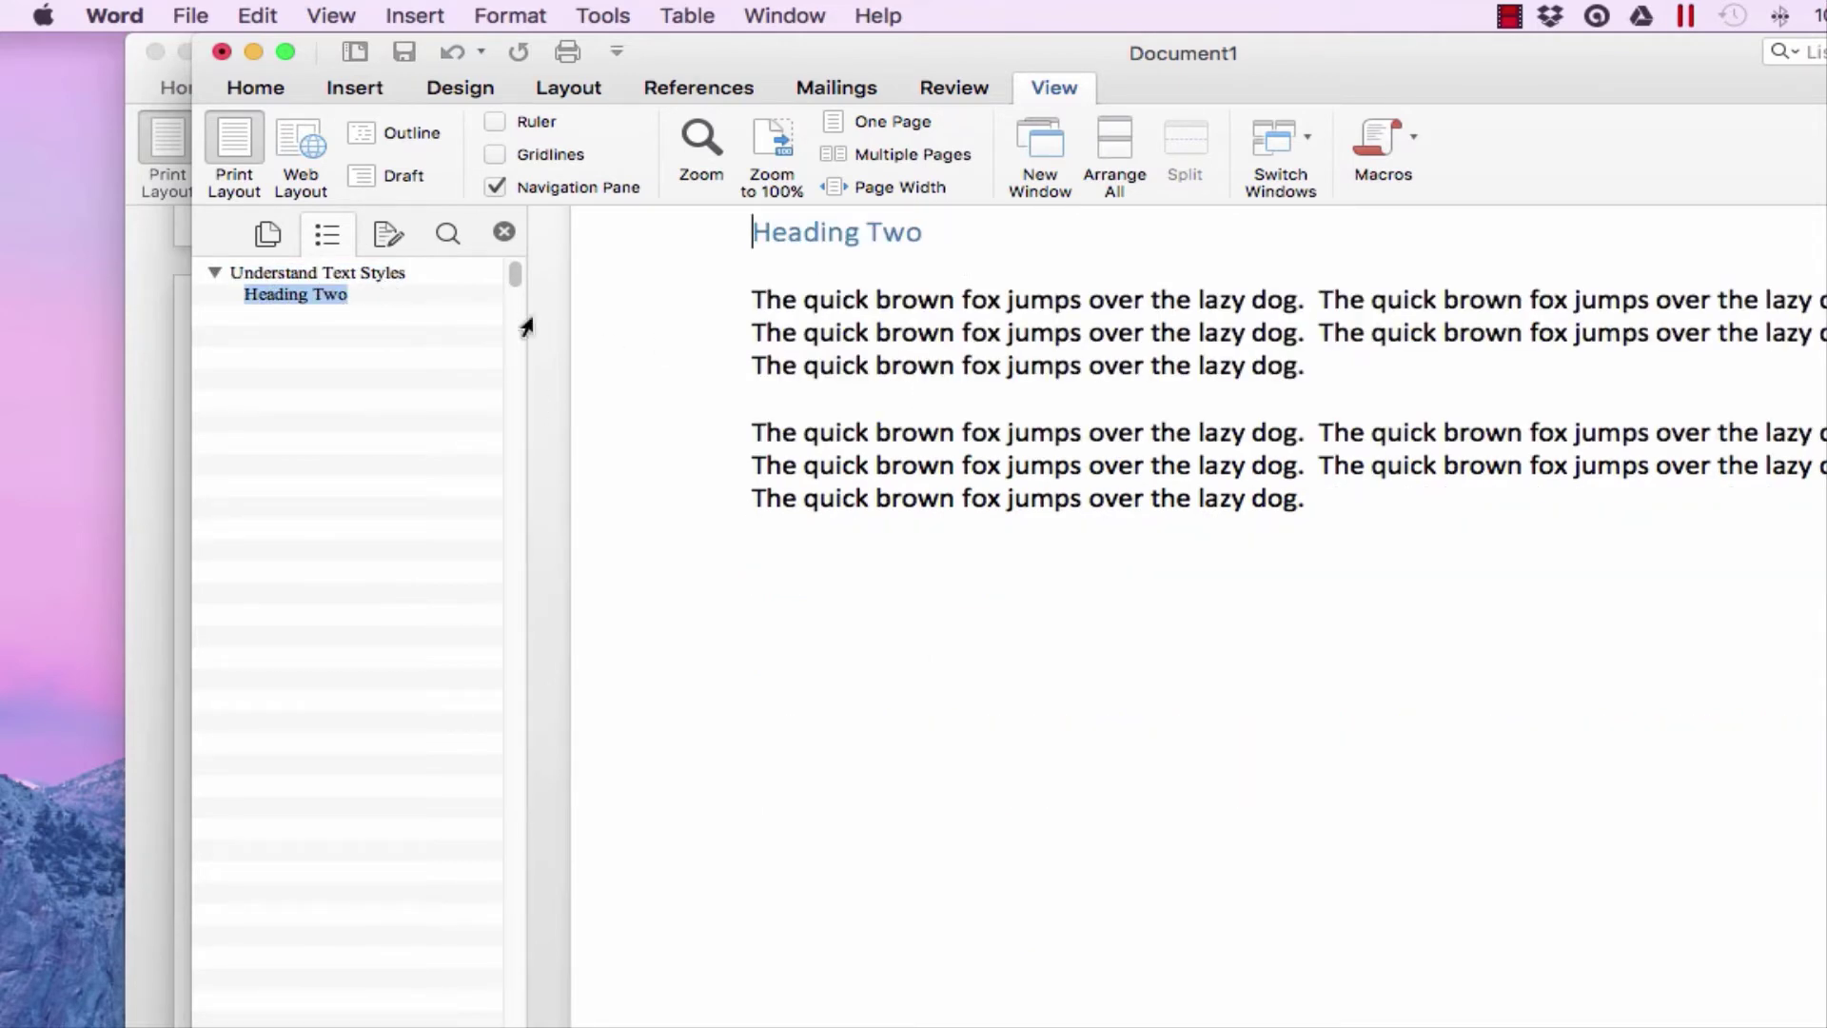
{"action": "left_click", "coordinate": [369, 274]}
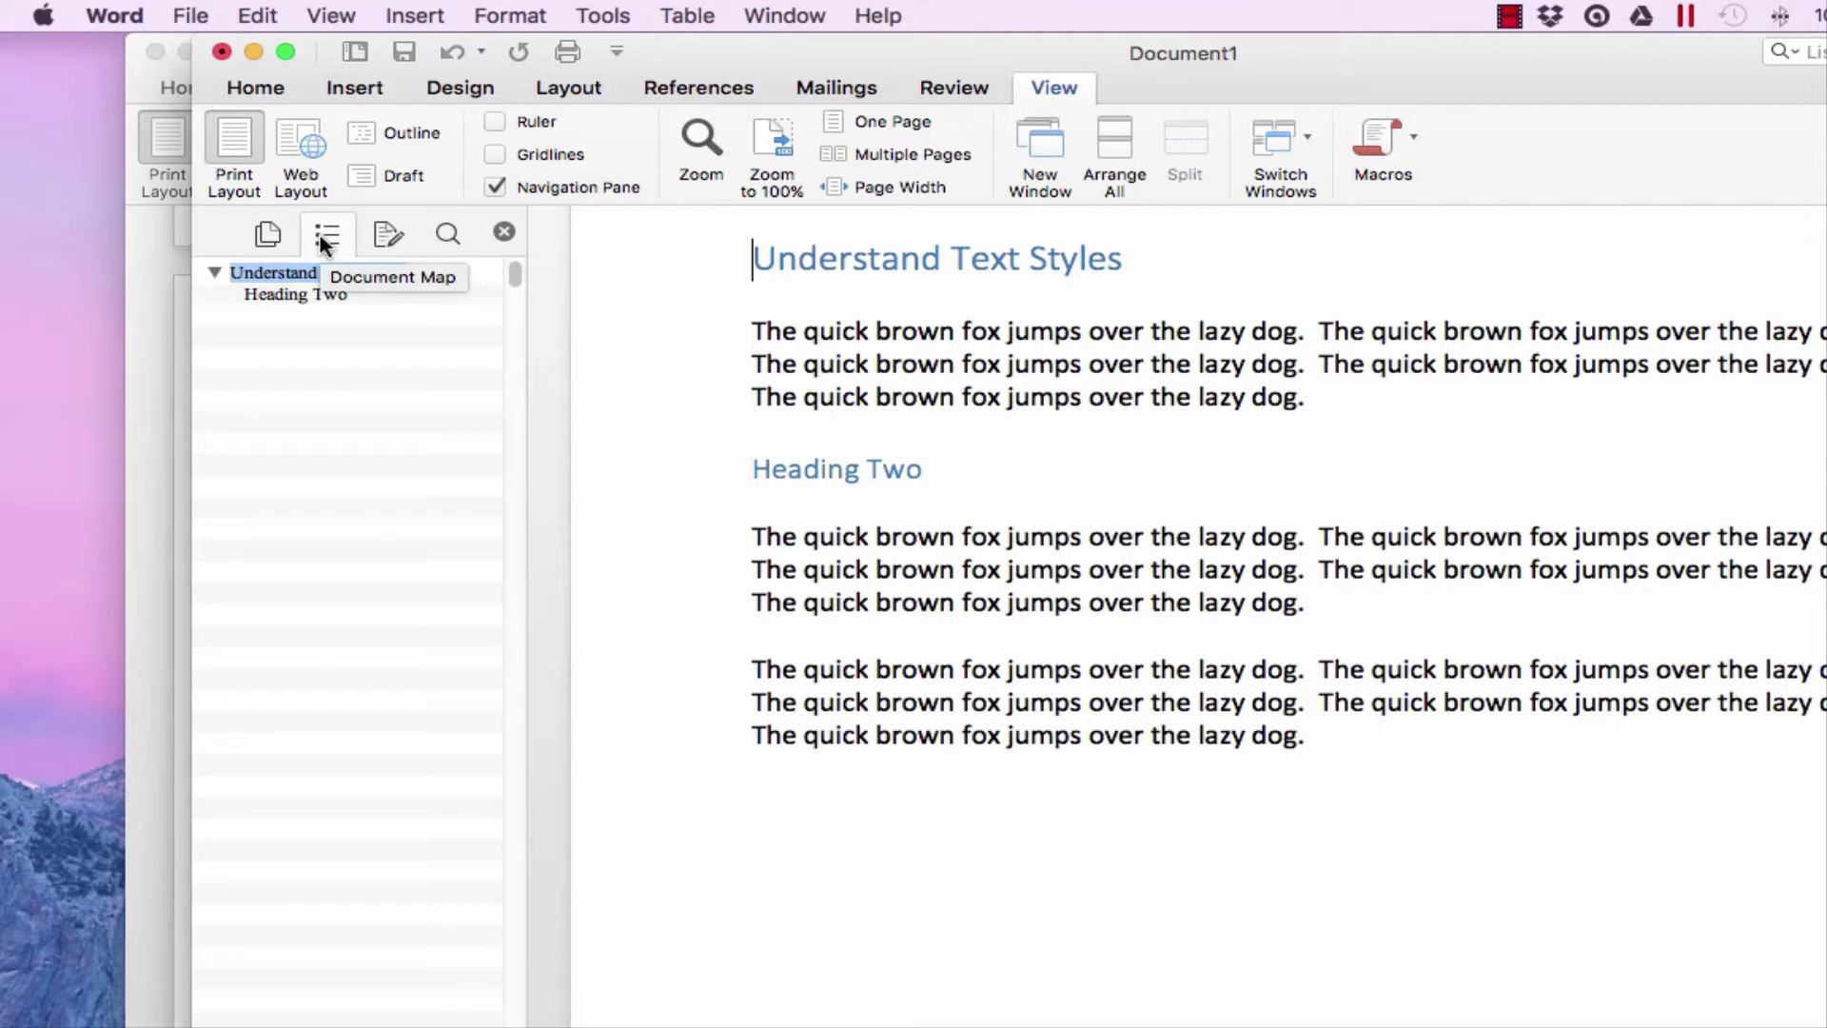
Step: Switch between page thumbnails and the heading outline, ending on the Heading Two section
{"action": "left_click", "coordinate": [269, 239]}
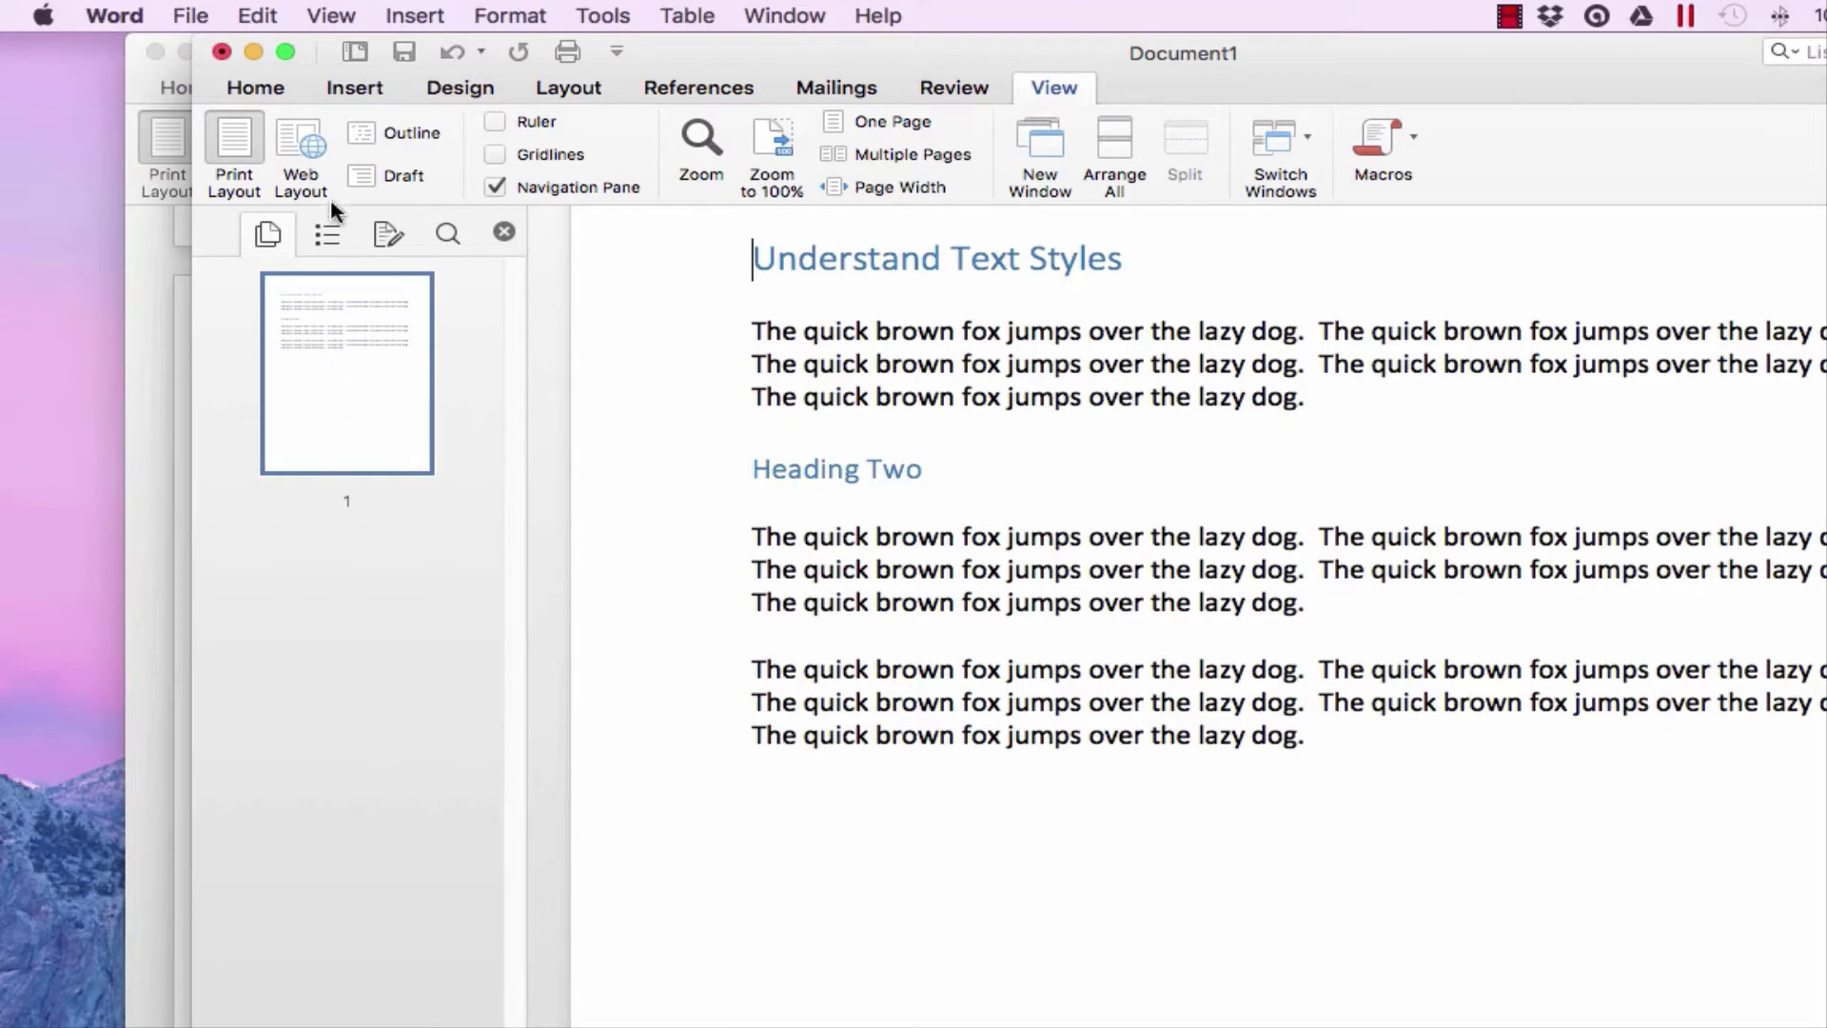
{"action": "left_click", "coordinate": [326, 236]}
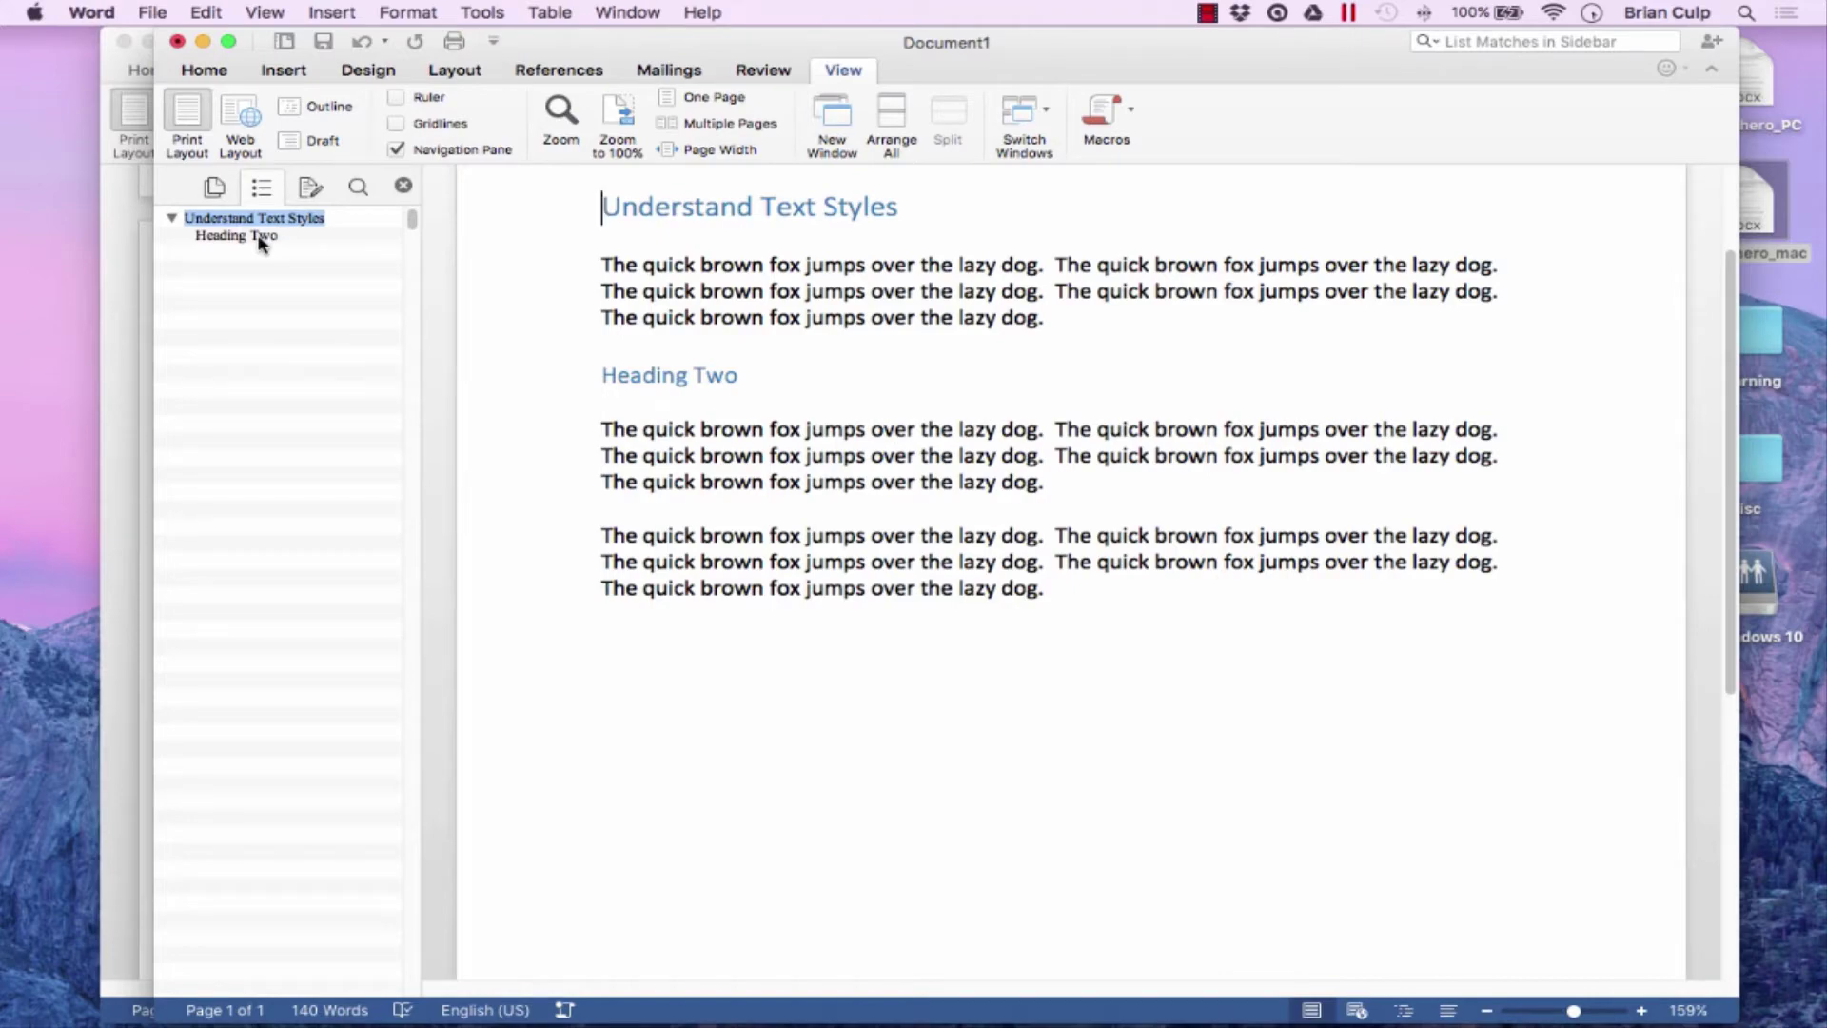
{"action": "left_click", "coordinate": [258, 236]}
{"action": "left_click", "coordinate": [257, 217]}
{"action": "left_click", "coordinate": [257, 238]}
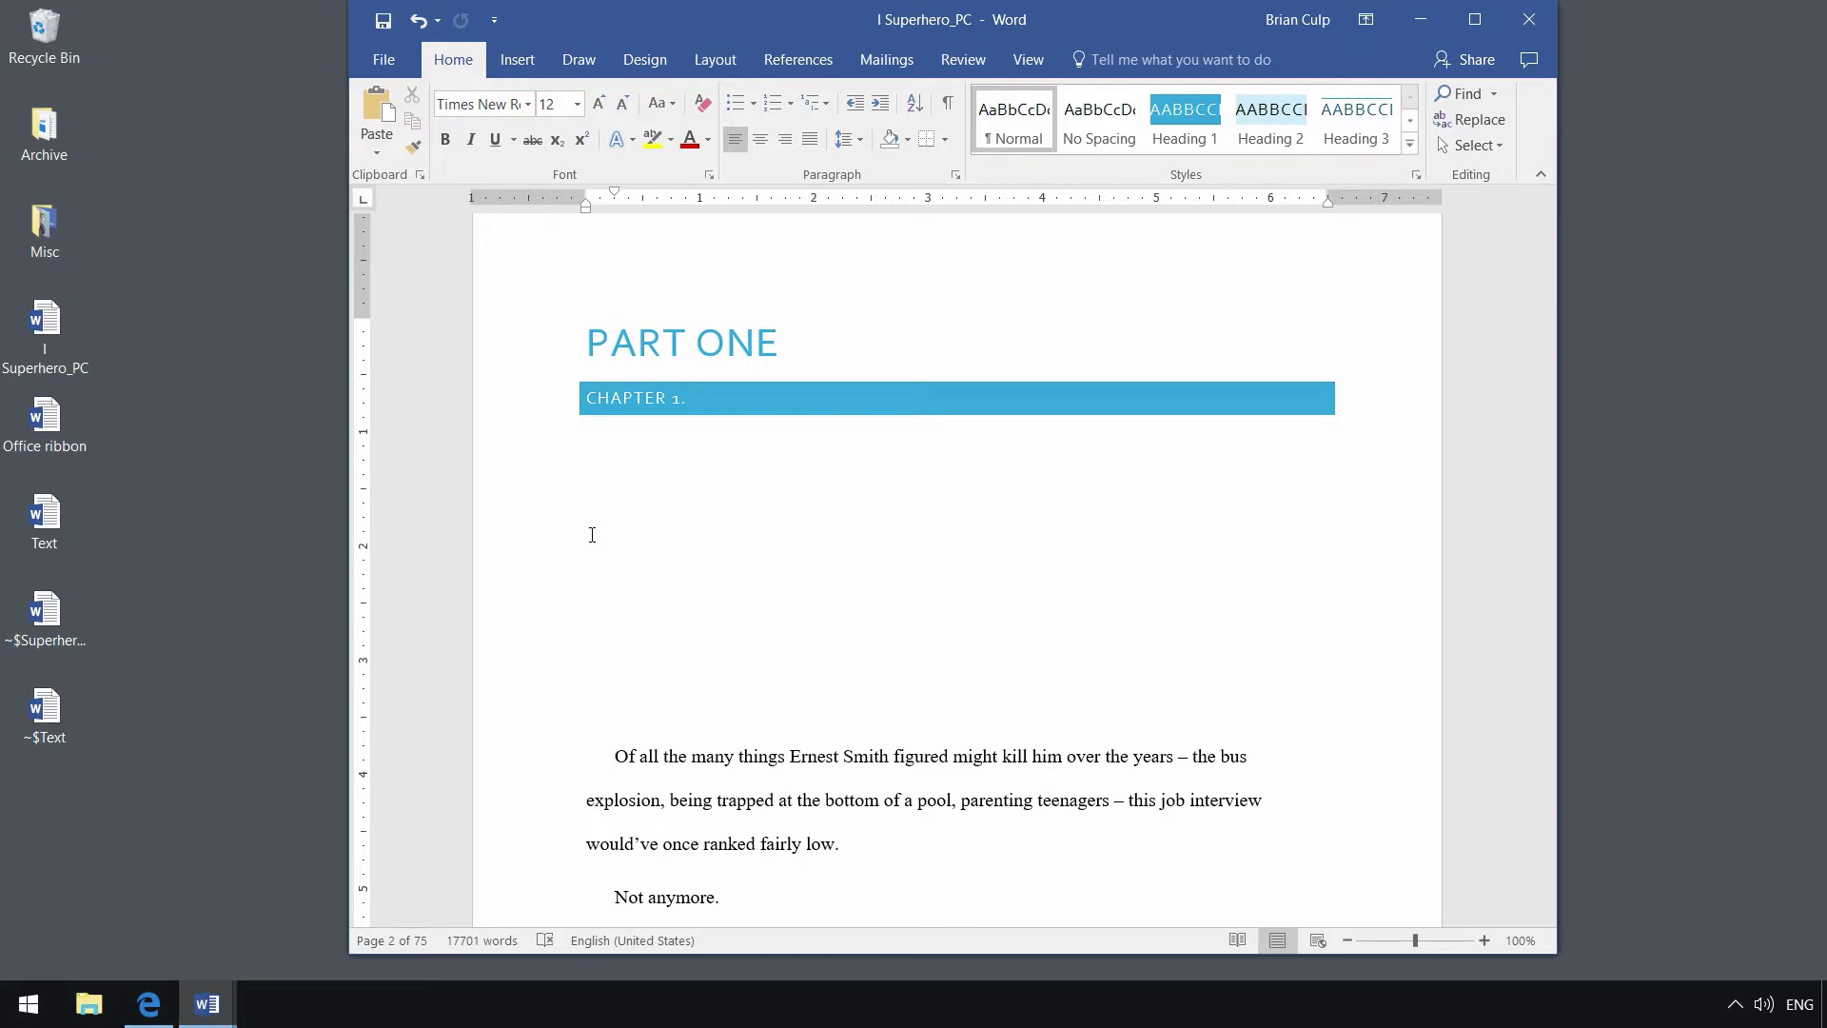
Step: Put the insertion point before 'Of' in Chapter 1's first paragraph and switch to Insert
{"action": "left_click", "coordinate": [595, 741]}
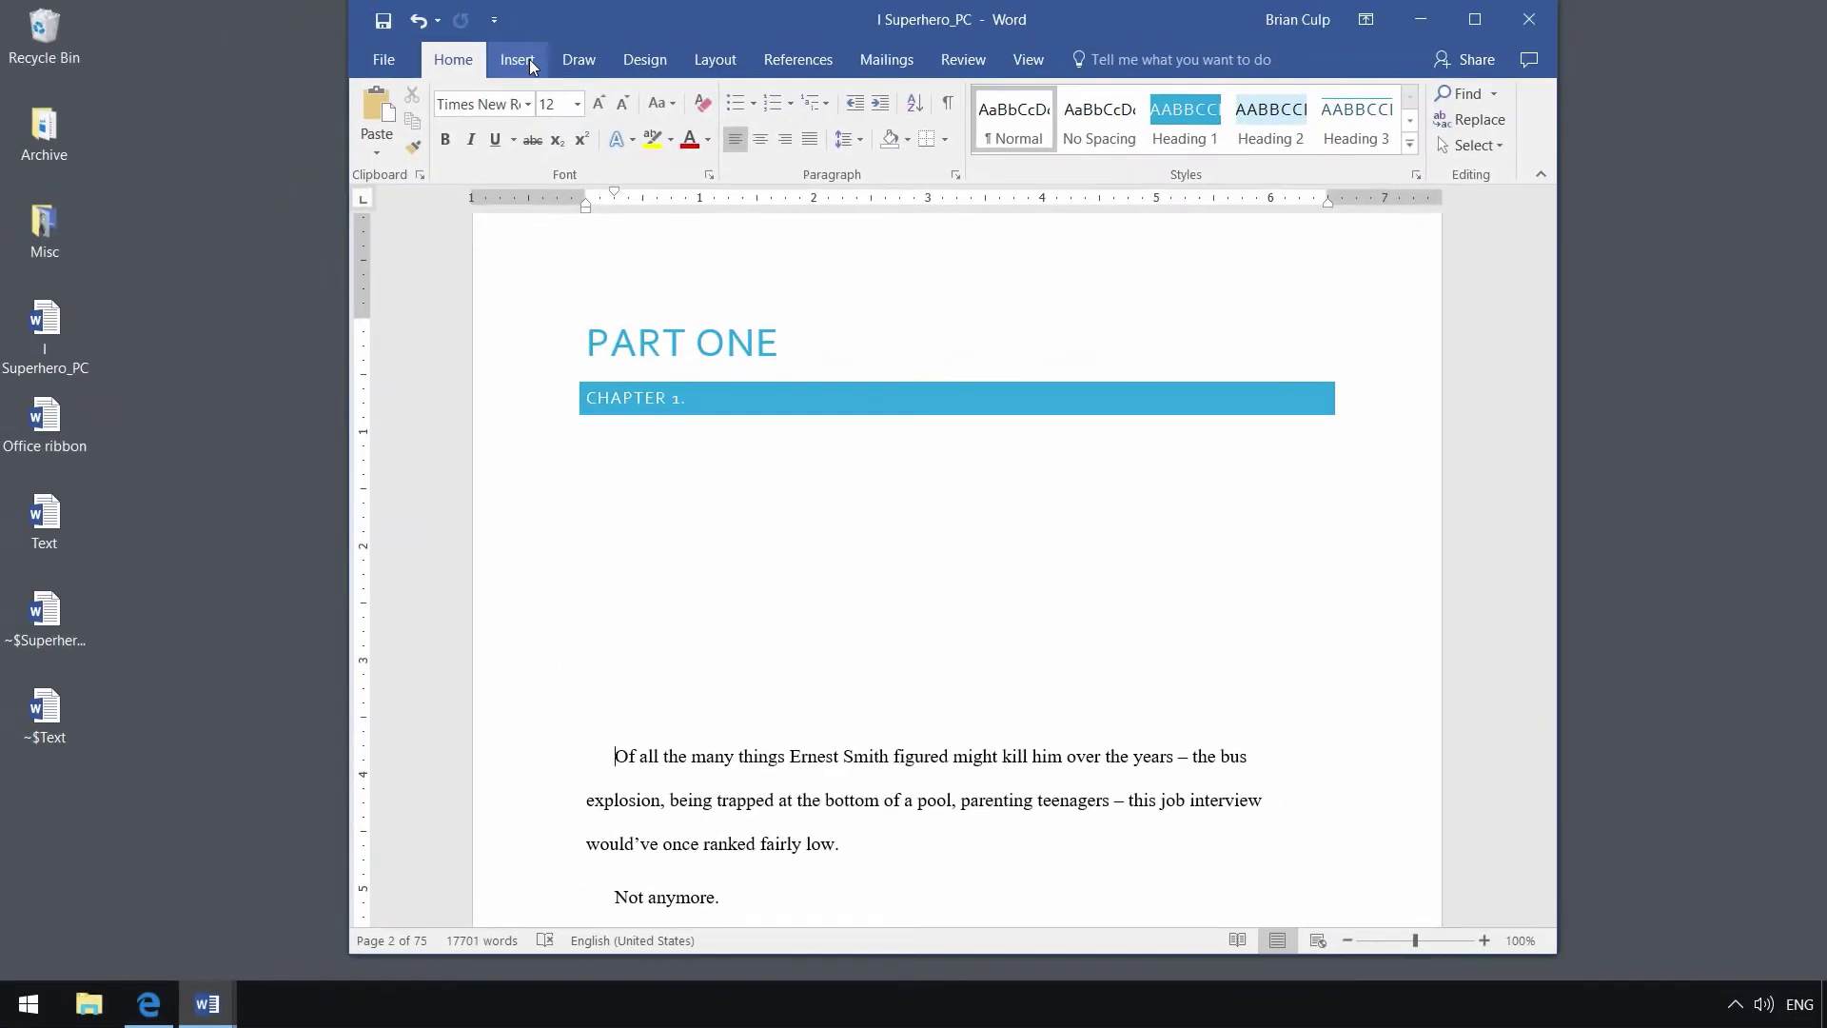
{"action": "left_click", "coordinate": [529, 59]}
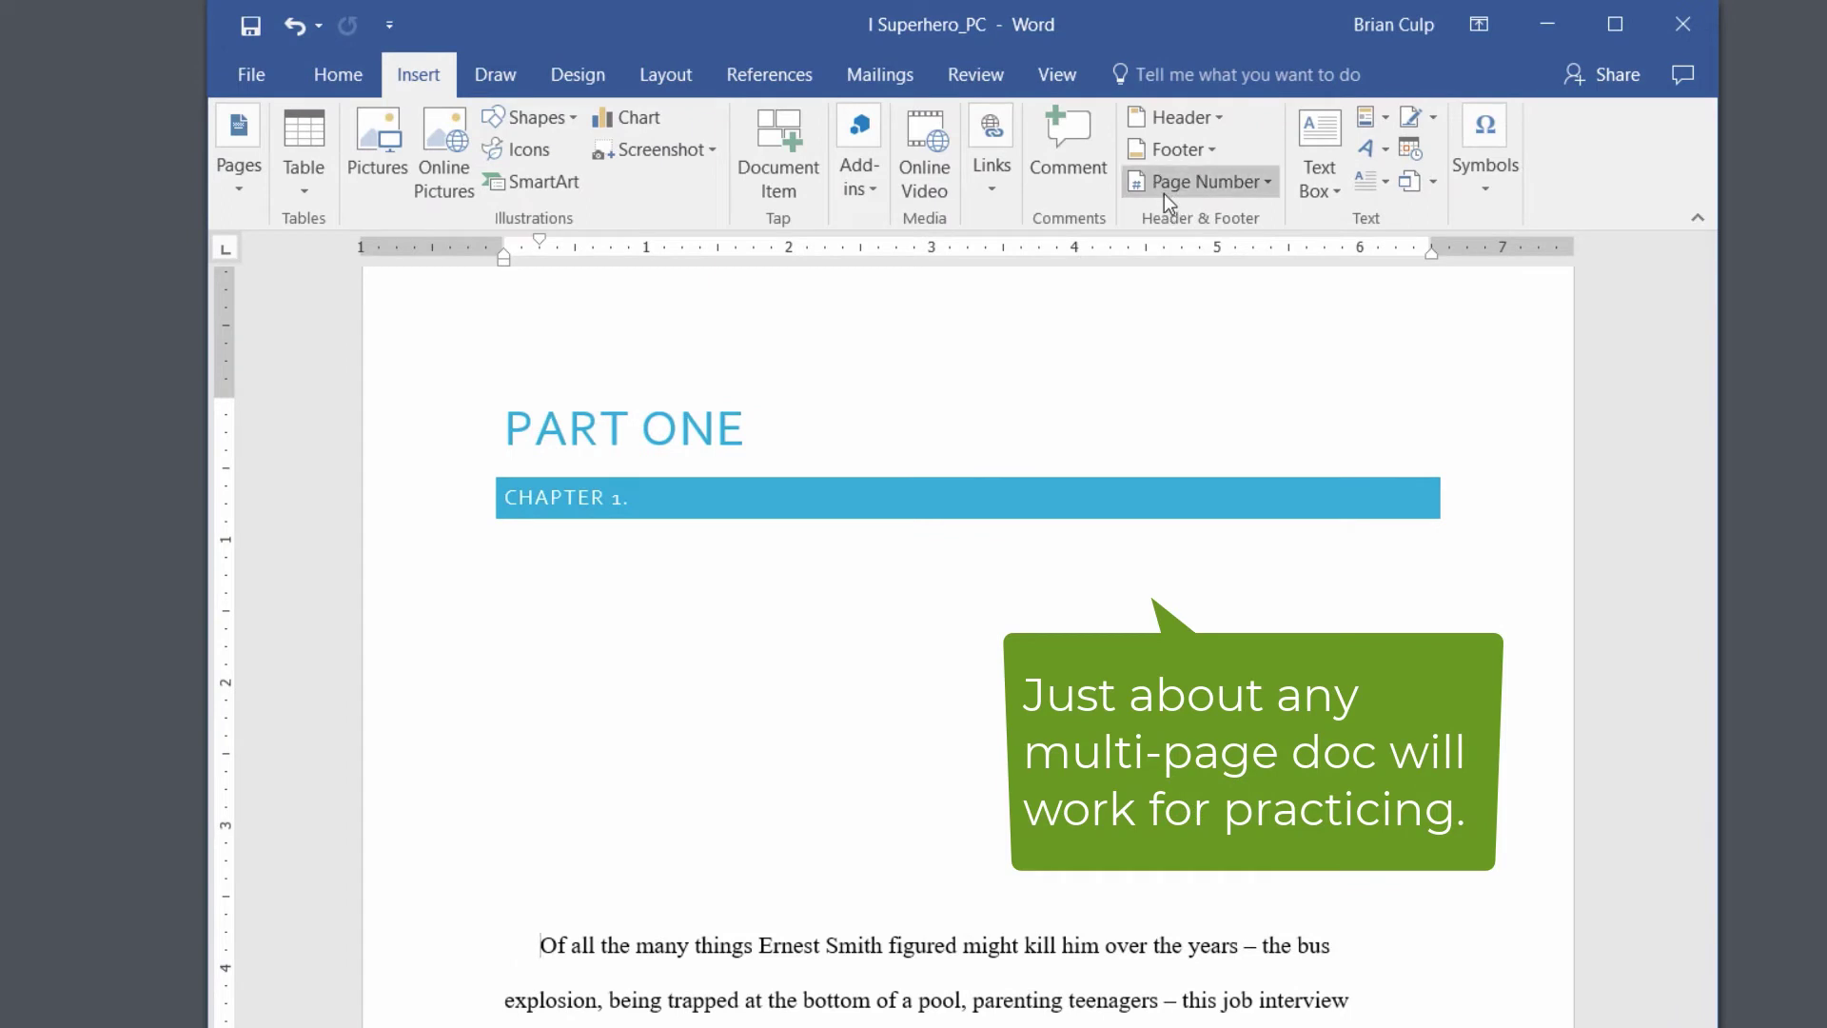
Step: Insert an Accent Bar 2 page number at the top of the page, reading 'Page | 2'
{"action": "left_click", "coordinate": [1267, 185]}
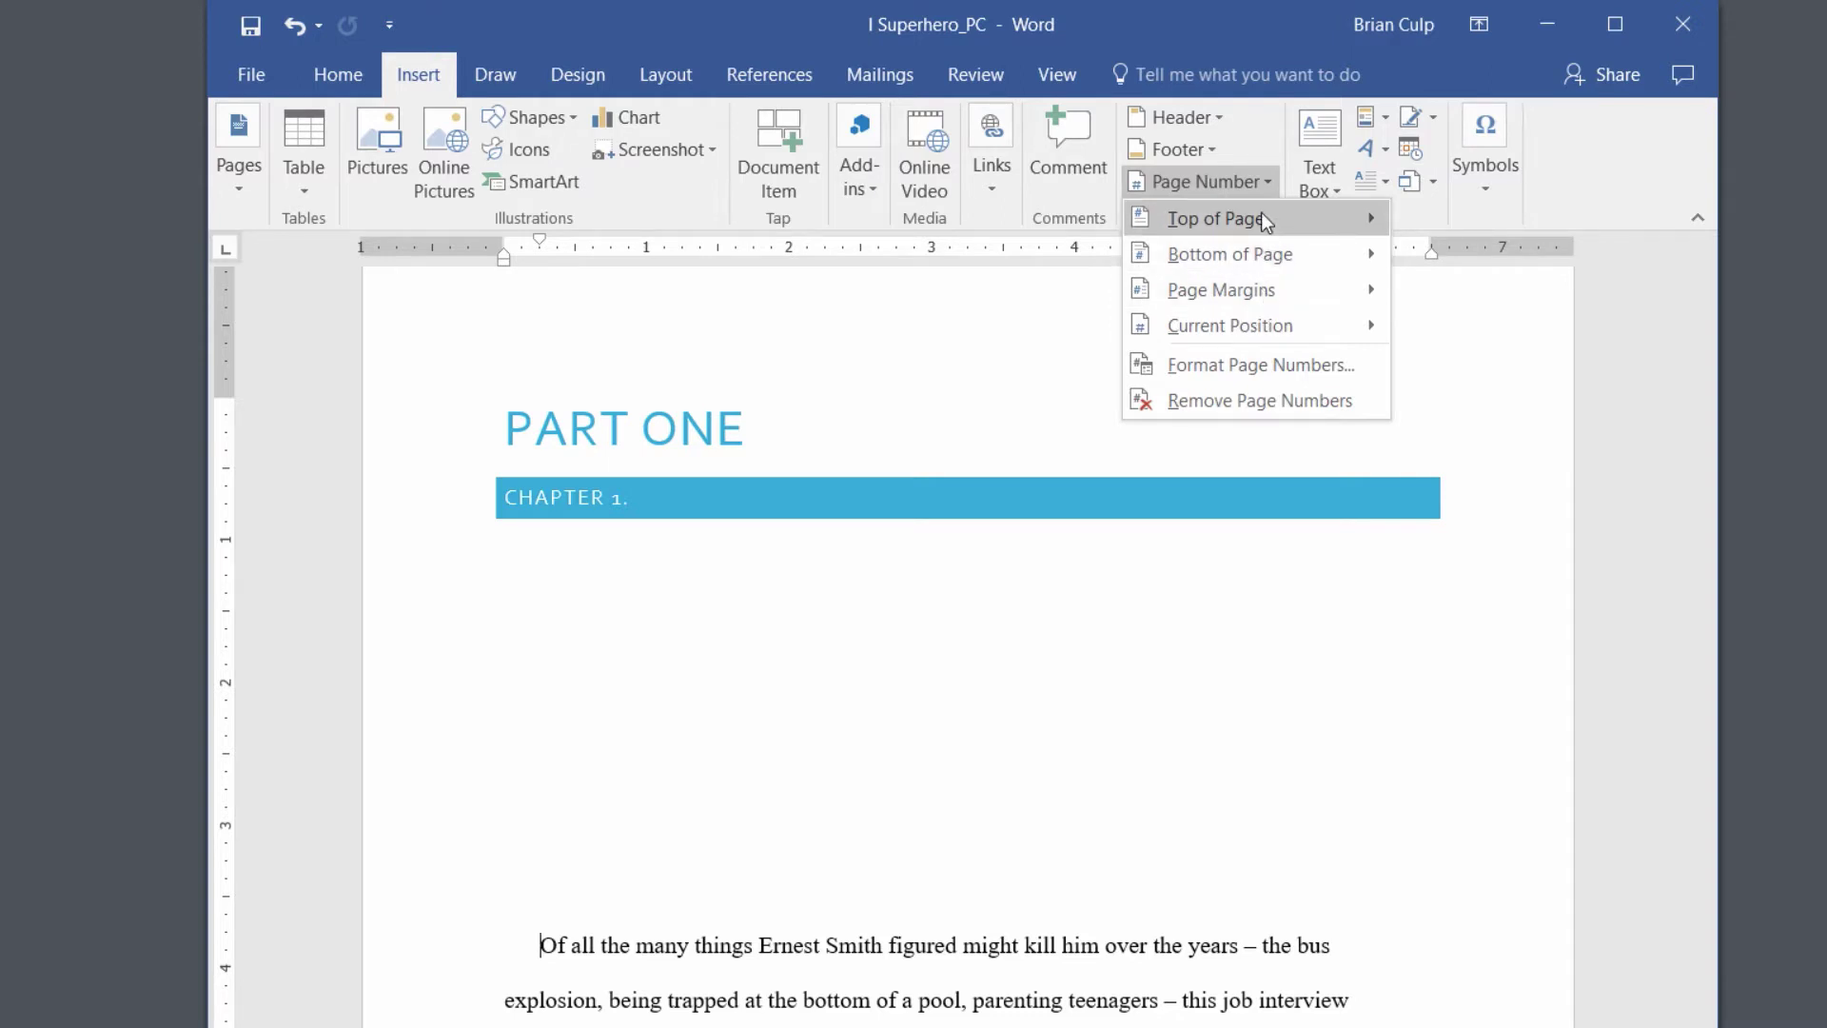
{"action": "mouse_move", "coordinate": [1261, 215]}
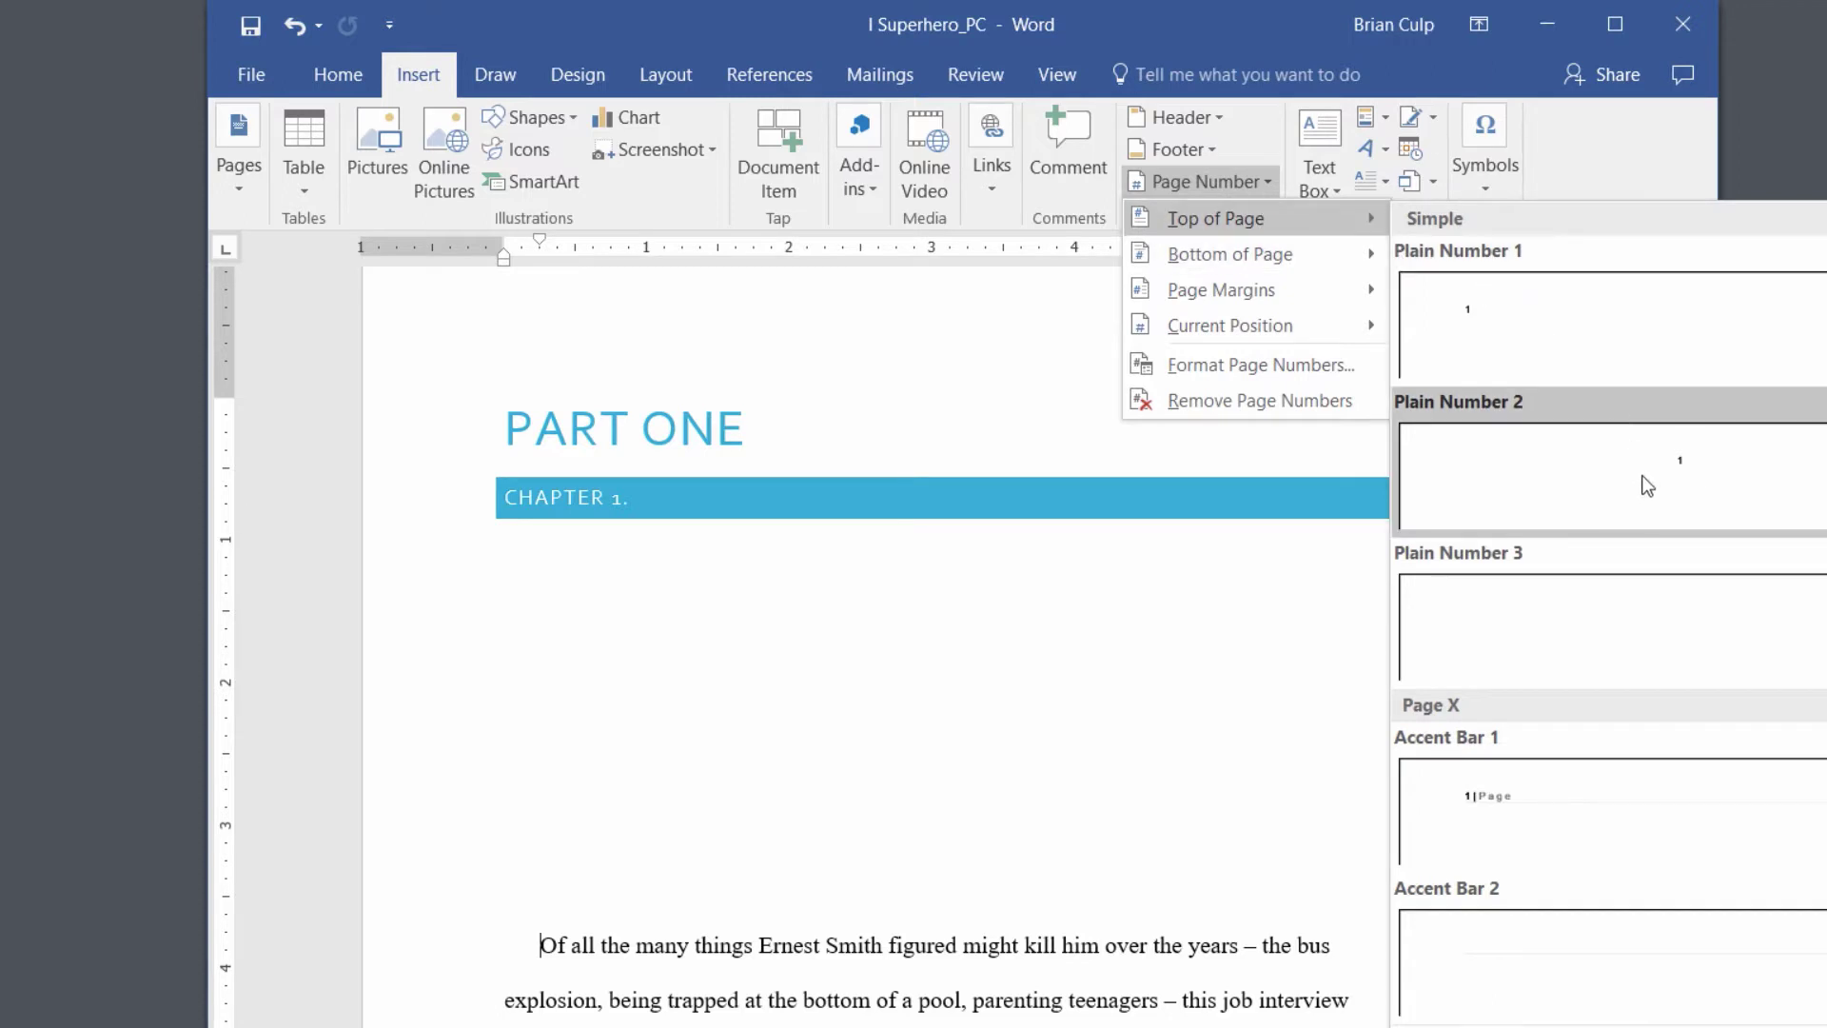
{"action": "scroll", "coordinate": [1630, 649], "scroll_direction": "down", "scroll_amount": 10}
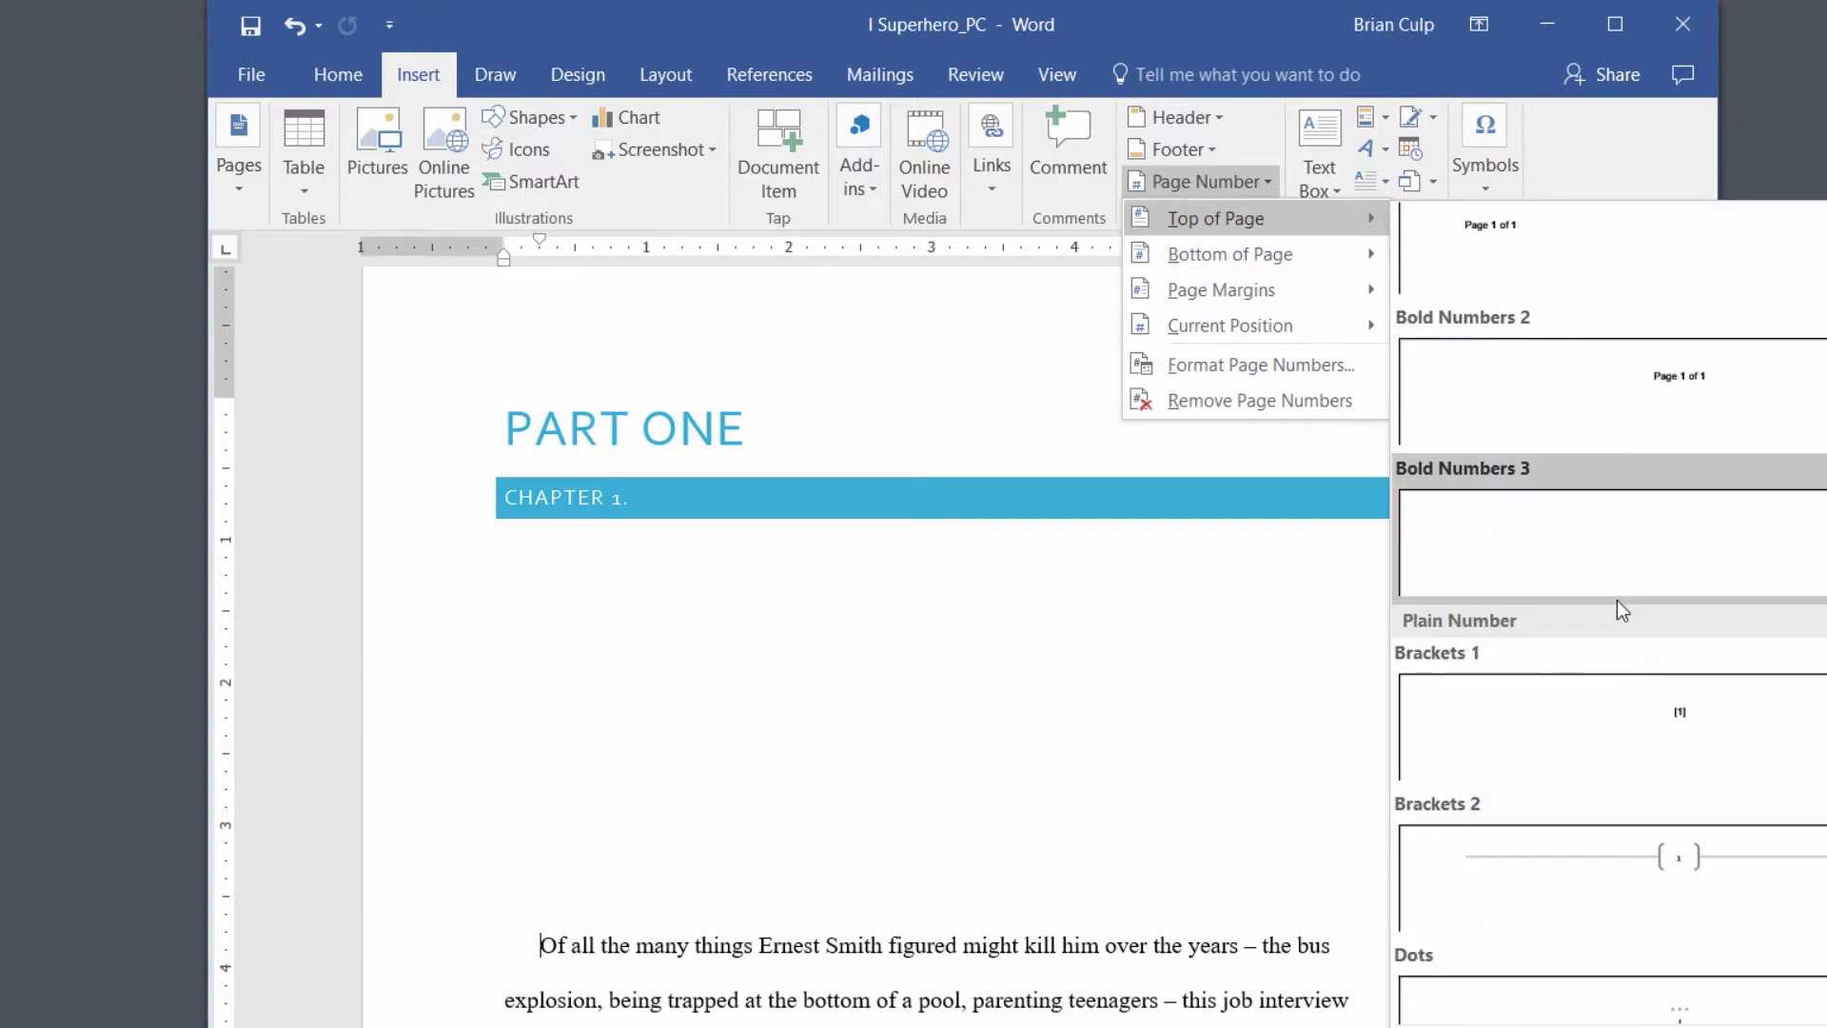
{"action": "scroll", "coordinate": [1617, 599], "scroll_direction": "down", "scroll_amount": 4}
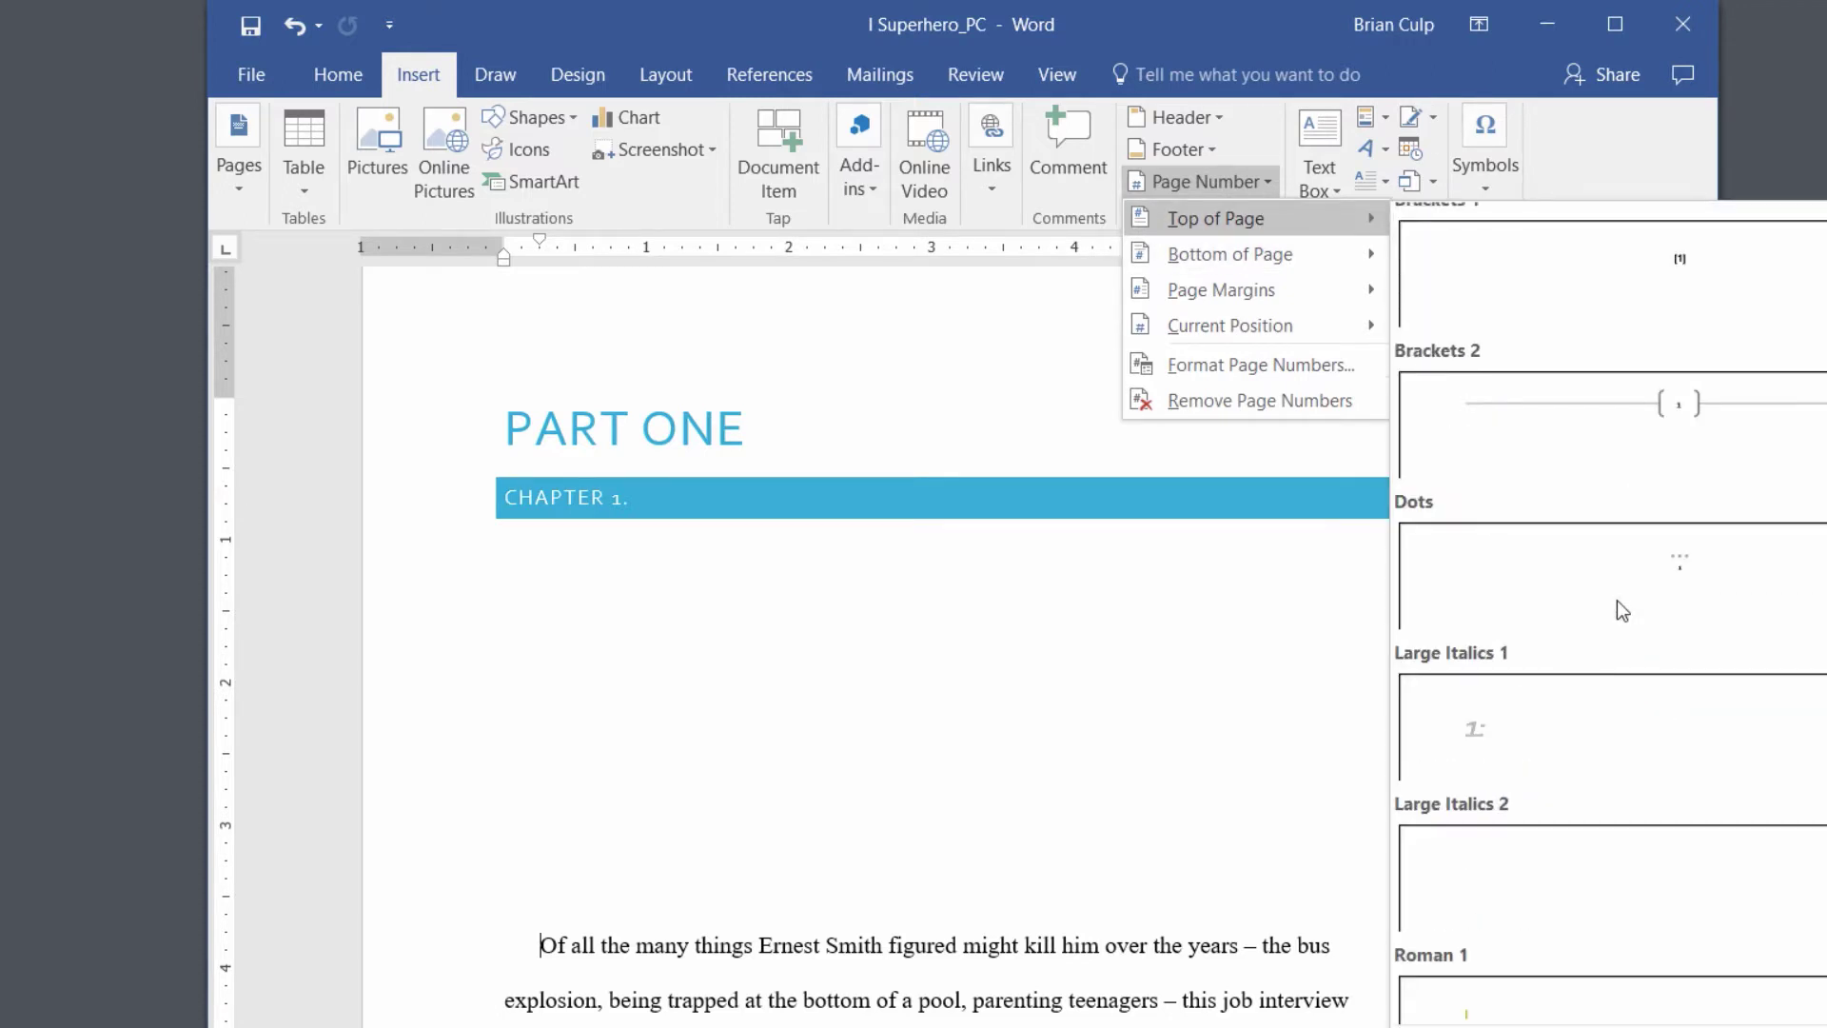
{"action": "scroll", "coordinate": [1617, 601], "scroll_direction": "down", "scroll_amount": 3}
{"action": "scroll", "coordinate": [1618, 602], "scroll_direction": "up", "scroll_amount": 8}
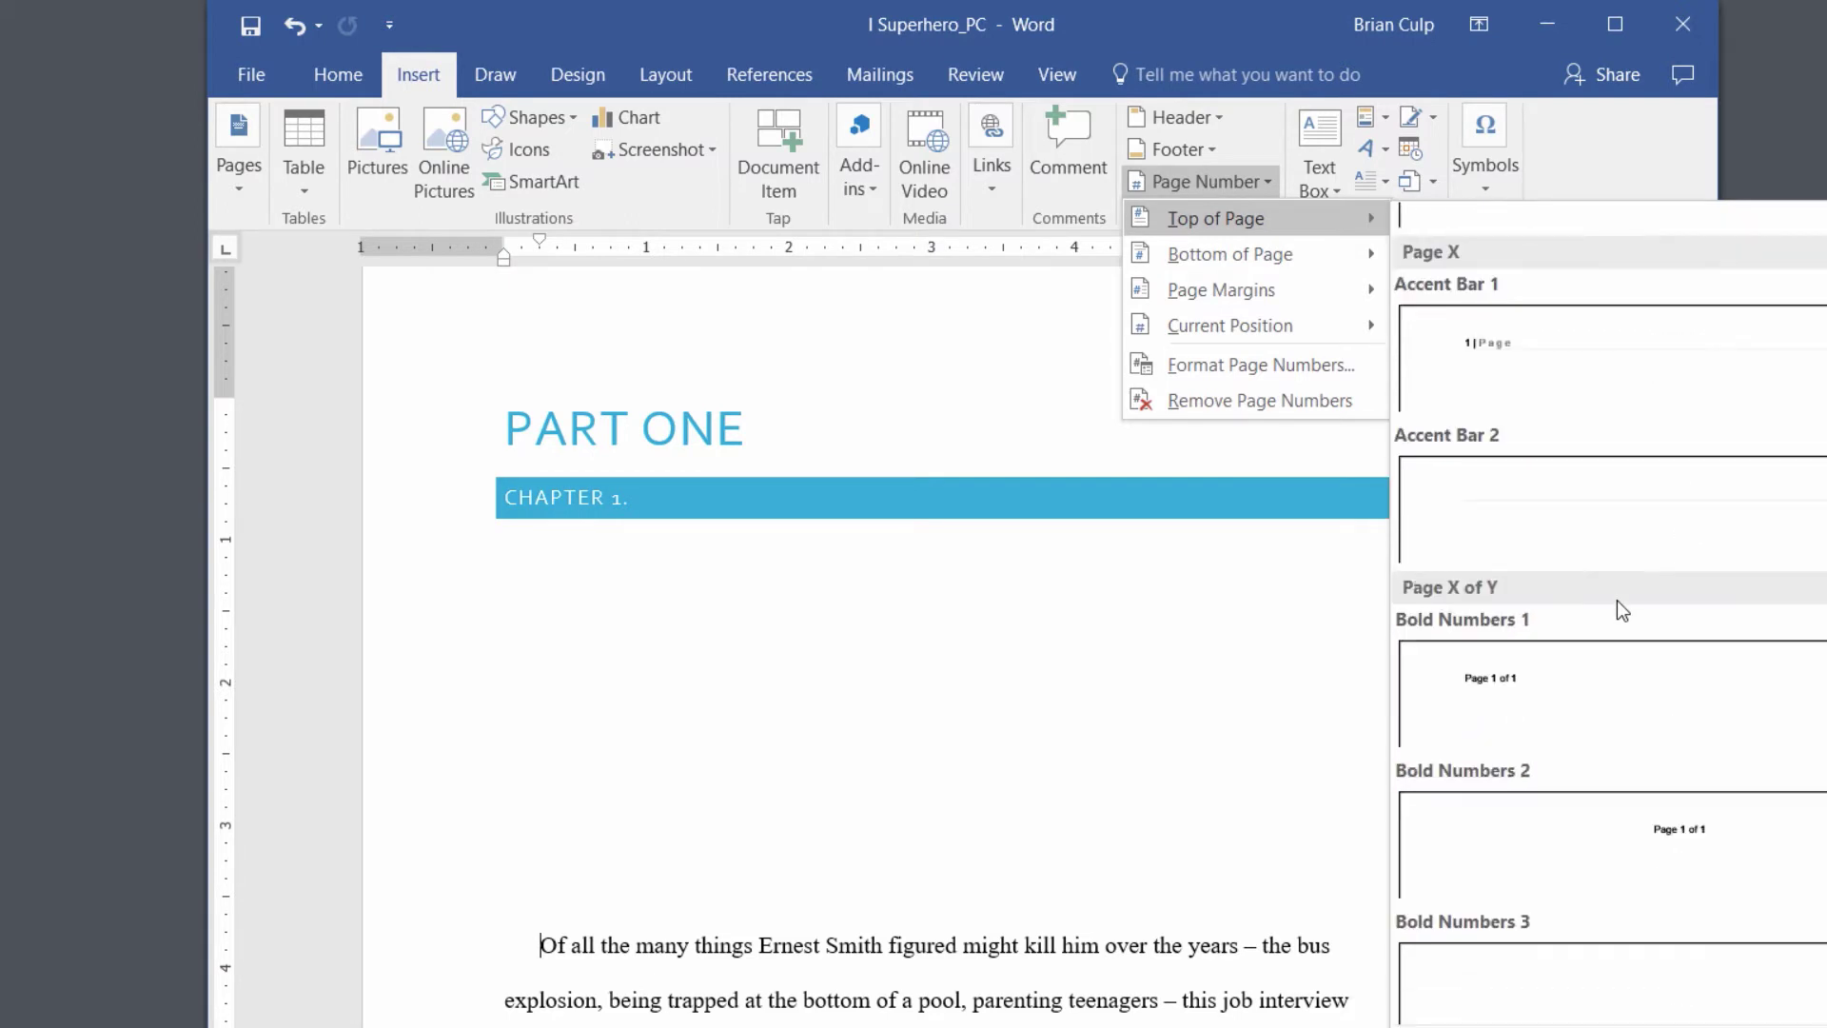
{"action": "left_click", "coordinate": [1619, 529]}
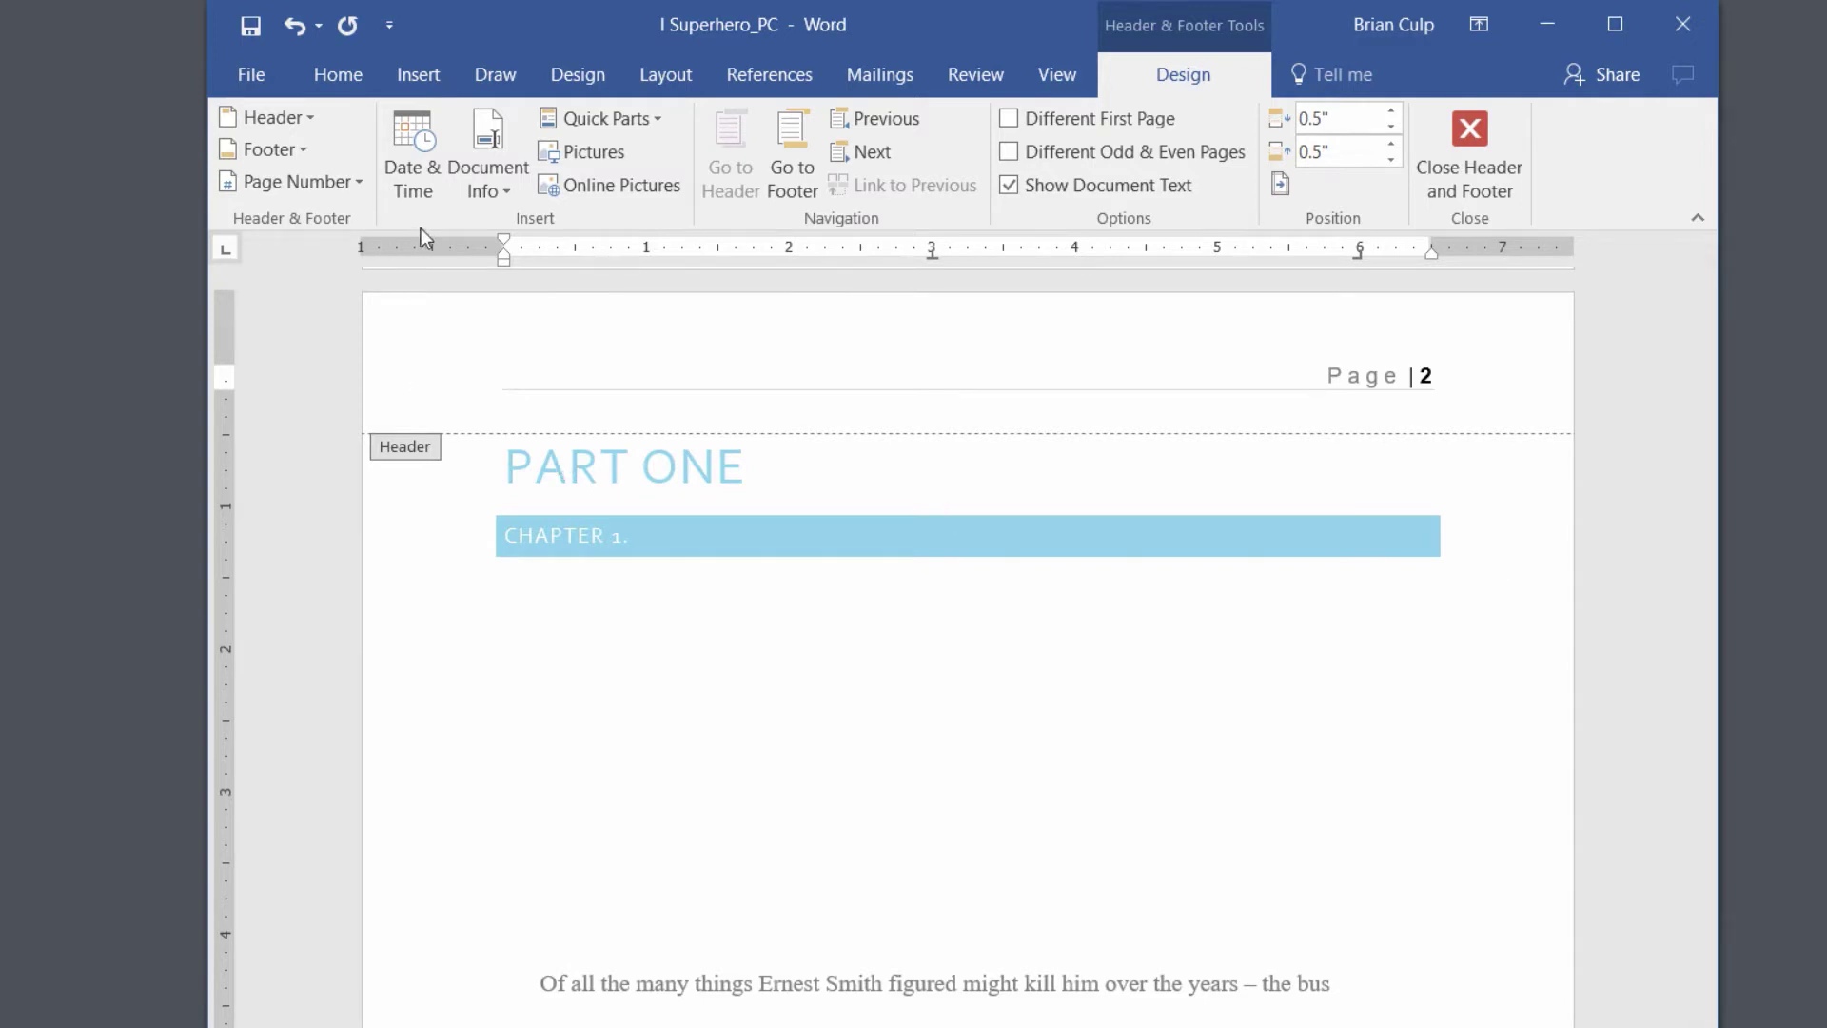
Step: Insert the Integral built-in footer showing the author and page number
{"action": "left_click", "coordinate": [295, 162]}
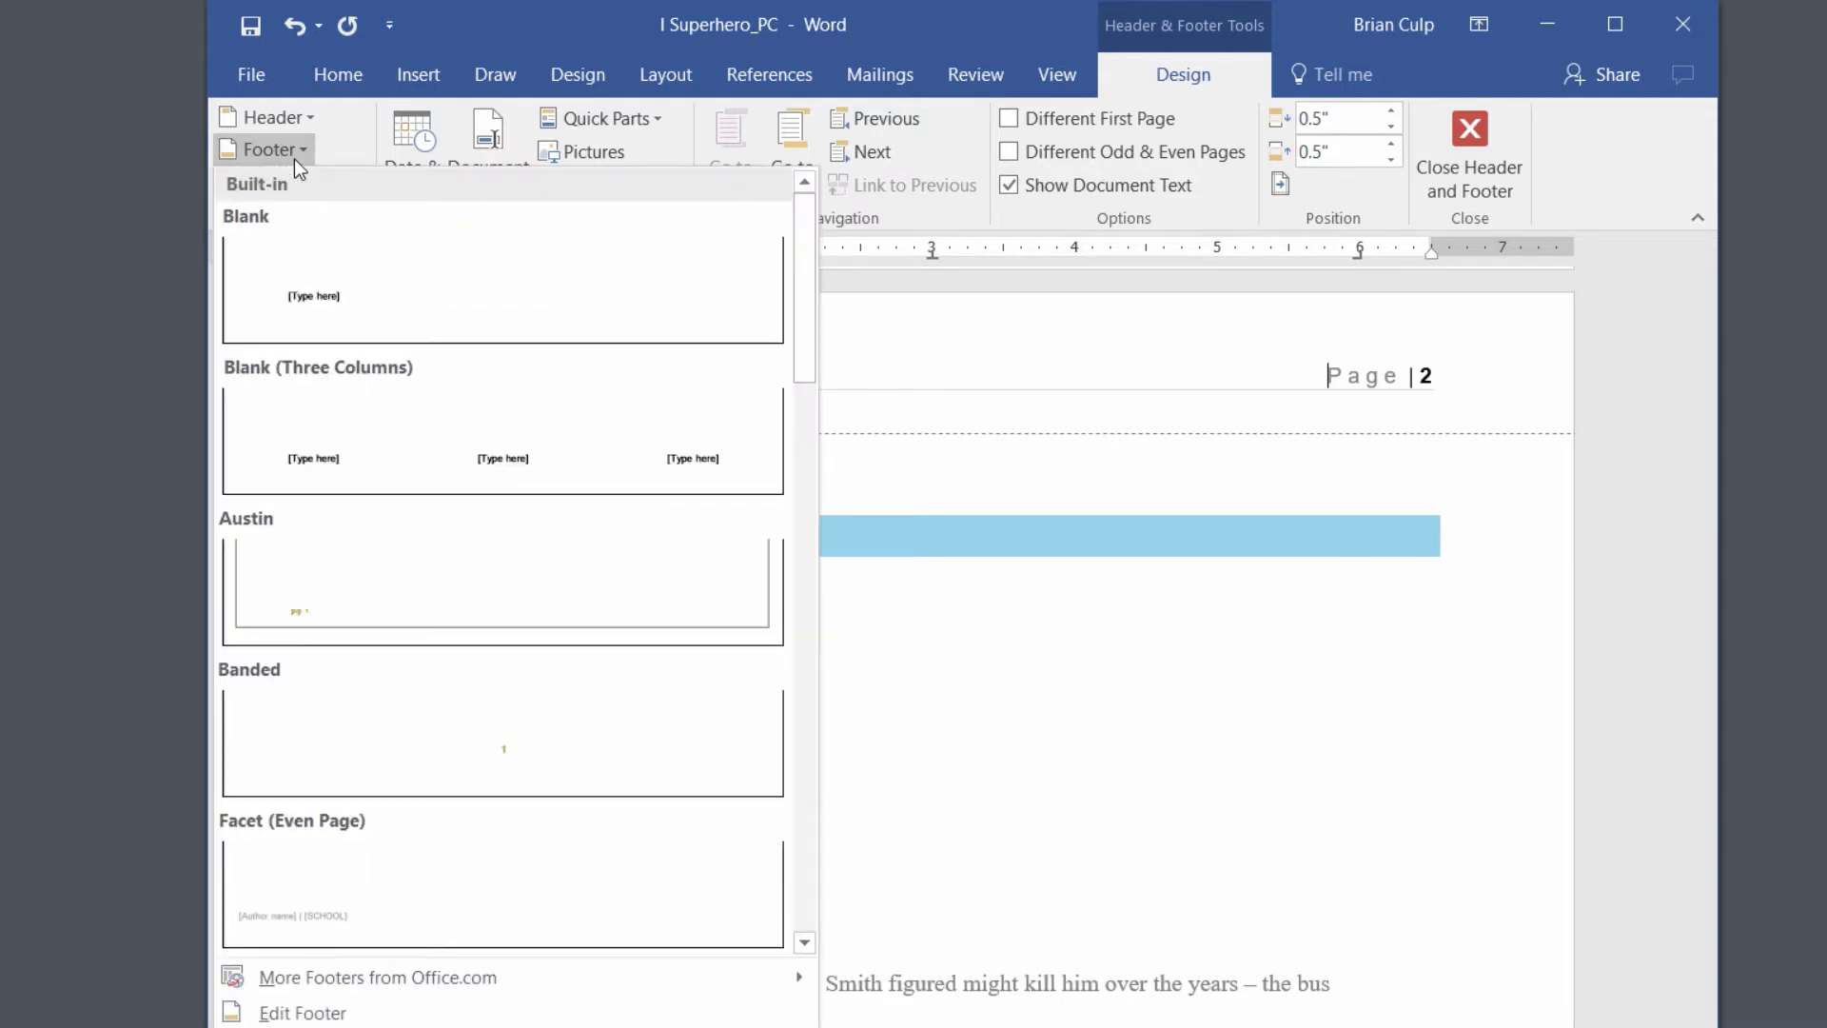
{"action": "left_click_drag", "start_coordinate": [798, 275], "coordinate": [828, 501]}
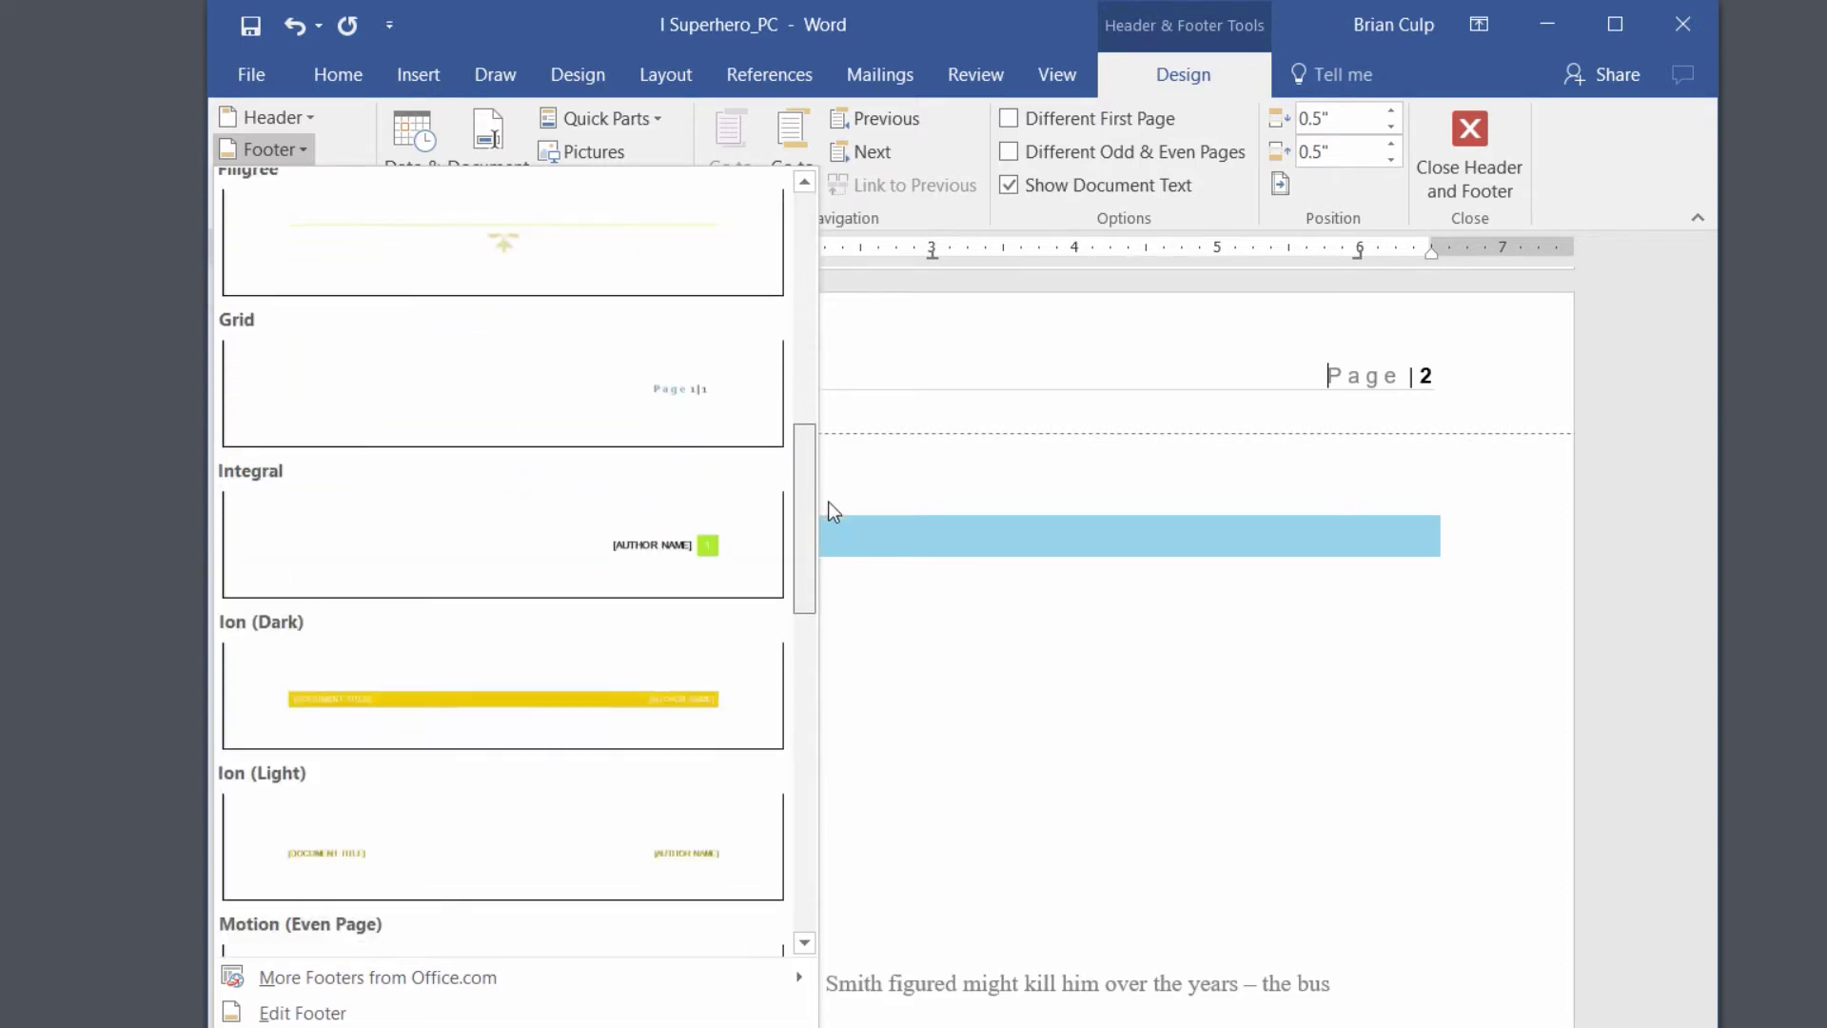
{"action": "left_click", "coordinate": [712, 552]}
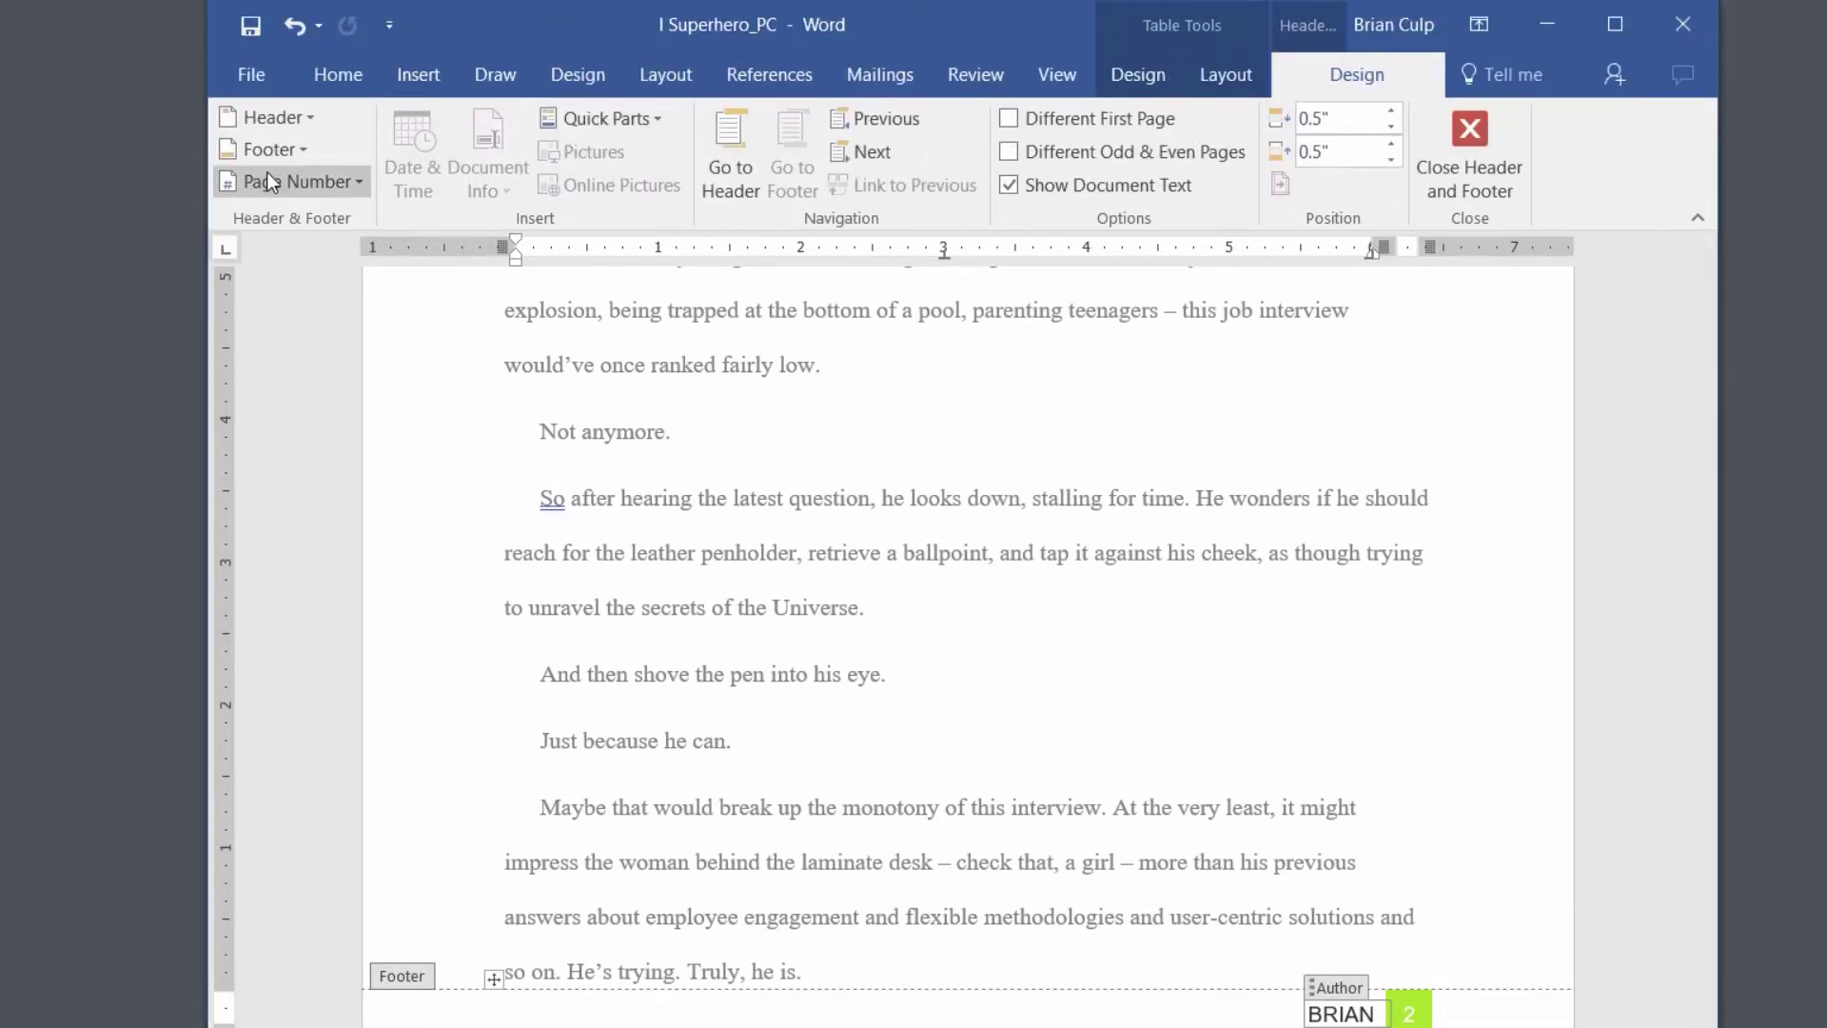
Step: Replace the Integral footer with a different built-in footer design
{"action": "left_click", "coordinate": [269, 180]}
{"action": "left_click", "coordinate": [268, 150]}
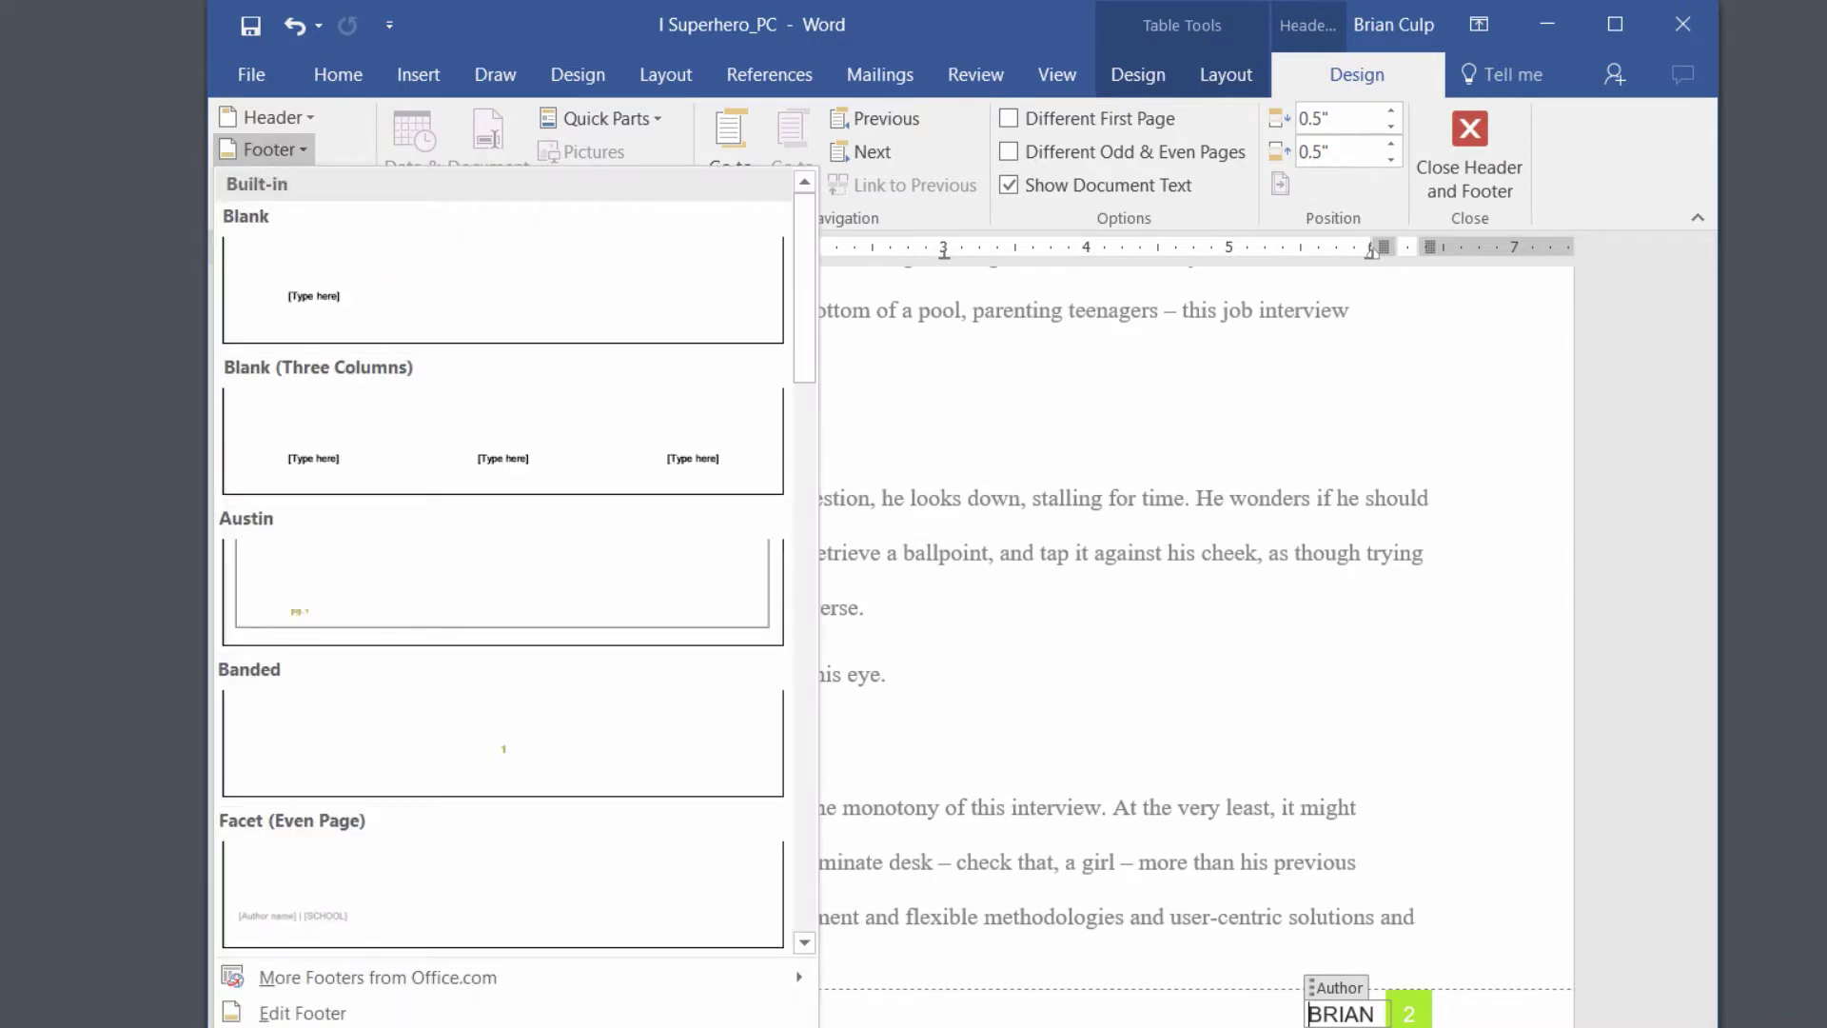
{"action": "left_click", "coordinate": [428, 895]}
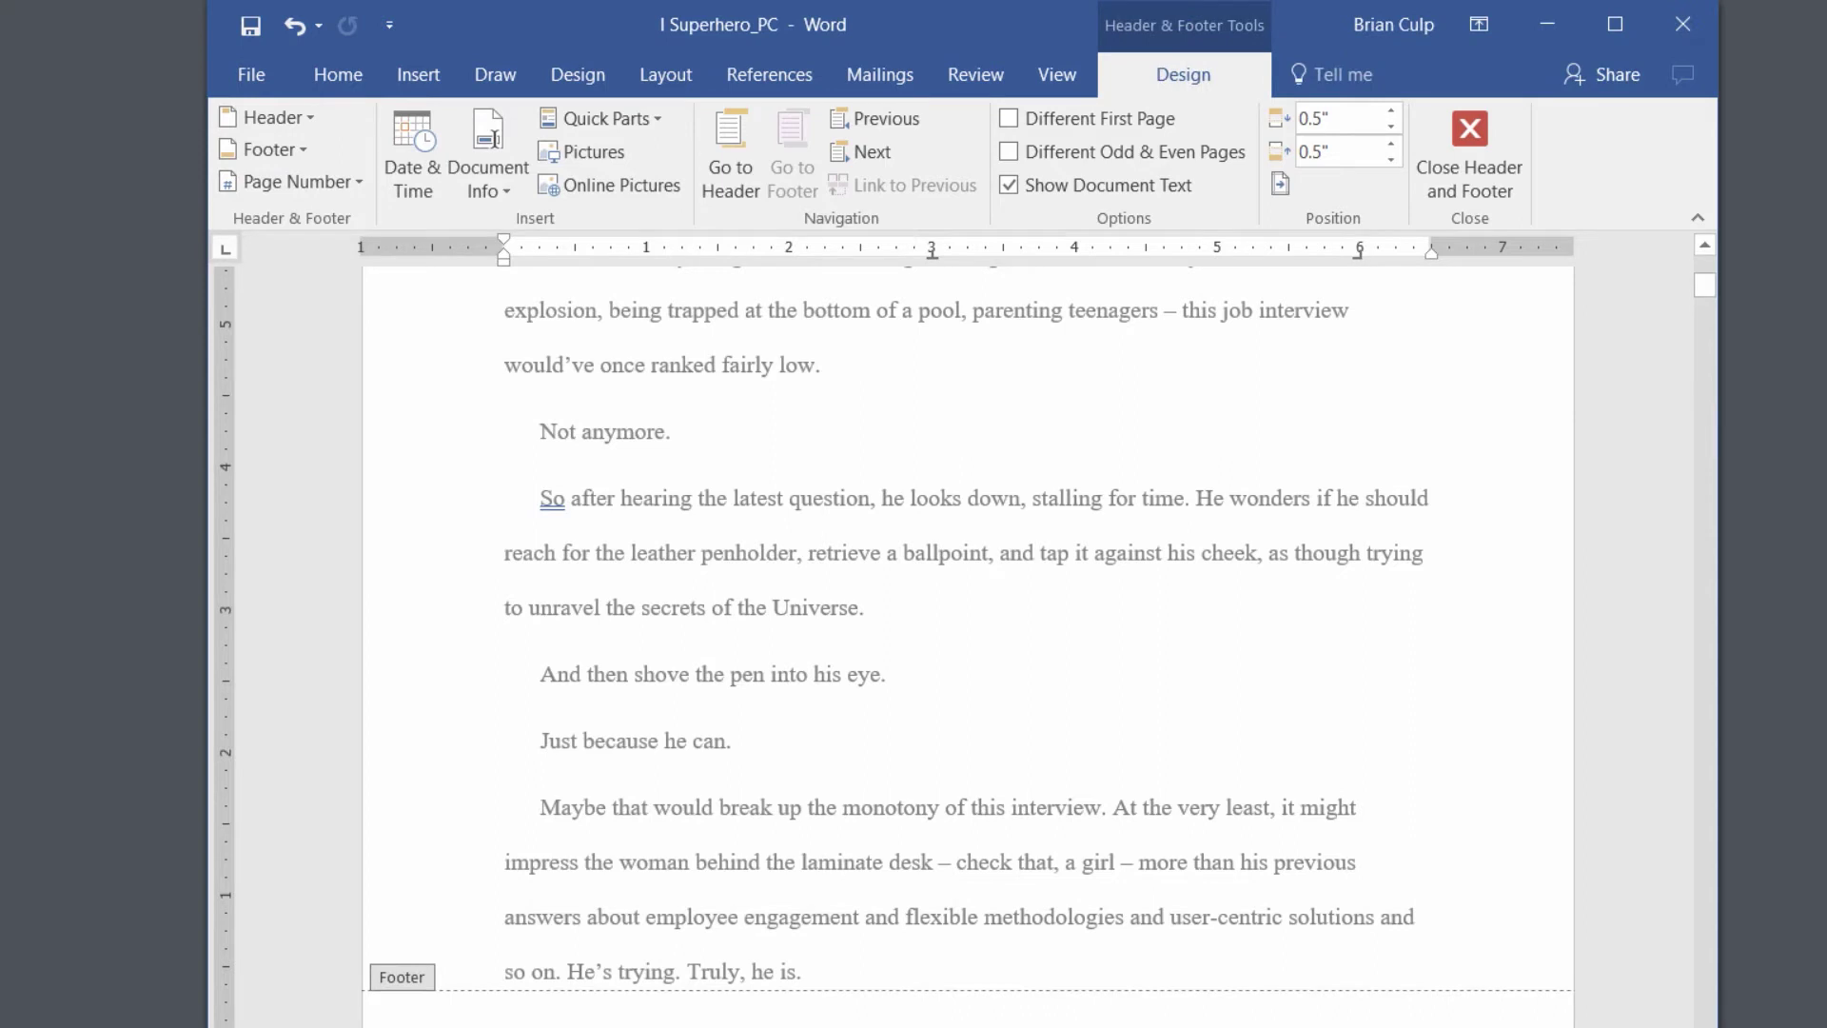
Step: Remove all page numbers so the 'Page | 2' header is cleared and empty
{"action": "left_click", "coordinate": [303, 182]}
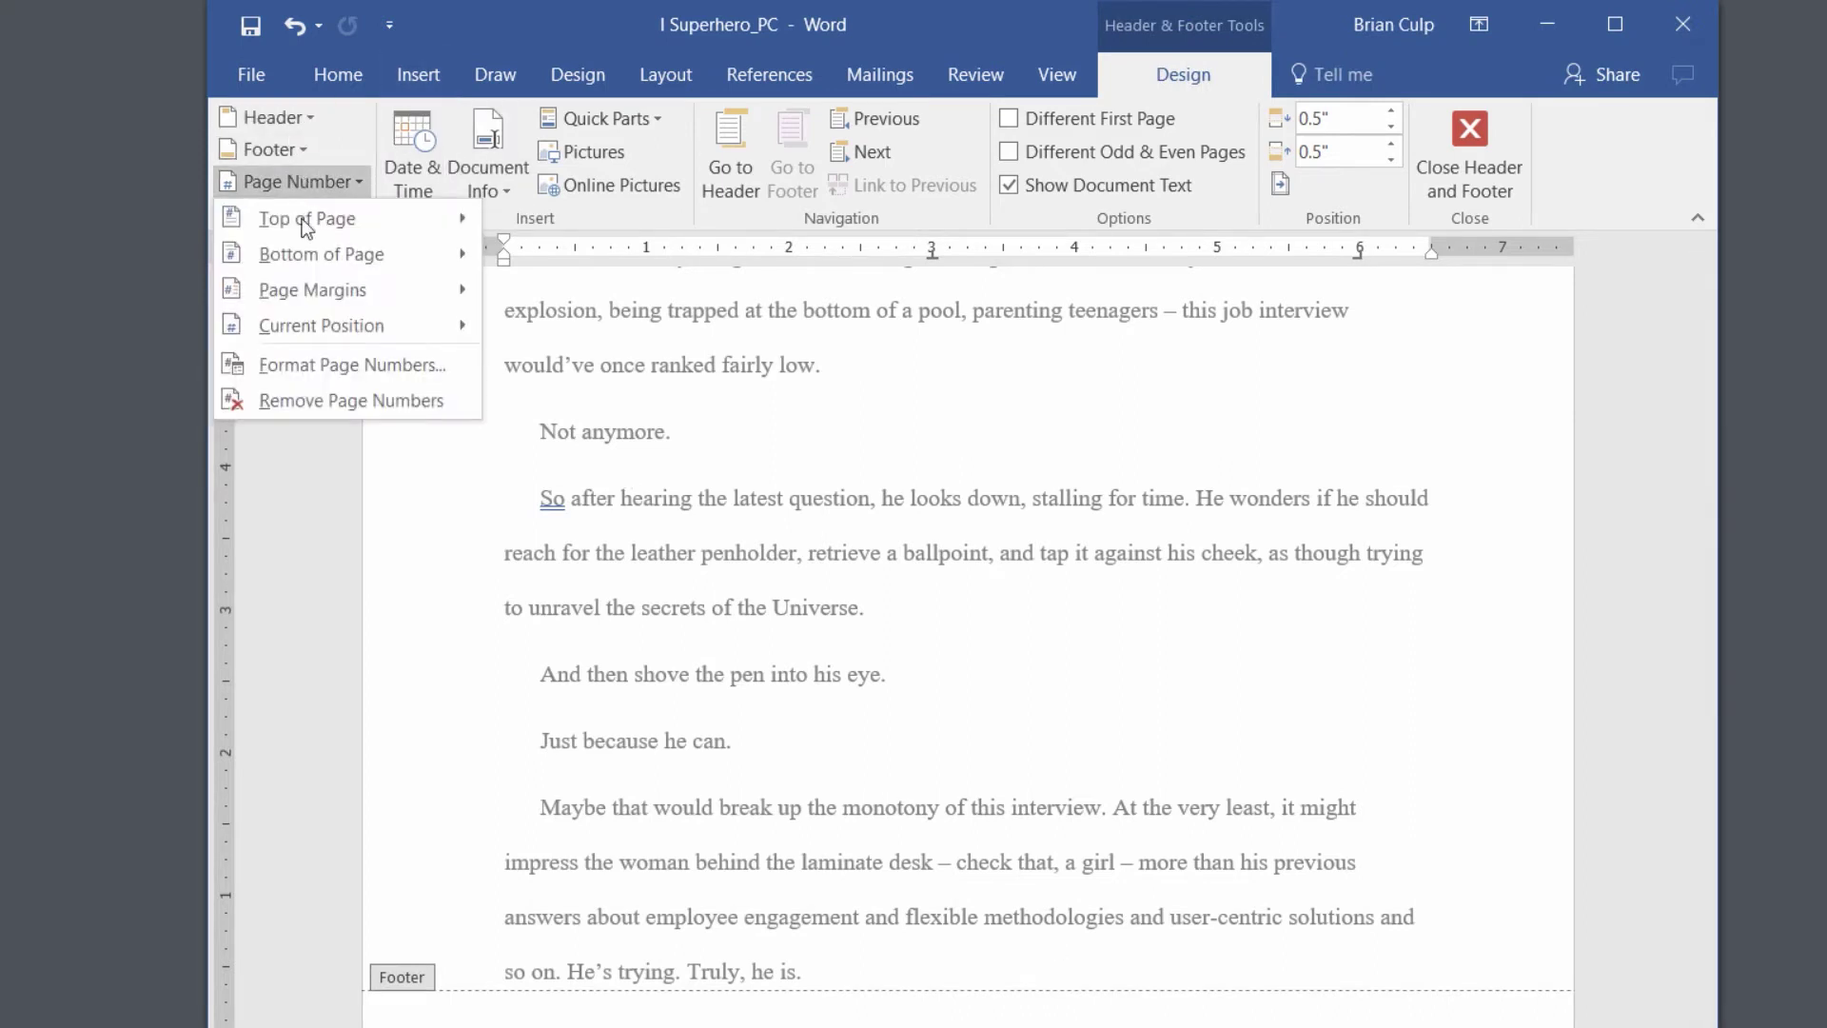
{"action": "left_click", "coordinate": [285, 399]}
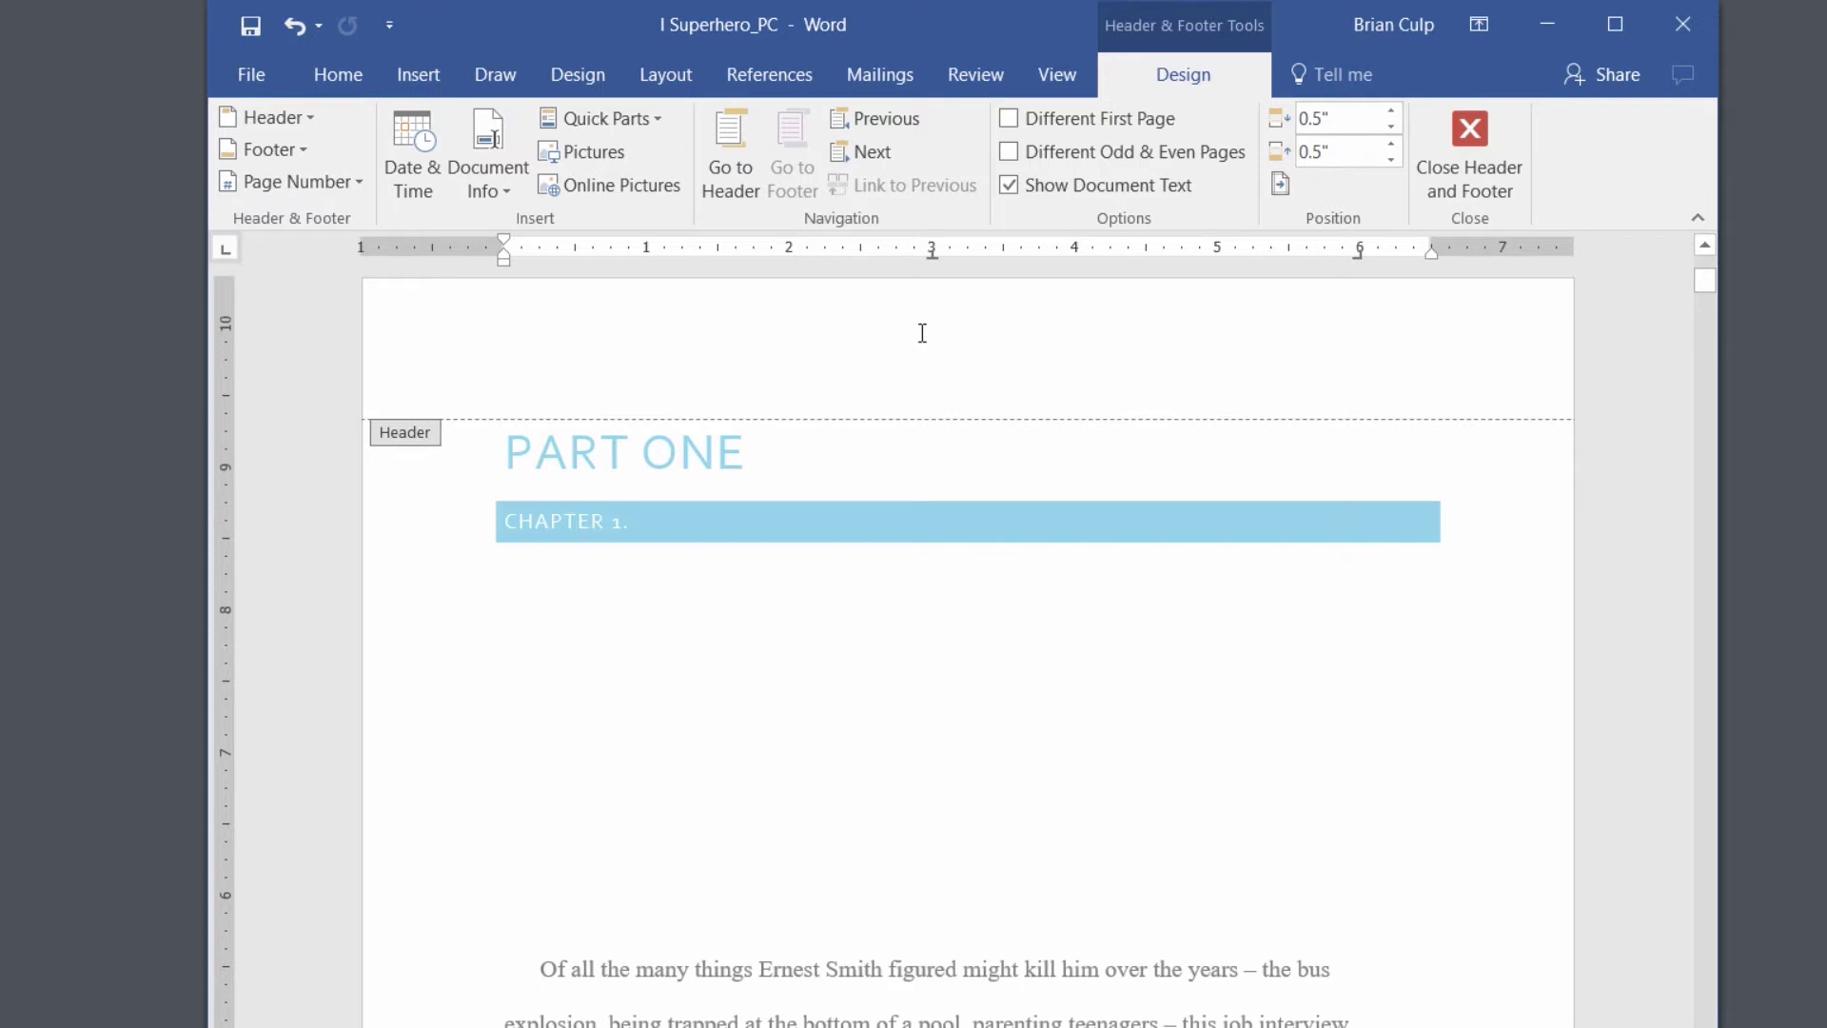
{"action": "left_click", "coordinate": [990, 357]}
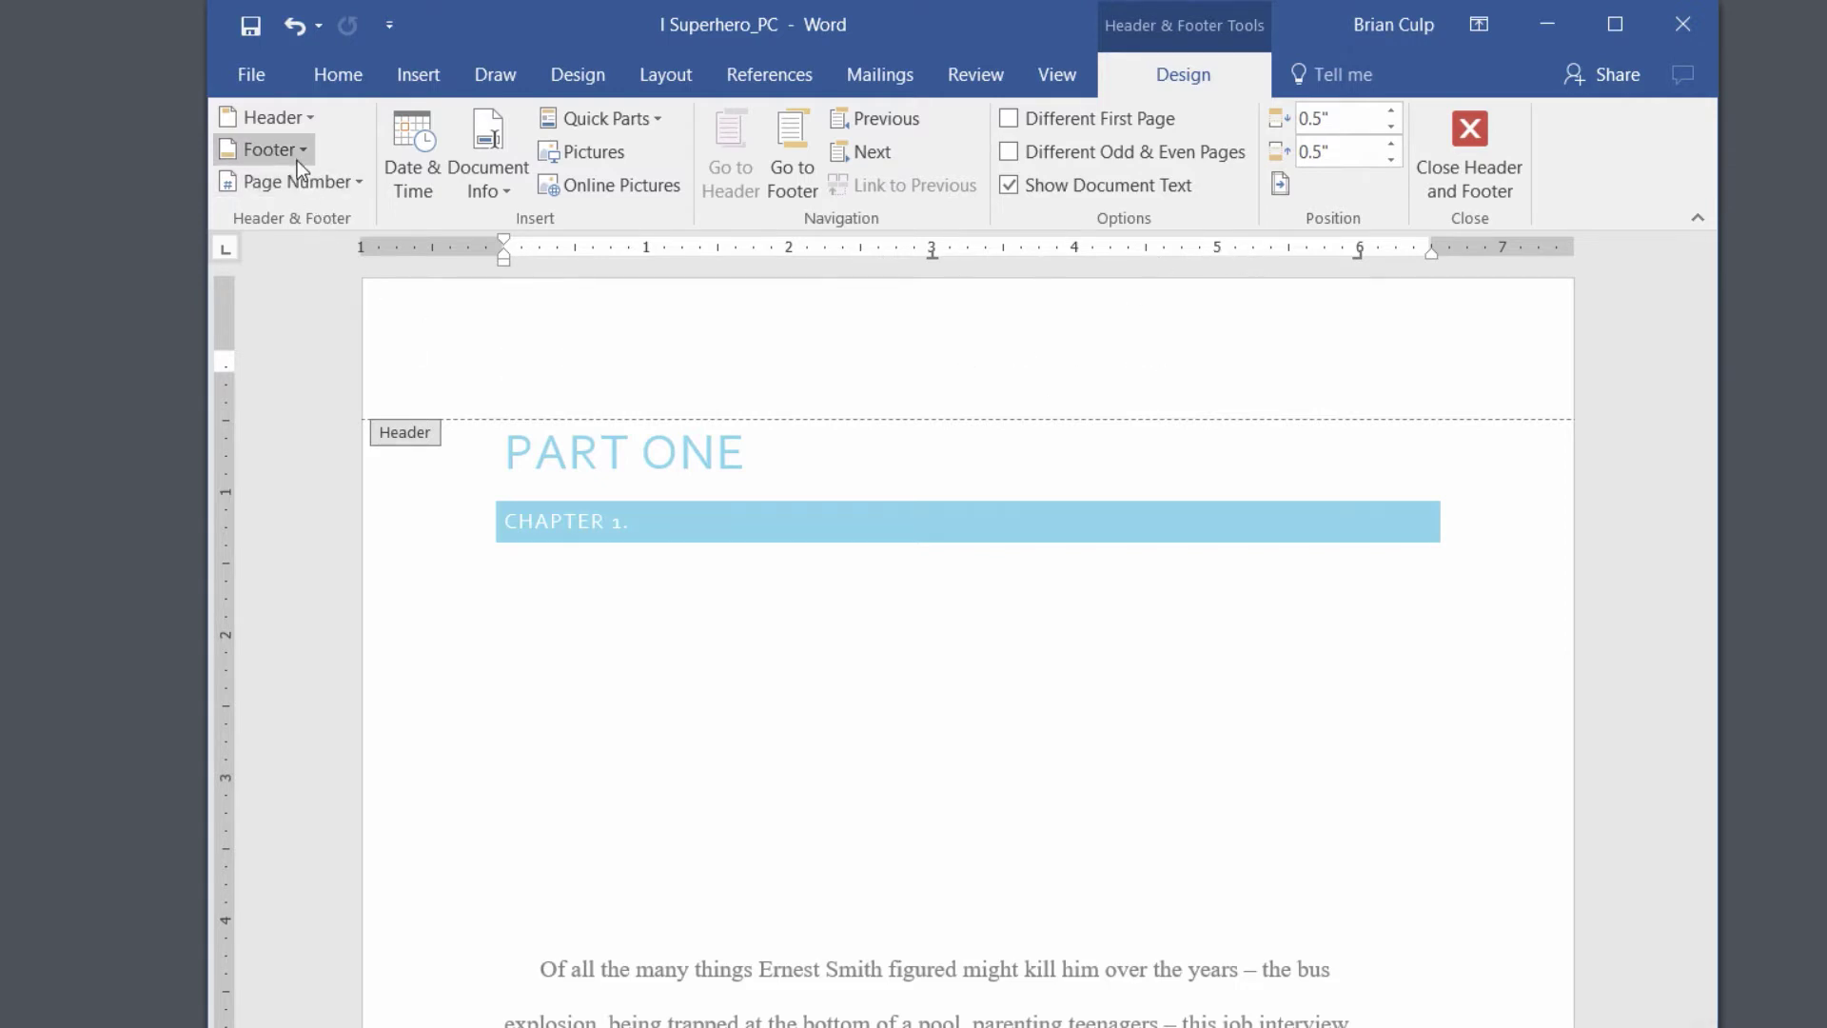
{"action": "left_click", "coordinate": [362, 182]}
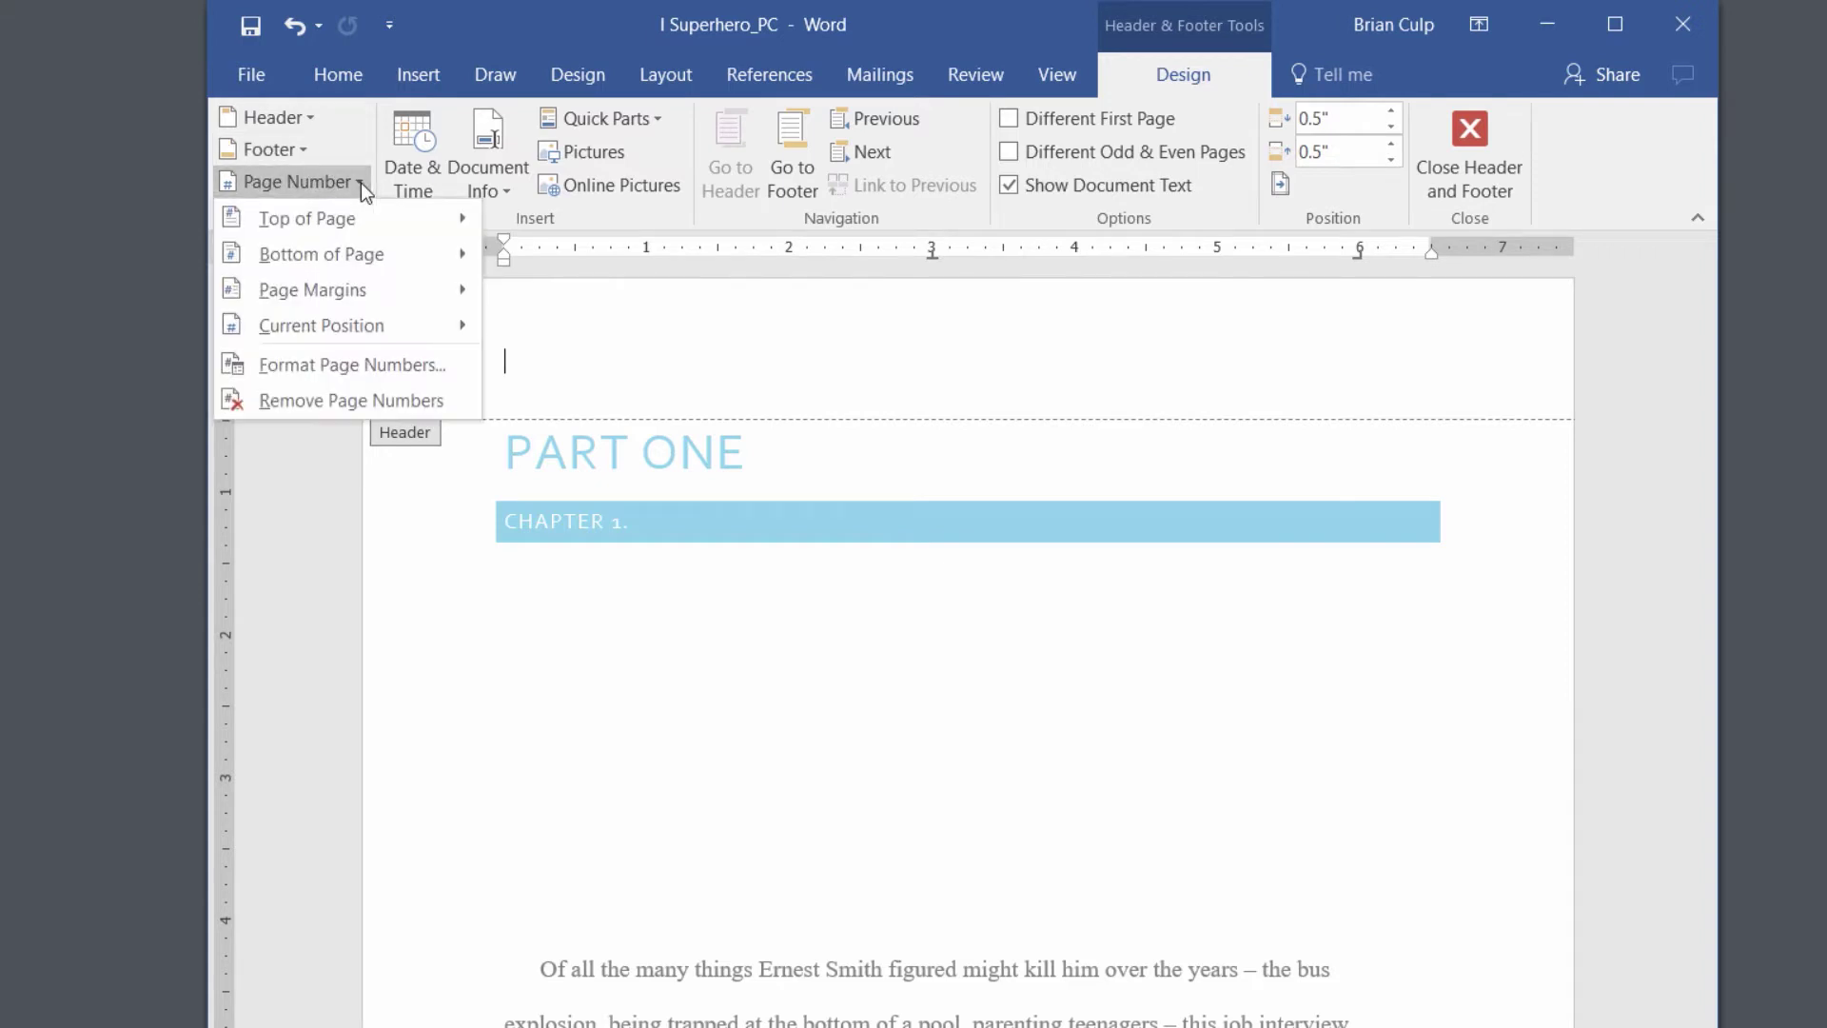
{"action": "left_click", "coordinate": [362, 182]}
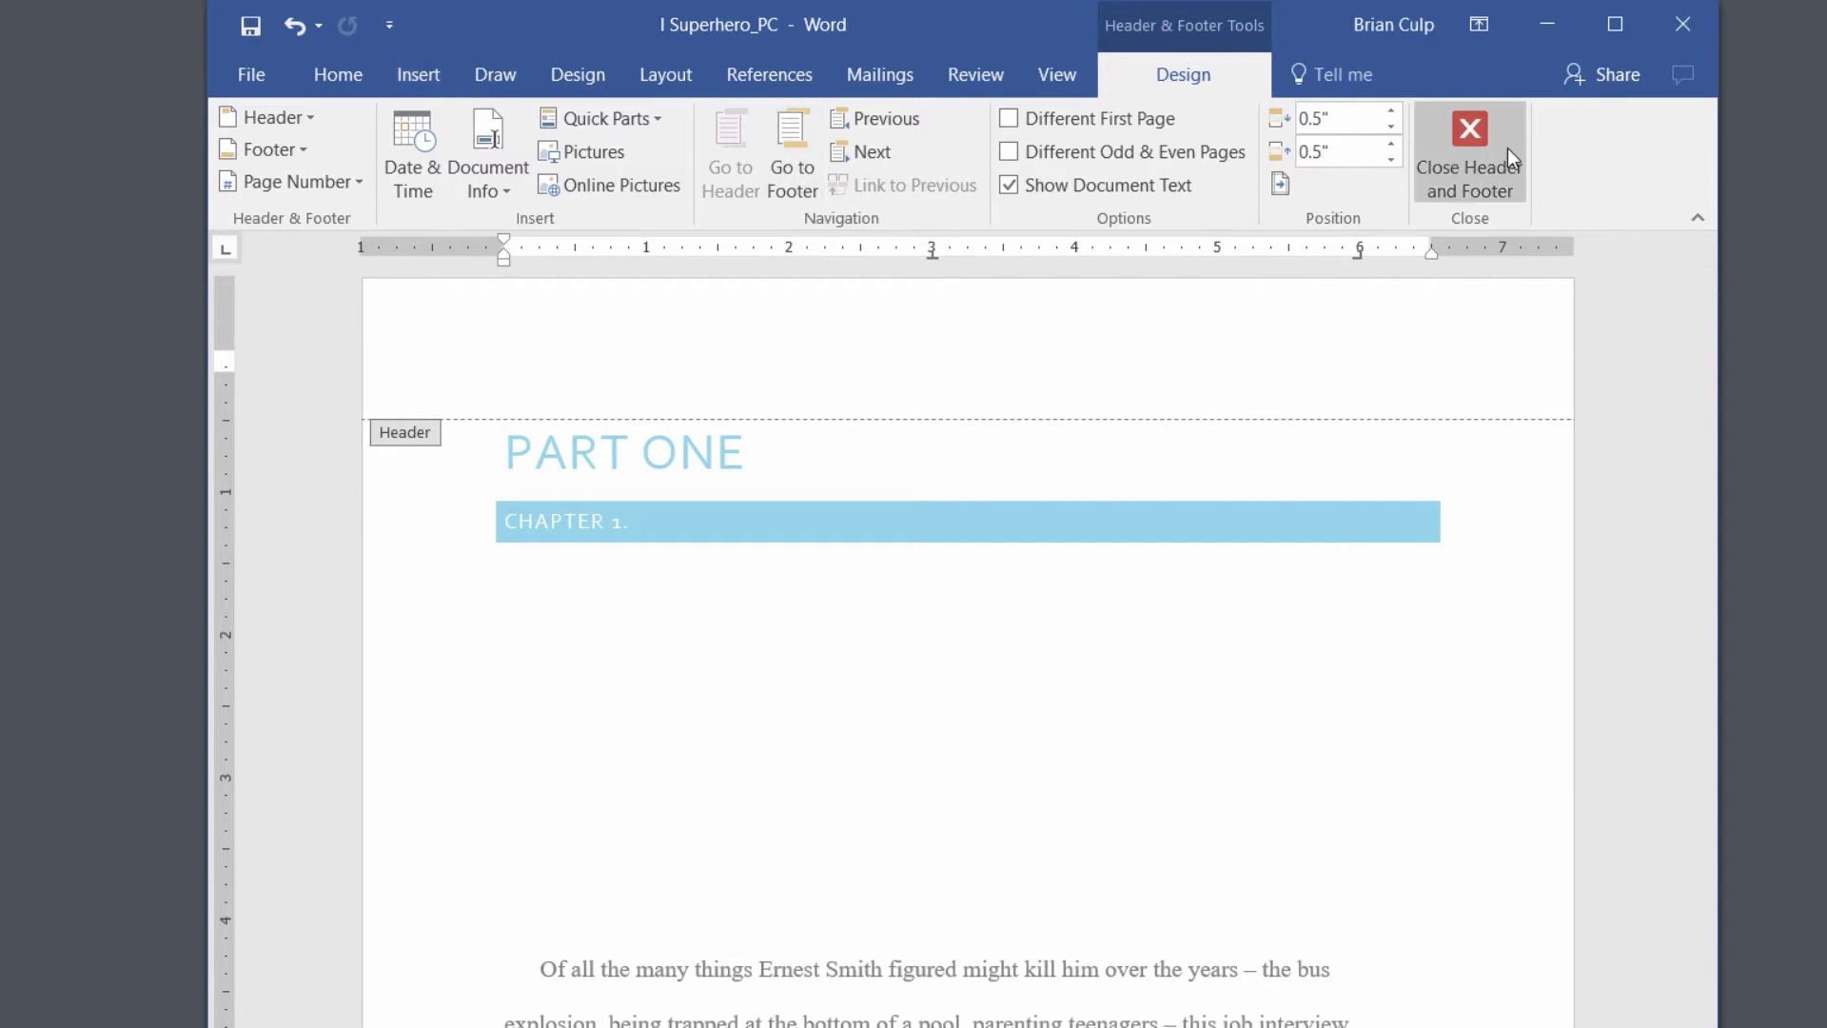
Step: Close header editing and add a Plain Number 2 page number centred at the page bottom
{"action": "left_click", "coordinate": [1469, 153]}
{"action": "left_click", "coordinate": [404, 78]}
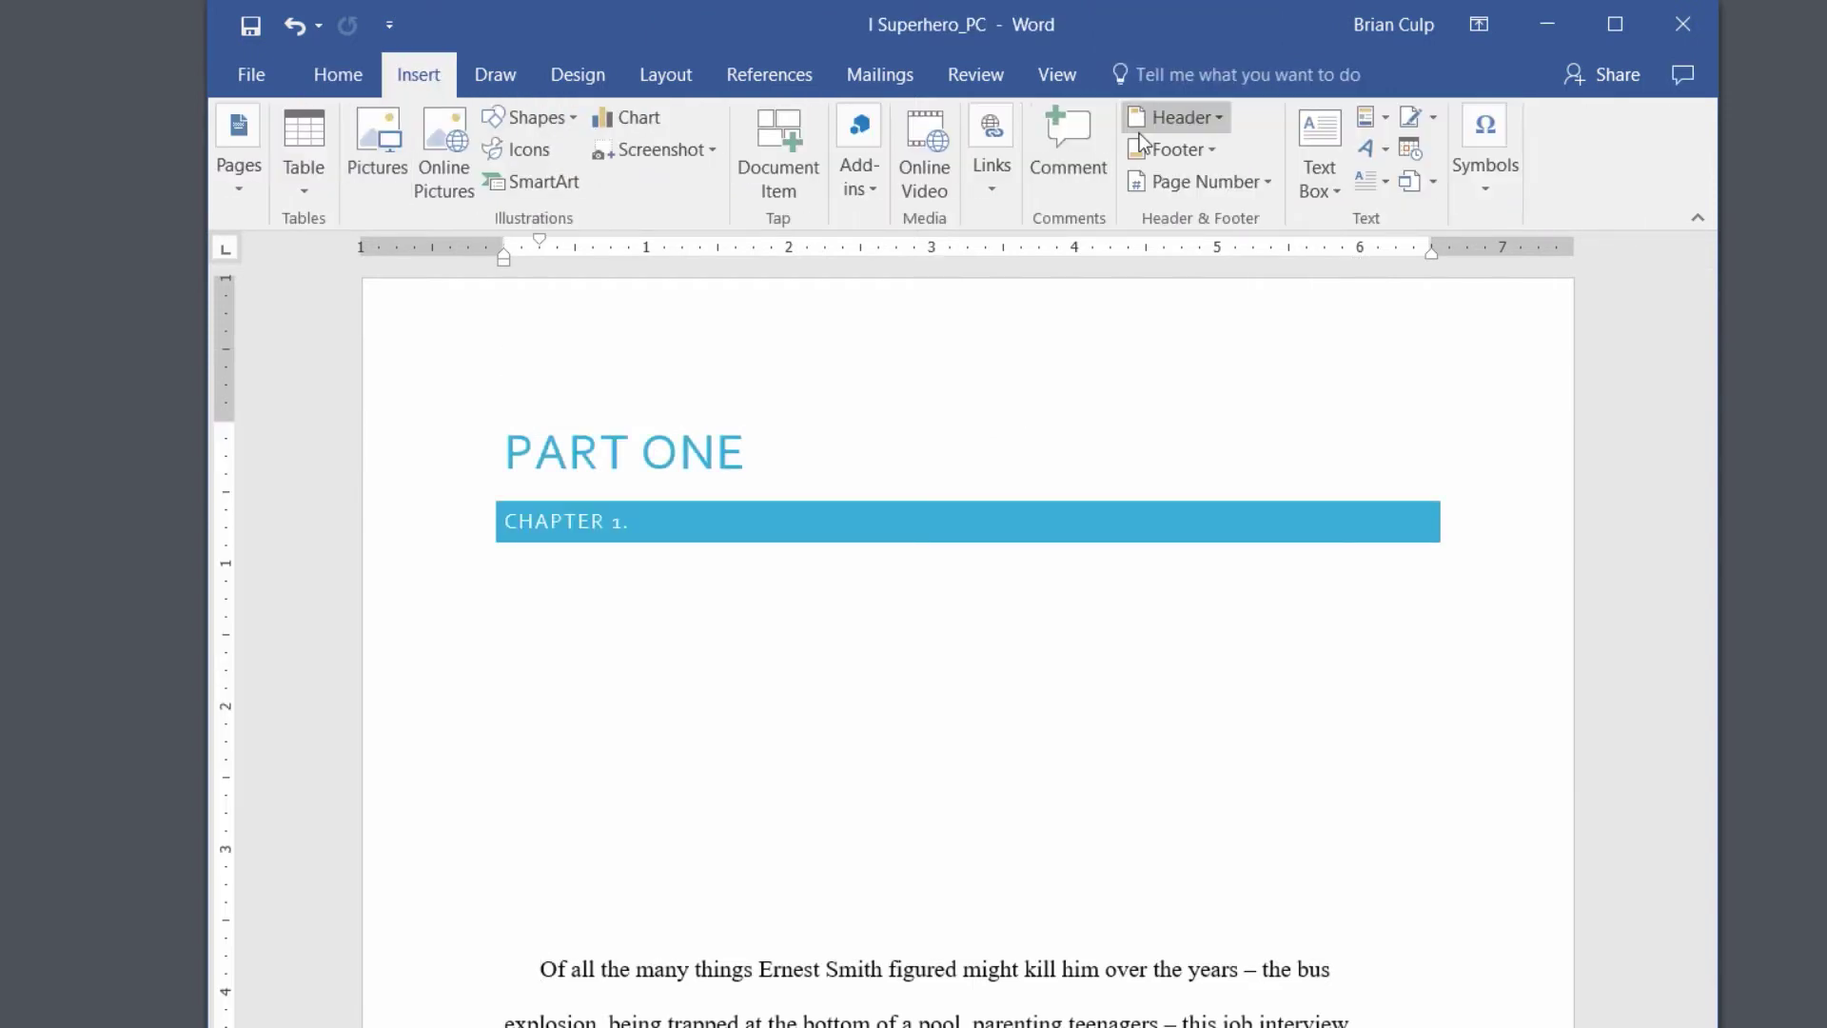
{"action": "left_click", "coordinate": [1231, 185]}
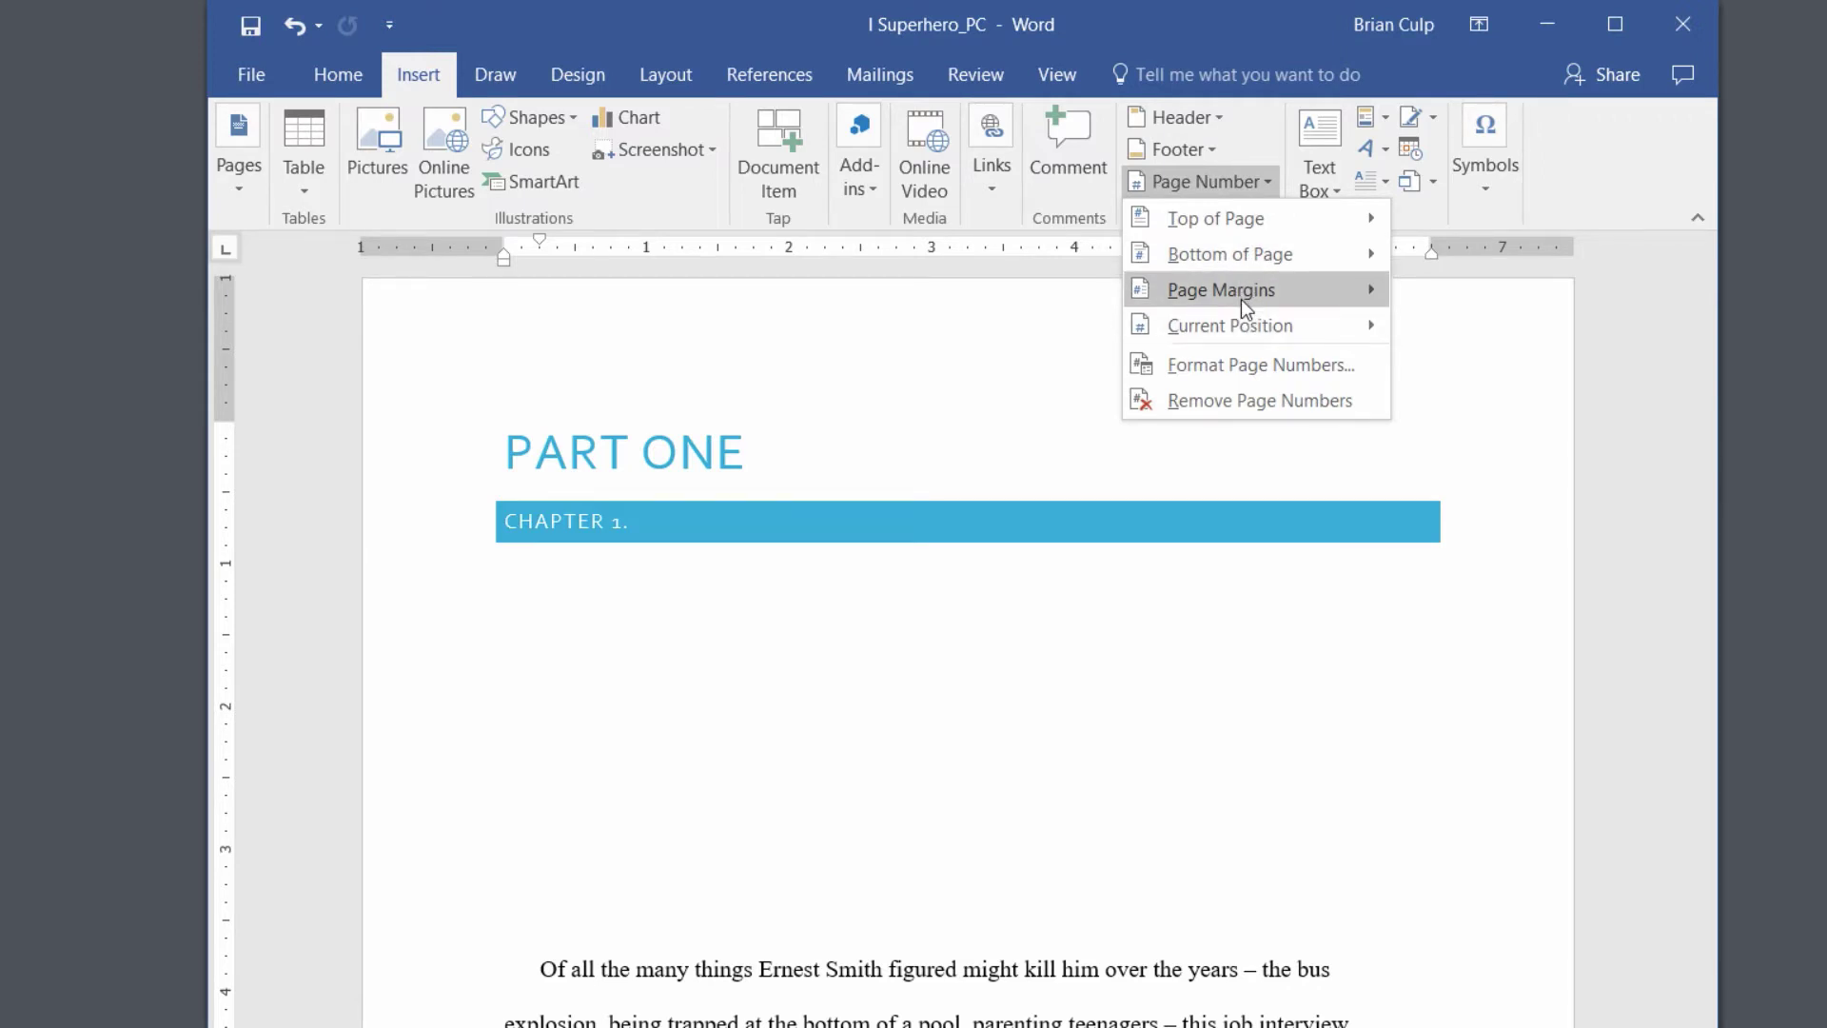
{"action": "mouse_move", "coordinate": [1239, 324]}
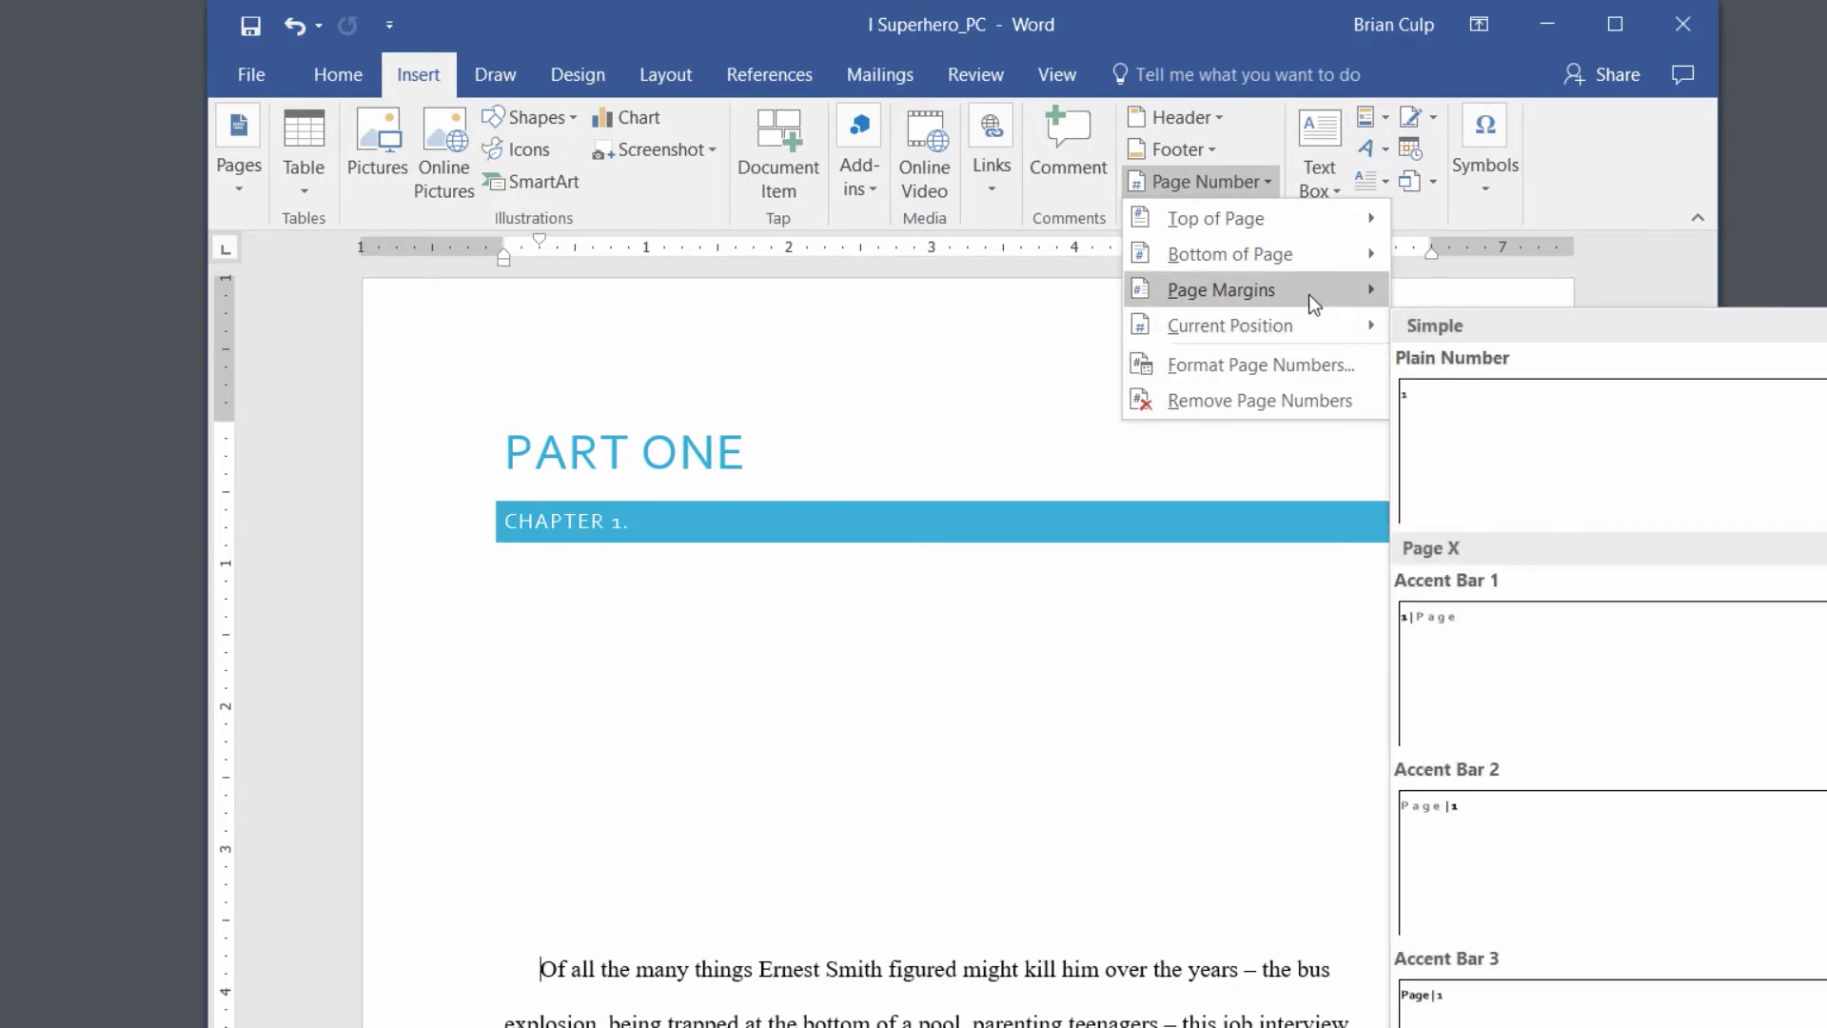
{"action": "mouse_move", "coordinate": [1310, 294]}
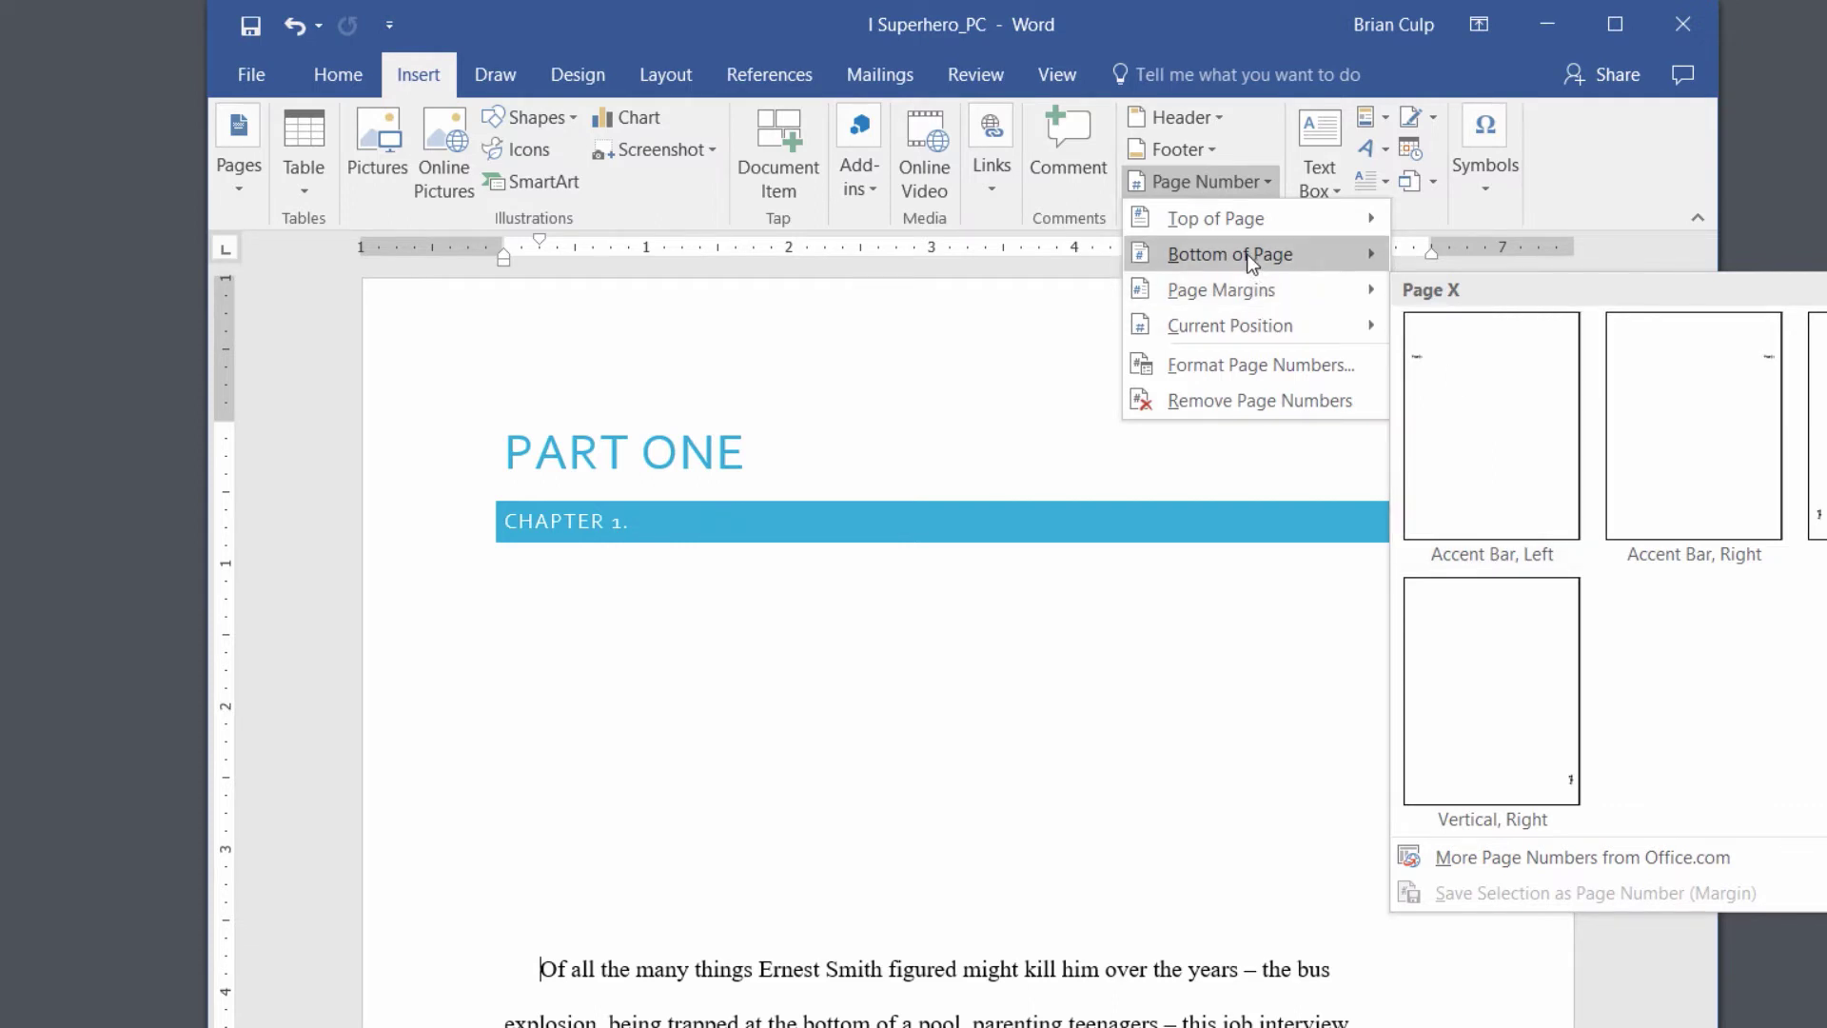
{"action": "mouse_move", "coordinate": [1250, 263]}
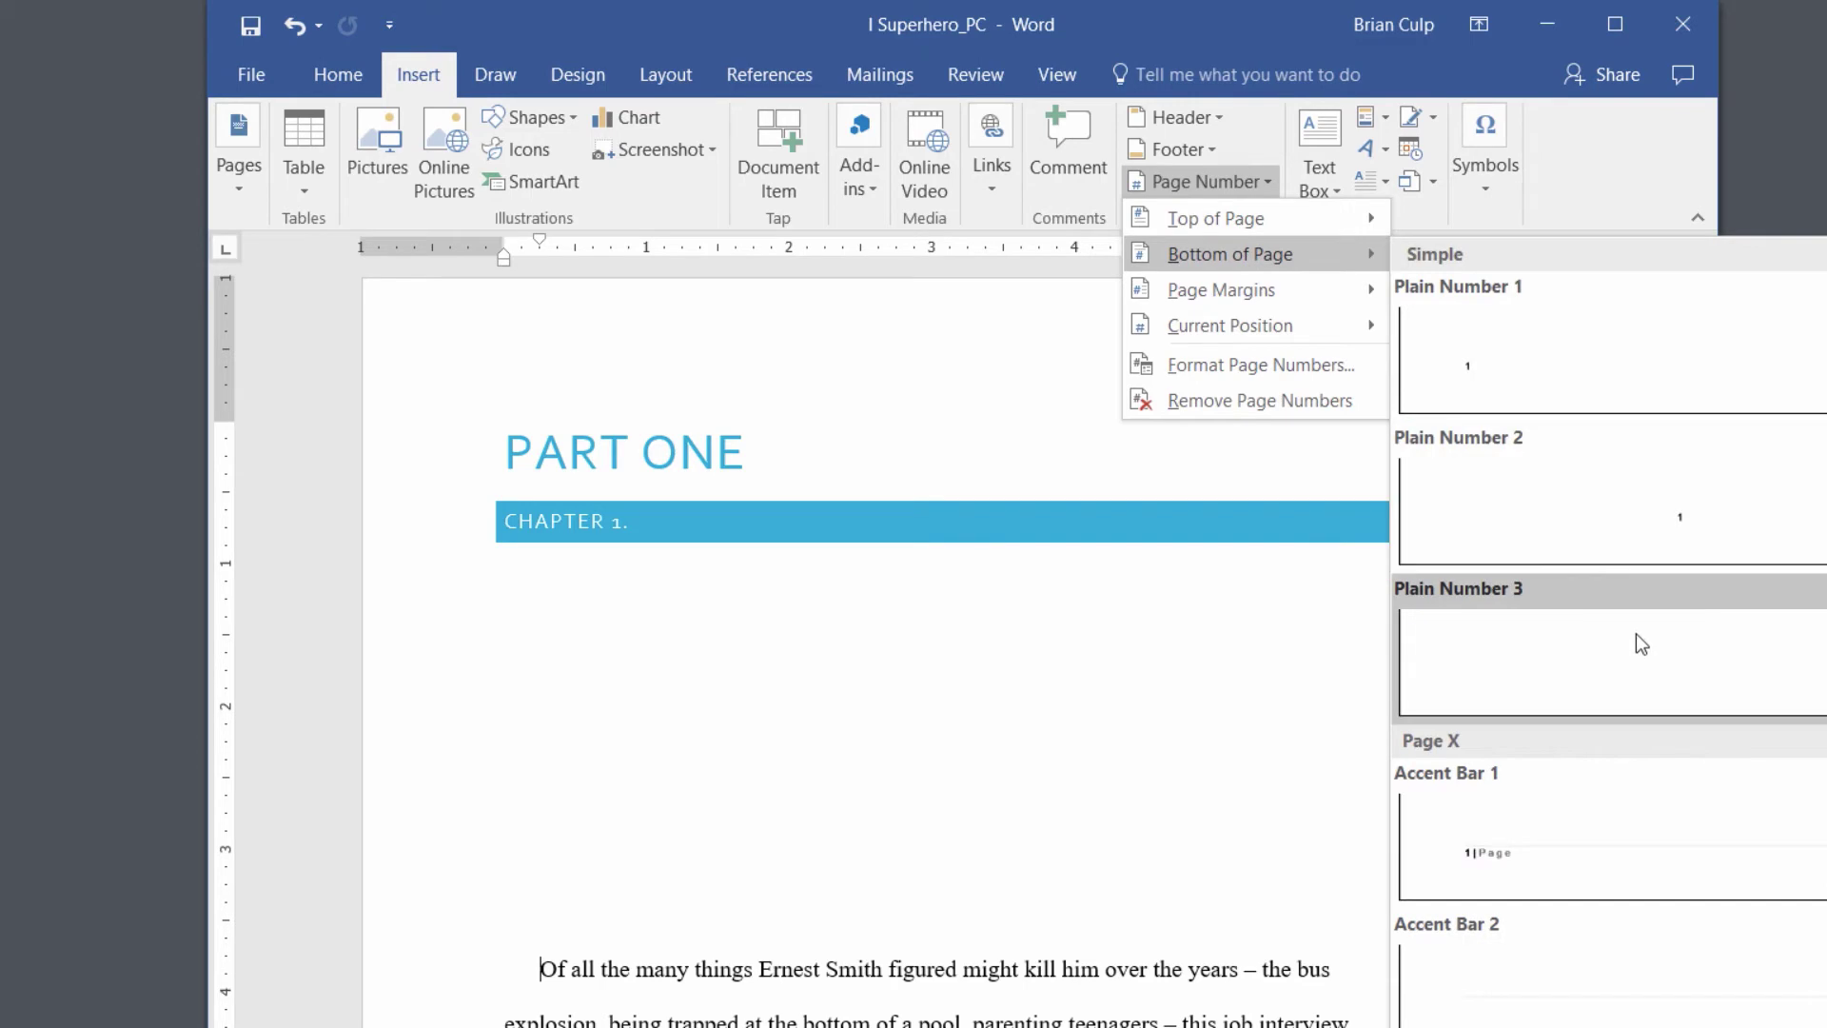
{"action": "left_click", "coordinate": [1658, 536]}
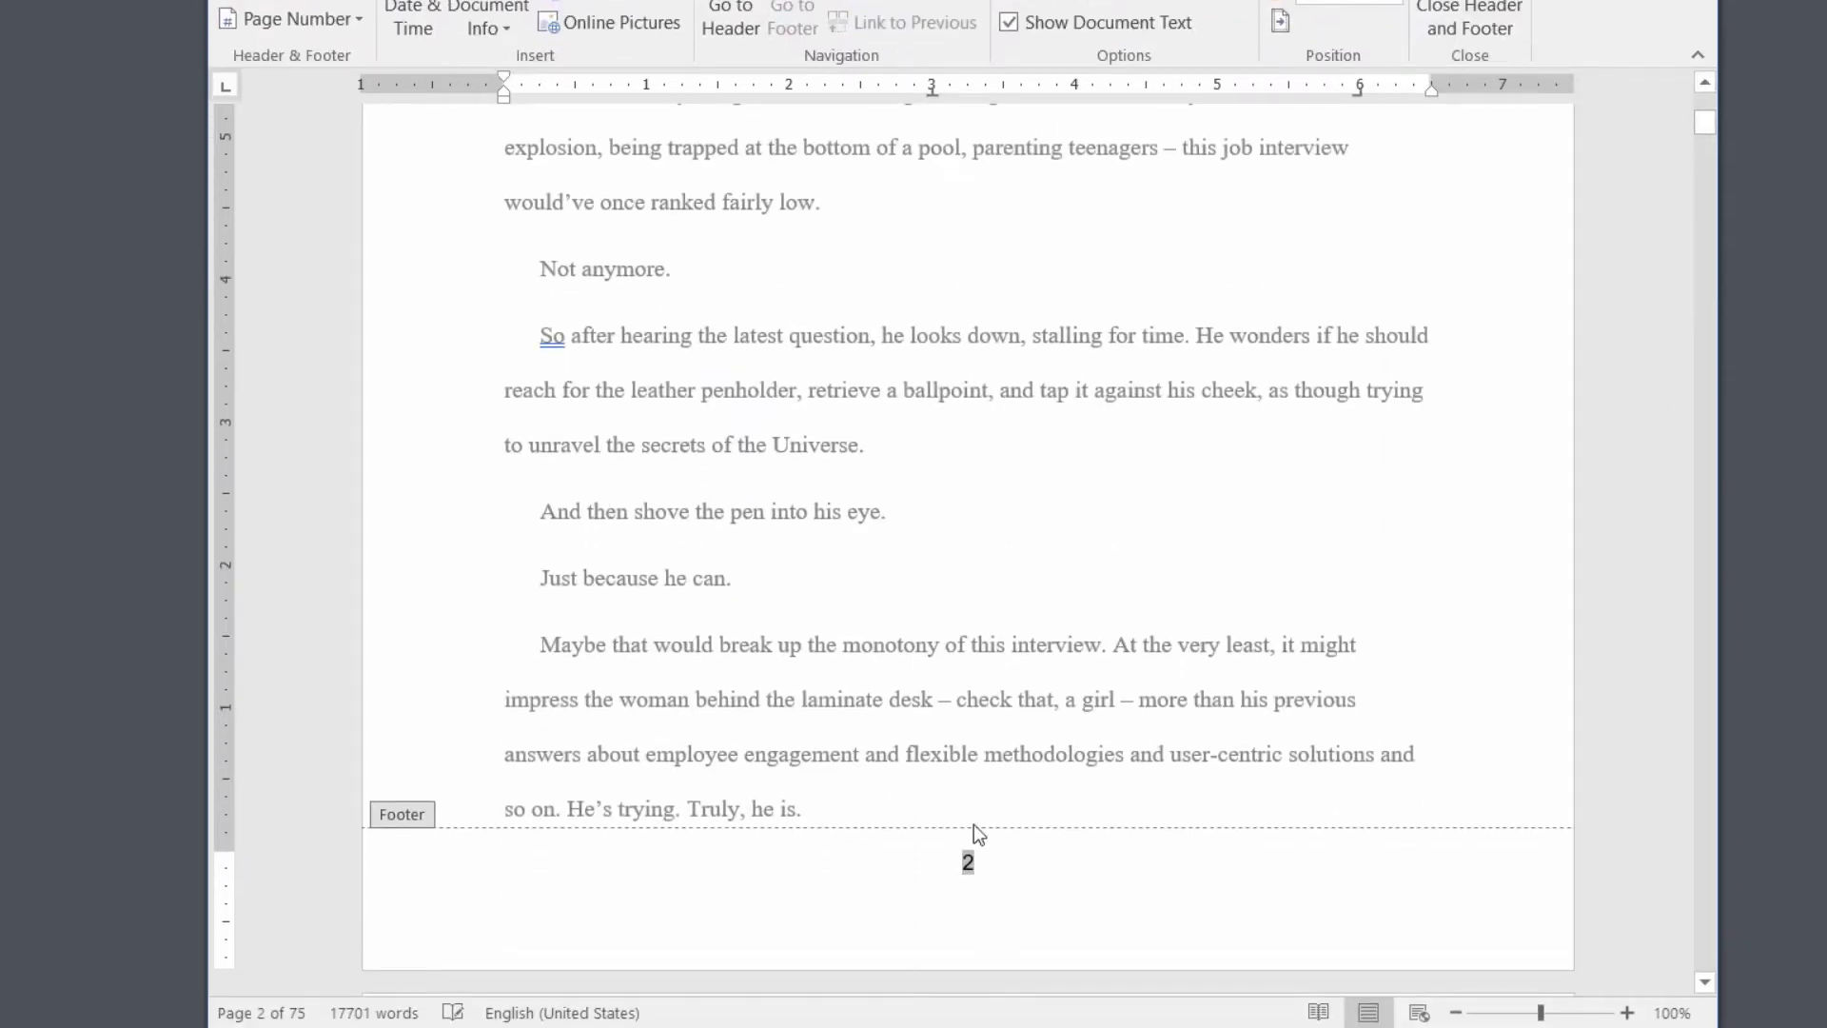
{"action": "scroll", "coordinate": [978, 819], "scroll_direction": "up", "scroll_amount": 5}
{"action": "scroll", "coordinate": [978, 816], "scroll_direction": "up", "scroll_amount": 2}
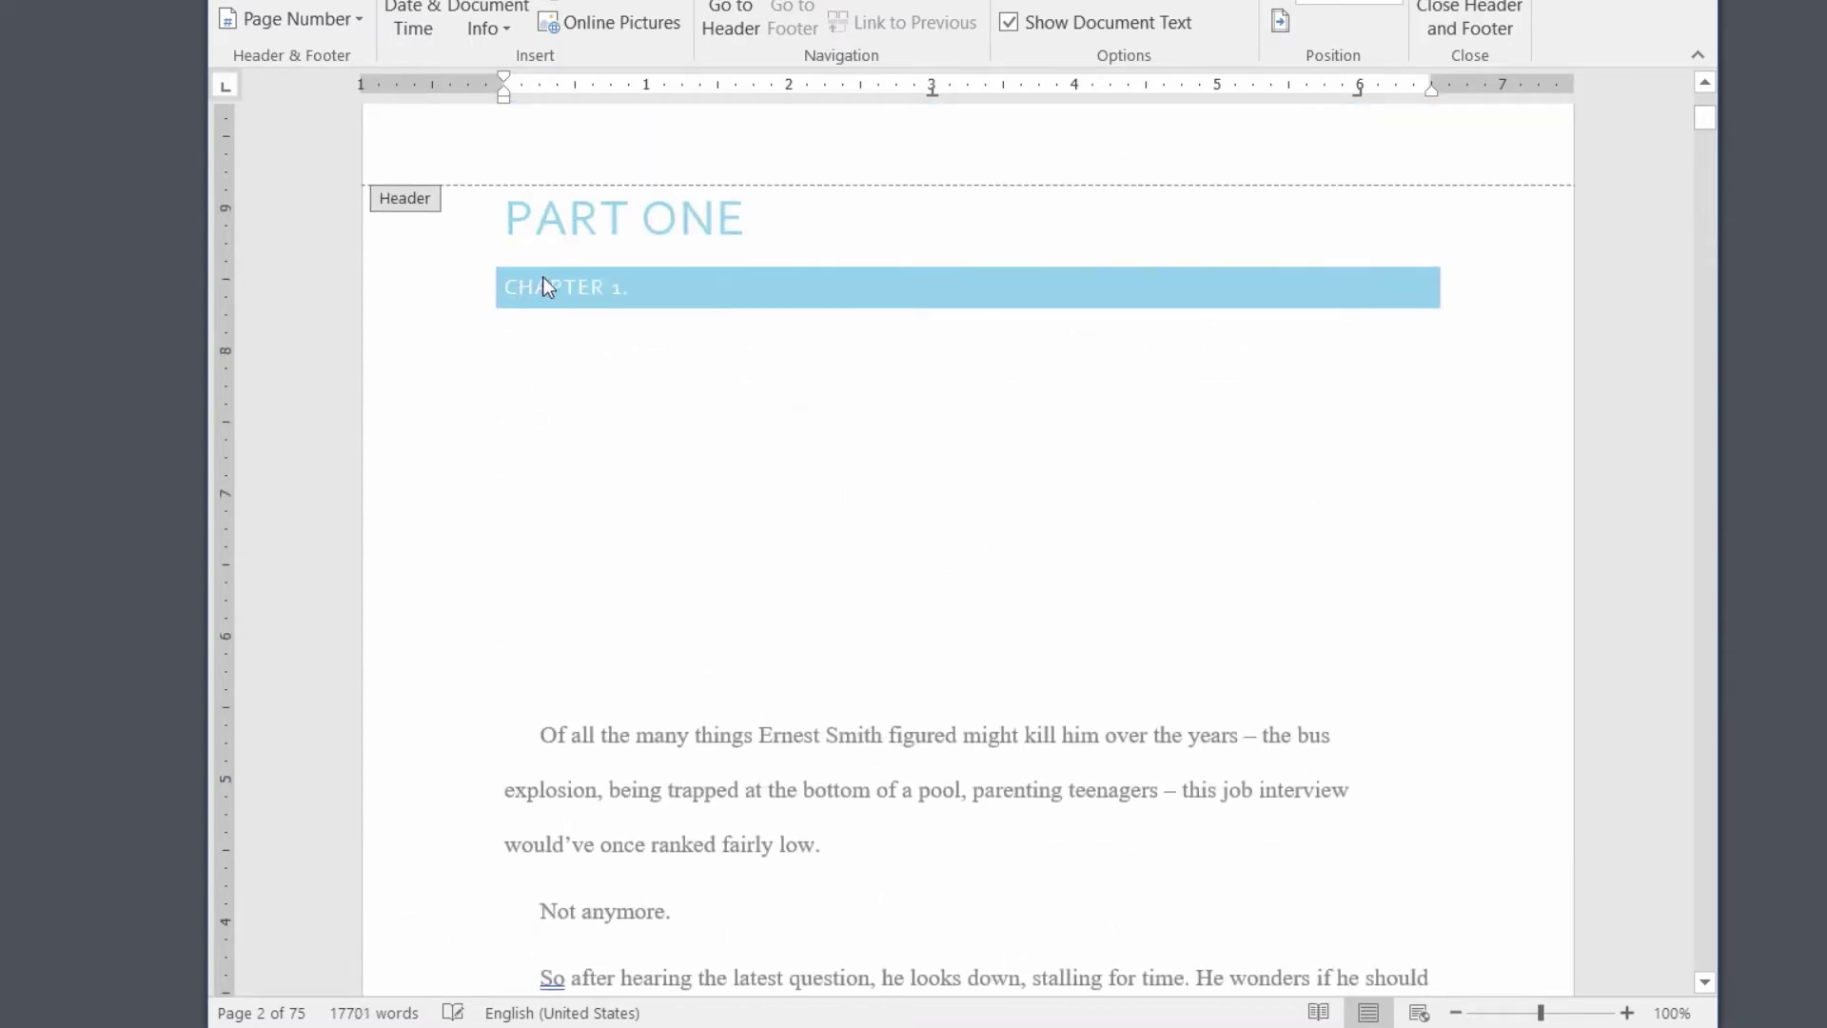
{"action": "scroll", "coordinate": [1066, 561], "scroll_direction": "down", "scroll_amount": 8}
{"action": "left_click", "coordinate": [971, 720]}
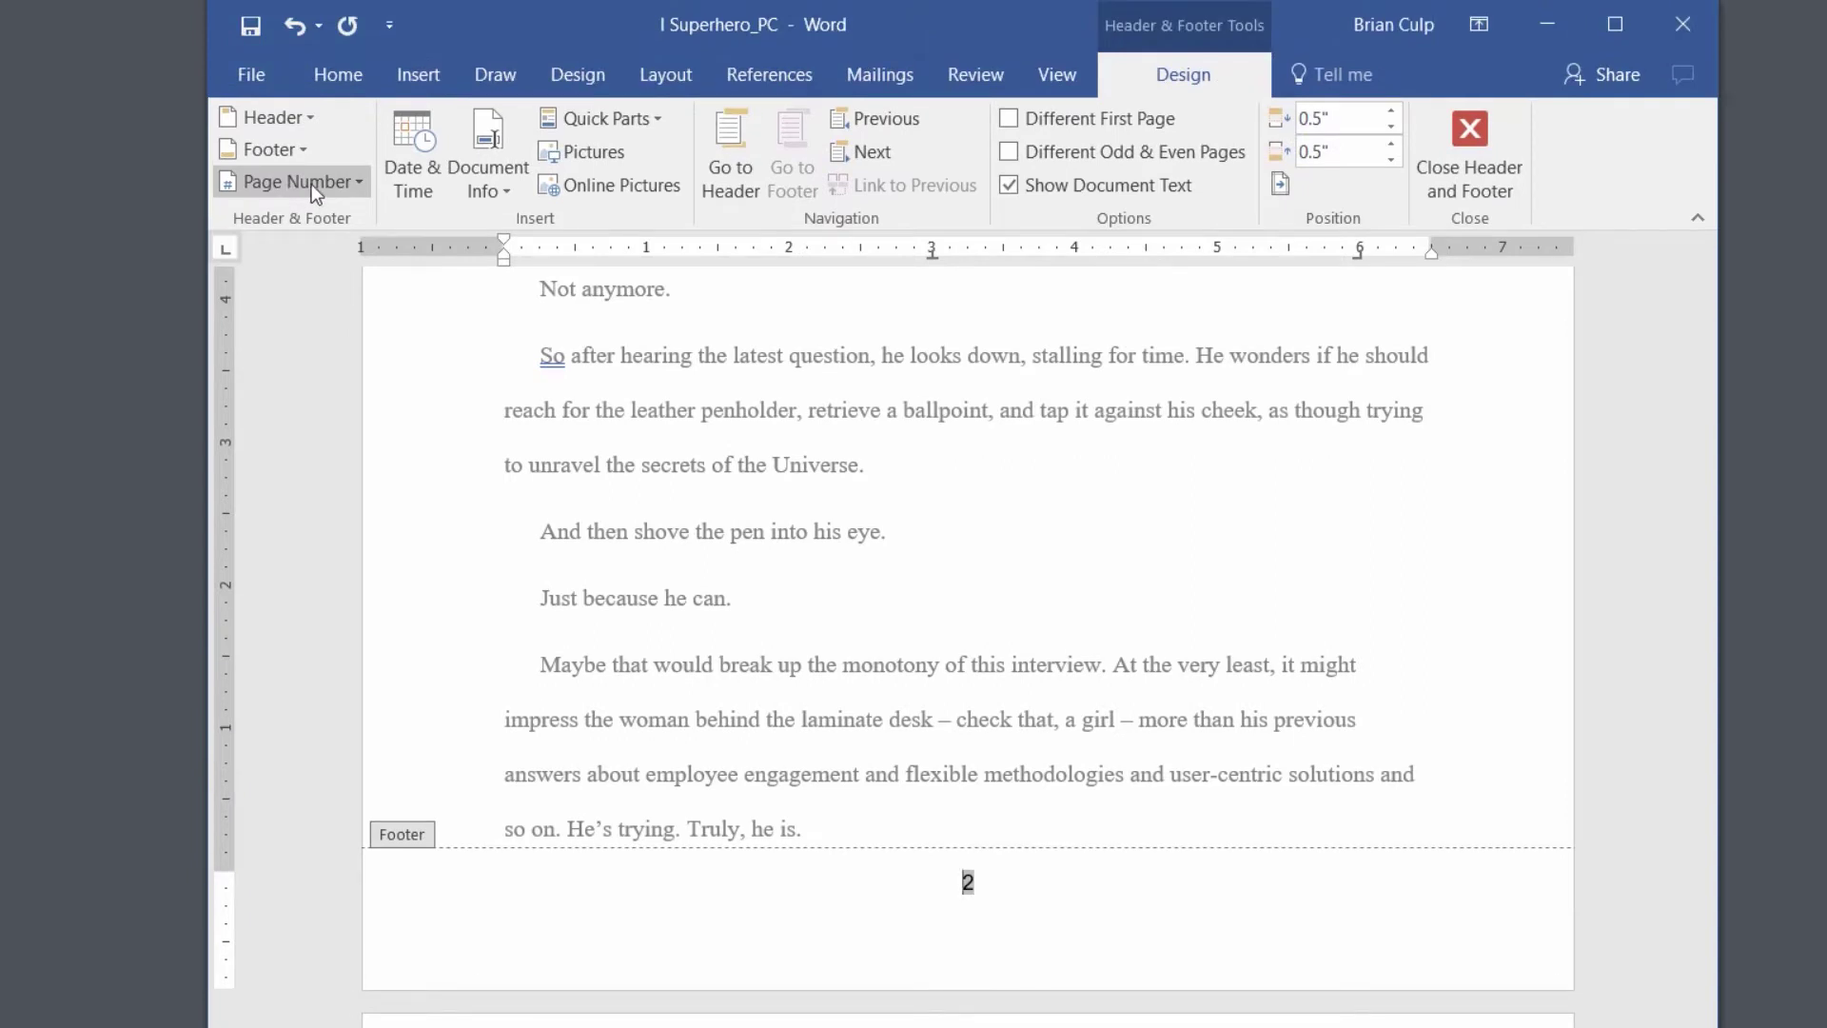
Step: Insert the Bold Numbers 2 Page X of Y footer, centred and reading 'Page 2 of 75'
{"action": "left_click", "coordinate": [345, 181]}
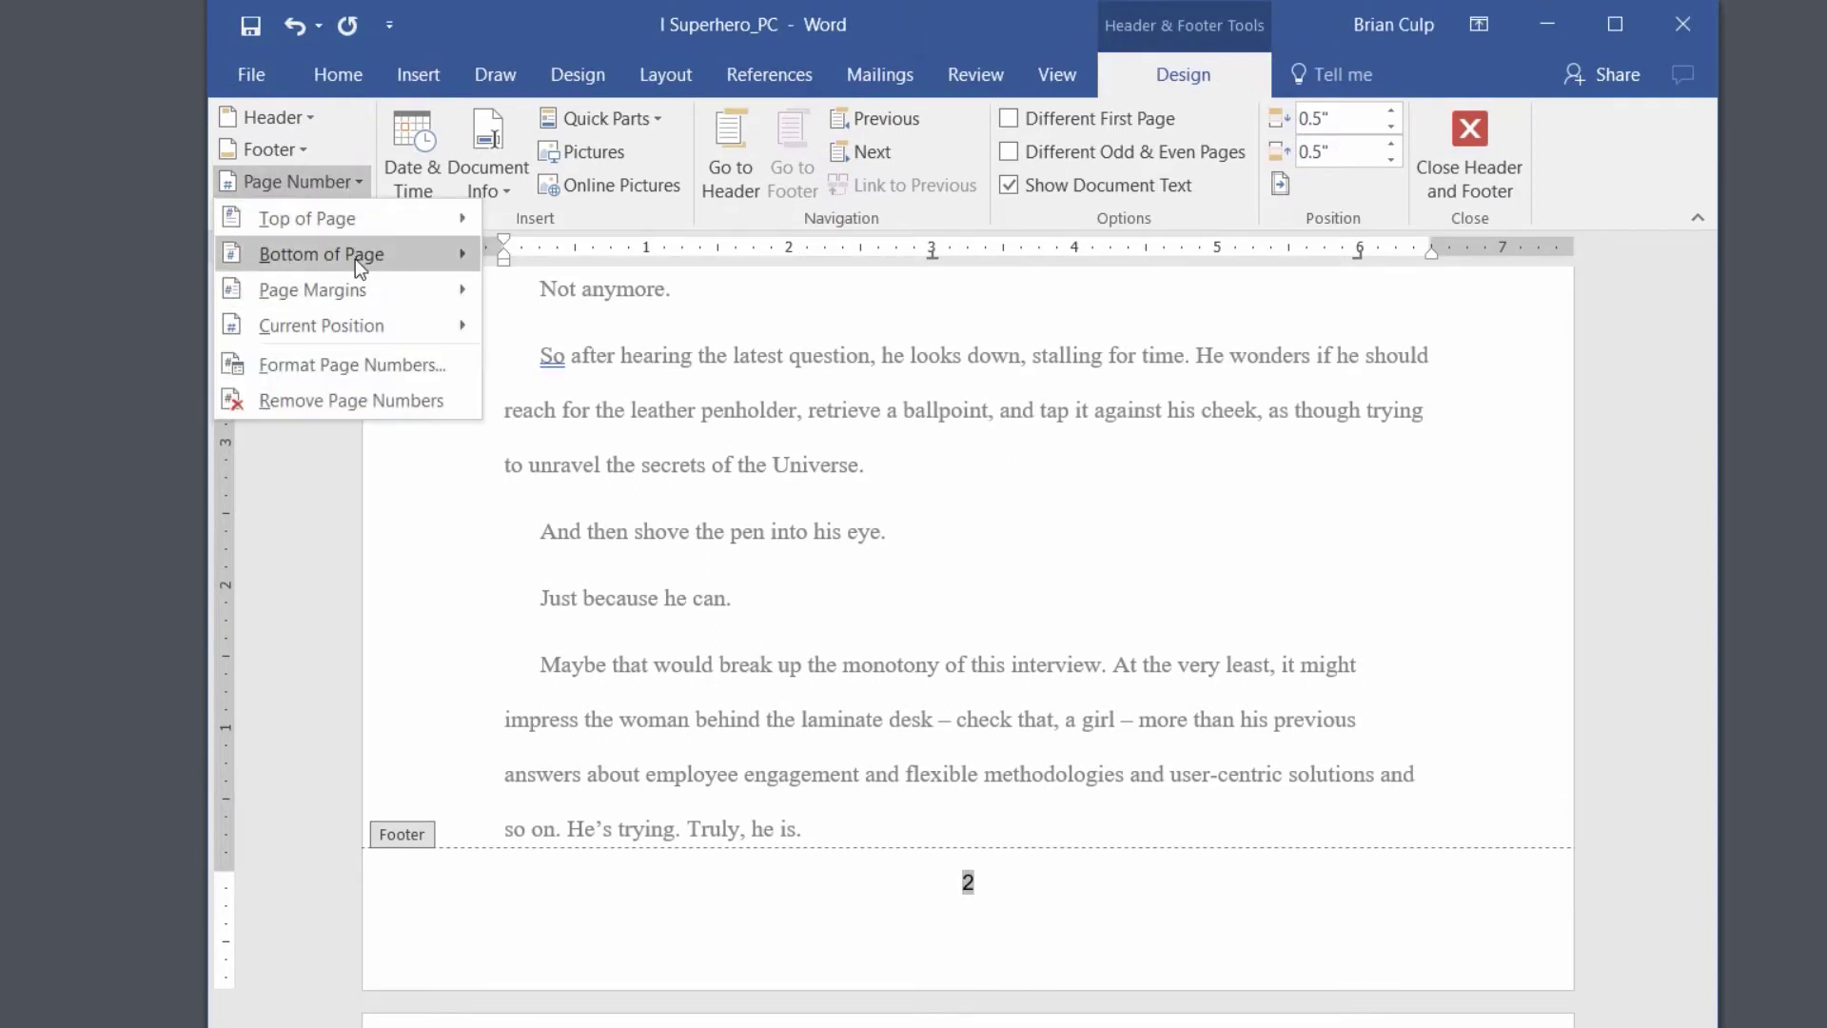
{"action": "mouse_move", "coordinate": [421, 254]}
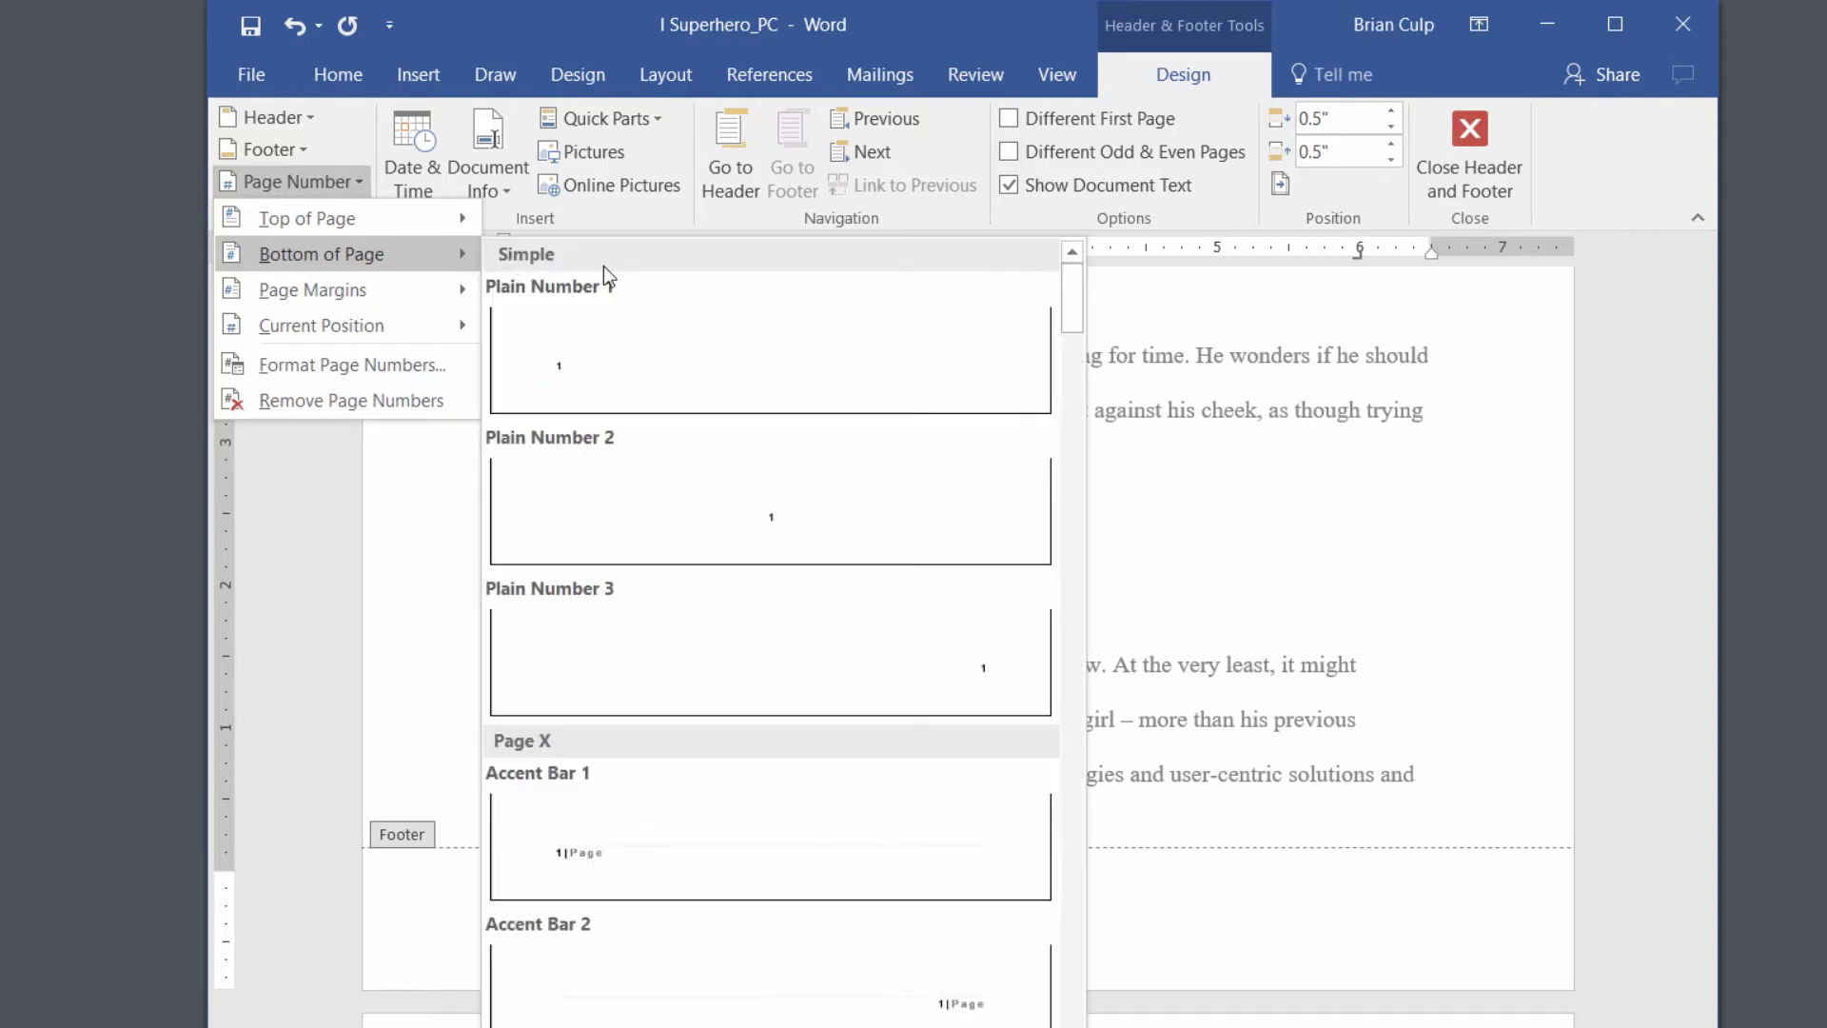
{"action": "left_click_drag", "start_coordinate": [1078, 335], "coordinate": [1069, 425]}
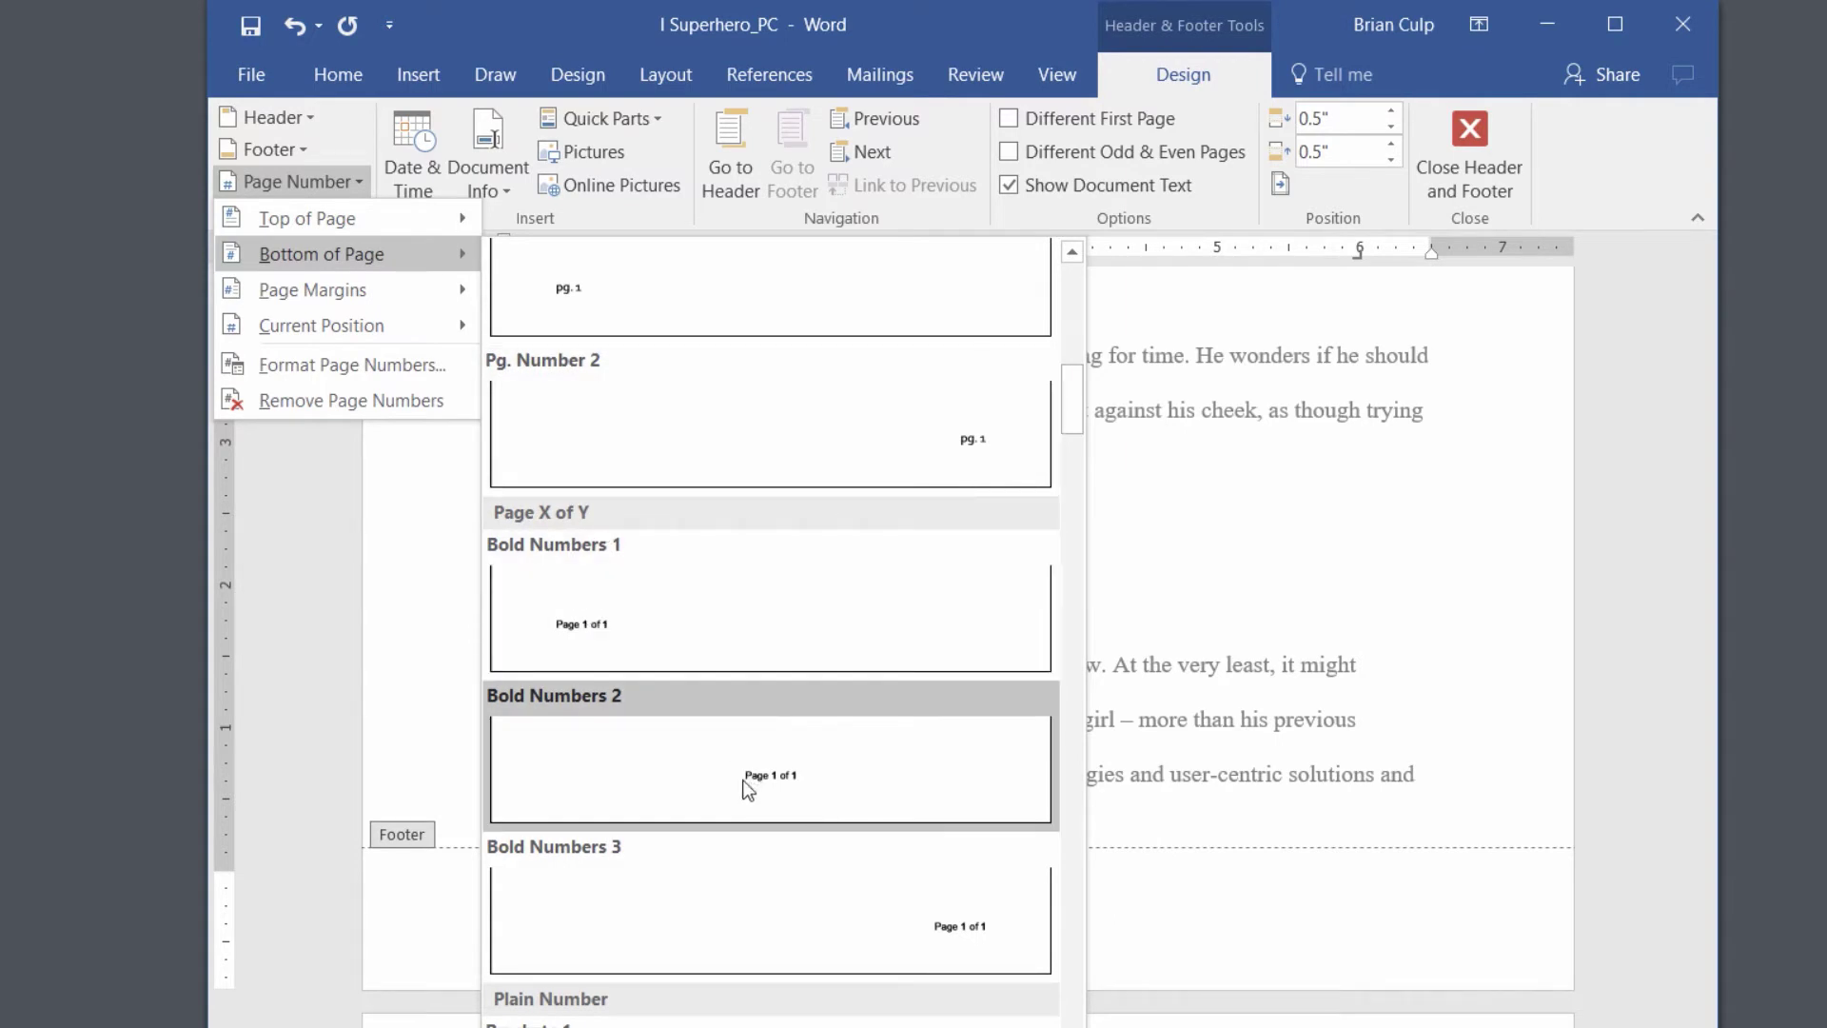
{"action": "left_click", "coordinate": [774, 773]}
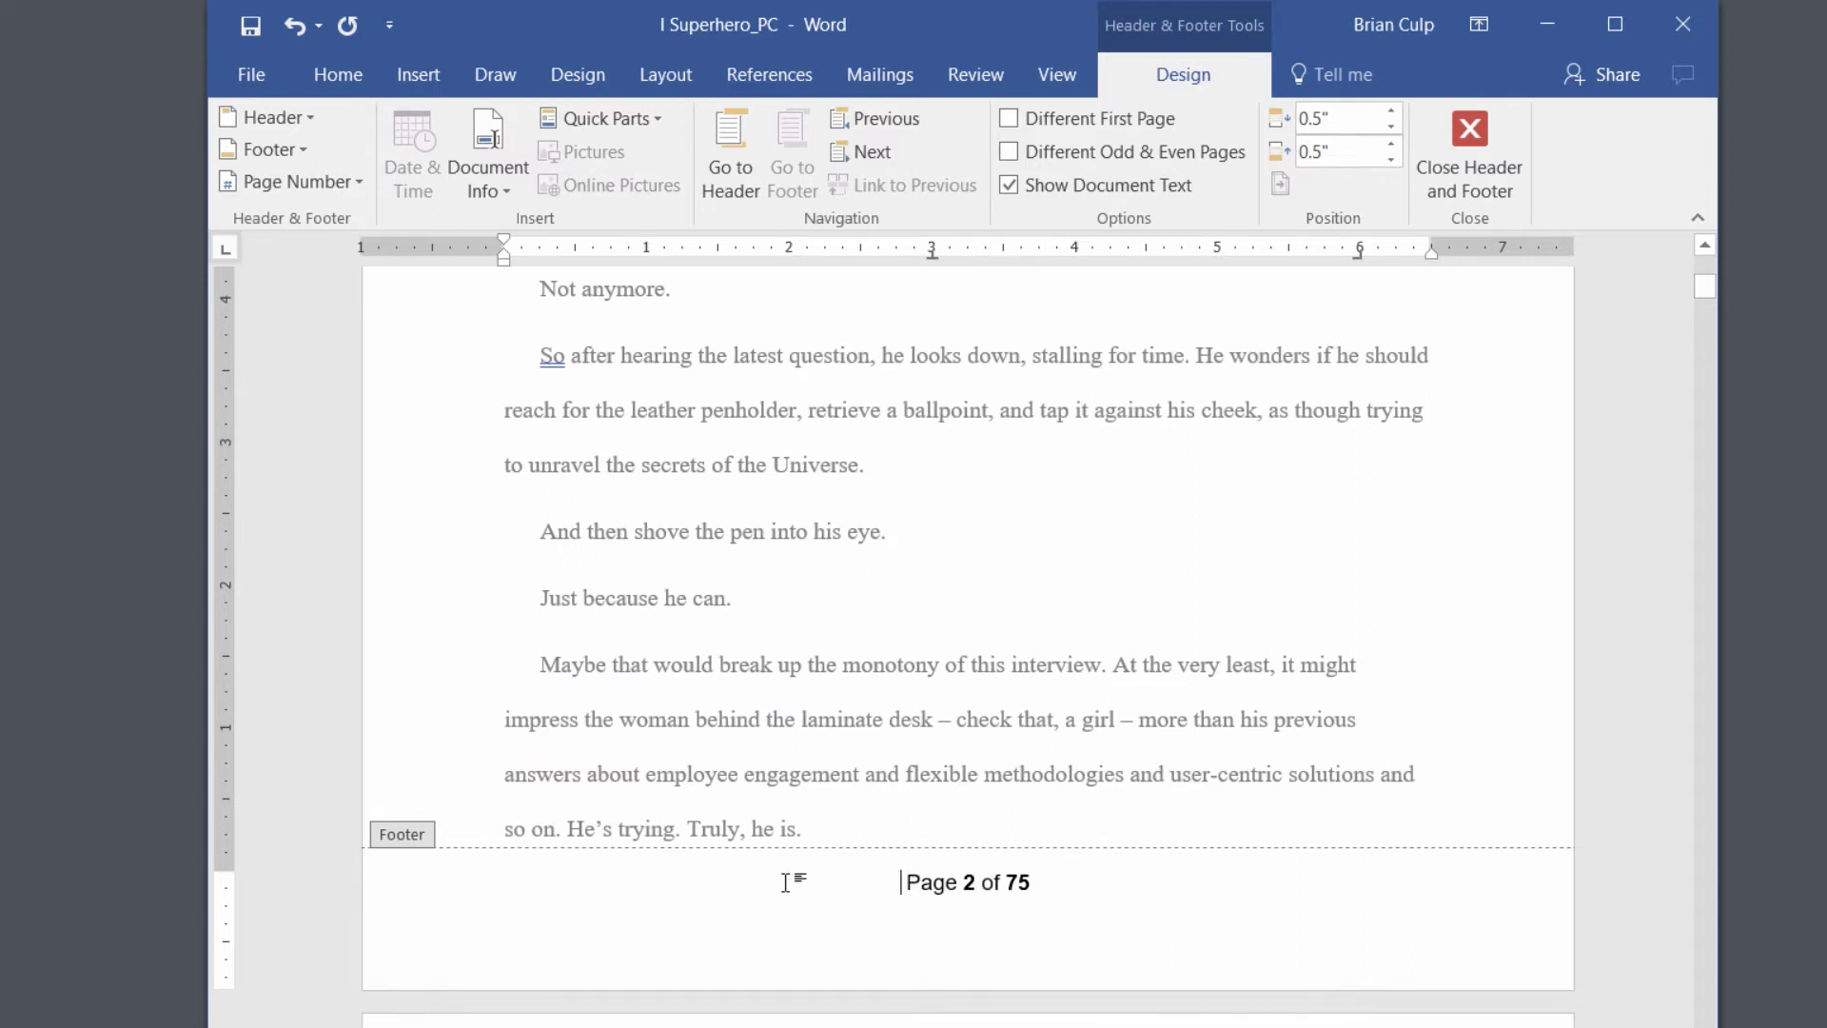
Step: Select the 'Page 2 of 75' footer line and change its font from Arial to Times New Roman
{"action": "left_click", "coordinate": [870, 883]}
{"action": "left_click_drag", "start_coordinate": [870, 883], "coordinate": [1027, 885]}
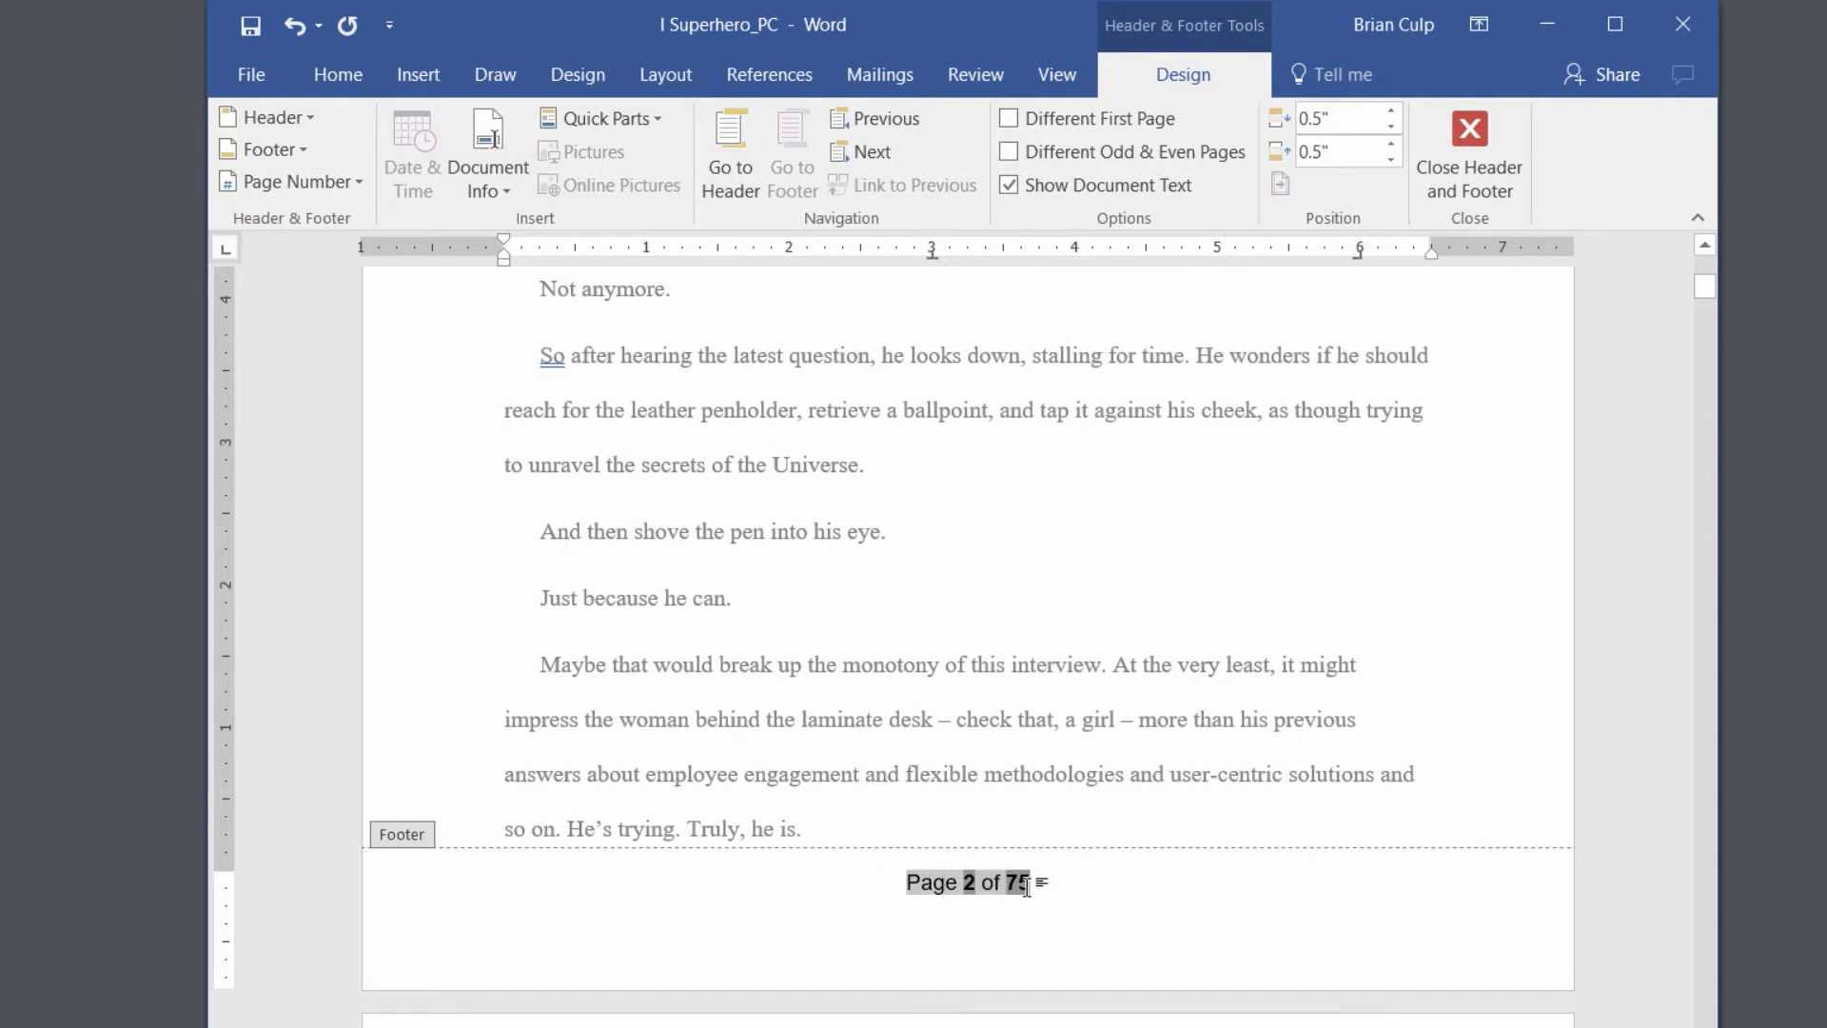
{"action": "left_click", "coordinate": [902, 883]}
{"action": "left_click_drag", "start_coordinate": [904, 883], "coordinate": [1047, 885]}
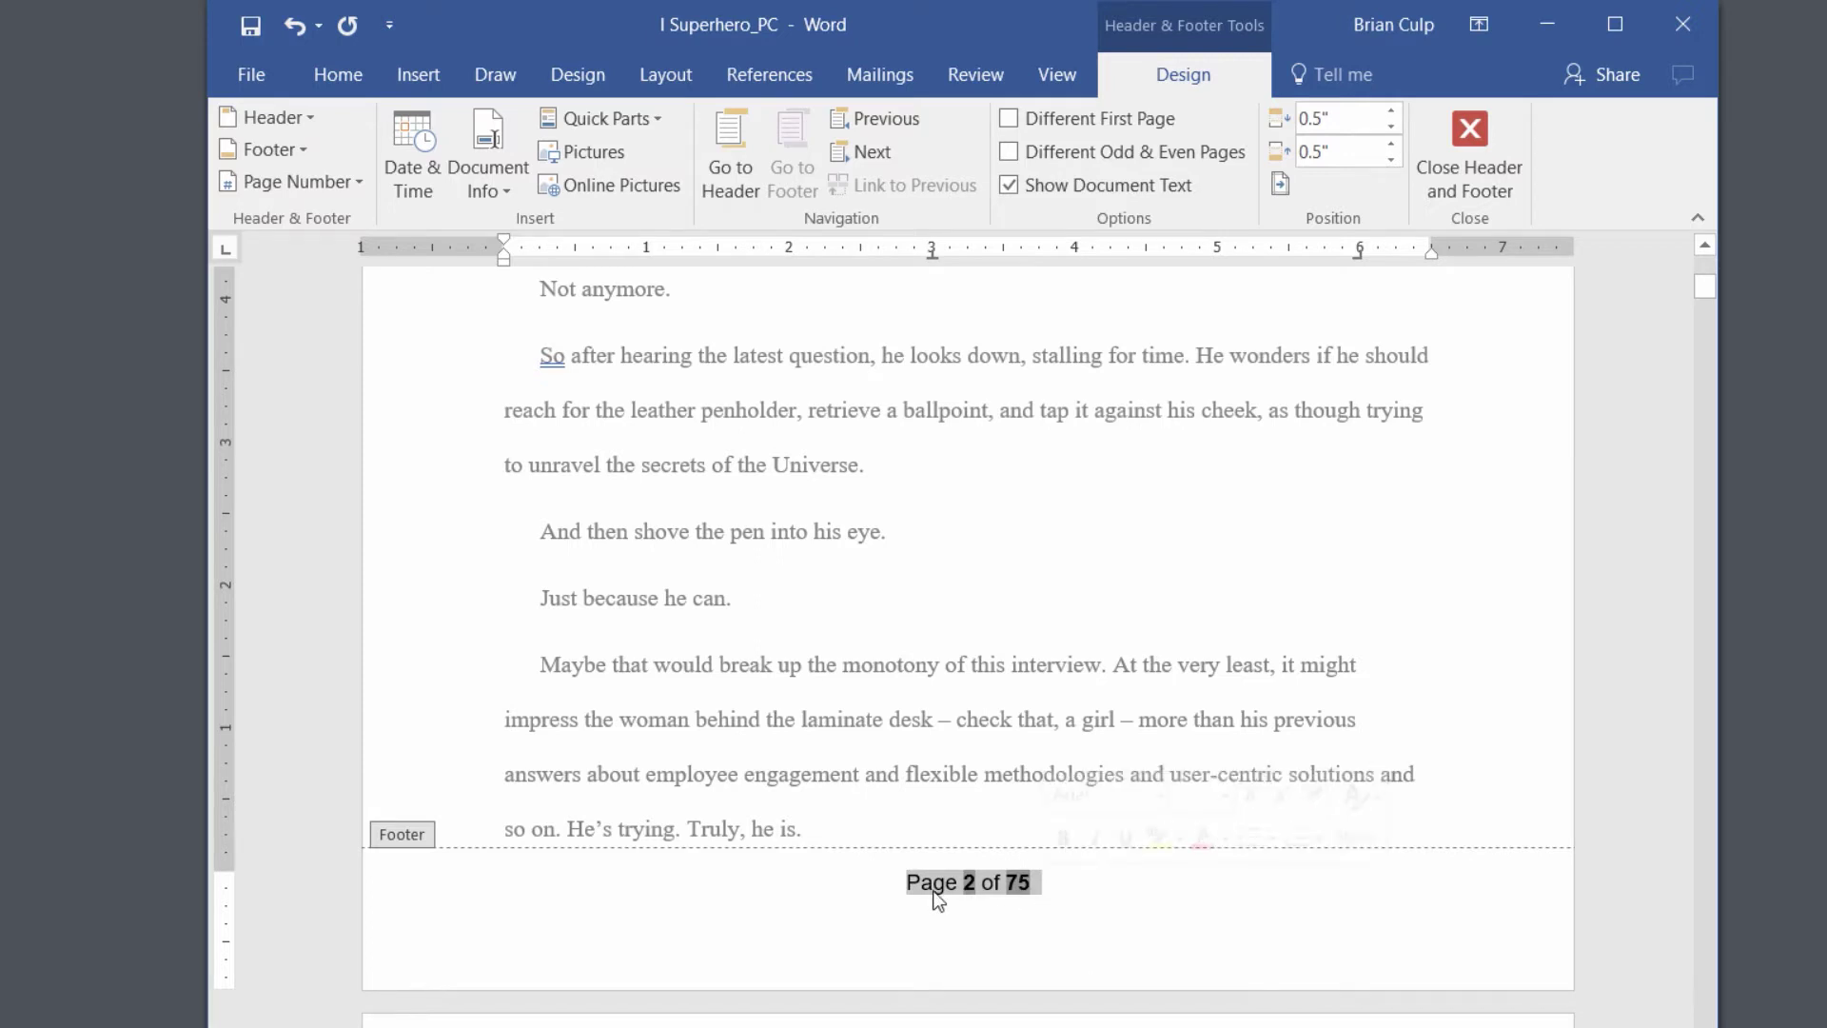
{"action": "left_click", "coordinate": [339, 77]}
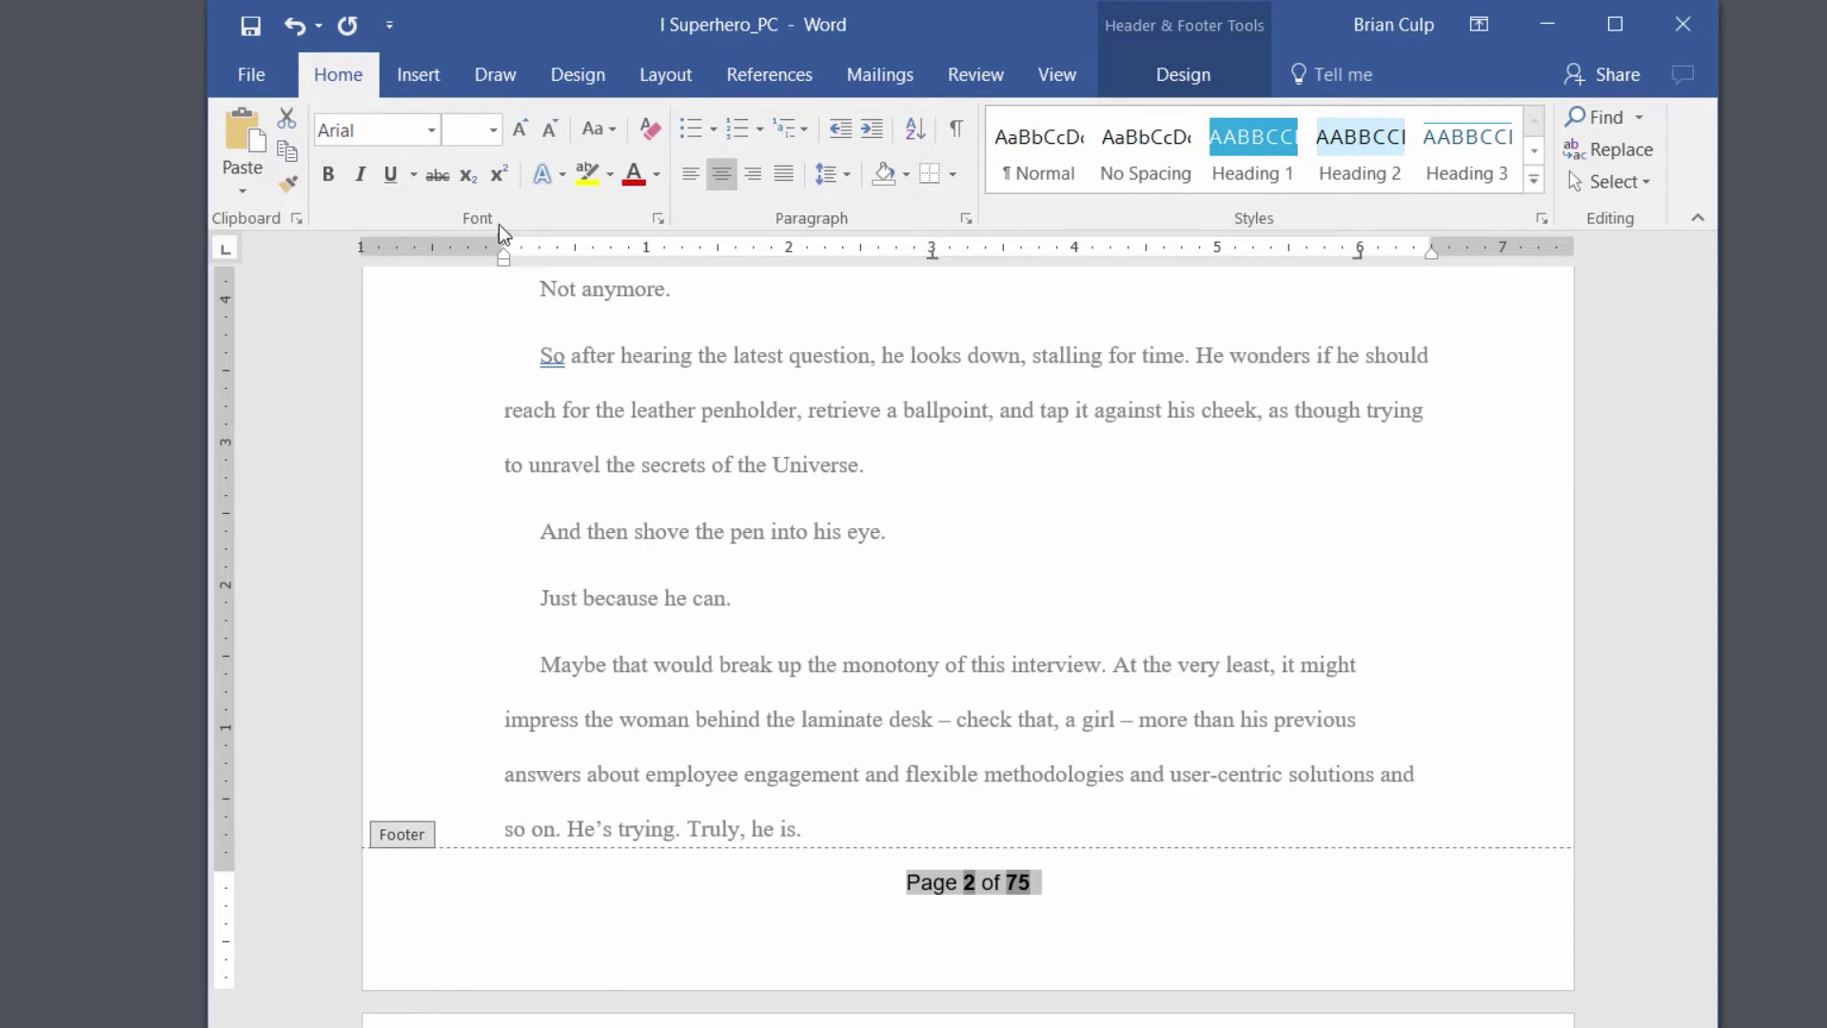
{"action": "left_click", "coordinate": [431, 130]}
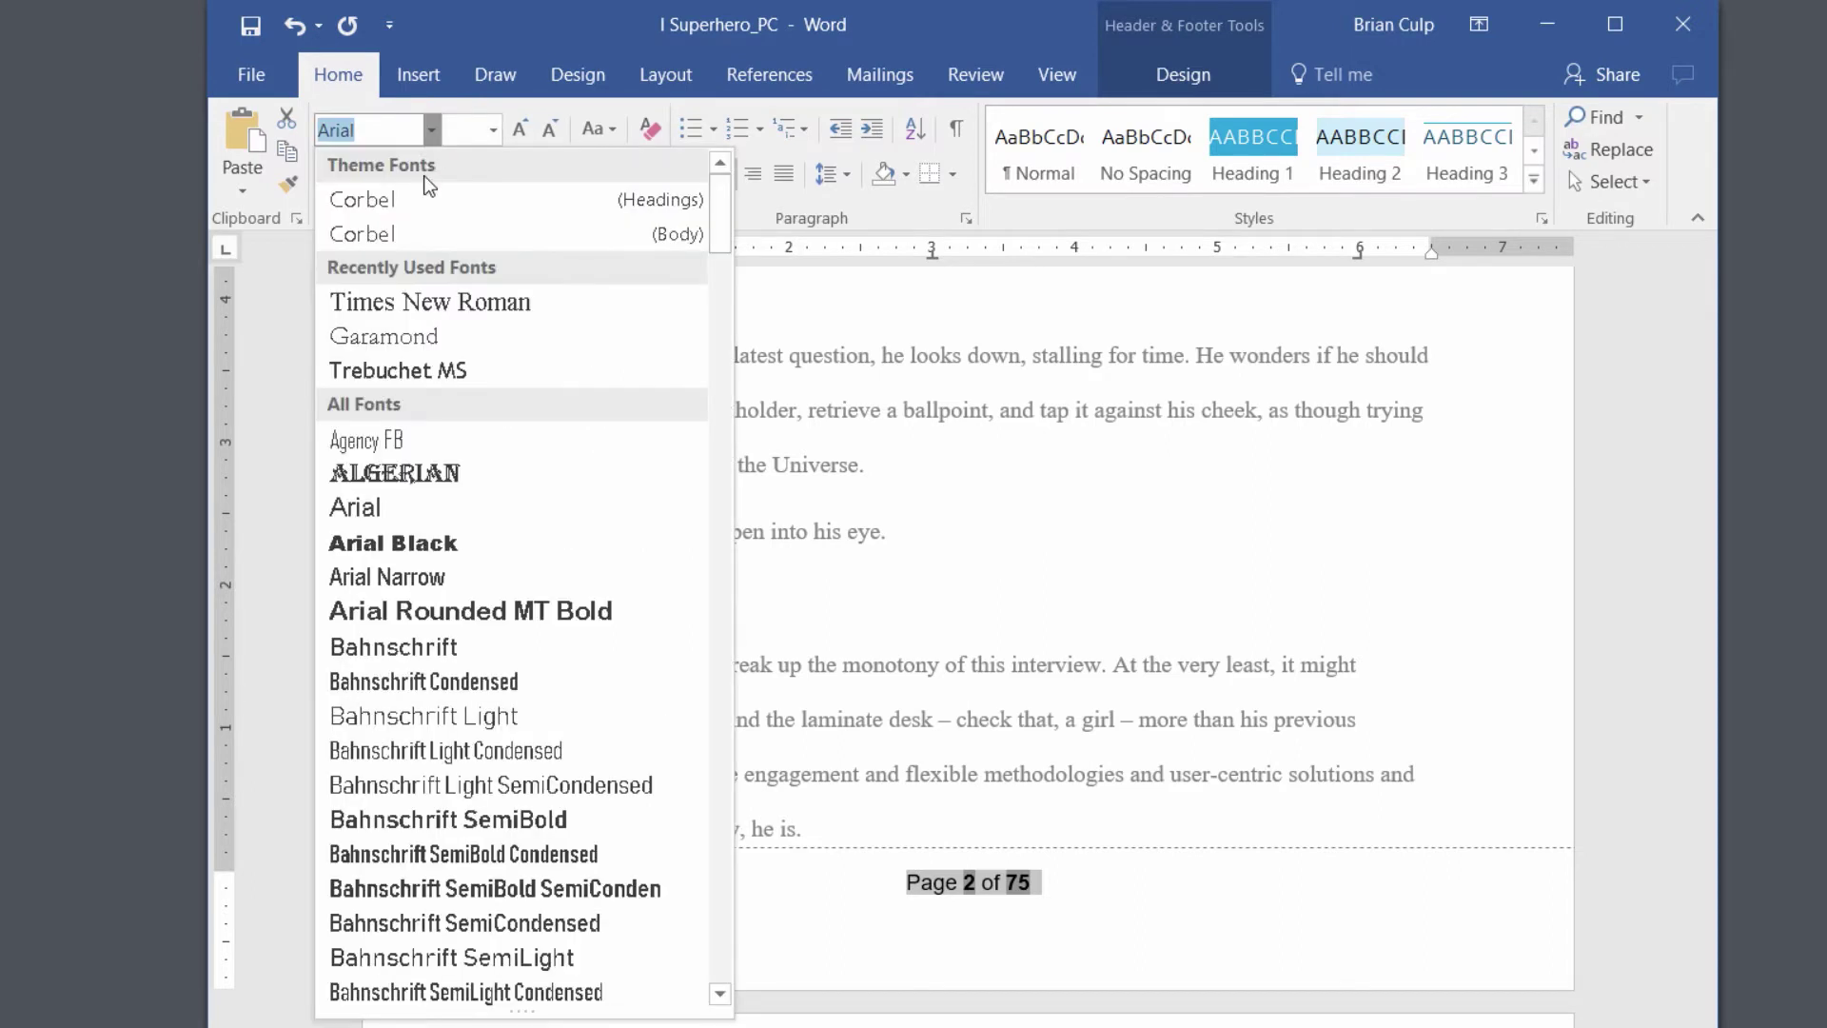
{"action": "left_click", "coordinate": [408, 300]}
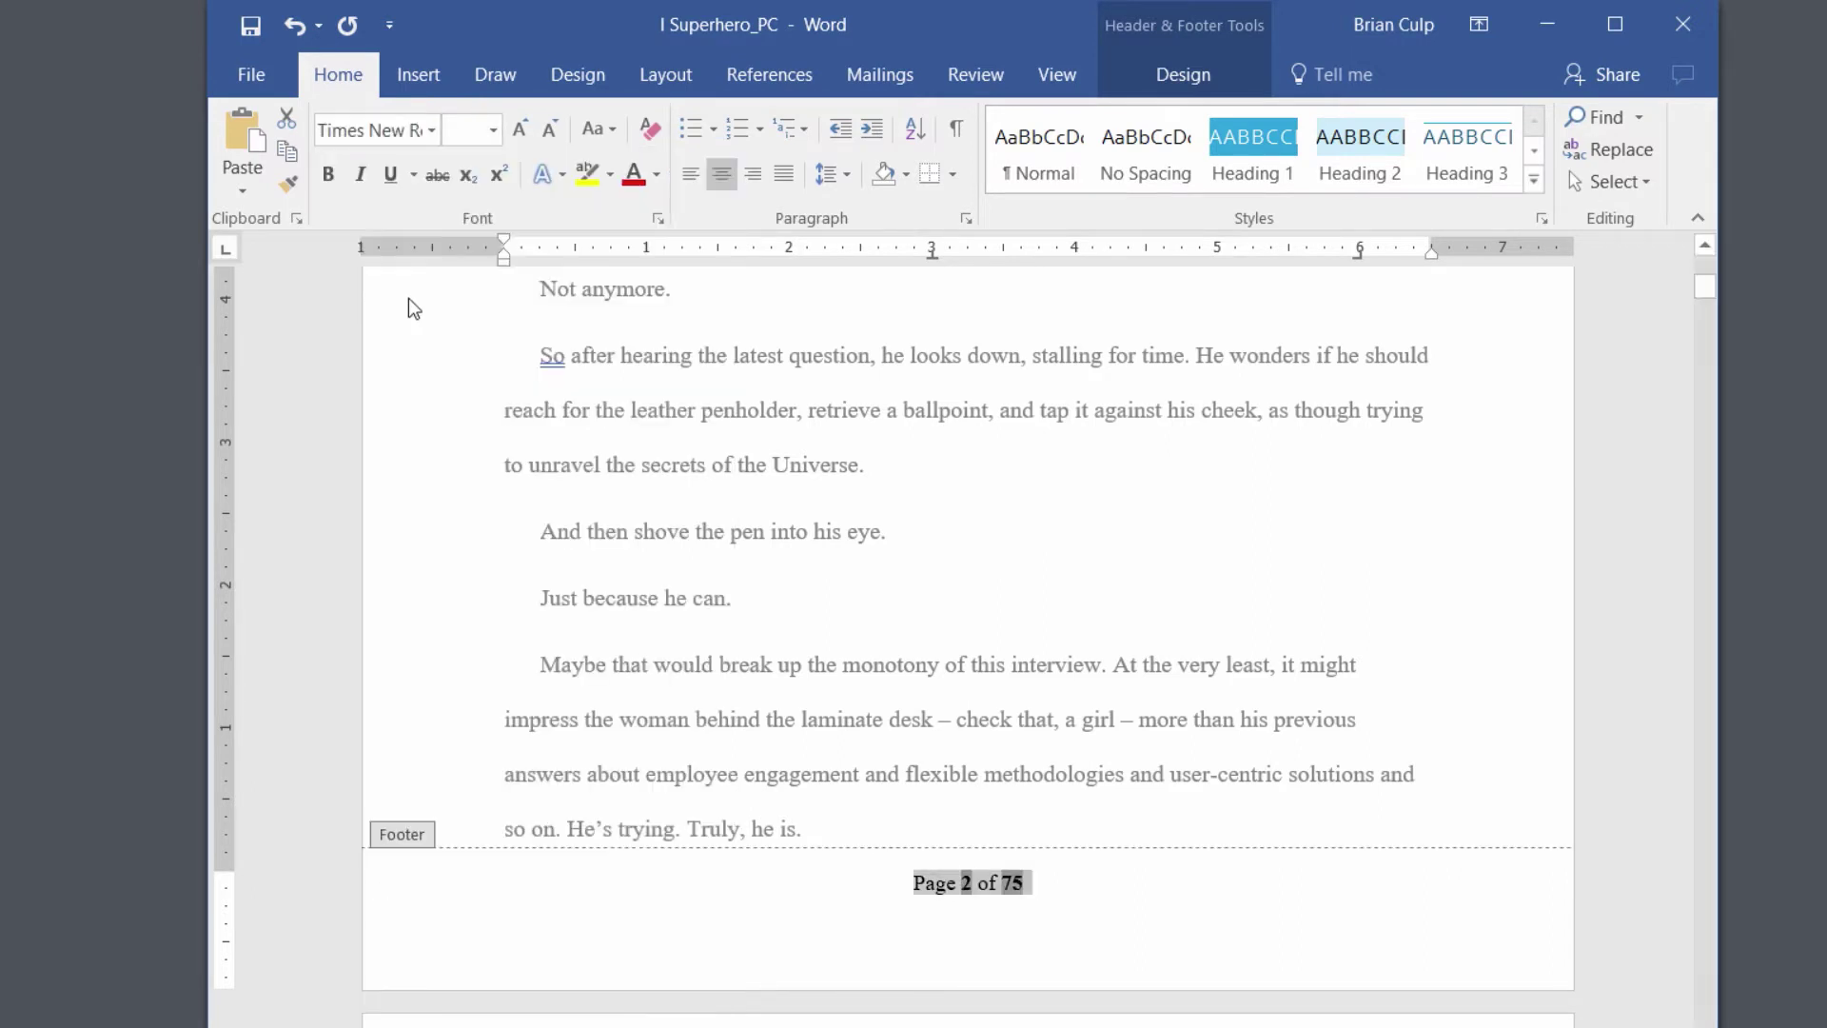
{"action": "left_click", "coordinate": [962, 890]}
{"action": "left_click", "coordinate": [949, 889]}
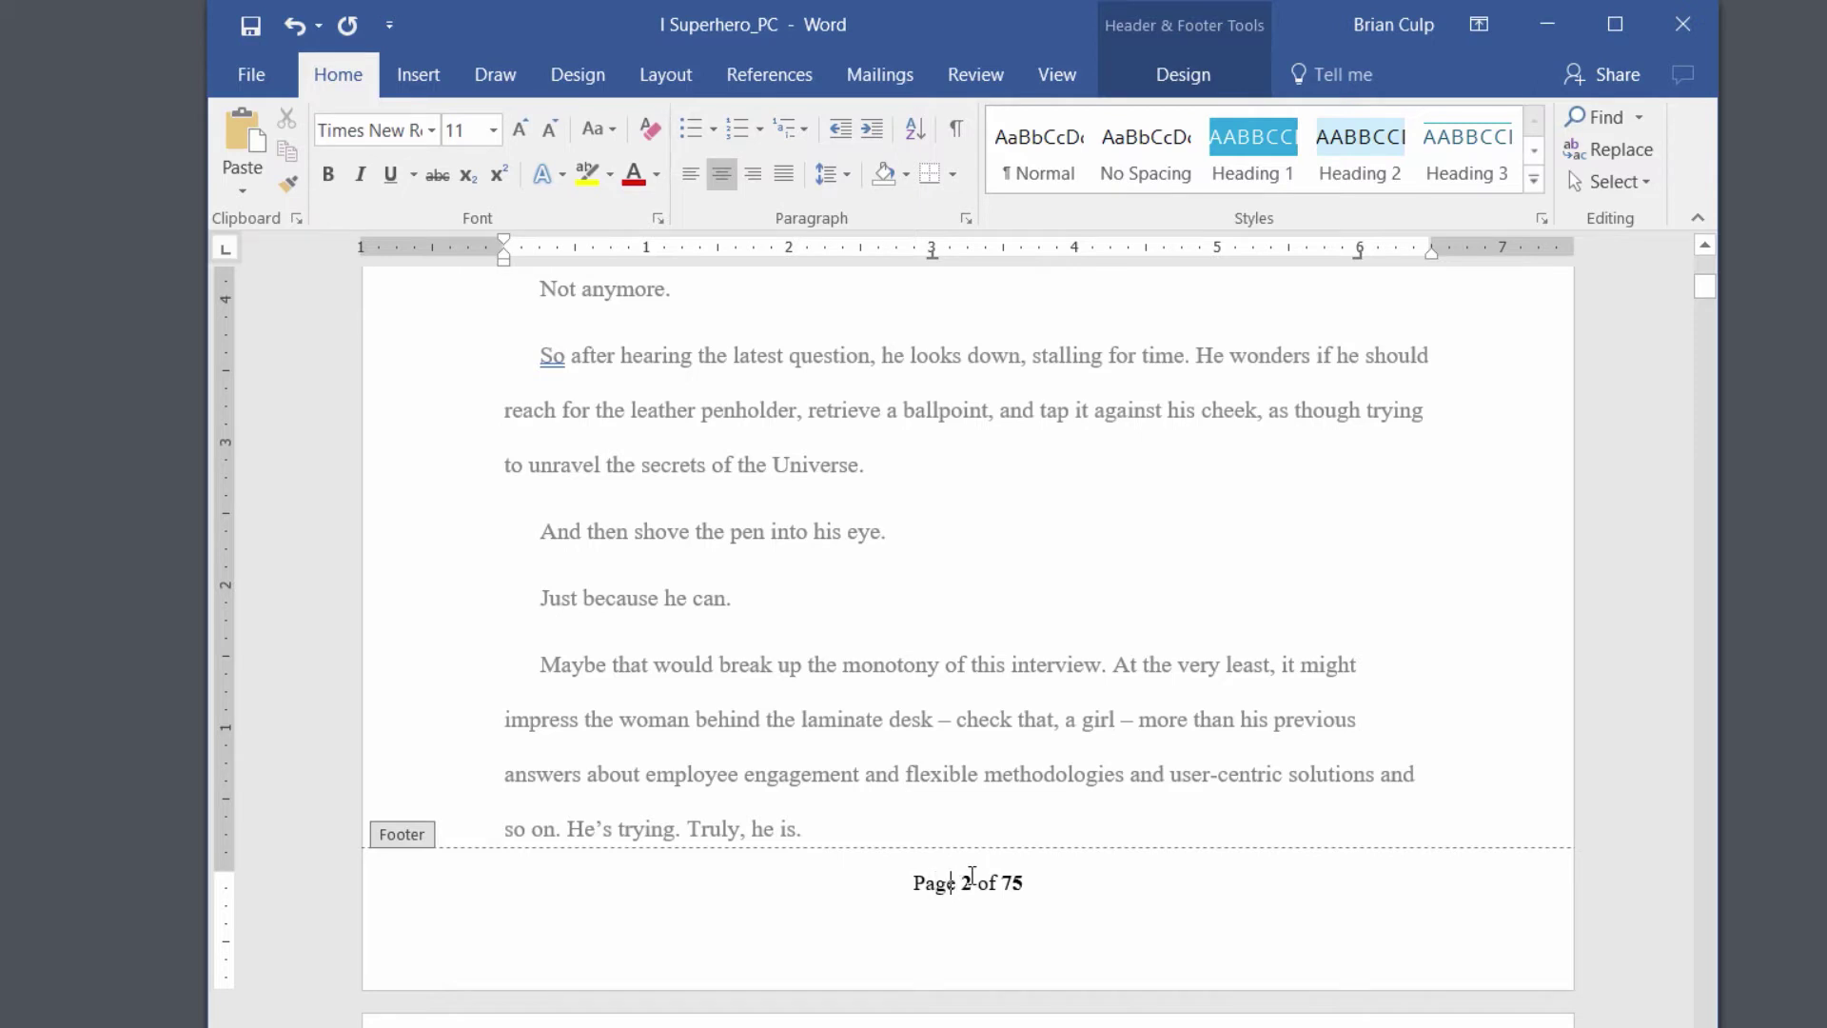
{"action": "left_click", "coordinate": [972, 875]}
{"action": "double_click", "coordinate": [971, 880]}
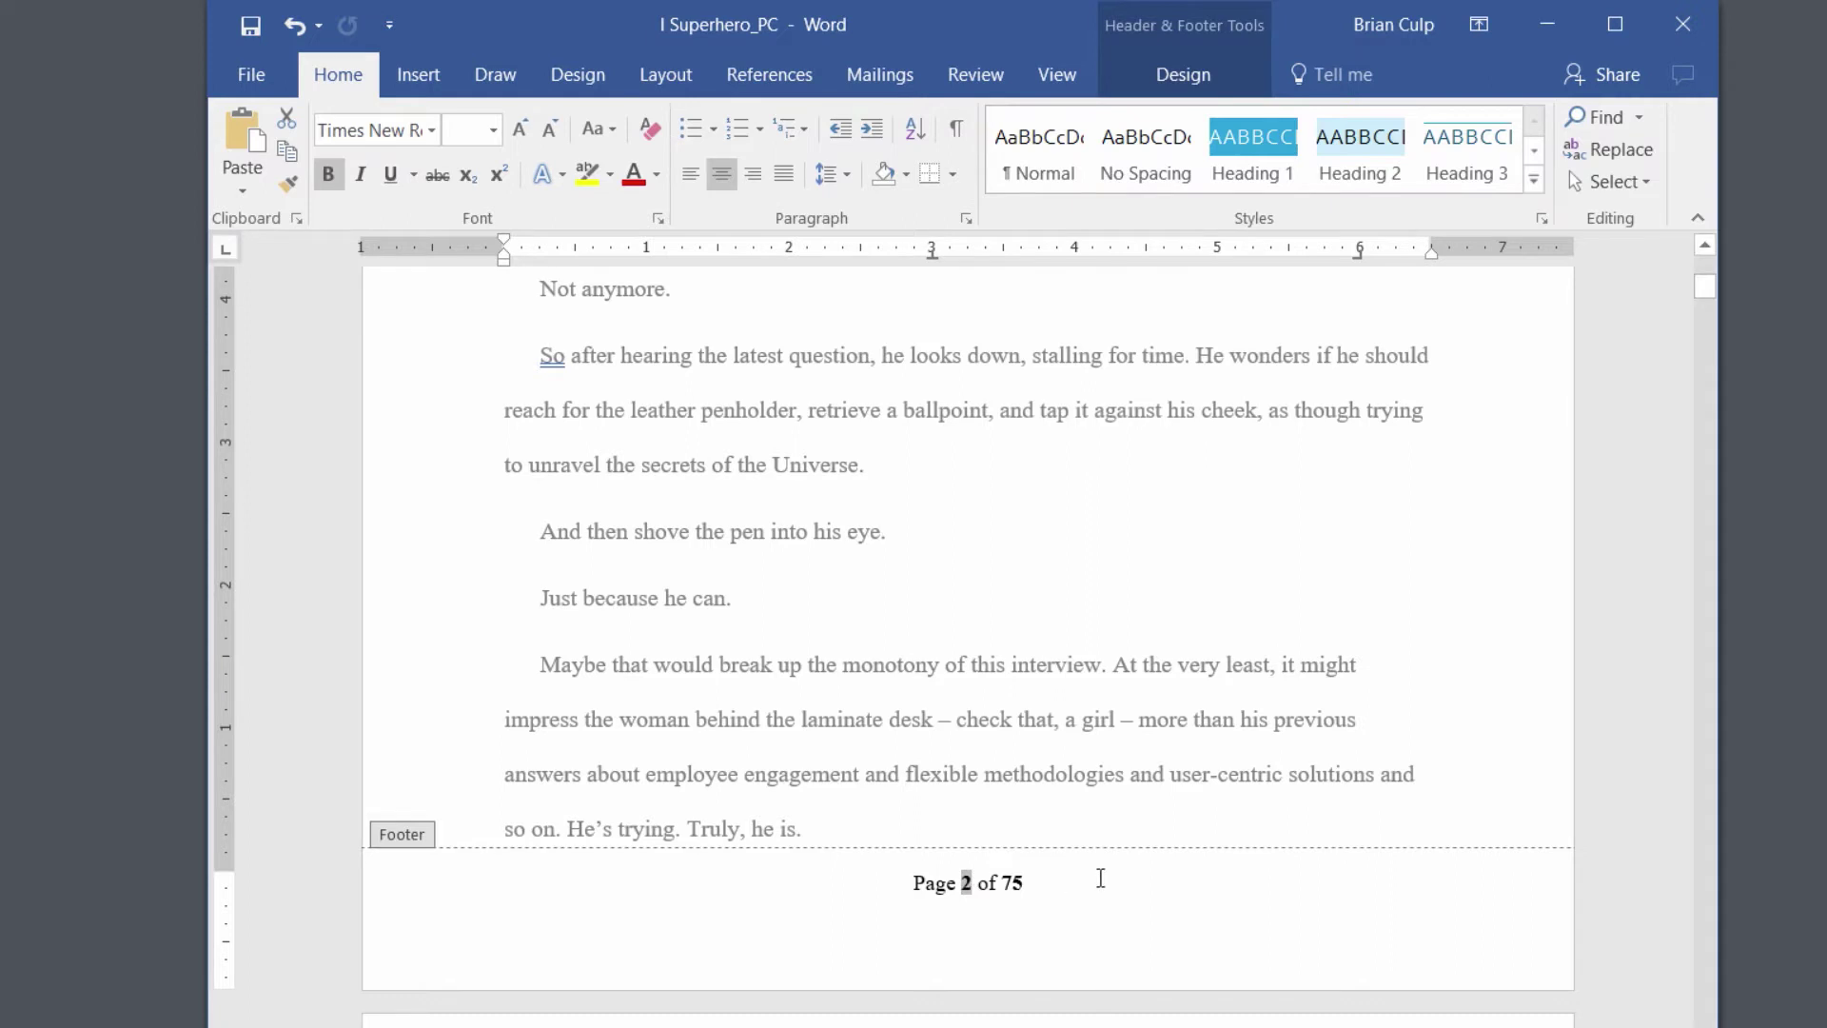
{"action": "key", "text": "Delete"}
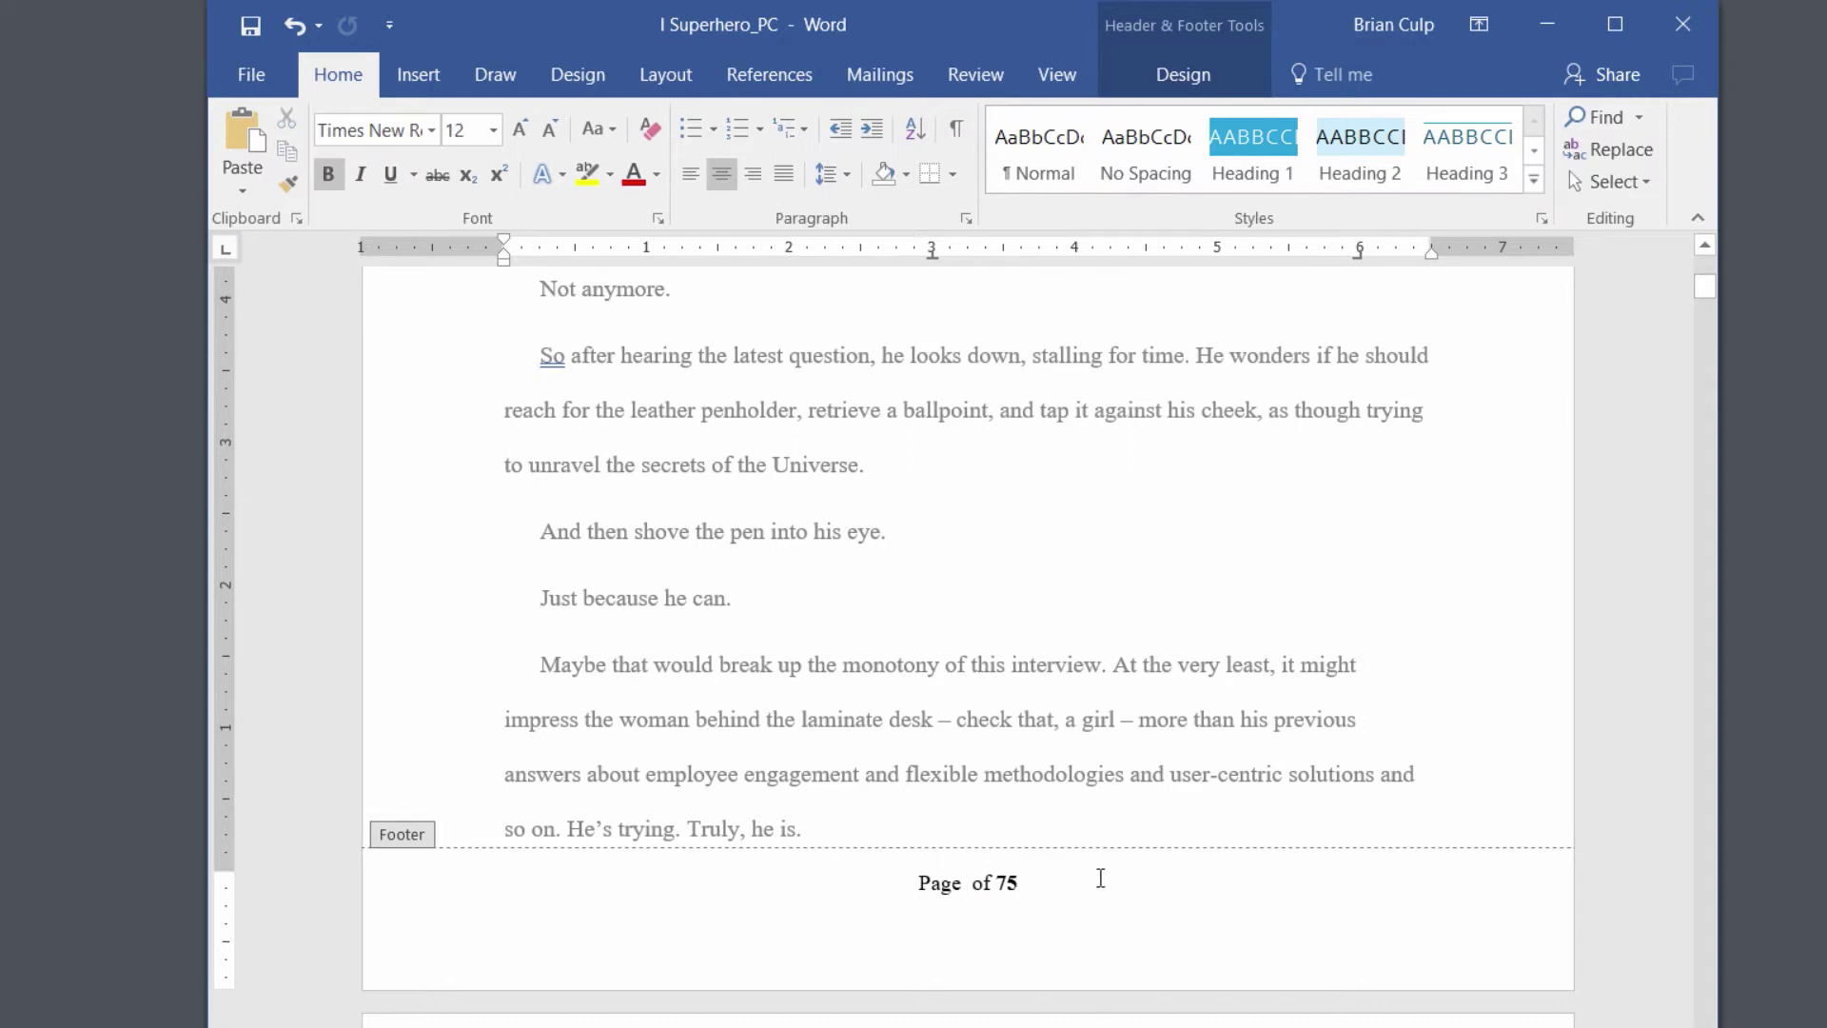
{"action": "key", "text": "ctrl+z"}
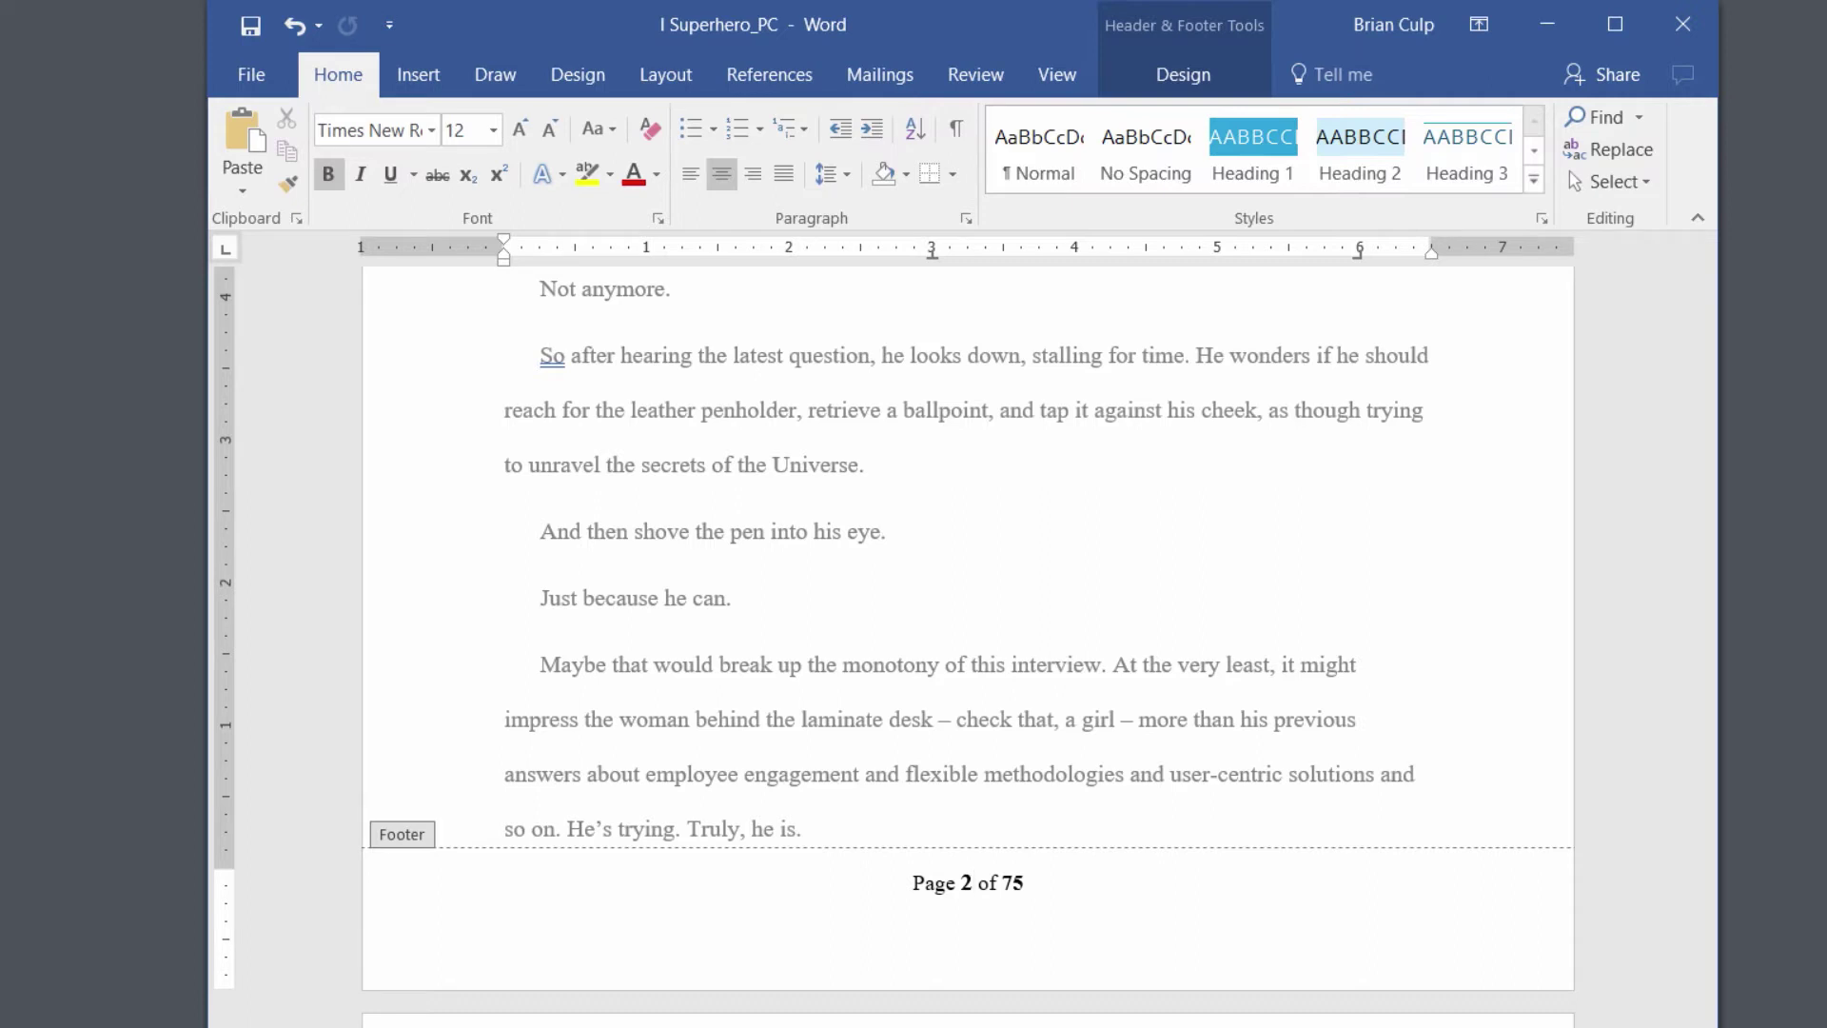
{"action": "key", "text": "BackSpace"}
{"action": "key", "text": "ctrl+z"}
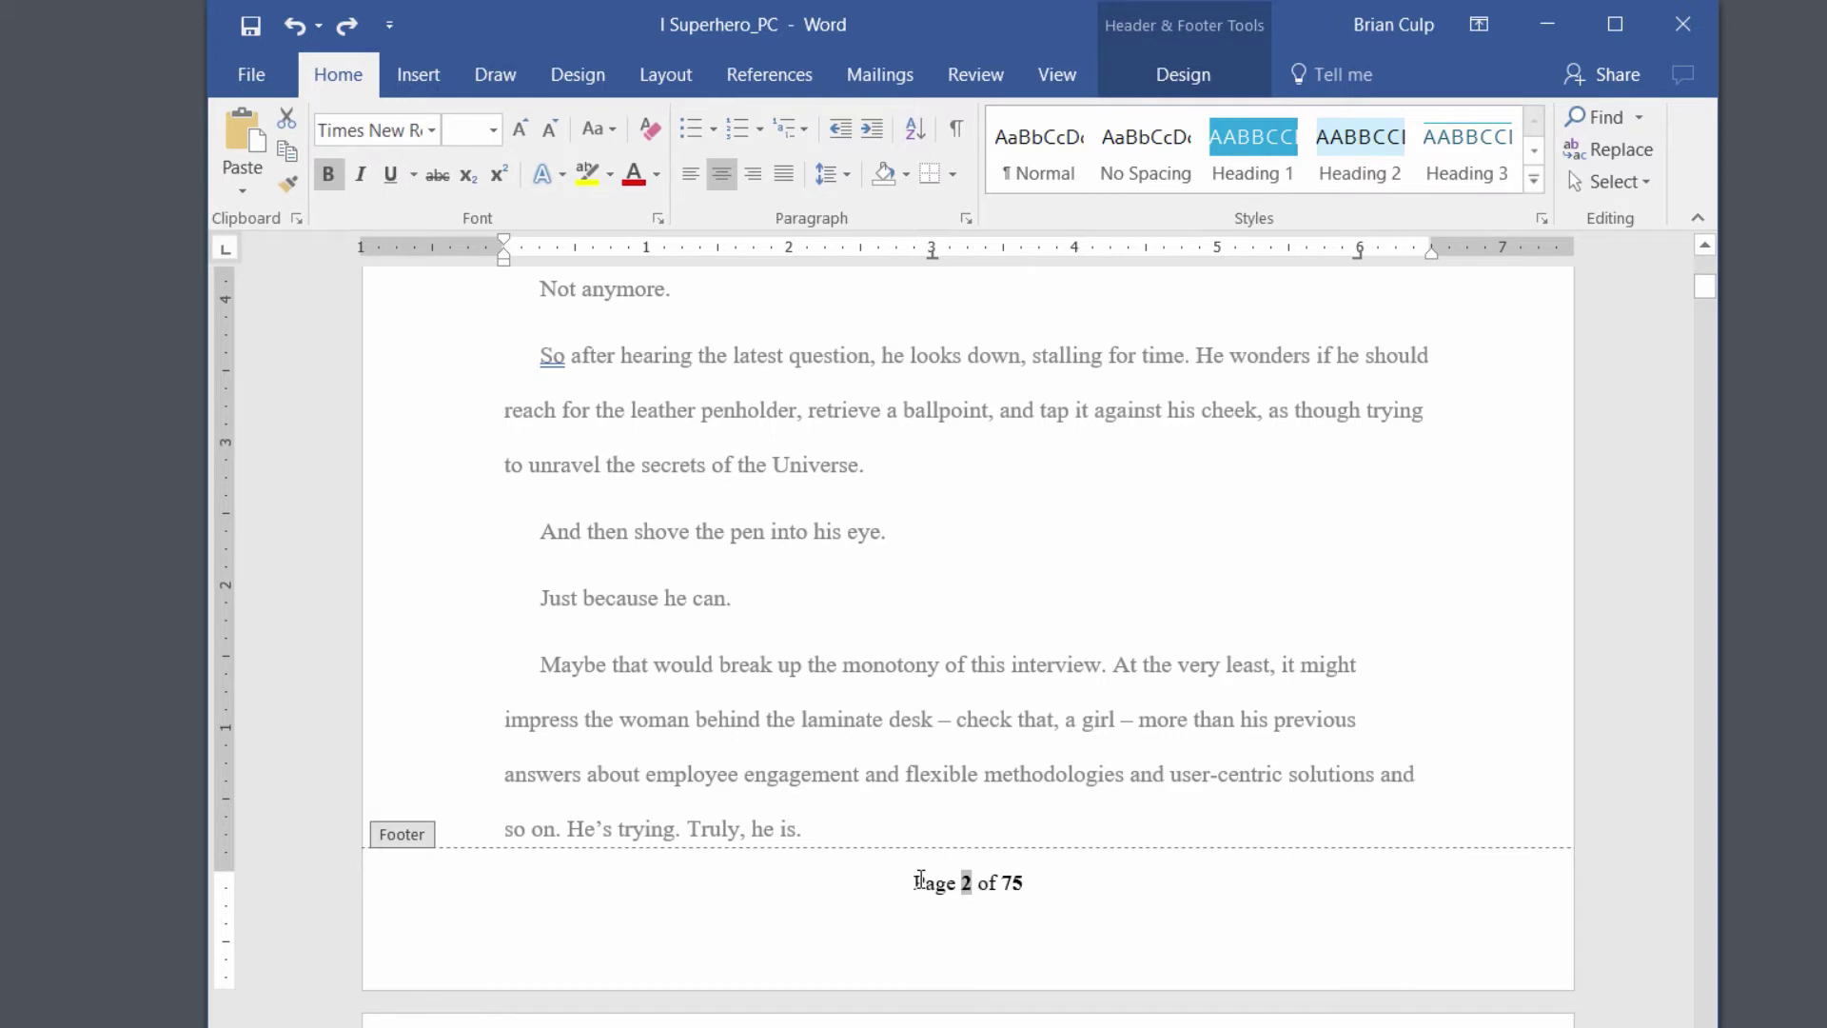
{"action": "key", "text": "Right"}
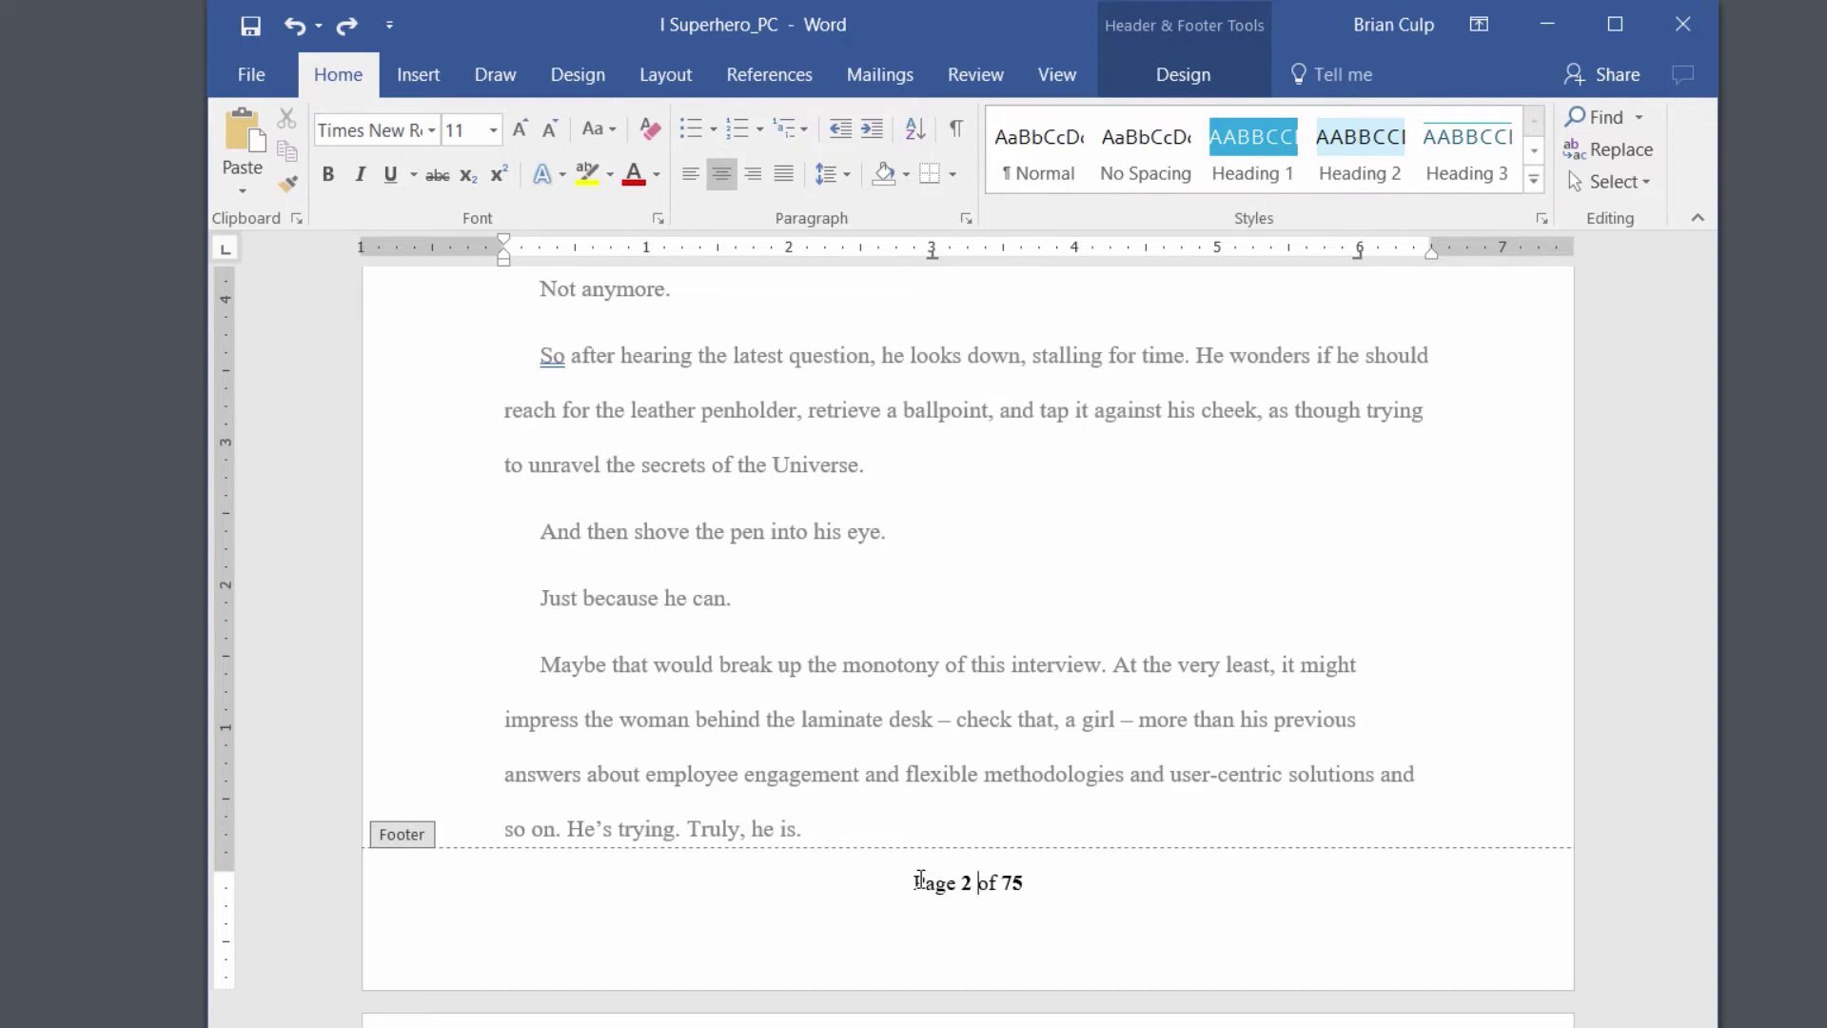
{"action": "key", "text": "Right"}
{"action": "key", "text": "Right"}
{"action": "key", "text": "shift+End"}
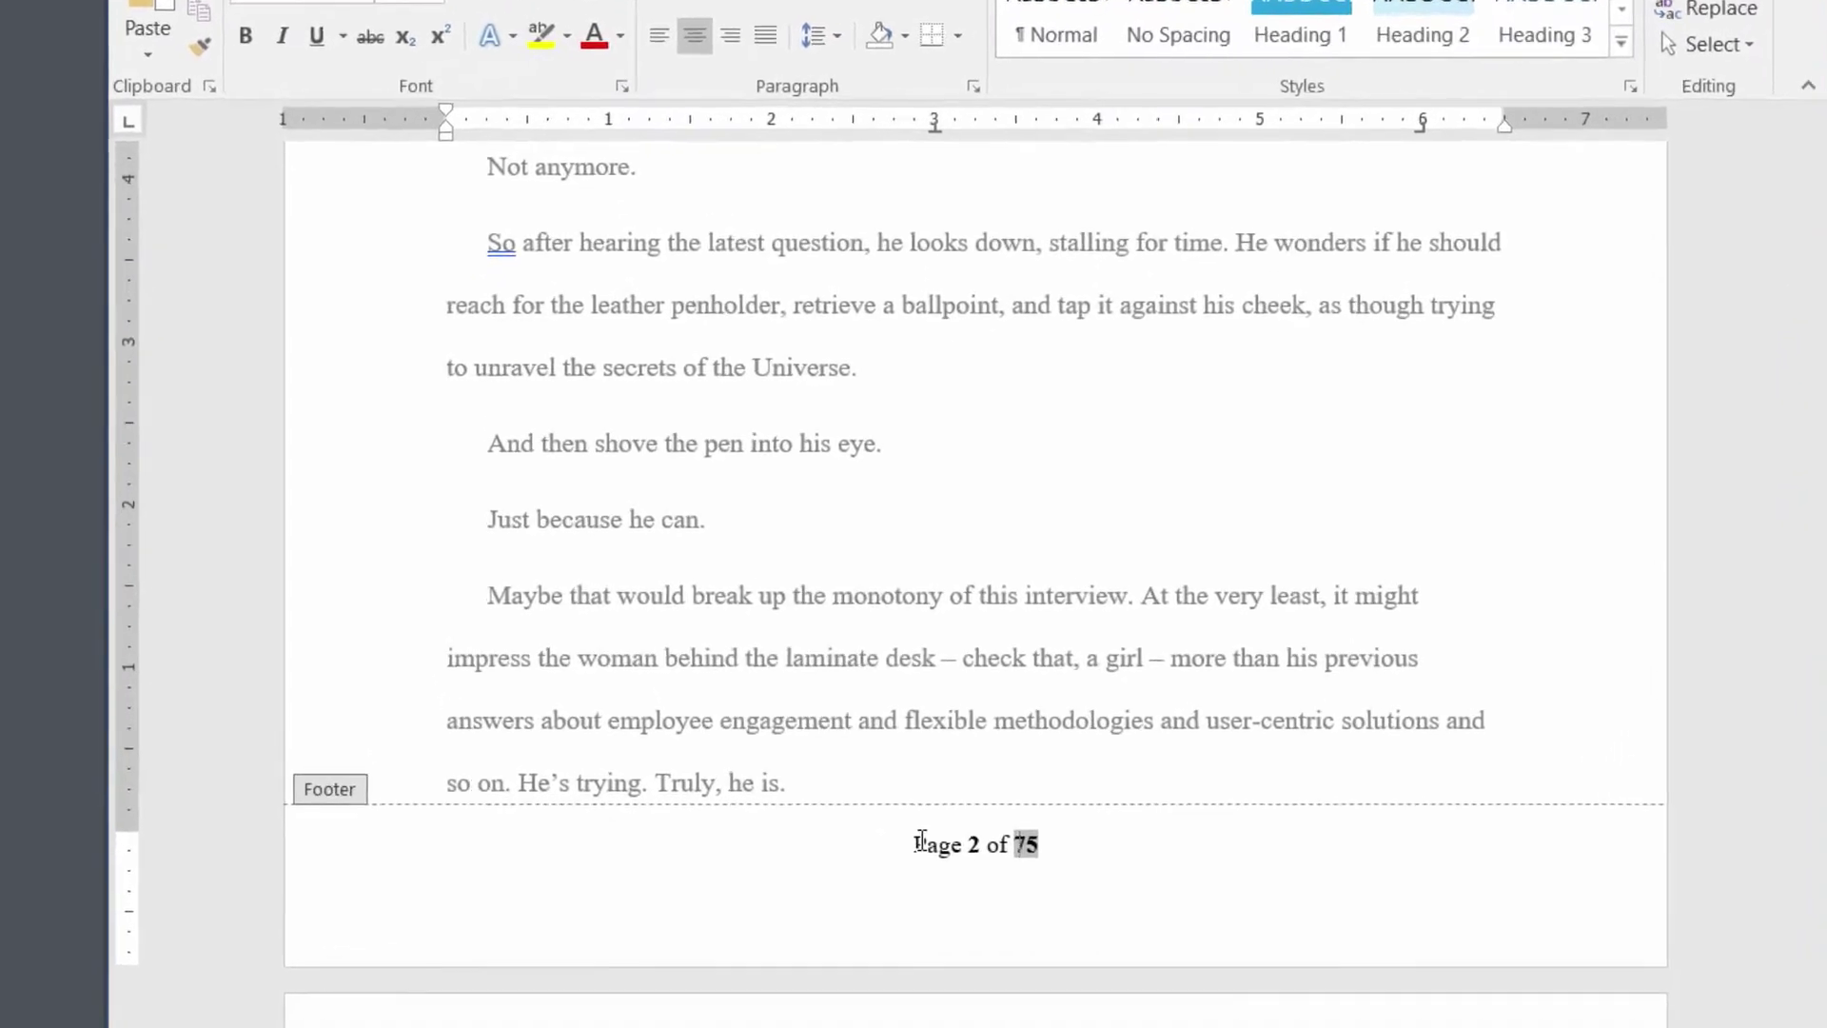
{"action": "key", "text": "Left"}
{"action": "key", "text": "Left"}
{"action": "key", "text": "Left"}
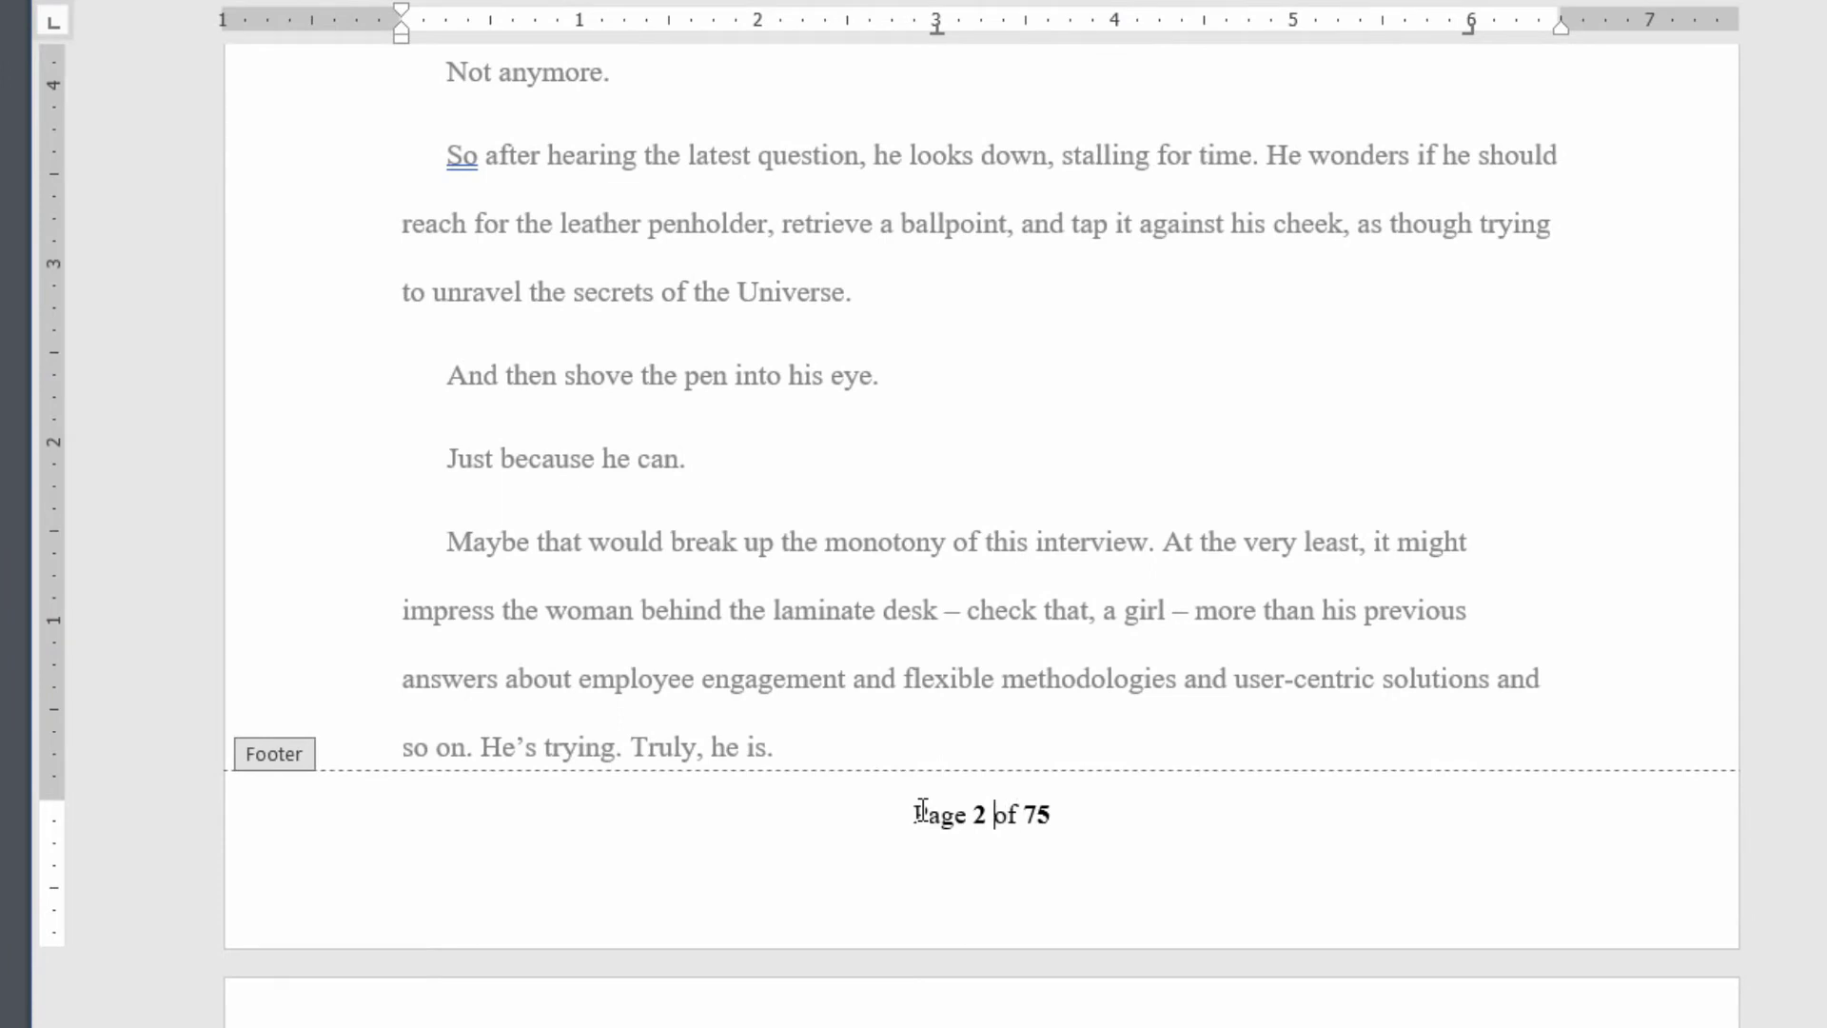
{"action": "key", "text": "Left"}
{"action": "key", "text": "Left"}
{"action": "key", "text": "Left"}
{"action": "key", "text": "Left"}
{"action": "key", "text": "Right"}
{"action": "key", "text": "Right"}
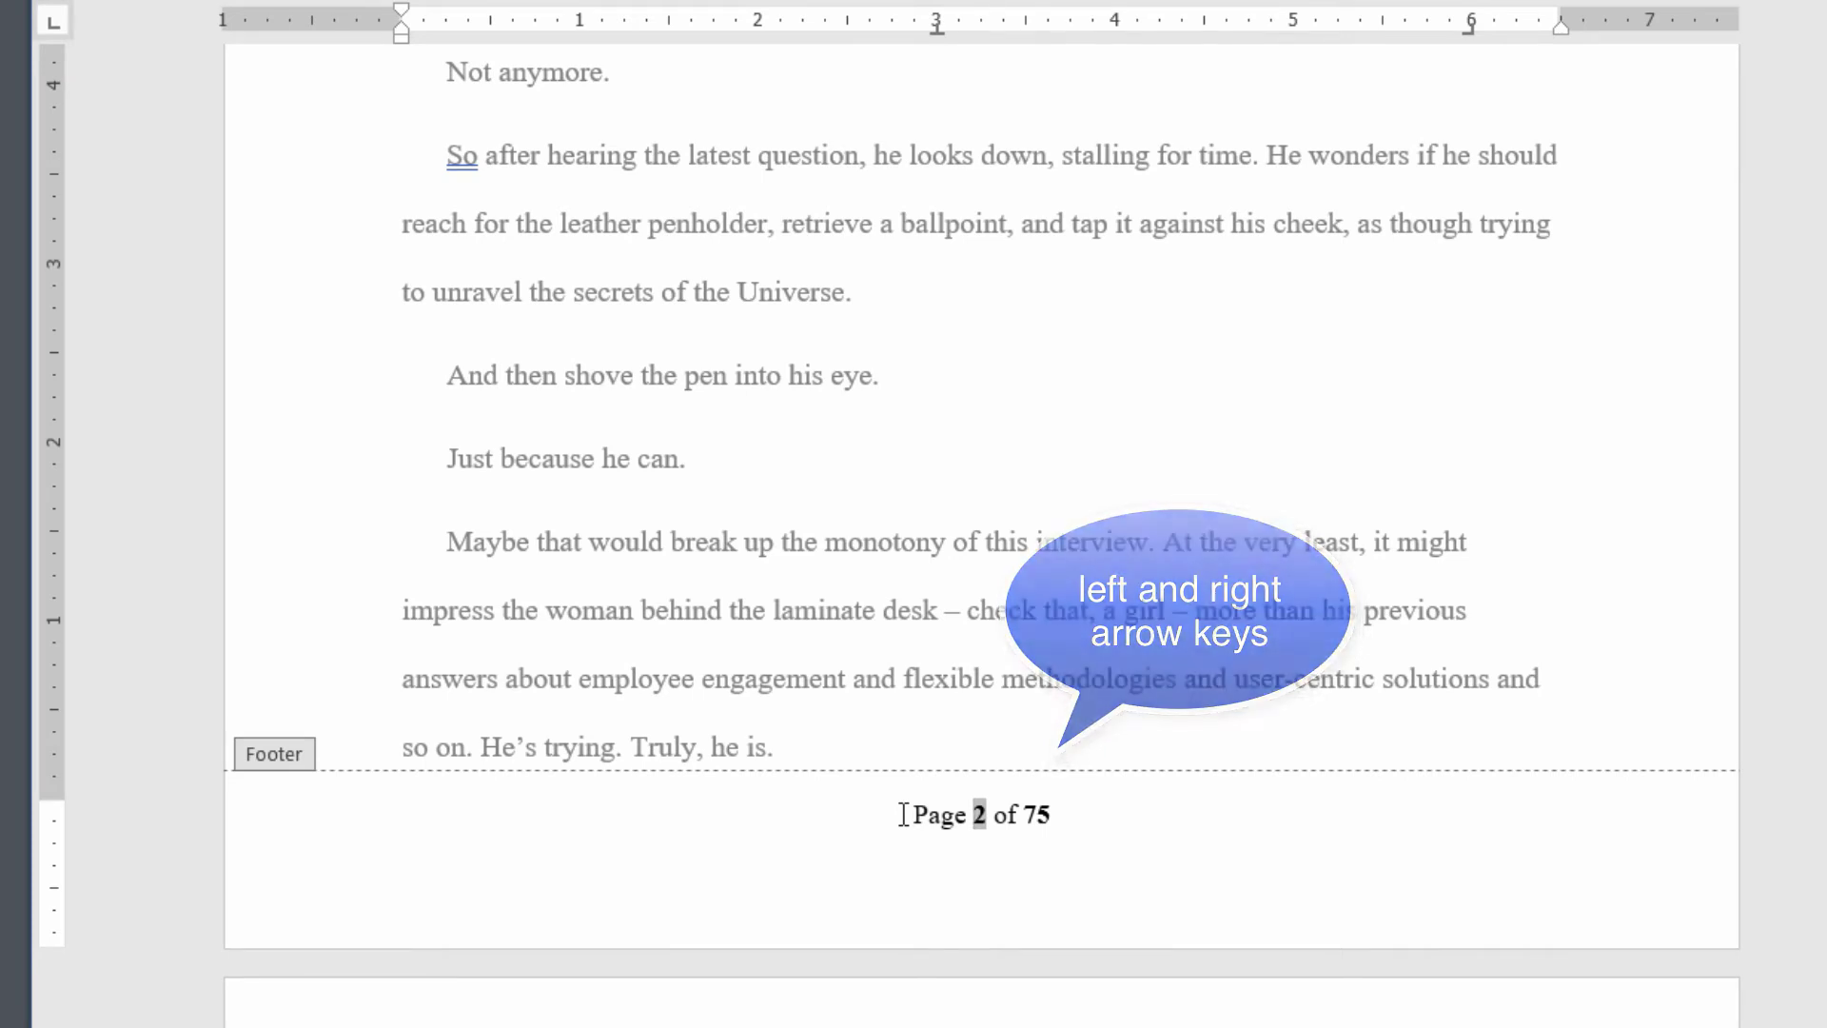
{"action": "key", "text": "Right"}
{"action": "key", "text": "Right"}
{"action": "key", "text": "Right"}
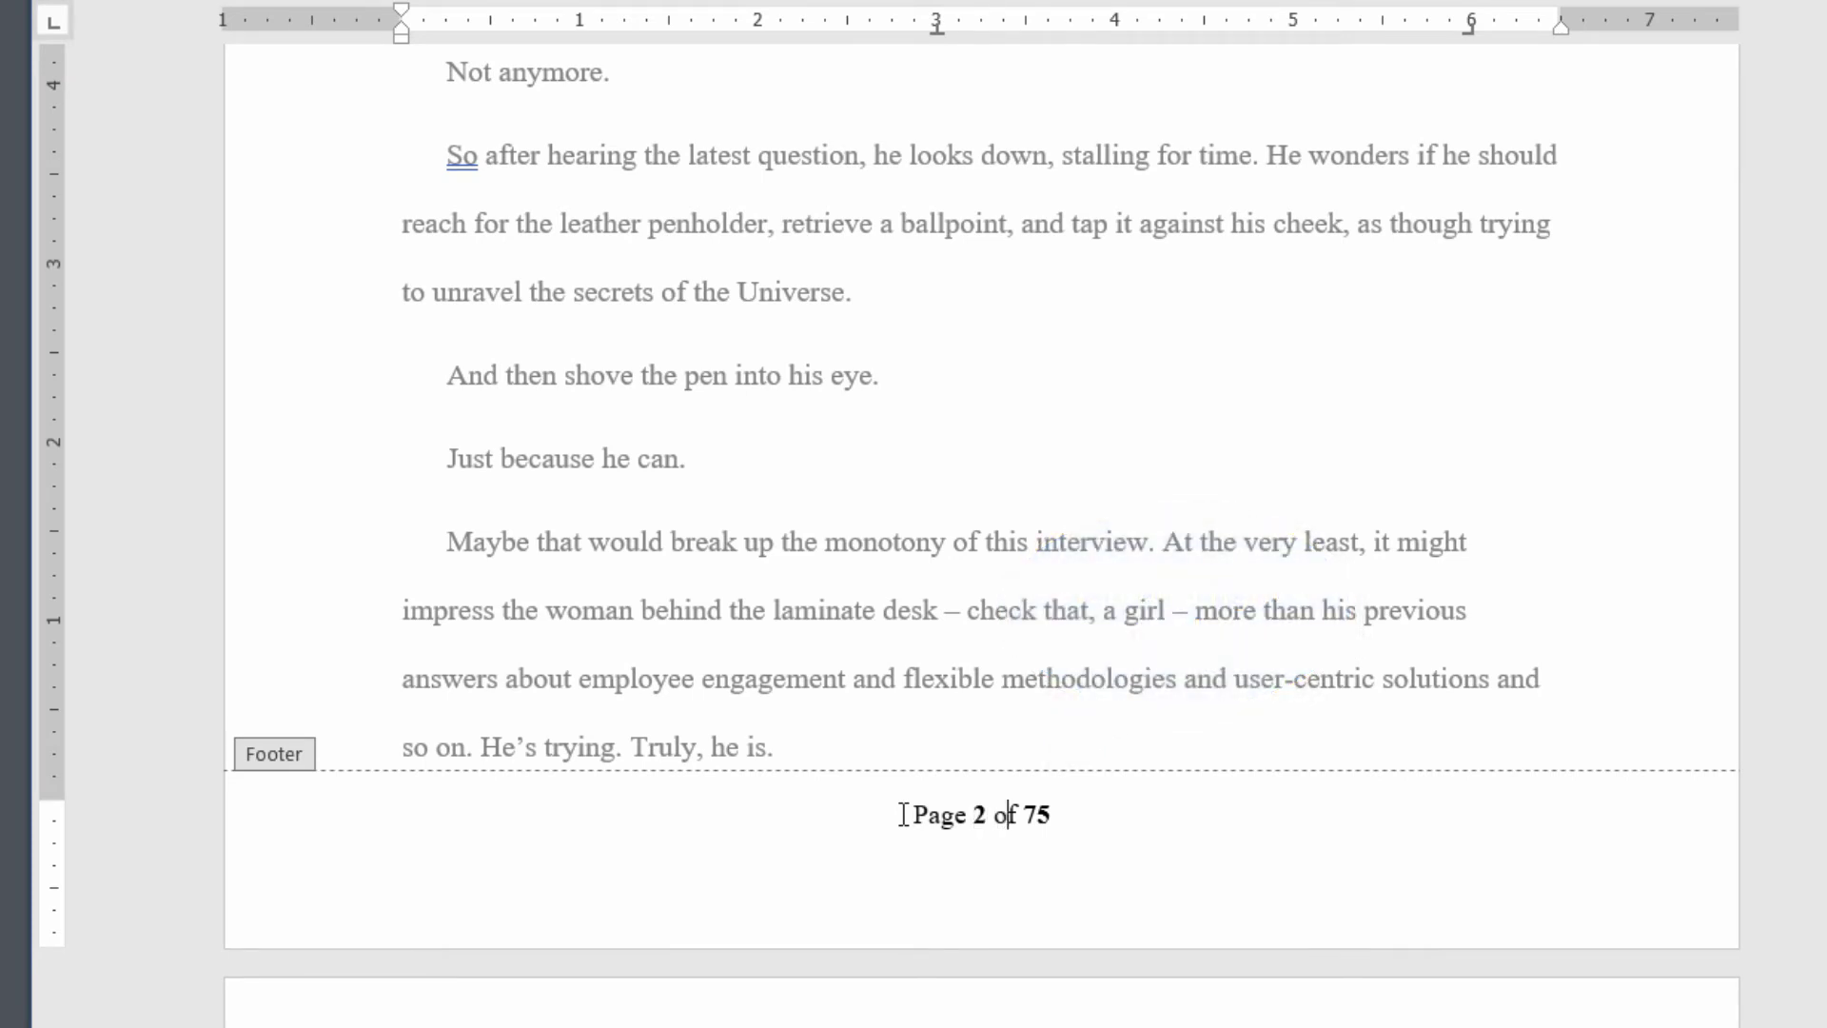
{"action": "key", "text": "Right"}
{"action": "key", "text": "Right"}
{"action": "key", "text": "Right"}
{"action": "key", "text": "Right"}
{"action": "key", "text": "Left"}
{"action": "key", "text": "Right"}
{"action": "key", "text": "Left"}
{"action": "key", "text": "Left"}
{"action": "key", "text": "Left"}
{"action": "key", "text": "Right"}
{"action": "key", "text": "Left"}
{"action": "key", "text": "Left"}
{"action": "key", "text": "Left"}
{"action": "key", "text": "Left"}
{"action": "key", "text": "Left"}
{"action": "key", "text": "Left"}
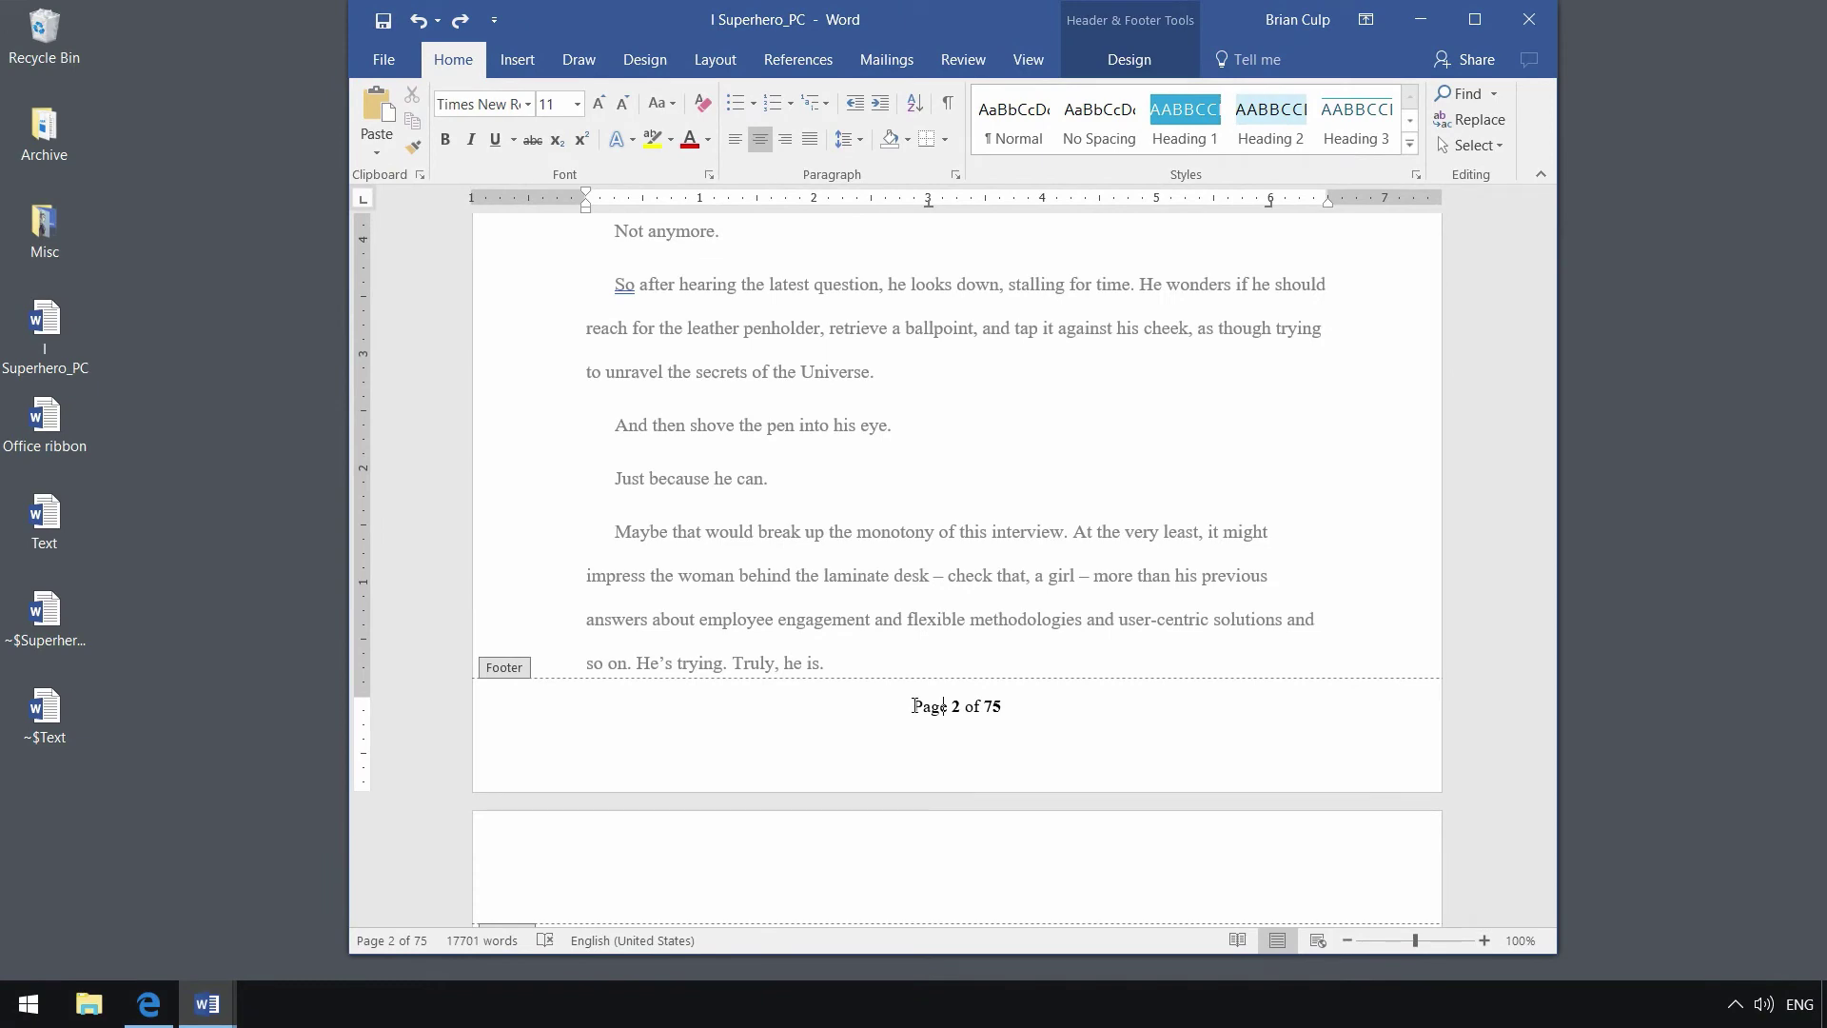
Step: Close Header and Footer to return to page 2's body text
{"action": "left_click", "coordinate": [1129, 59]}
{"action": "left_click", "coordinate": [1381, 134]}
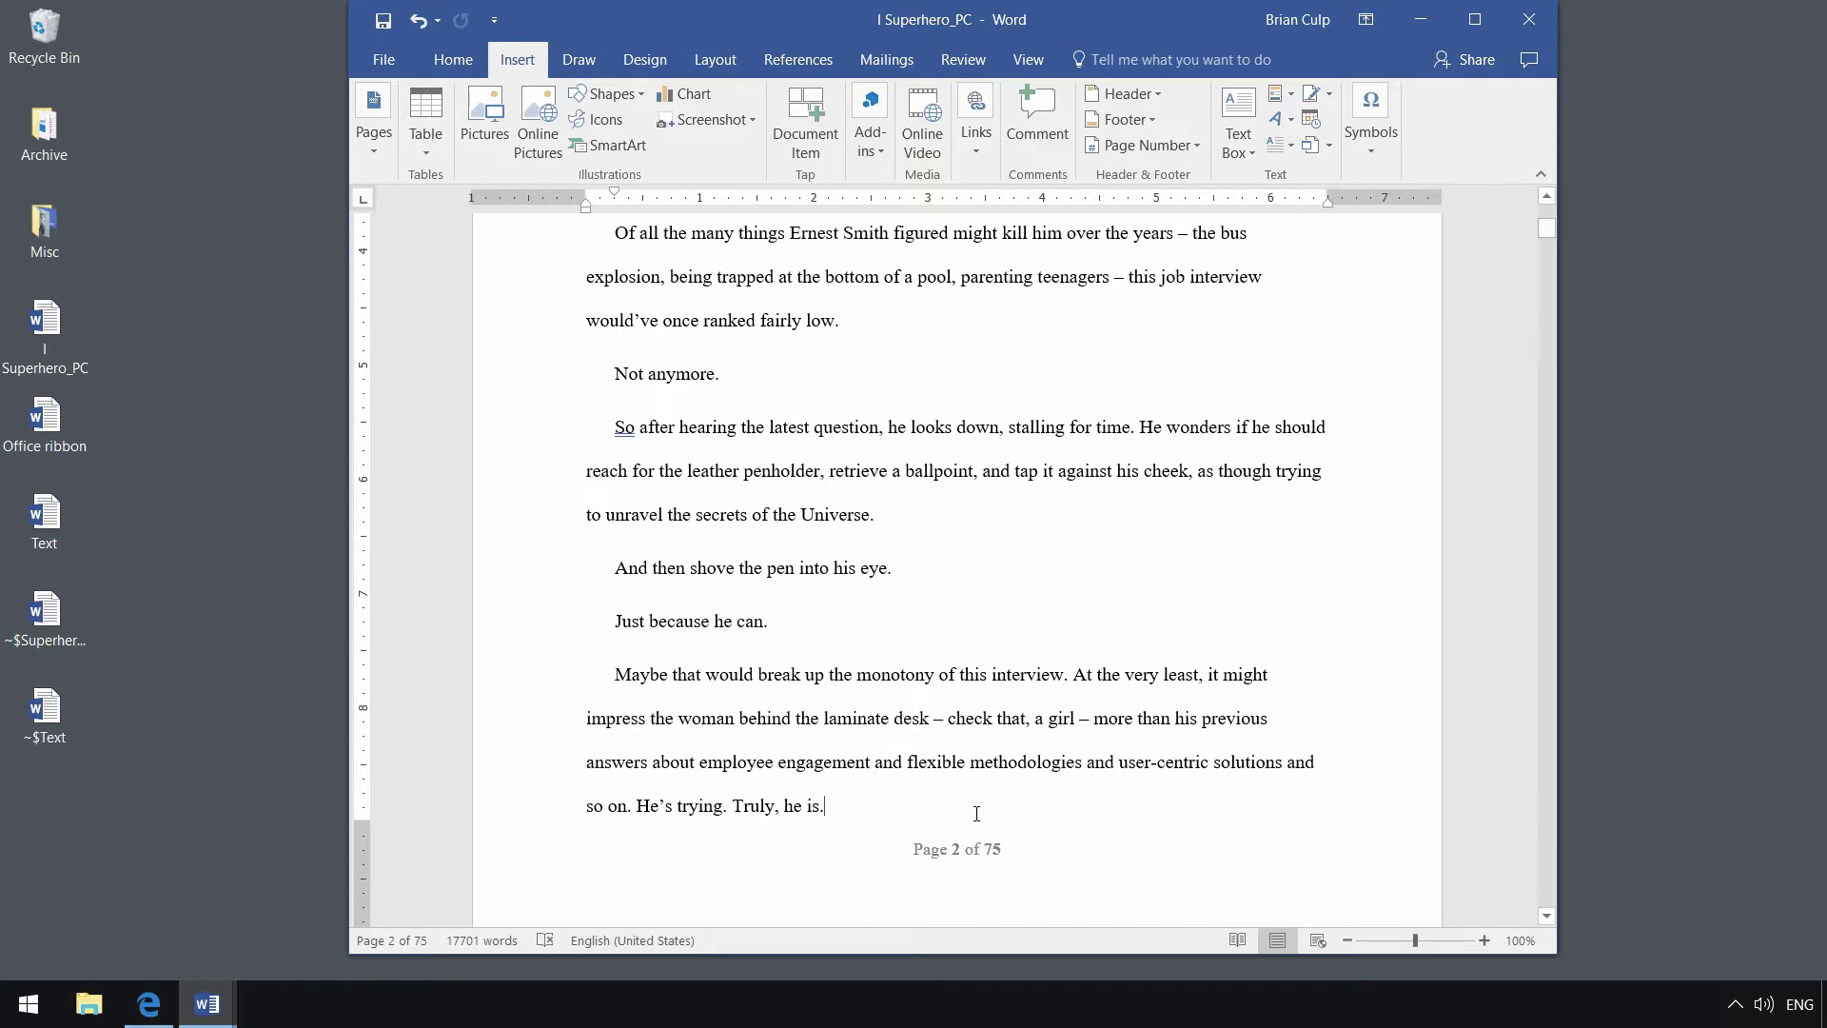
Step: Replace the footer with Plain Number 2, a centred '2', and select that number
{"action": "left_click", "coordinate": [1123, 144]}
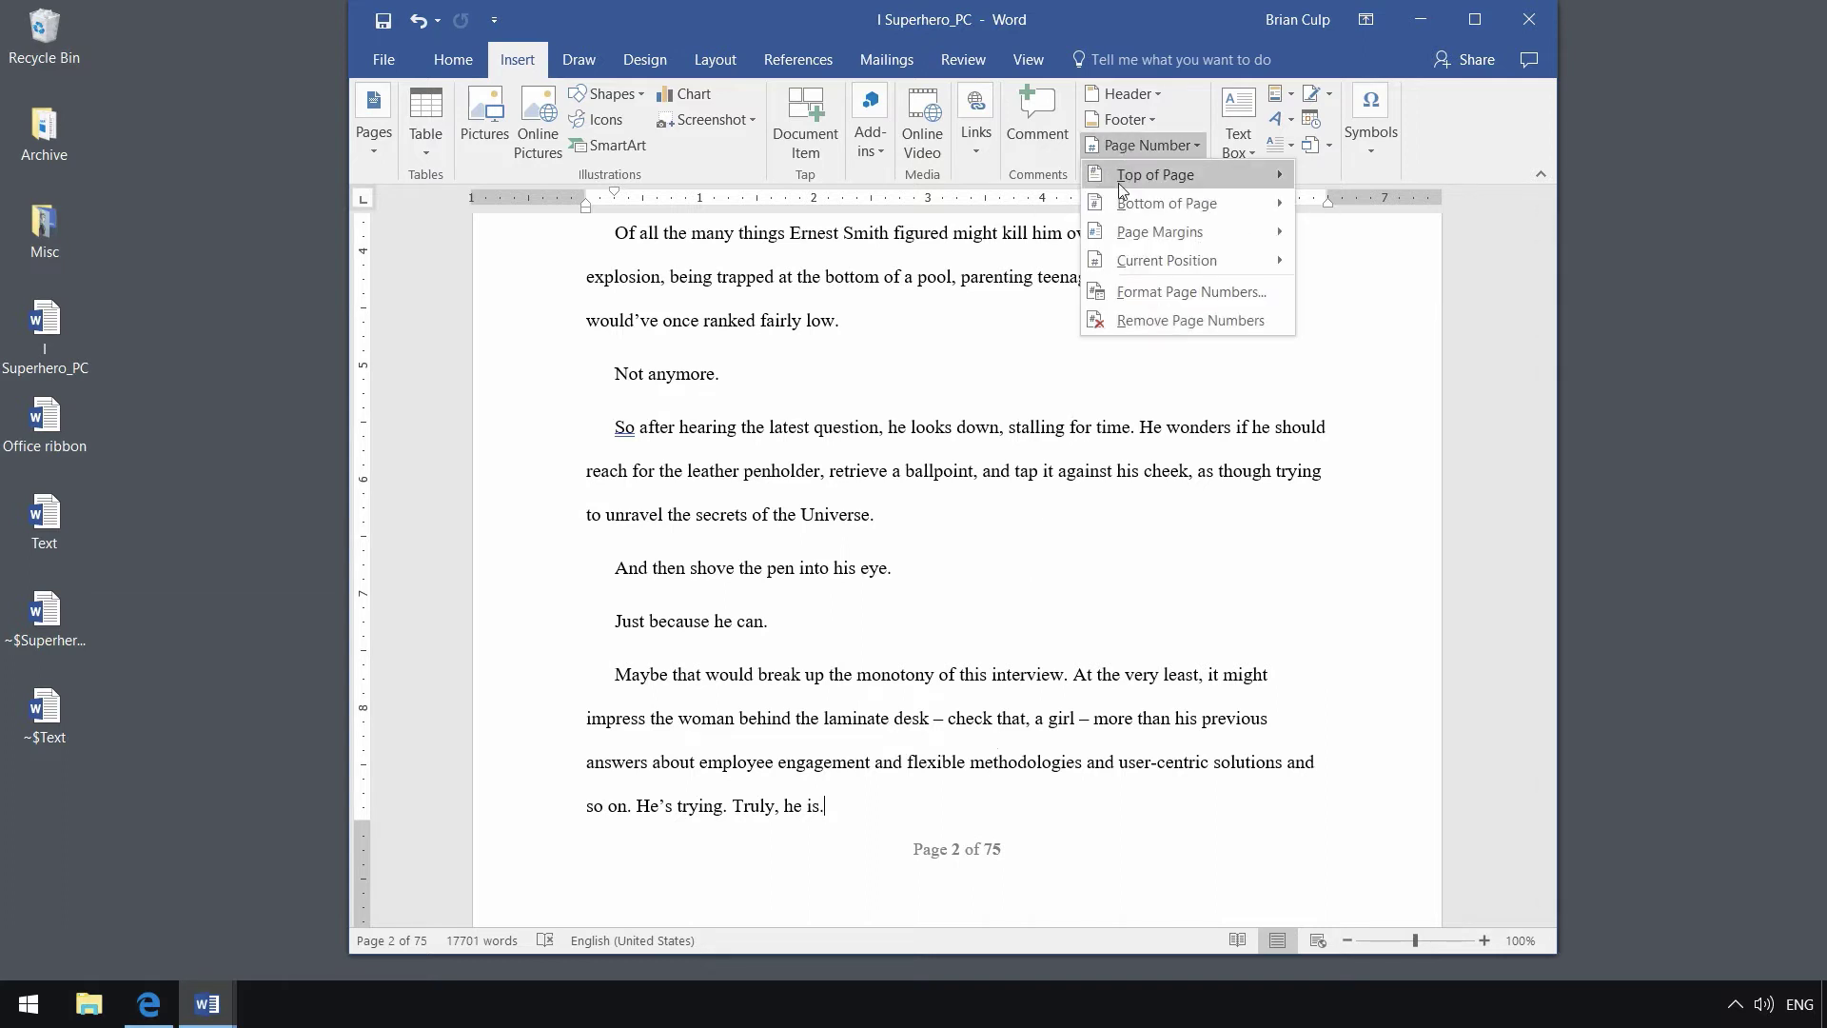
{"action": "mouse_move", "coordinate": [1123, 209]}
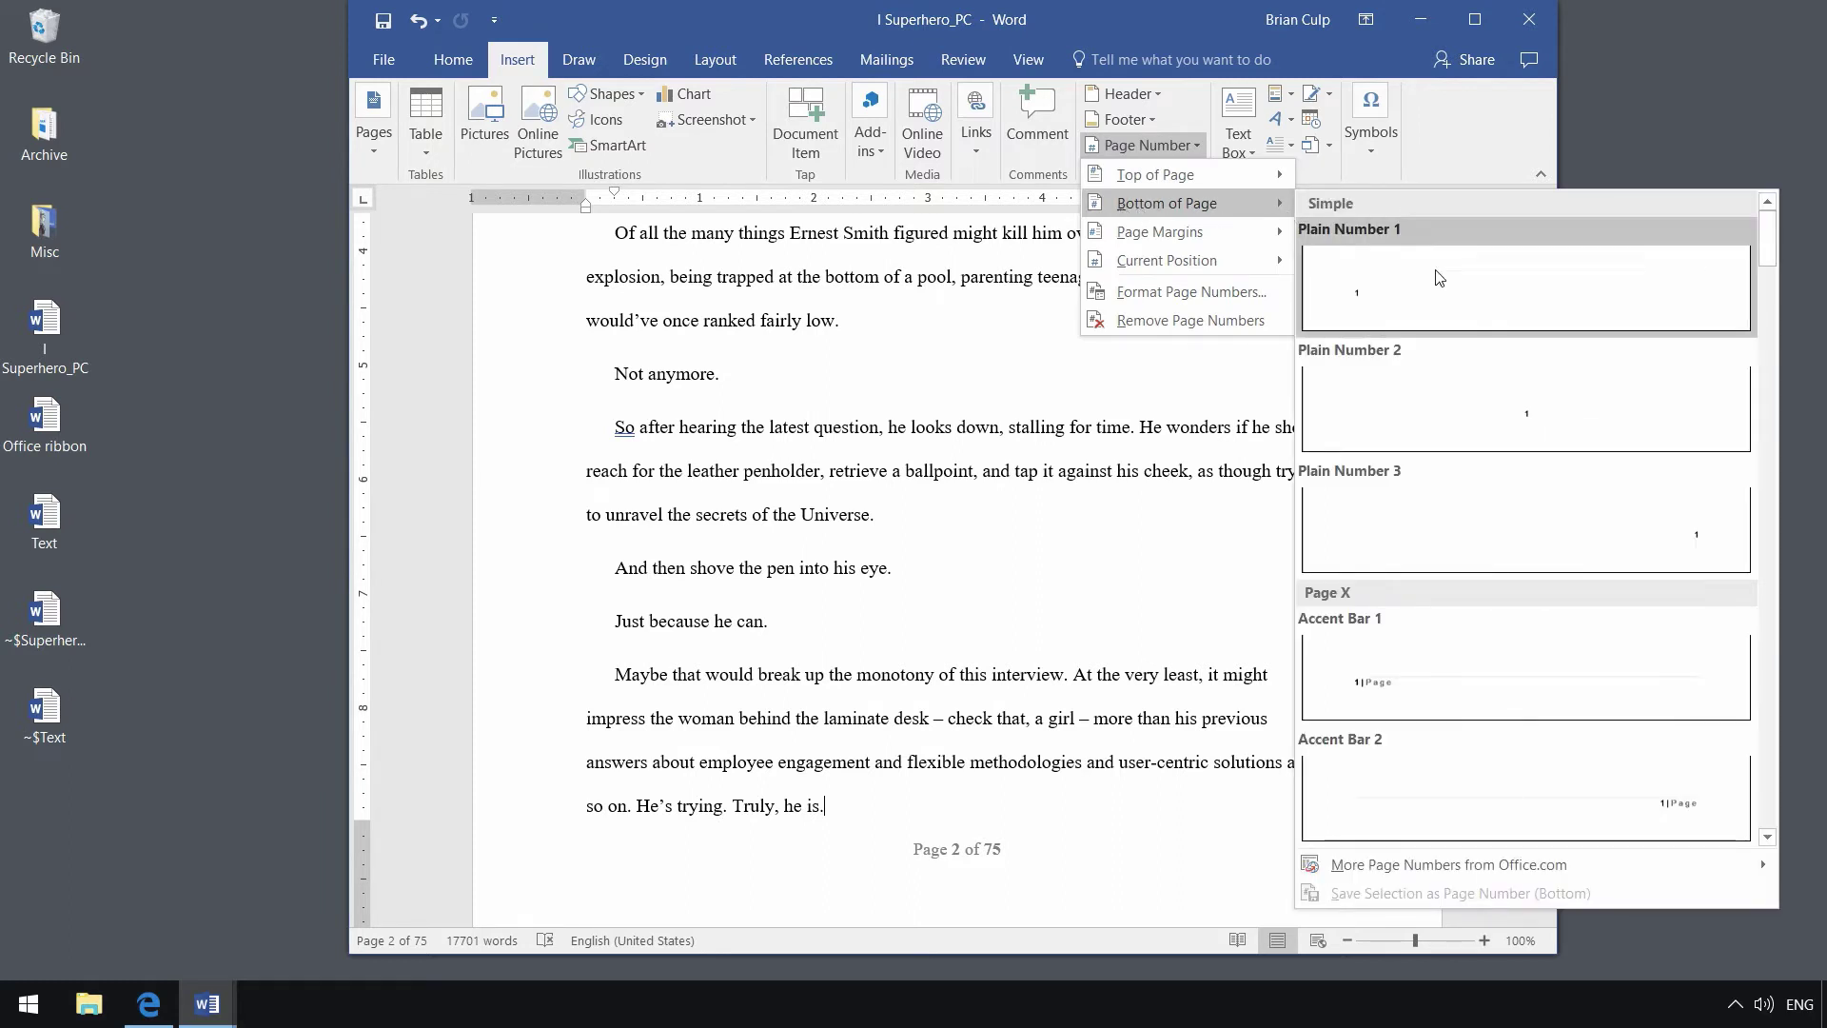
{"action": "left_click", "coordinate": [1433, 428]}
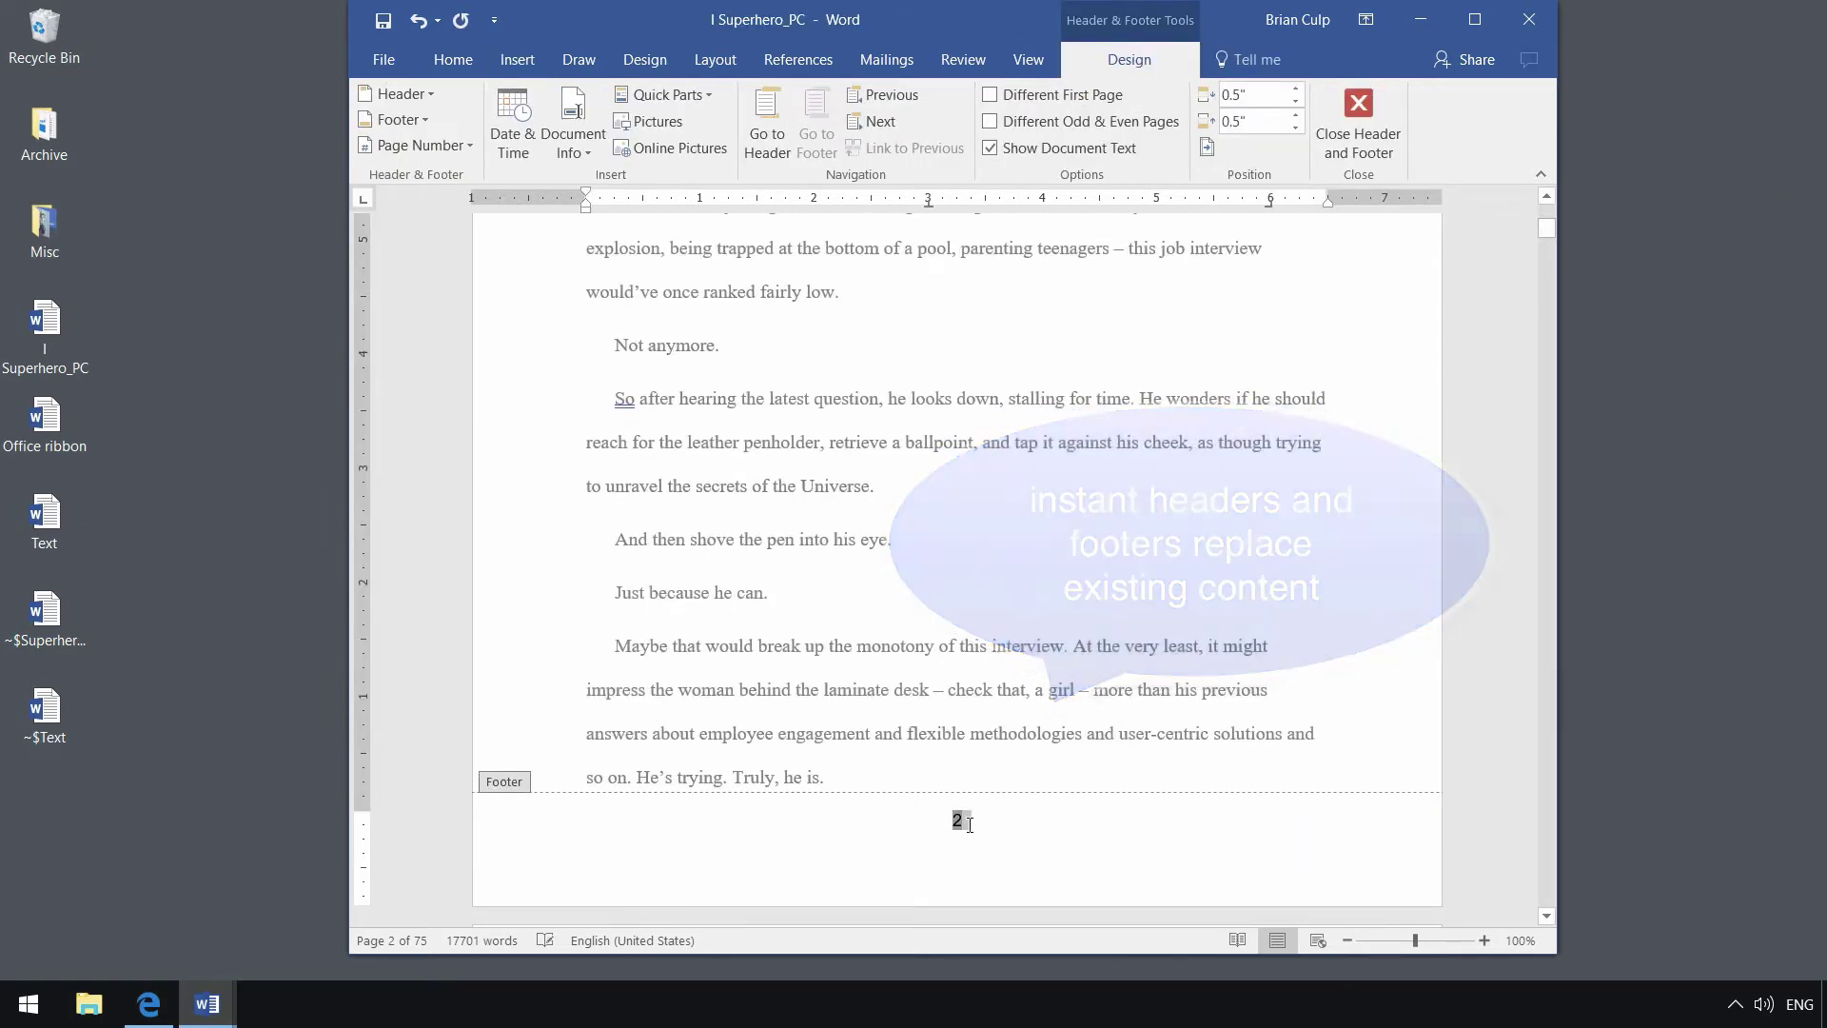
{"action": "double_click", "coordinate": [965, 822]}
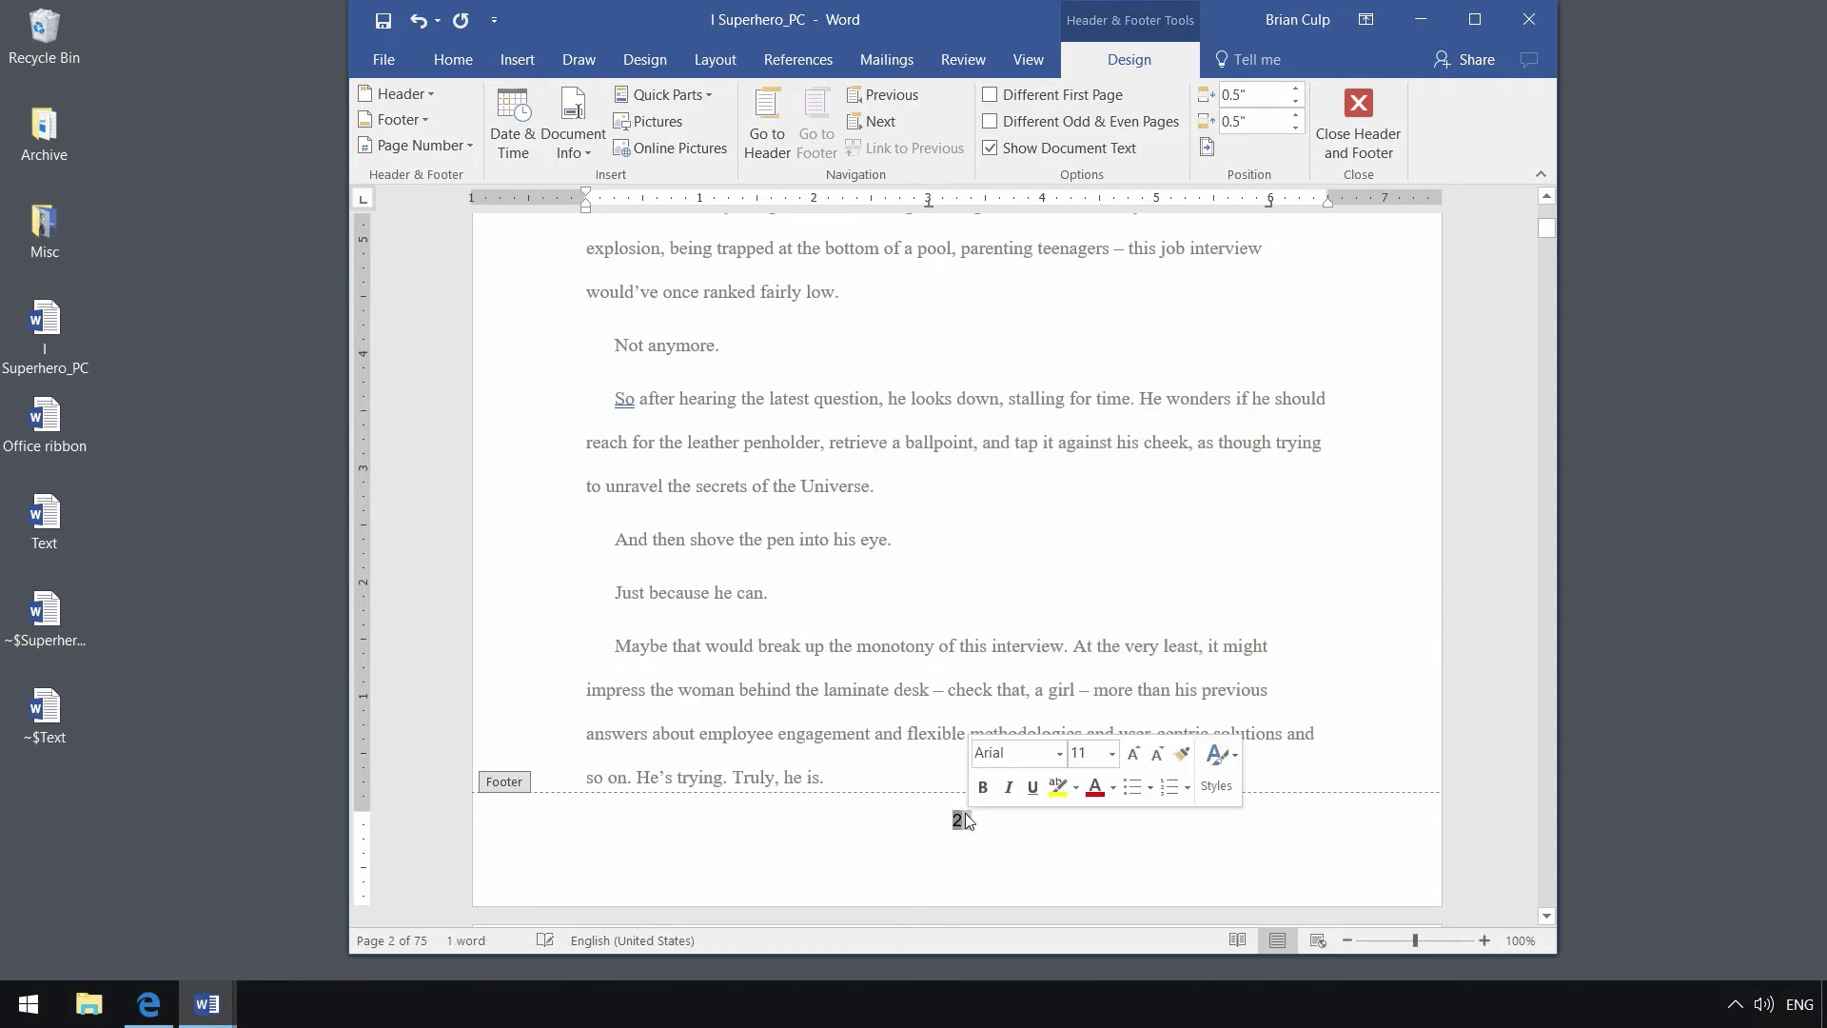
Step: Set the footer page number '2' in Times New Roman
{"action": "left_click", "coordinate": [1060, 754]}
{"action": "left_click", "coordinate": [1066, 173]}
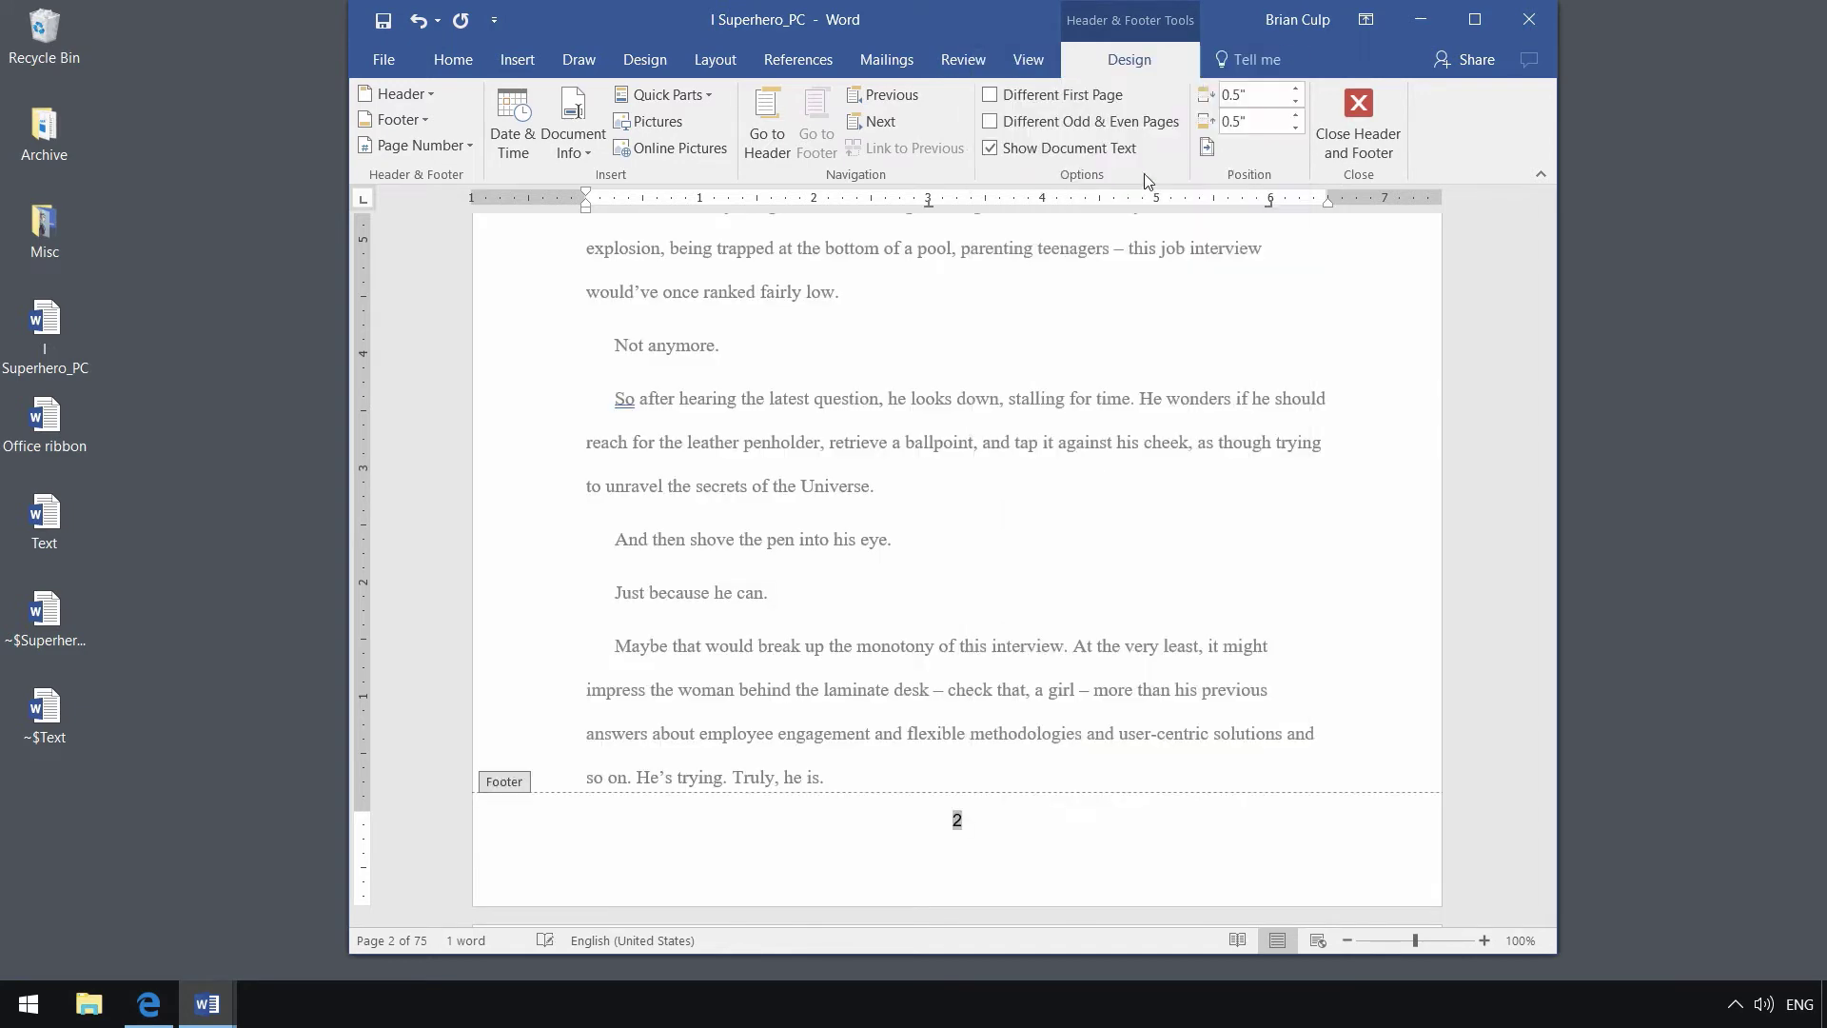
{"action": "left_click", "coordinate": [1014, 819]}
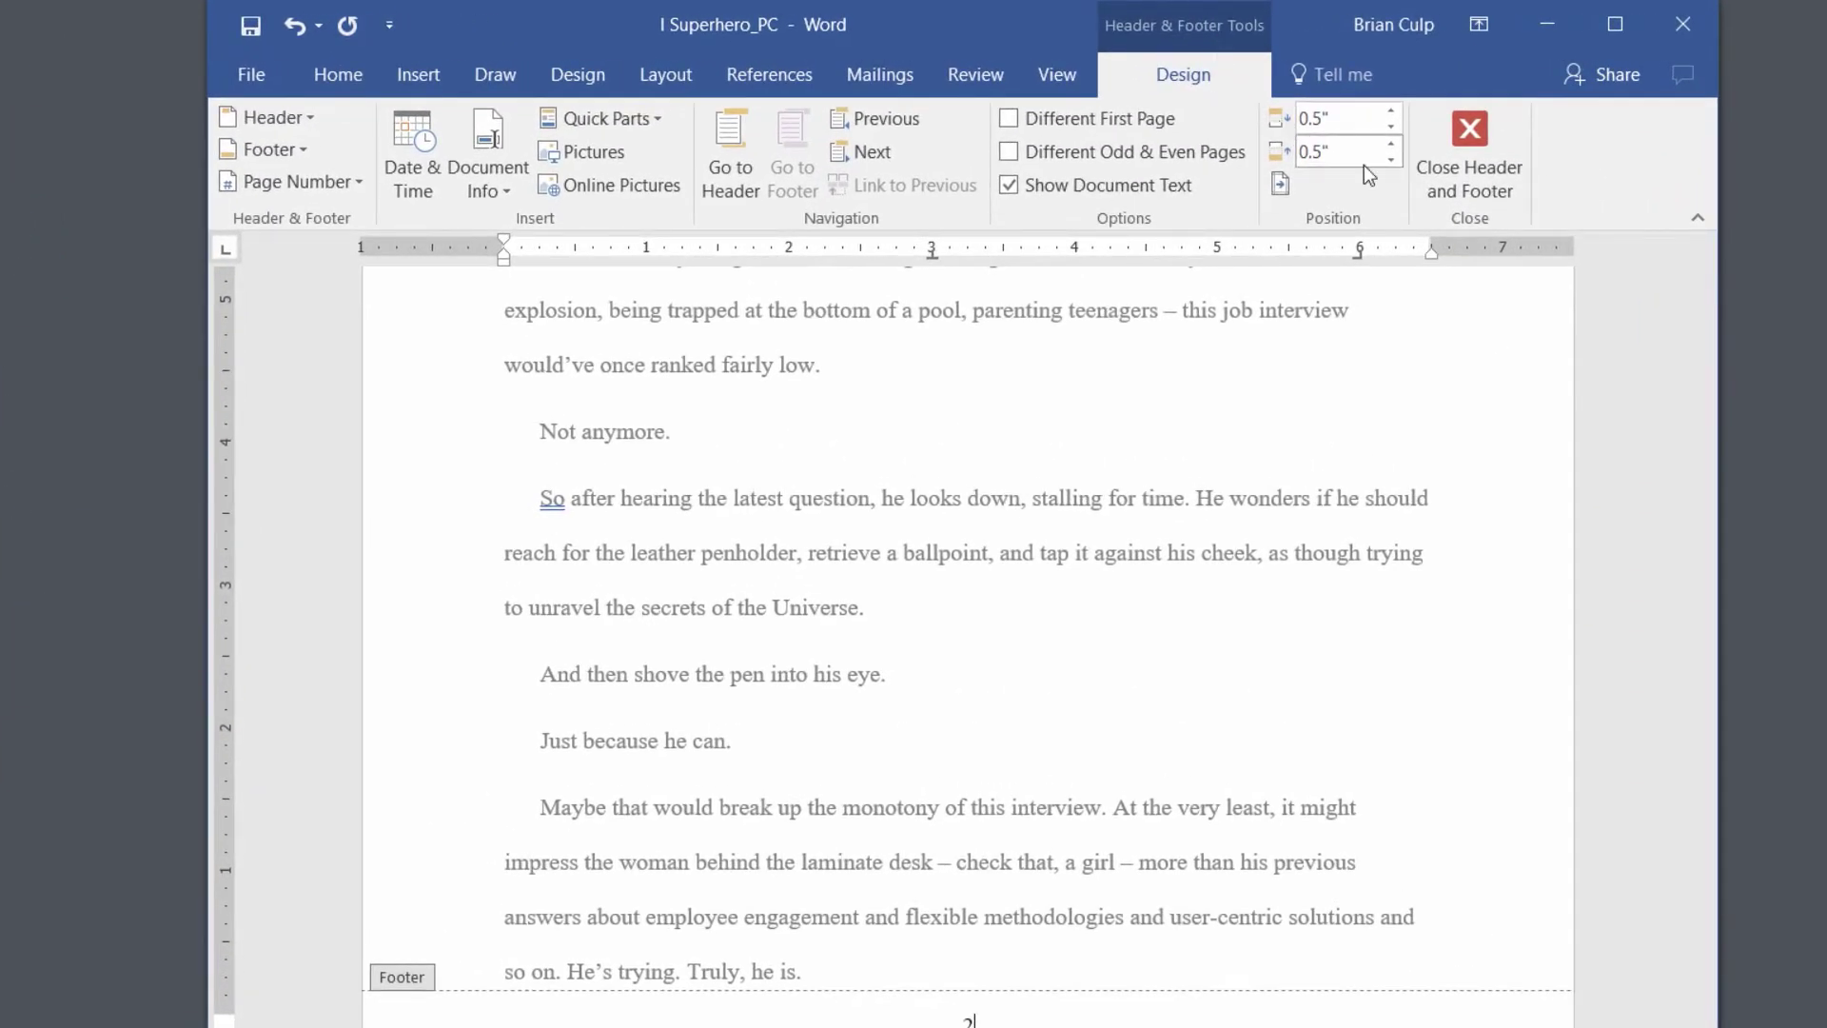
Step: Lower the Footer from Bottom distance to 0.3"
{"action": "left_click", "coordinate": [1395, 162]}
{"action": "left_click", "coordinate": [1395, 161]}
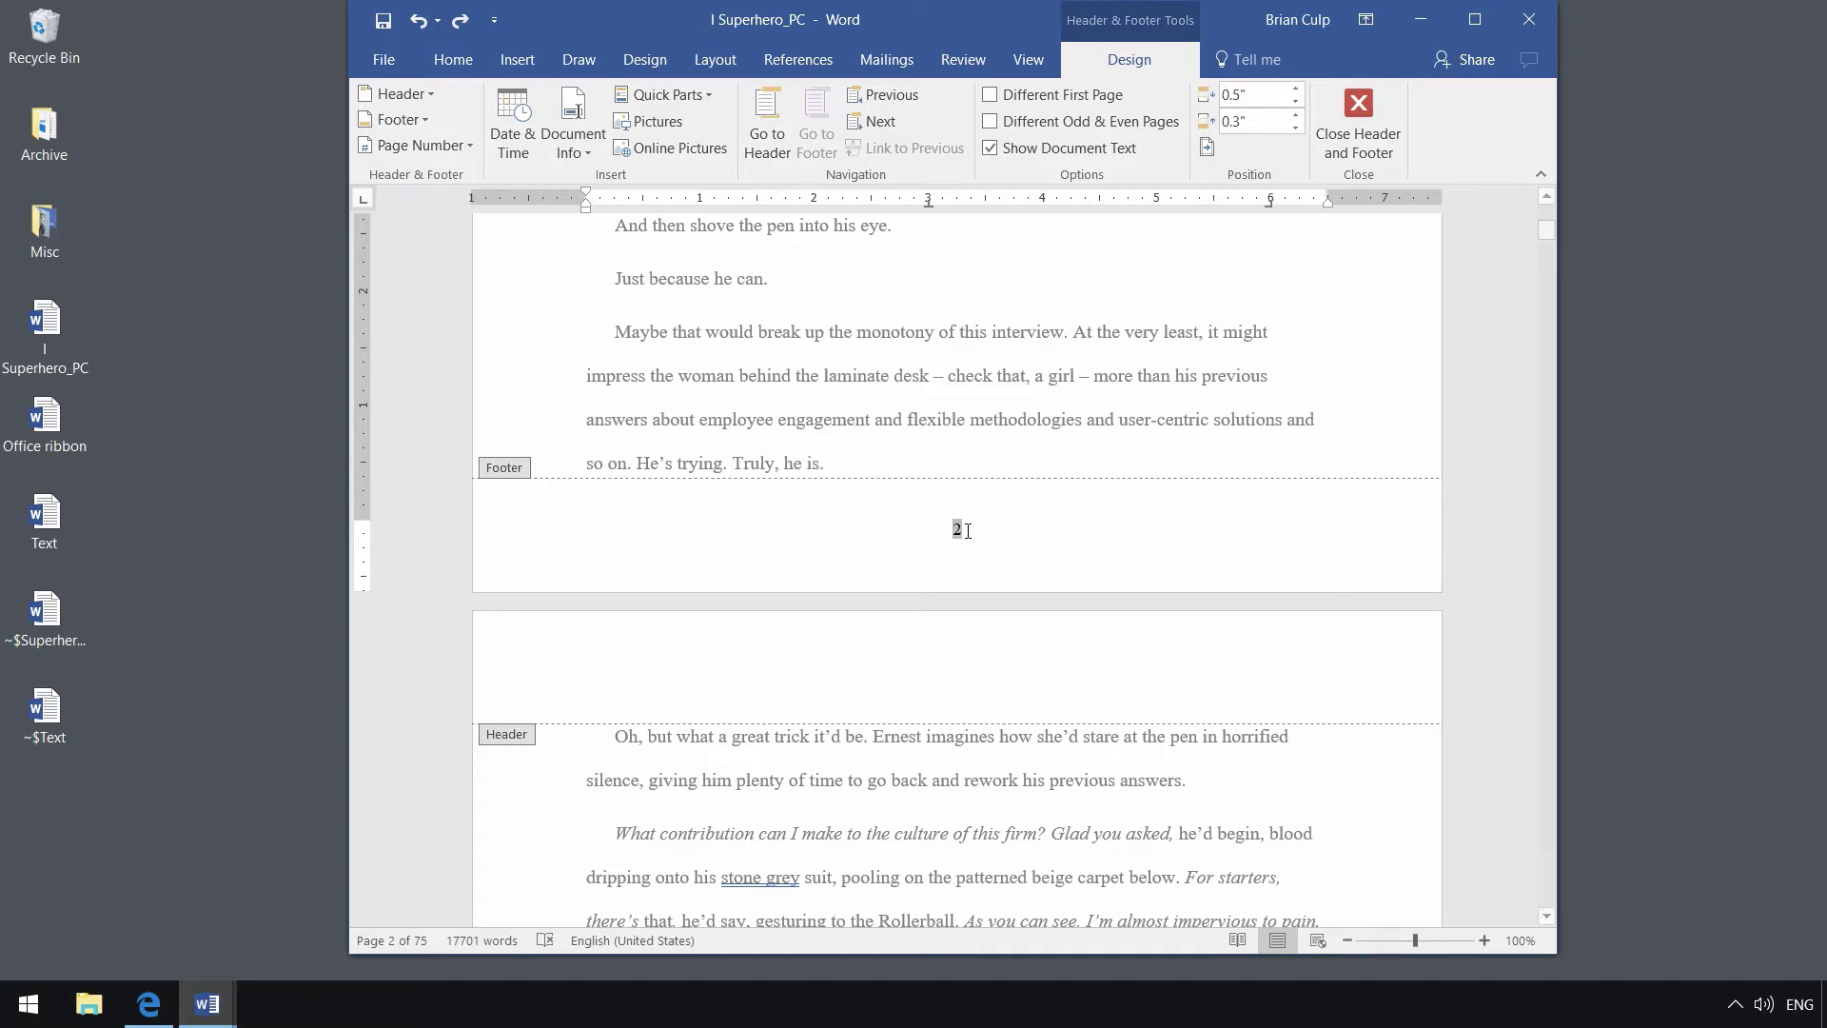
{"action": "left_click", "coordinate": [412, 149]}
{"action": "left_click", "coordinate": [409, 149]}
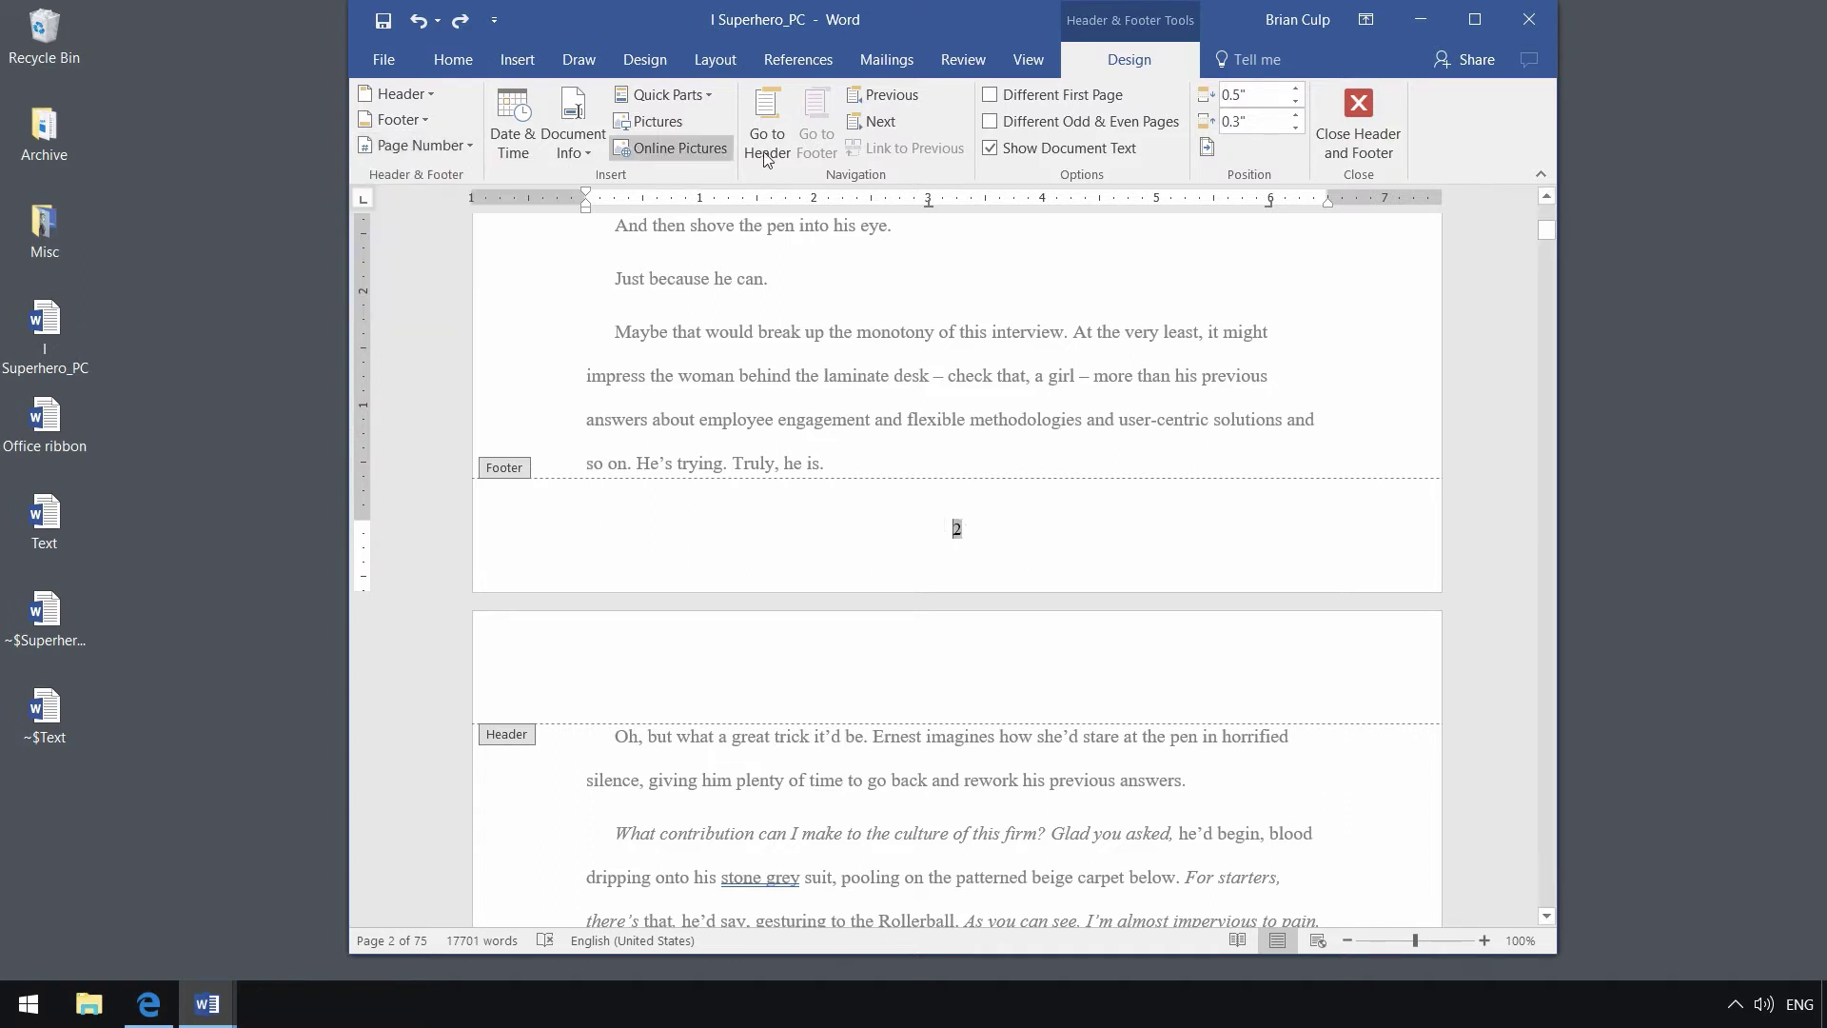
Step: Open Page Number Format and uncheck Include chapter number
{"action": "left_click", "coordinate": [415, 154]}
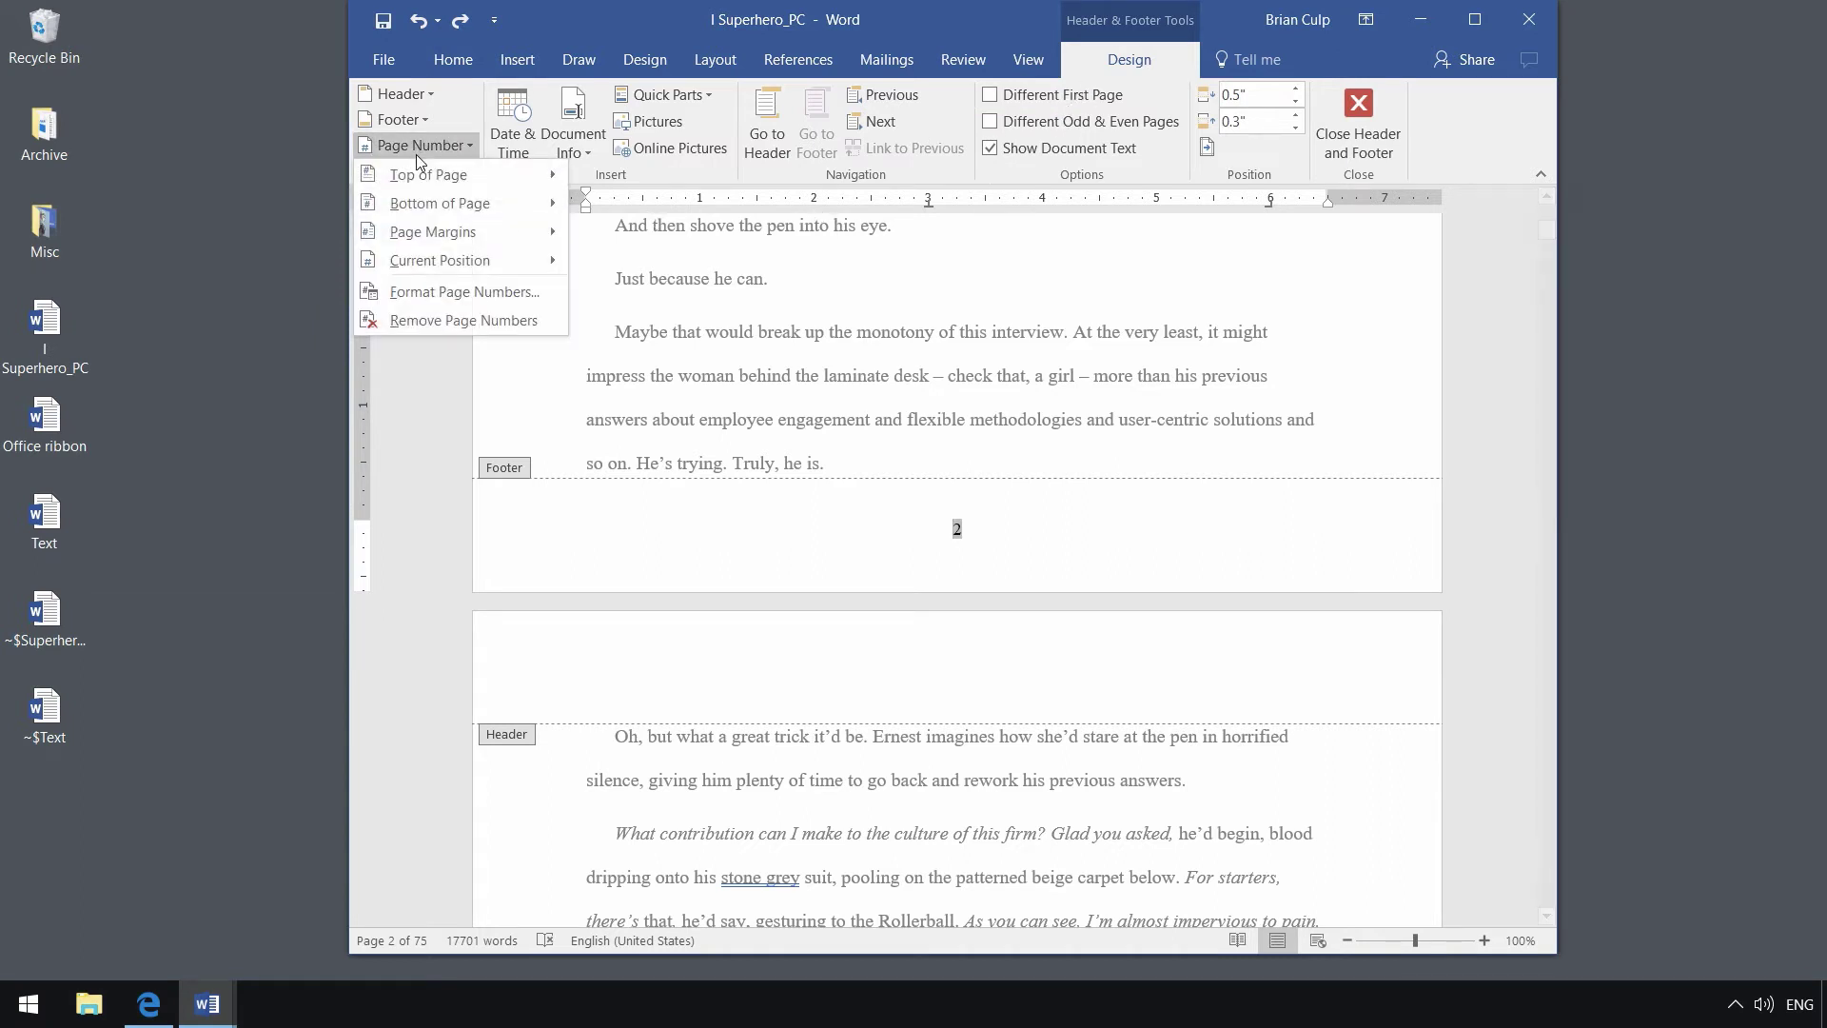
{"action": "left_click", "coordinate": [402, 286]}
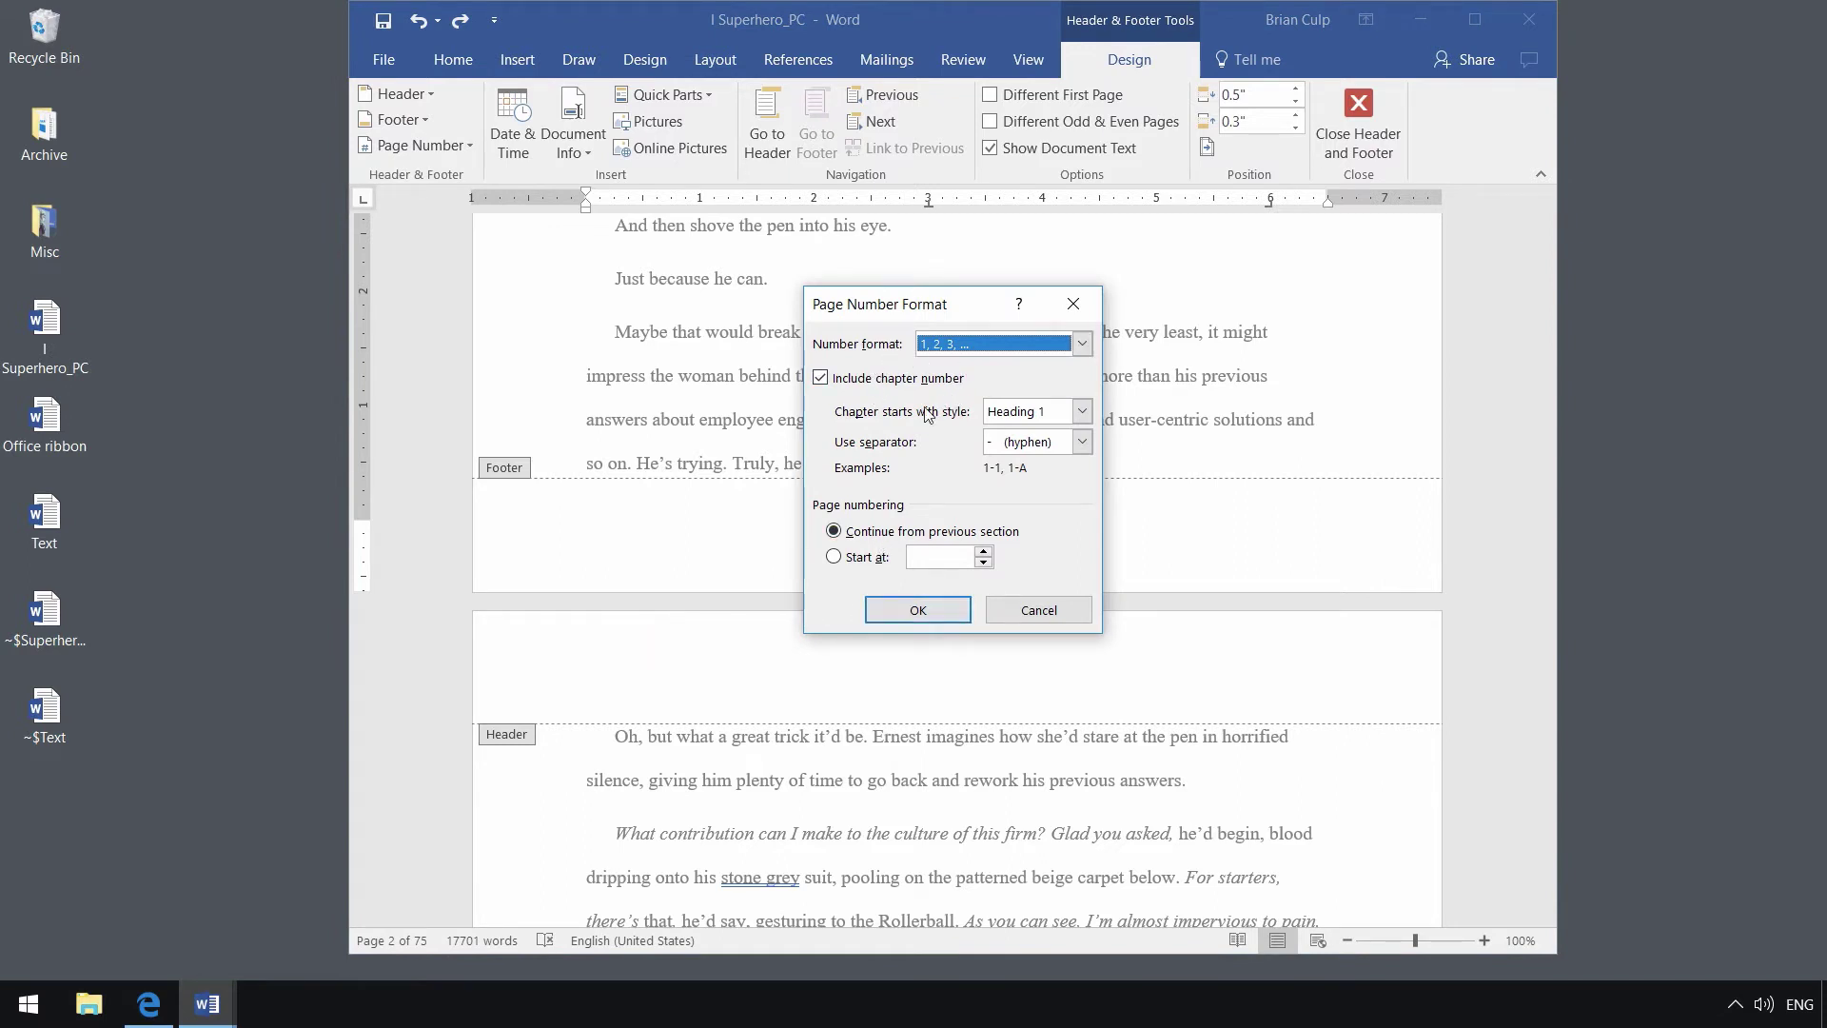
{"action": "left_click", "coordinate": [820, 381]}
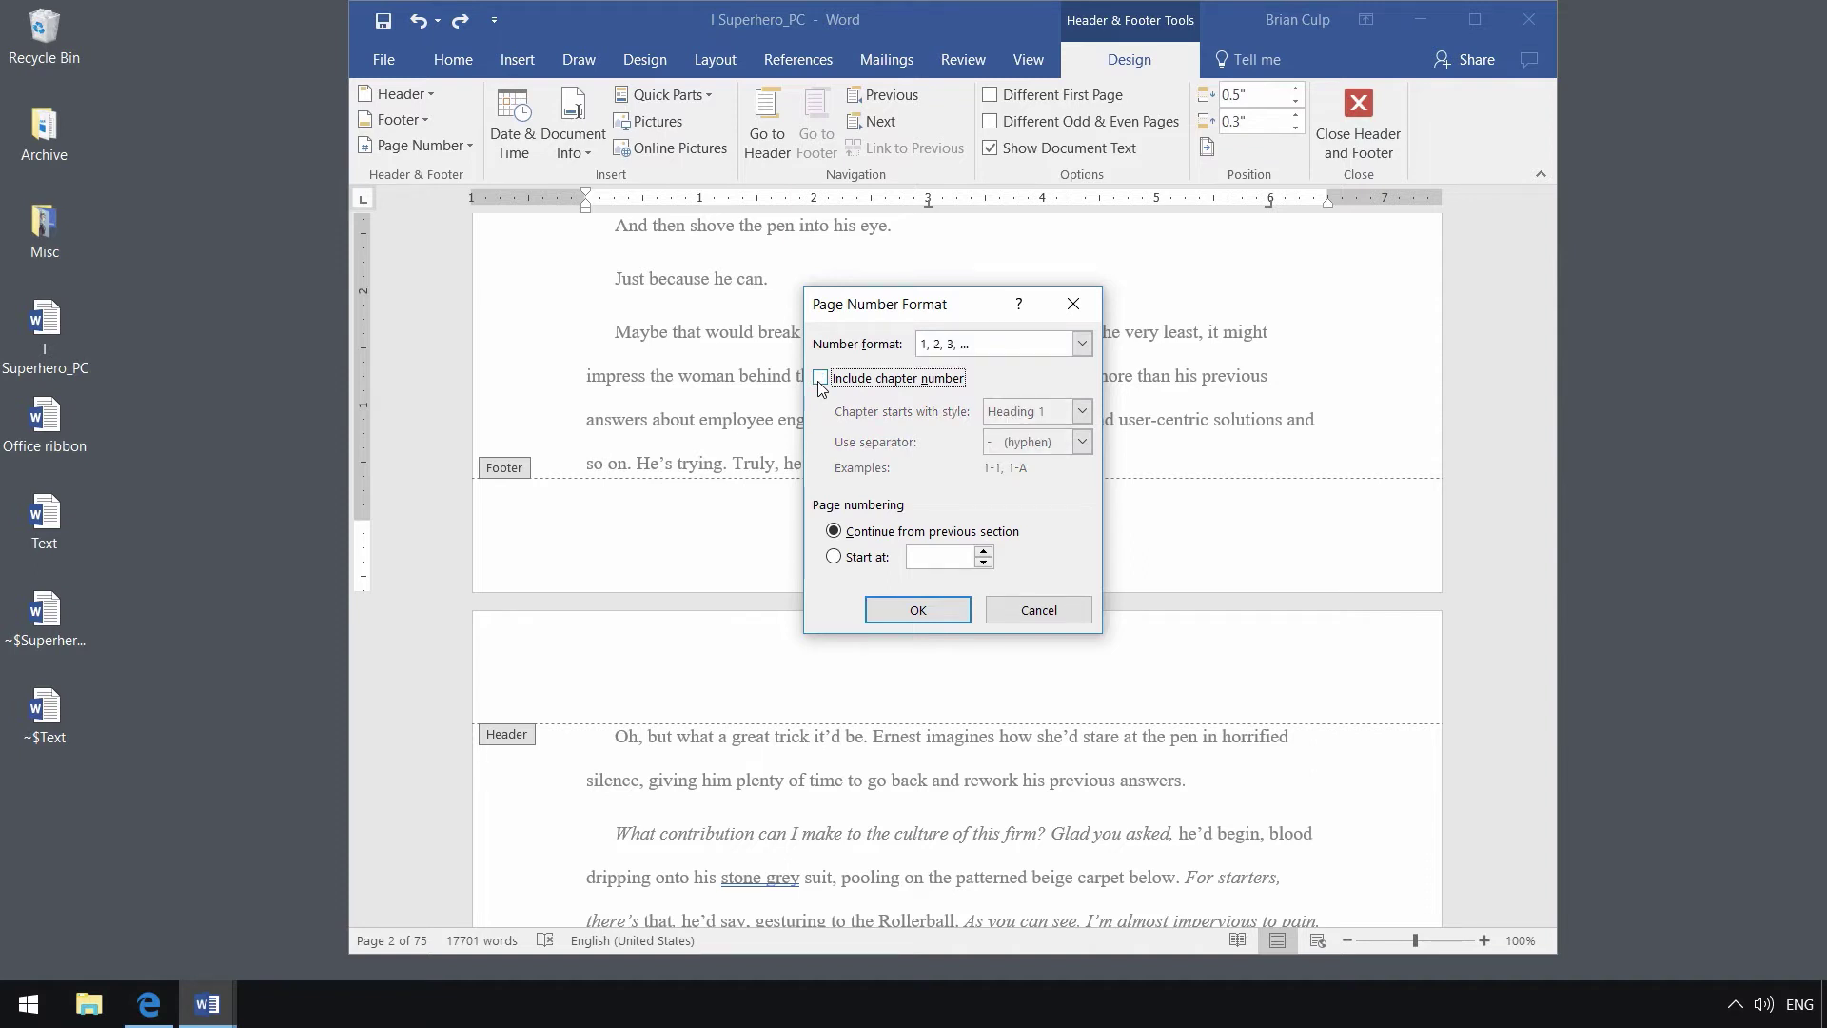
Step: Set the number format to lowercase Roman numerals (i, ii, iii) so page 3 reads 'iii'
{"action": "left_click", "coordinate": [981, 346]}
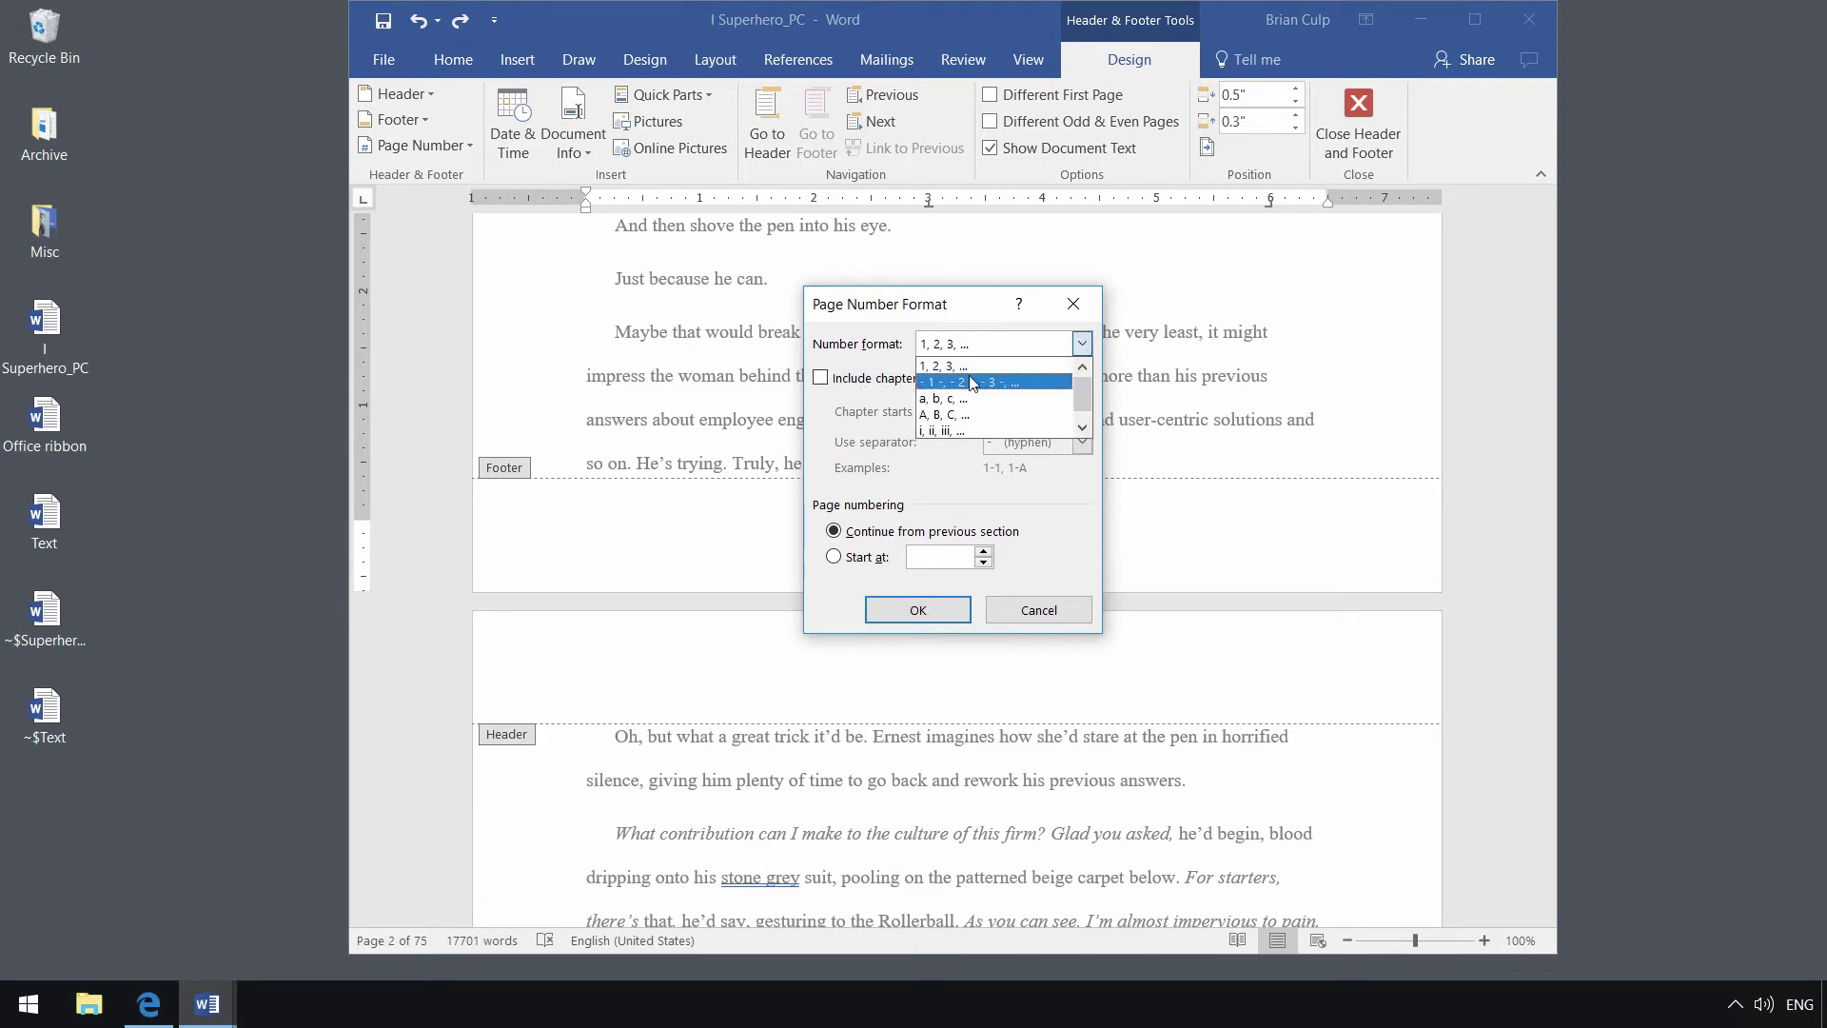
{"action": "left_click", "coordinate": [969, 400]}
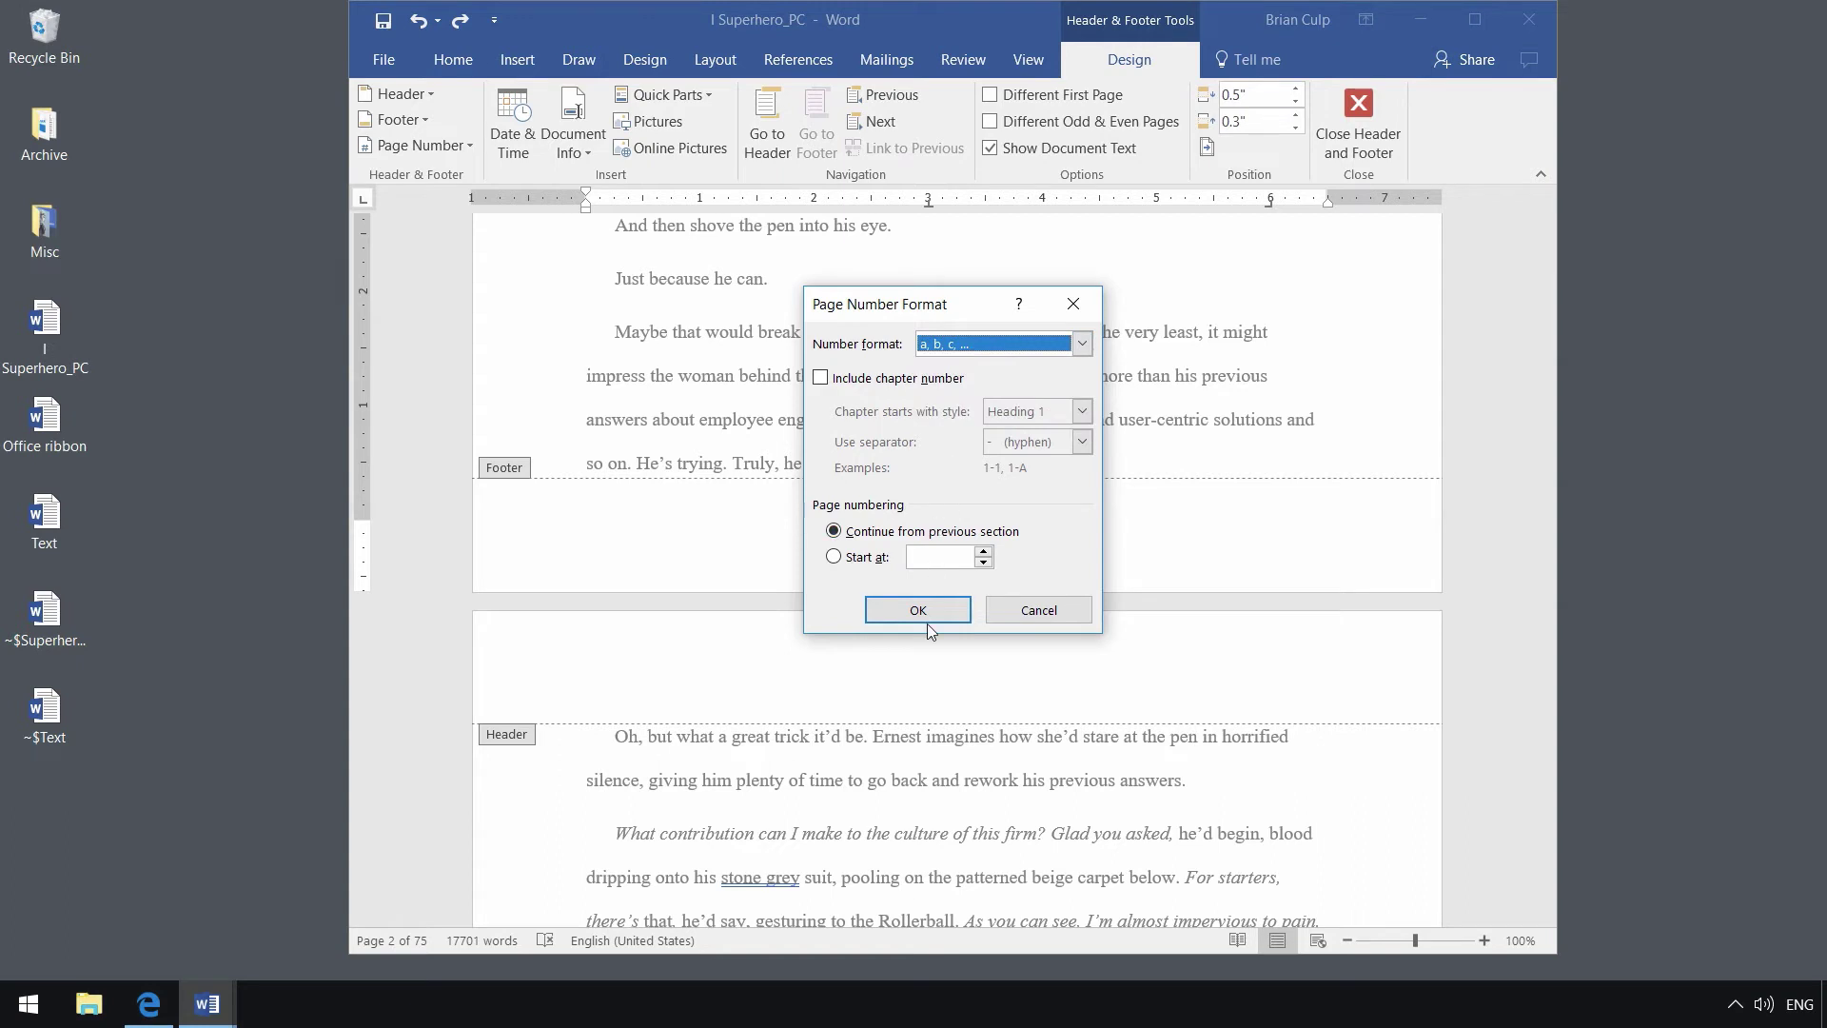
{"action": "left_click", "coordinate": [1082, 344]}
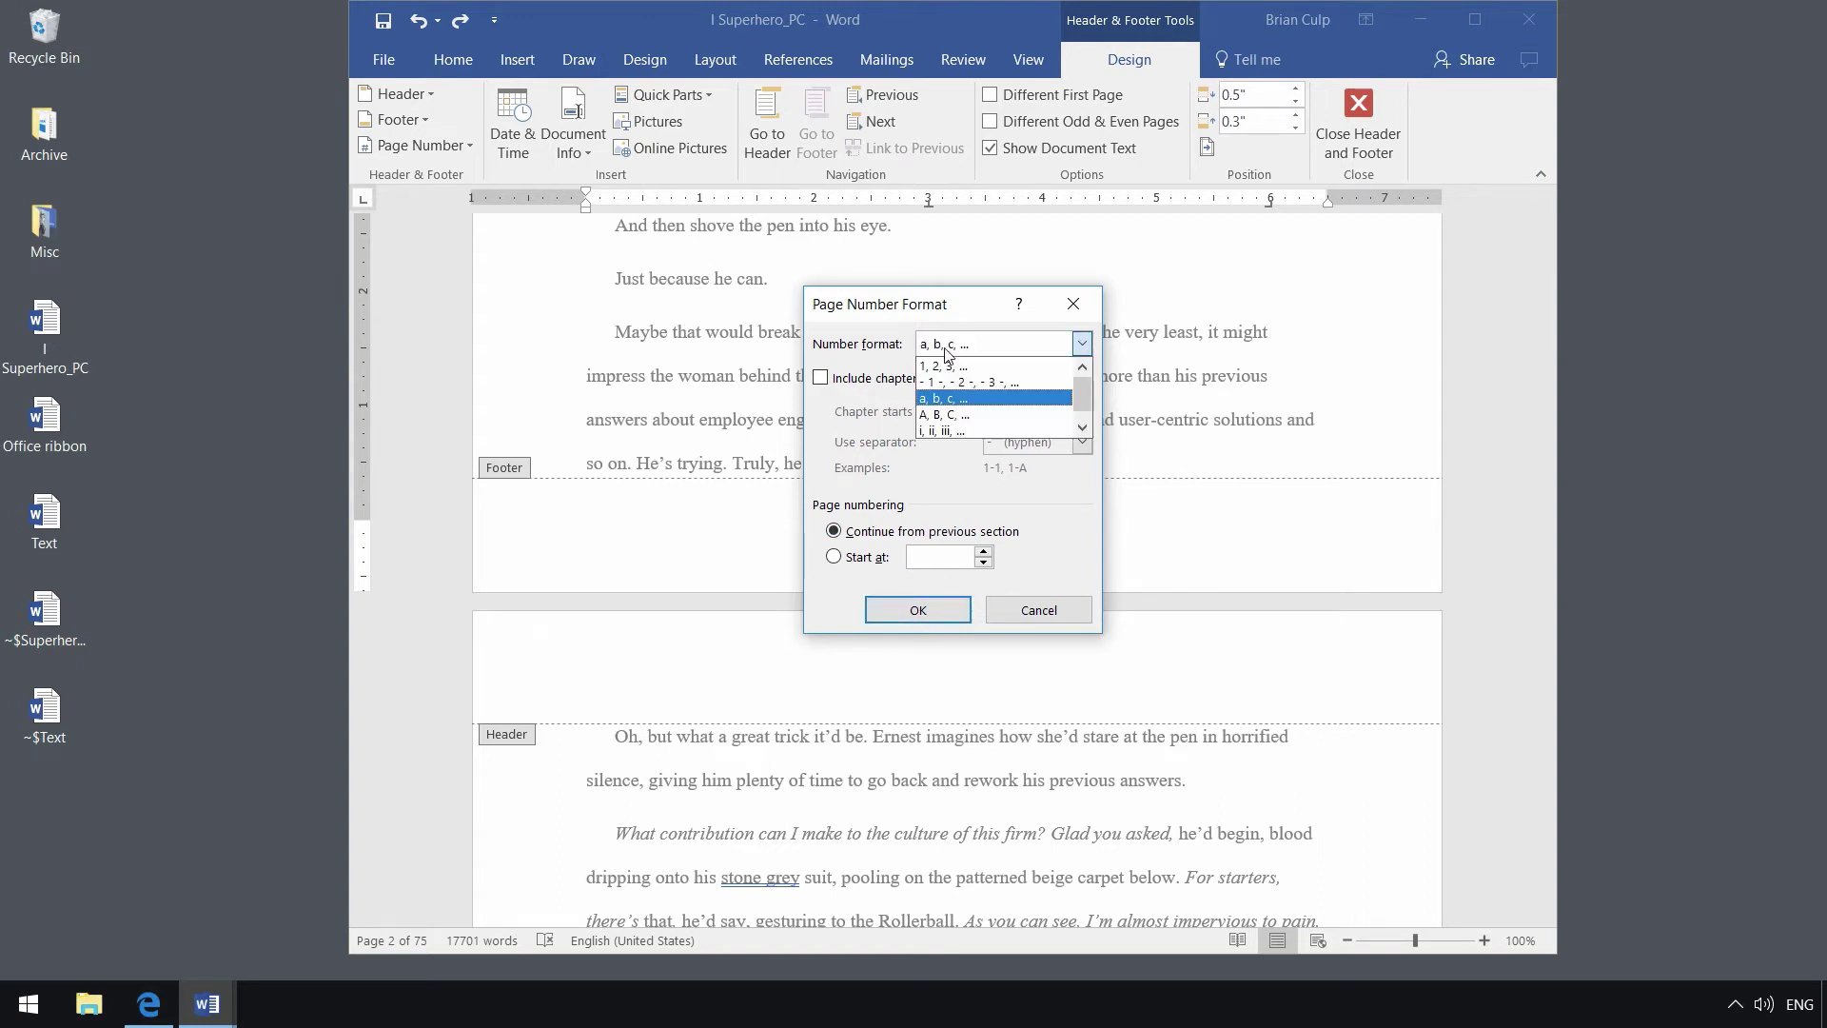
{"action": "left_click_drag", "start_coordinate": [1082, 403], "coordinate": [1081, 419]}
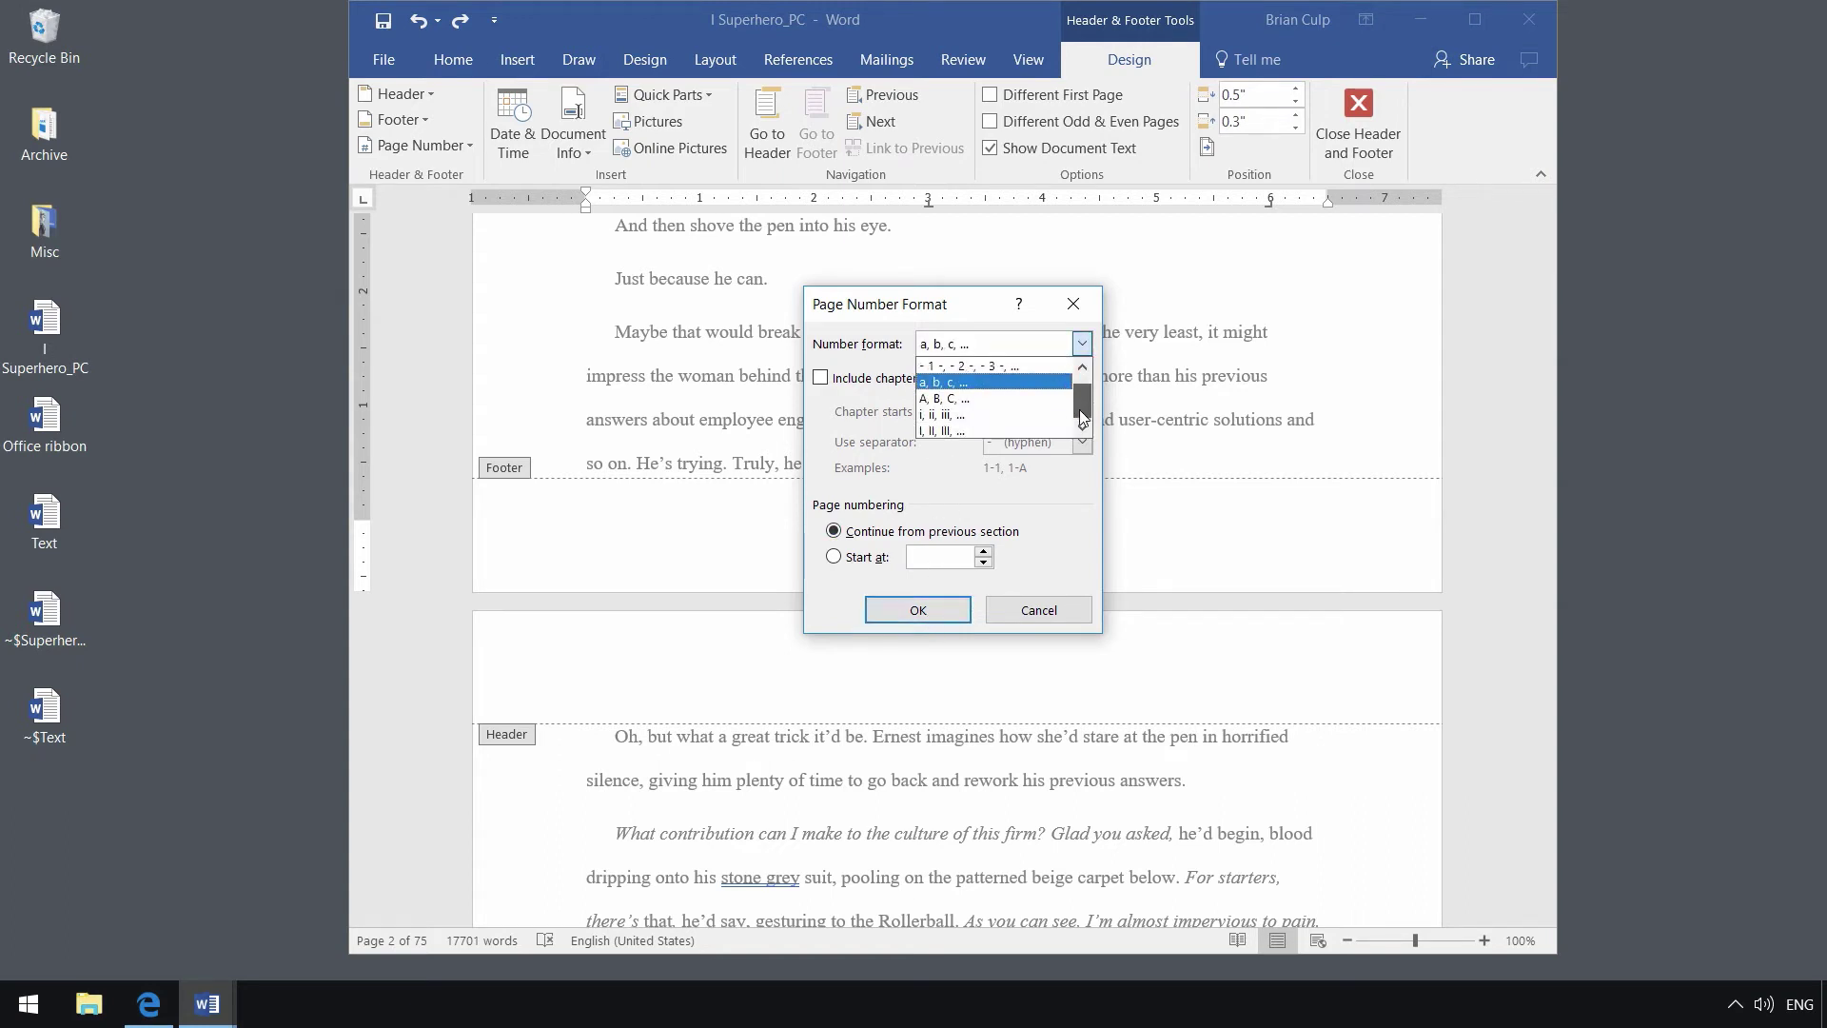
{"action": "left_click", "coordinate": [962, 414]}
{"action": "left_click", "coordinate": [956, 610]}
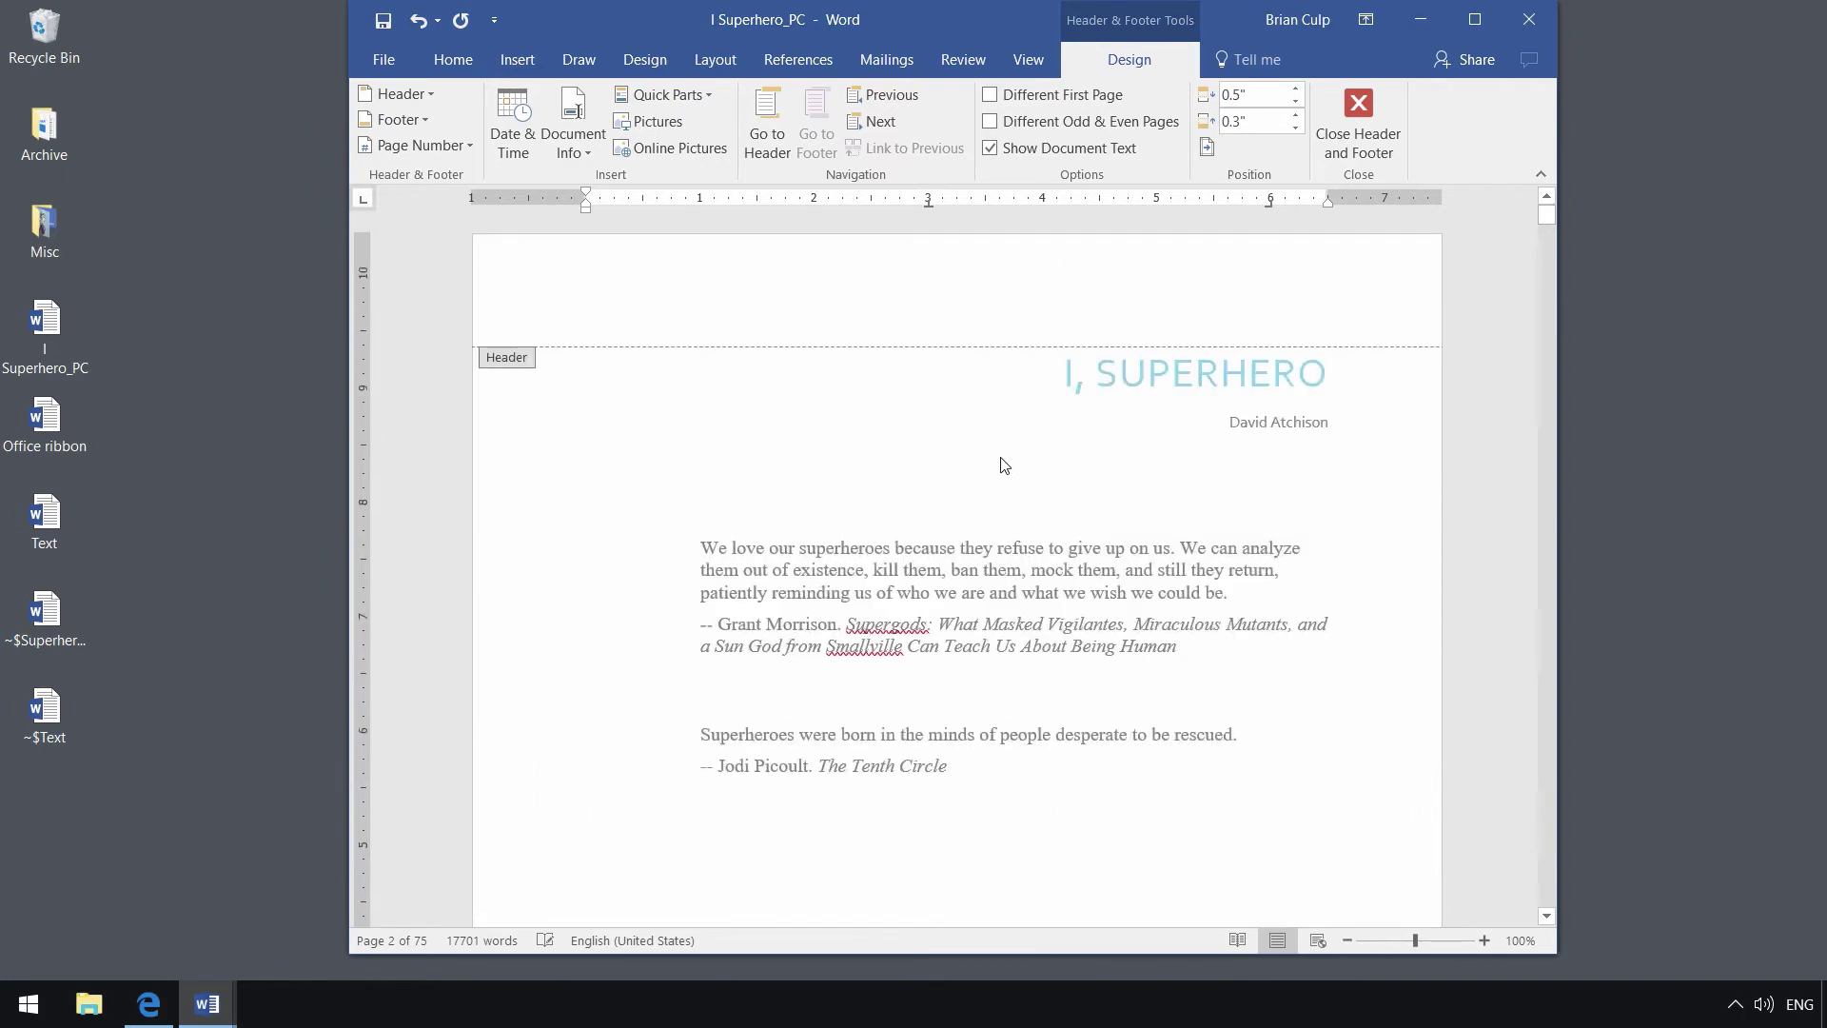
{"action": "scroll", "coordinate": [983, 371], "scroll_direction": "down", "scroll_amount": 20}
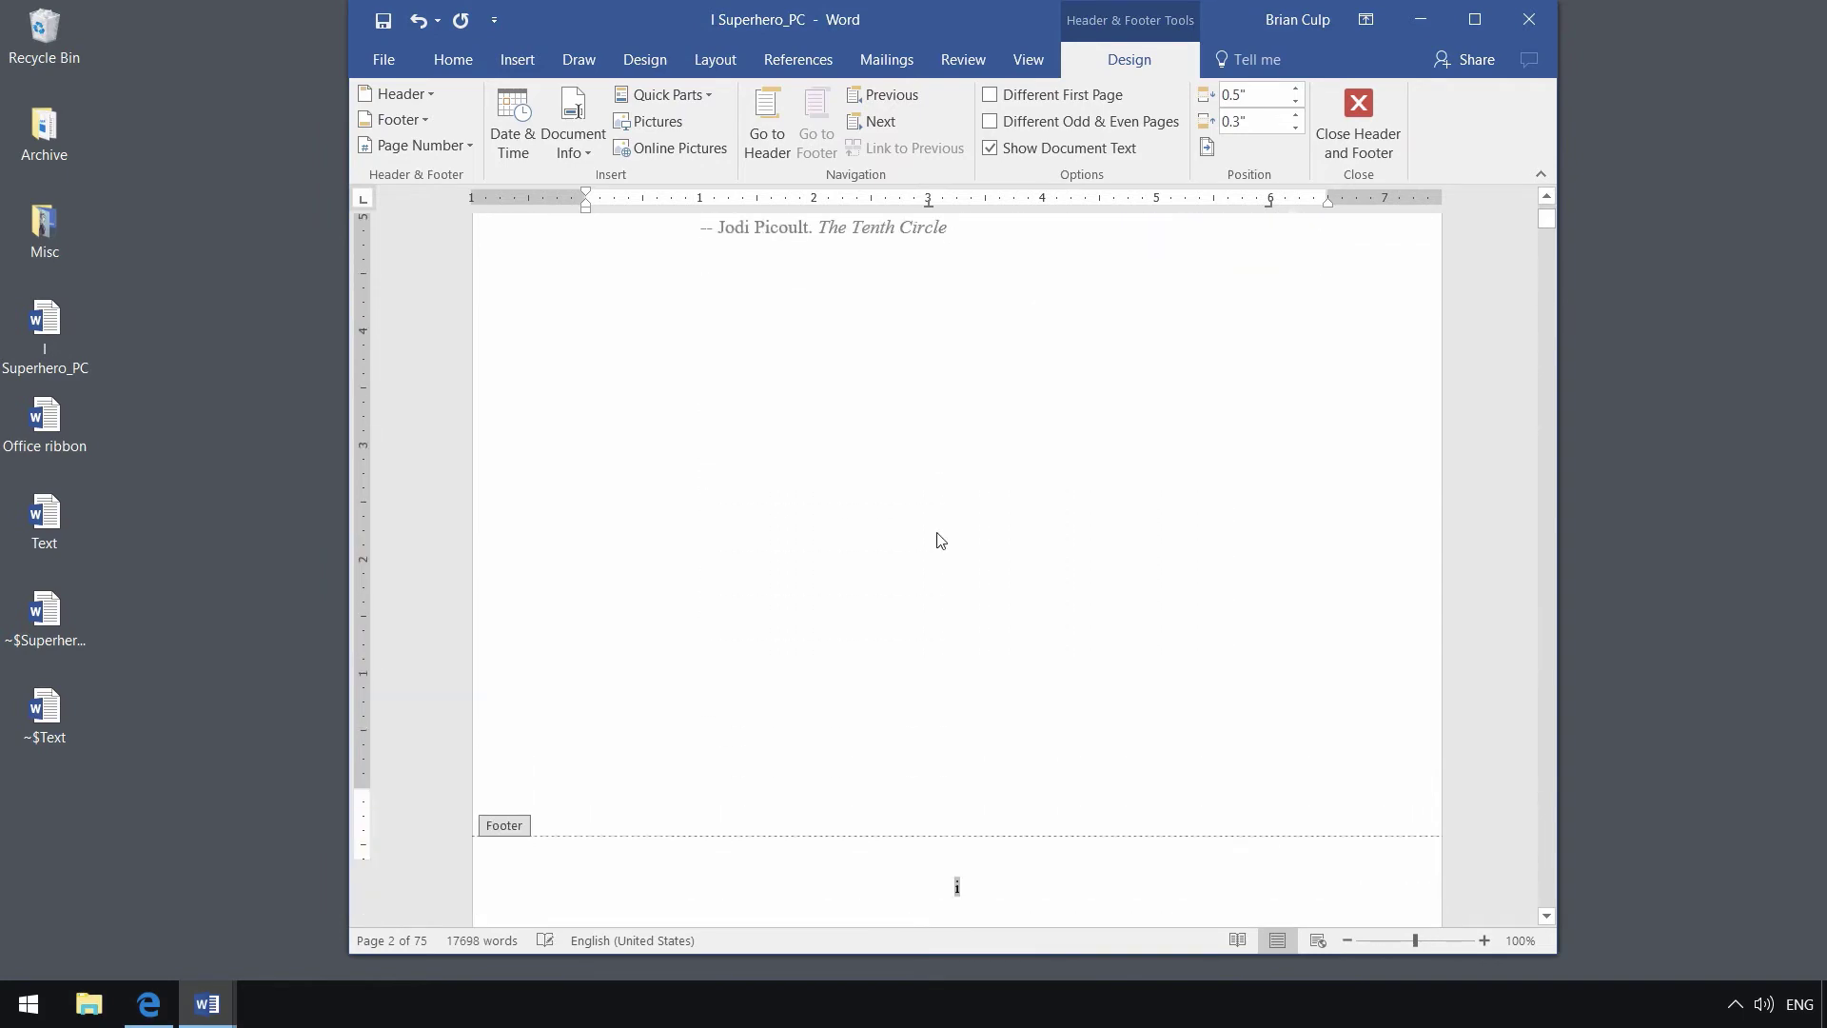
{"action": "scroll", "coordinate": [927, 725], "scroll_direction": "down", "scroll_amount": 7}
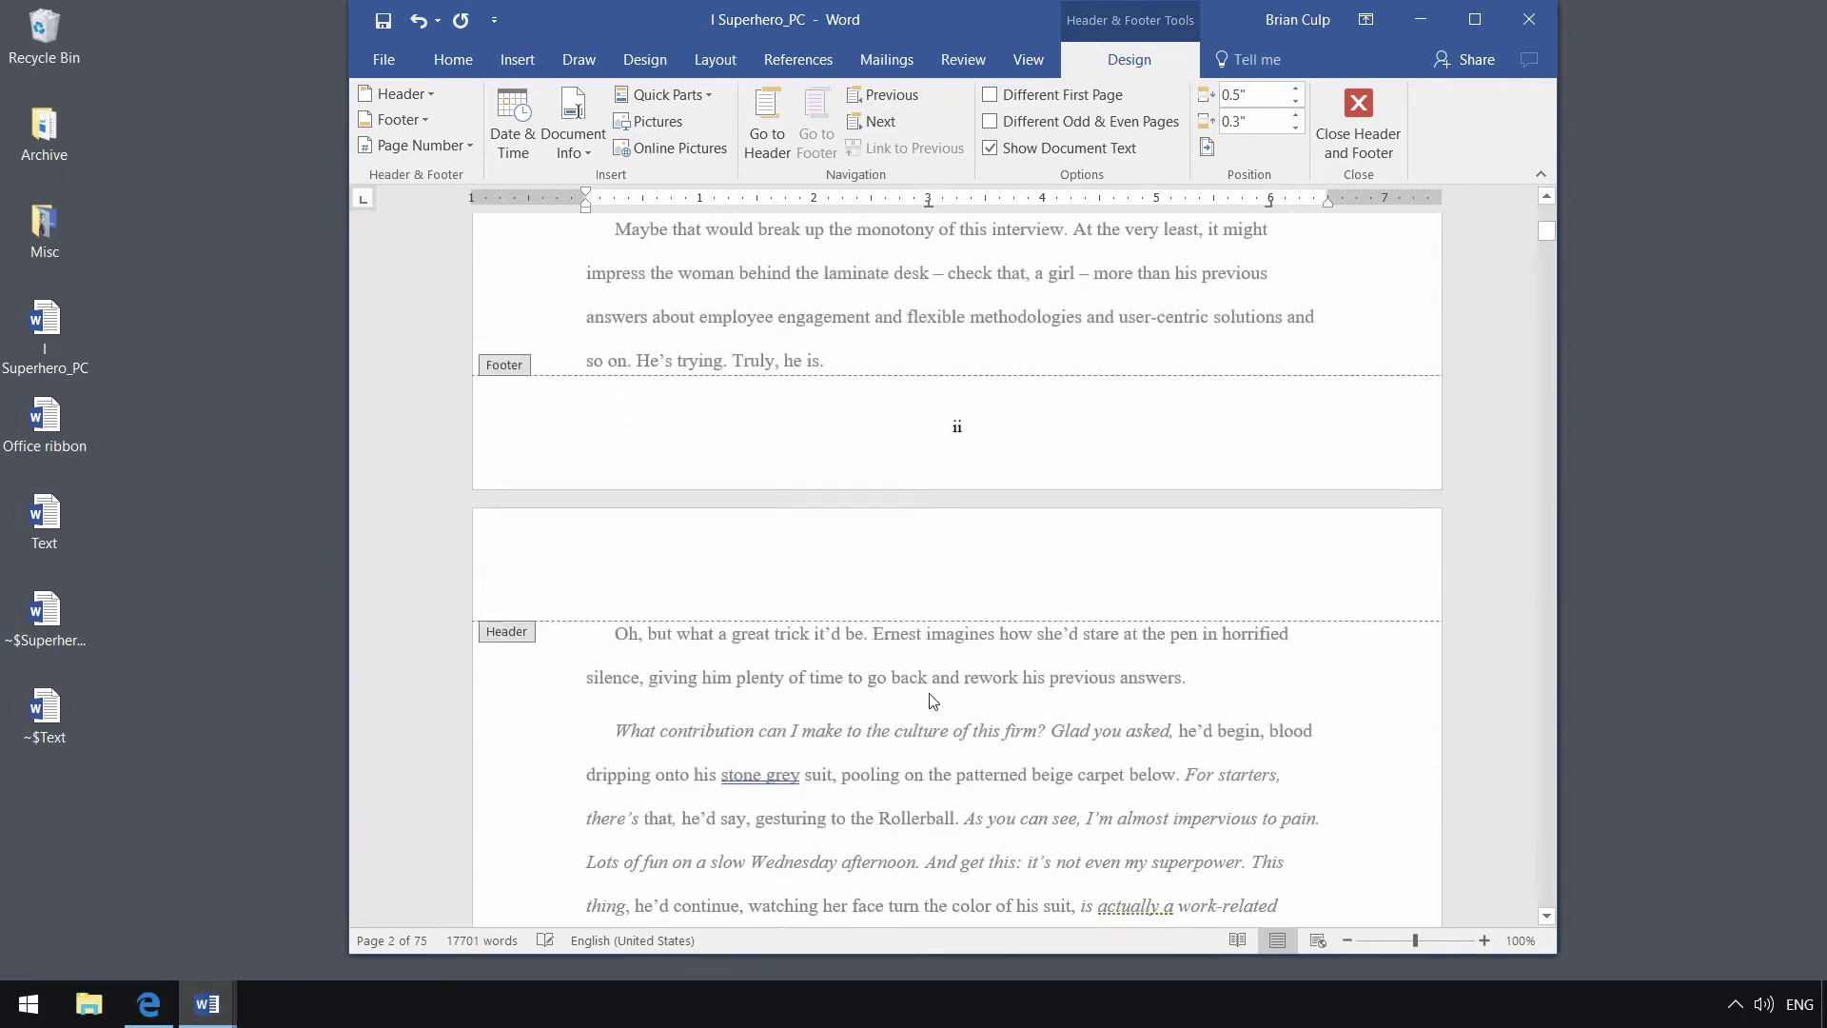
{"action": "scroll", "coordinate": [960, 429], "scroll_direction": "down", "scroll_amount": 9}
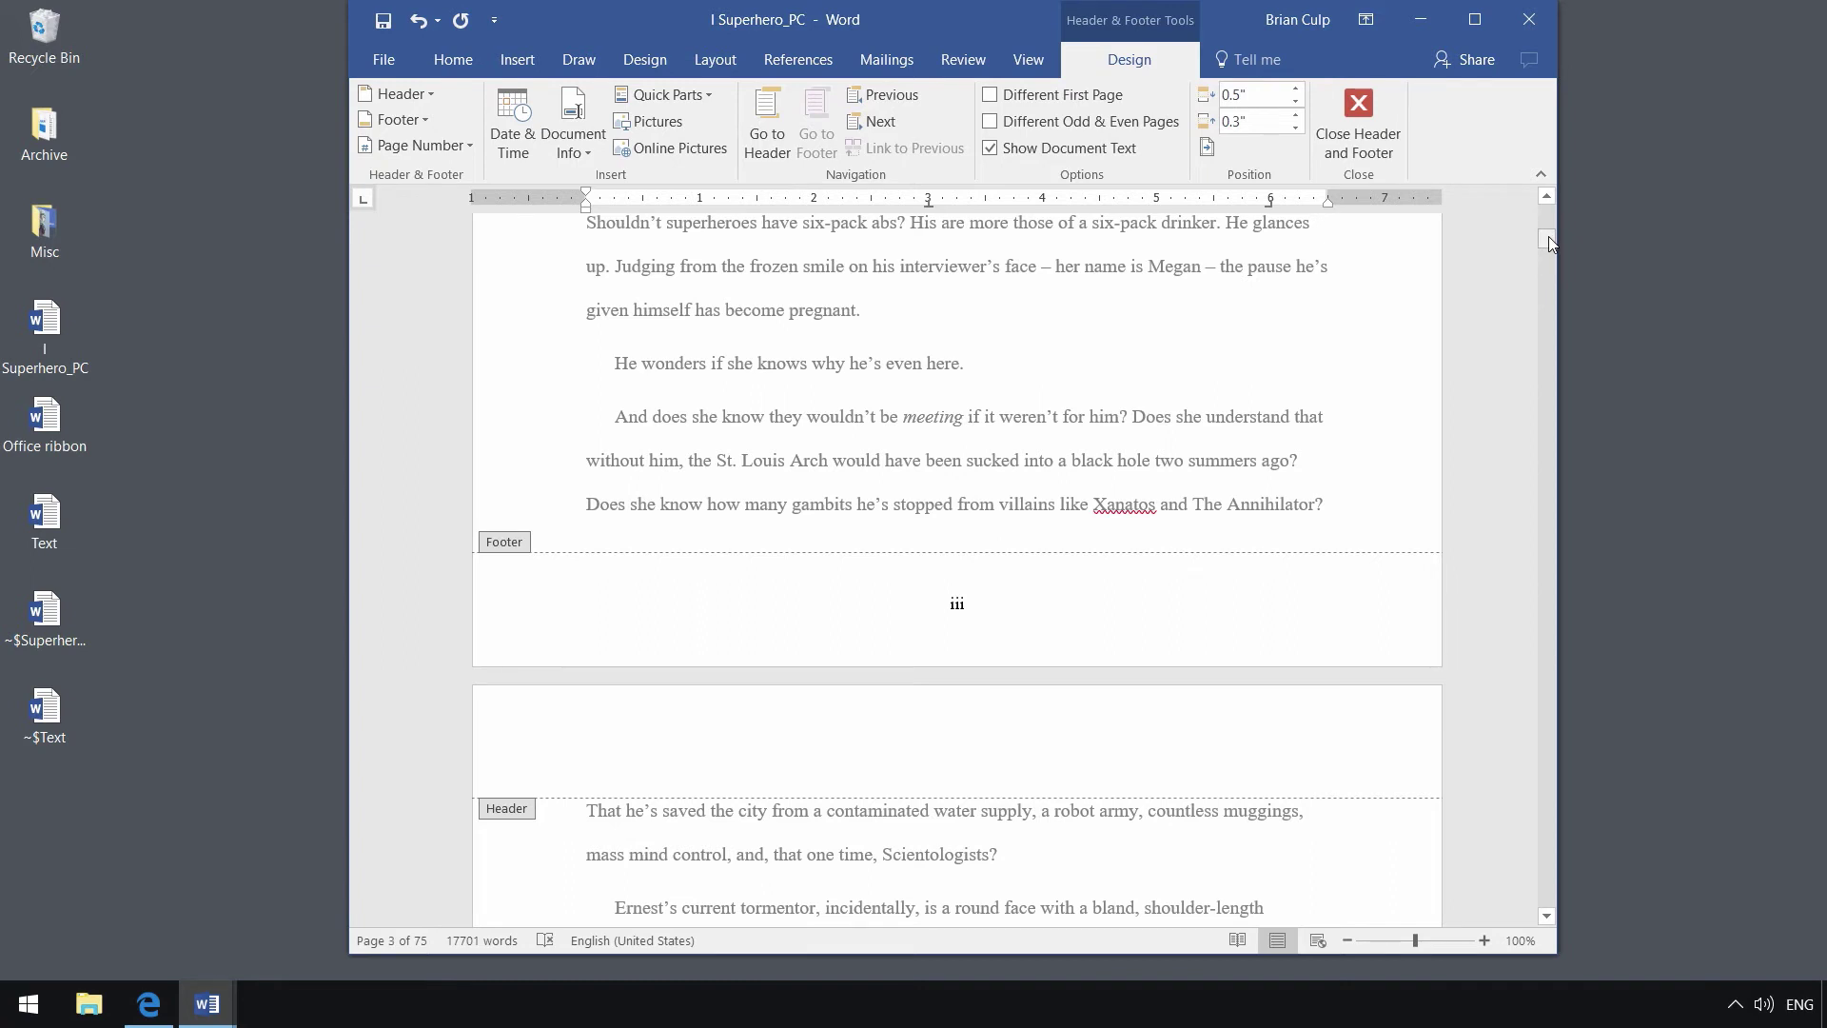
{"action": "scroll", "coordinate": [1549, 244], "scroll_direction": "up", "scroll_amount": 1}
{"action": "left_click", "coordinate": [444, 152]}
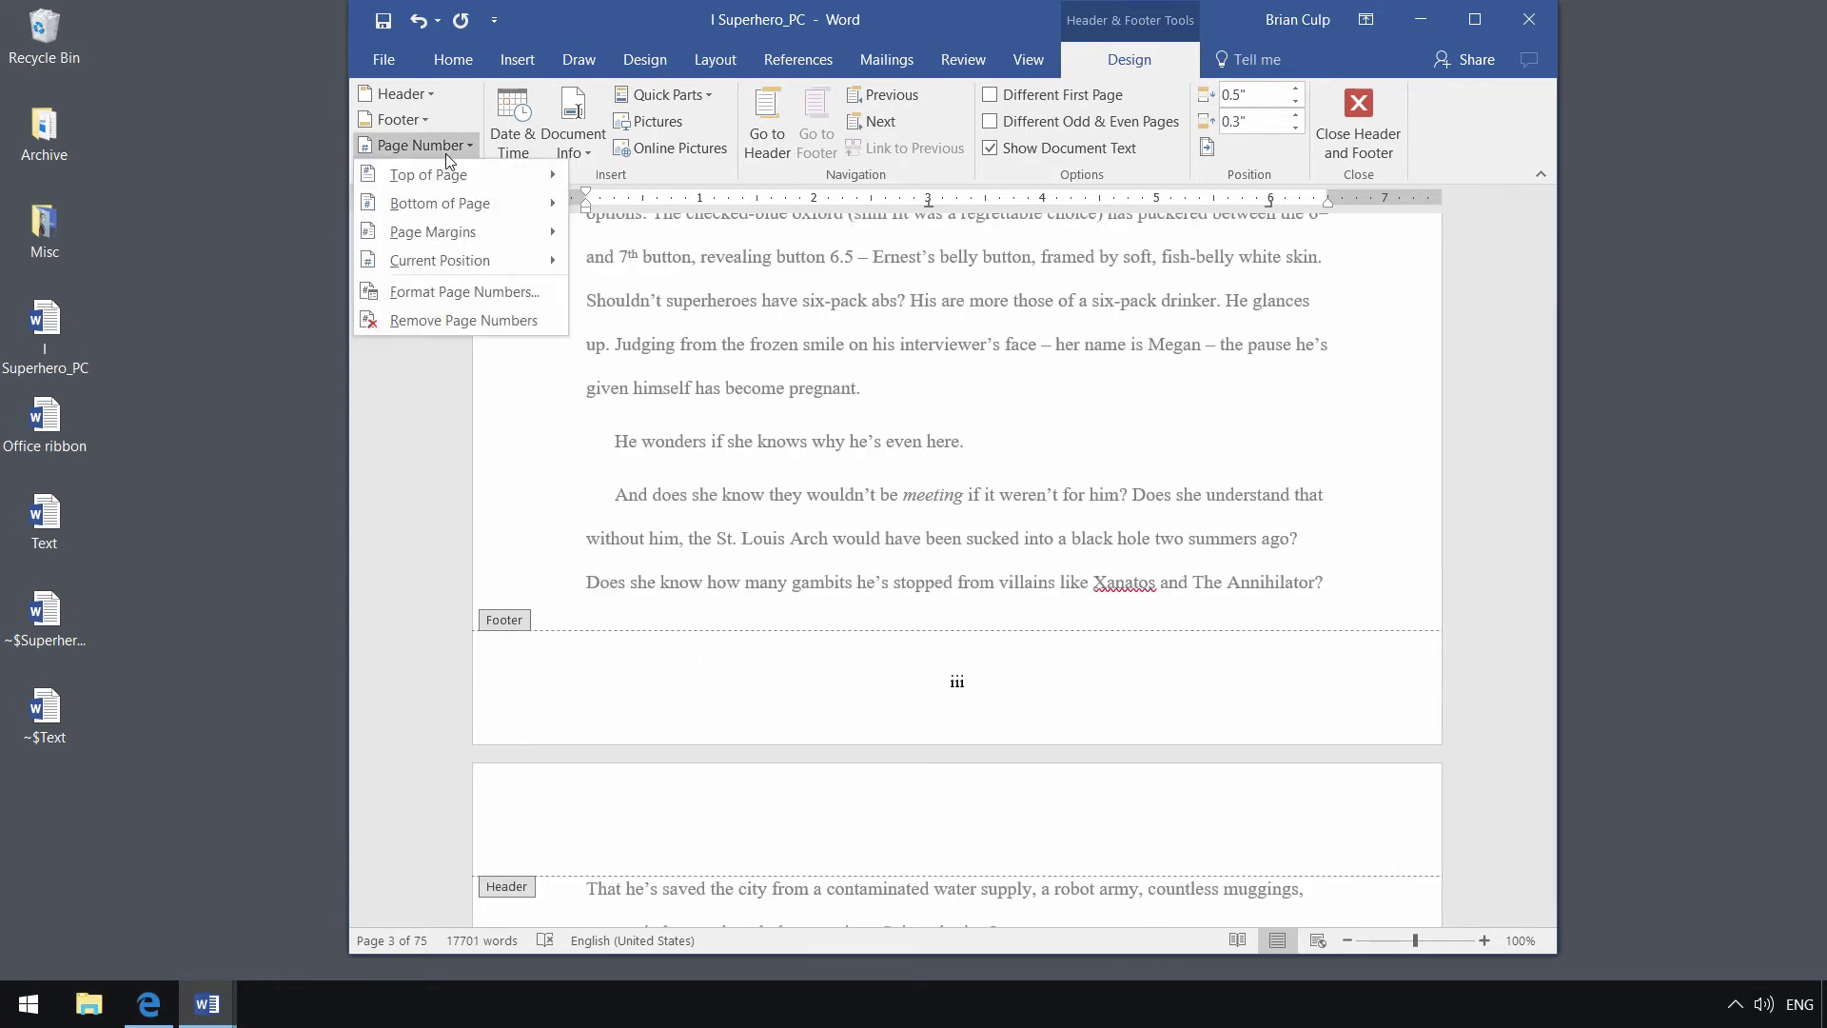
{"action": "left_click", "coordinate": [460, 290]}
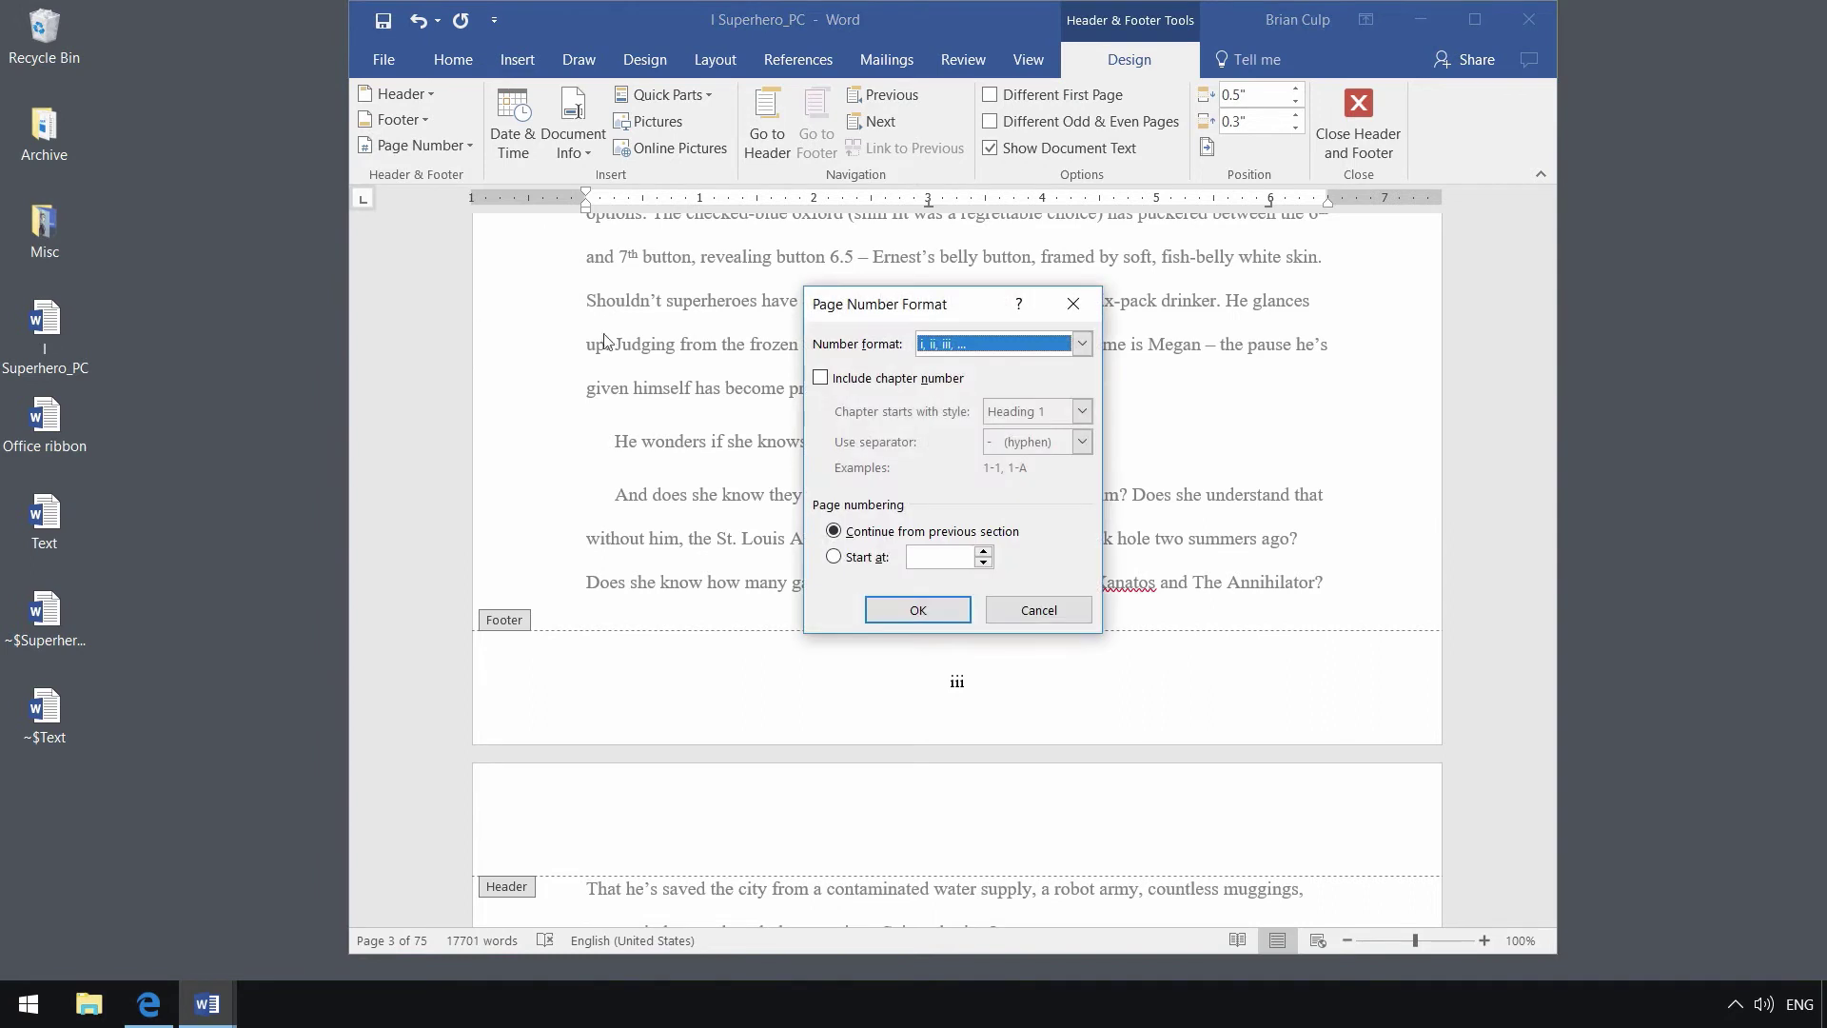
{"action": "left_click", "coordinate": [996, 346]}
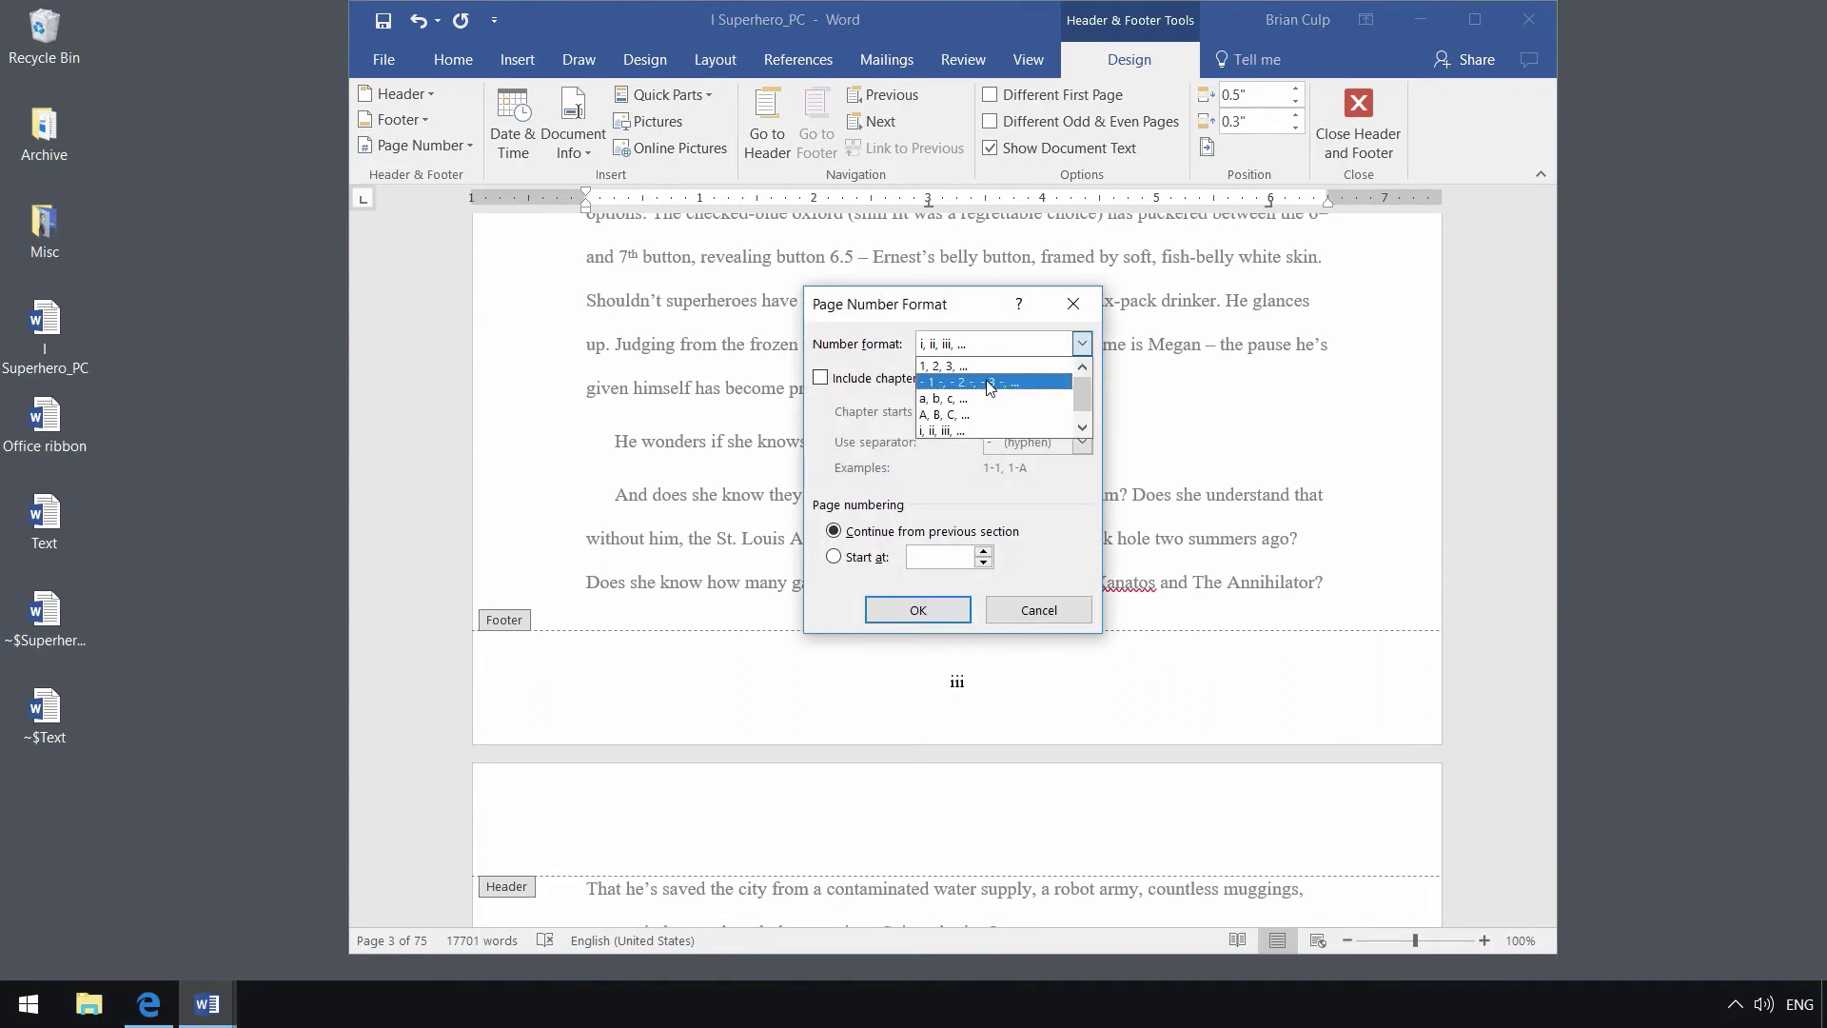
{"action": "left_click", "coordinate": [989, 383]}
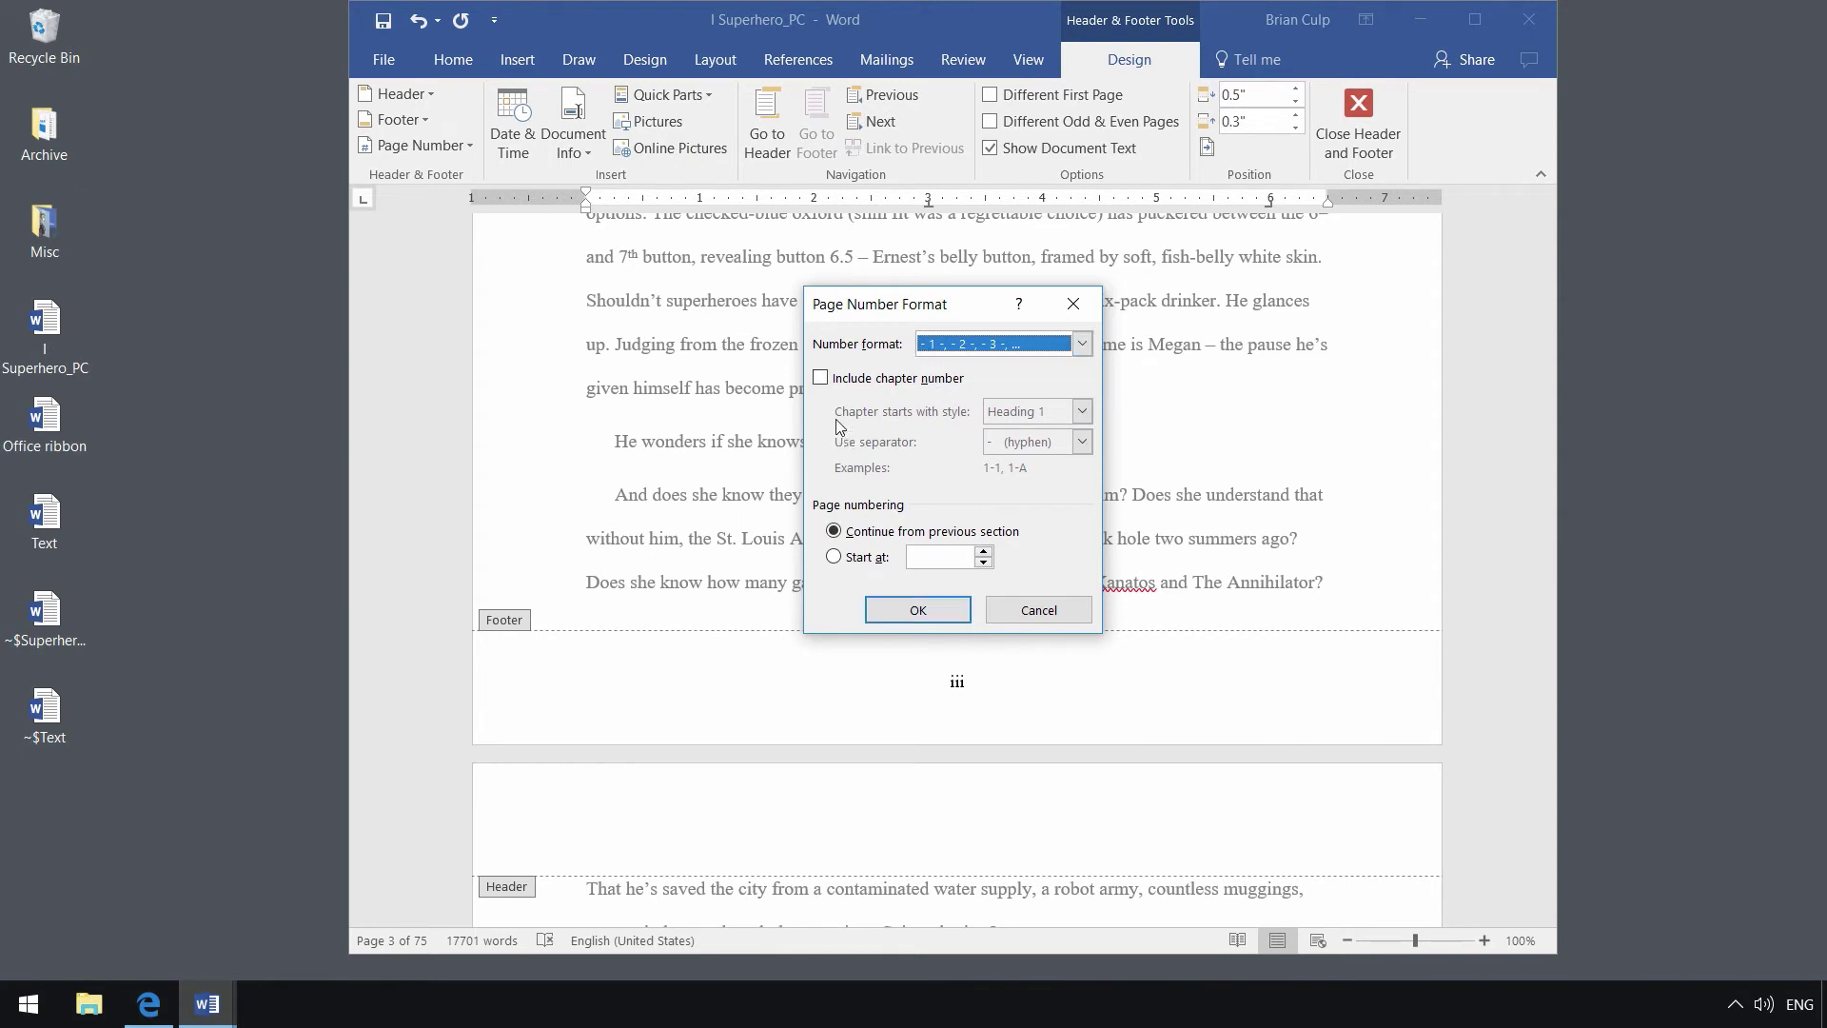
{"action": "left_click", "coordinate": [821, 378]}
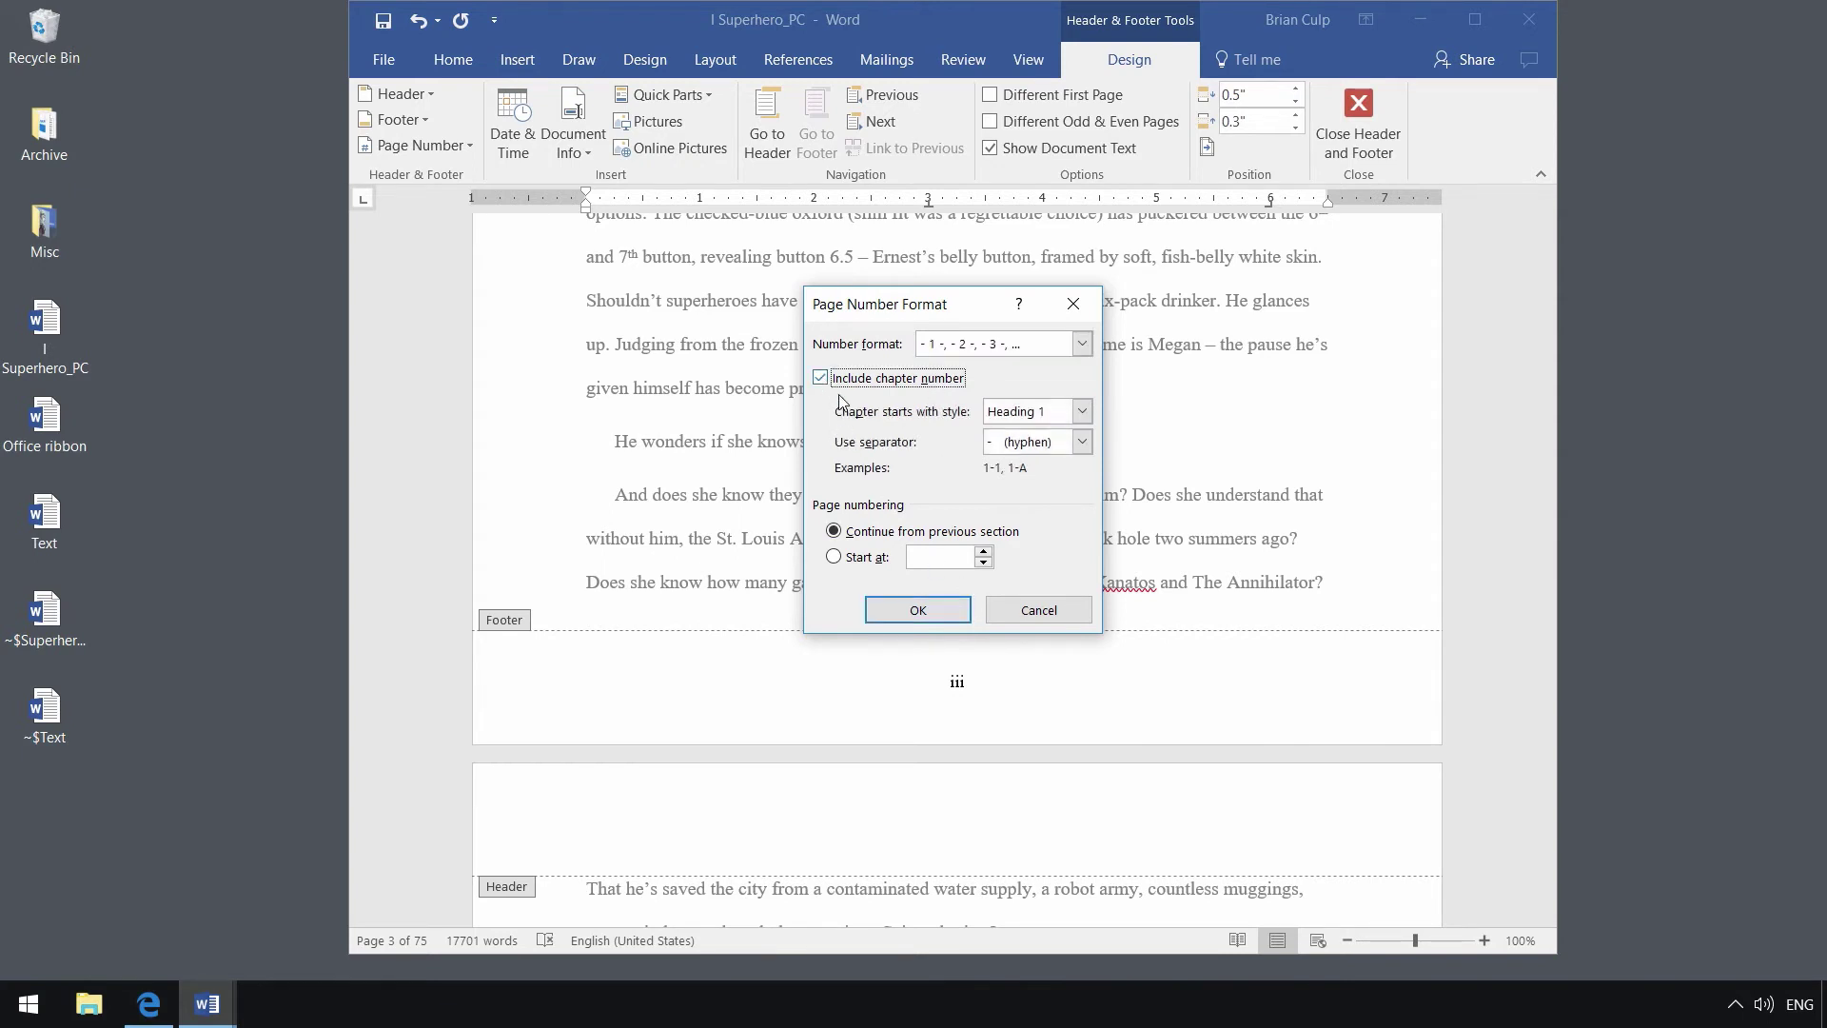
{"action": "left_click", "coordinate": [1010, 420]}
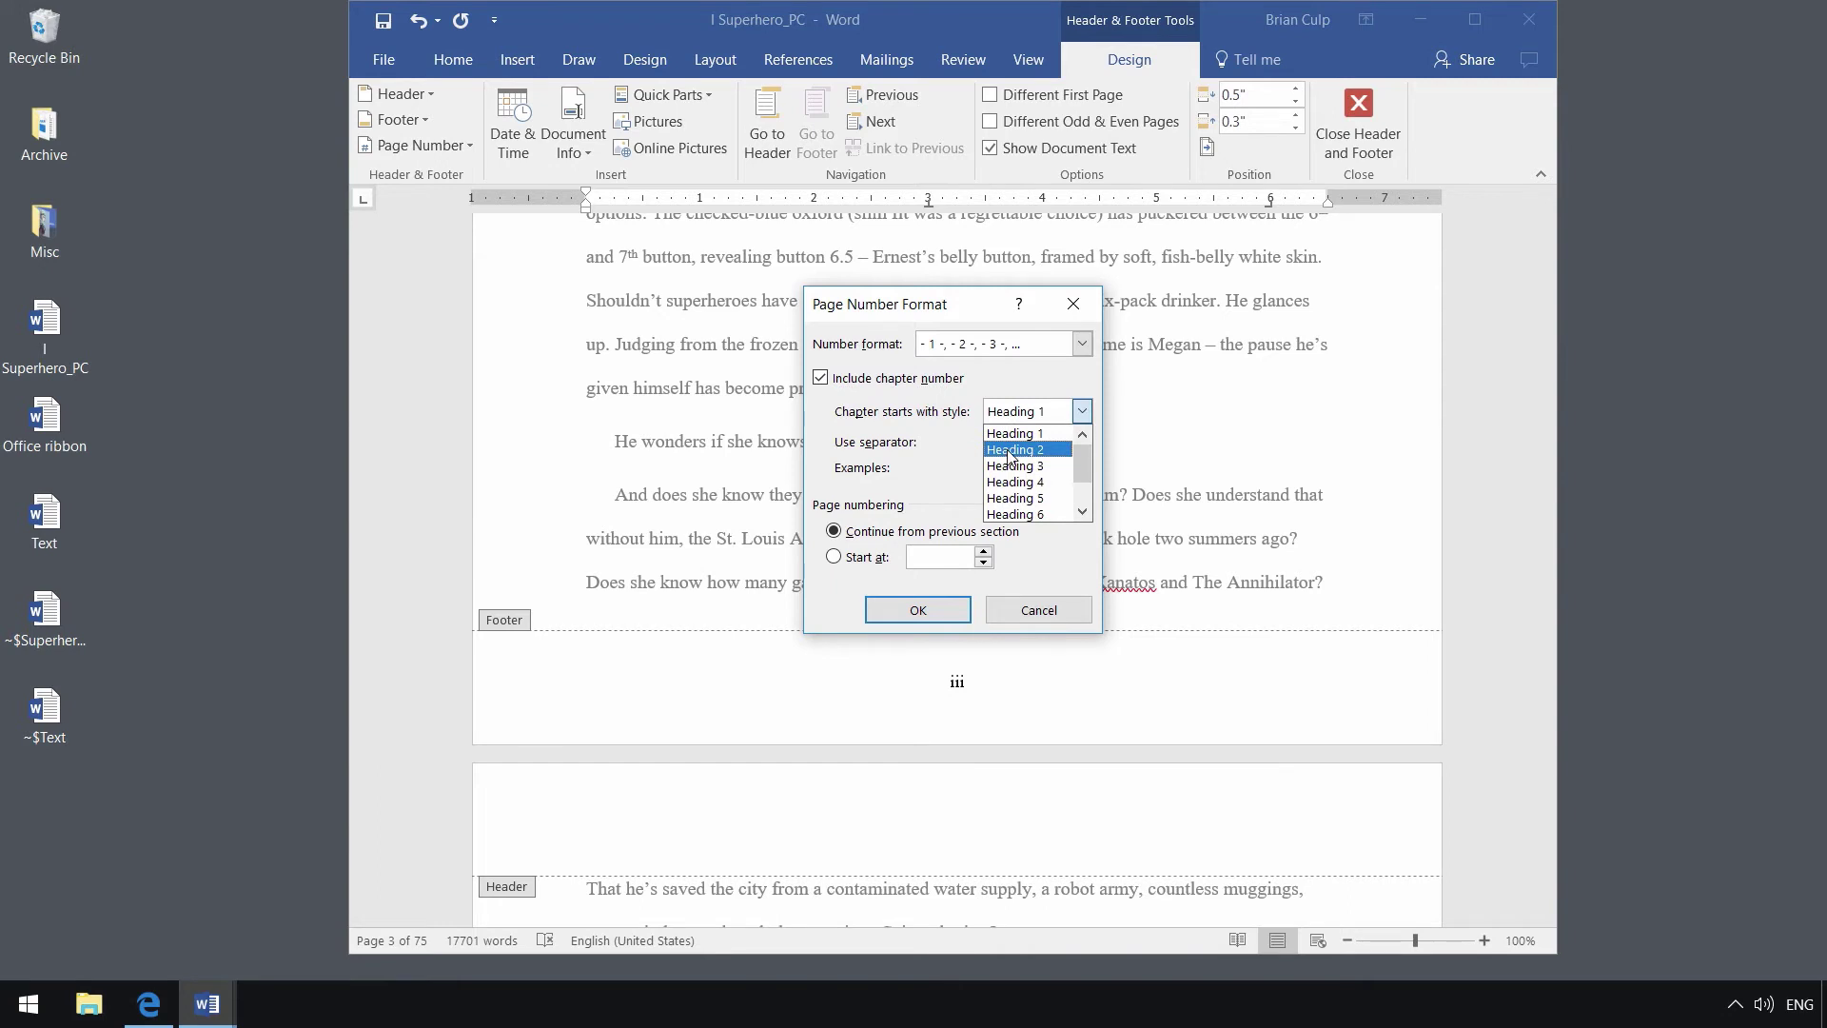
{"action": "left_click", "coordinate": [1010, 453]}
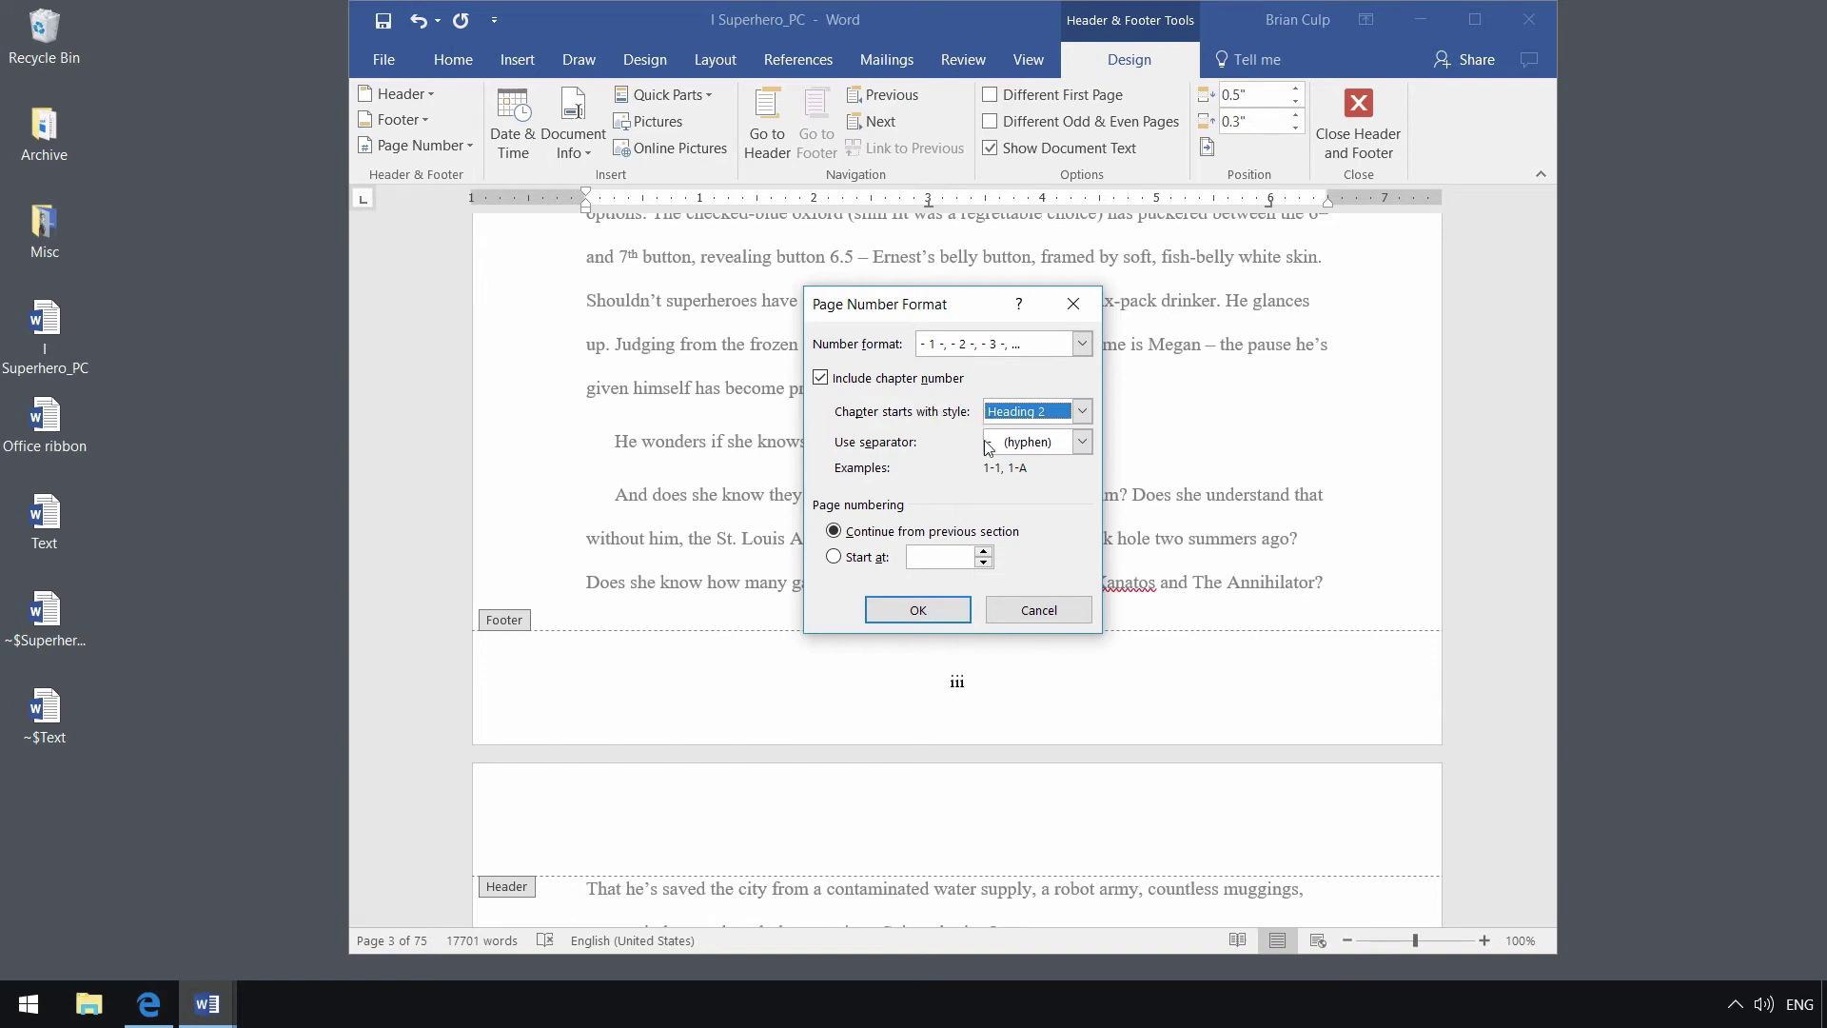
{"action": "left_click", "coordinate": [1024, 607]}
{"action": "scroll", "coordinate": [1024, 606], "scroll_direction": "up", "scroll_amount": 5}
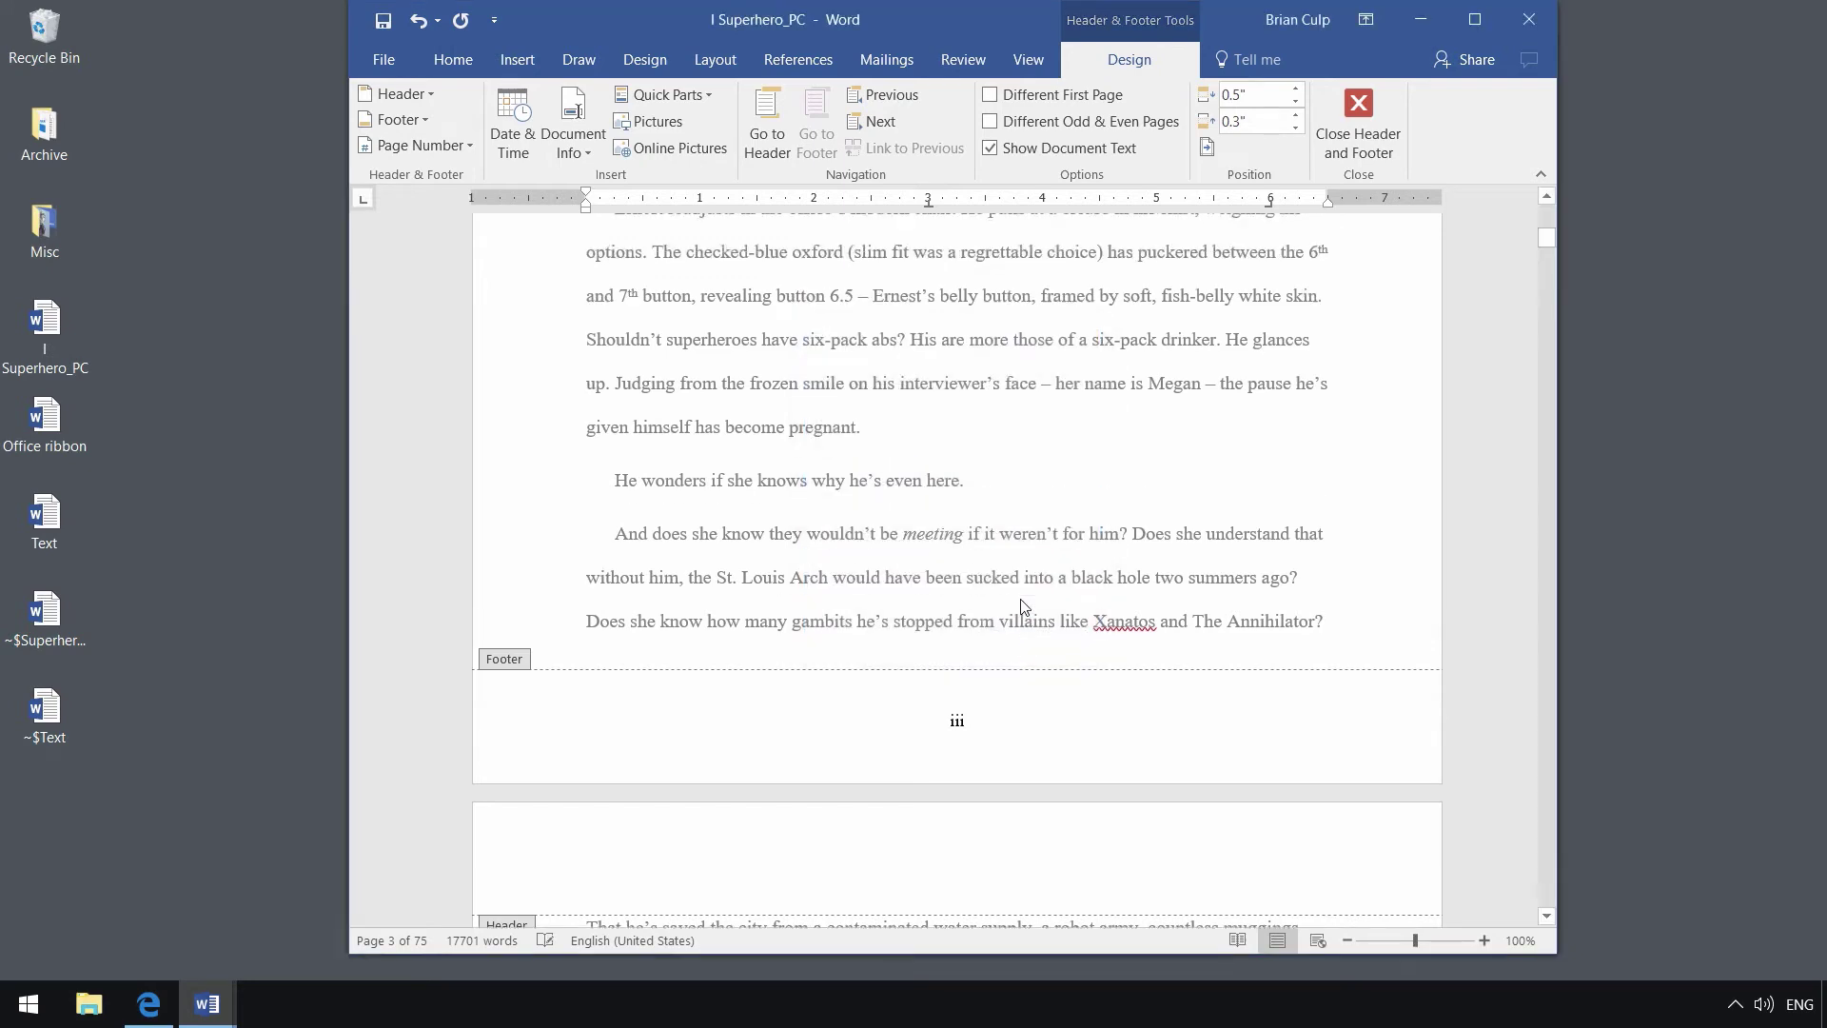
{"action": "scroll", "coordinate": [1024, 607], "scroll_direction": "up", "scroll_amount": 15}
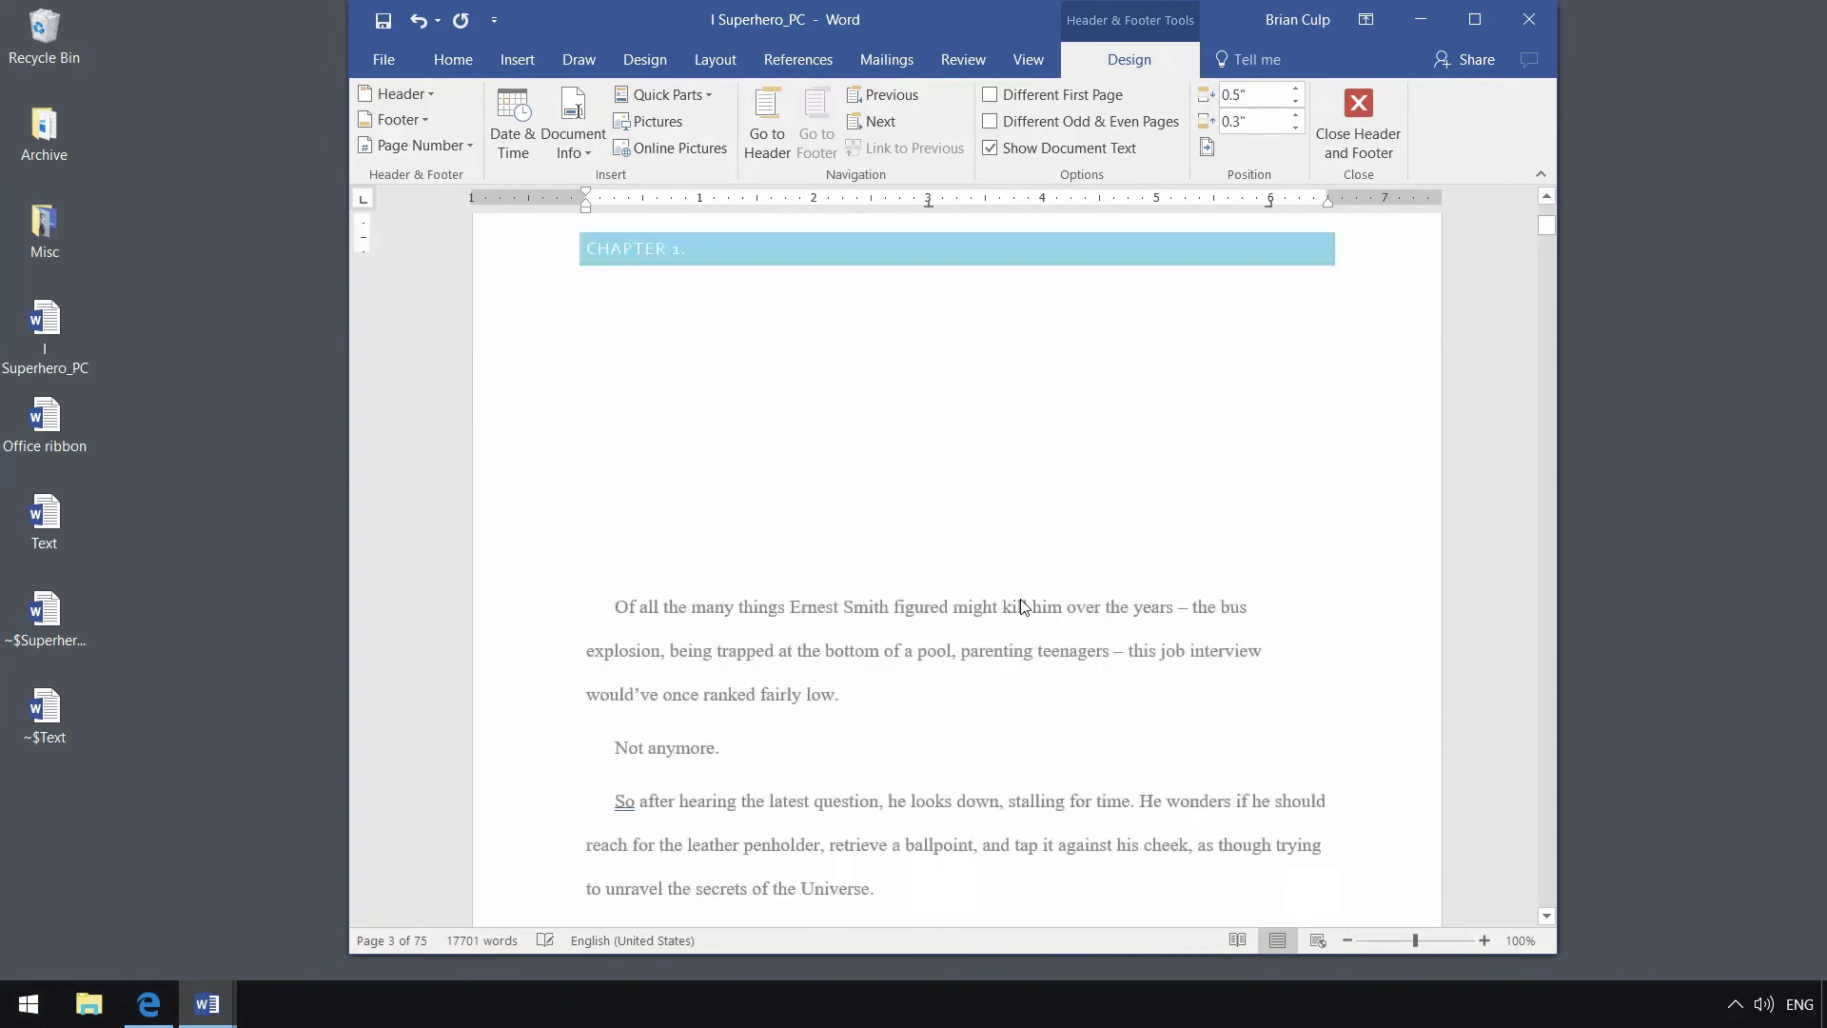
{"action": "scroll", "coordinate": [1030, 607], "scroll_direction": "down", "scroll_amount": 3}
{"action": "scroll", "coordinate": [1035, 609], "scroll_direction": "down", "scroll_amount": 3}
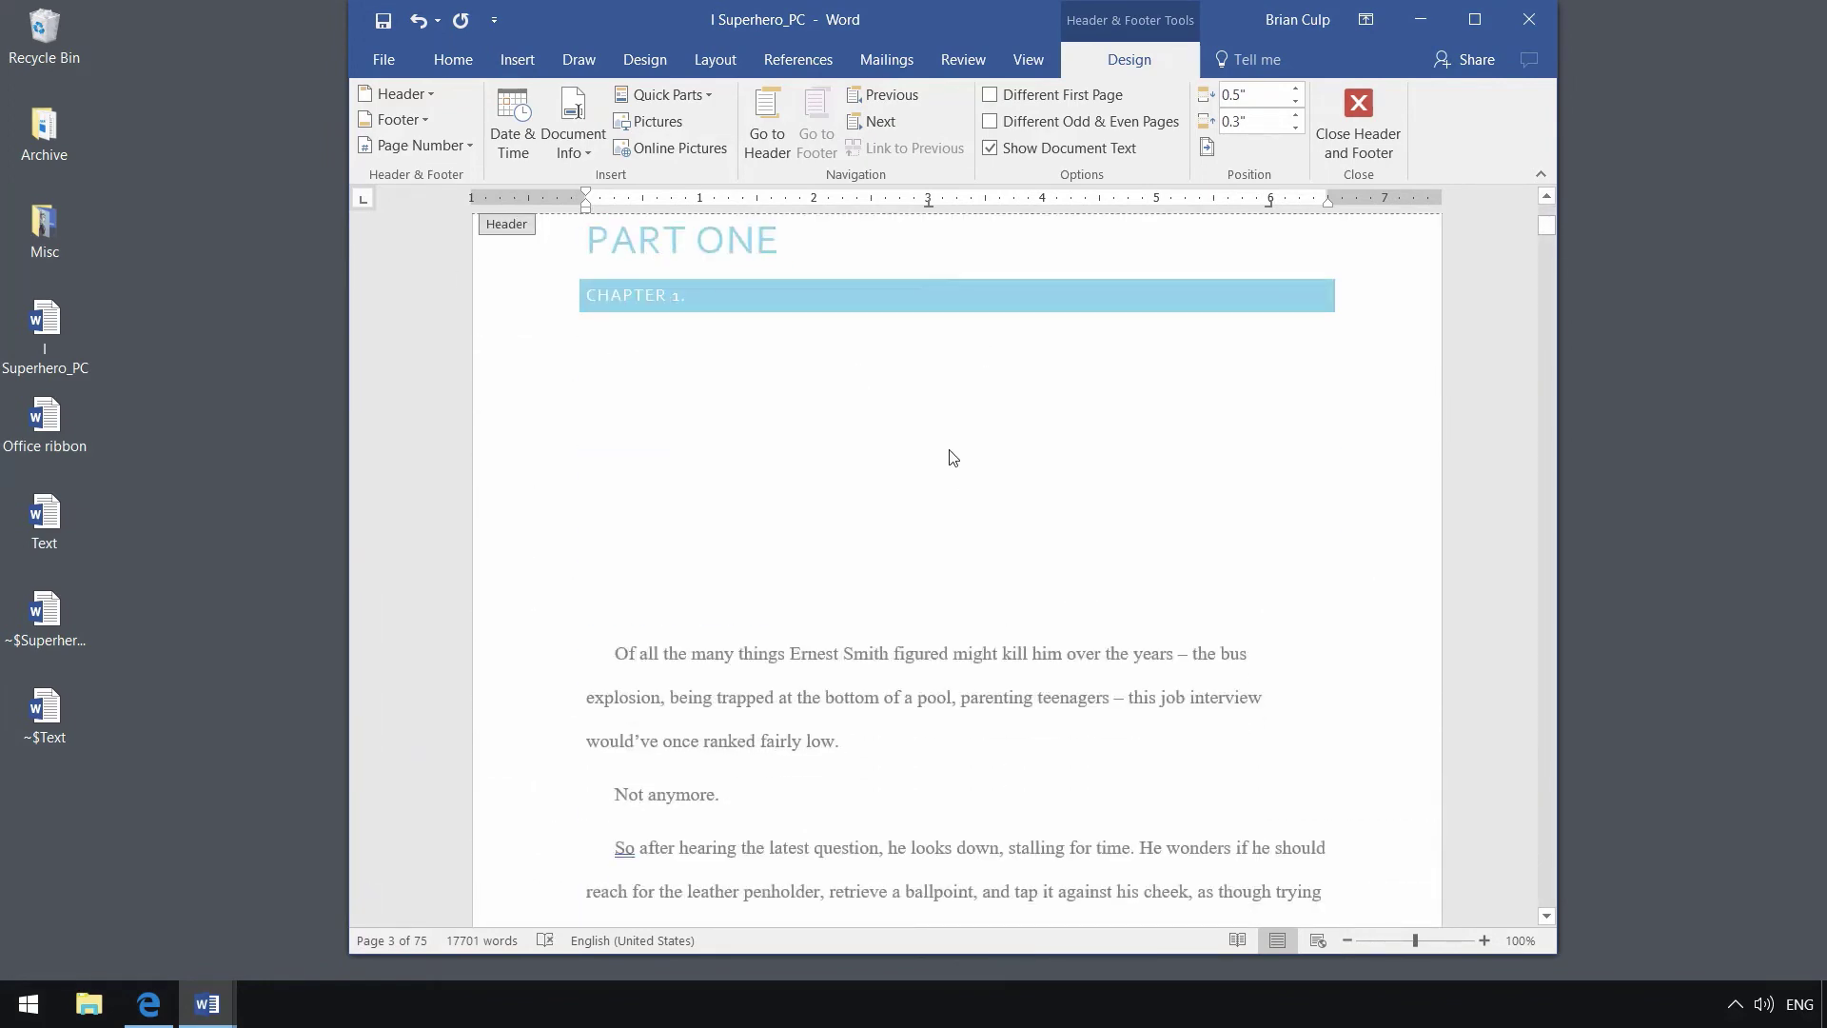
{"action": "scroll", "coordinate": [942, 455], "scroll_direction": "up", "scroll_amount": 1}
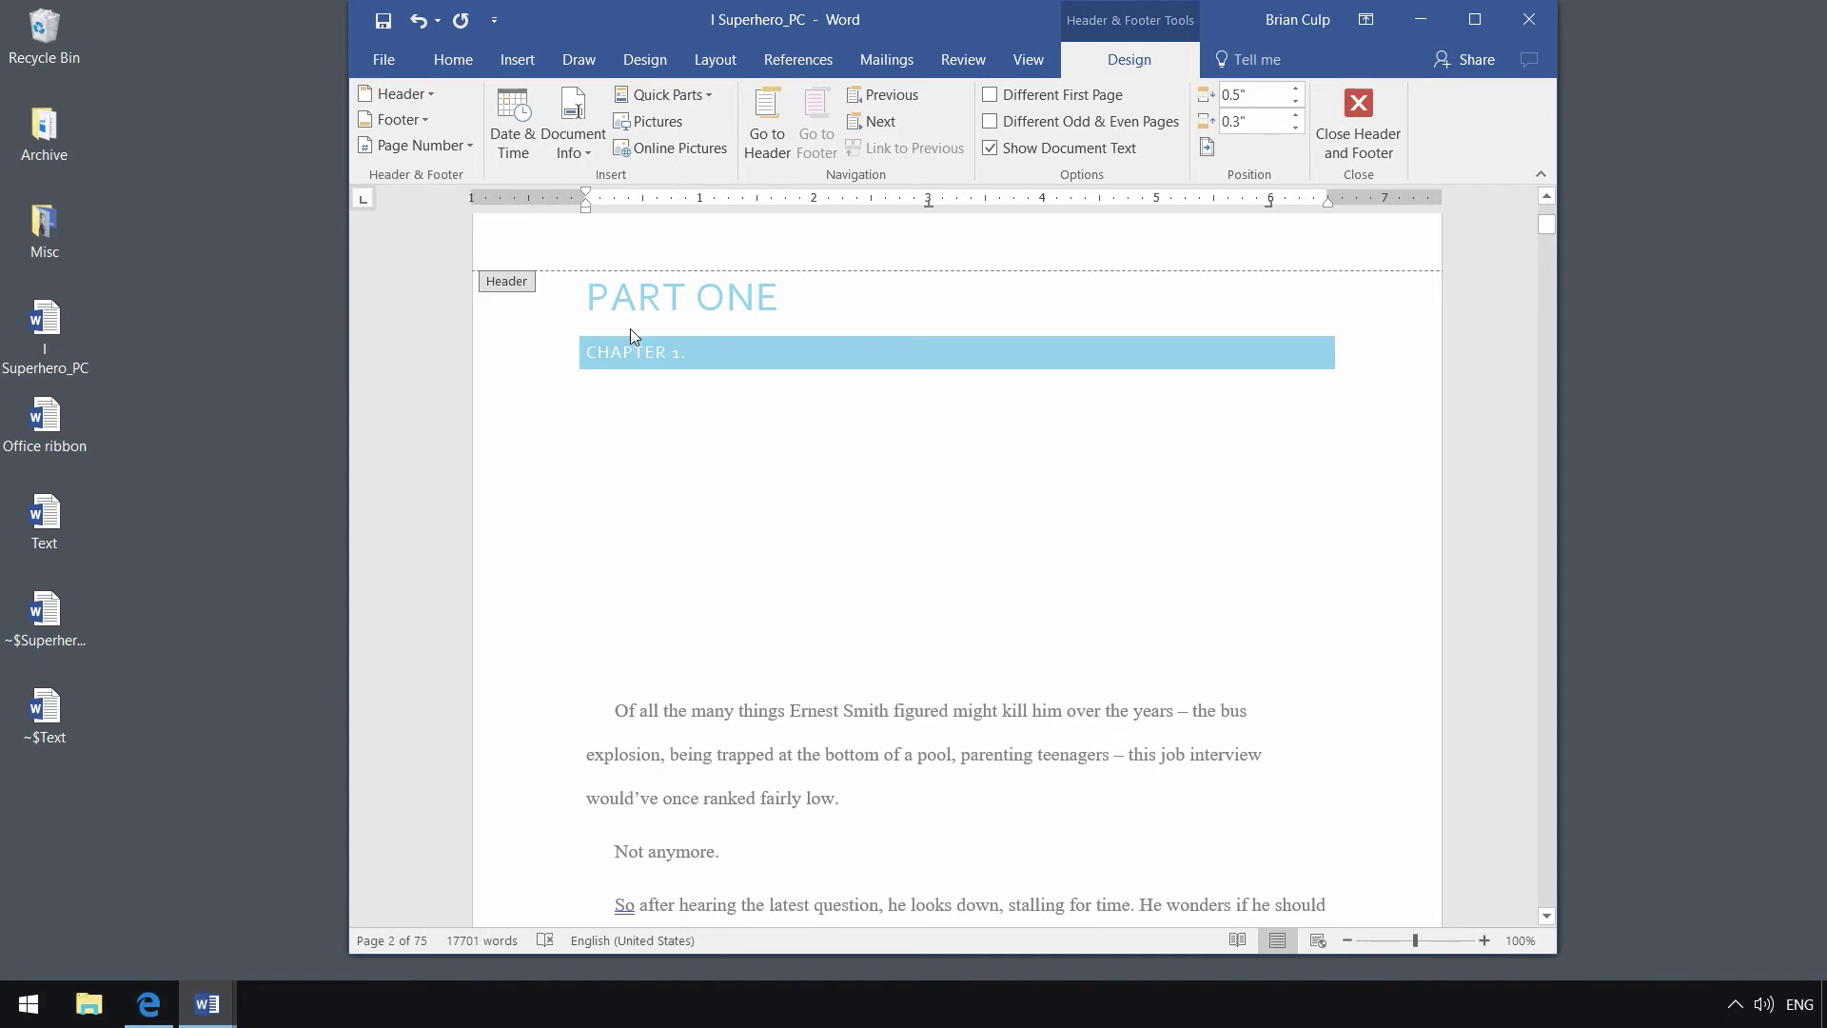
{"action": "scroll", "coordinate": [630, 328], "scroll_direction": "down", "scroll_amount": 5}
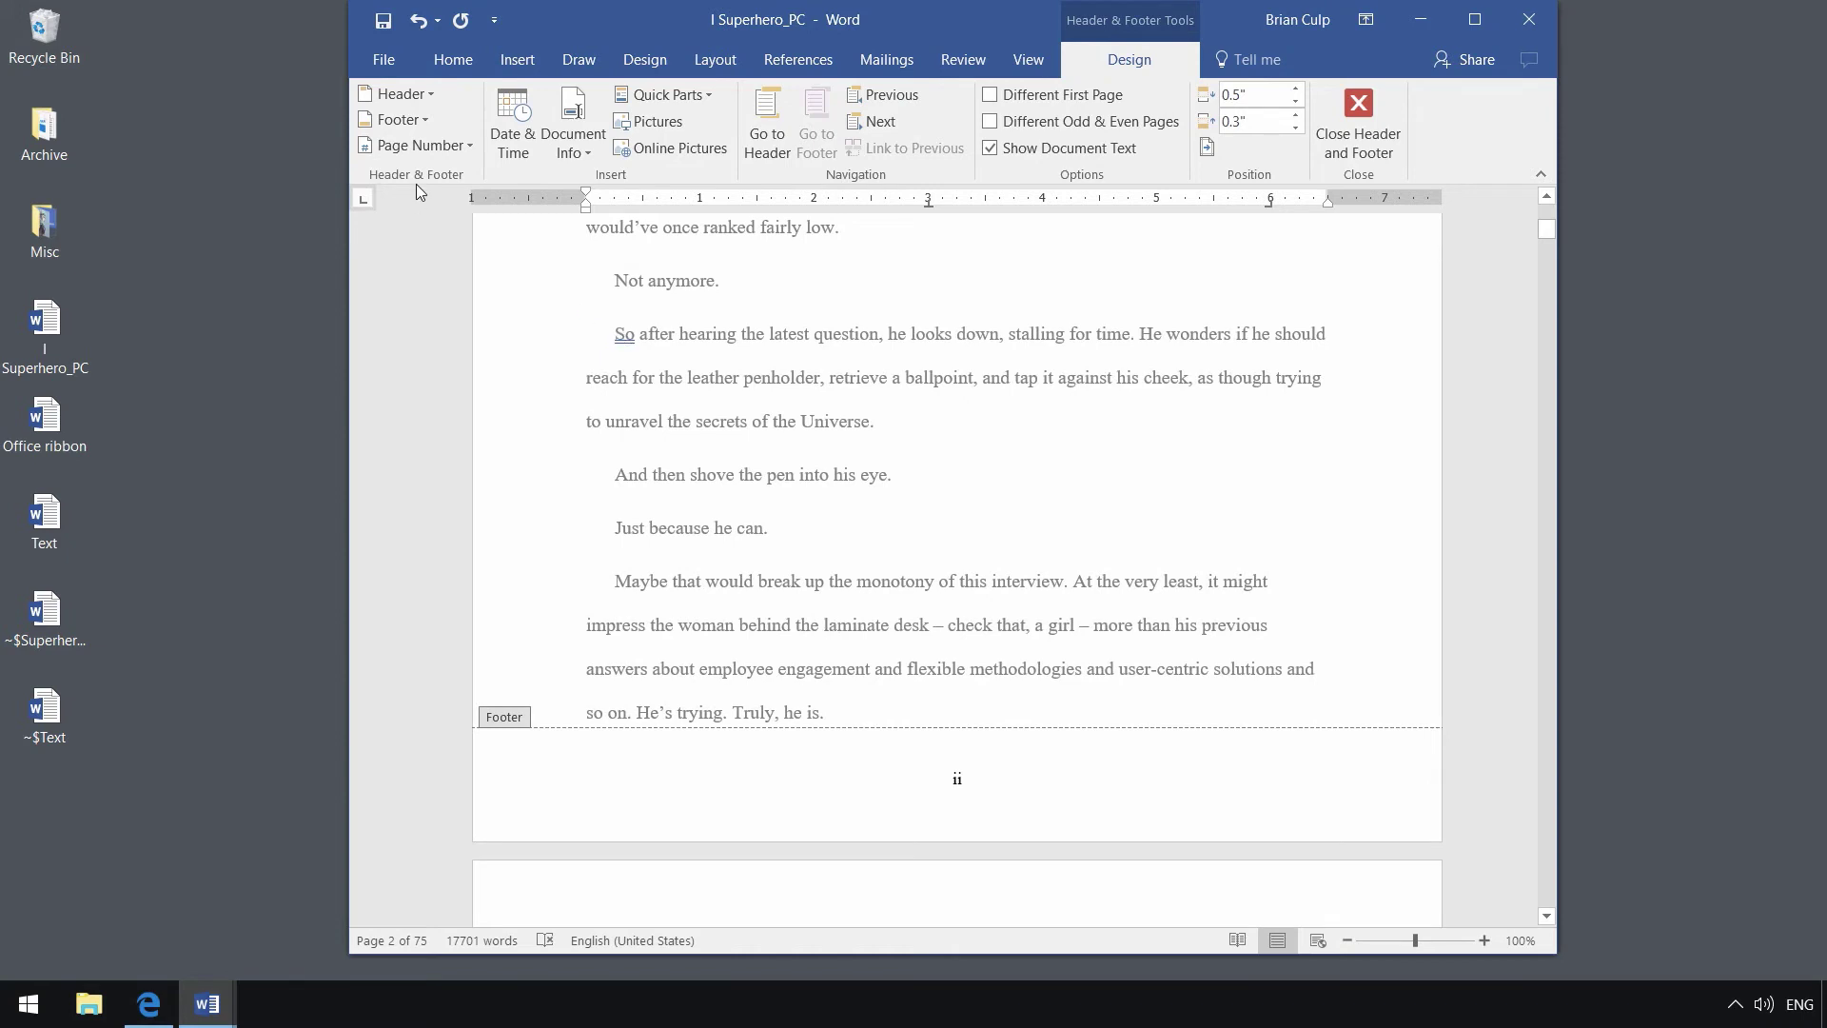
Step: Switch page numbers to the dashed '- 1 -' format, restarting at 5
{"action": "left_click", "coordinate": [420, 144]}
{"action": "left_click", "coordinate": [464, 285]}
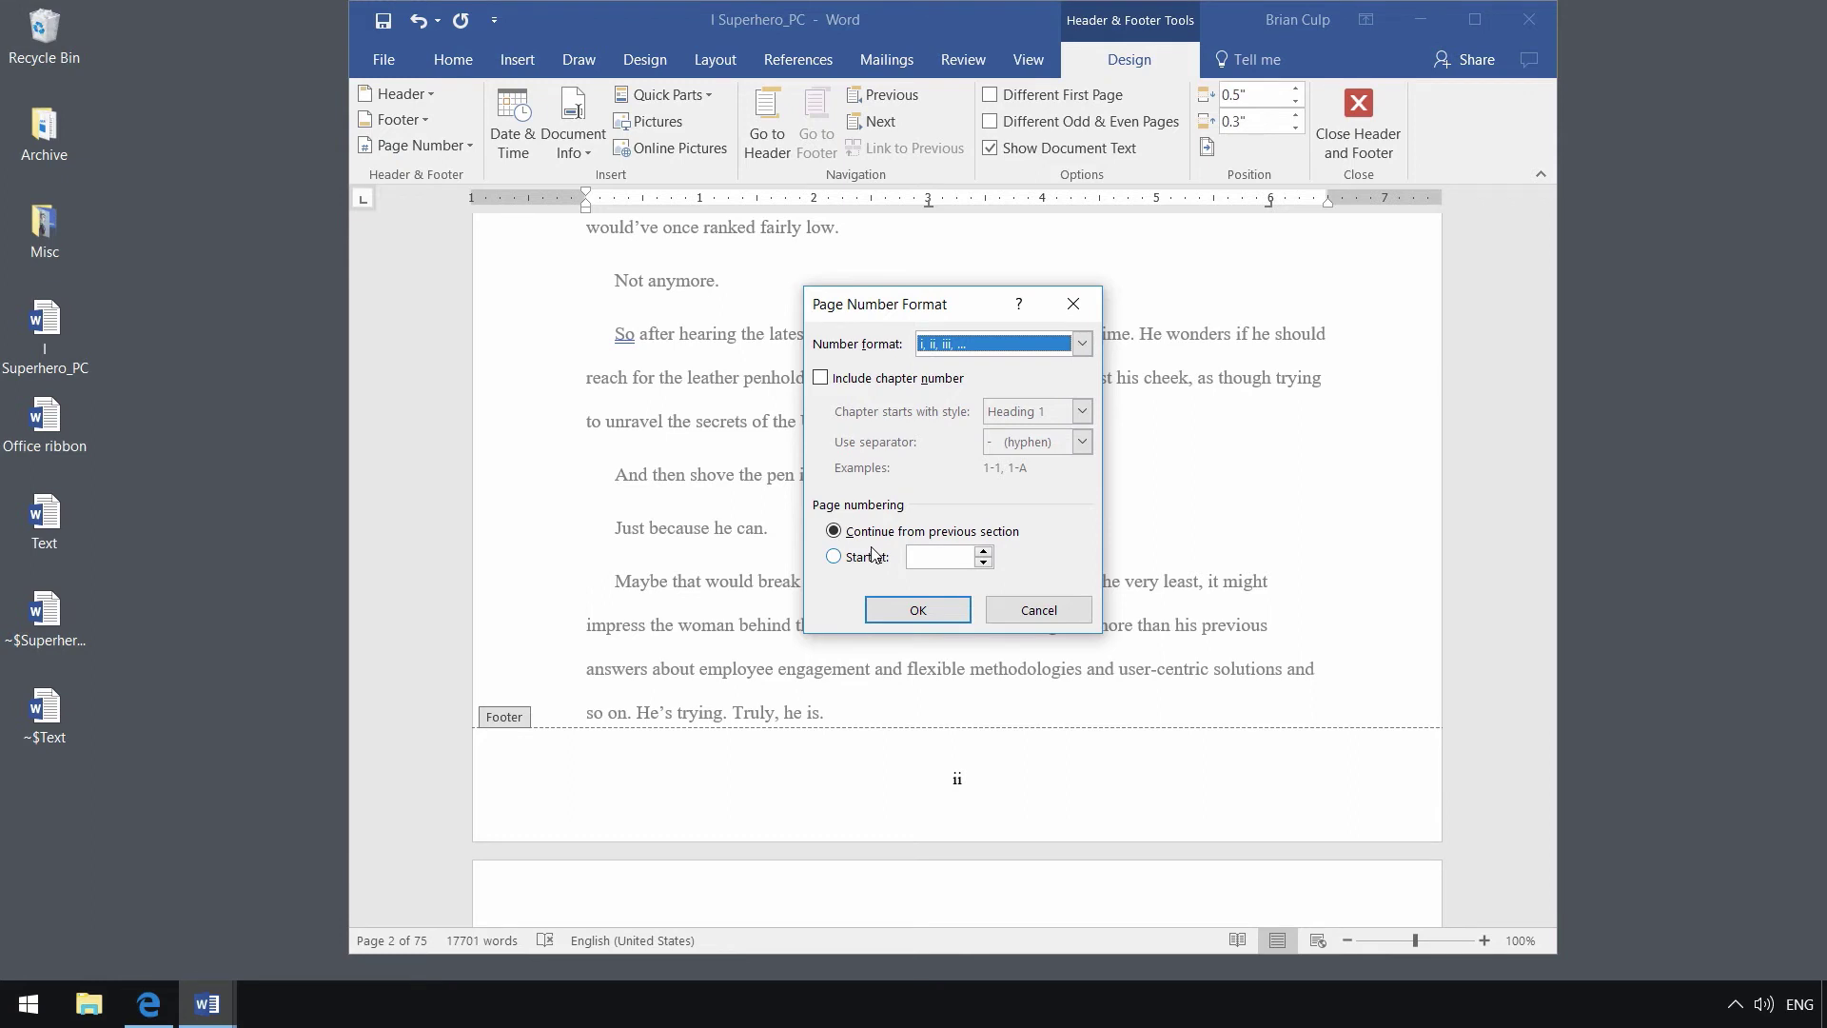
{"action": "left_click", "coordinate": [986, 345]}
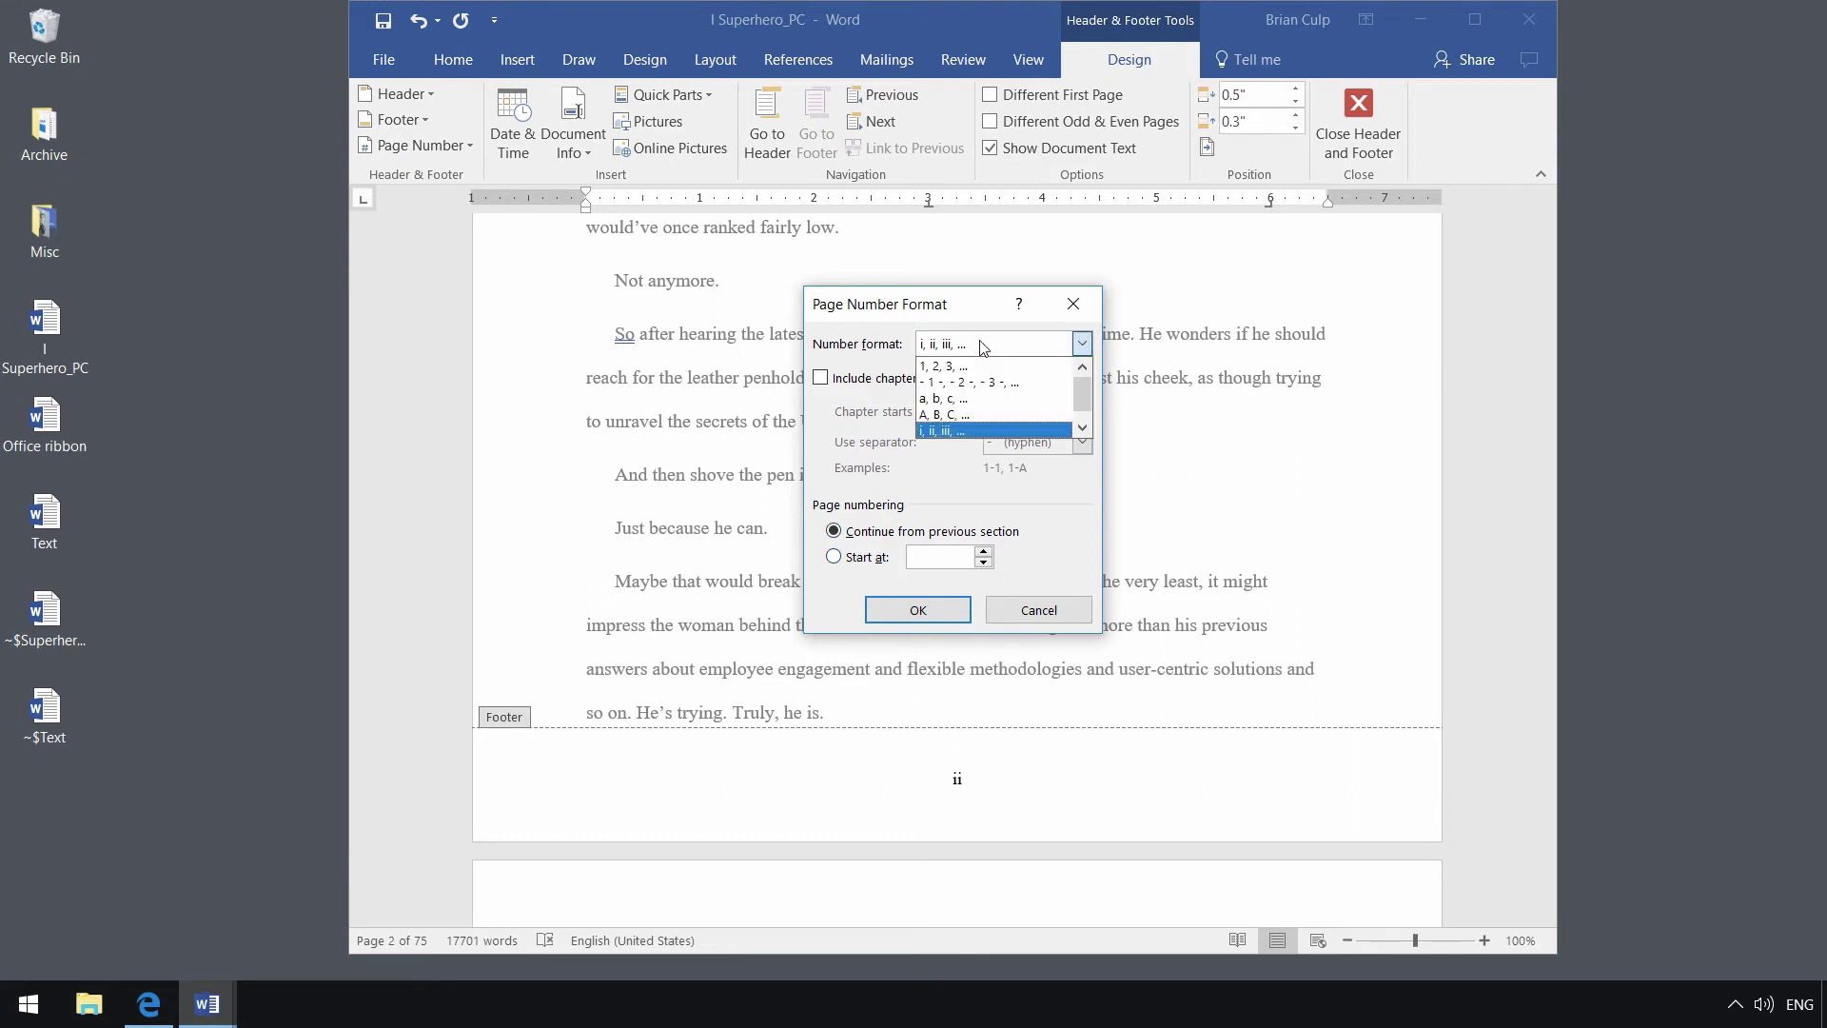
{"action": "left_click", "coordinate": [992, 367]}
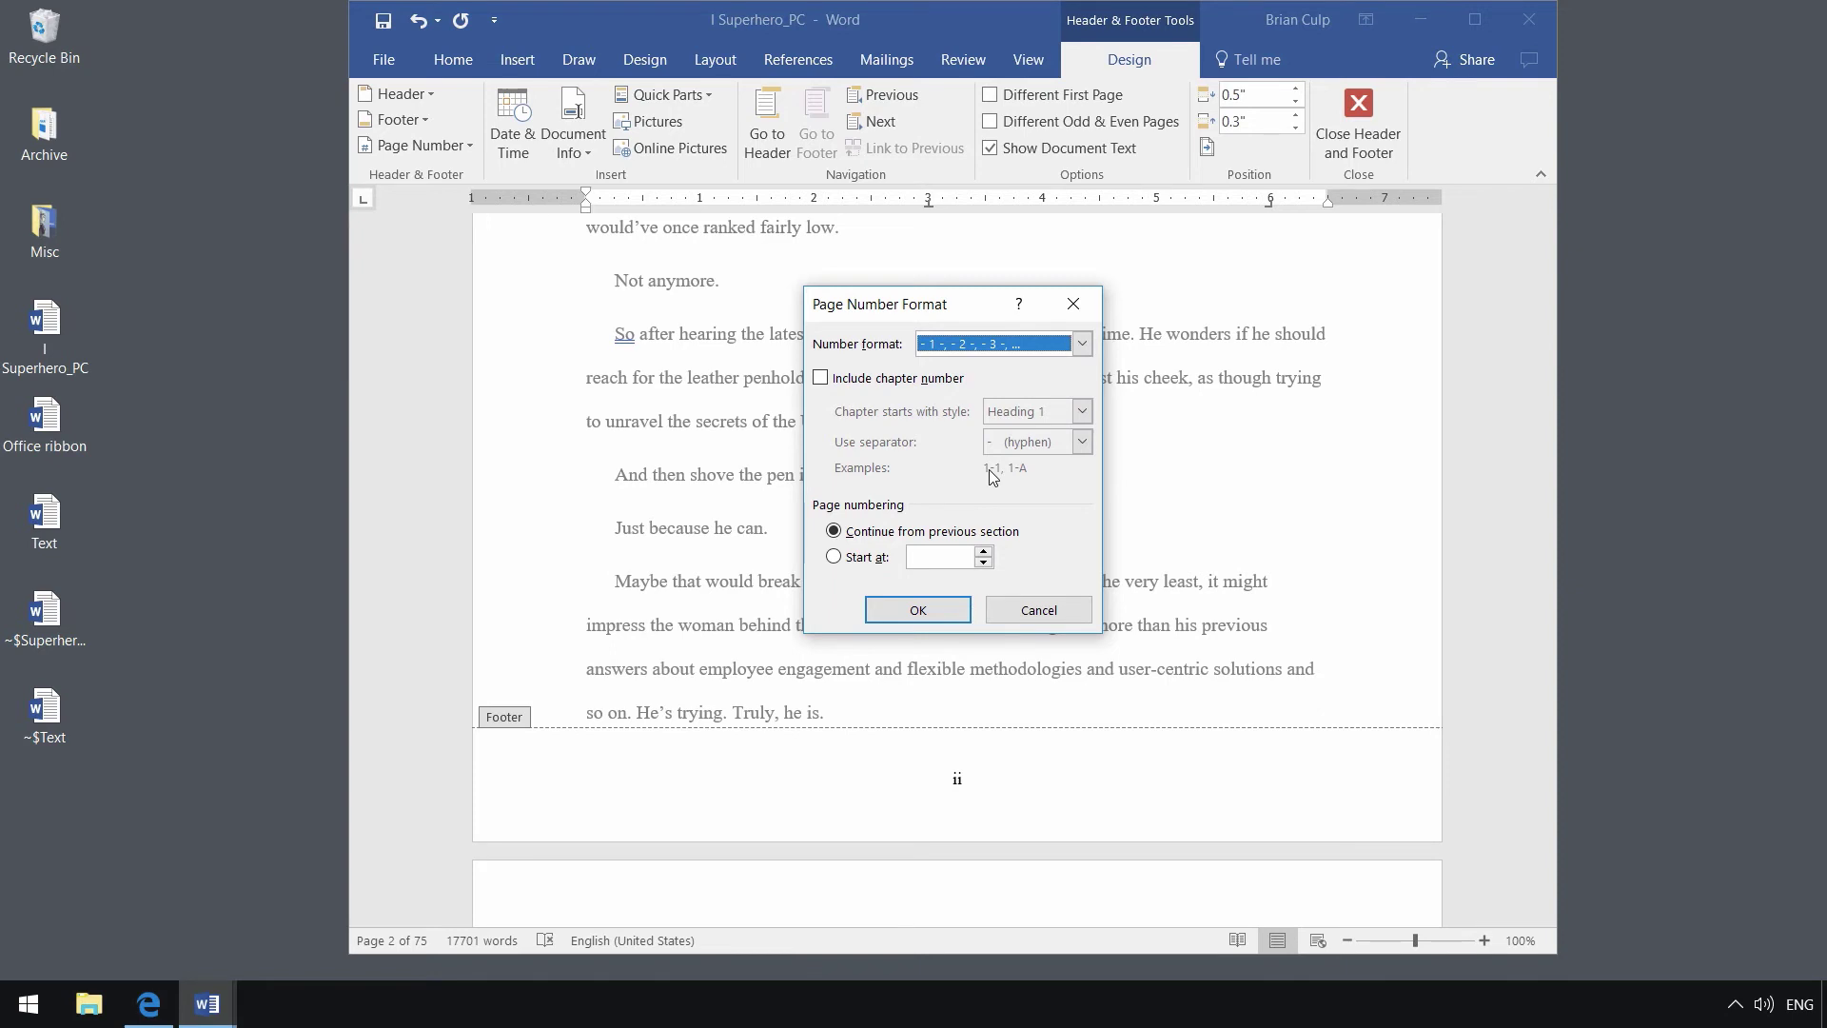
{"action": "left_click", "coordinate": [866, 558]}
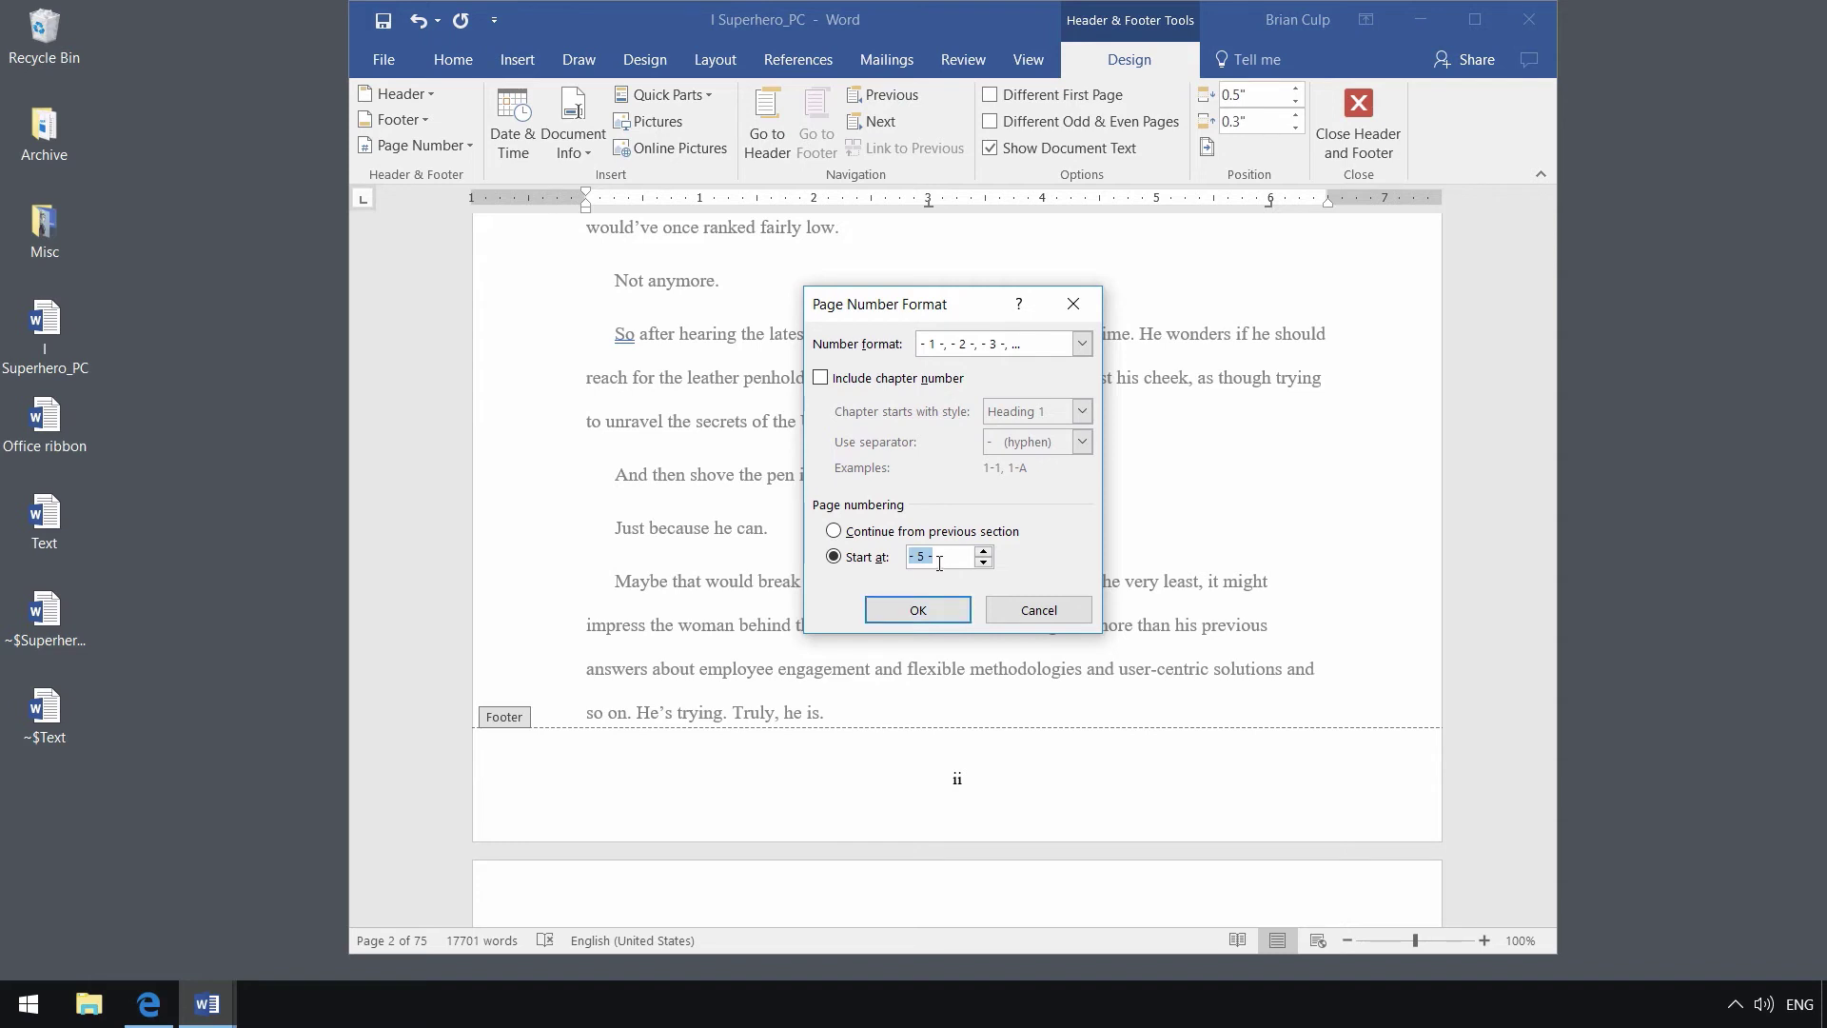
{"action": "left_click", "coordinate": [918, 610]}
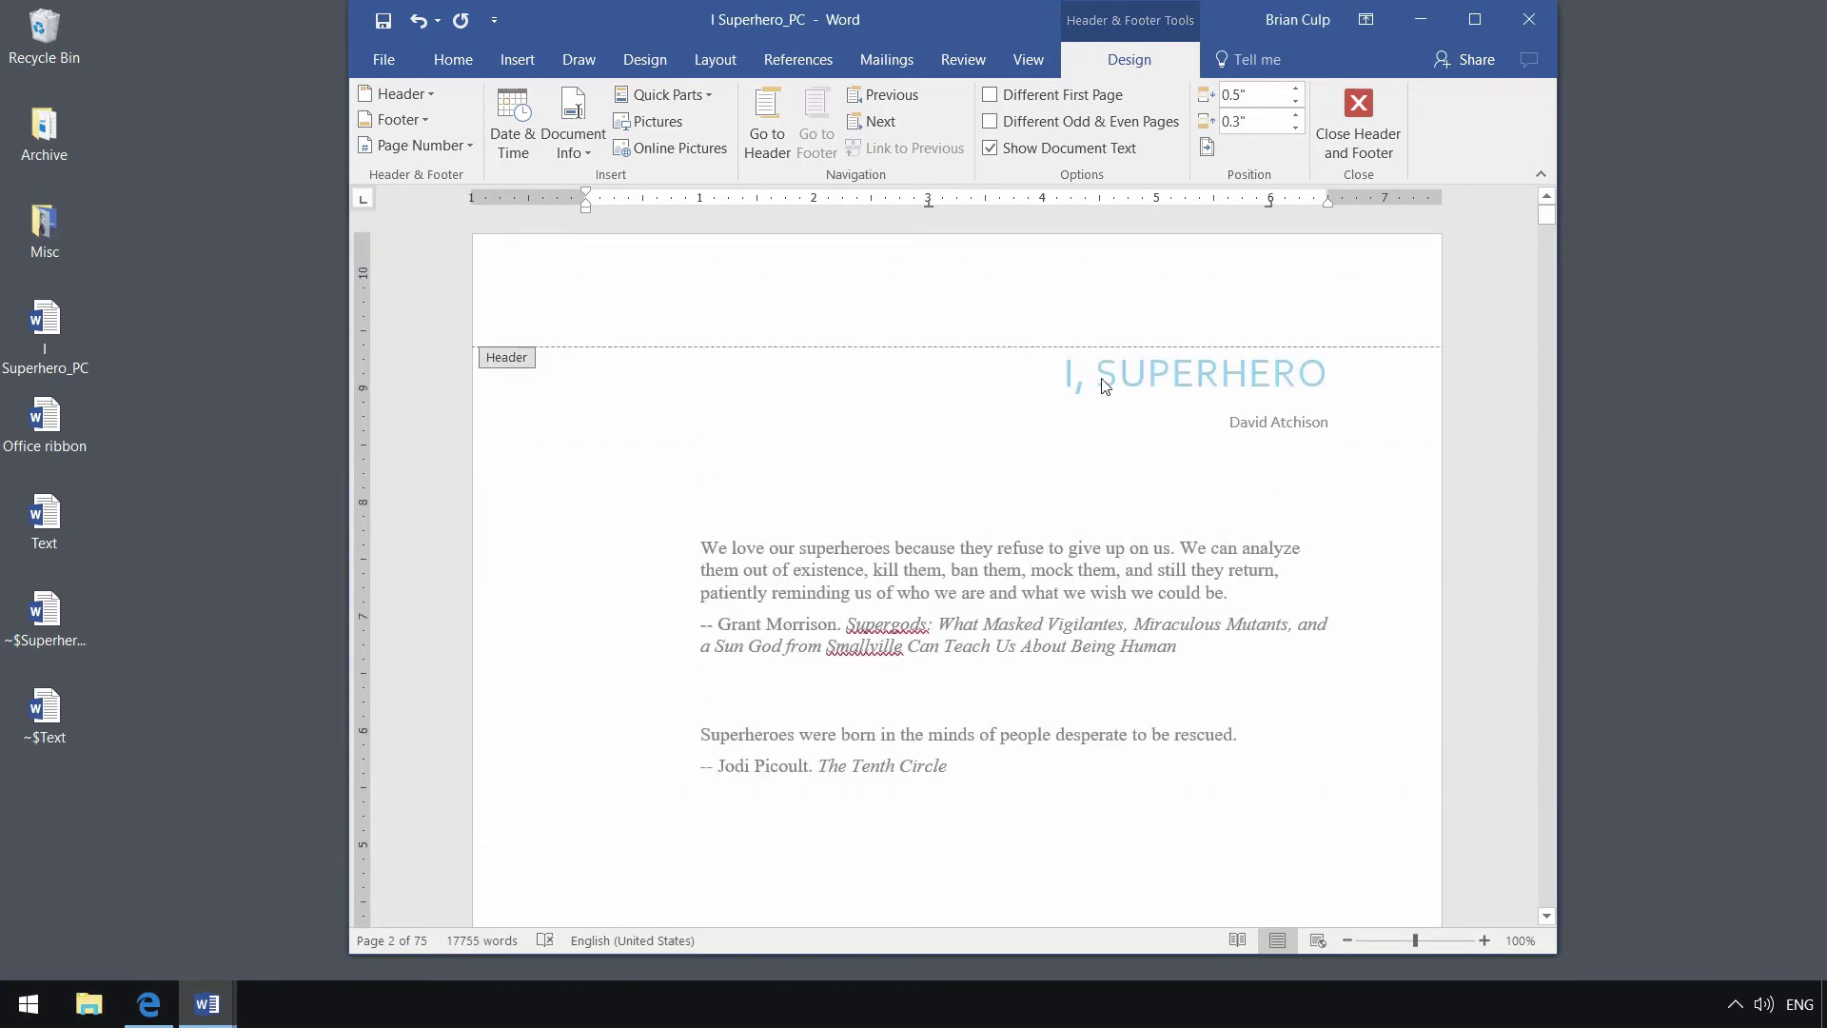
Step: Jump to the manuscript's last page and select its footer number, '- 79 -'
{"action": "scroll", "coordinate": [1104, 386], "scroll_direction": "down", "scroll_amount": 8}
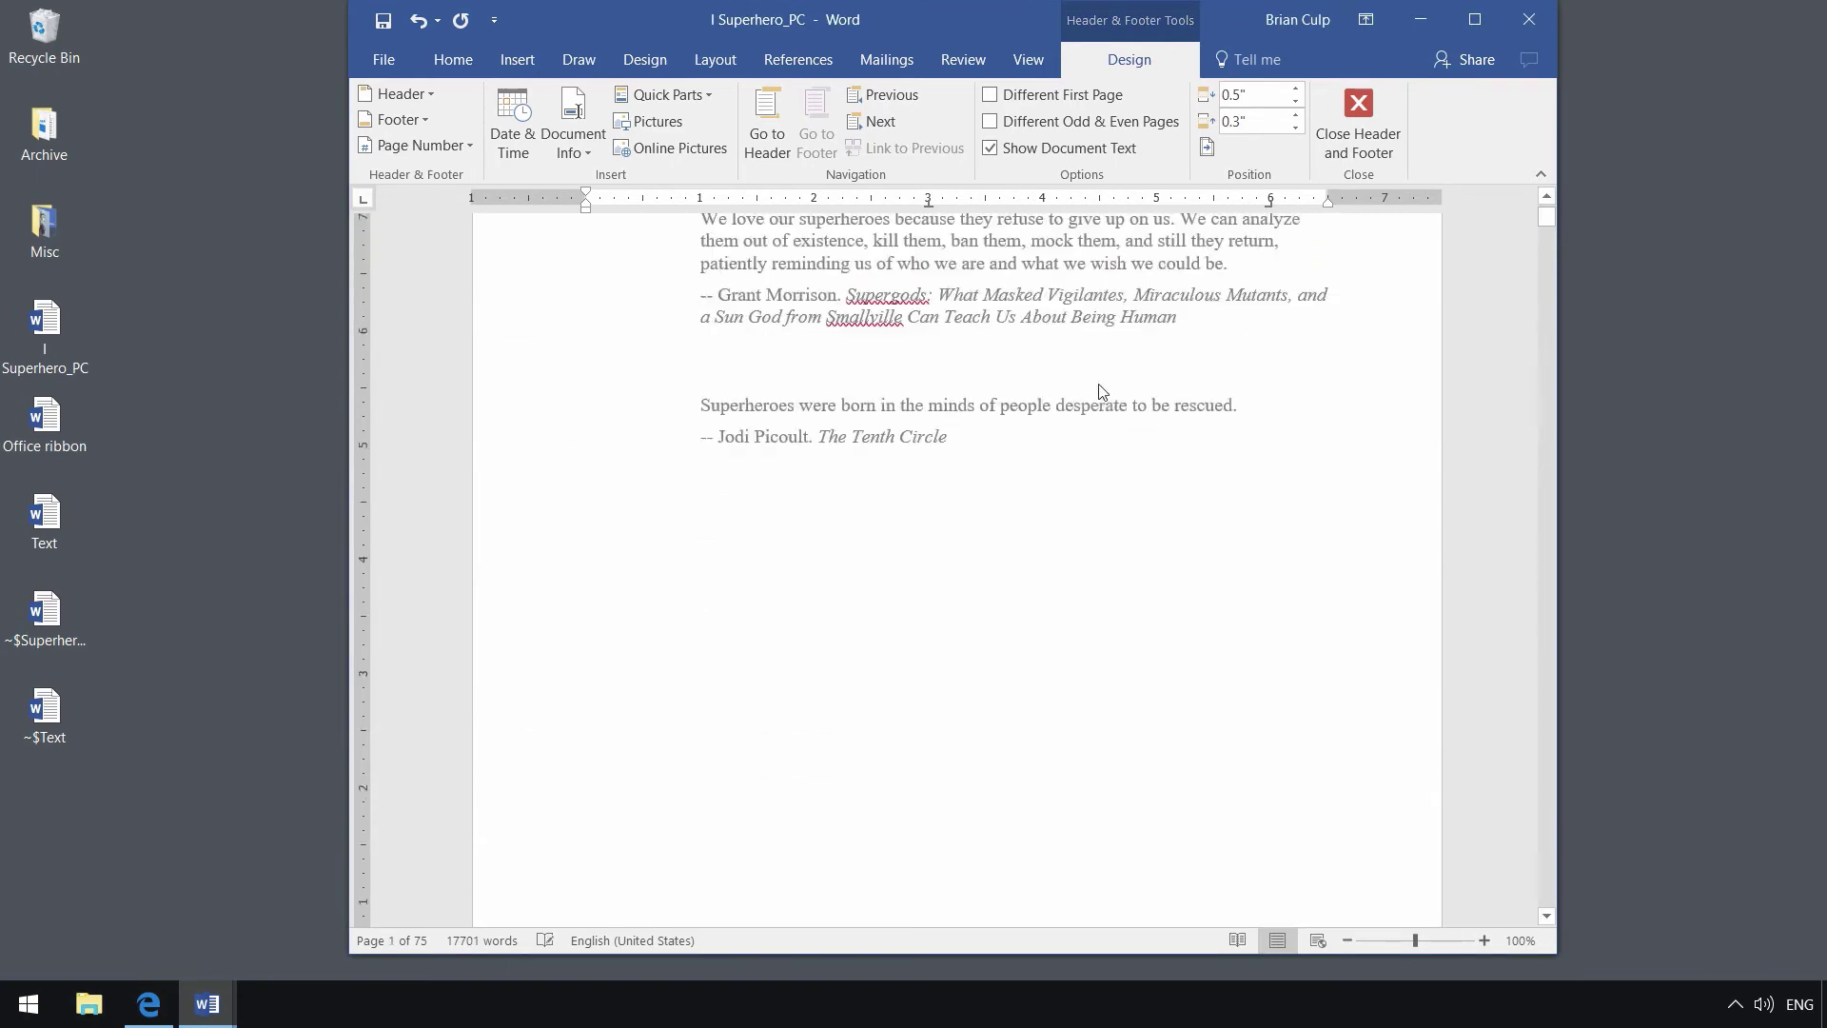
{"action": "scroll", "coordinate": [999, 425], "scroll_direction": "down", "scroll_amount": 10}
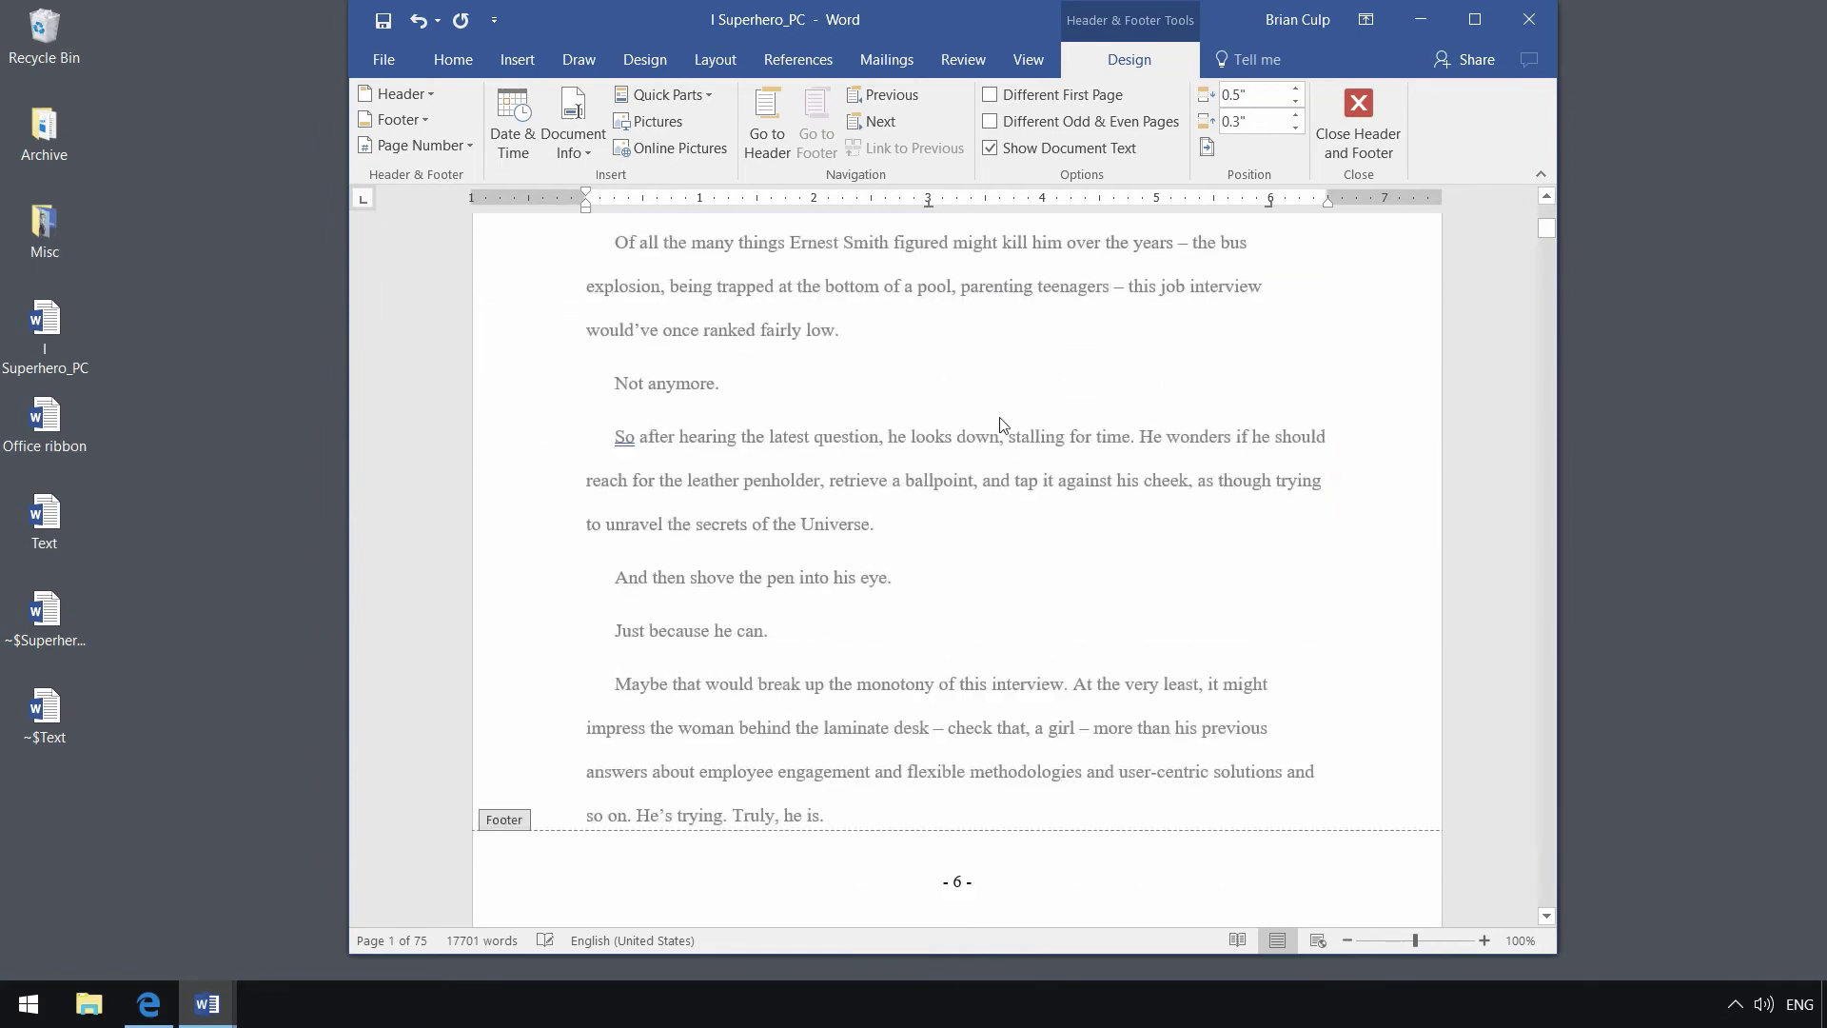
{"action": "scroll", "coordinate": [1000, 425], "scroll_direction": "down", "scroll_amount": 2}
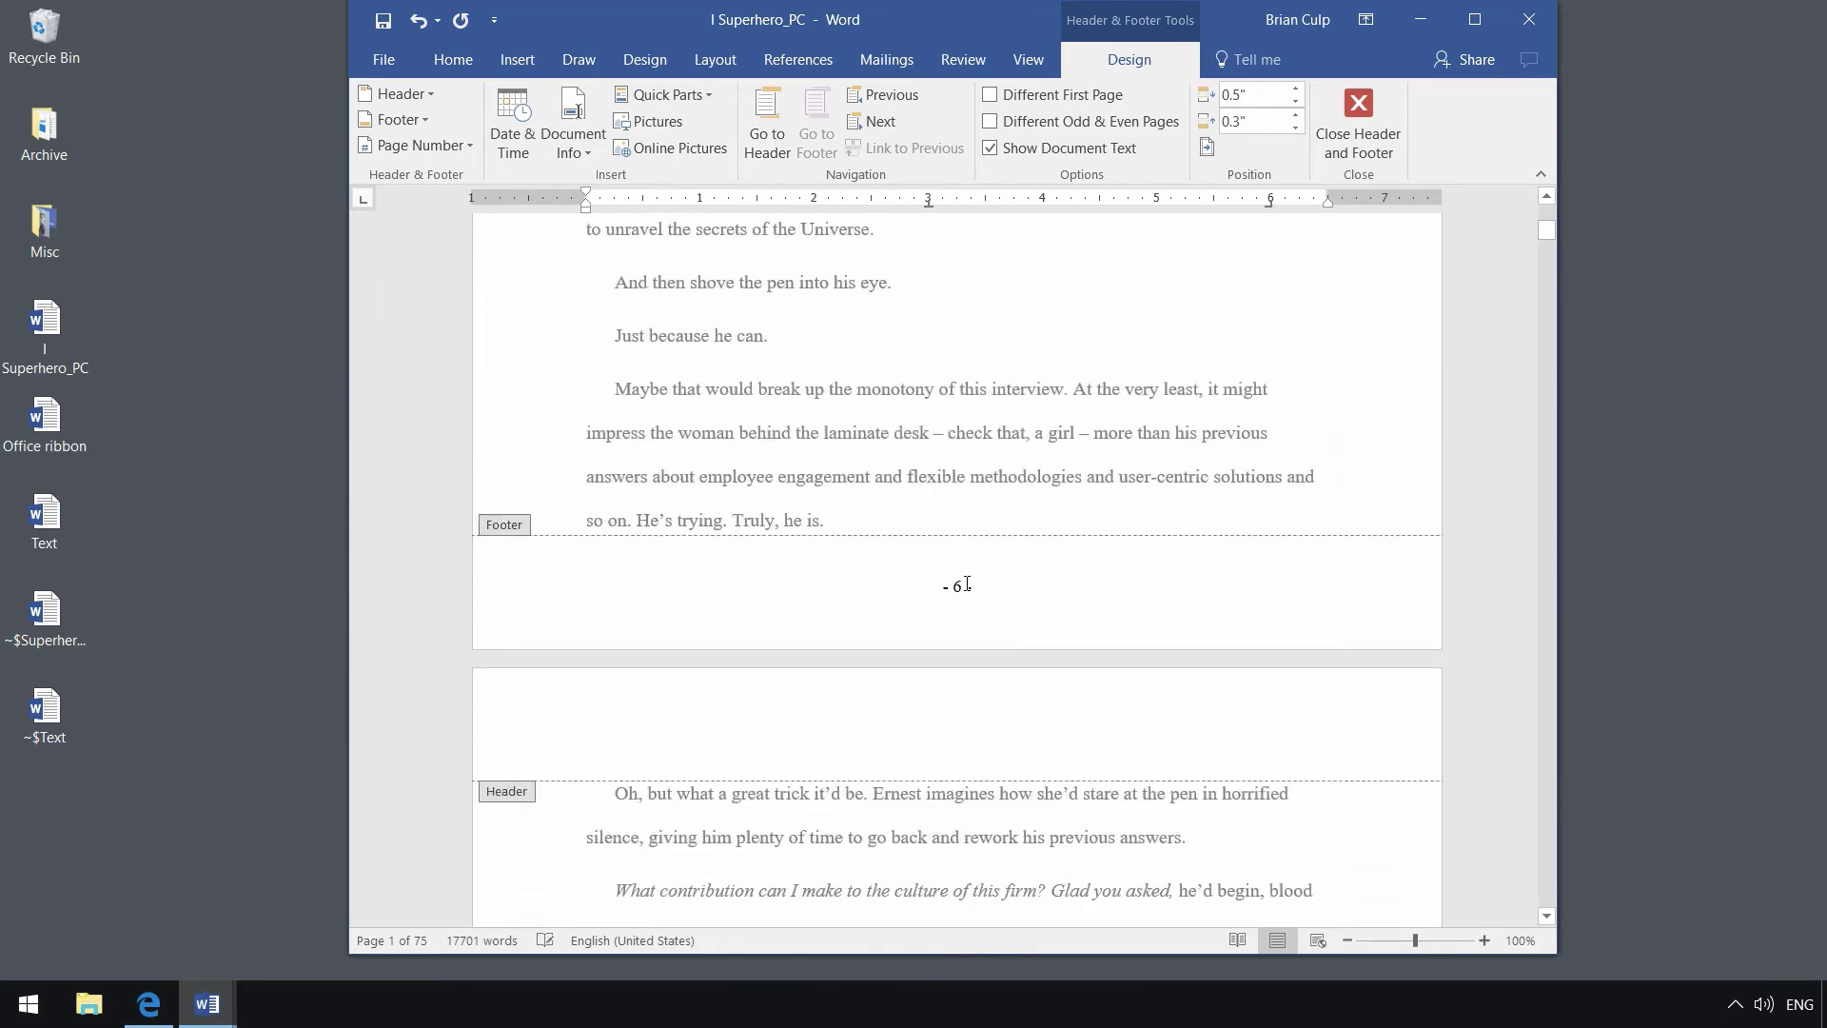
{"action": "scroll", "coordinate": [967, 582], "scroll_direction": "up", "scroll_amount": 1}
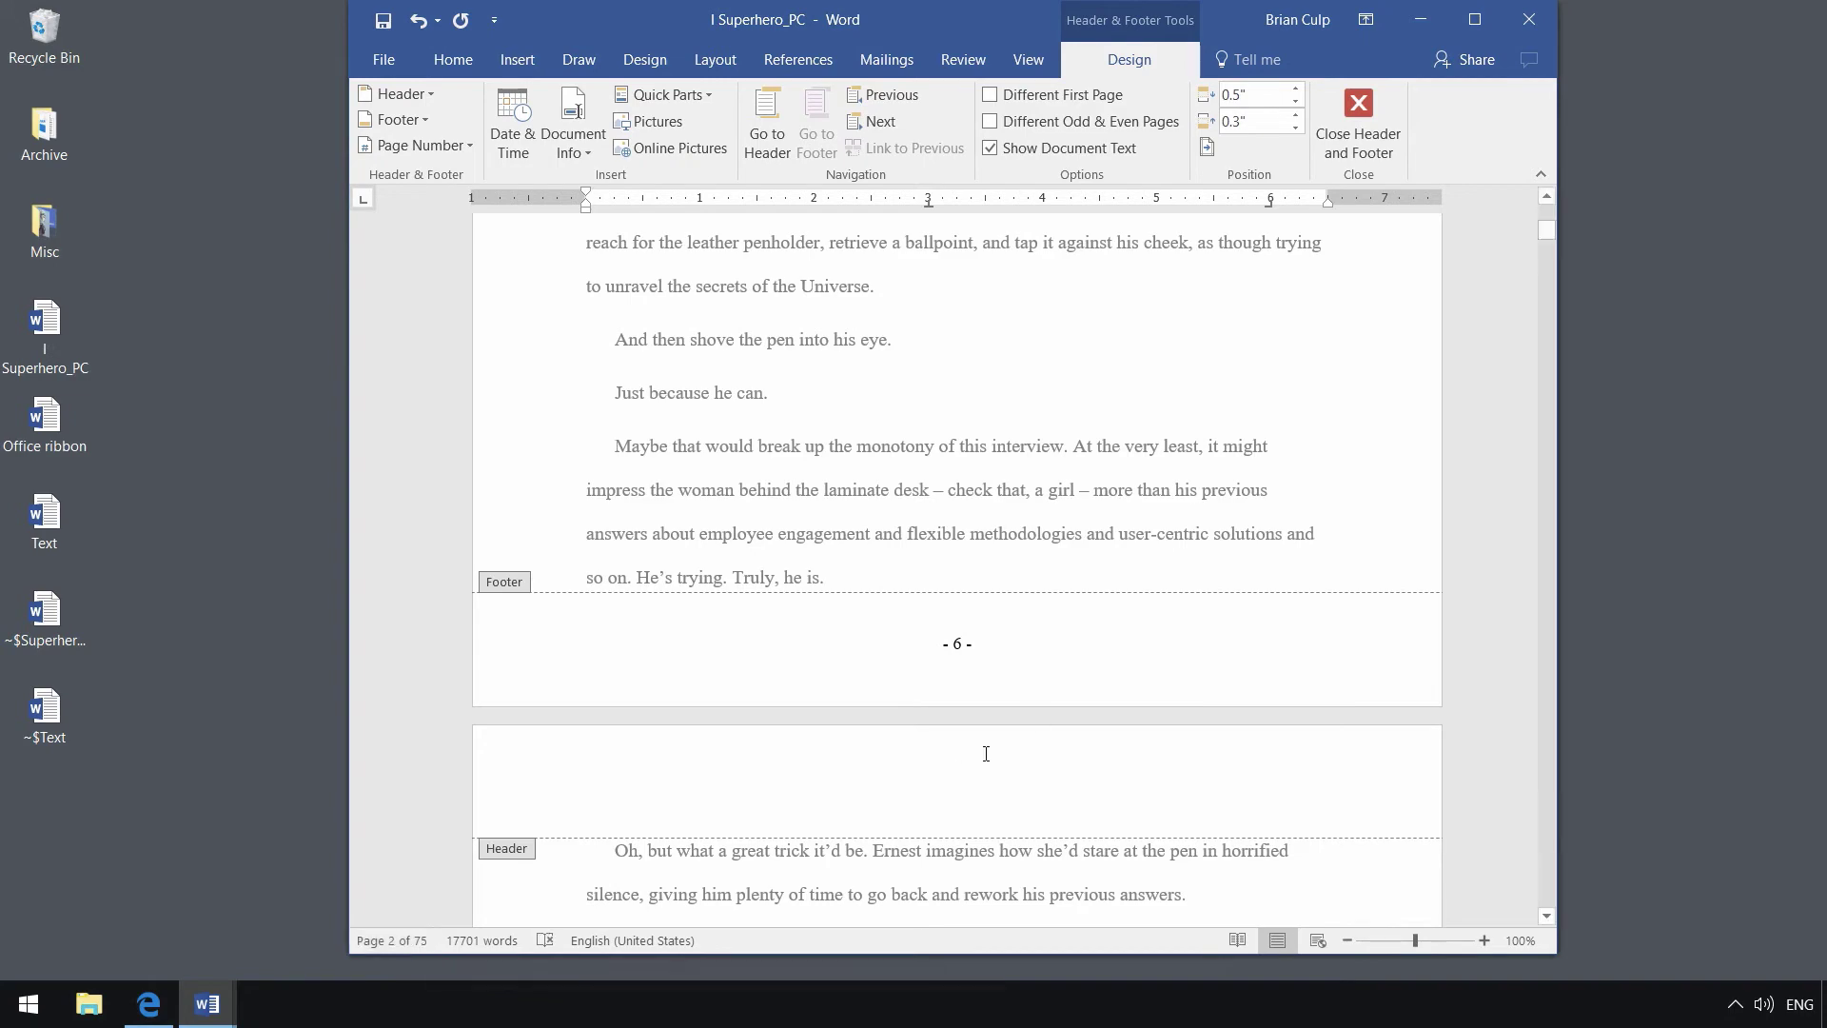
{"action": "left_click_drag", "start_coordinate": [1540, 243], "coordinate": [1547, 901]}
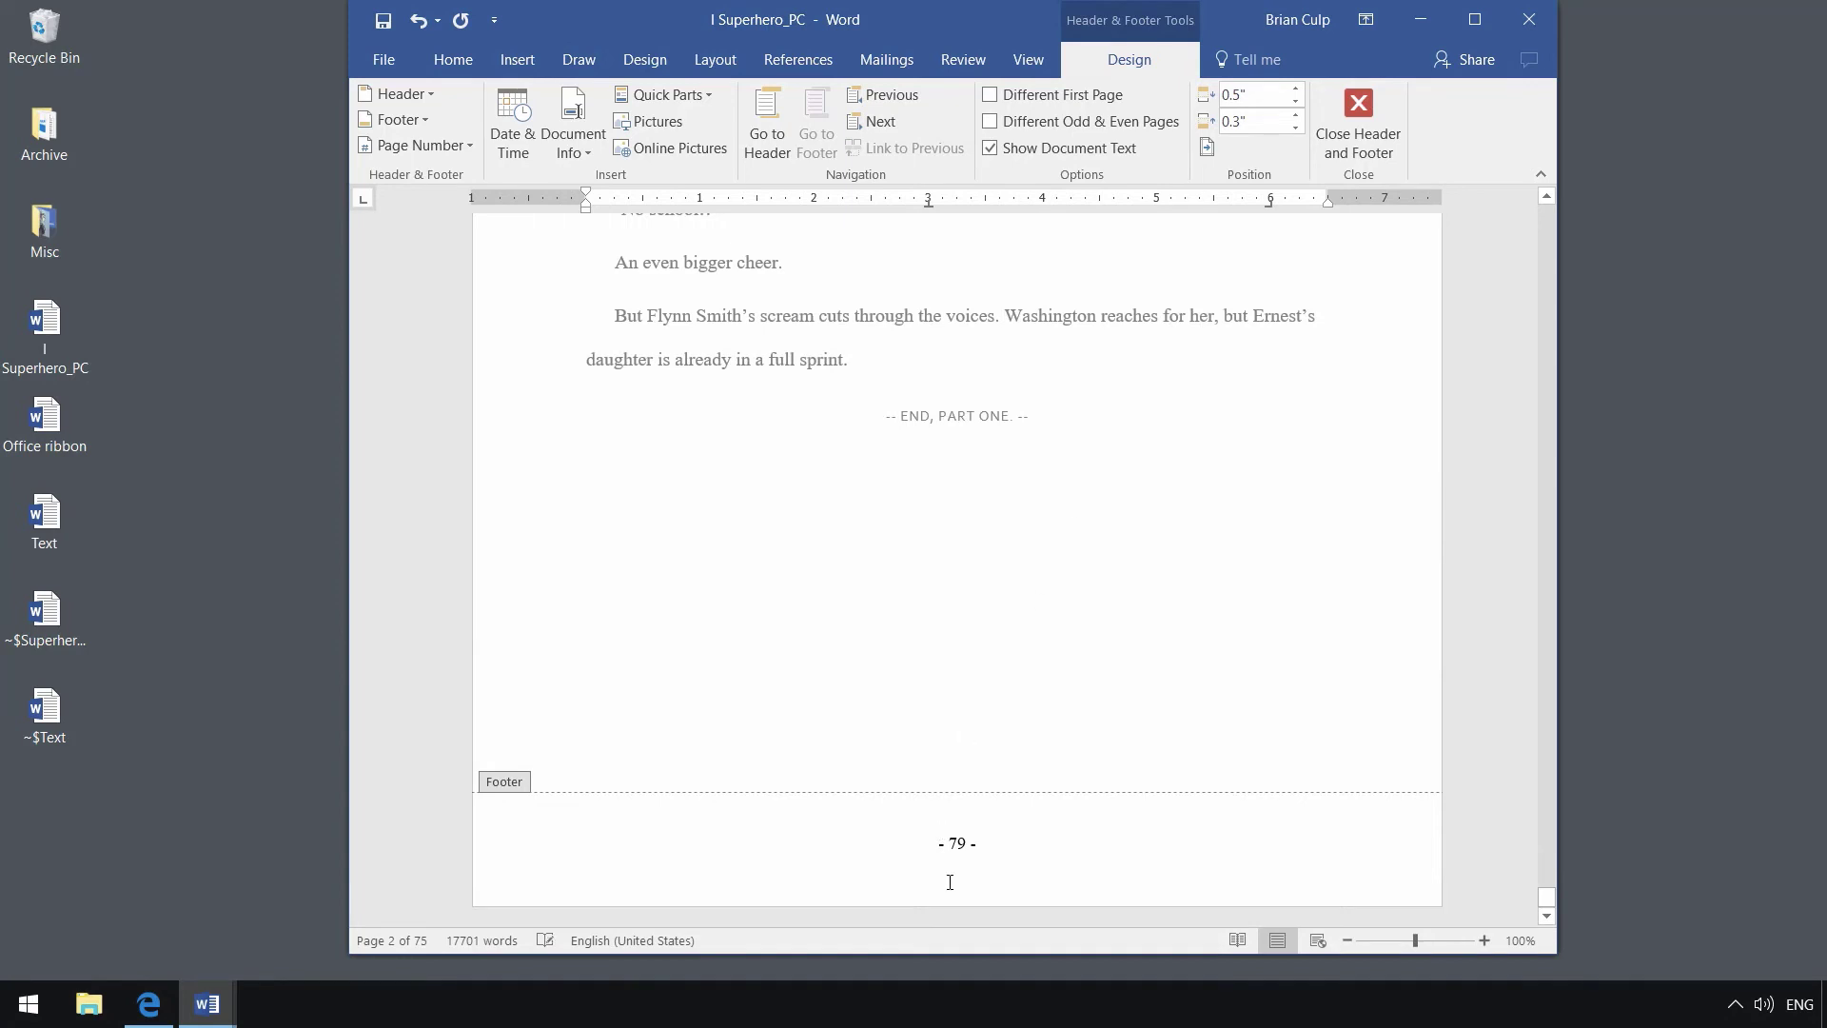
{"action": "triple_click", "coordinate": [962, 843]}
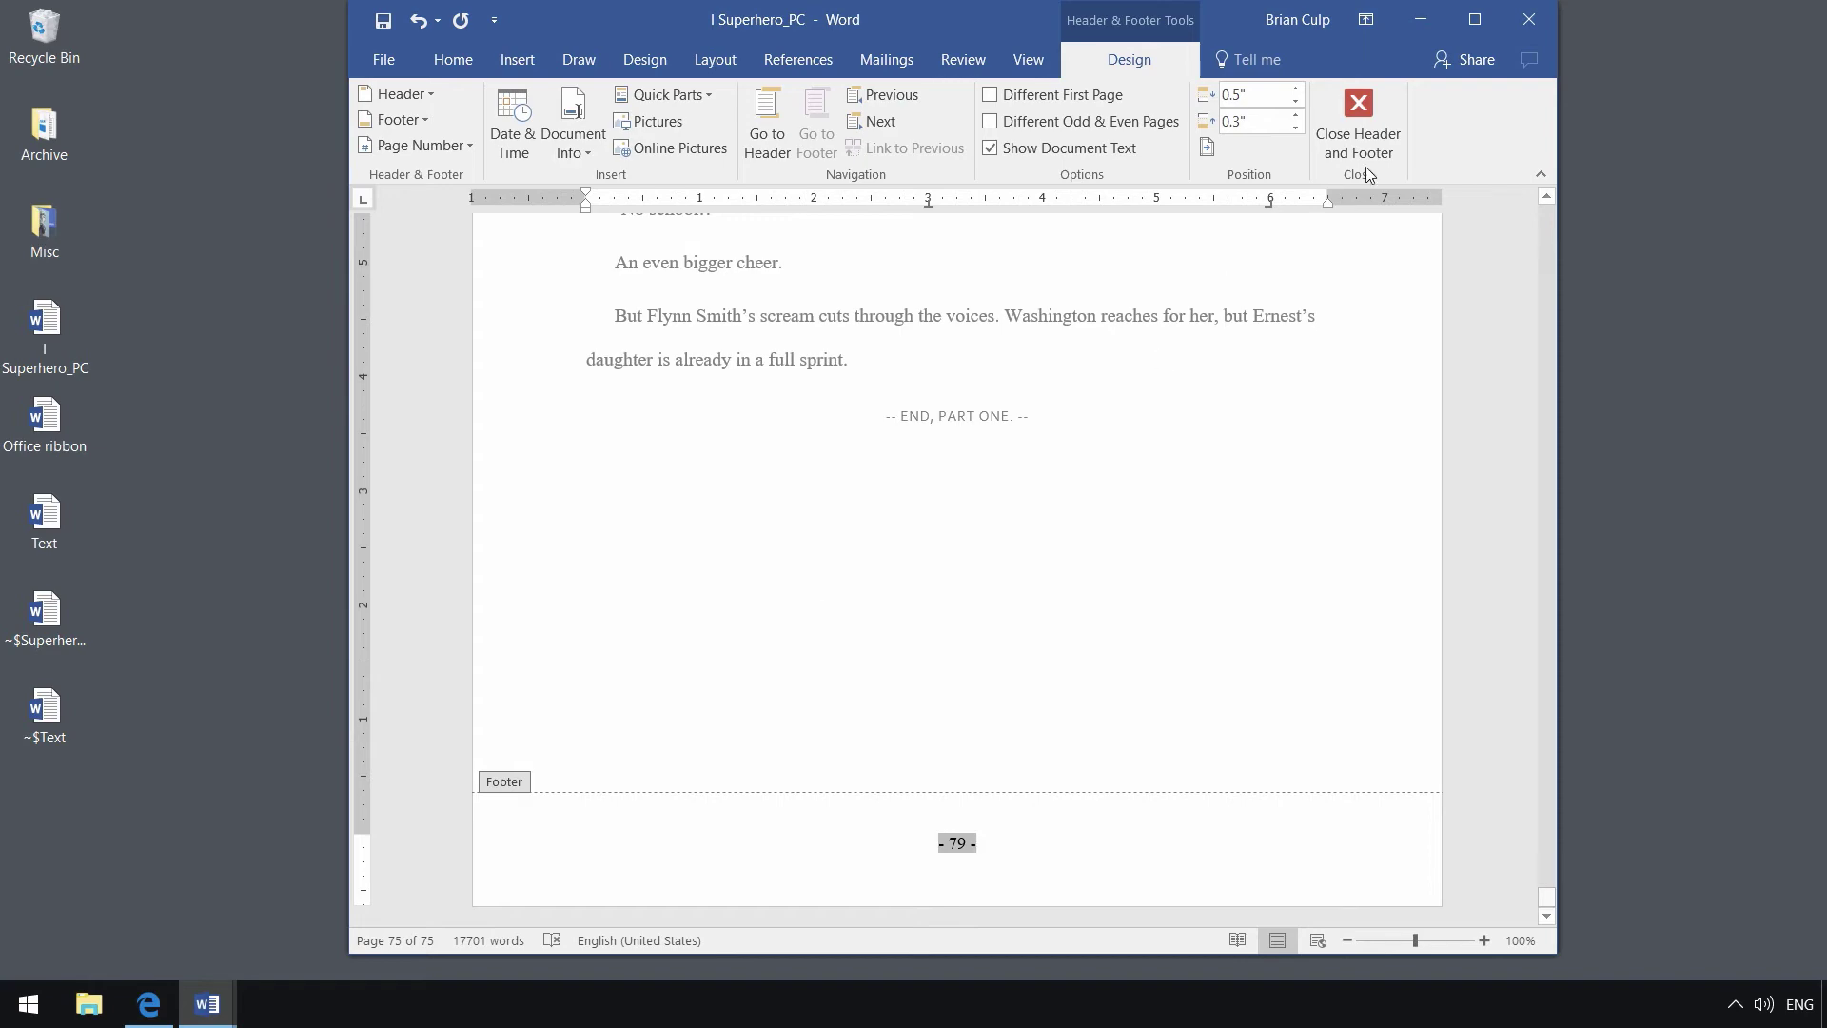
Step: Exit the footer and scroll to chapter one's page, numbered '- 6 -'
{"action": "left_click", "coordinate": [1367, 123]}
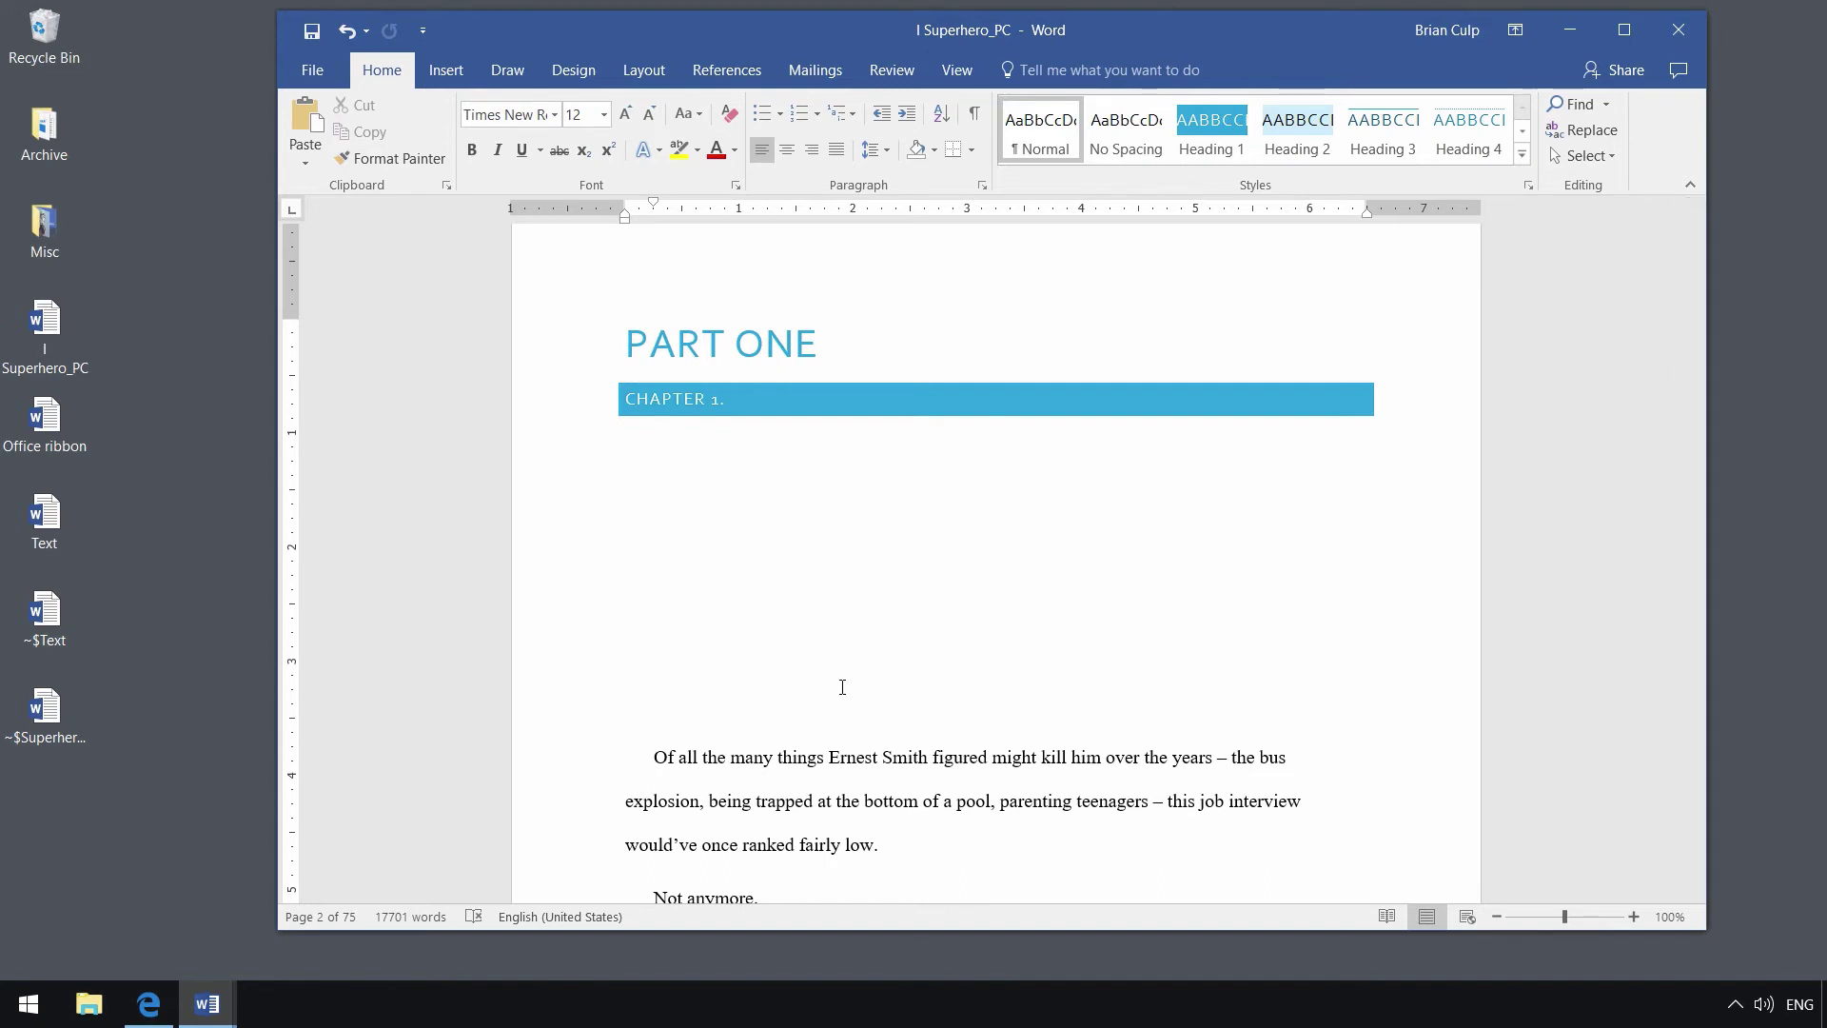
{"action": "scroll", "coordinate": [842, 686], "scroll_direction": "down", "scroll_amount": 10}
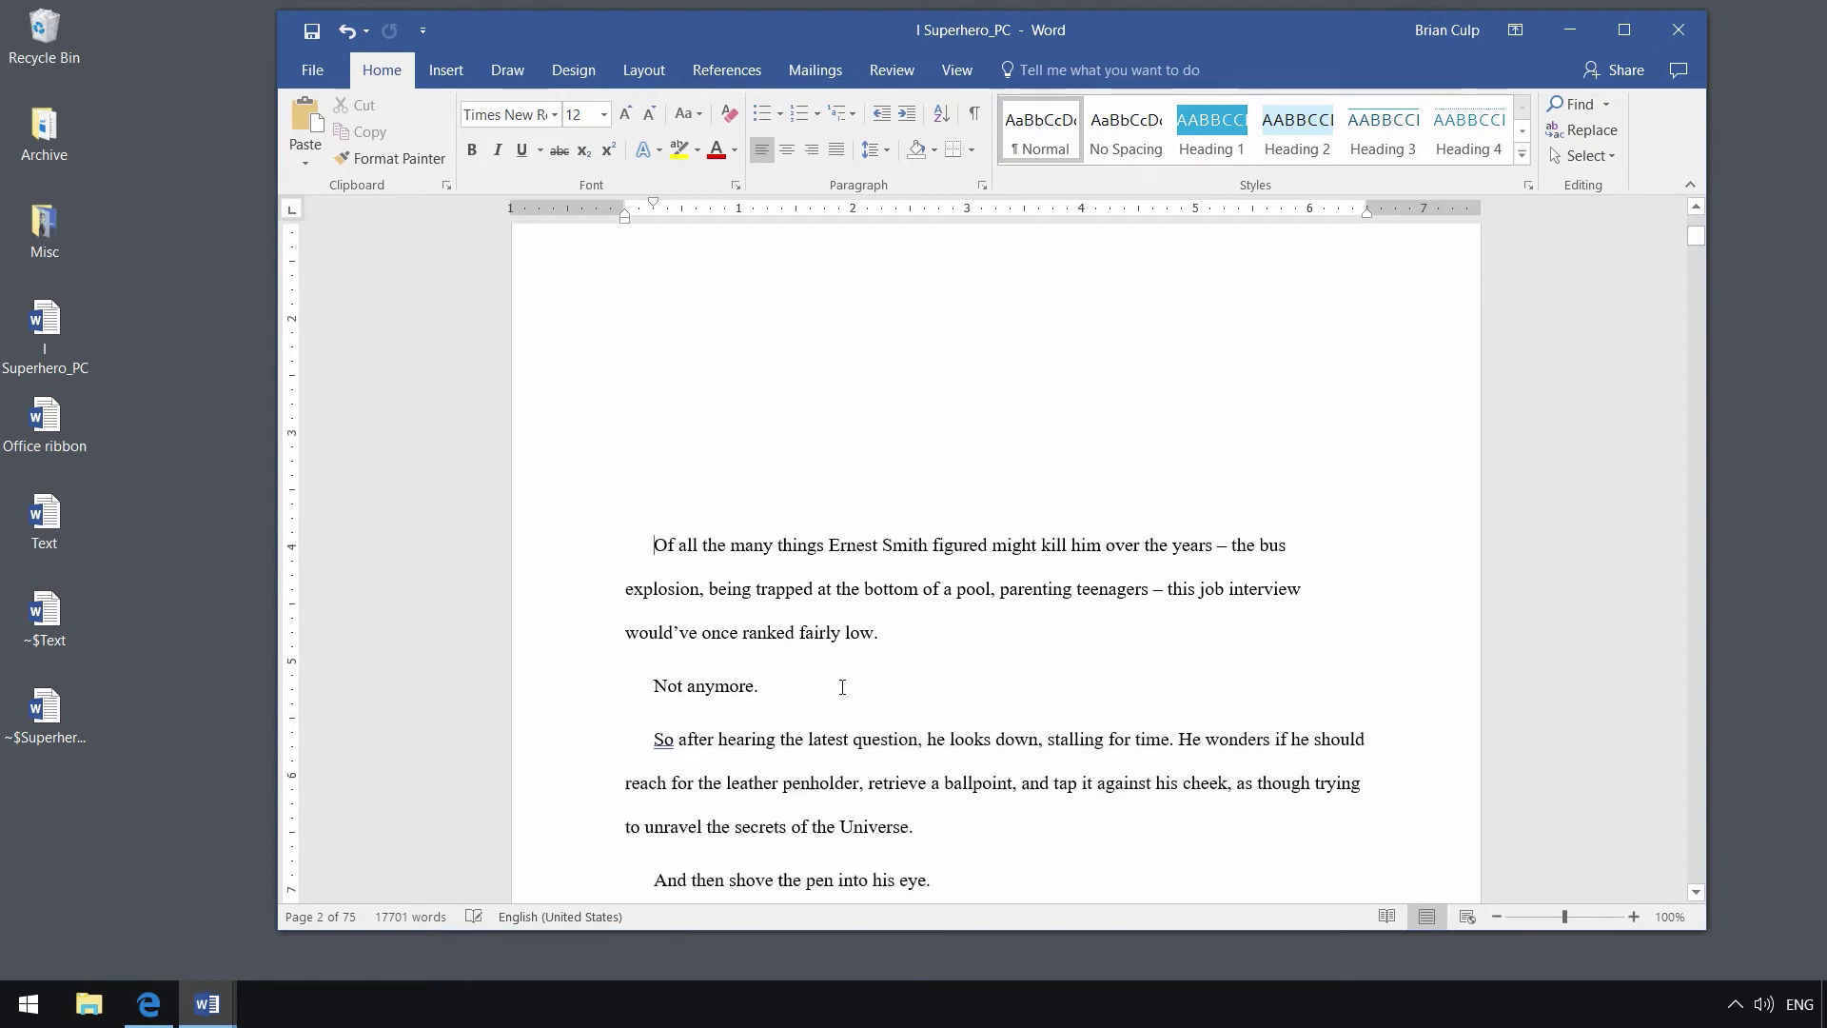
{"action": "scroll", "coordinate": [842, 686], "scroll_direction": "down", "scroll_amount": 4}
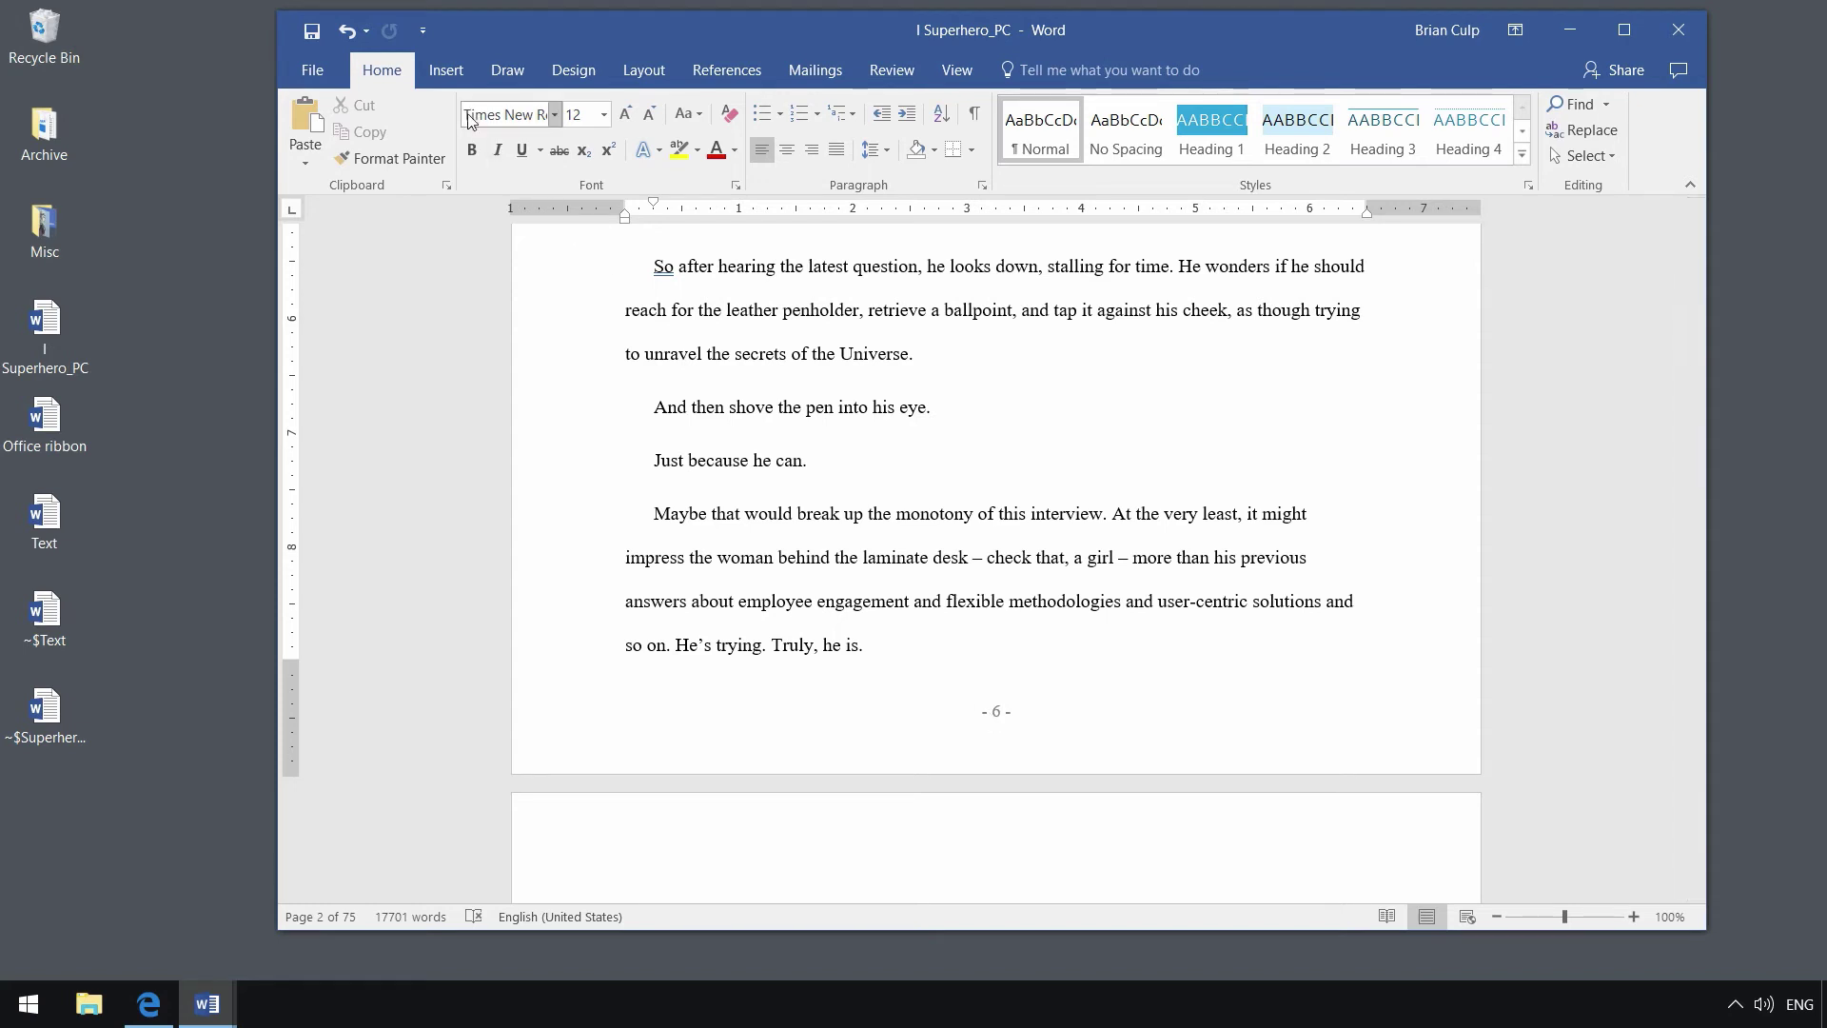
Step: Change the page numbering Start at value from 5 to 1 in Format Page Numbers
{"action": "left_click", "coordinate": [448, 72]}
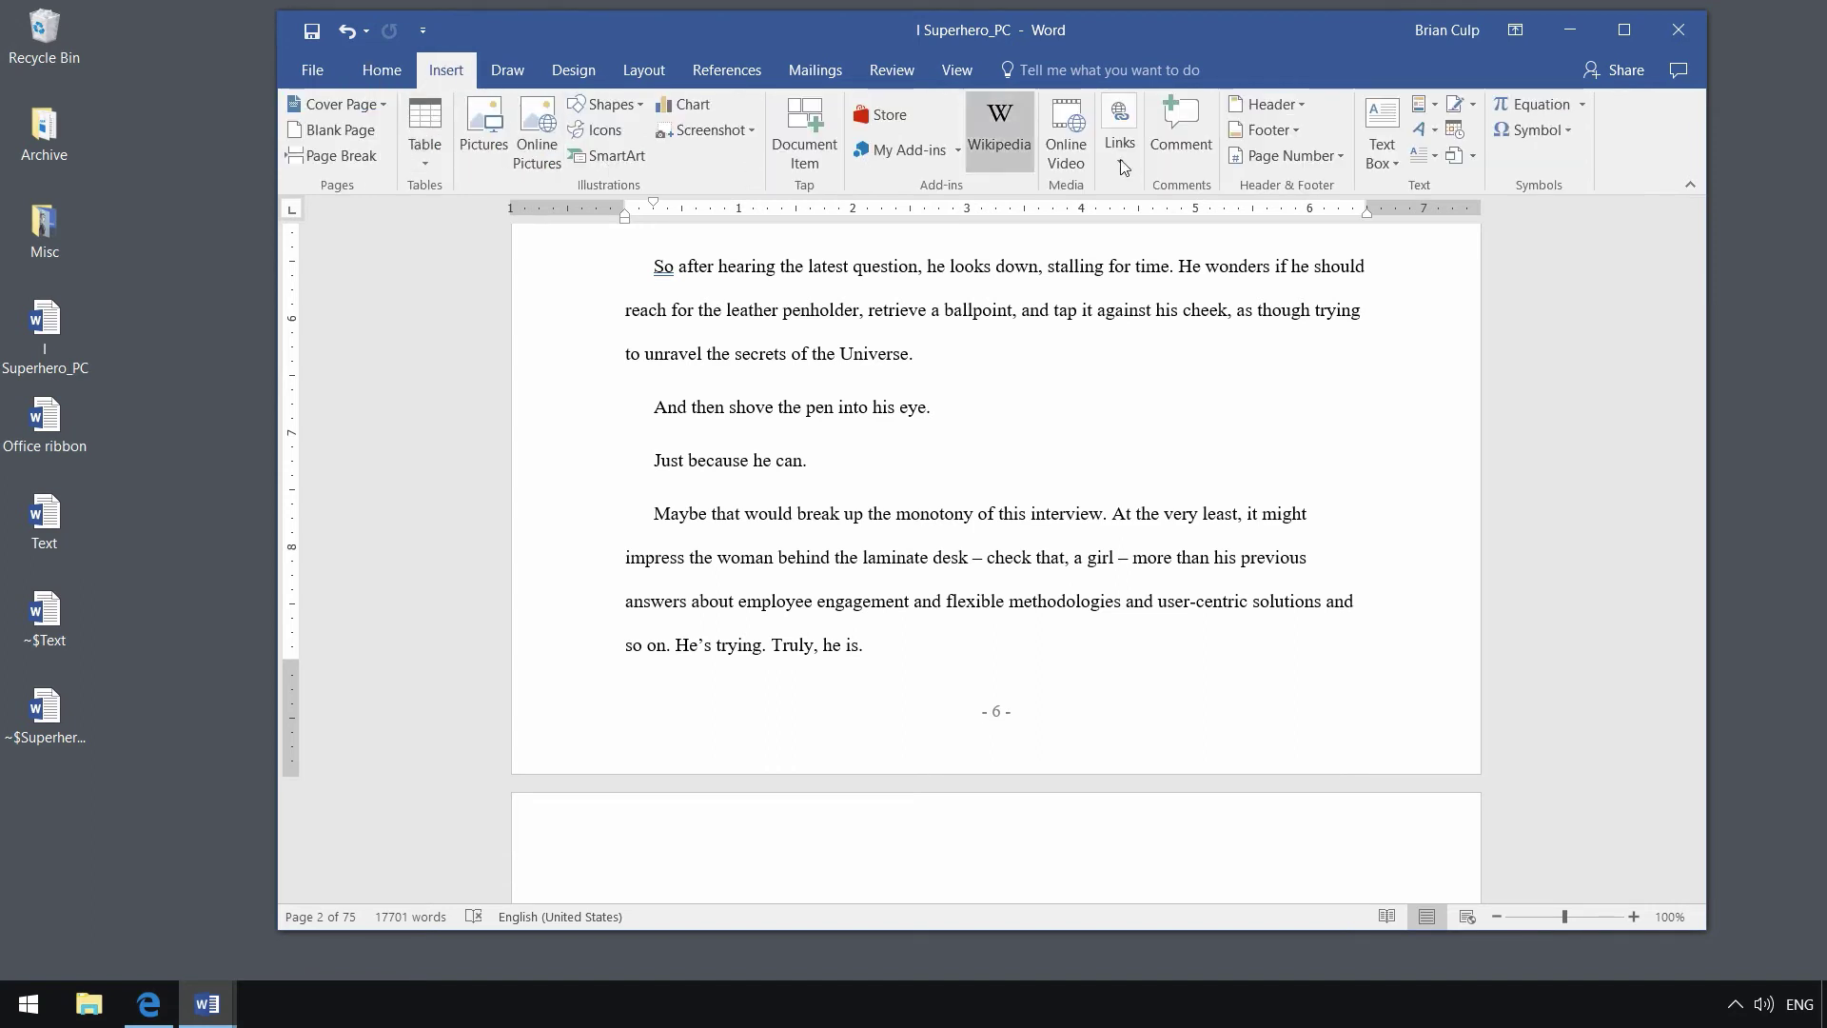
{"action": "left_click", "coordinate": [1285, 156]}
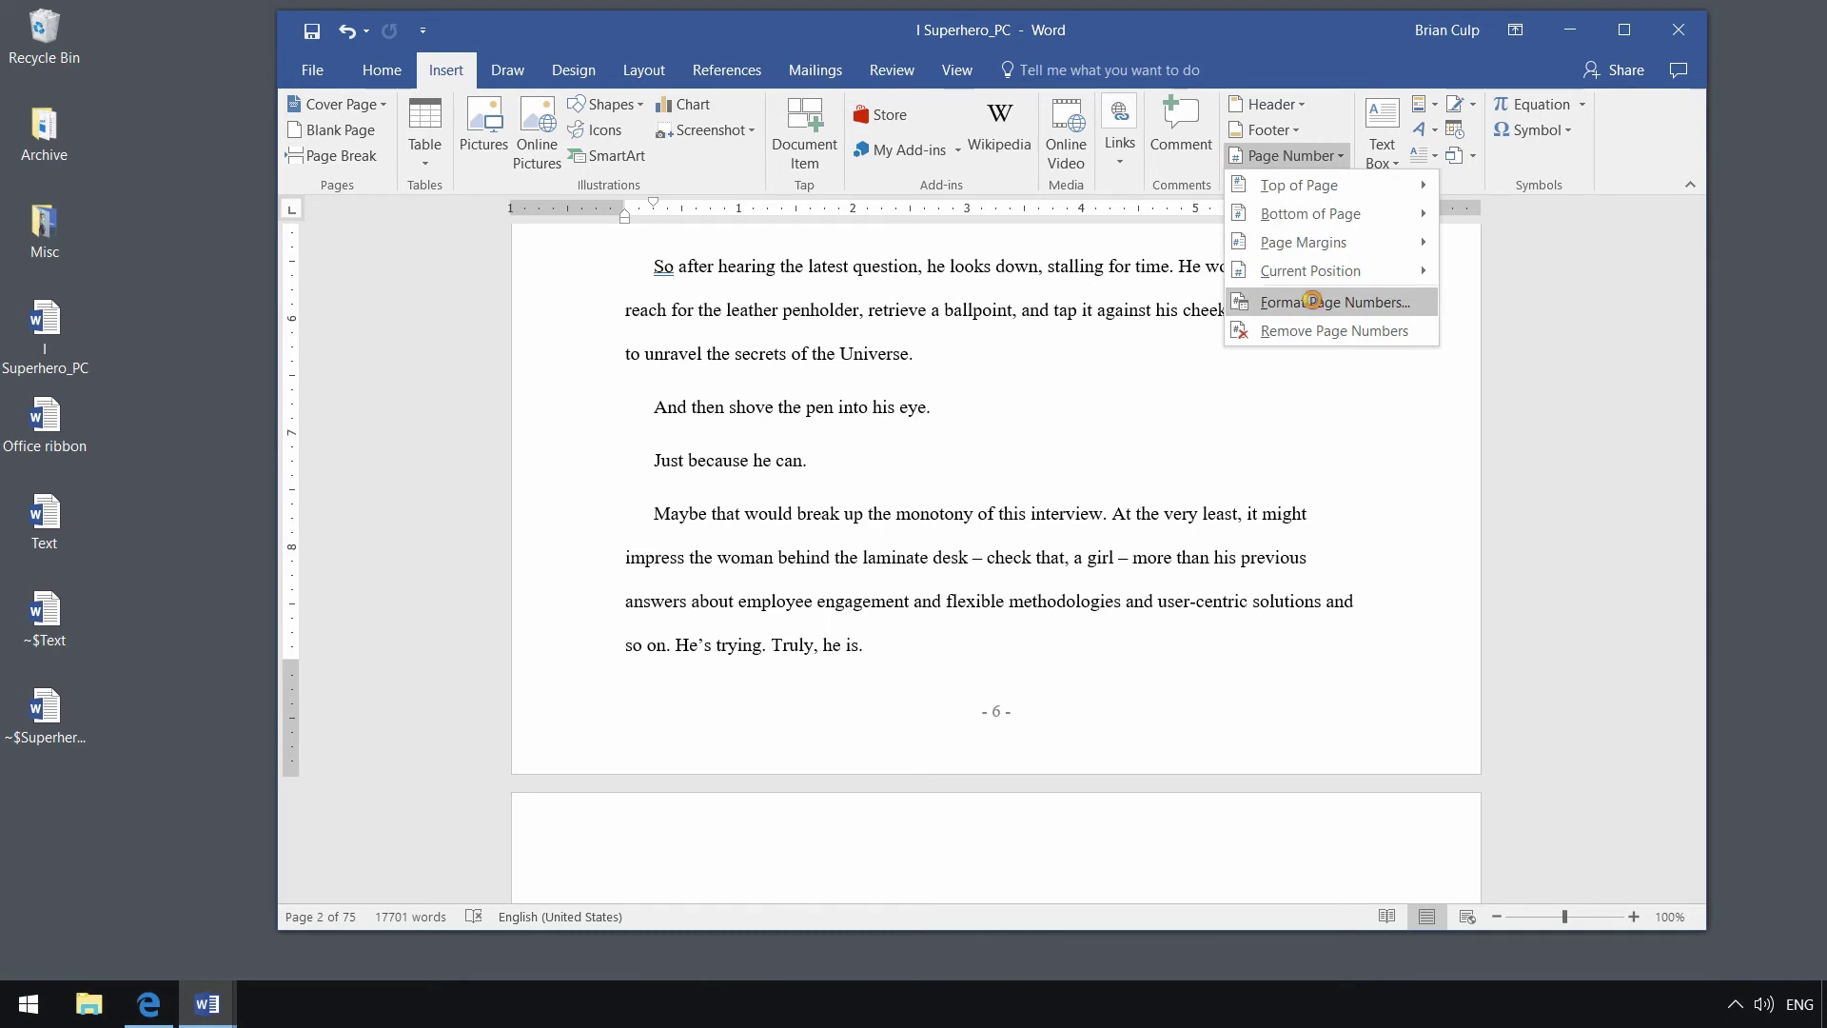
{"action": "left_click", "coordinate": [1313, 304]}
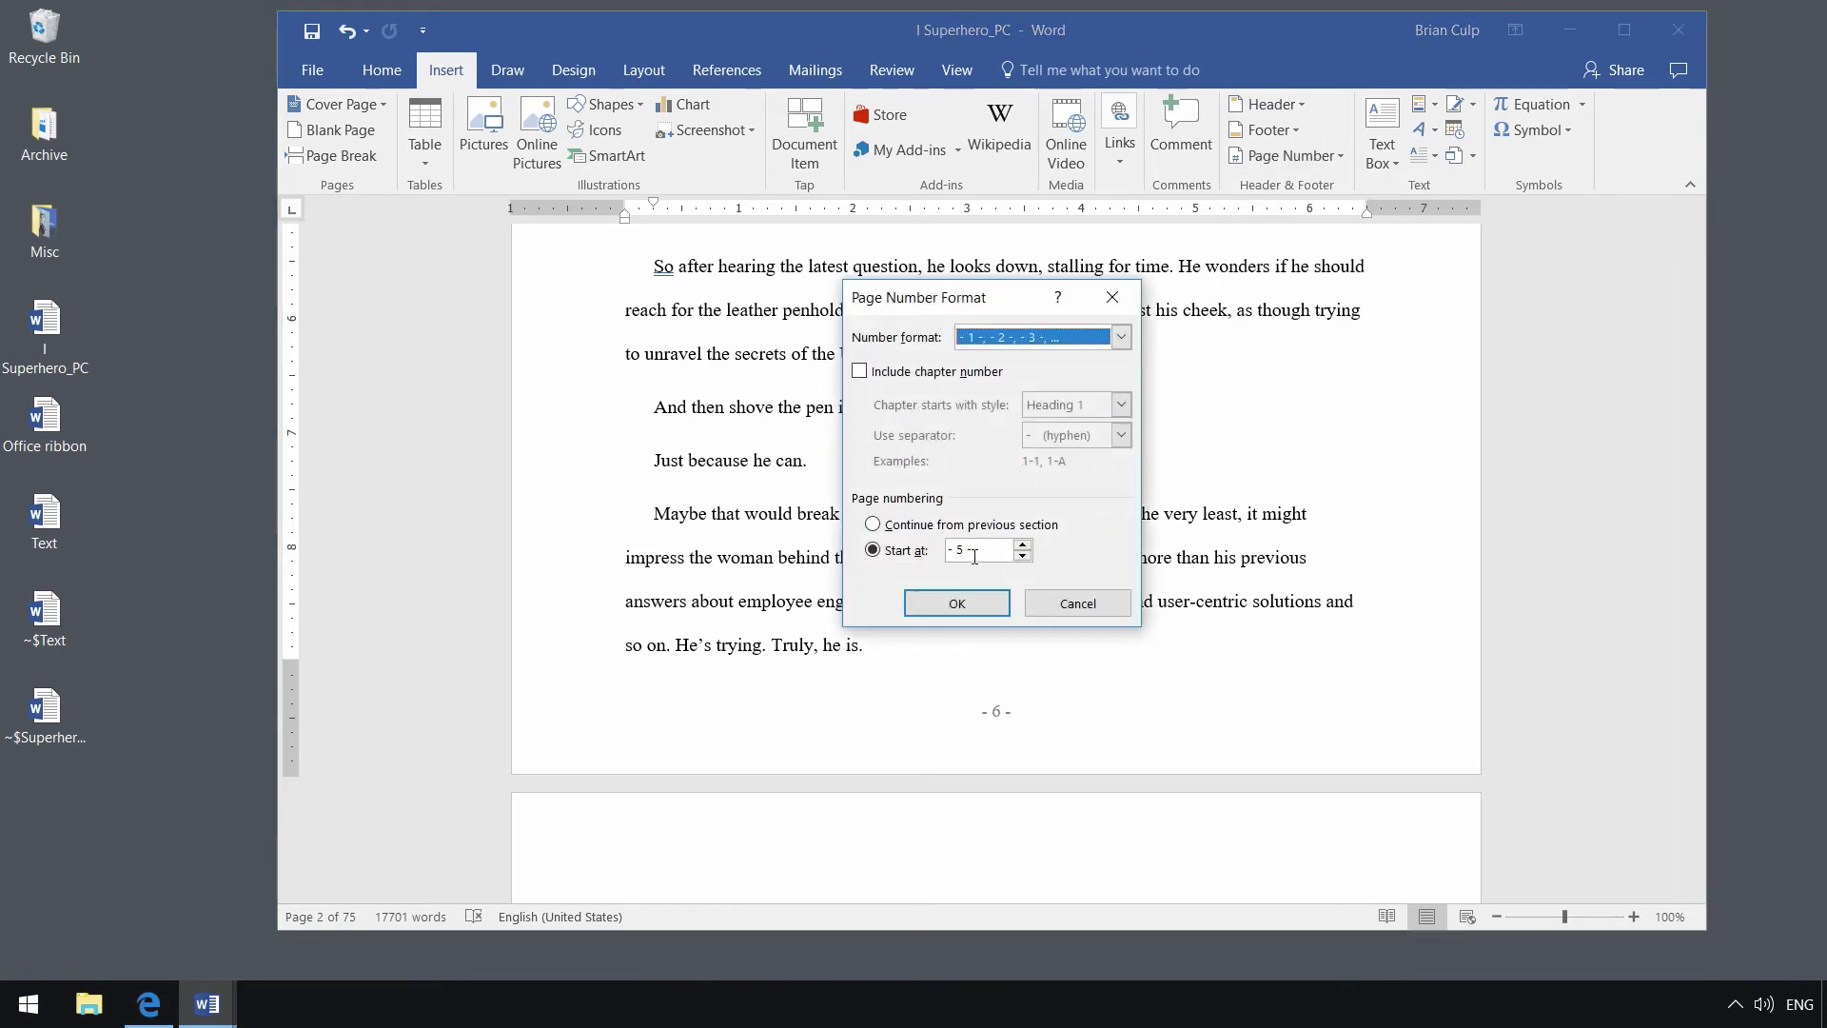
{"action": "left_click", "coordinate": [932, 550]}
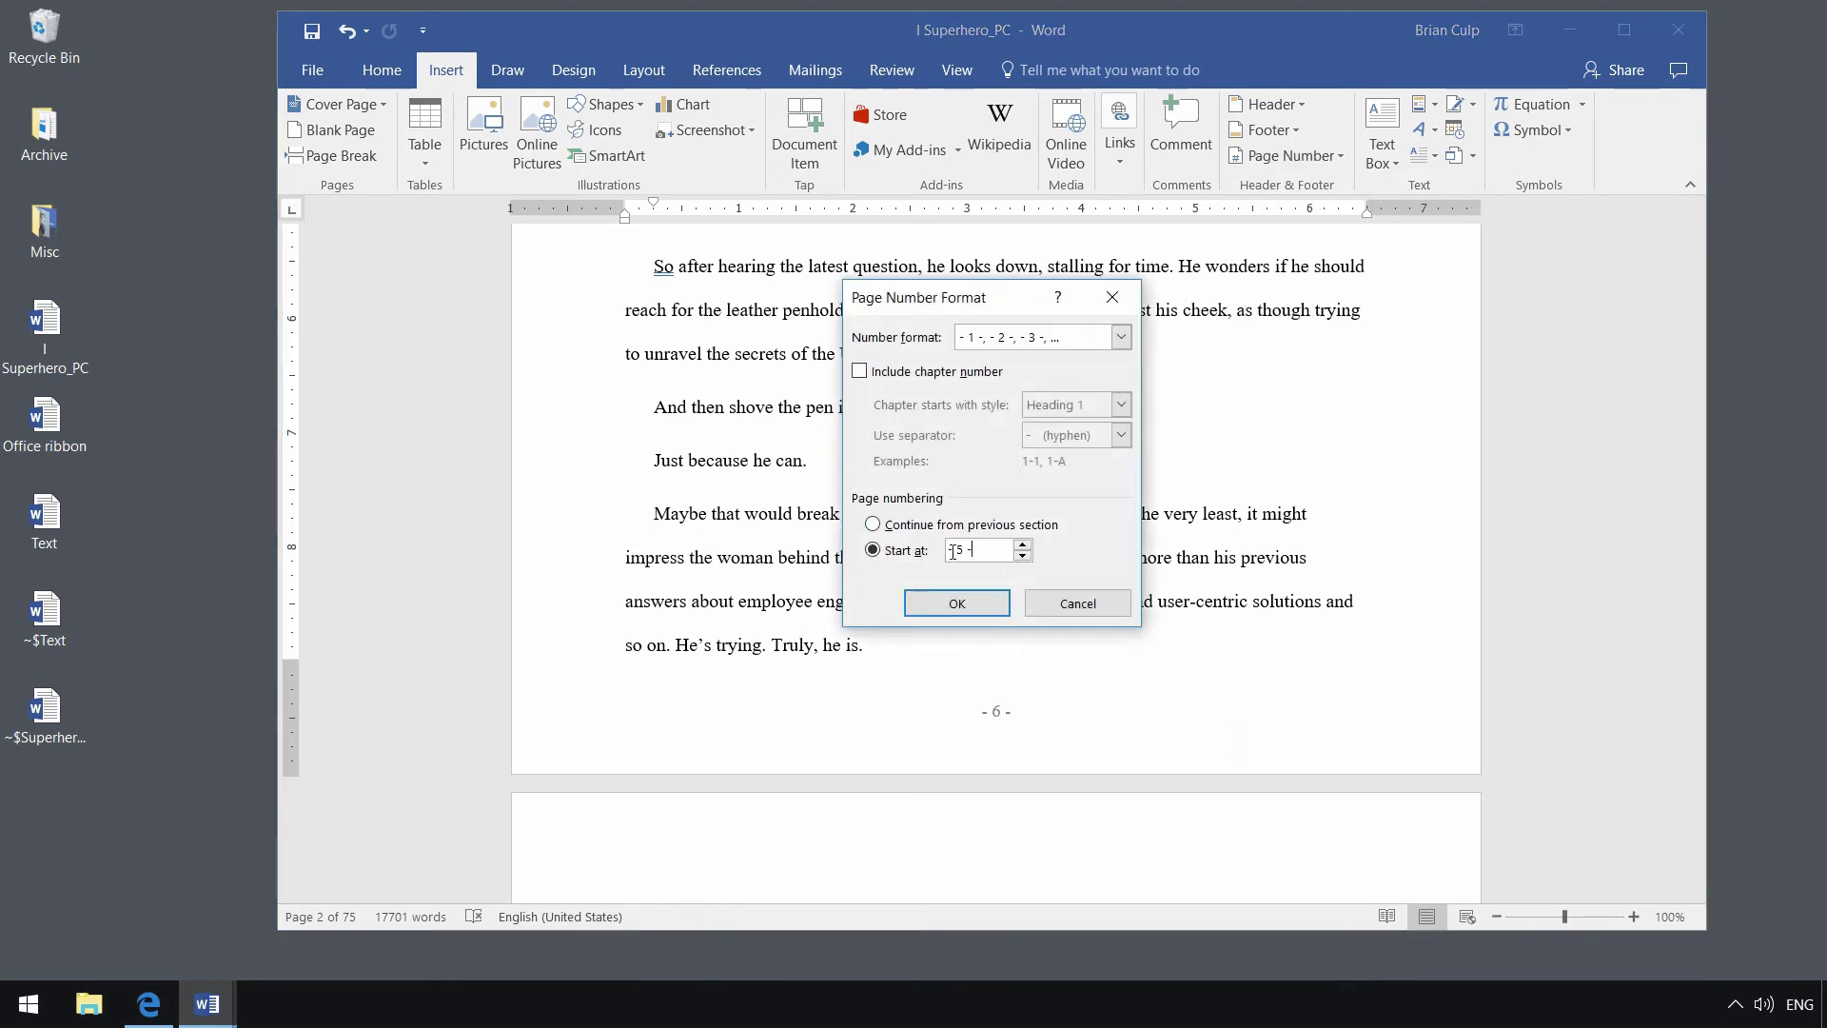
{"action": "left_click", "coordinate": [954, 601]}
{"action": "scroll", "coordinate": [1002, 649], "scroll_direction": "up", "scroll_amount": 9}
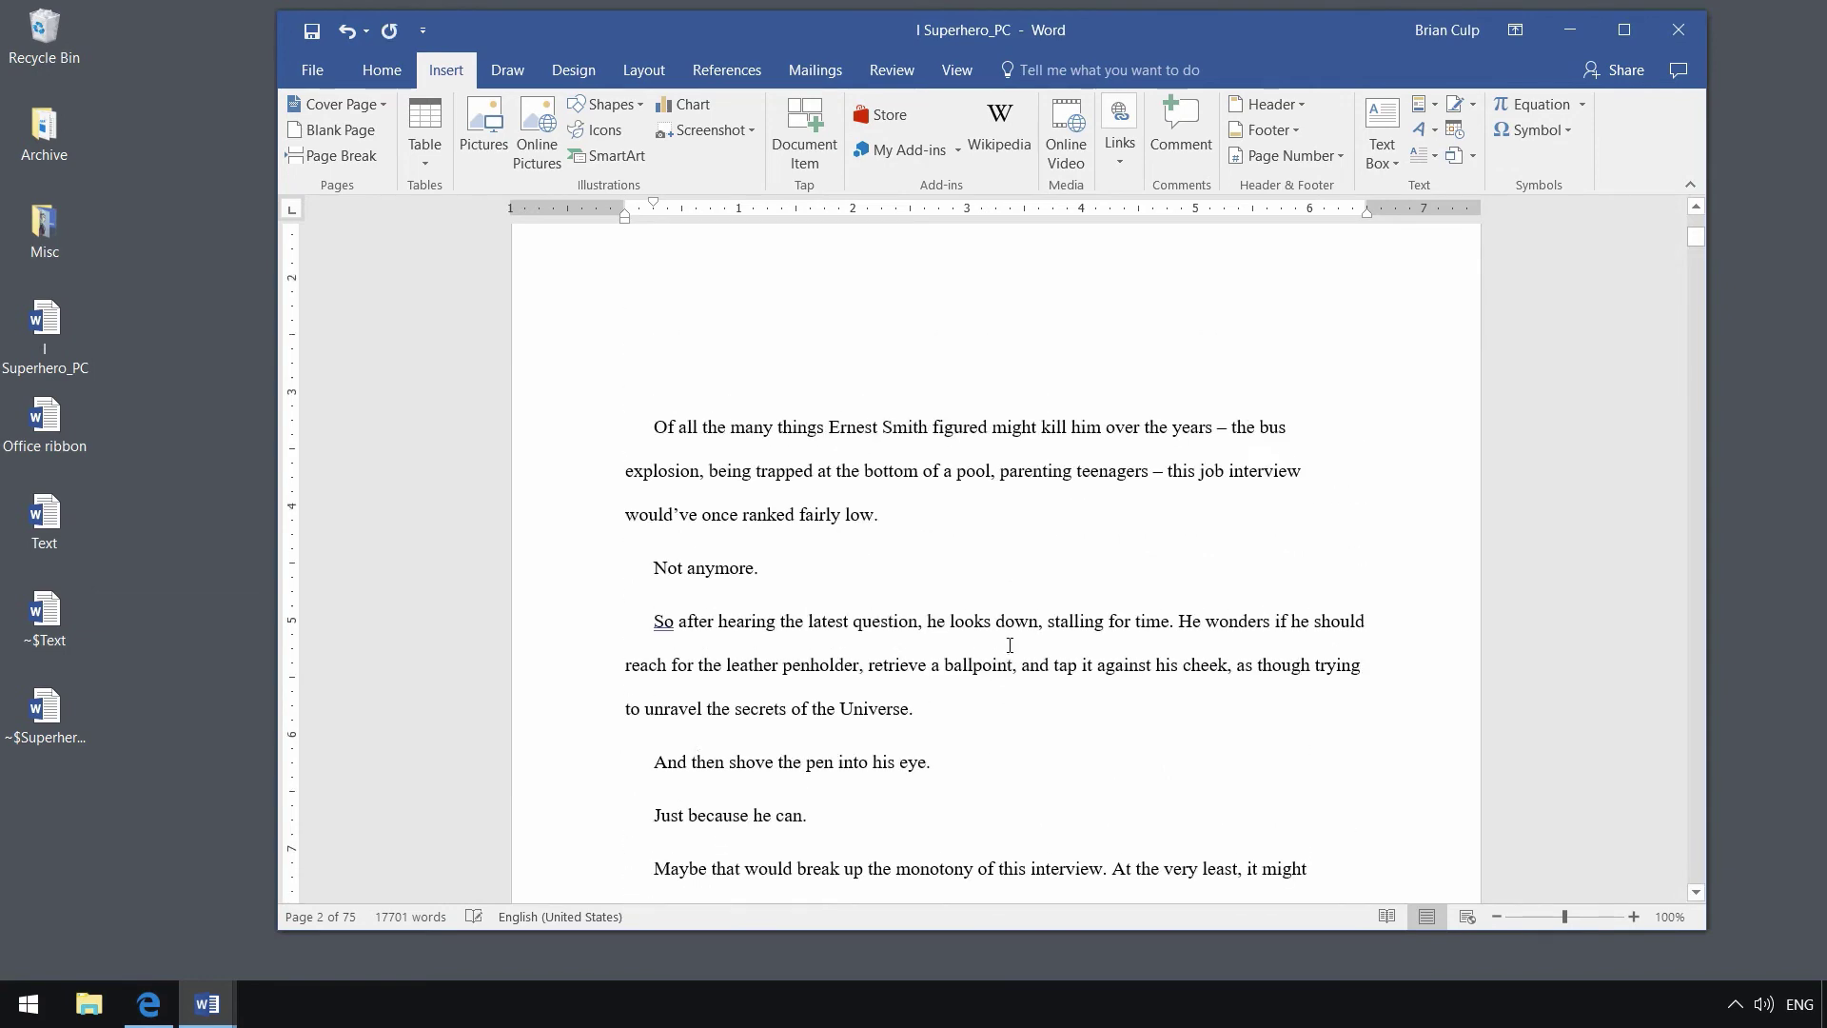
{"action": "scroll", "coordinate": [1019, 640], "scroll_direction": "up", "scroll_amount": 8}
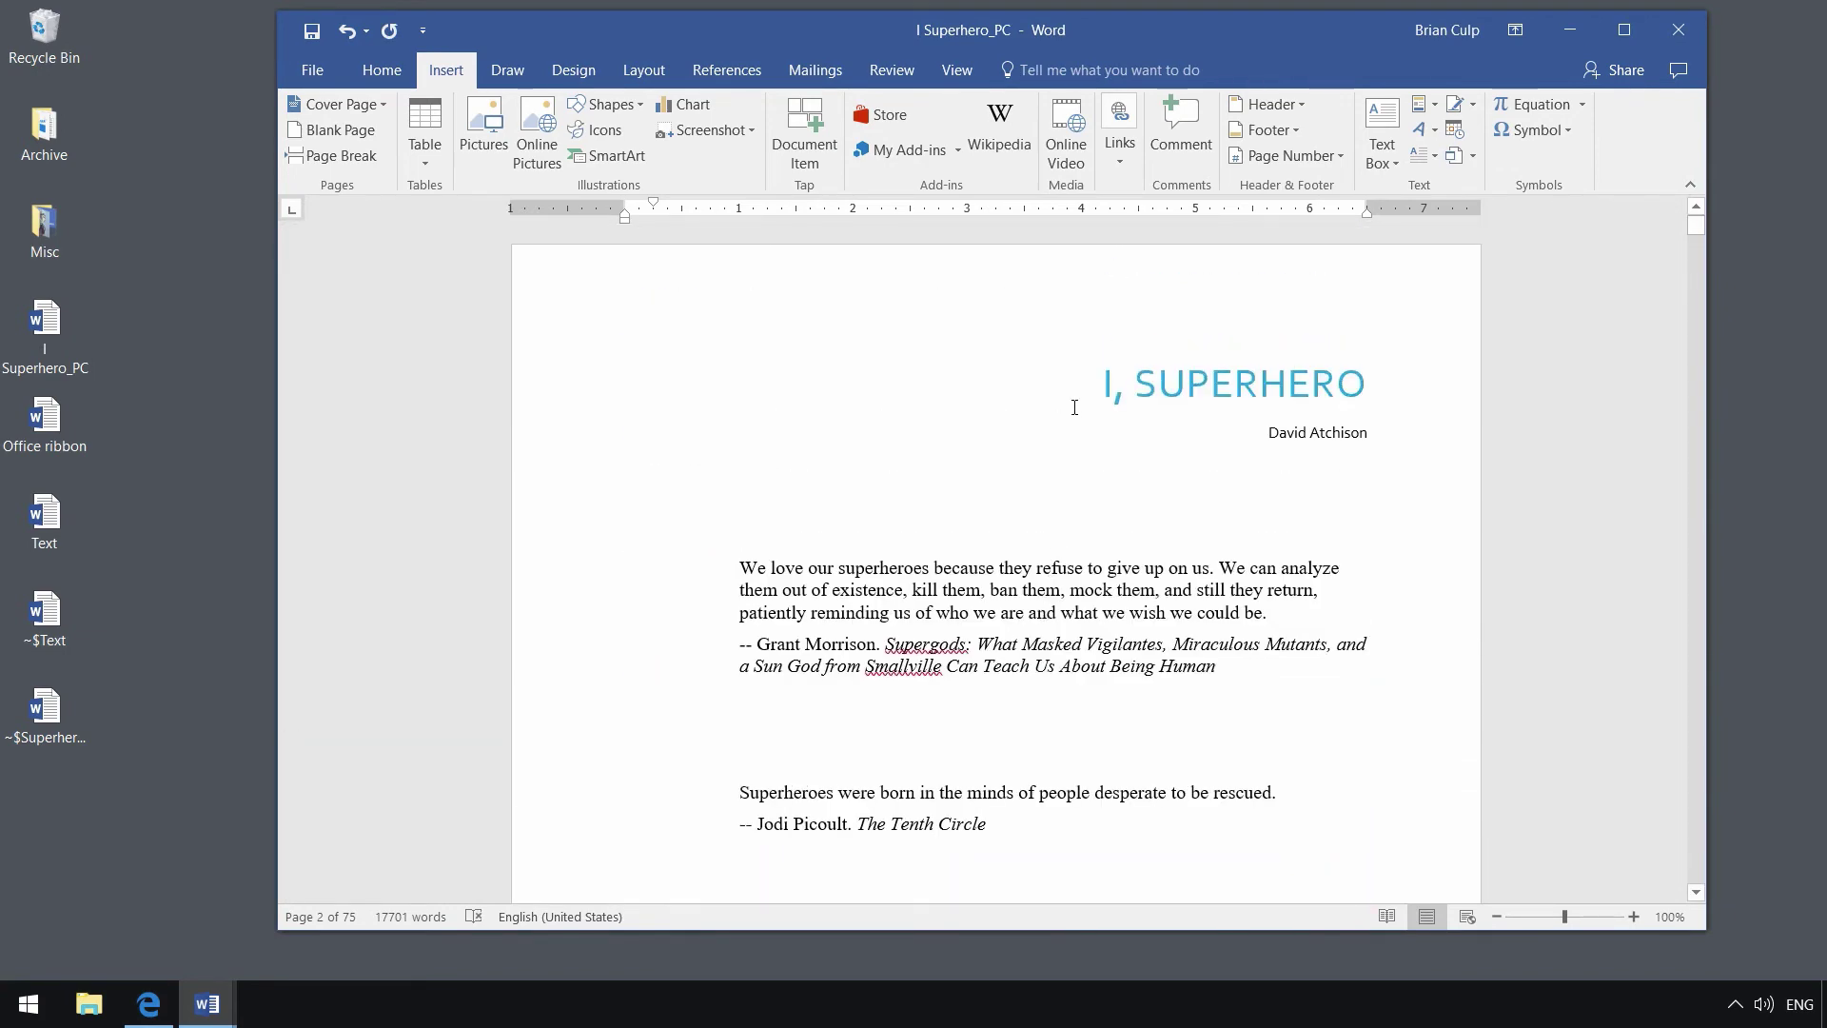
{"action": "scroll", "coordinate": [1075, 407], "scroll_direction": "down", "scroll_amount": 8}
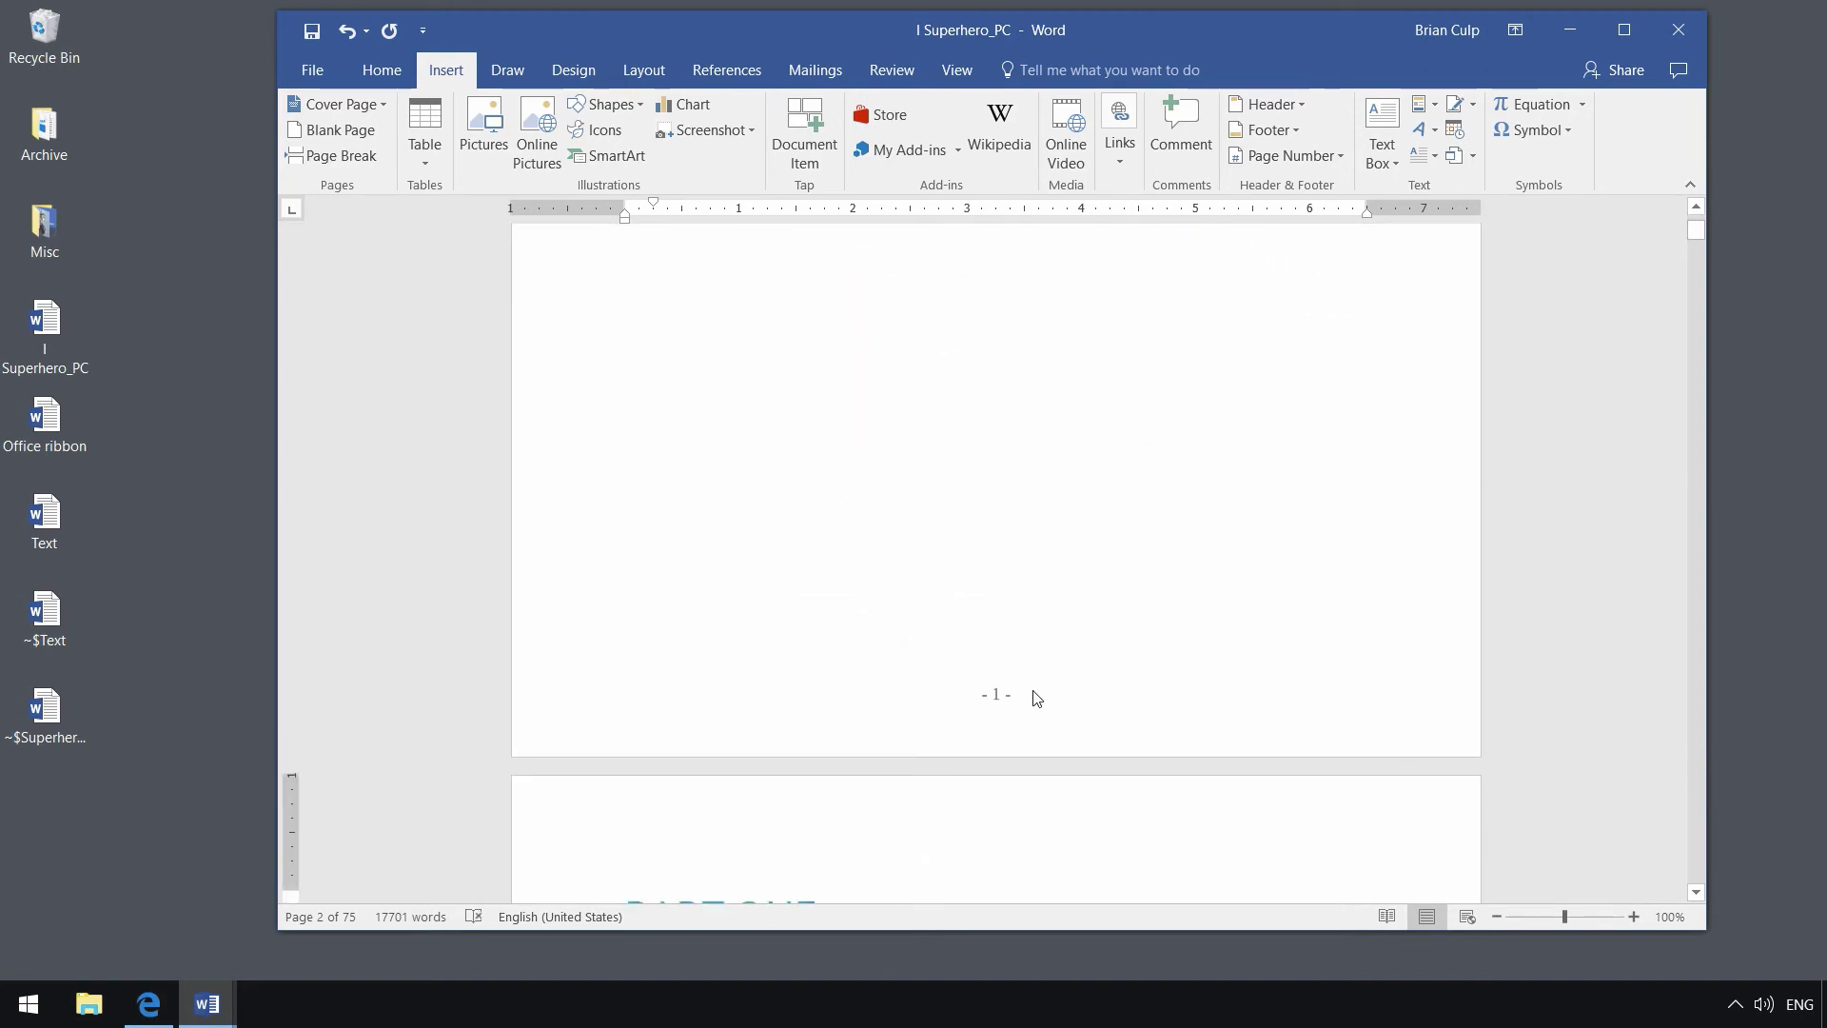
{"action": "scroll", "coordinate": [1036, 698], "scroll_direction": "down", "scroll_amount": 9}
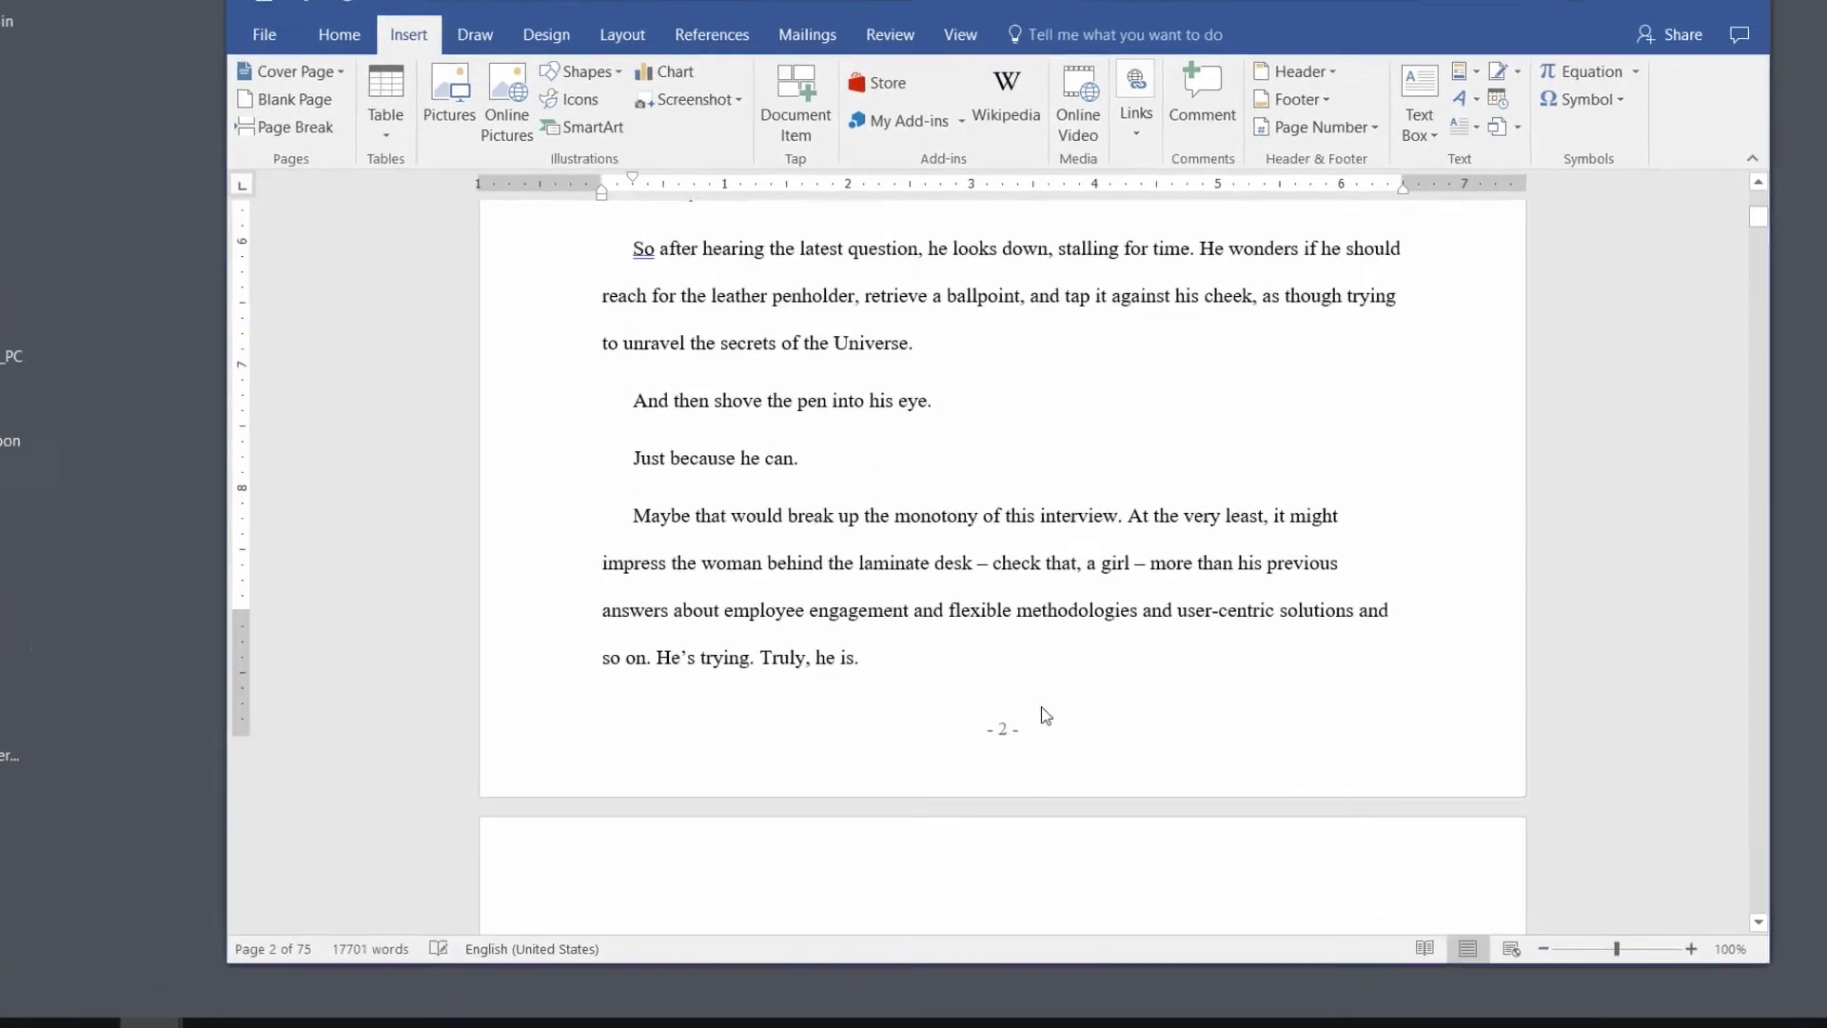
{"action": "scroll", "coordinate": [1041, 707], "scroll_direction": "down", "scroll_amount": 2}
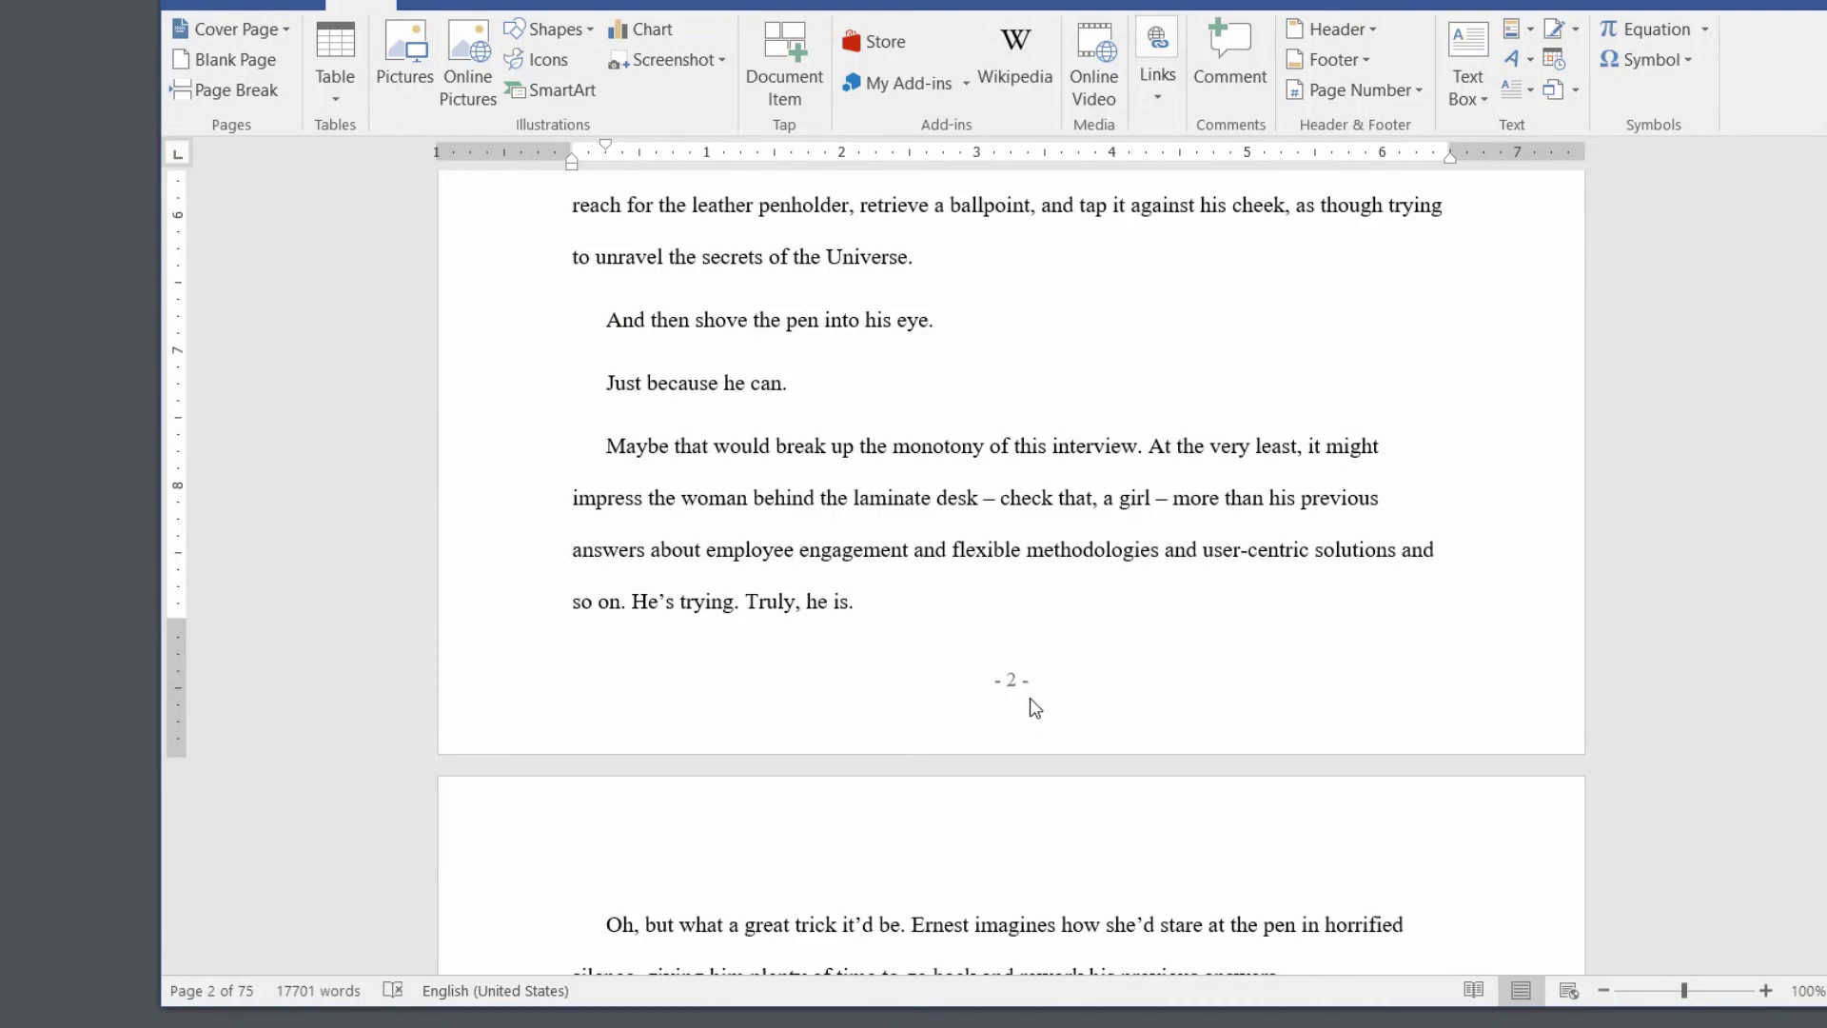
{"action": "scroll", "coordinate": [1033, 706], "scroll_direction": "up", "scroll_amount": 15}
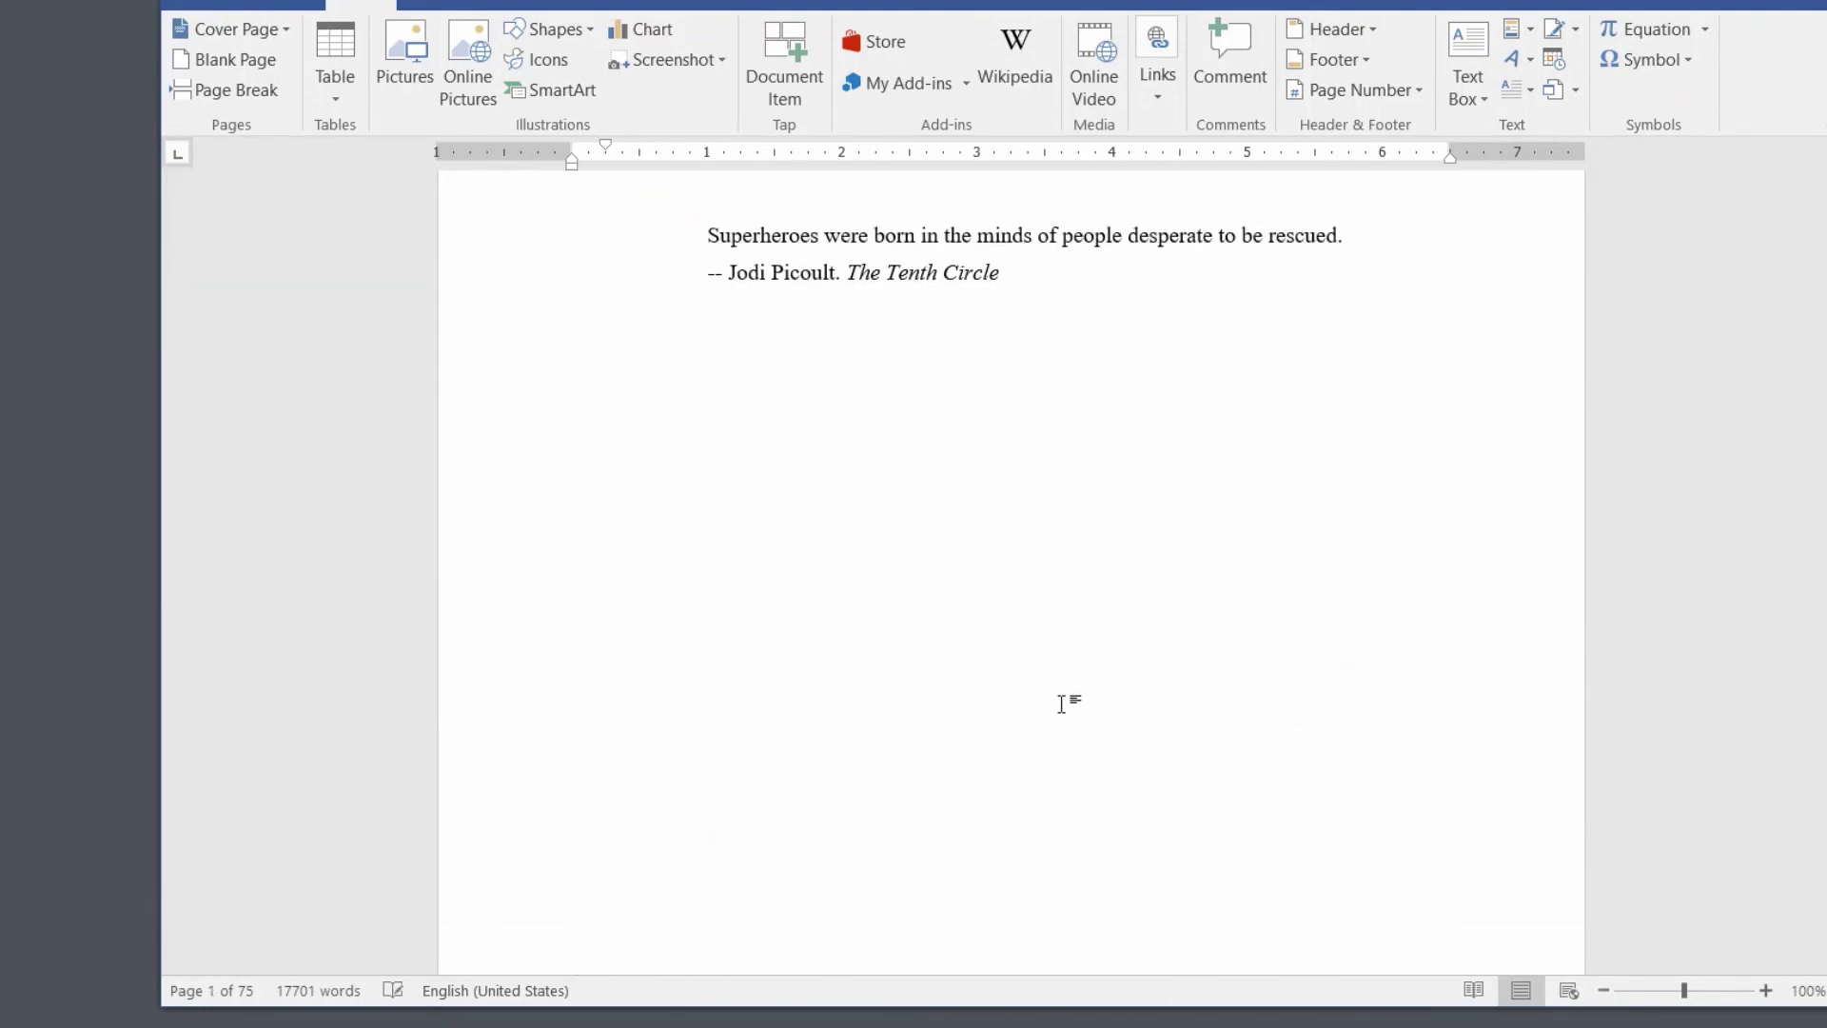
{"action": "scroll", "coordinate": [1062, 704], "scroll_direction": "down", "scroll_amount": 5}
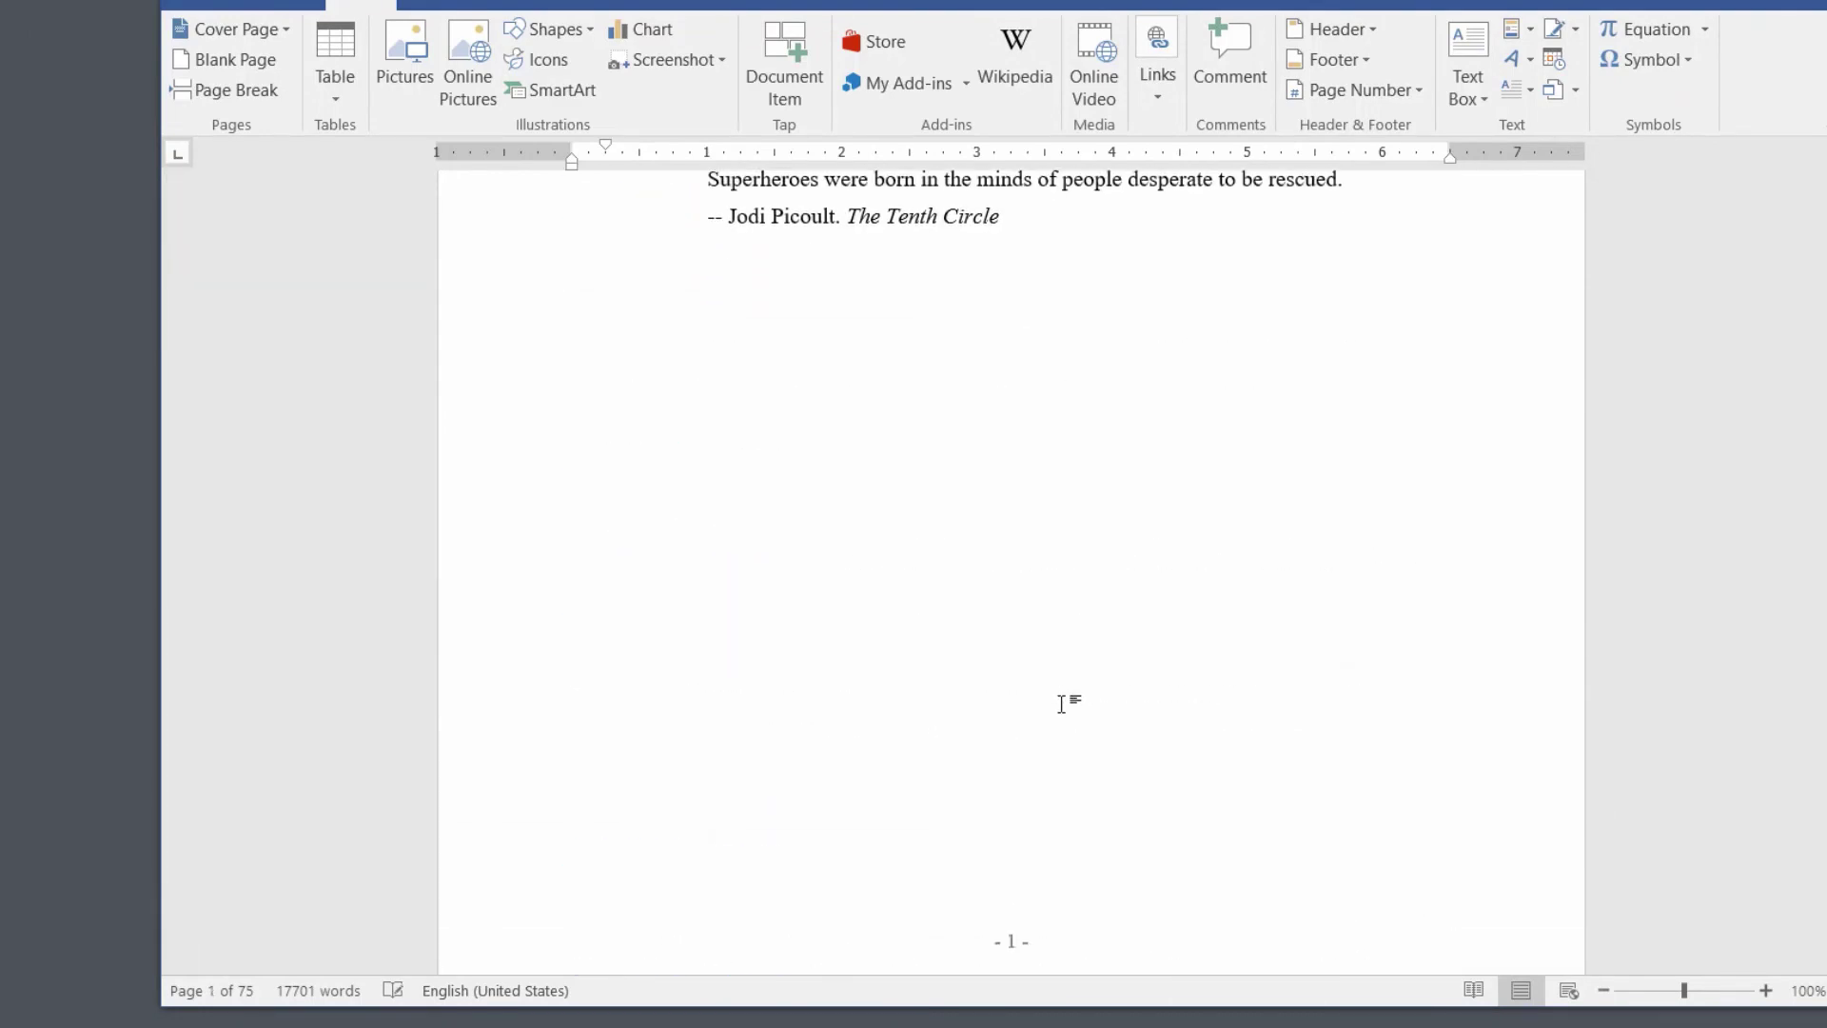
{"action": "scroll", "coordinate": [1039, 781], "scroll_direction": "up", "scroll_amount": 4}
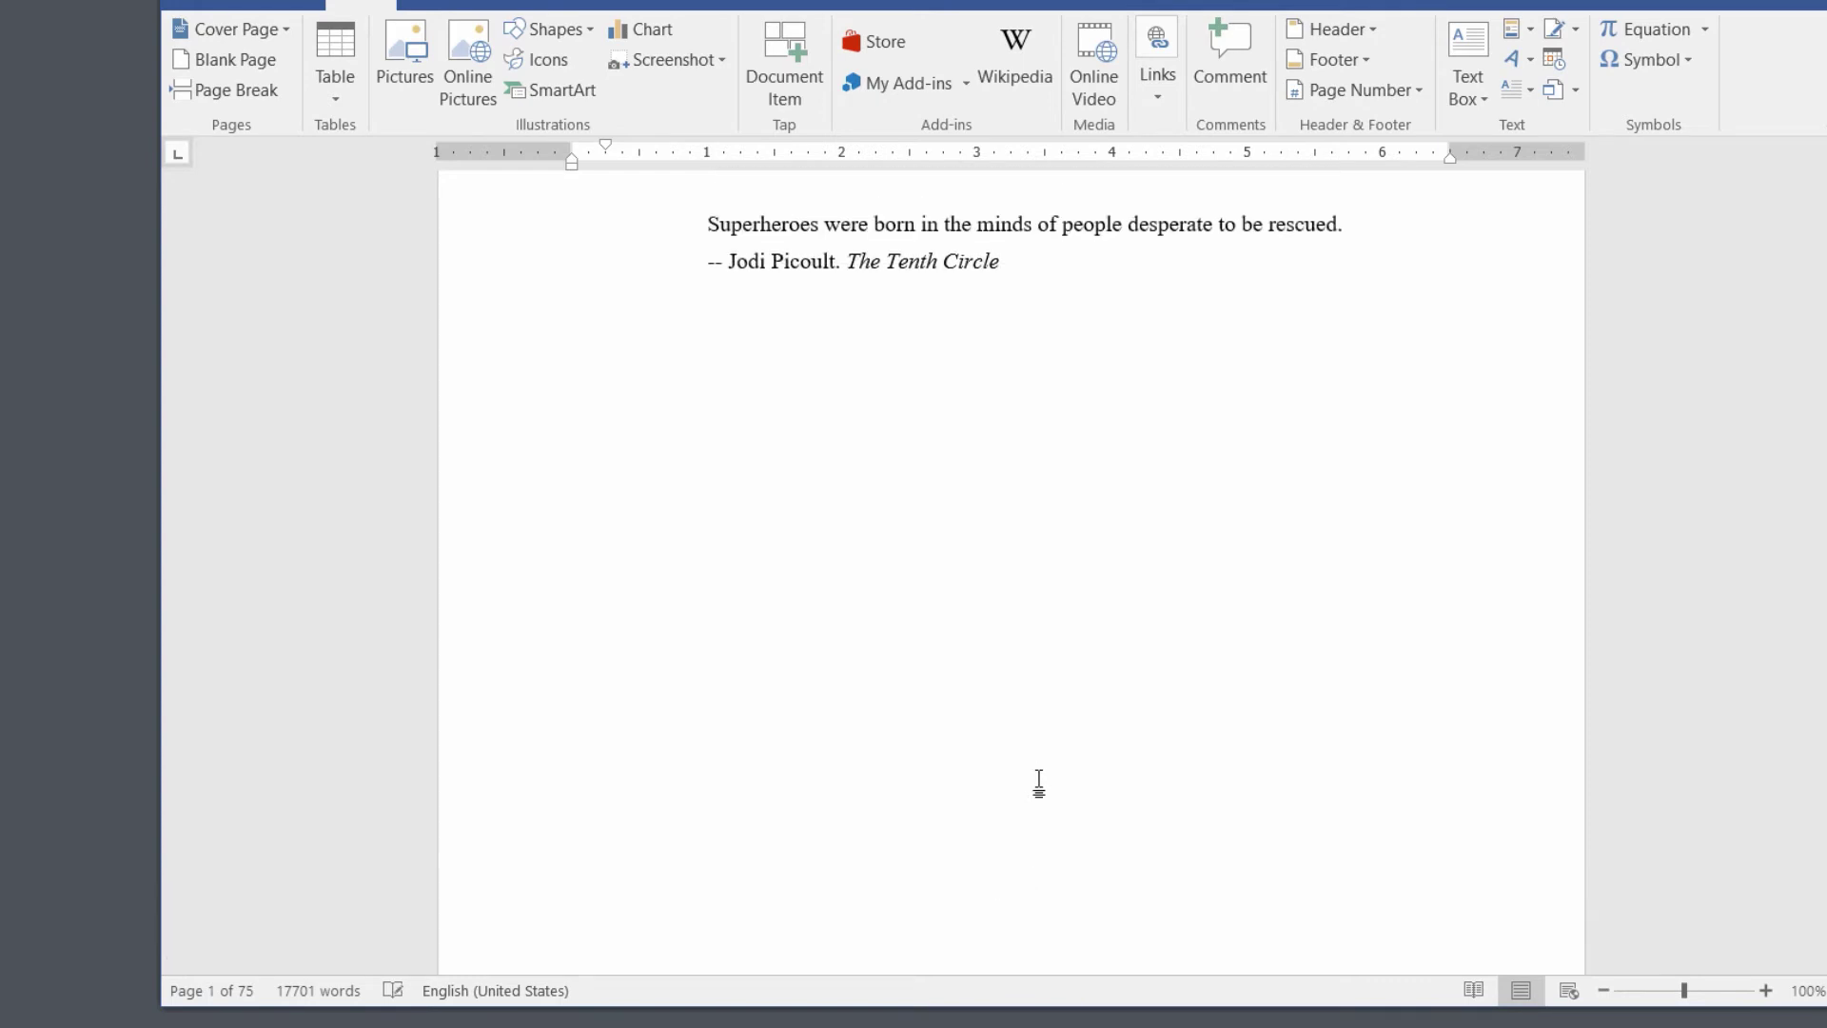
{"action": "scroll", "coordinate": [1040, 780], "scroll_direction": "up", "scroll_amount": 3}
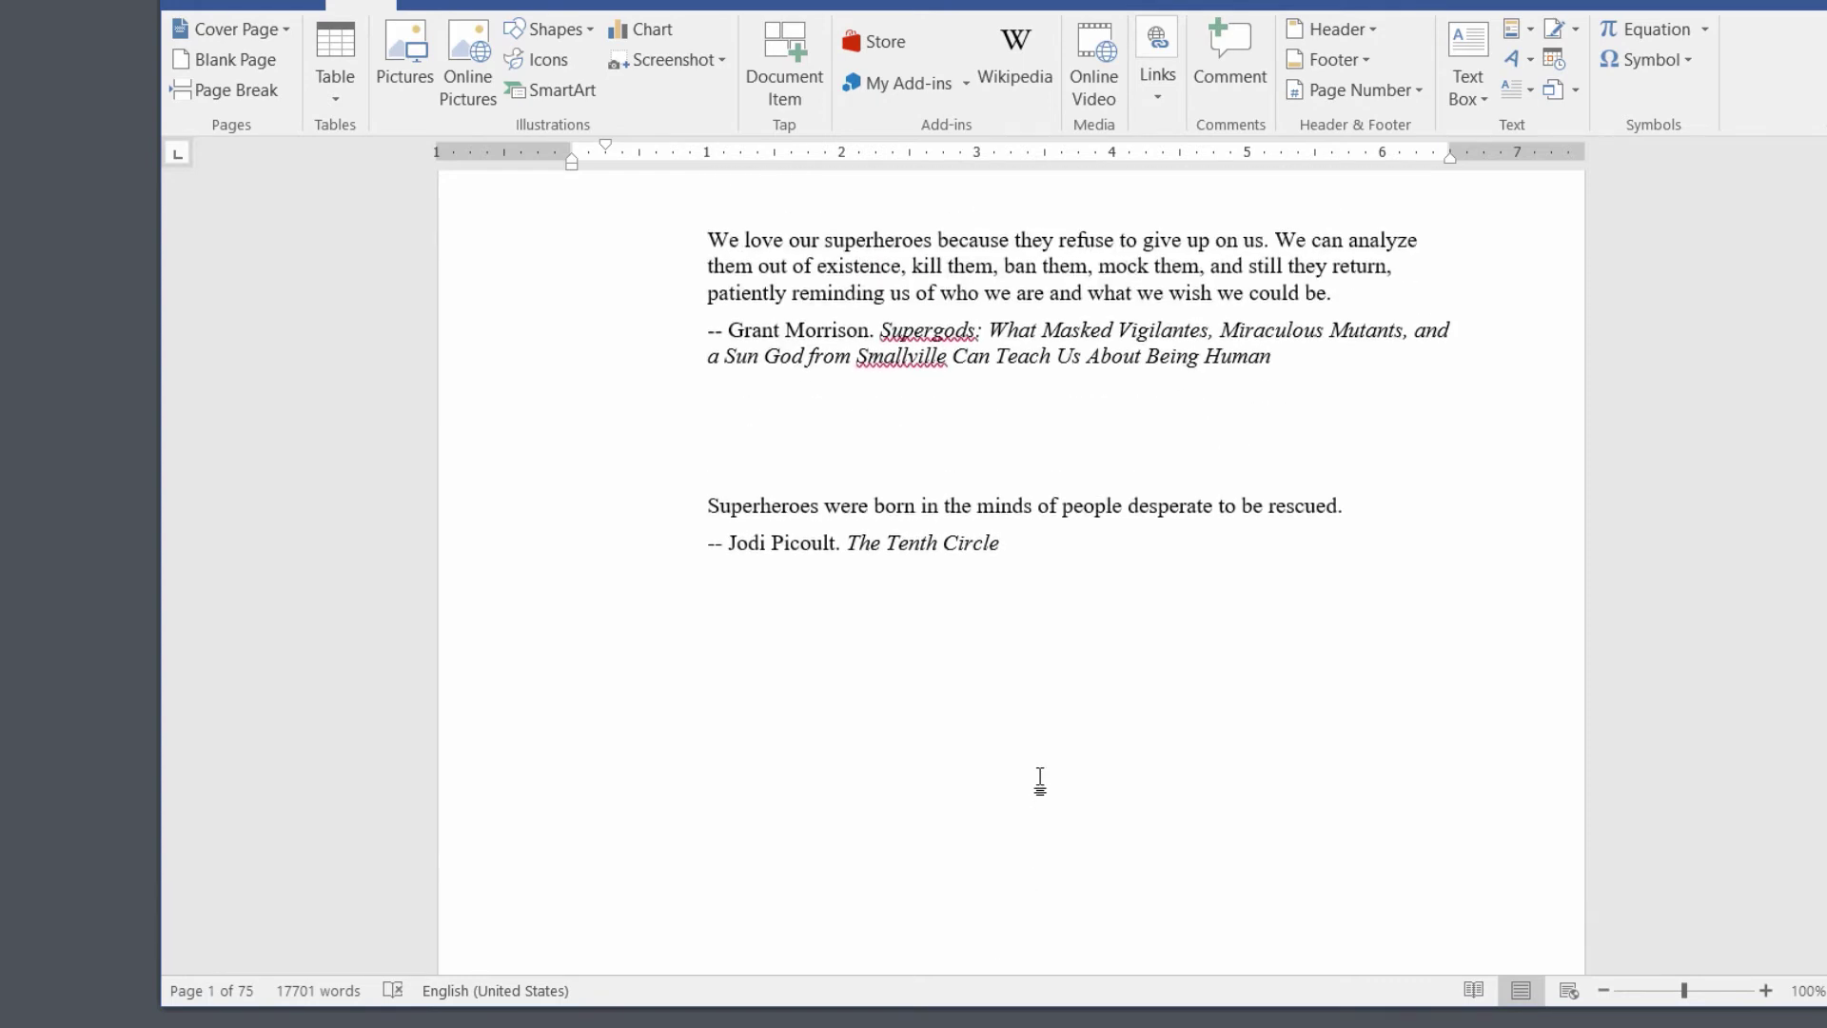
{"action": "scroll", "coordinate": [1081, 552], "scroll_direction": "down", "scroll_amount": 7}
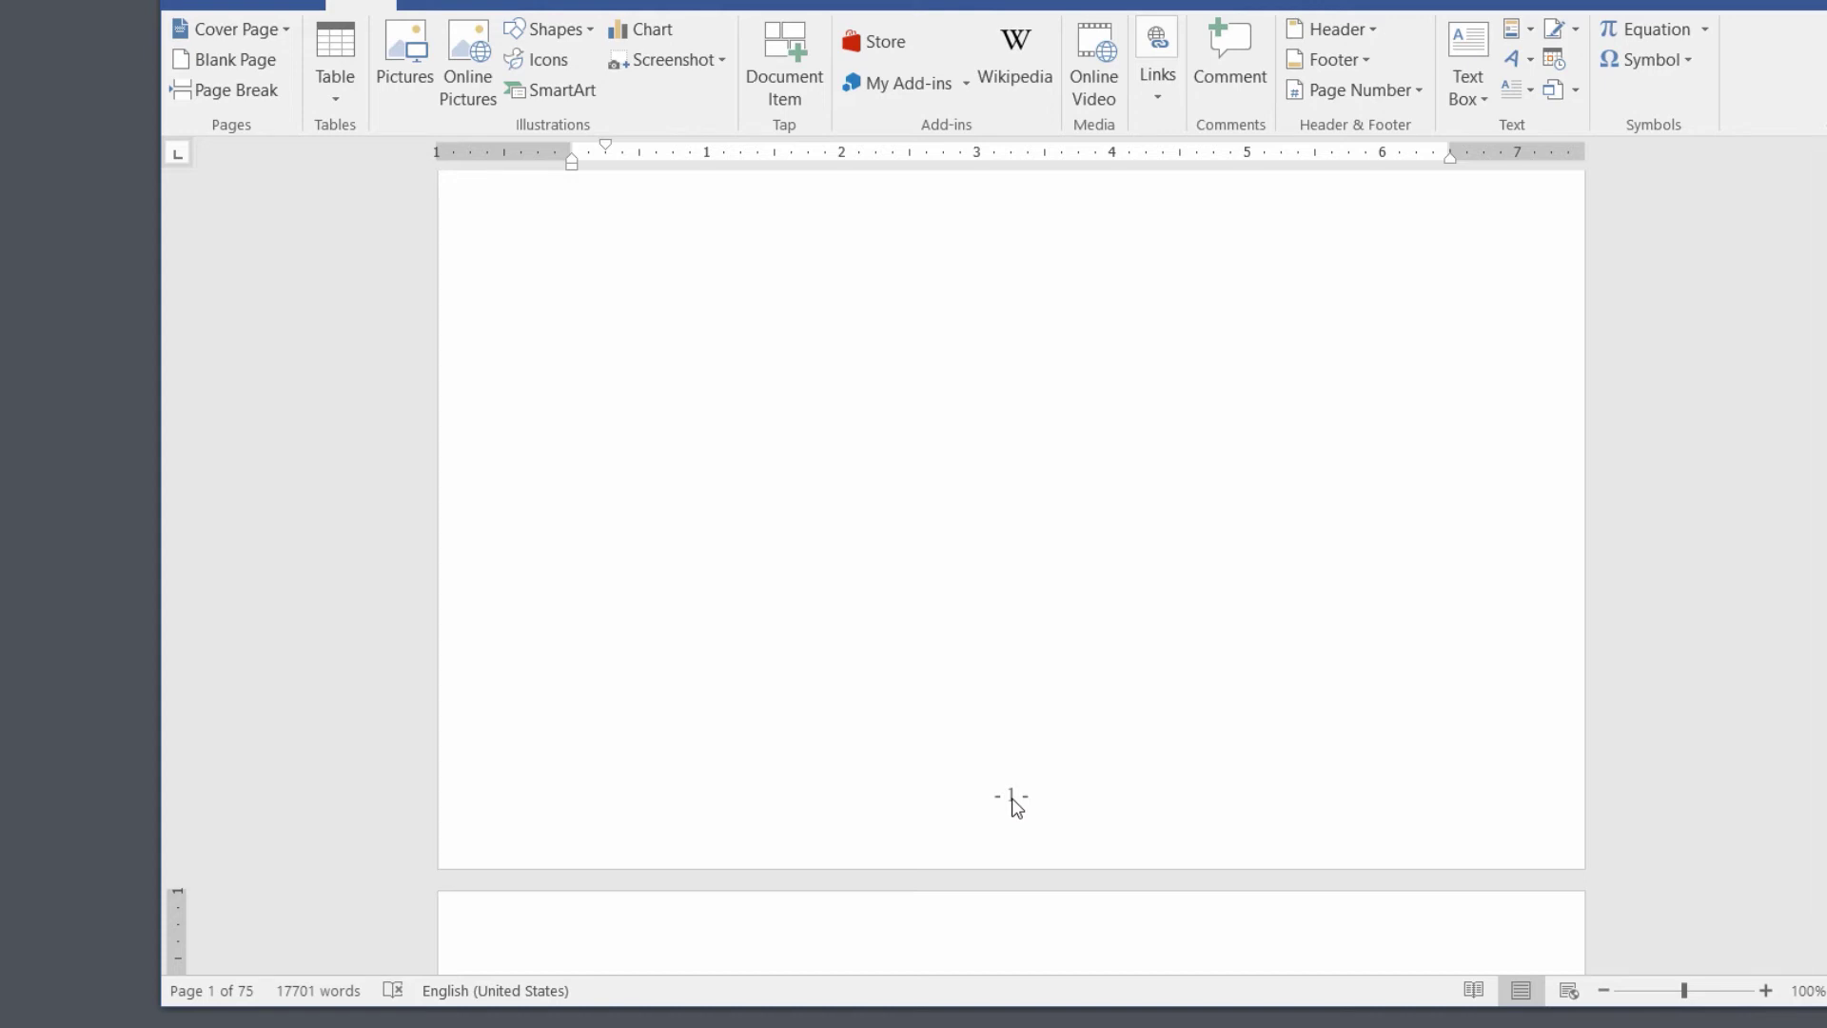
Step: Edit the footer and enable Different First Page so the title page shows a blank footer
{"action": "left_click", "coordinate": [1319, 63]}
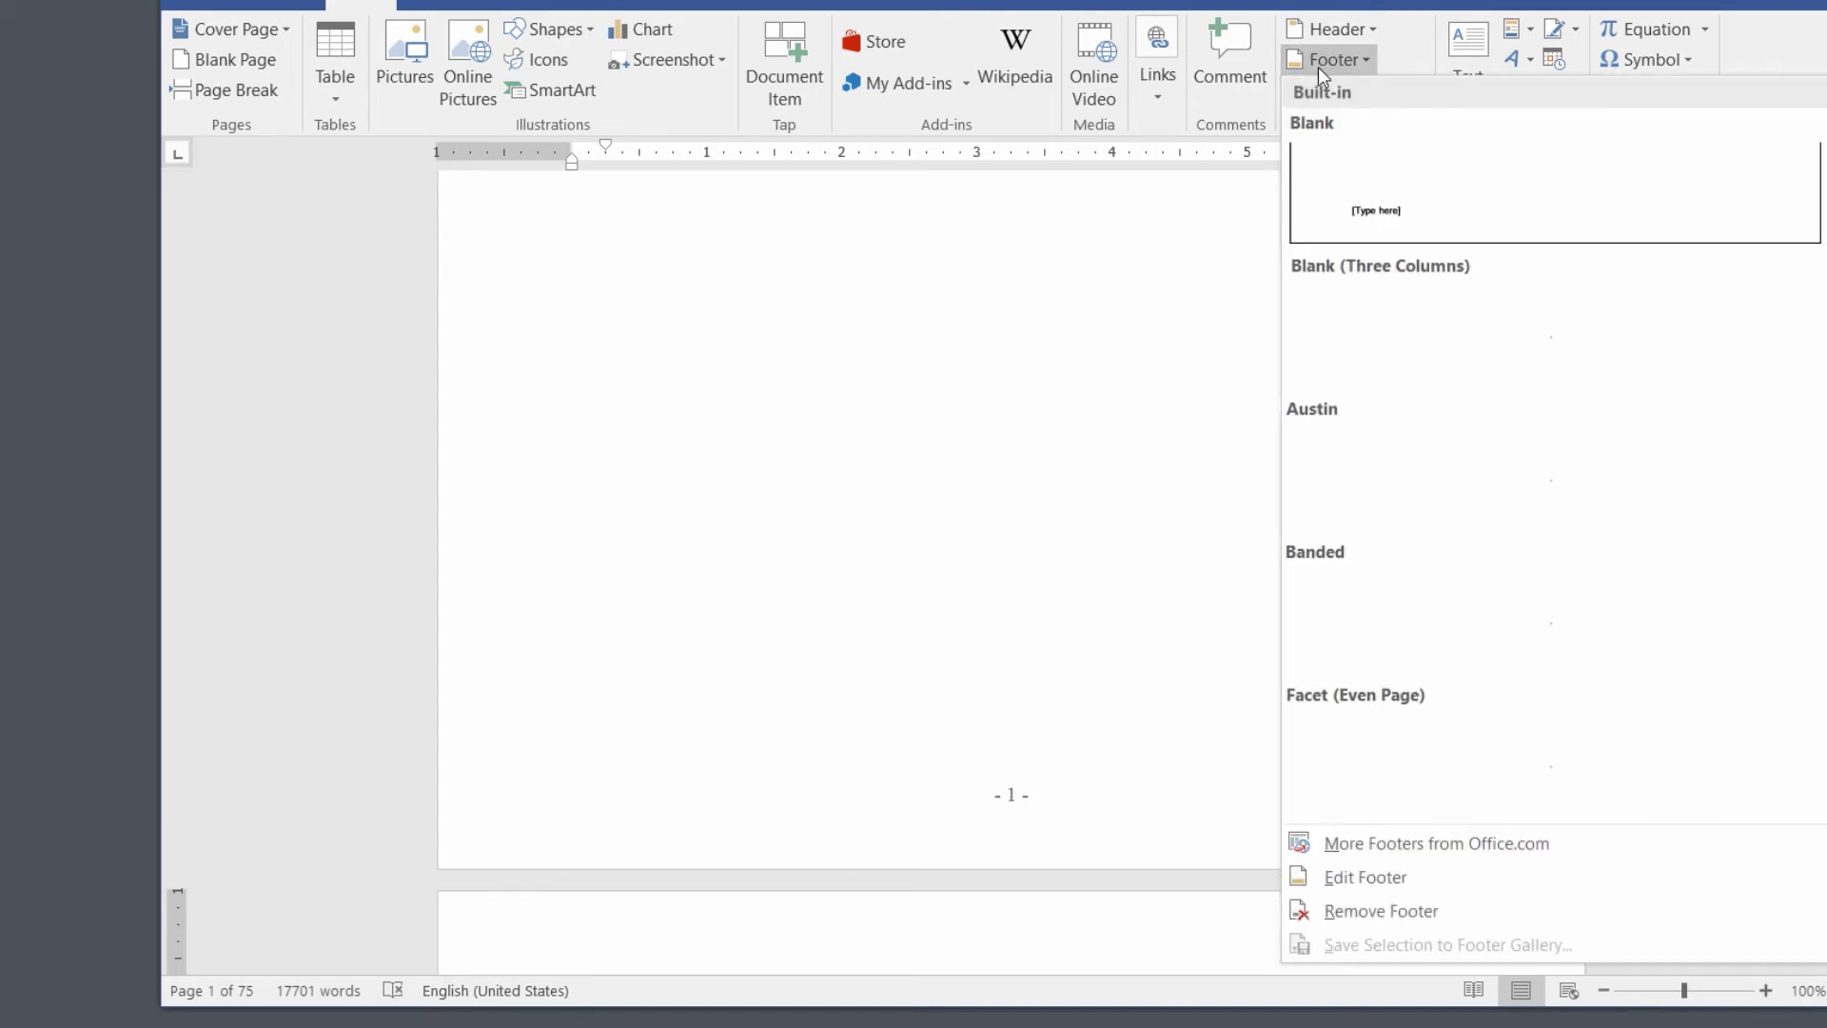
{"action": "left_click", "coordinate": [1355, 873]}
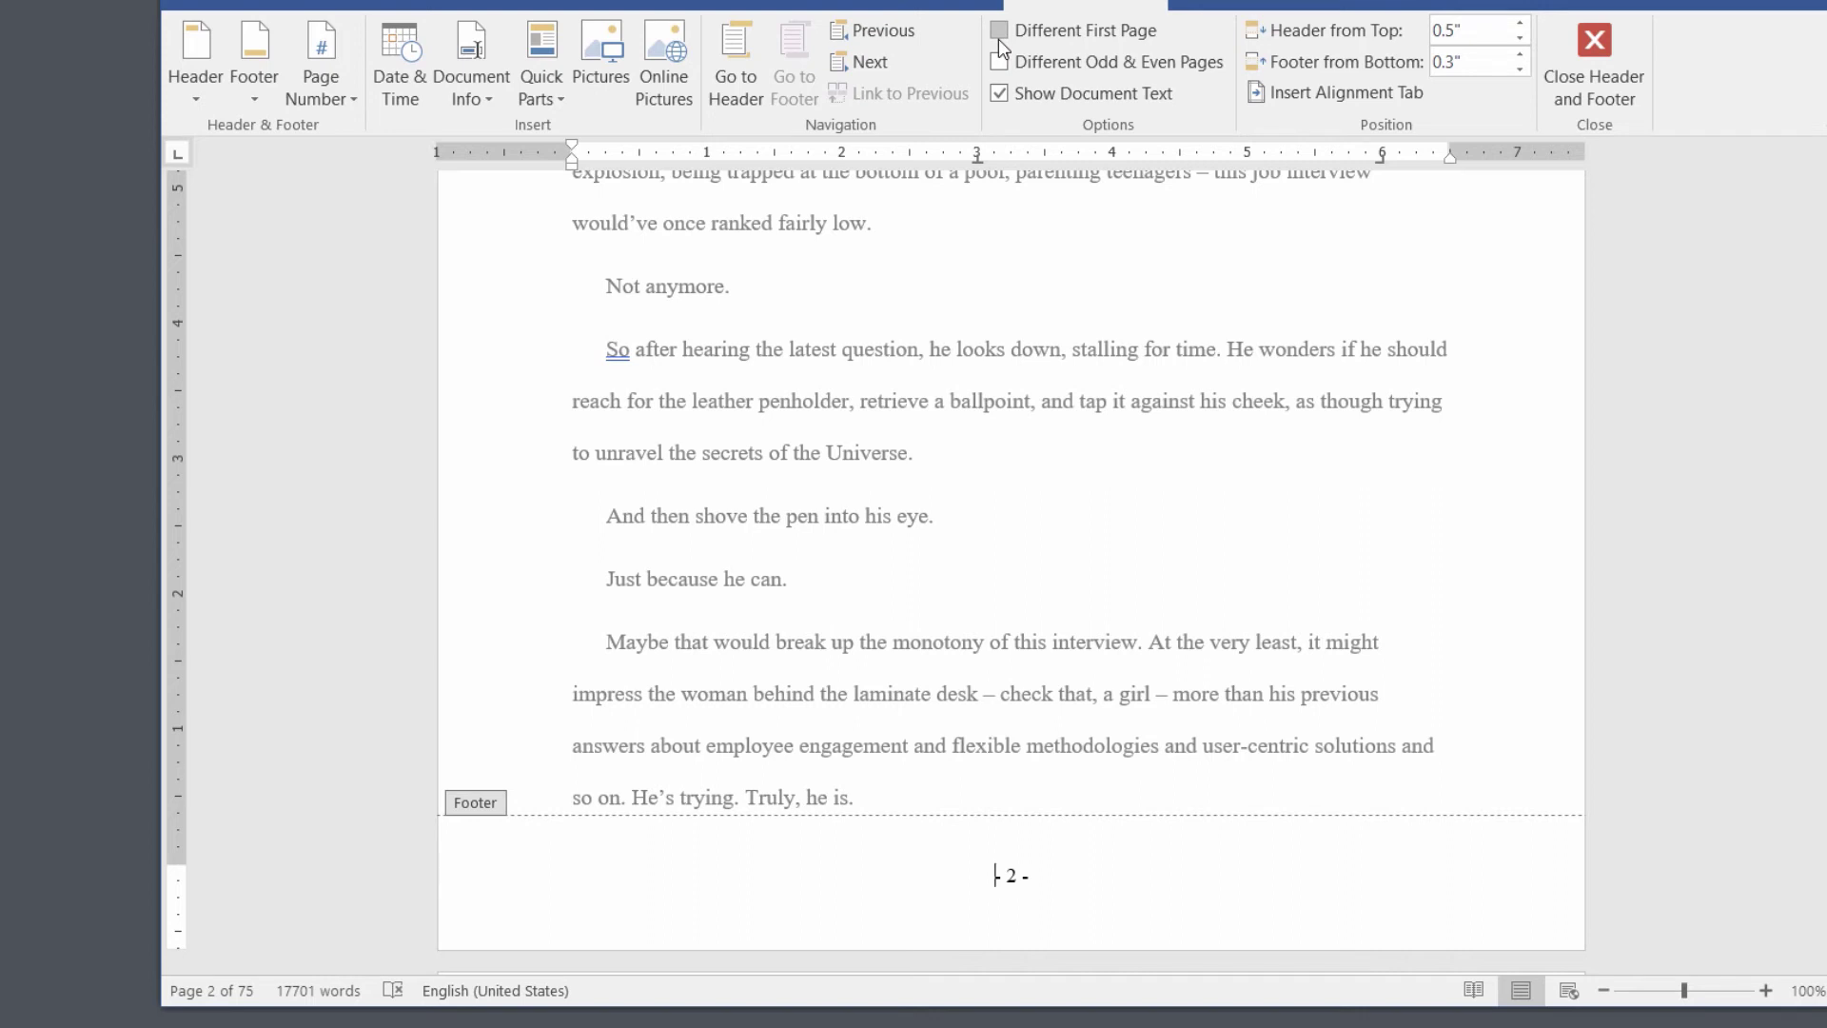
{"action": "scroll", "coordinate": [1090, 582], "scroll_direction": "up", "scroll_amount": 4}
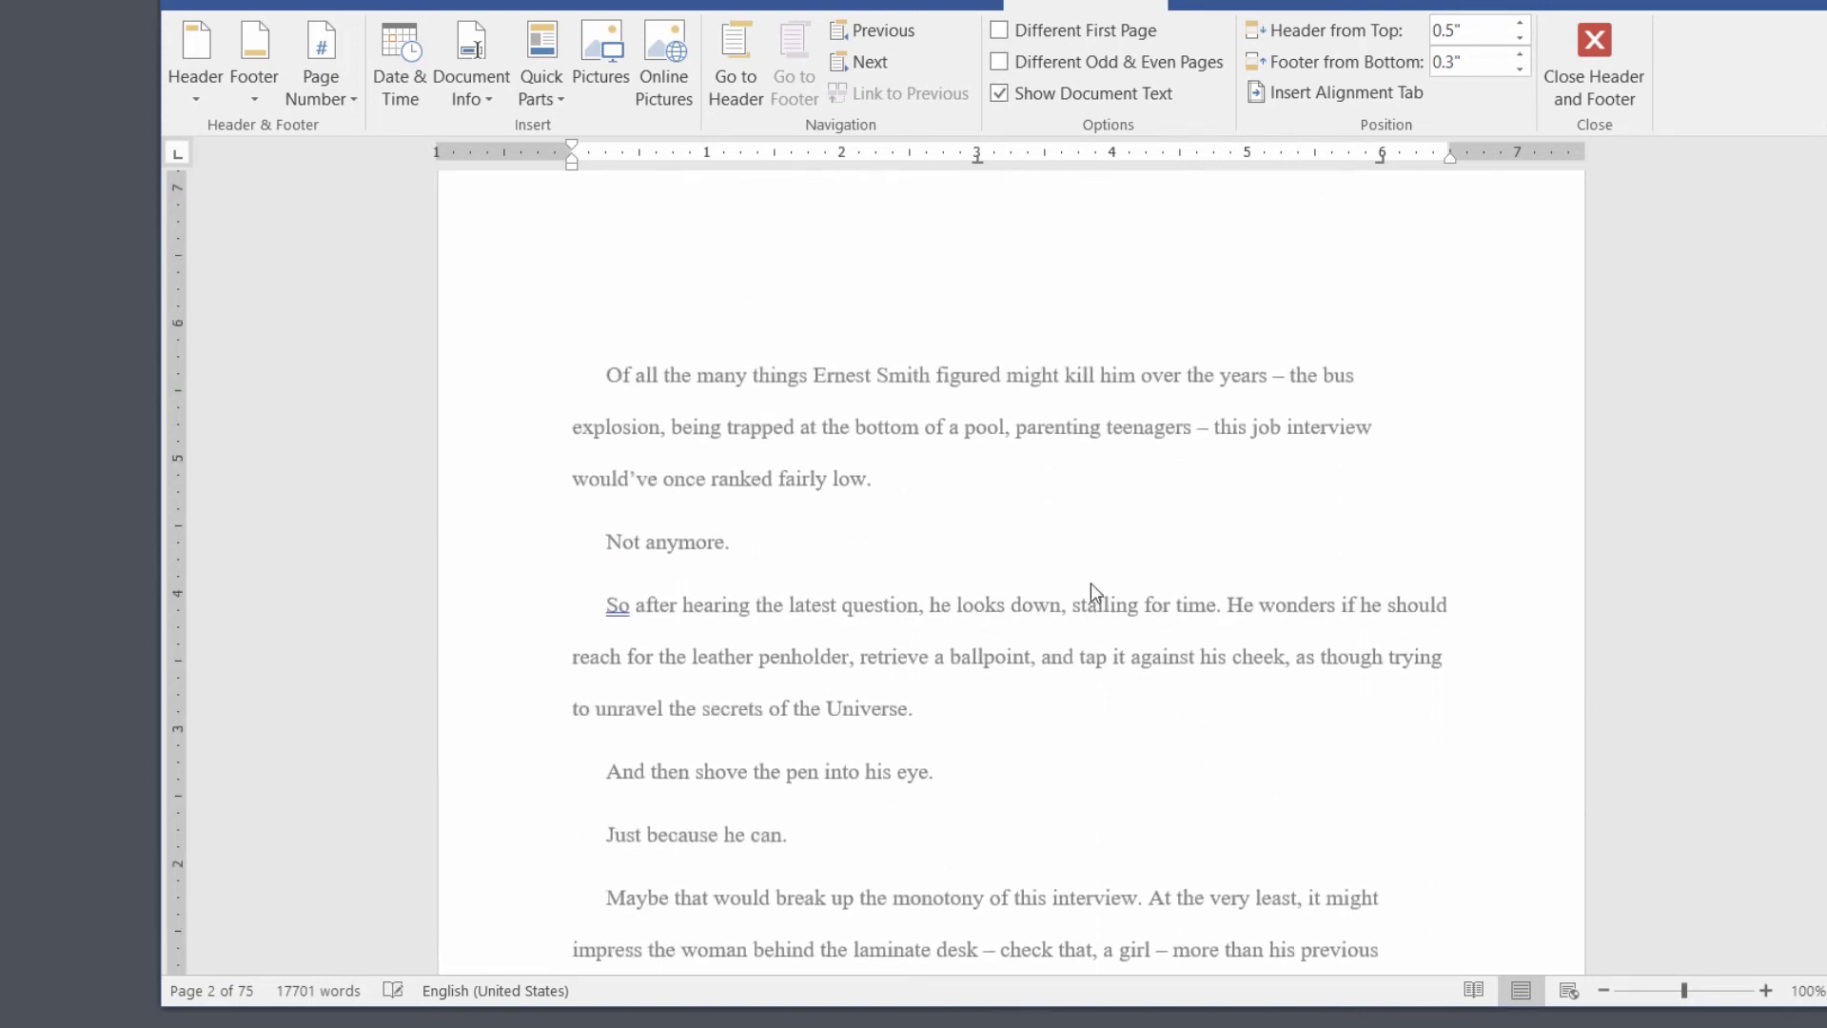
{"action": "scroll", "coordinate": [1090, 583], "scroll_direction": "up", "scroll_amount": 8}
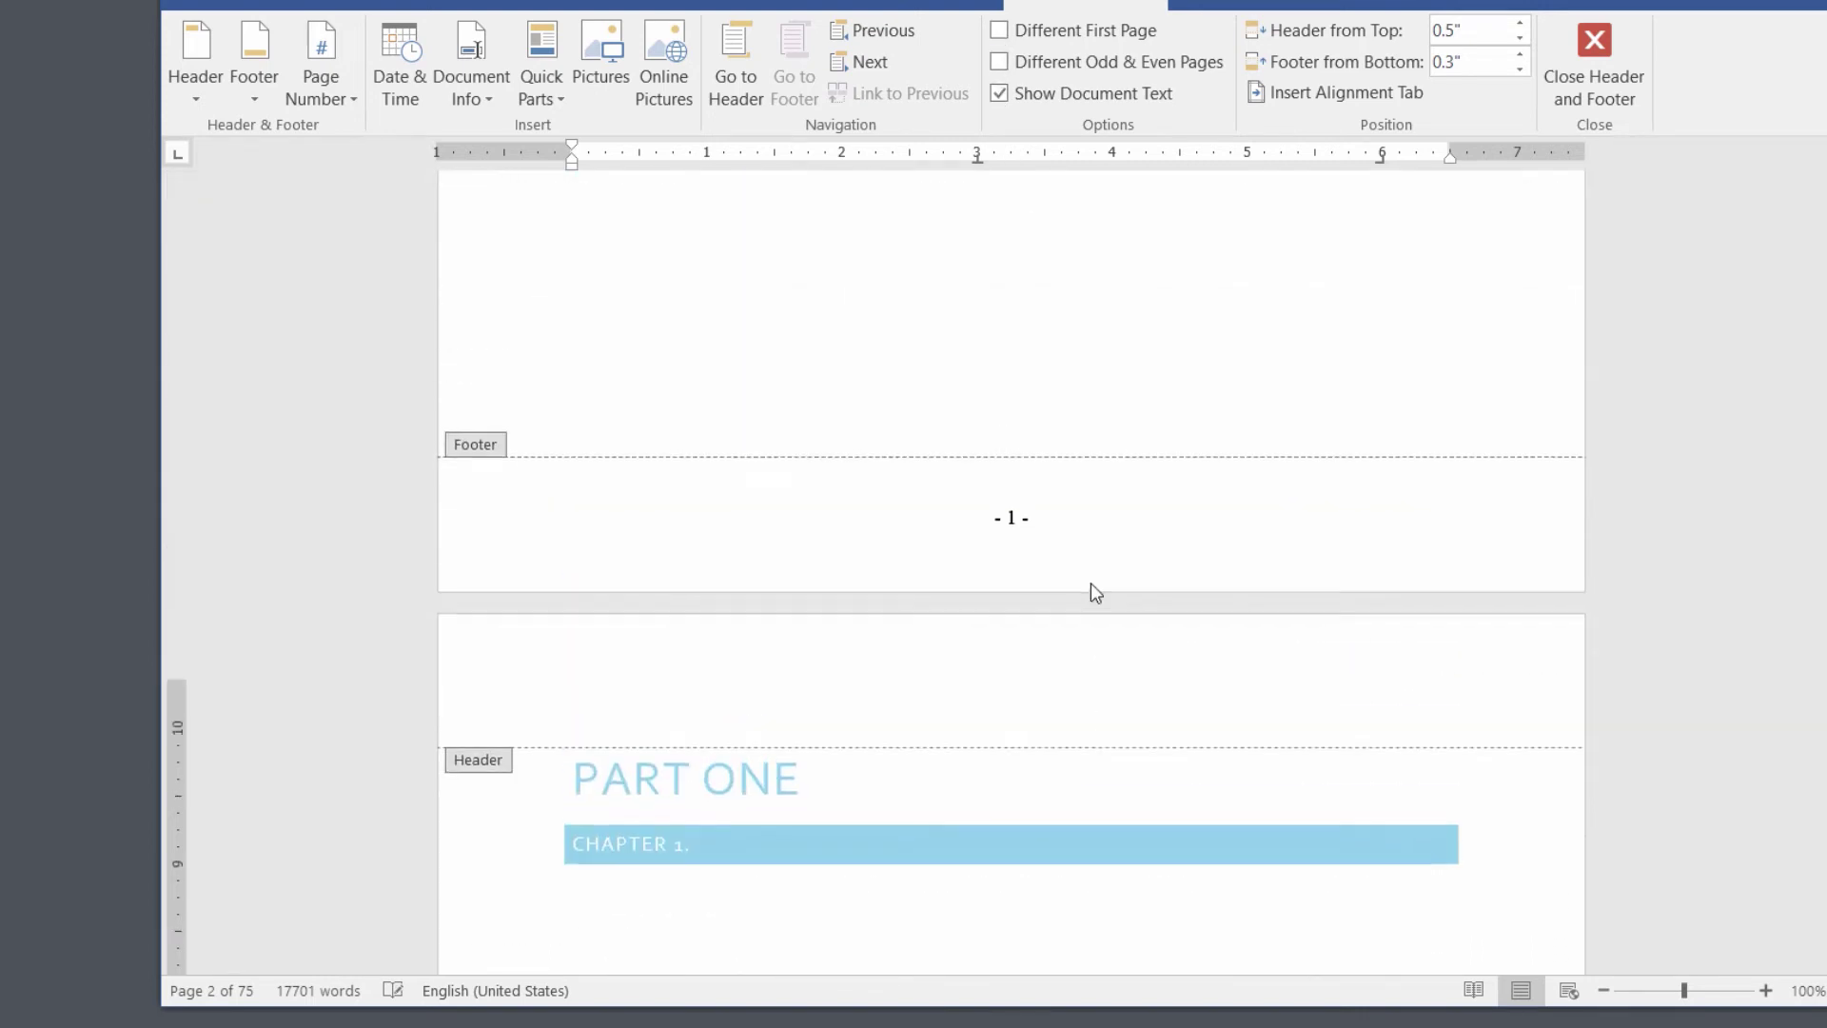
{"action": "scroll", "coordinate": [1090, 582], "scroll_direction": "up", "scroll_amount": 3}
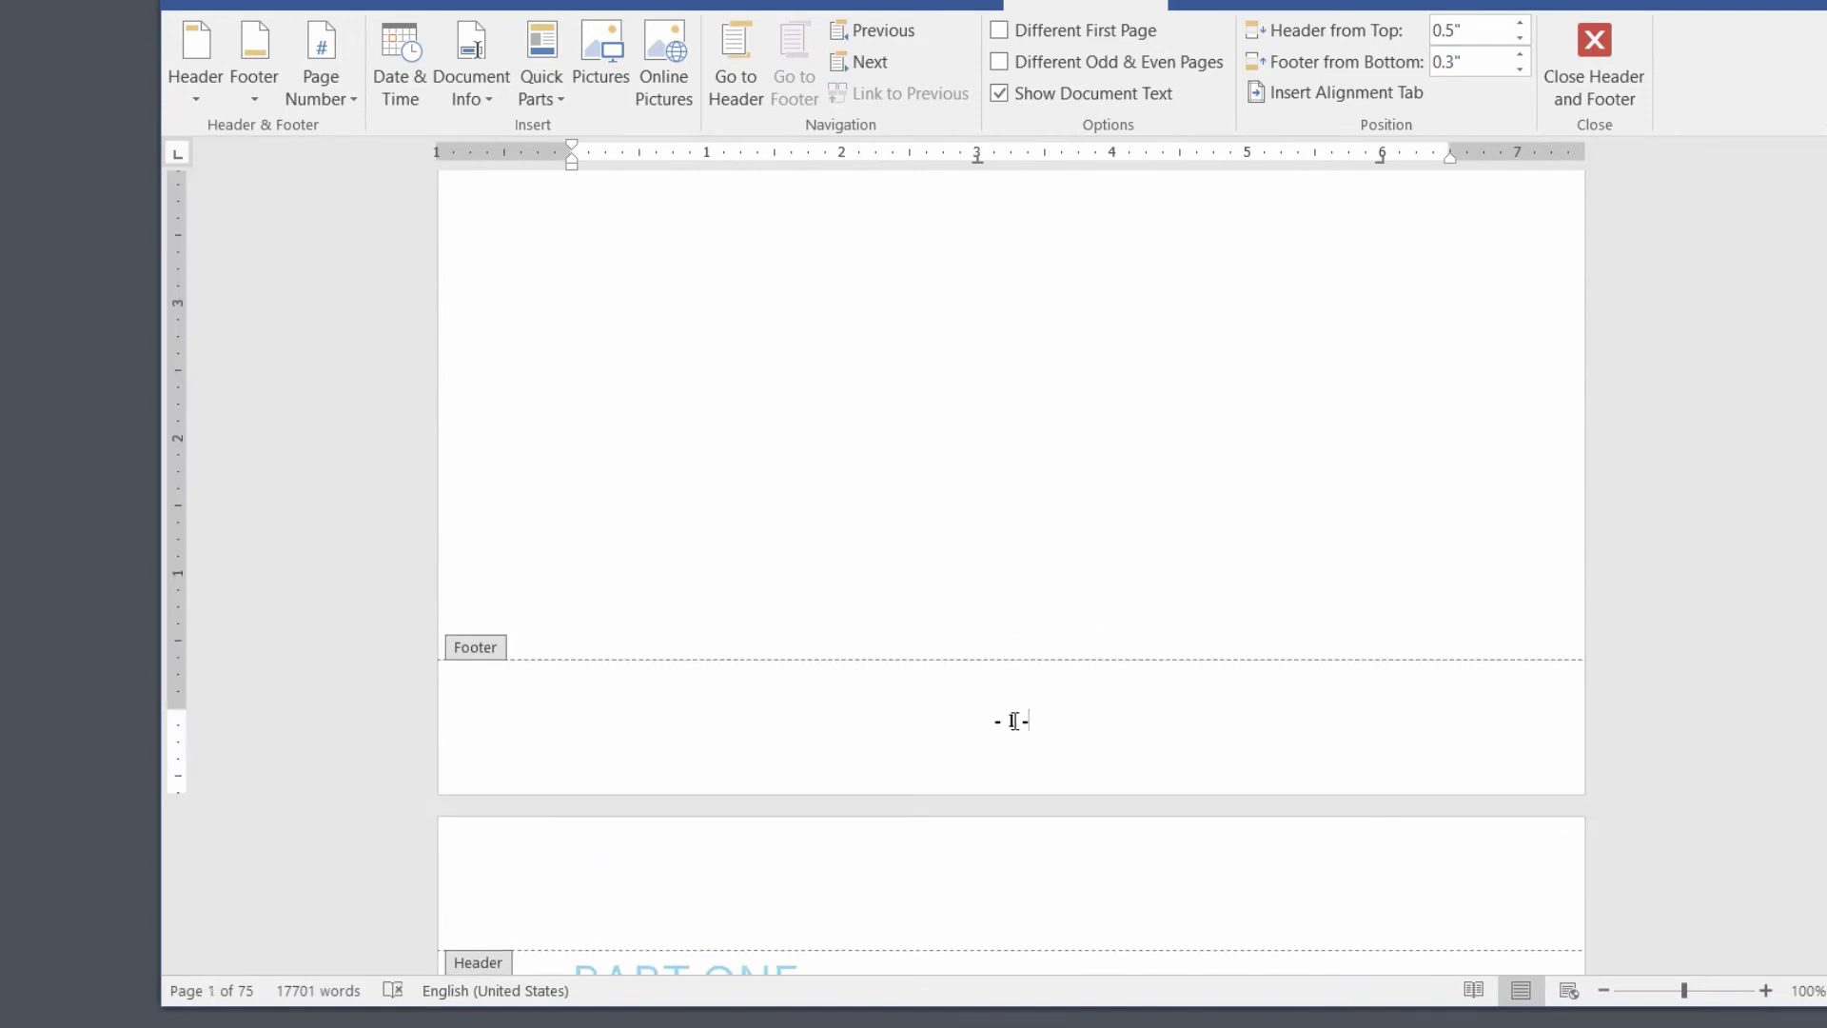
{"action": "left_click", "coordinate": [999, 30]}
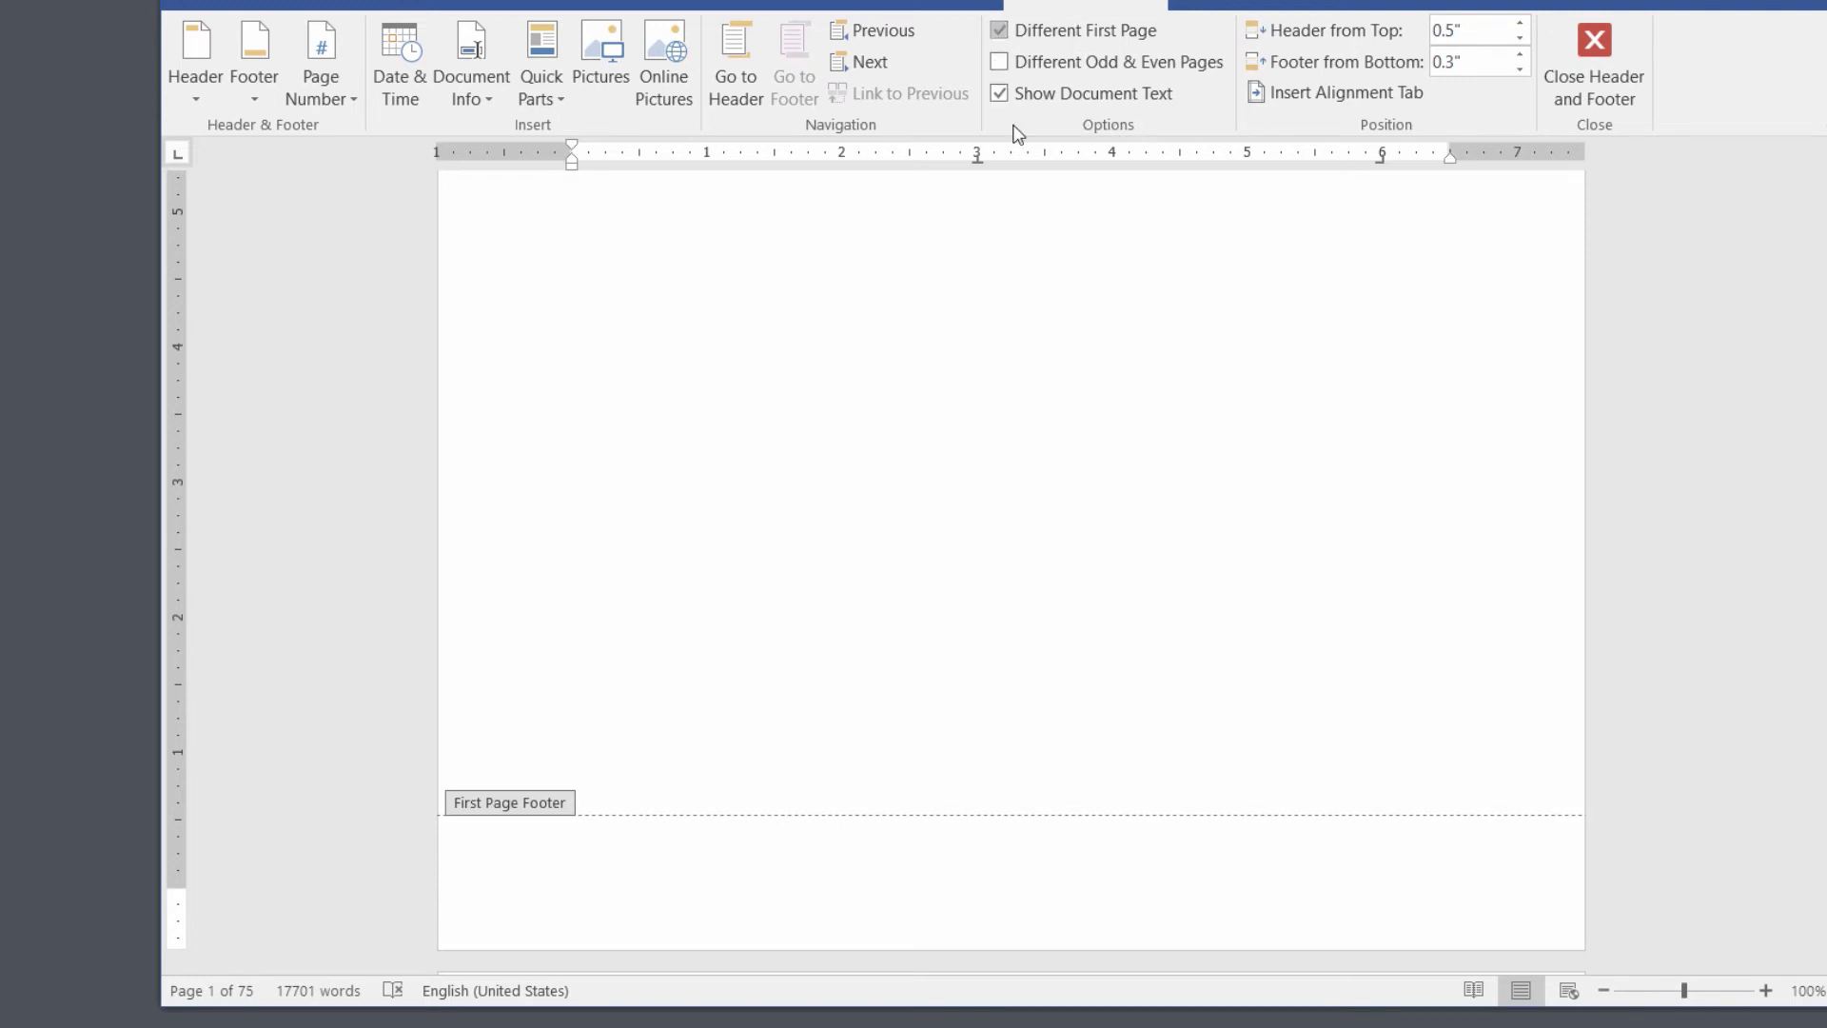
{"action": "scroll", "coordinate": [967, 460], "scroll_direction": "down", "scroll_amount": 3}
{"action": "scroll", "coordinate": [967, 452], "scroll_direction": "down", "scroll_amount": 3}
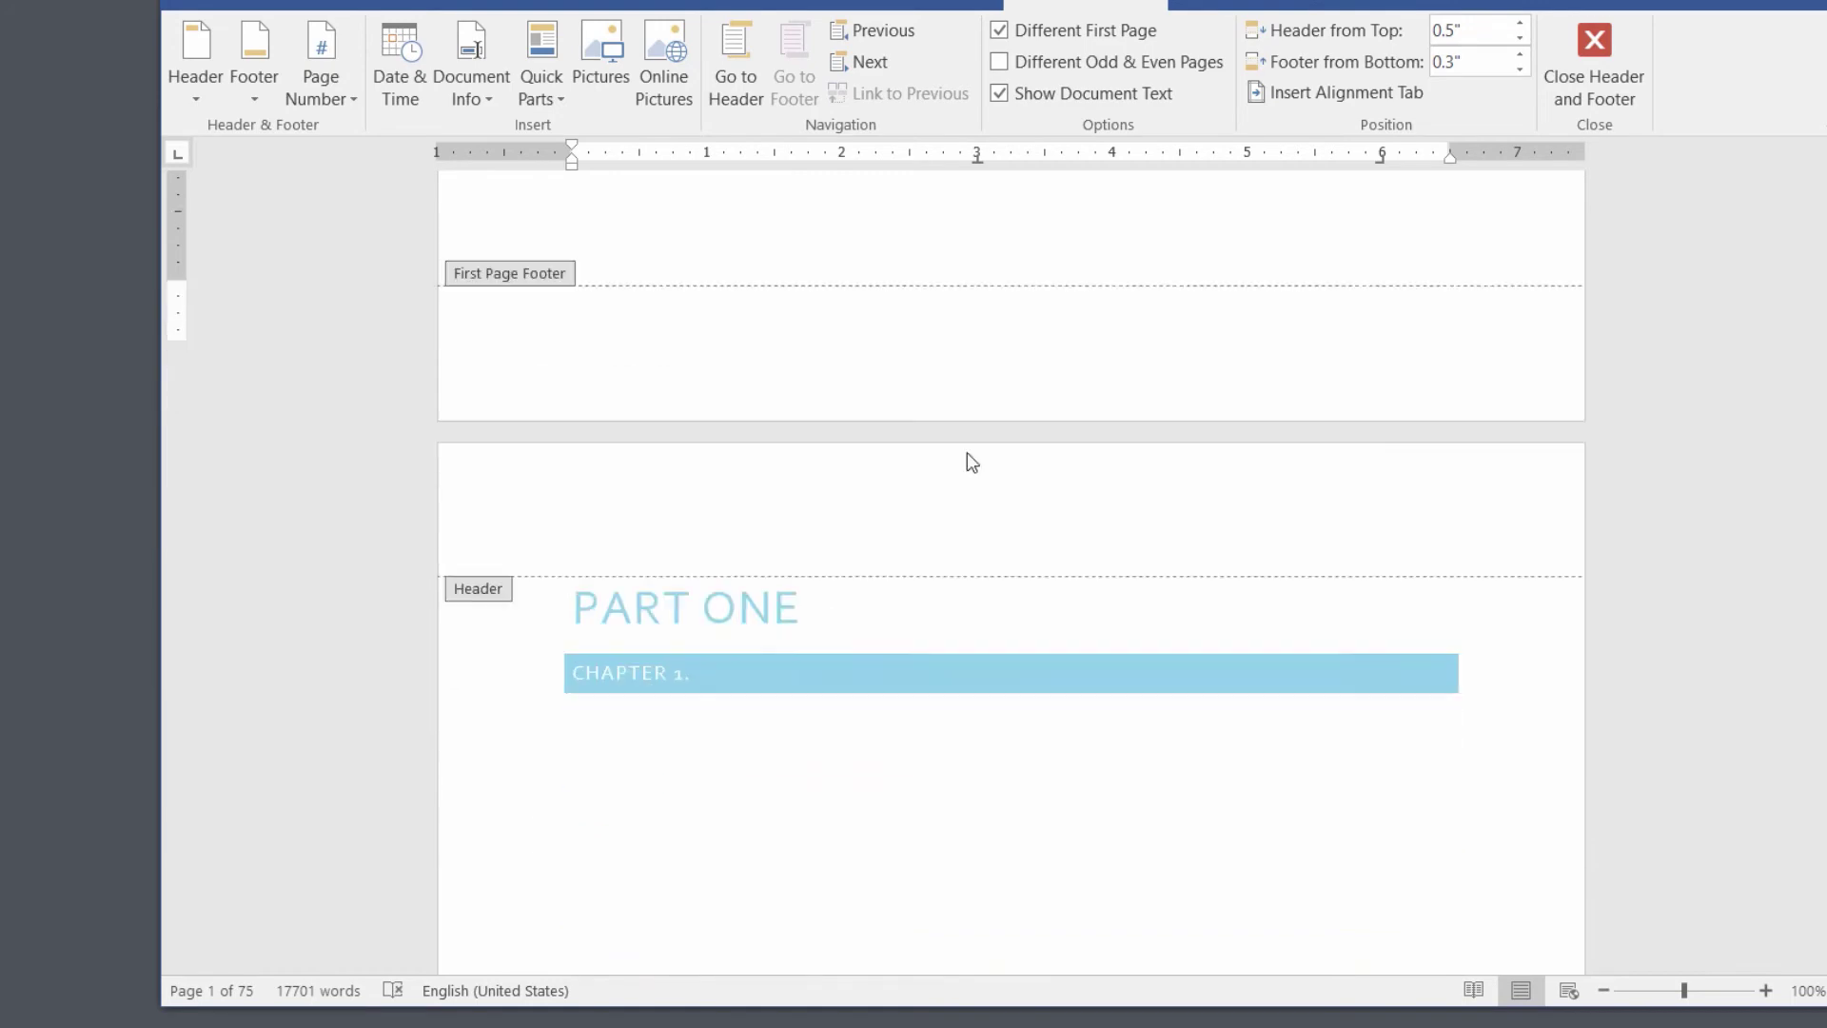
Step: Leave footer editing and return to the chapter one page showing the centred '- 2 -' footer
{"action": "left_click", "coordinate": [1575, 62]}
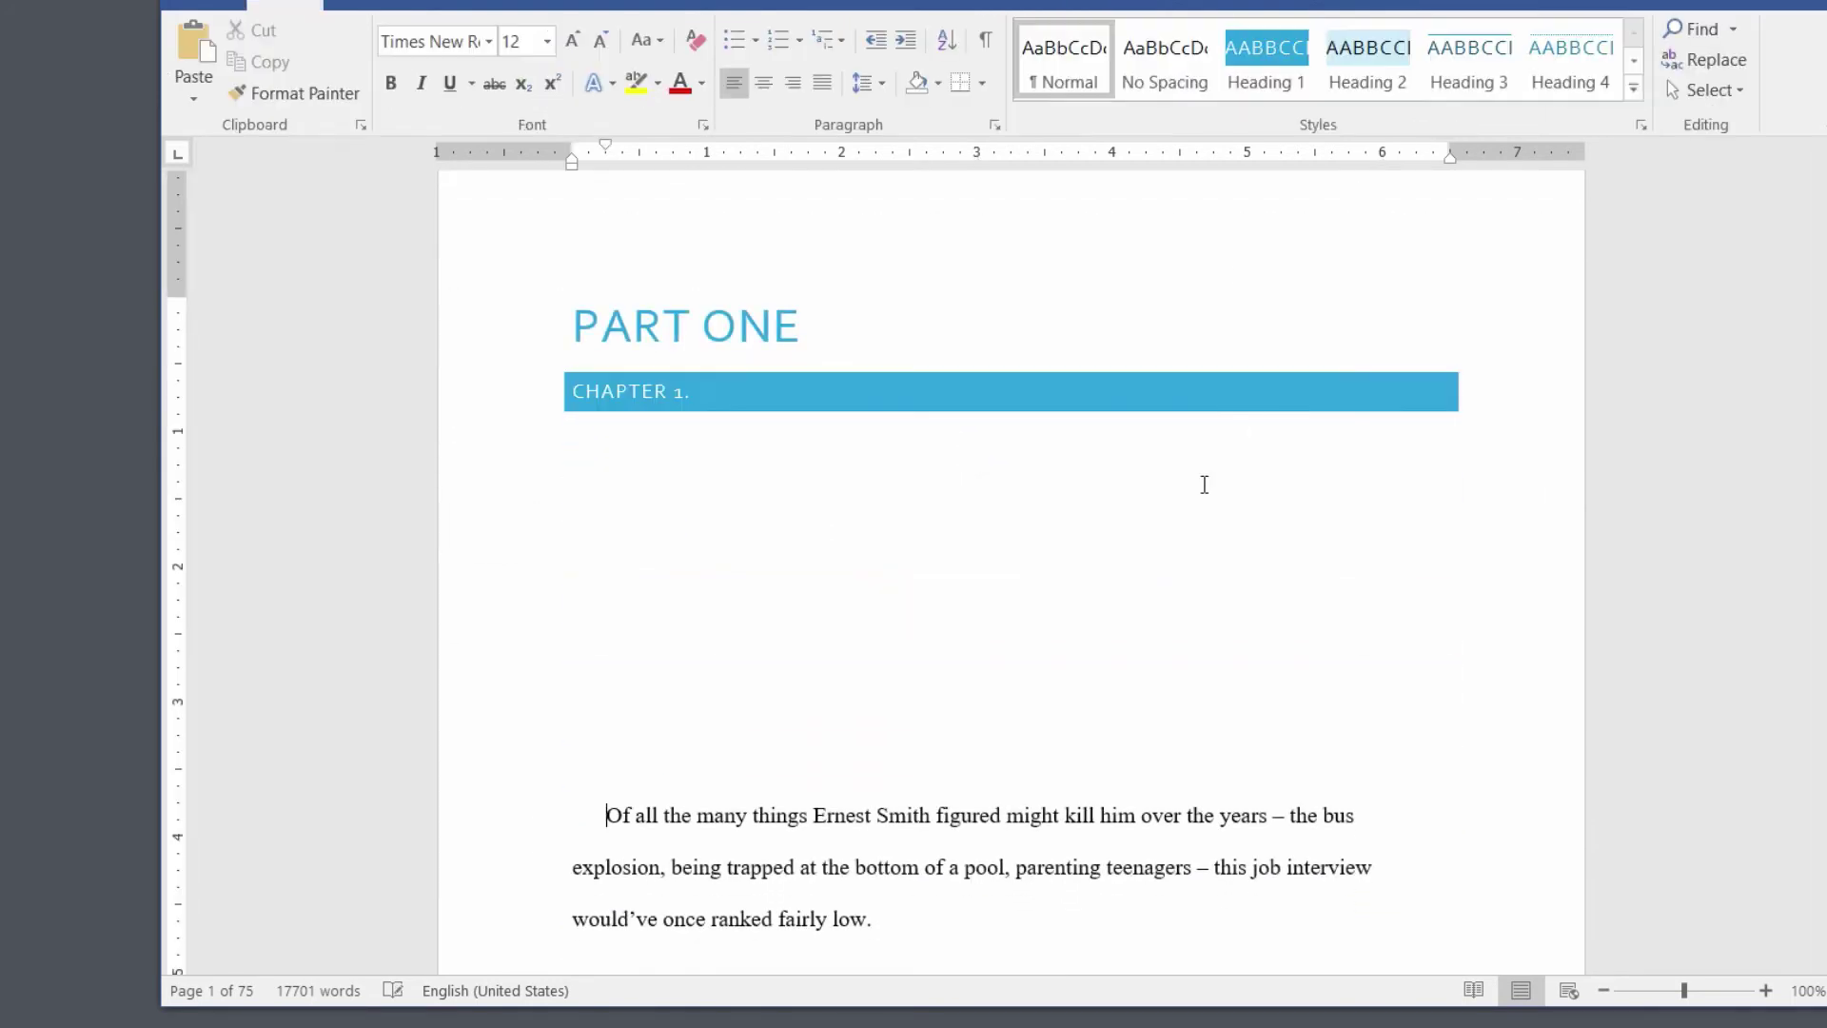
{"action": "scroll", "coordinate": [1203, 481], "scroll_direction": "up", "scroll_amount": 5}
{"action": "scroll", "coordinate": [1073, 620], "scroll_direction": "up", "scroll_amount": 6}
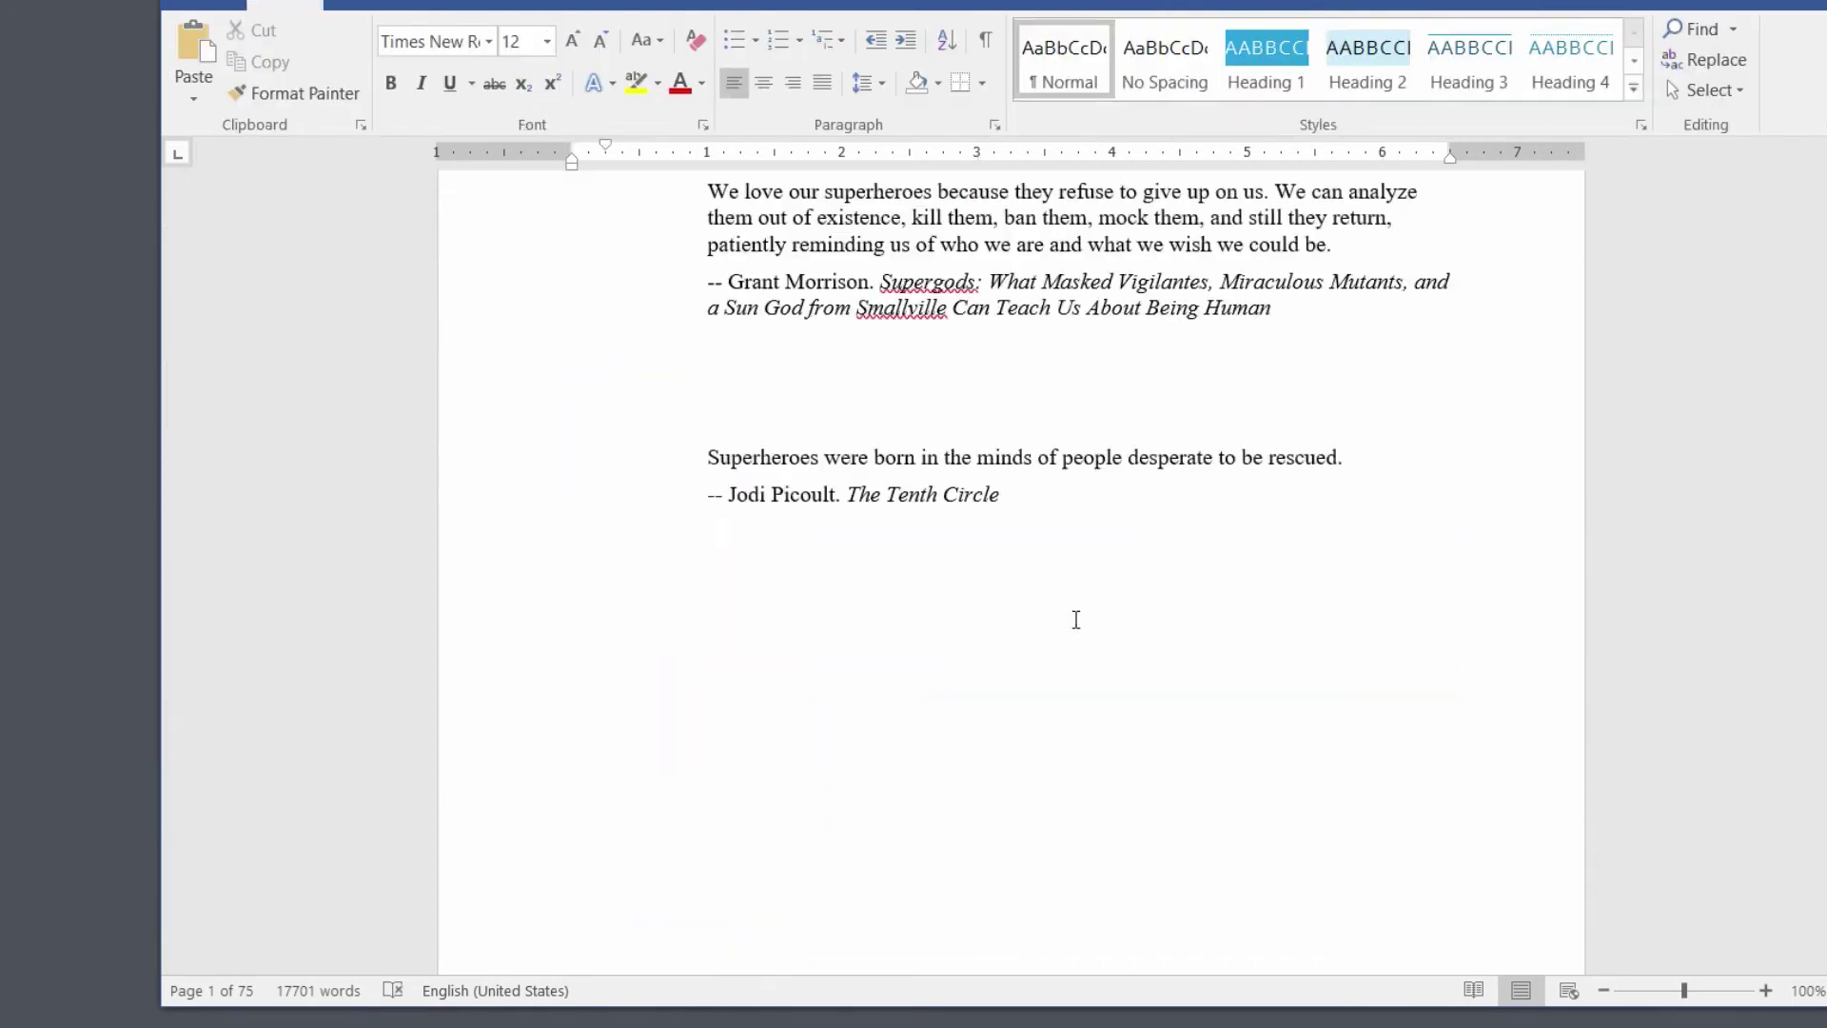
{"action": "scroll", "coordinate": [1071, 620], "scroll_direction": "down", "scroll_amount": 3}
{"action": "scroll", "coordinate": [1072, 620], "scroll_direction": "down", "scroll_amount": 8}
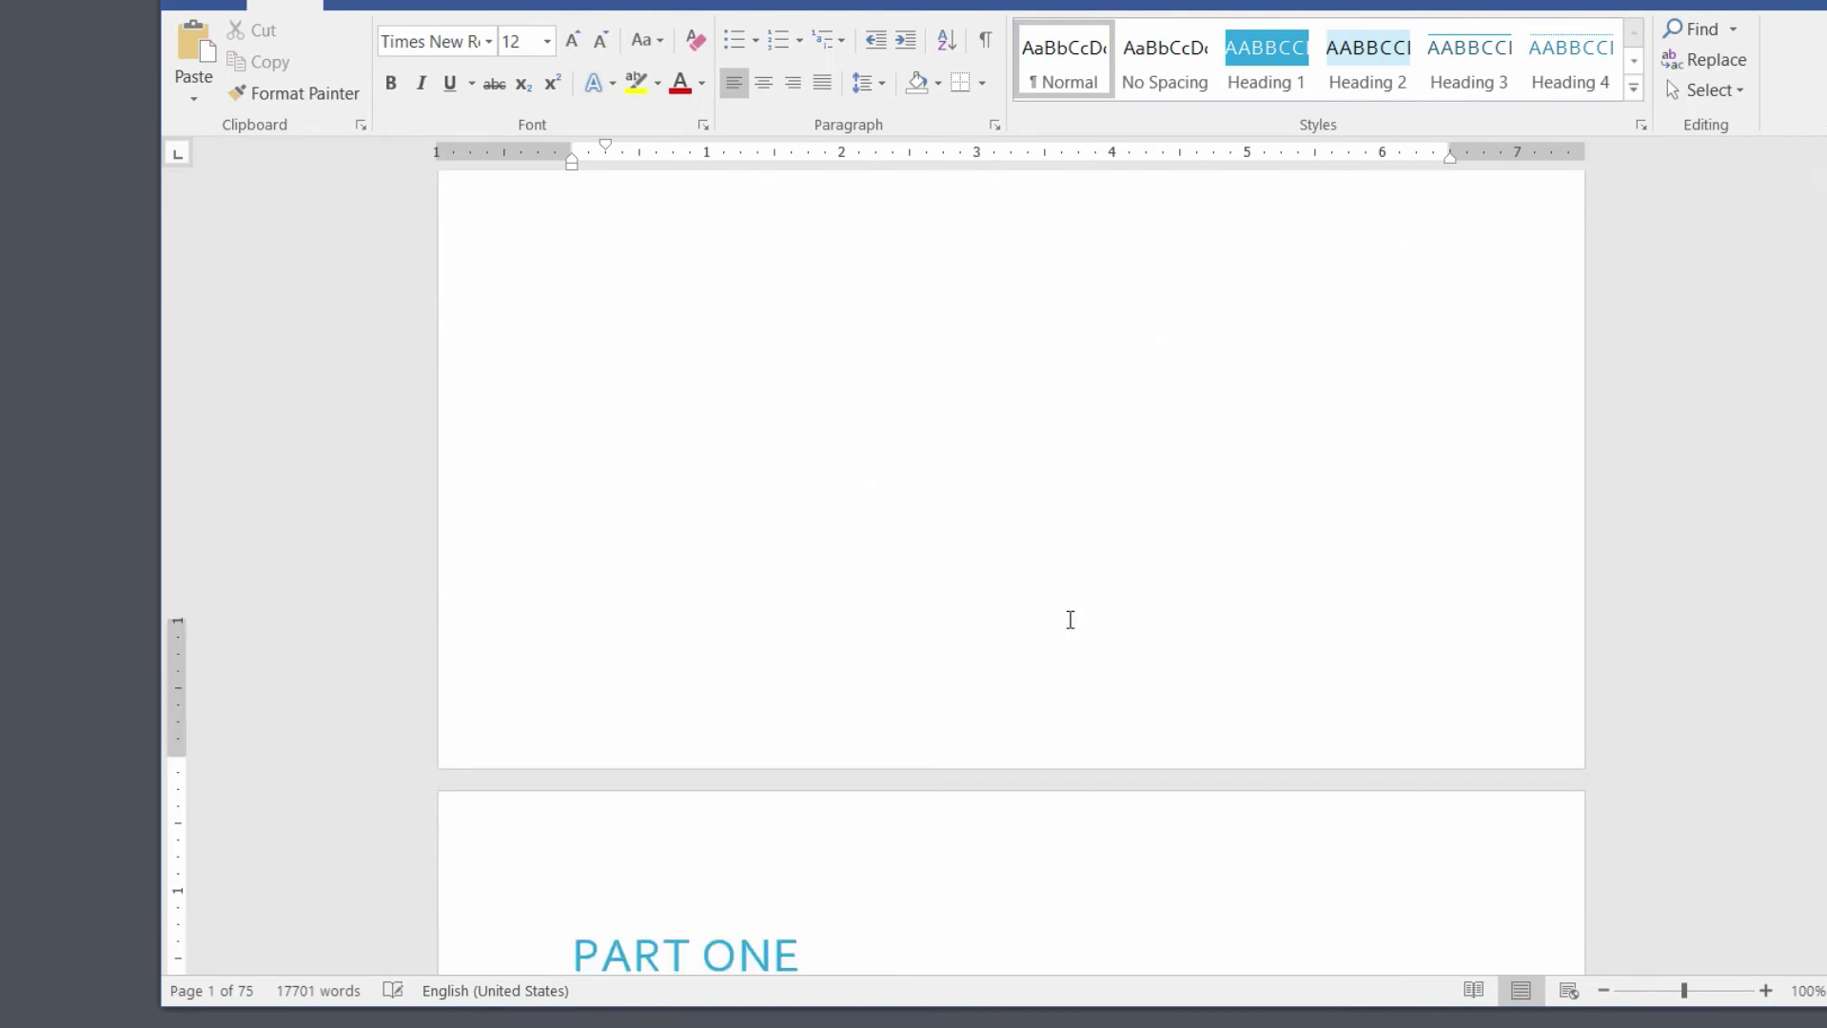
{"action": "scroll", "coordinate": [1069, 619], "scroll_direction": "down", "scroll_amount": 8}
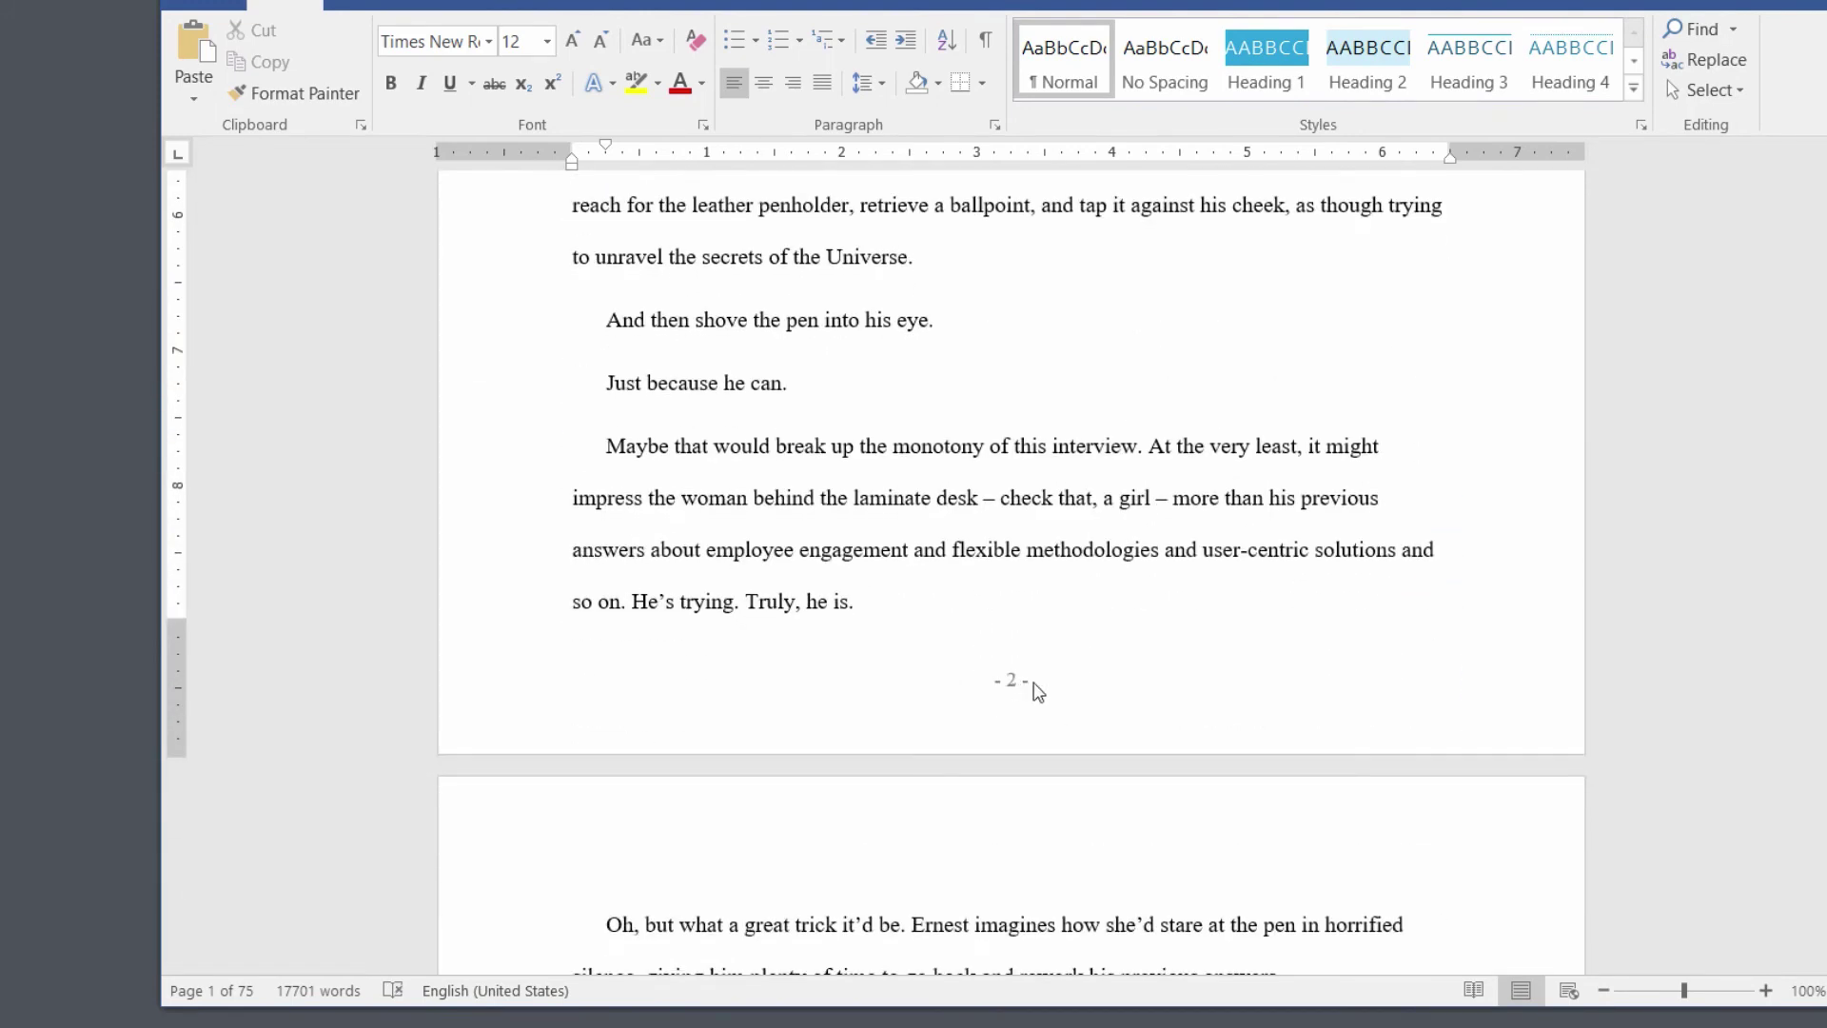
Step: With the cursor after 'Truly, he is.', bring up the Insert tab's Footer gallery
{"action": "left_click", "coordinate": [1056, 704]}
{"action": "scroll", "coordinate": [1051, 703], "scroll_direction": "up", "scroll_amount": 3}
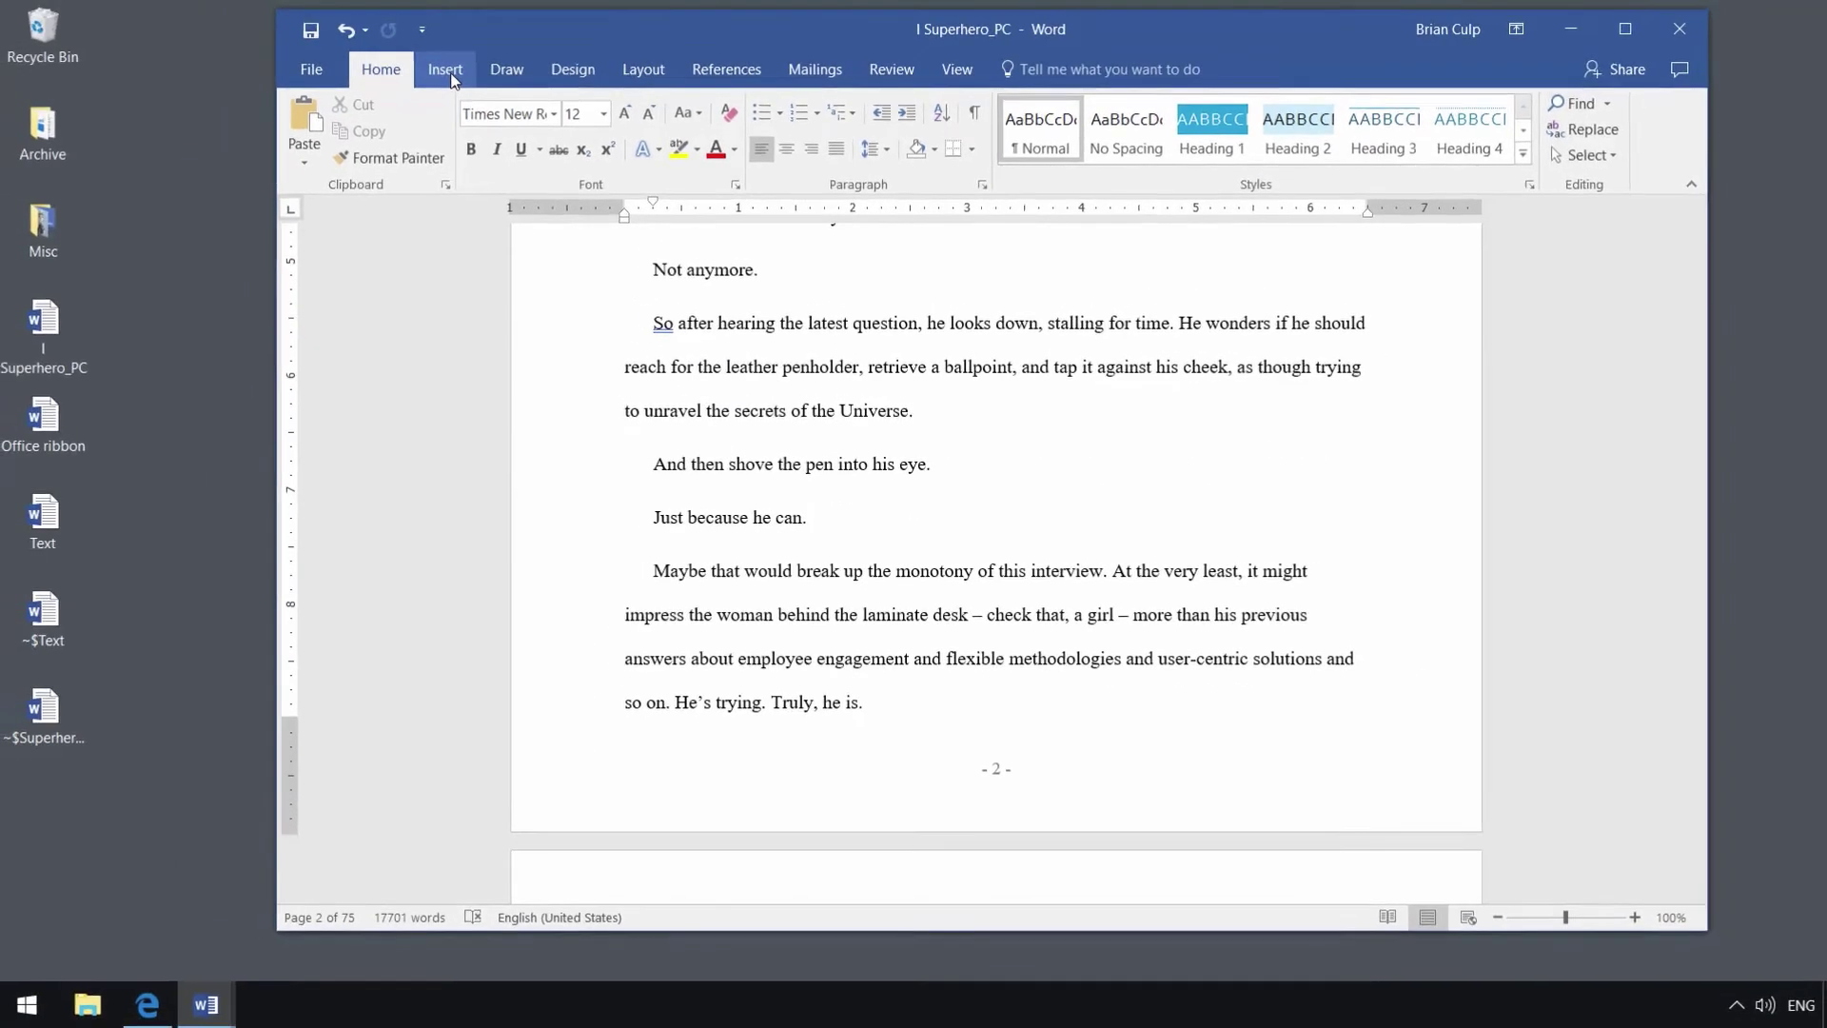
{"action": "left_click", "coordinate": [401, 24]}
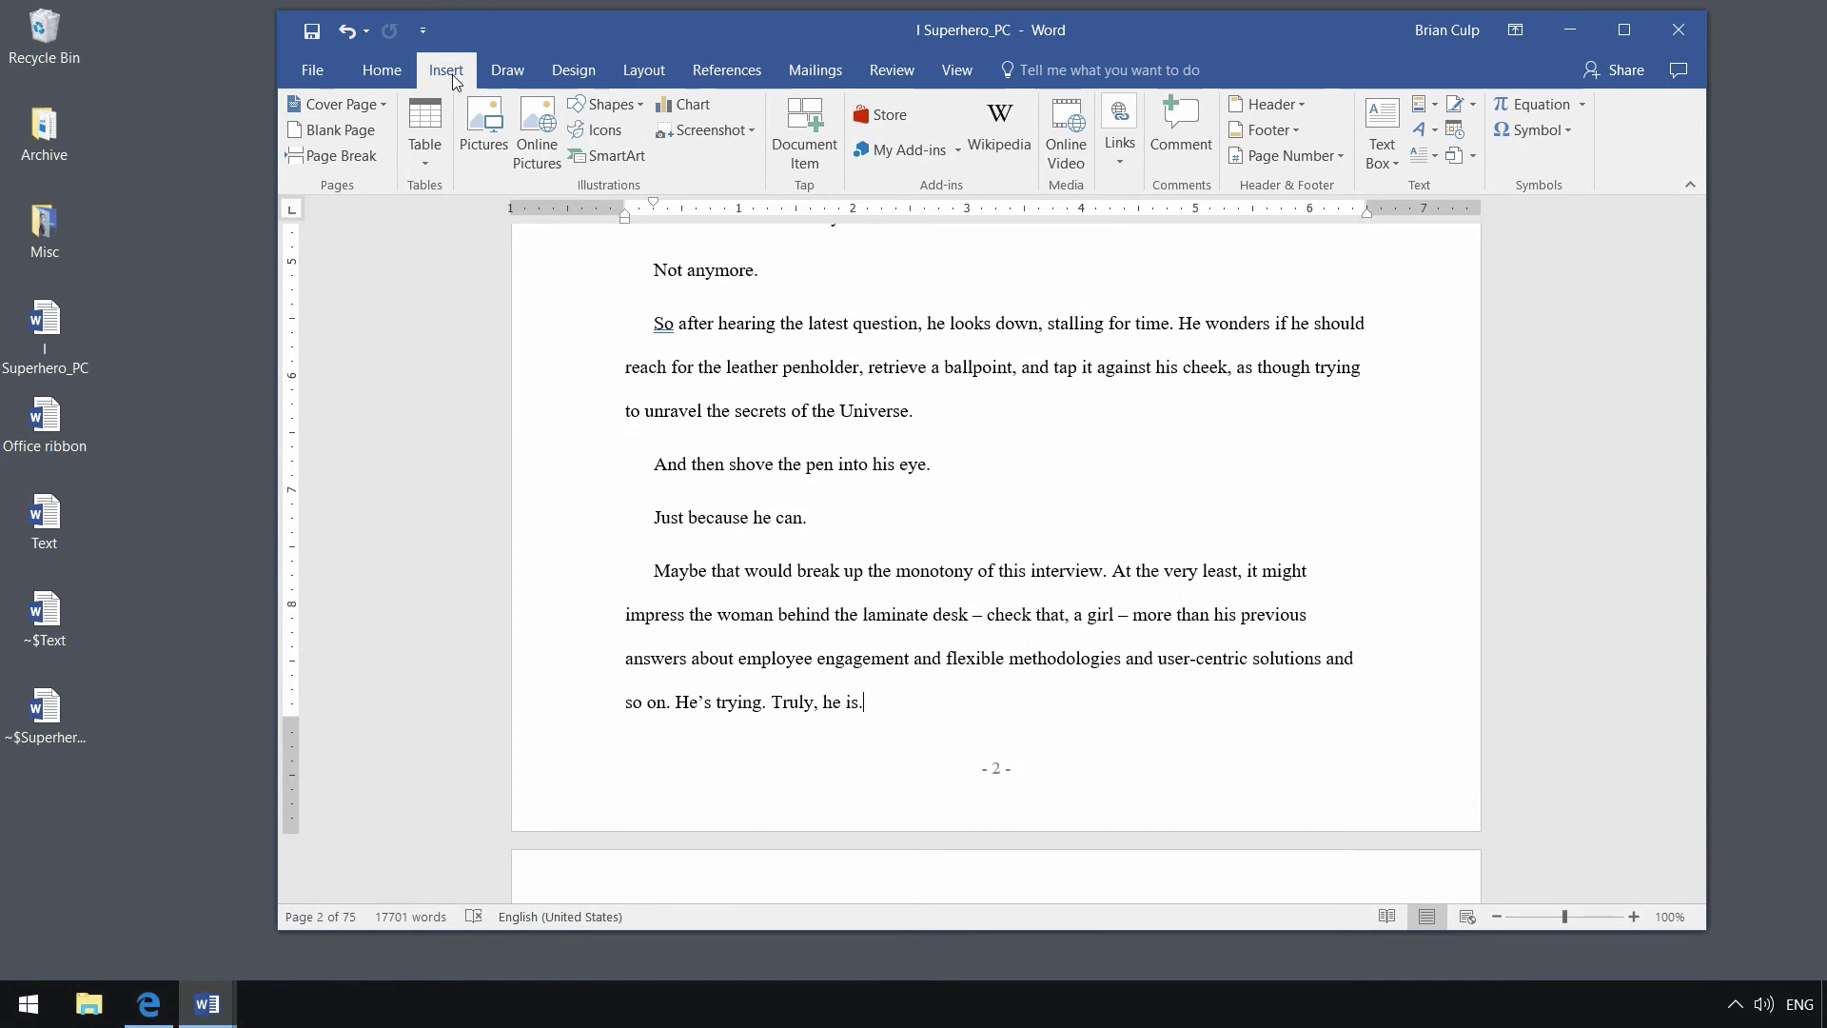
{"action": "left_click", "coordinate": [1294, 135]}
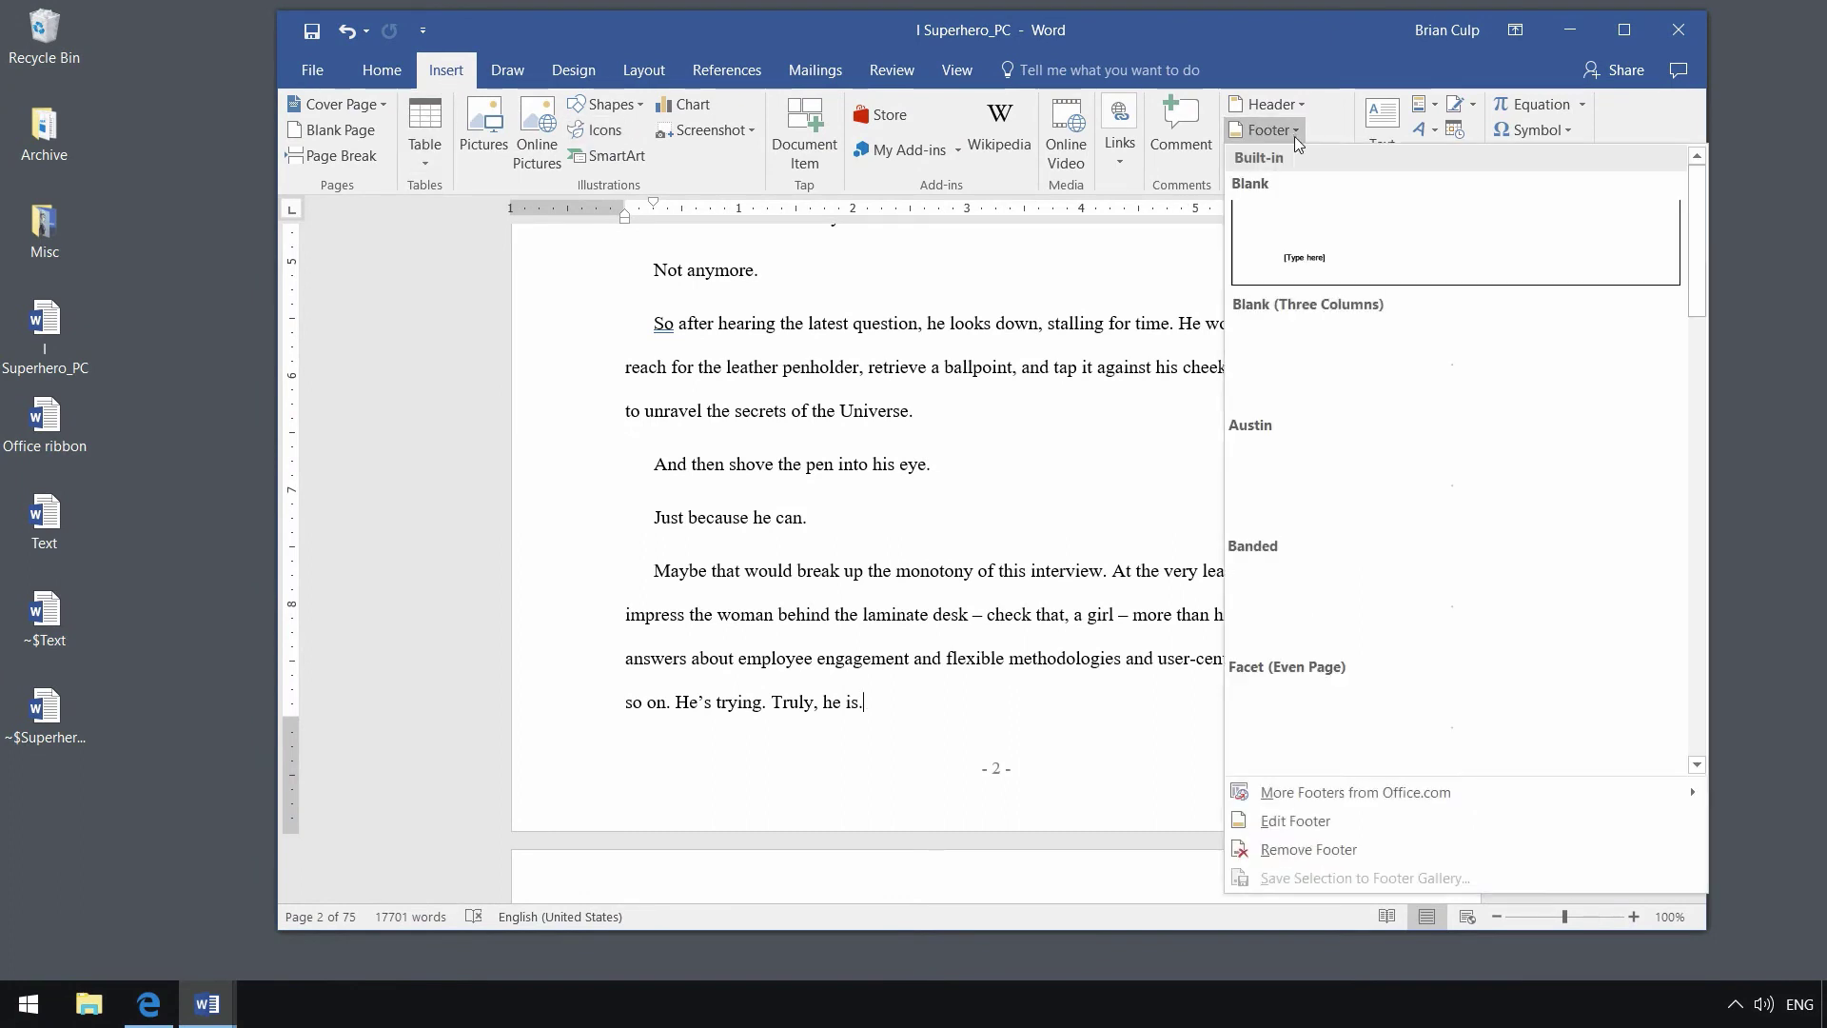
Step: Edit the footer and uncheck Different First Page so the title page shows '- 1 -' again
{"action": "left_click", "coordinate": [1327, 817]}
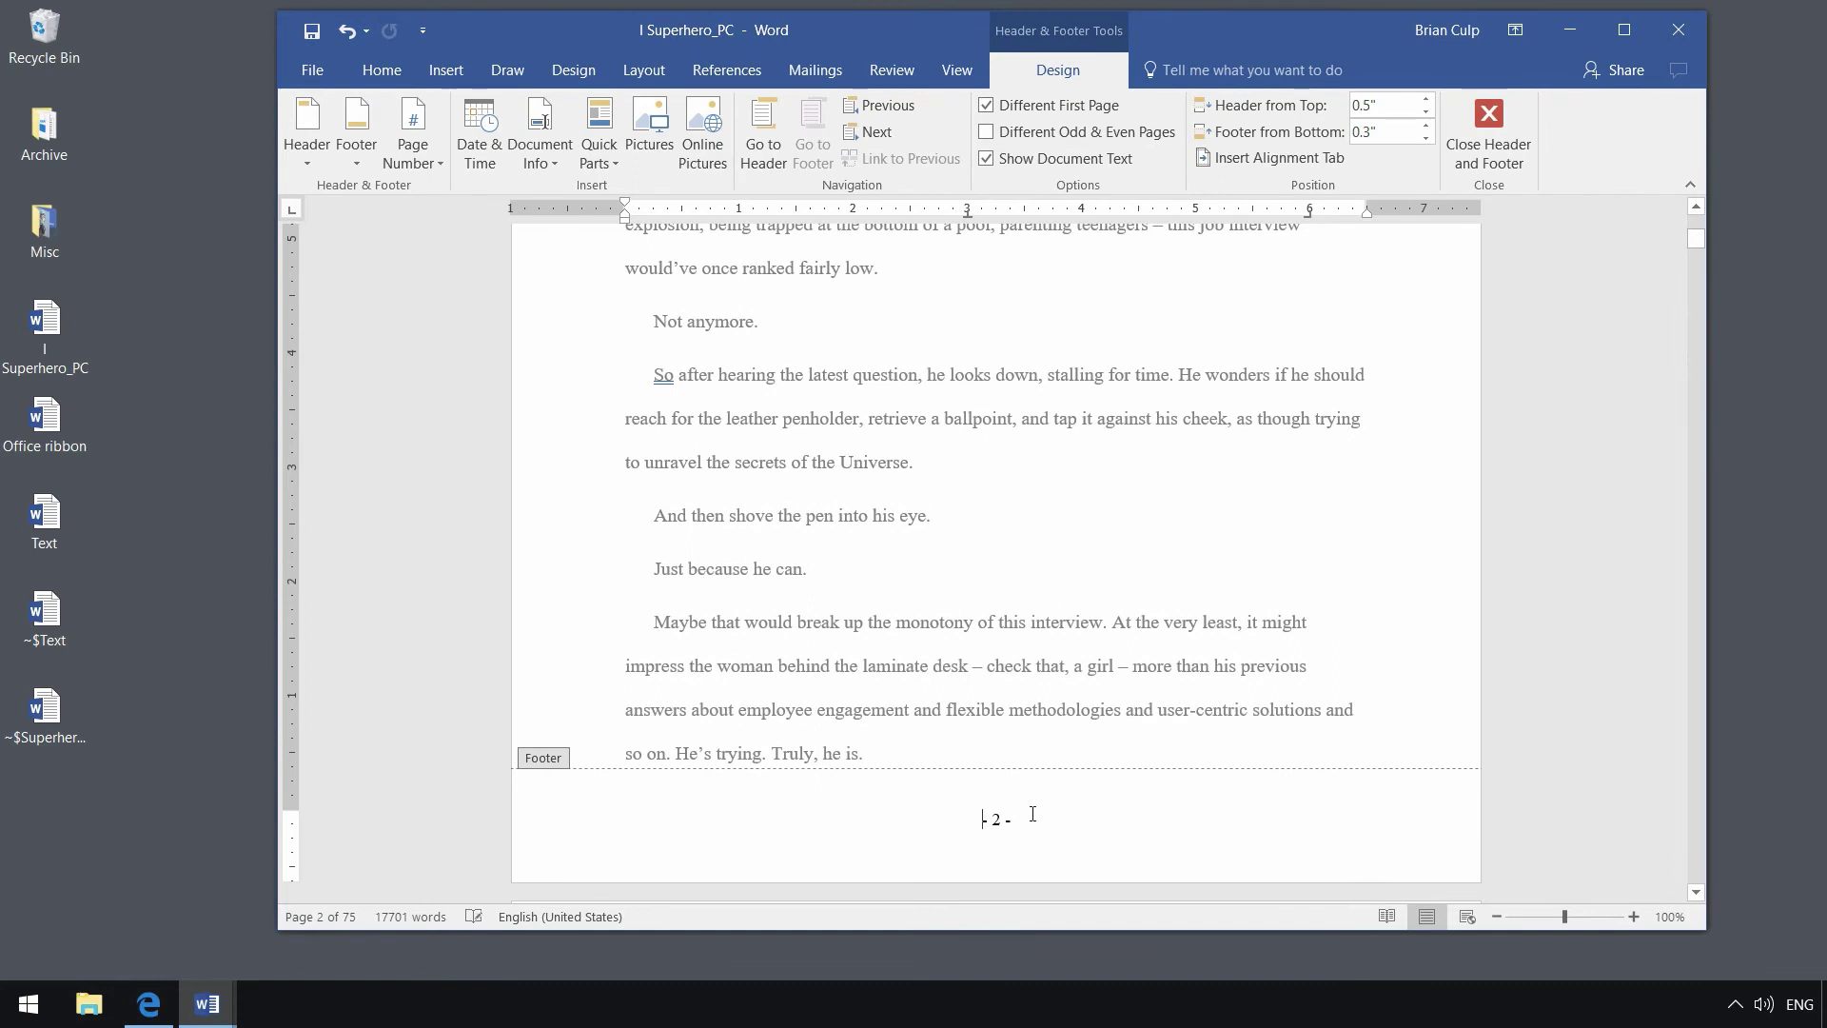
{"action": "scroll", "coordinate": [1032, 813], "scroll_direction": "up", "scroll_amount": 6}
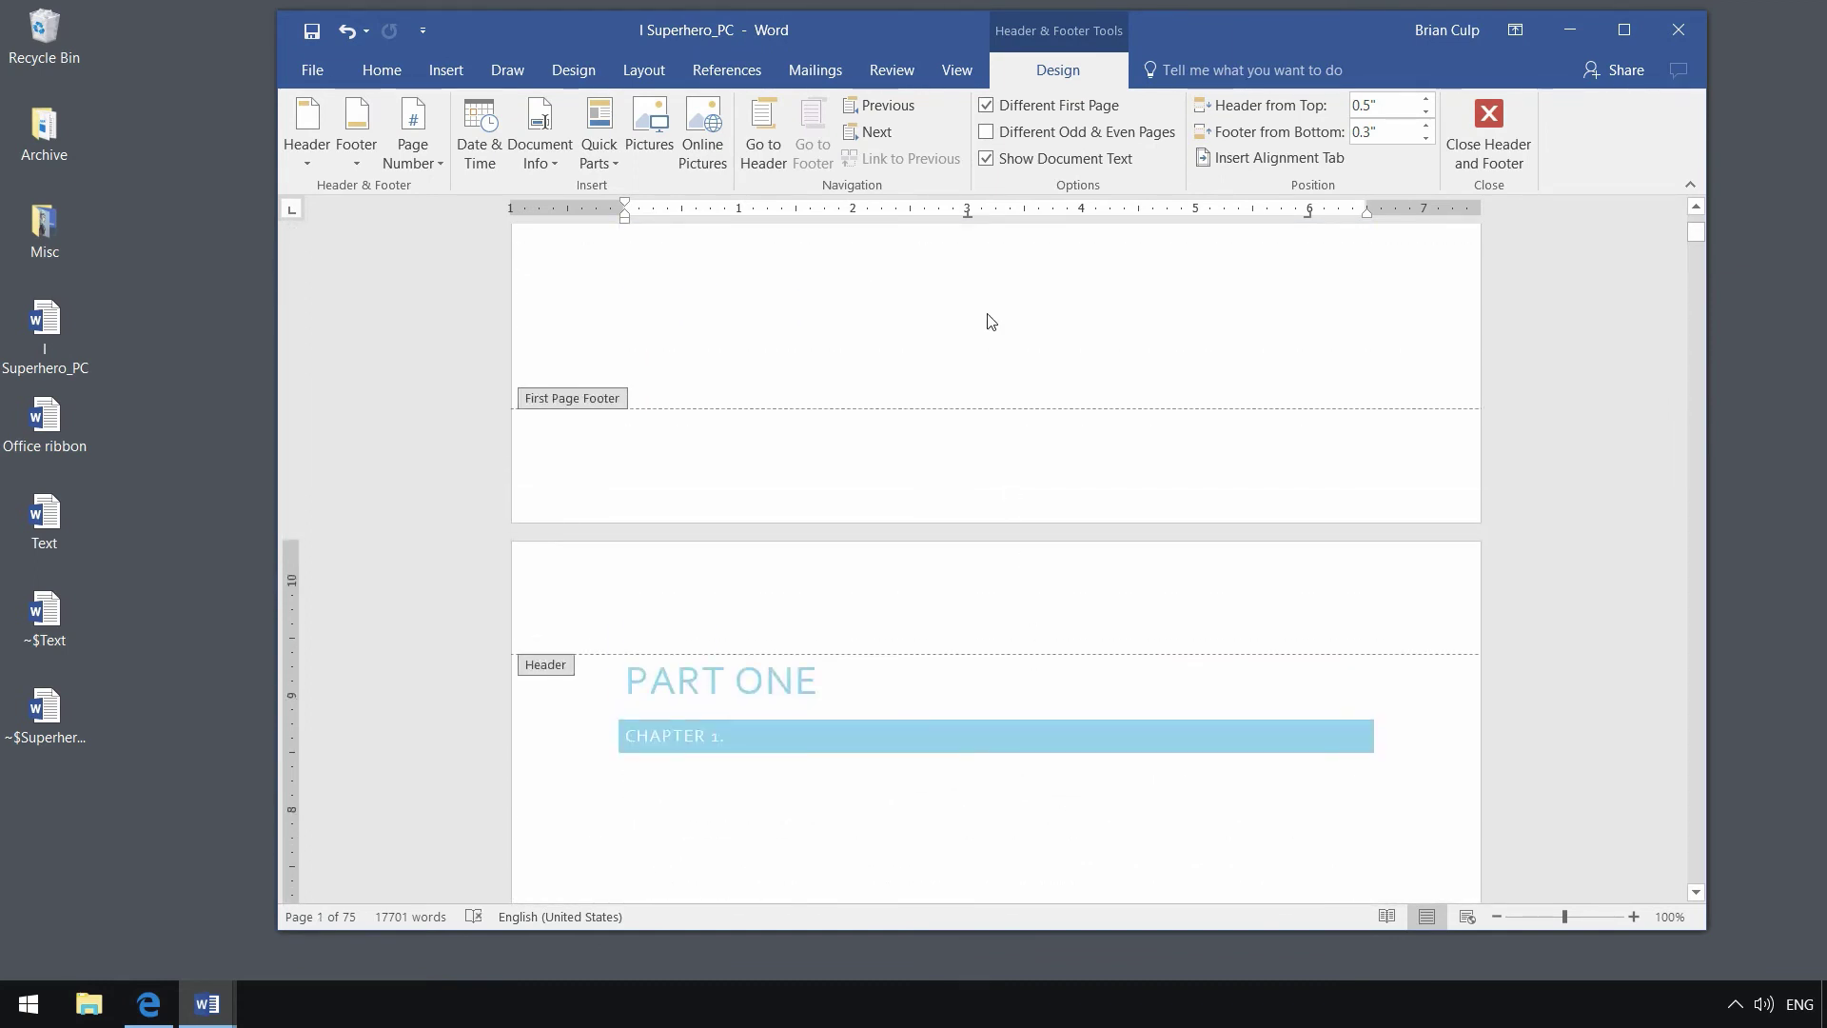
{"action": "left_click", "coordinate": [986, 104]}
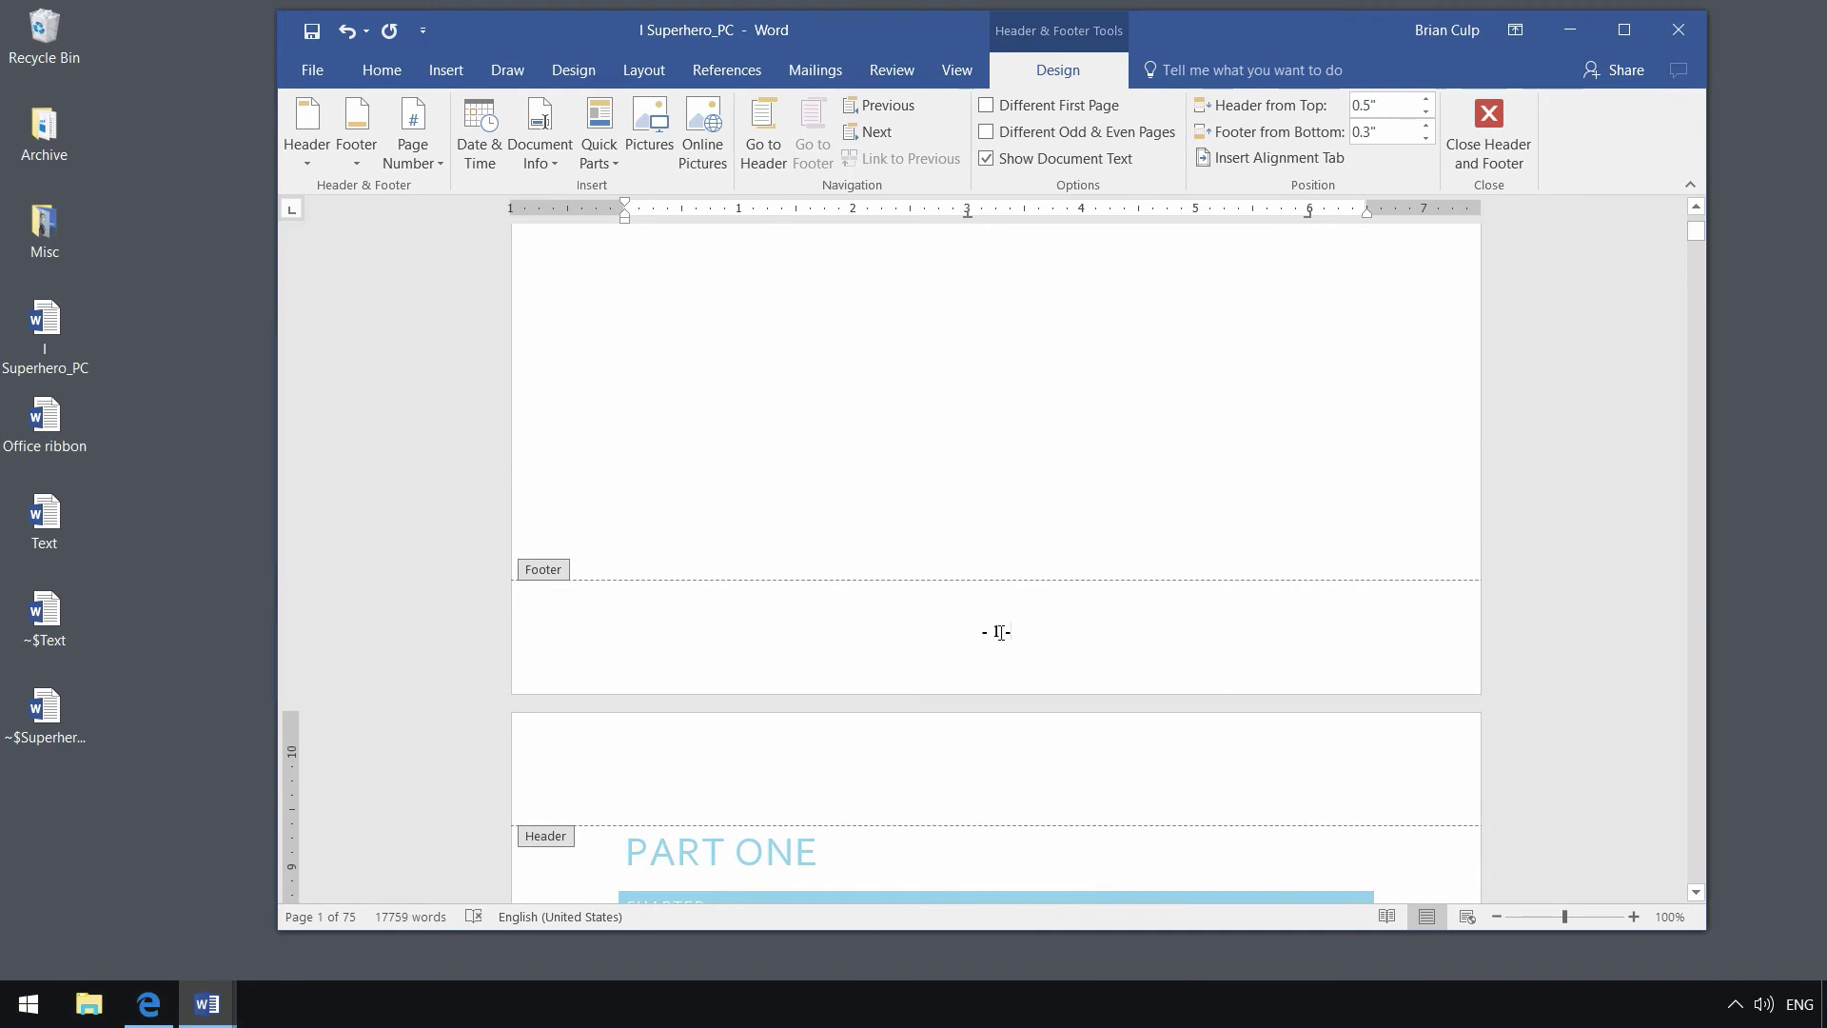
{"action": "double_click", "coordinate": [1001, 632]}
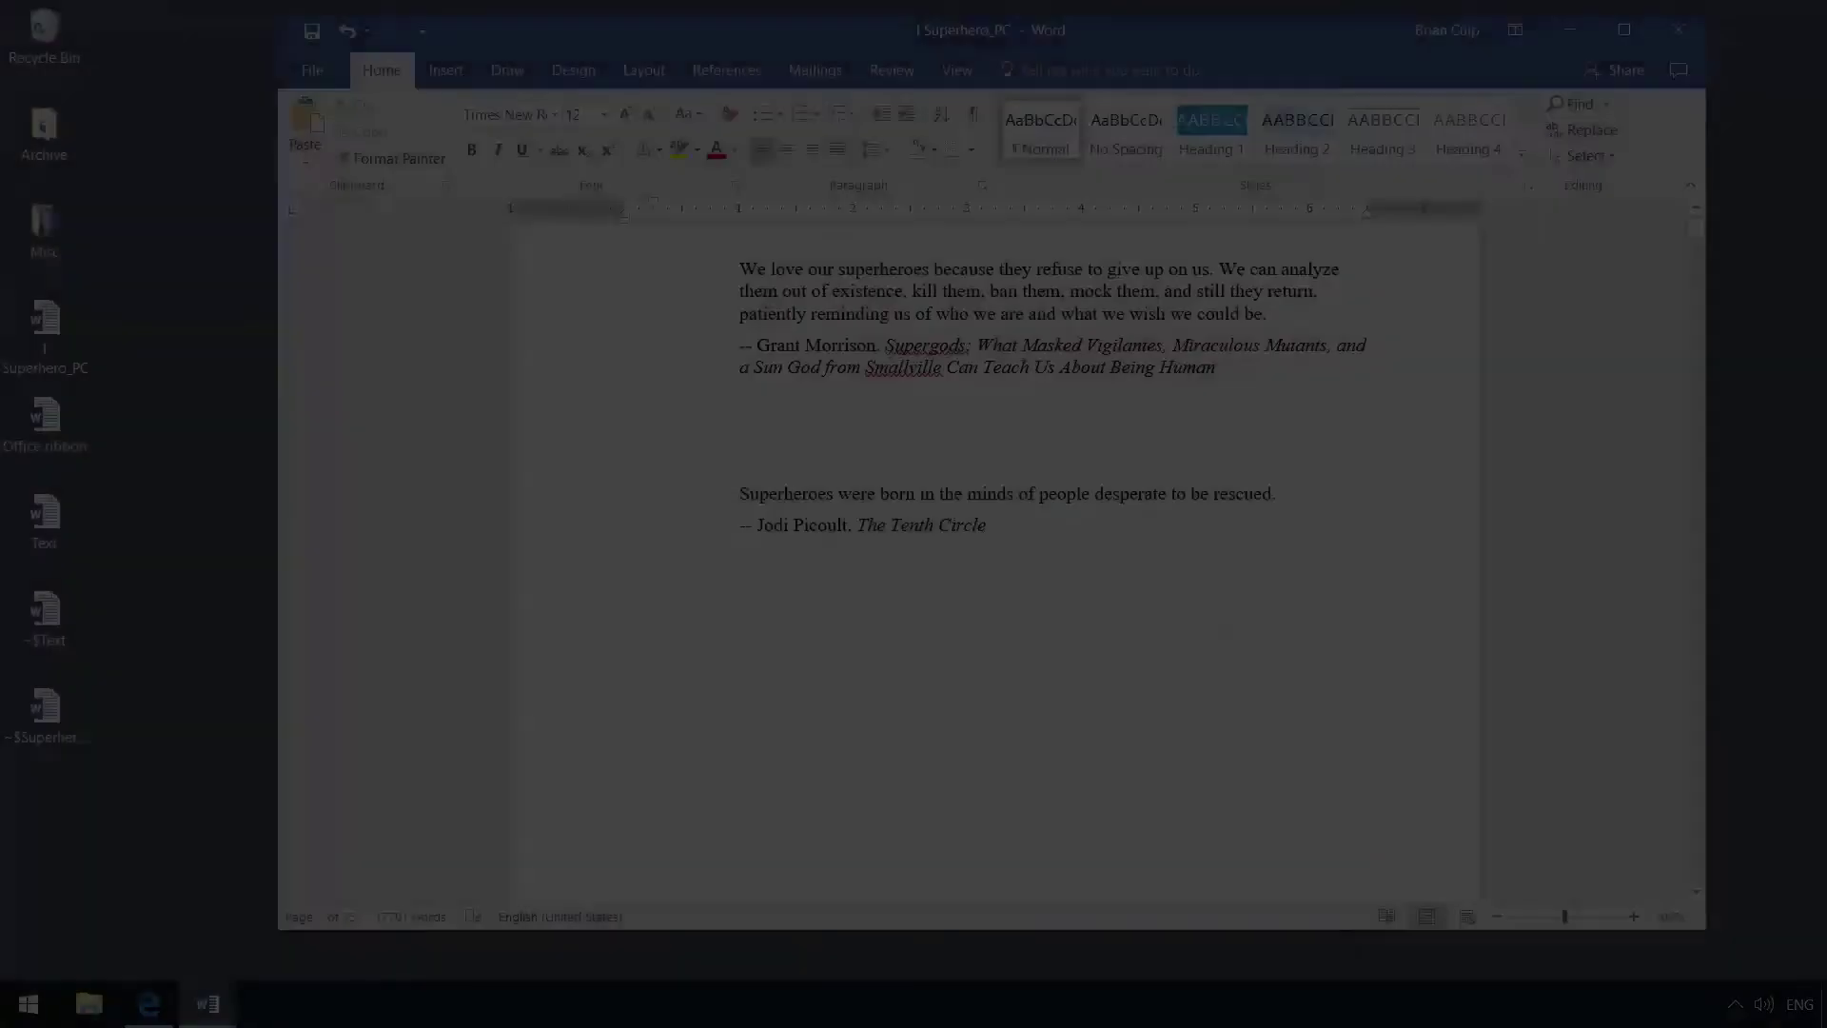
Step: Insert a Next Page section break right after the epigraph 'The Tenth Circle'
{"action": "scroll", "coordinate": [1075, 562], "scroll_direction": "up", "scroll_amount": 5}
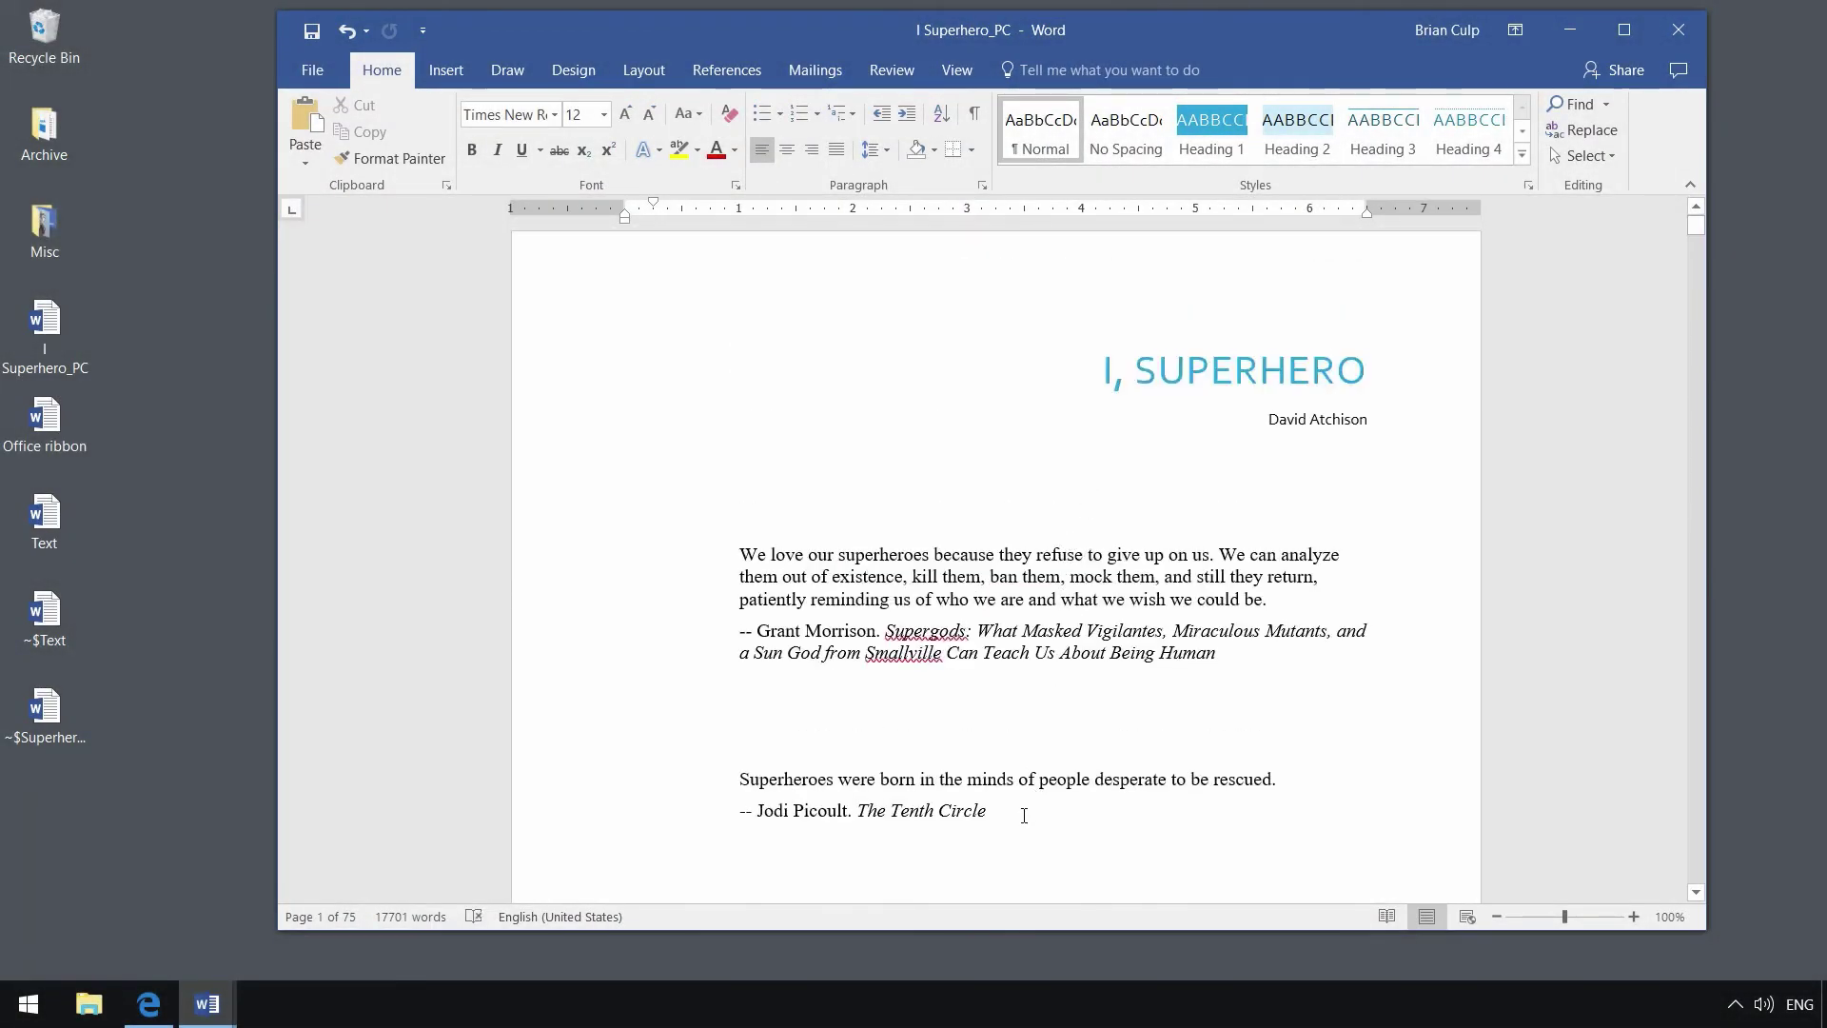
{"action": "left_click", "coordinate": [1024, 816]}
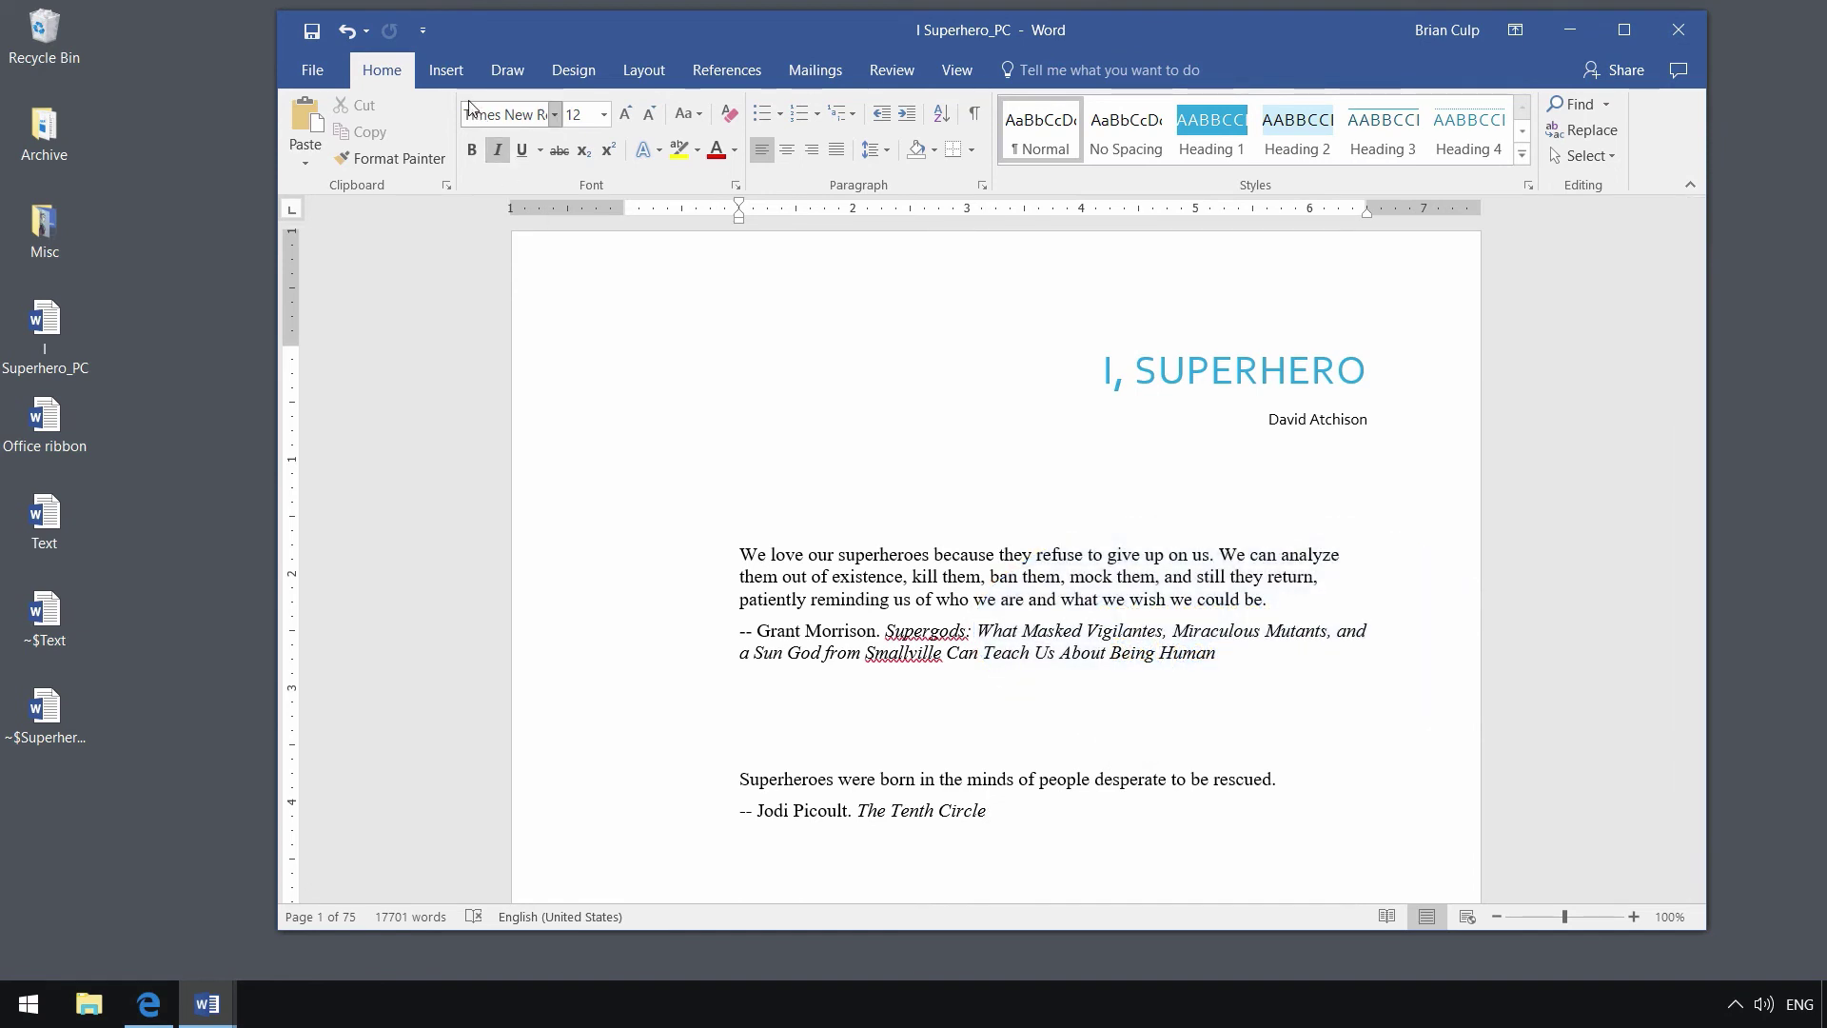
{"action": "left_click", "coordinate": [629, 80]}
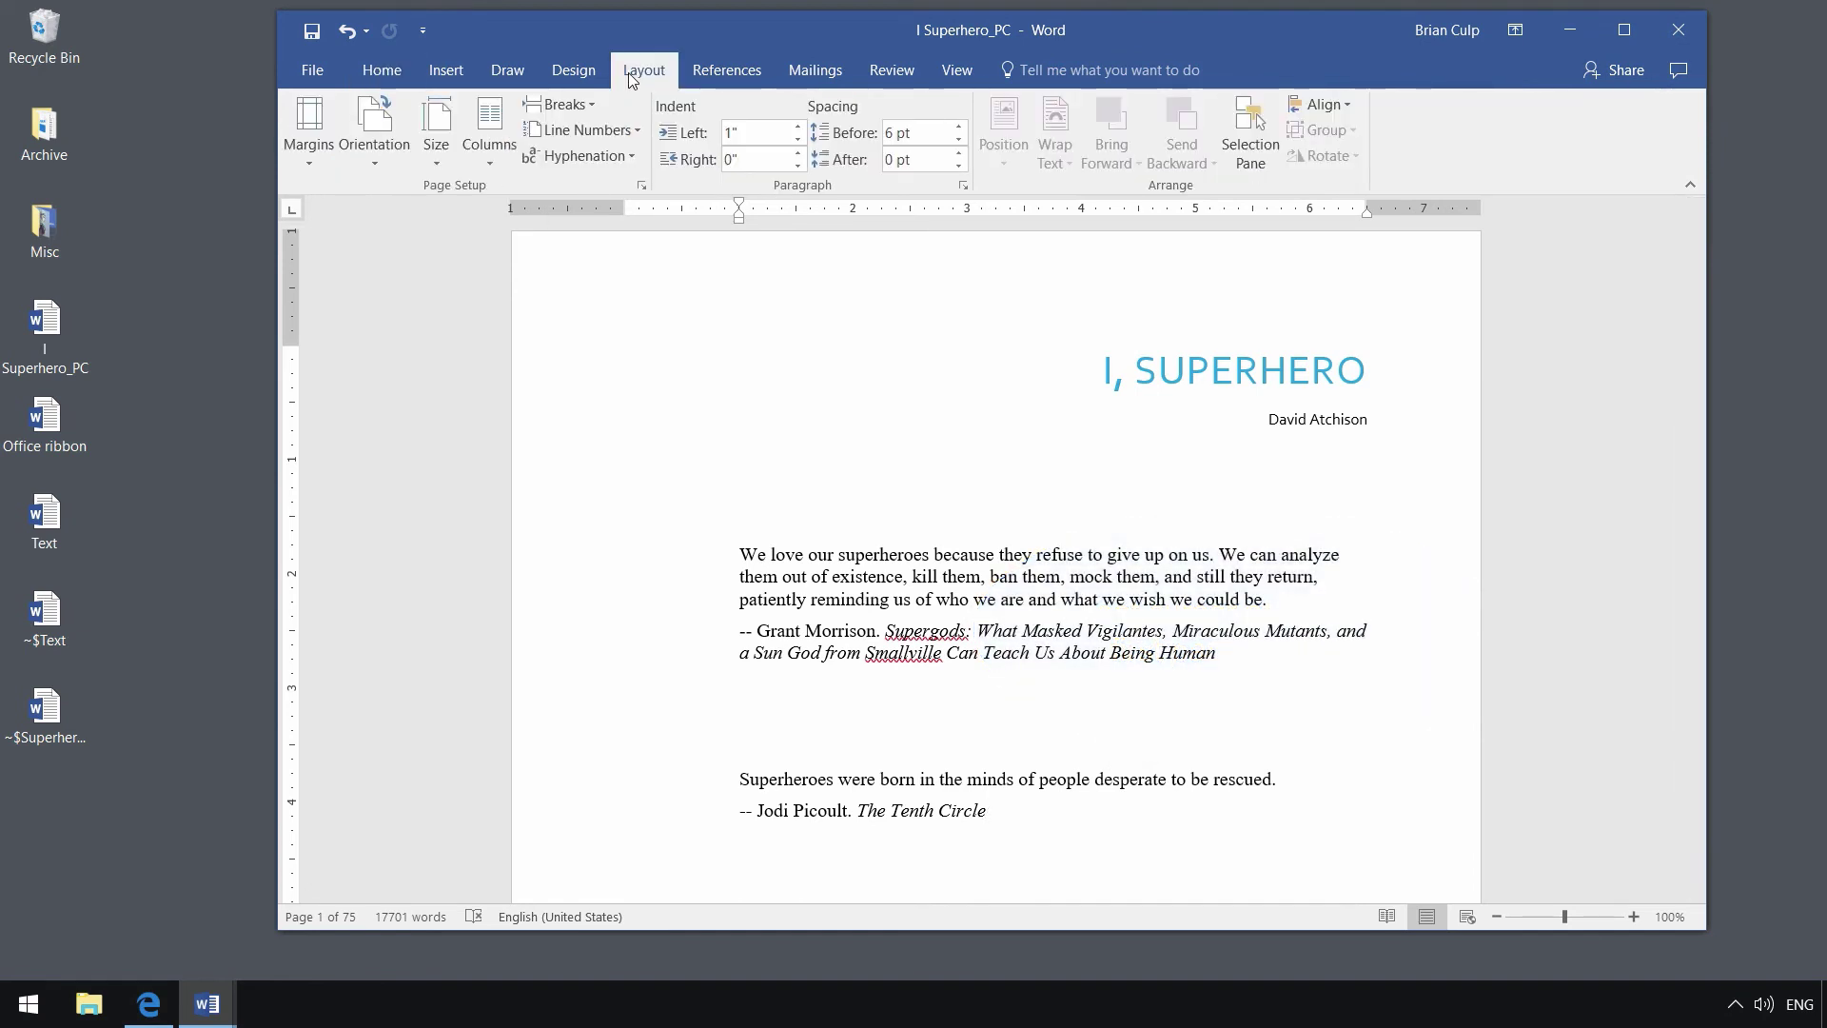
{"action": "left_click", "coordinate": [586, 103]}
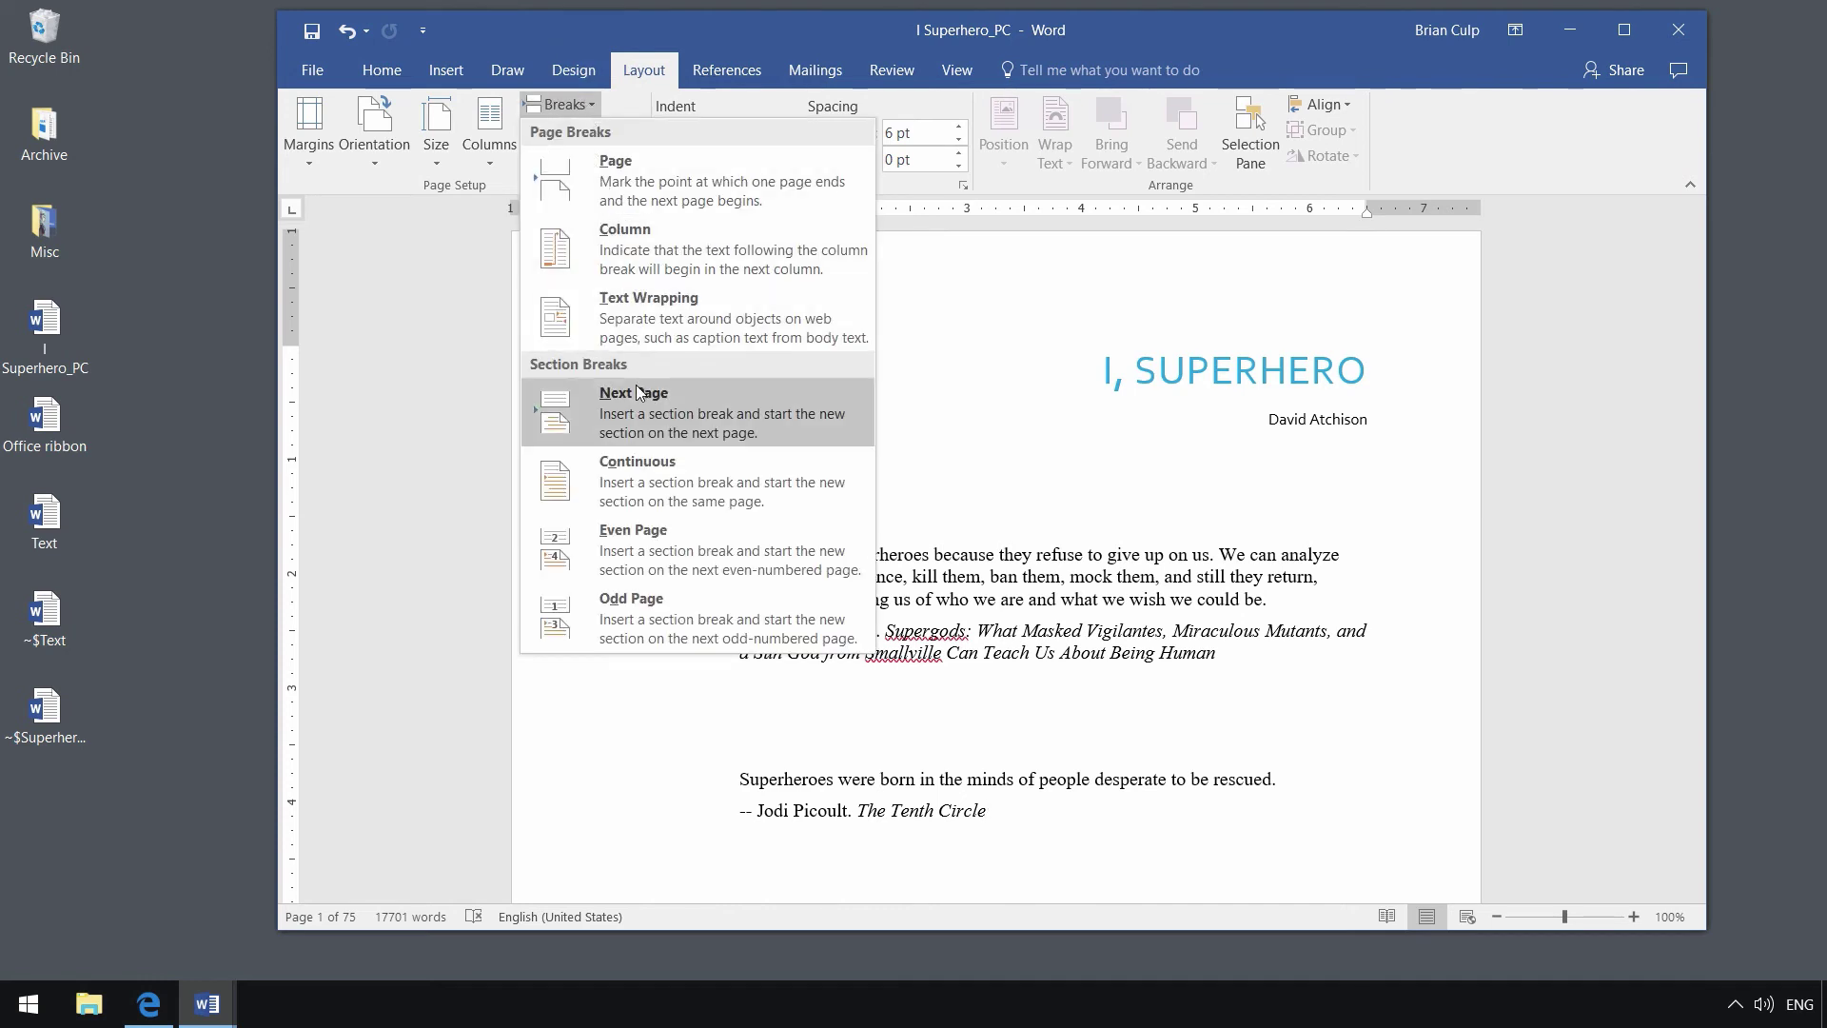
{"action": "left_click", "coordinate": [775, 432]}
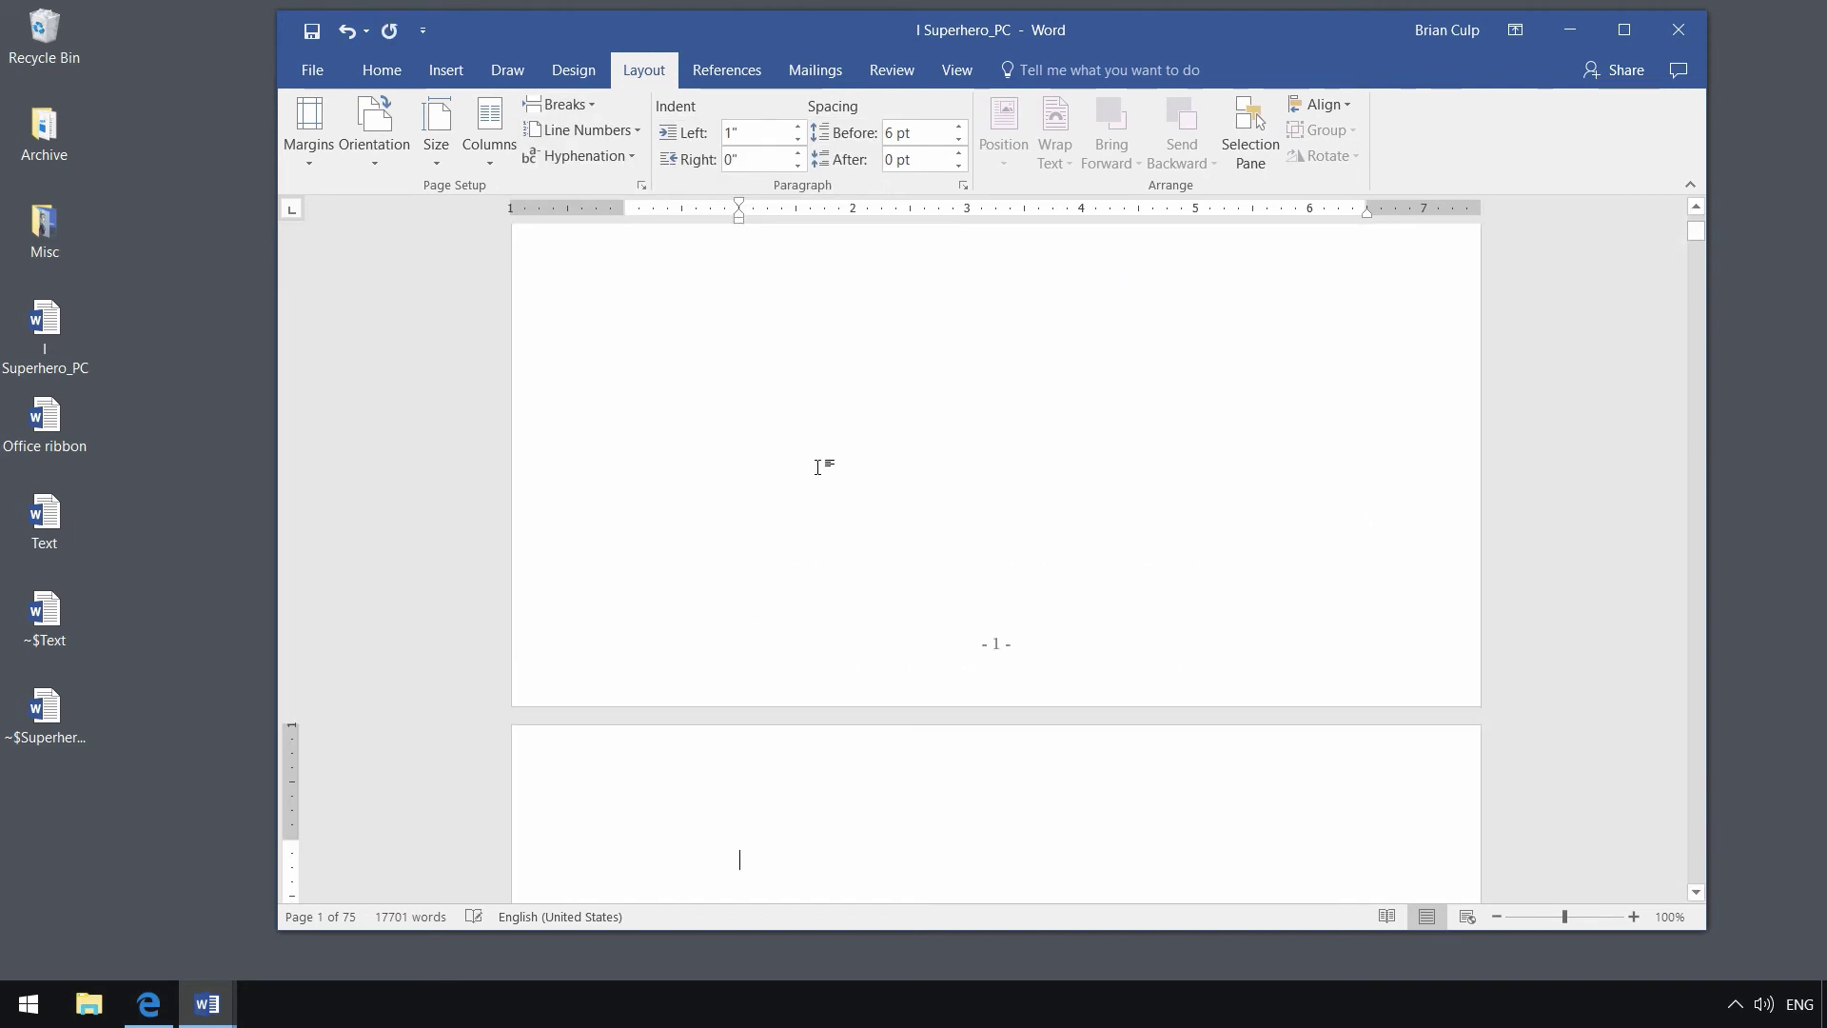
Step: Check the new empty page after the title page, then undo the last edit with Ctrl+Z
{"action": "scroll", "coordinate": [1037, 499], "scroll_direction": "down", "scroll_amount": 6}
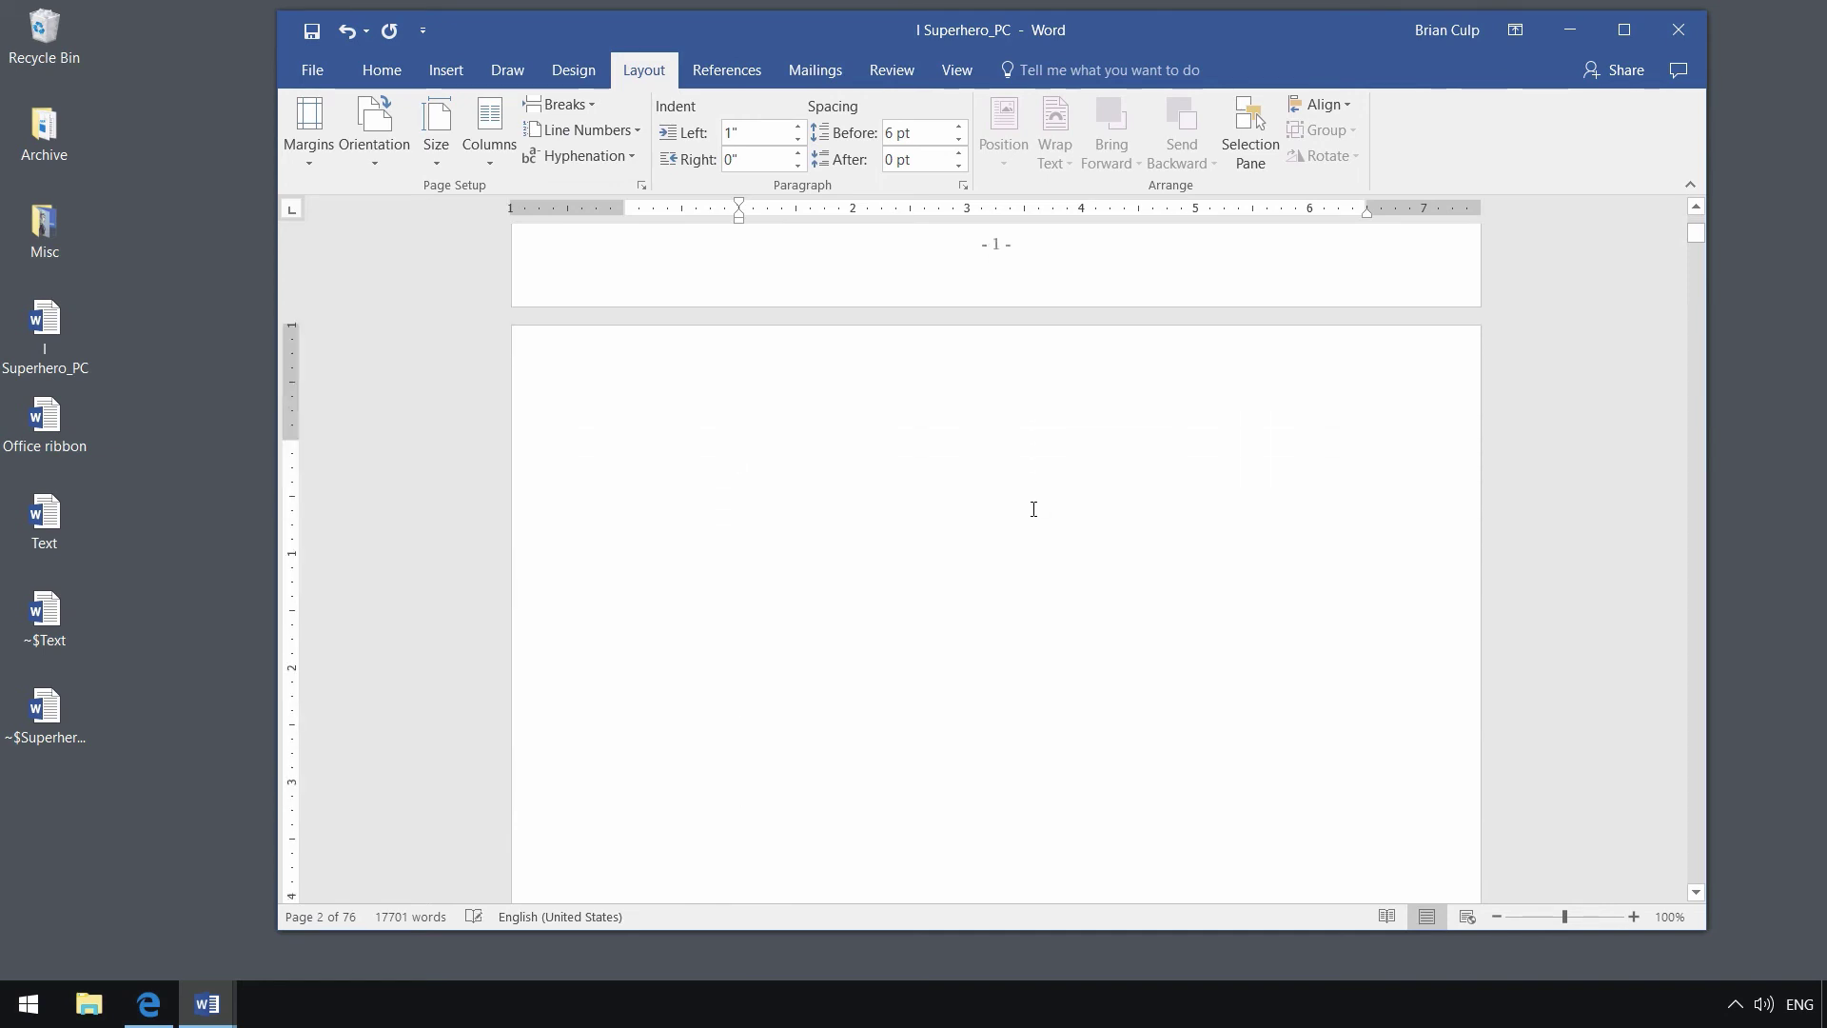
{"action": "scroll", "coordinate": [917, 503], "scroll_direction": "down", "scroll_amount": 3}
{"action": "scroll", "coordinate": [916, 504], "scroll_direction": "up", "scroll_amount": 2}
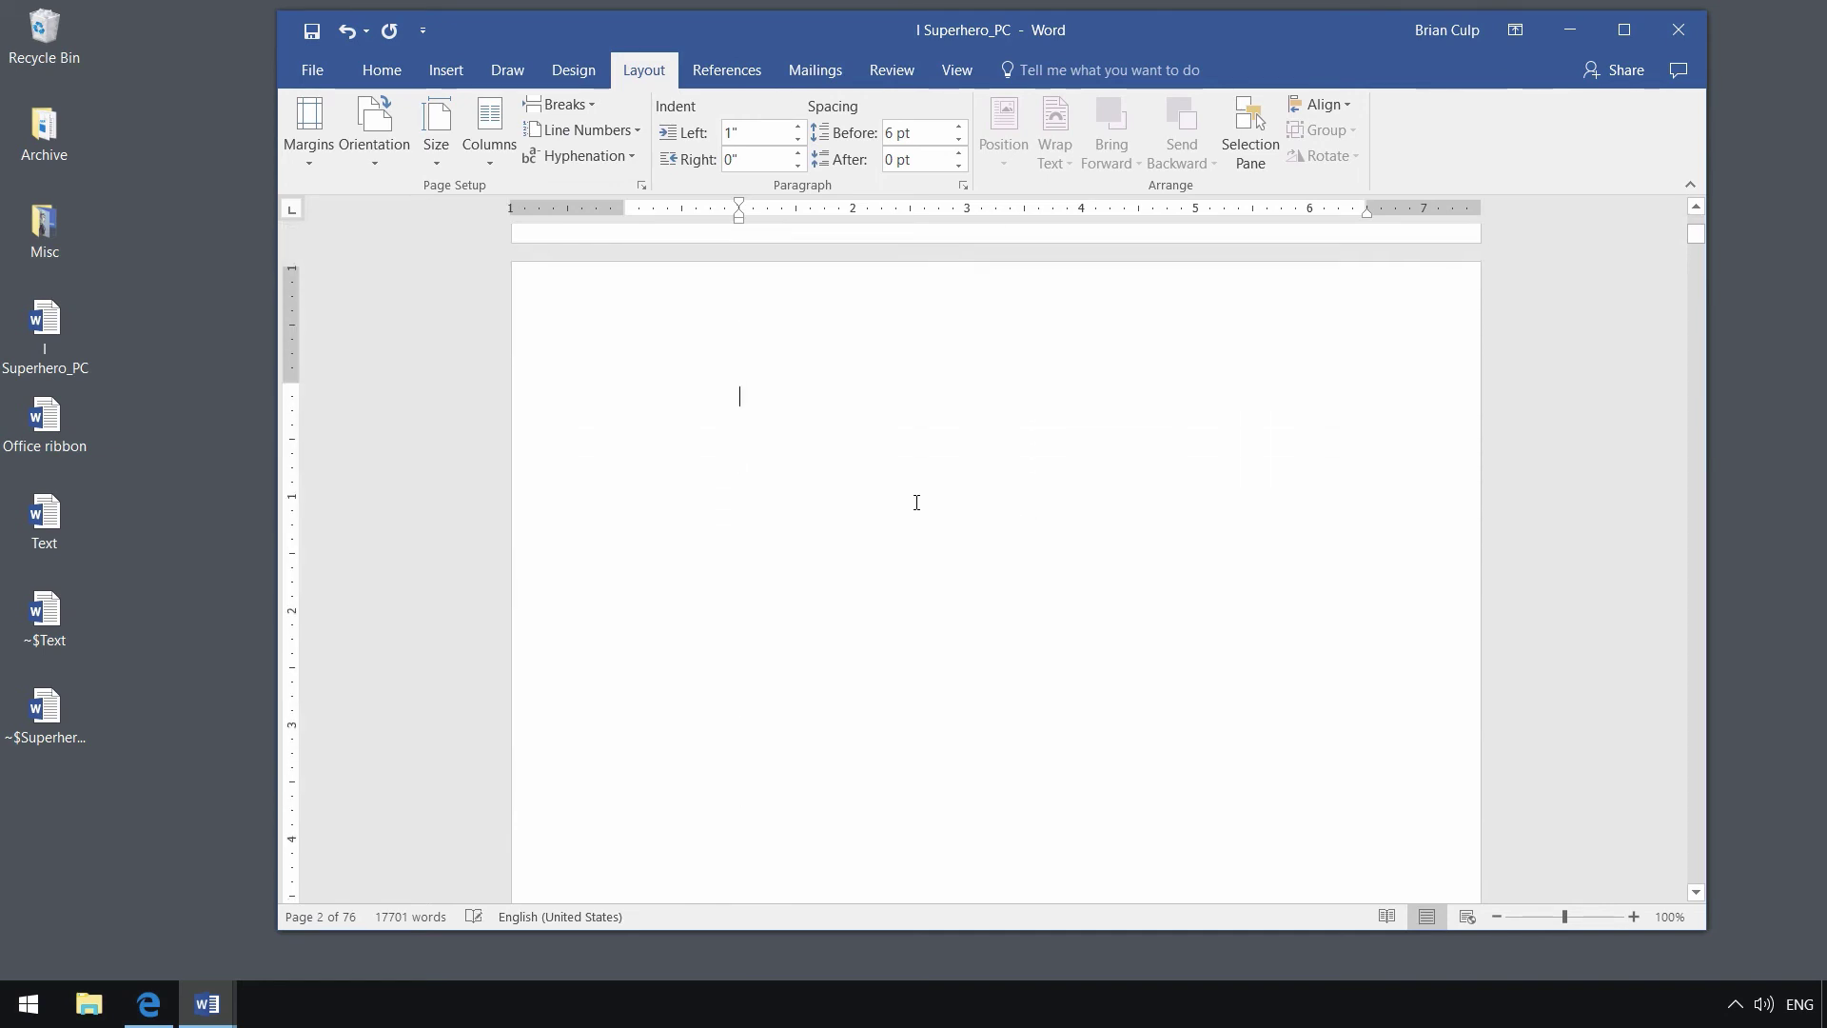
{"action": "scroll", "coordinate": [917, 503], "scroll_direction": "down", "scroll_amount": 5}
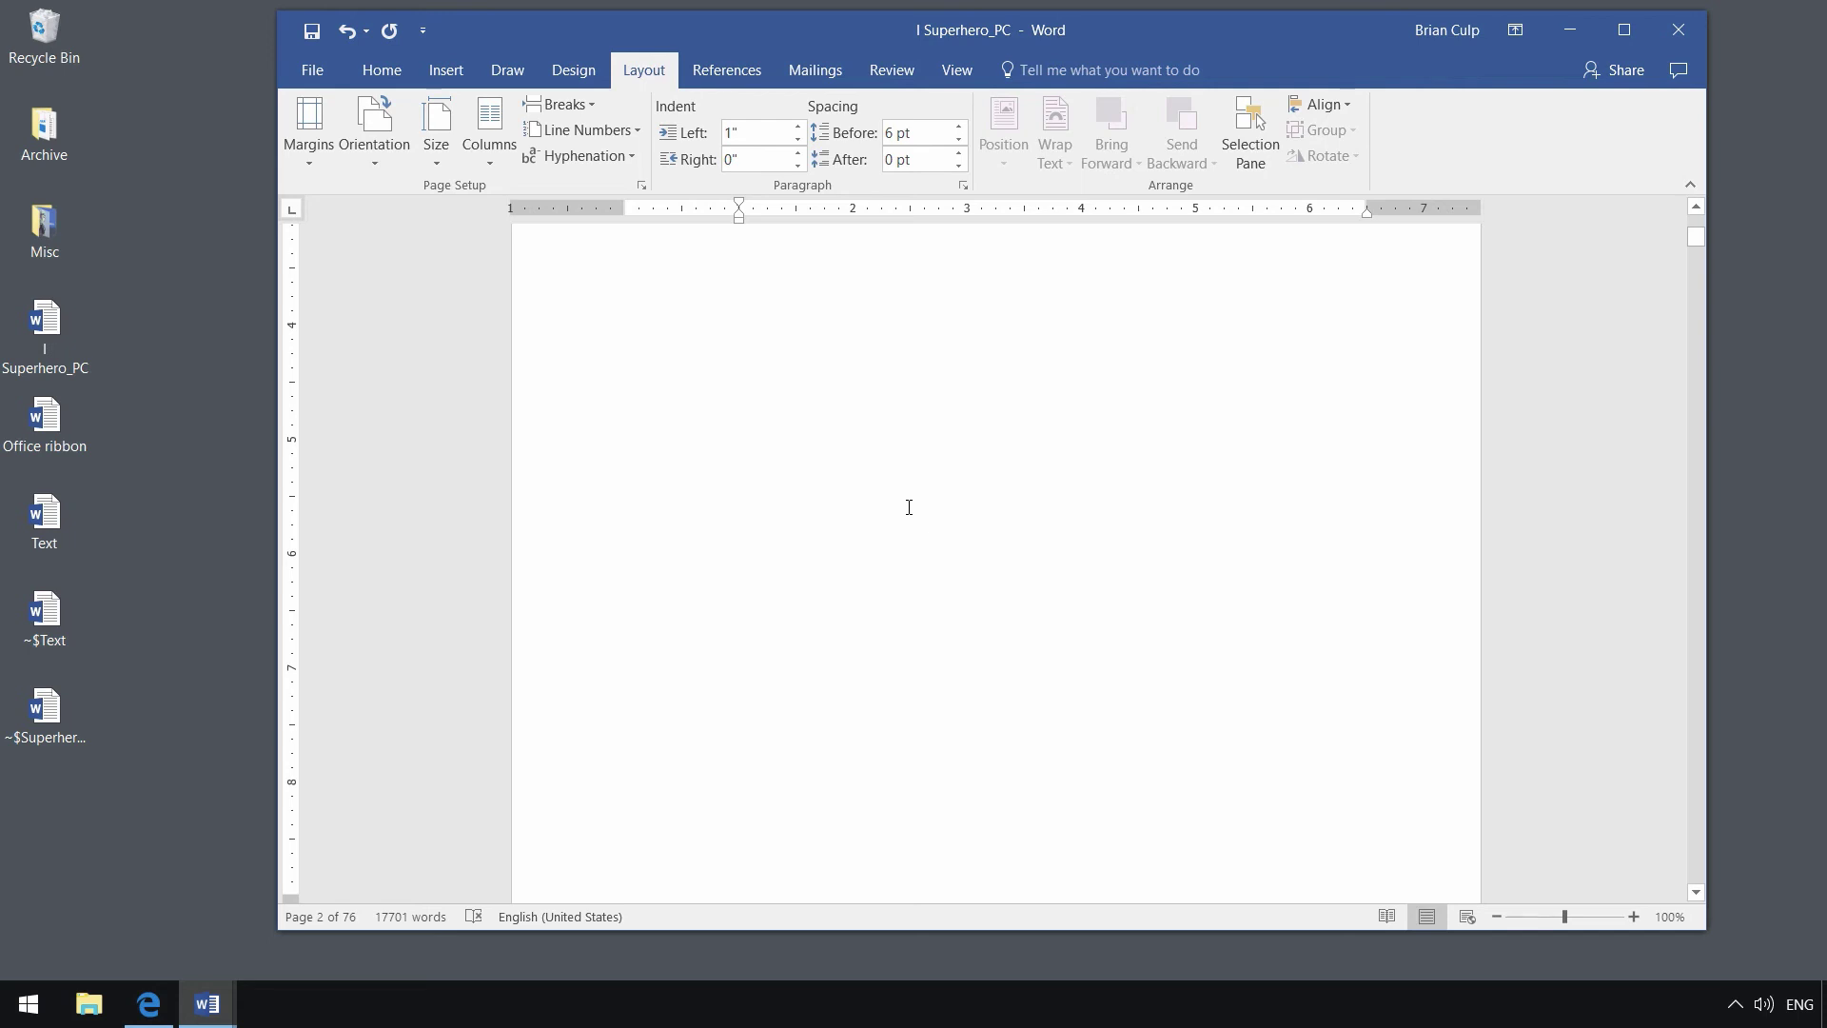
{"action": "scroll", "coordinate": [909, 507], "scroll_direction": "up", "scroll_amount": 3}
{"action": "scroll", "coordinate": [909, 507], "scroll_direction": "up", "scroll_amount": 2}
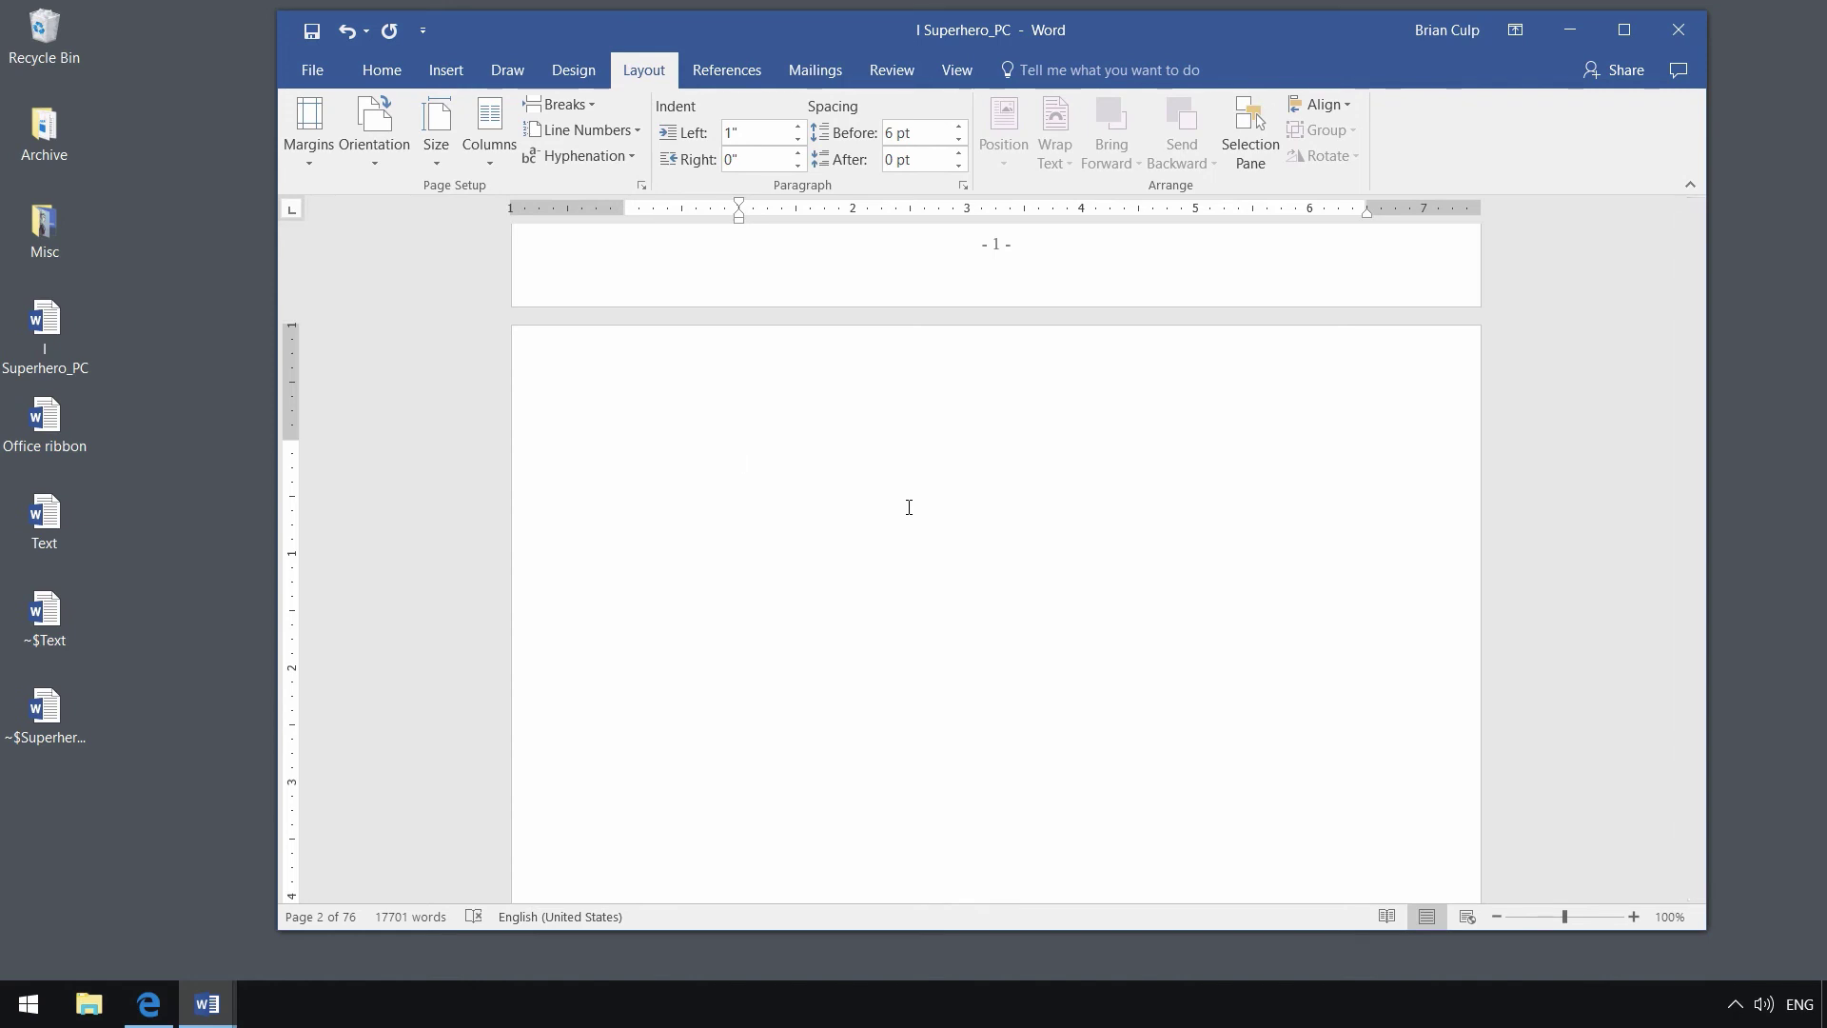
{"action": "key", "text": "ctrl+z"}
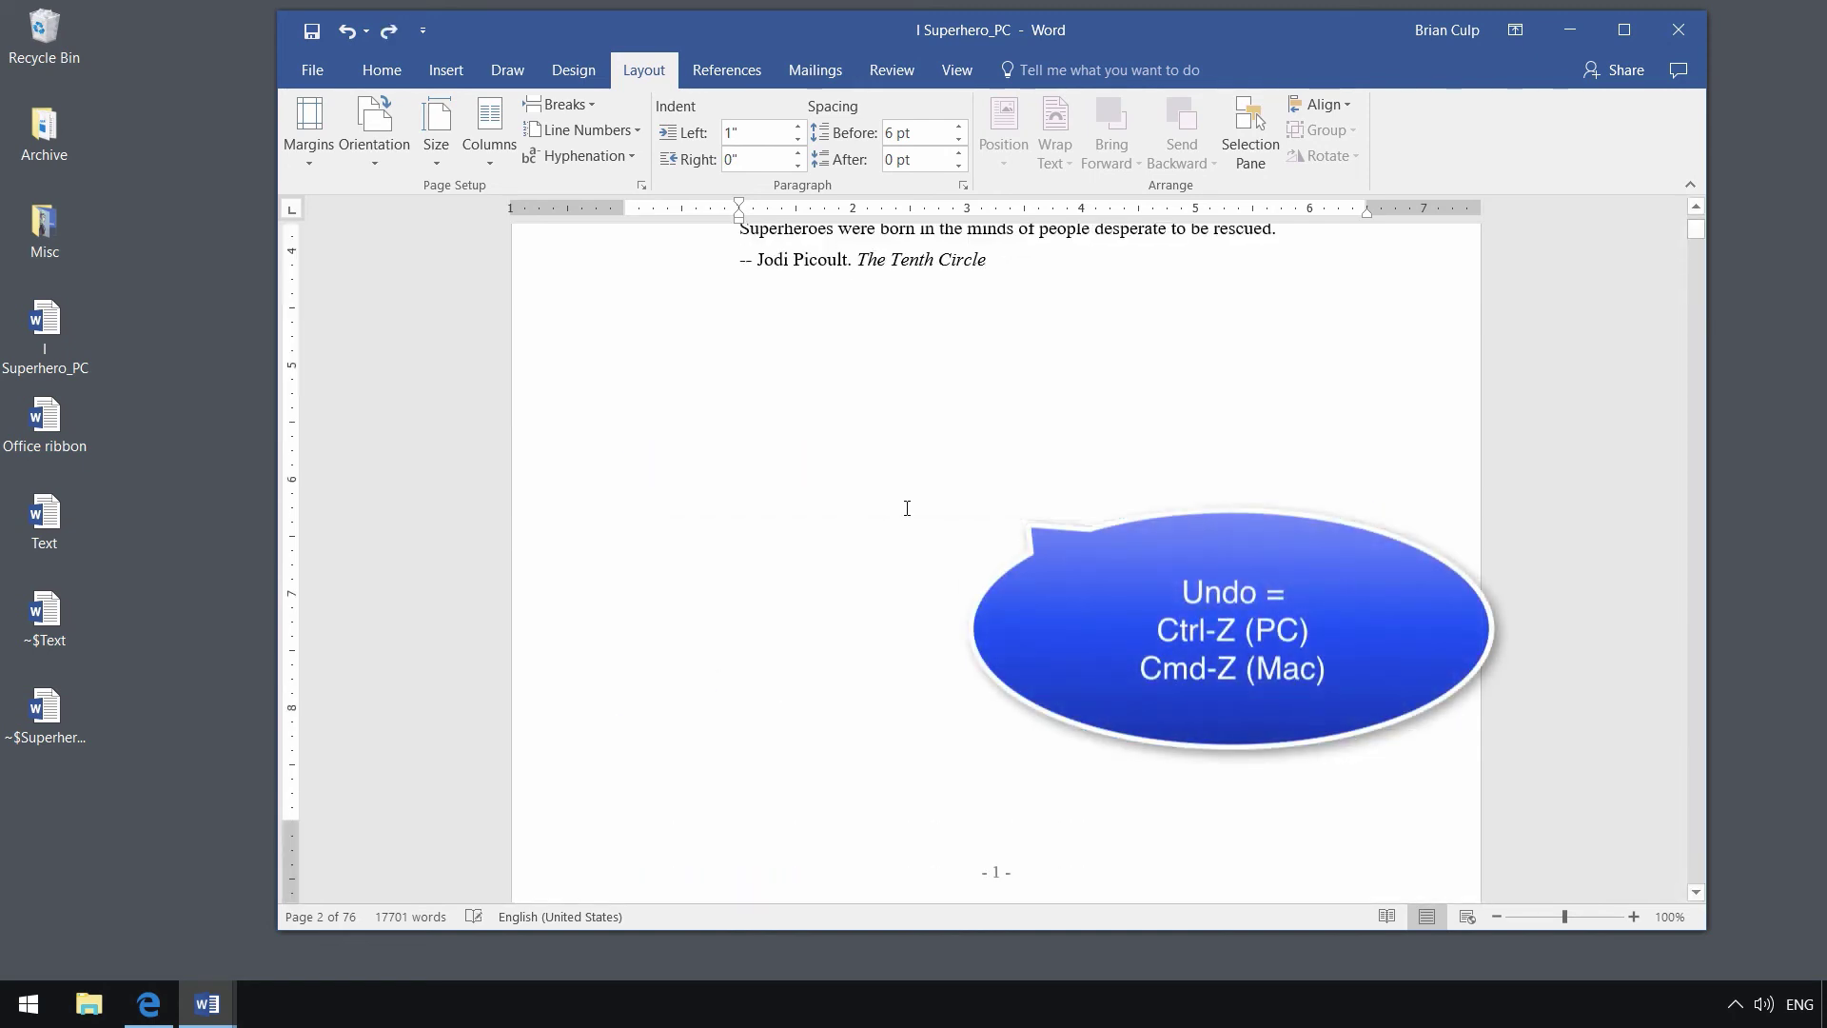
Step: Insert a Continuous section break immediately before 'PART ONE' from Layout > Breaks
{"action": "scroll", "coordinate": [990, 352], "scroll_direction": "down", "scroll_amount": 5}
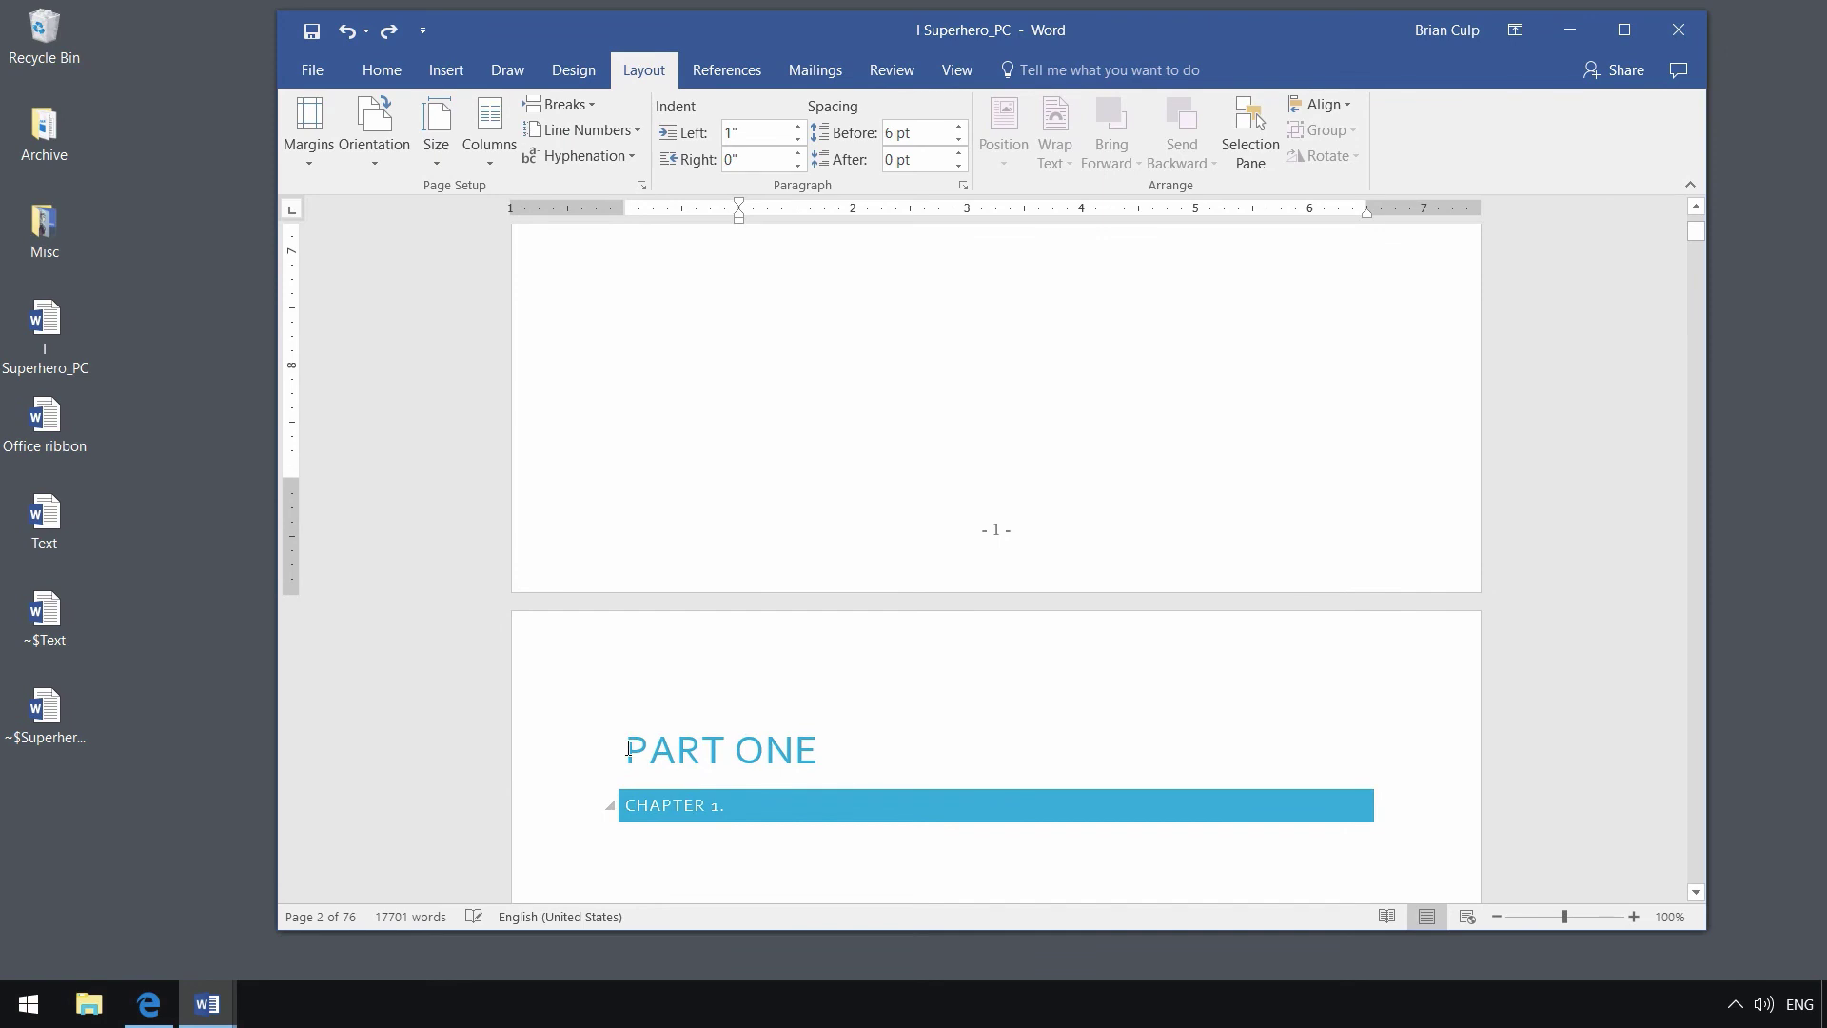
{"action": "left_click", "coordinate": [628, 748]}
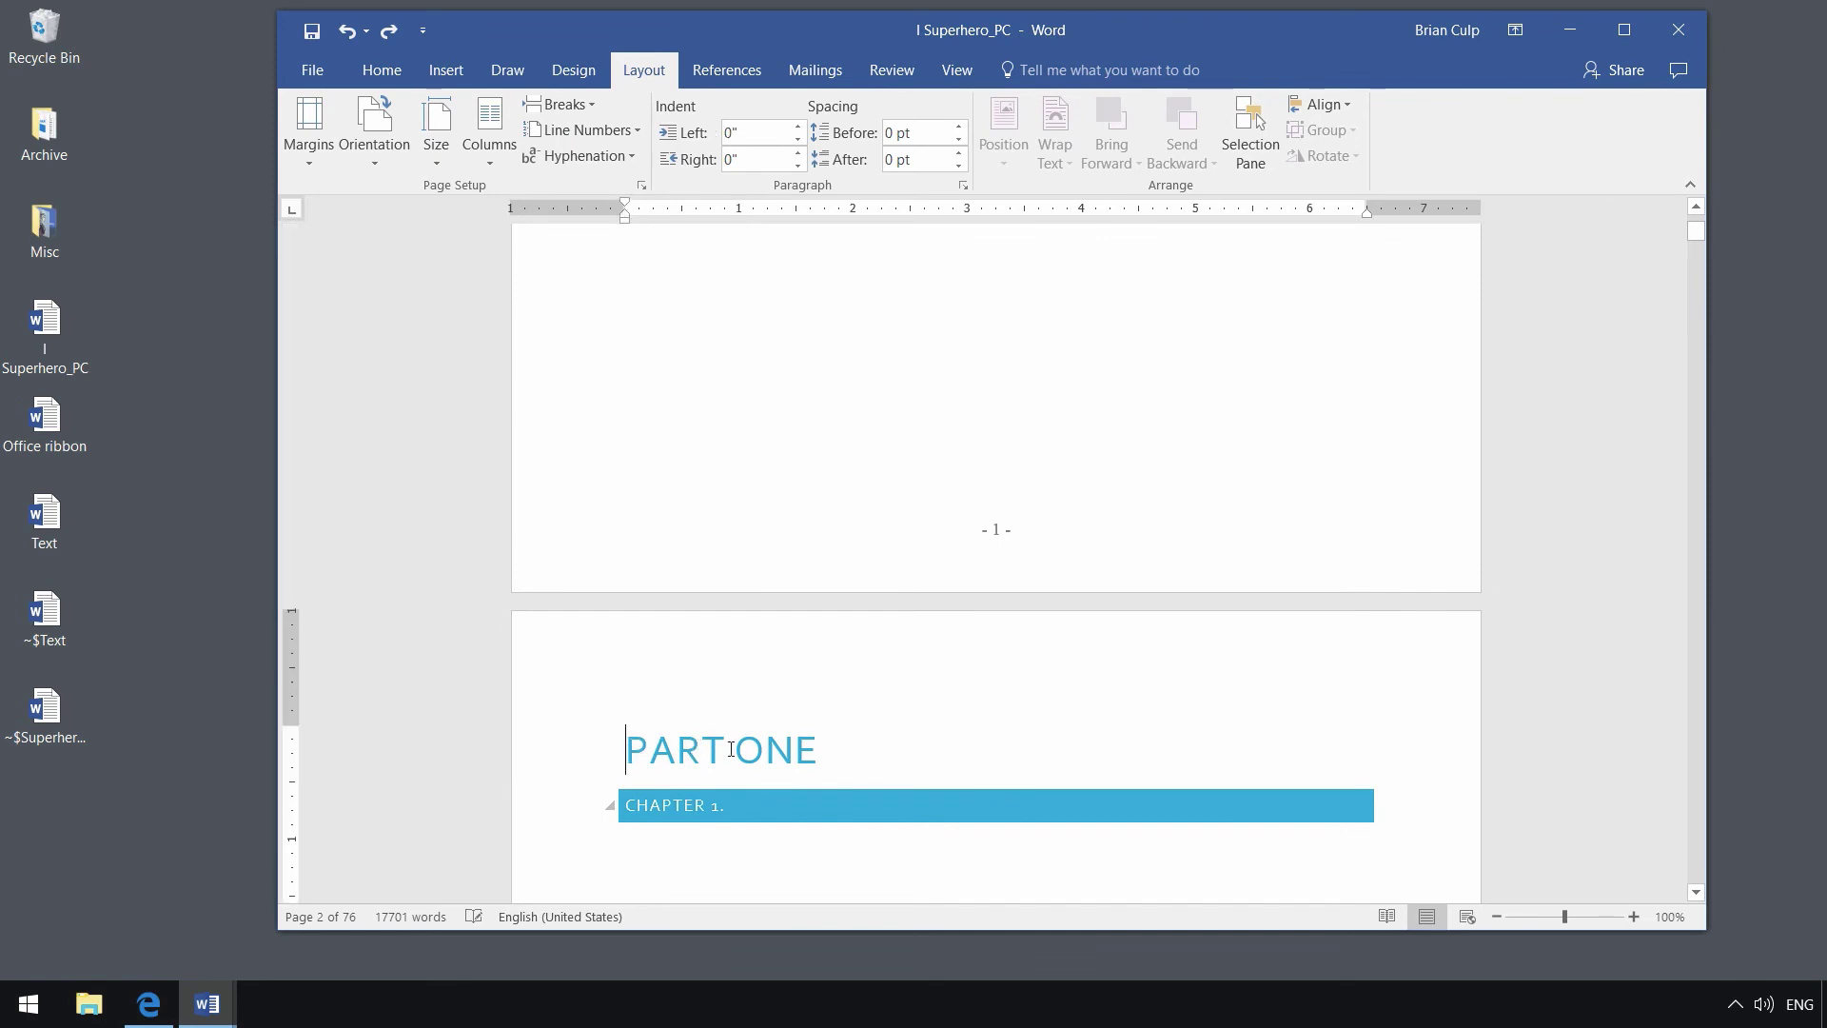
{"action": "scroll", "coordinate": [893, 696], "scroll_direction": "down", "scroll_amount": 3}
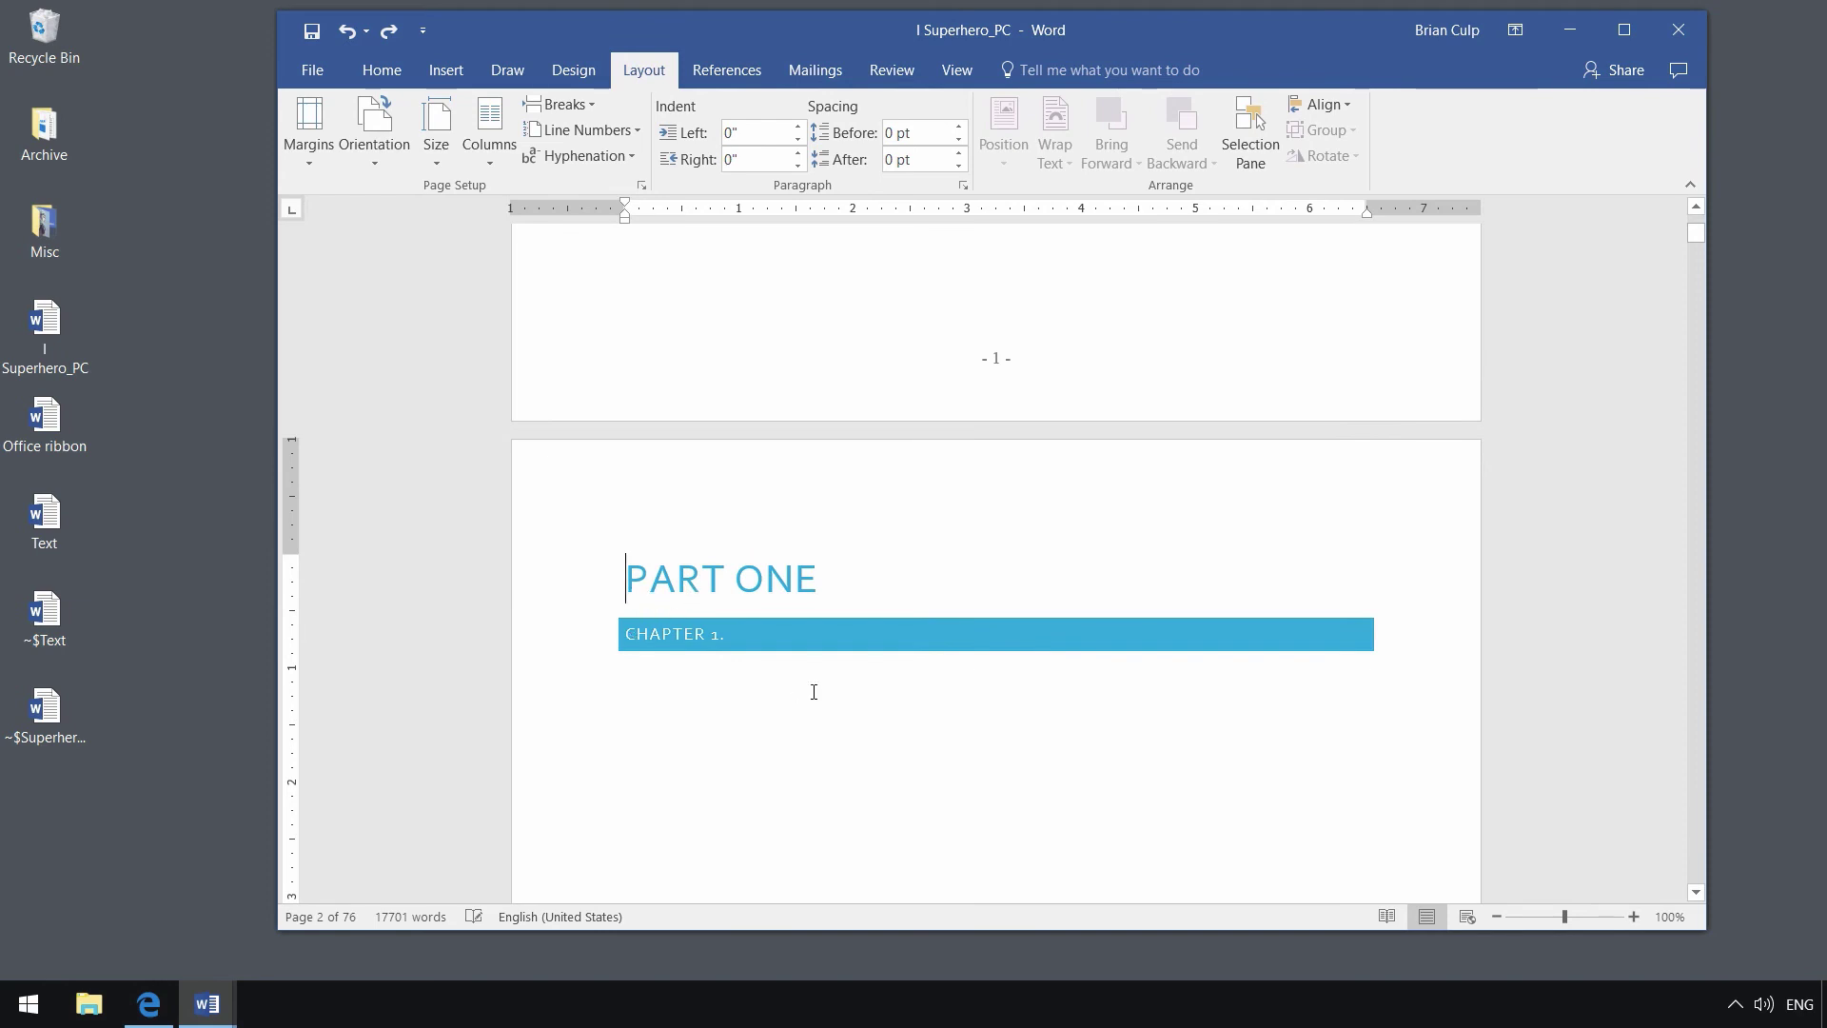
{"action": "scroll", "coordinate": [812, 689], "scroll_direction": "down", "scroll_amount": 2}
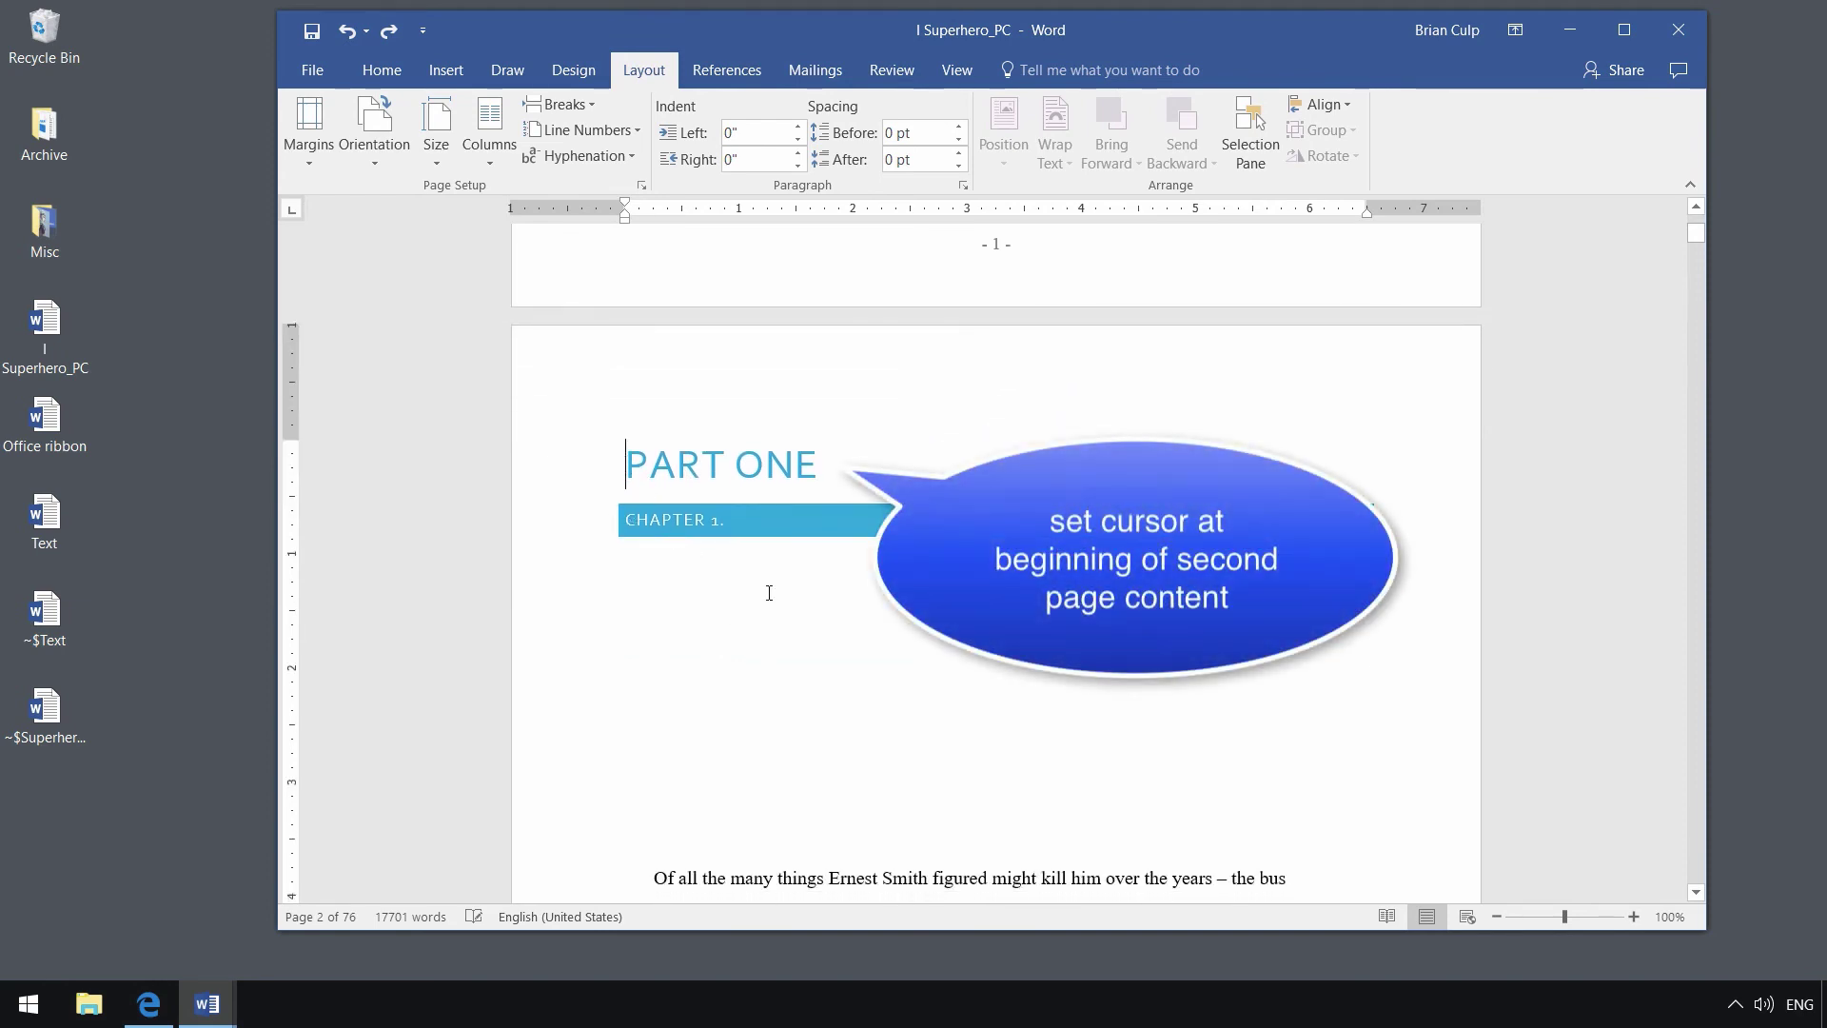
{"action": "scroll", "coordinate": [769, 592], "scroll_direction": "down", "scroll_amount": 2}
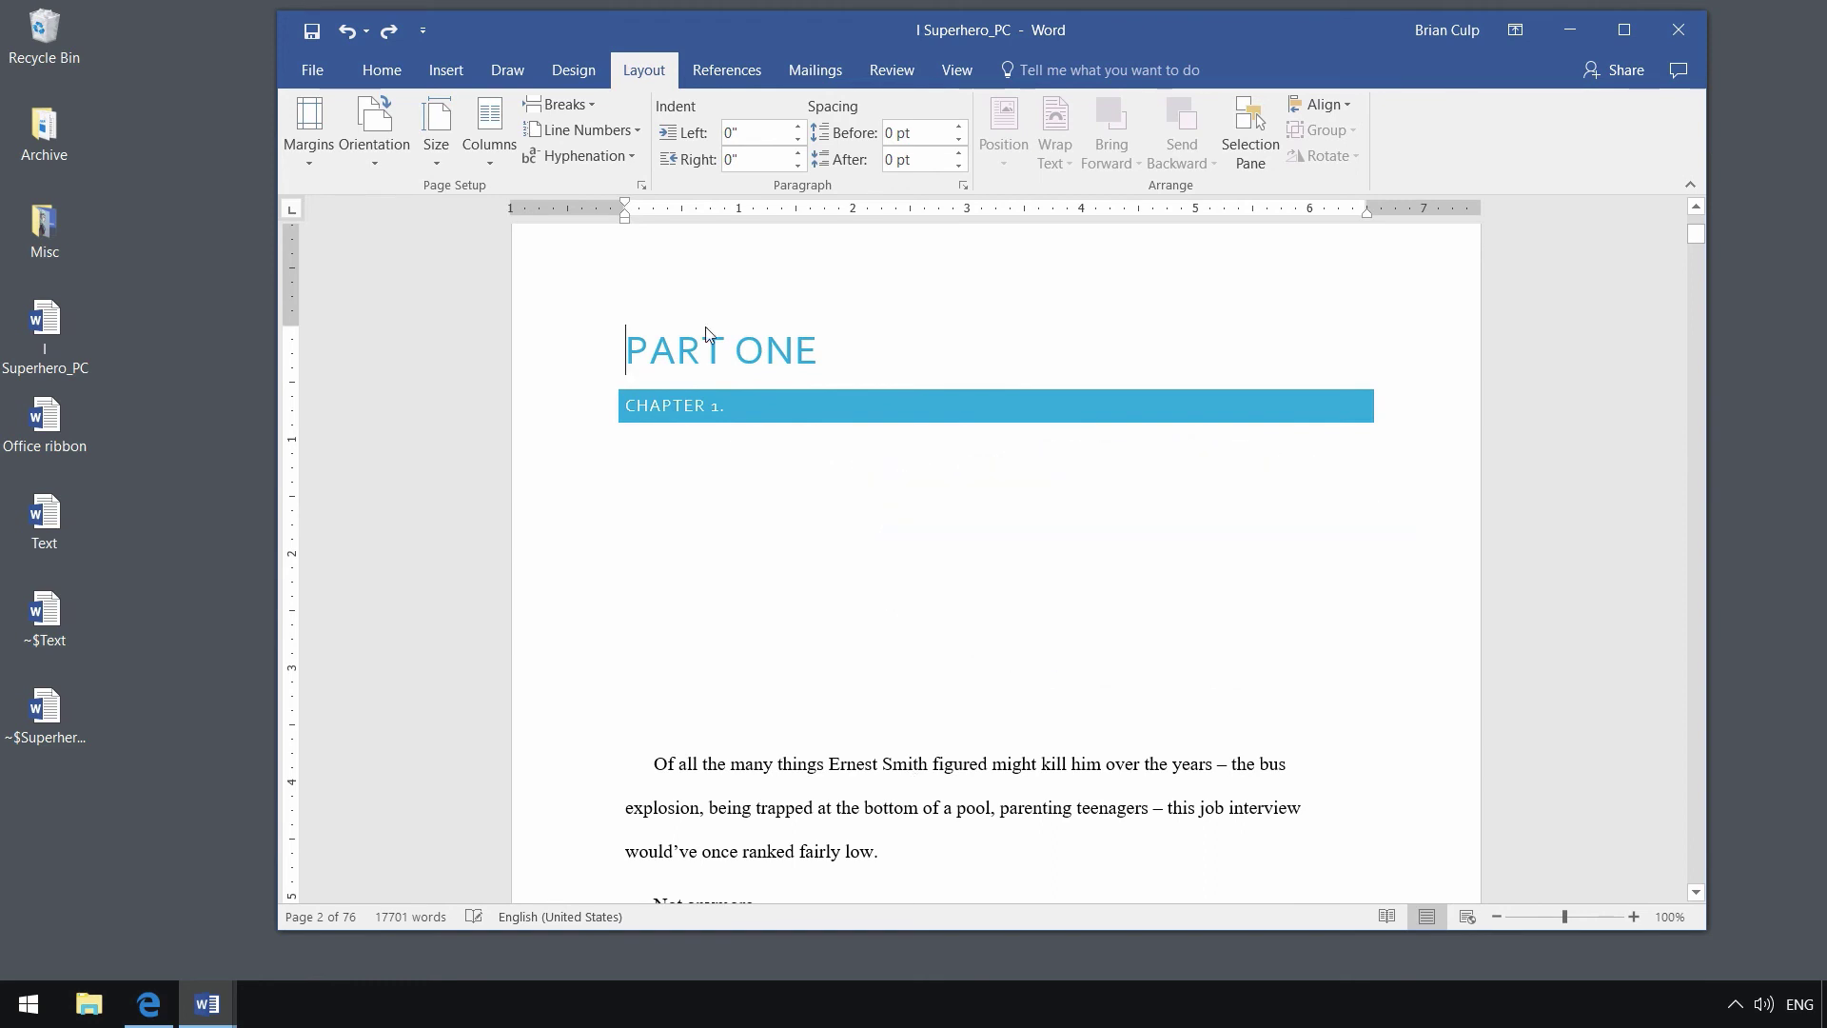
{"action": "left_click", "coordinate": [591, 104]}
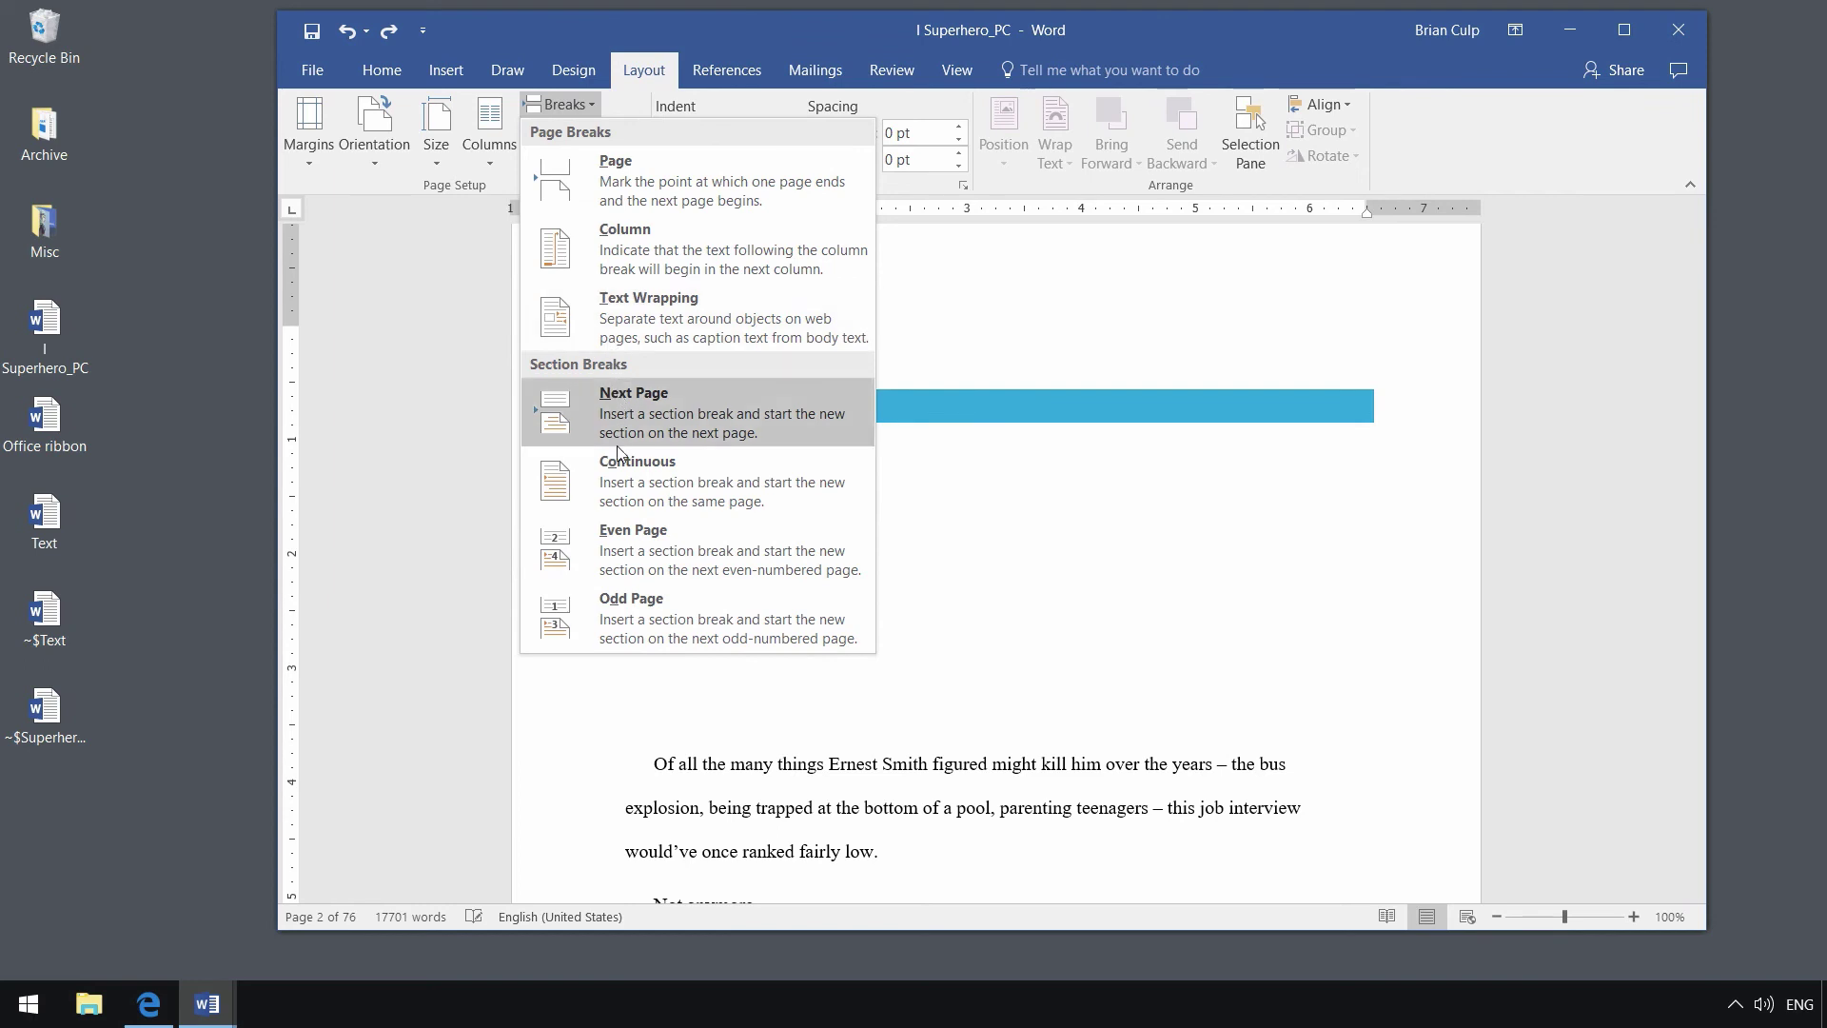
{"action": "left_click", "coordinate": [698, 486]}
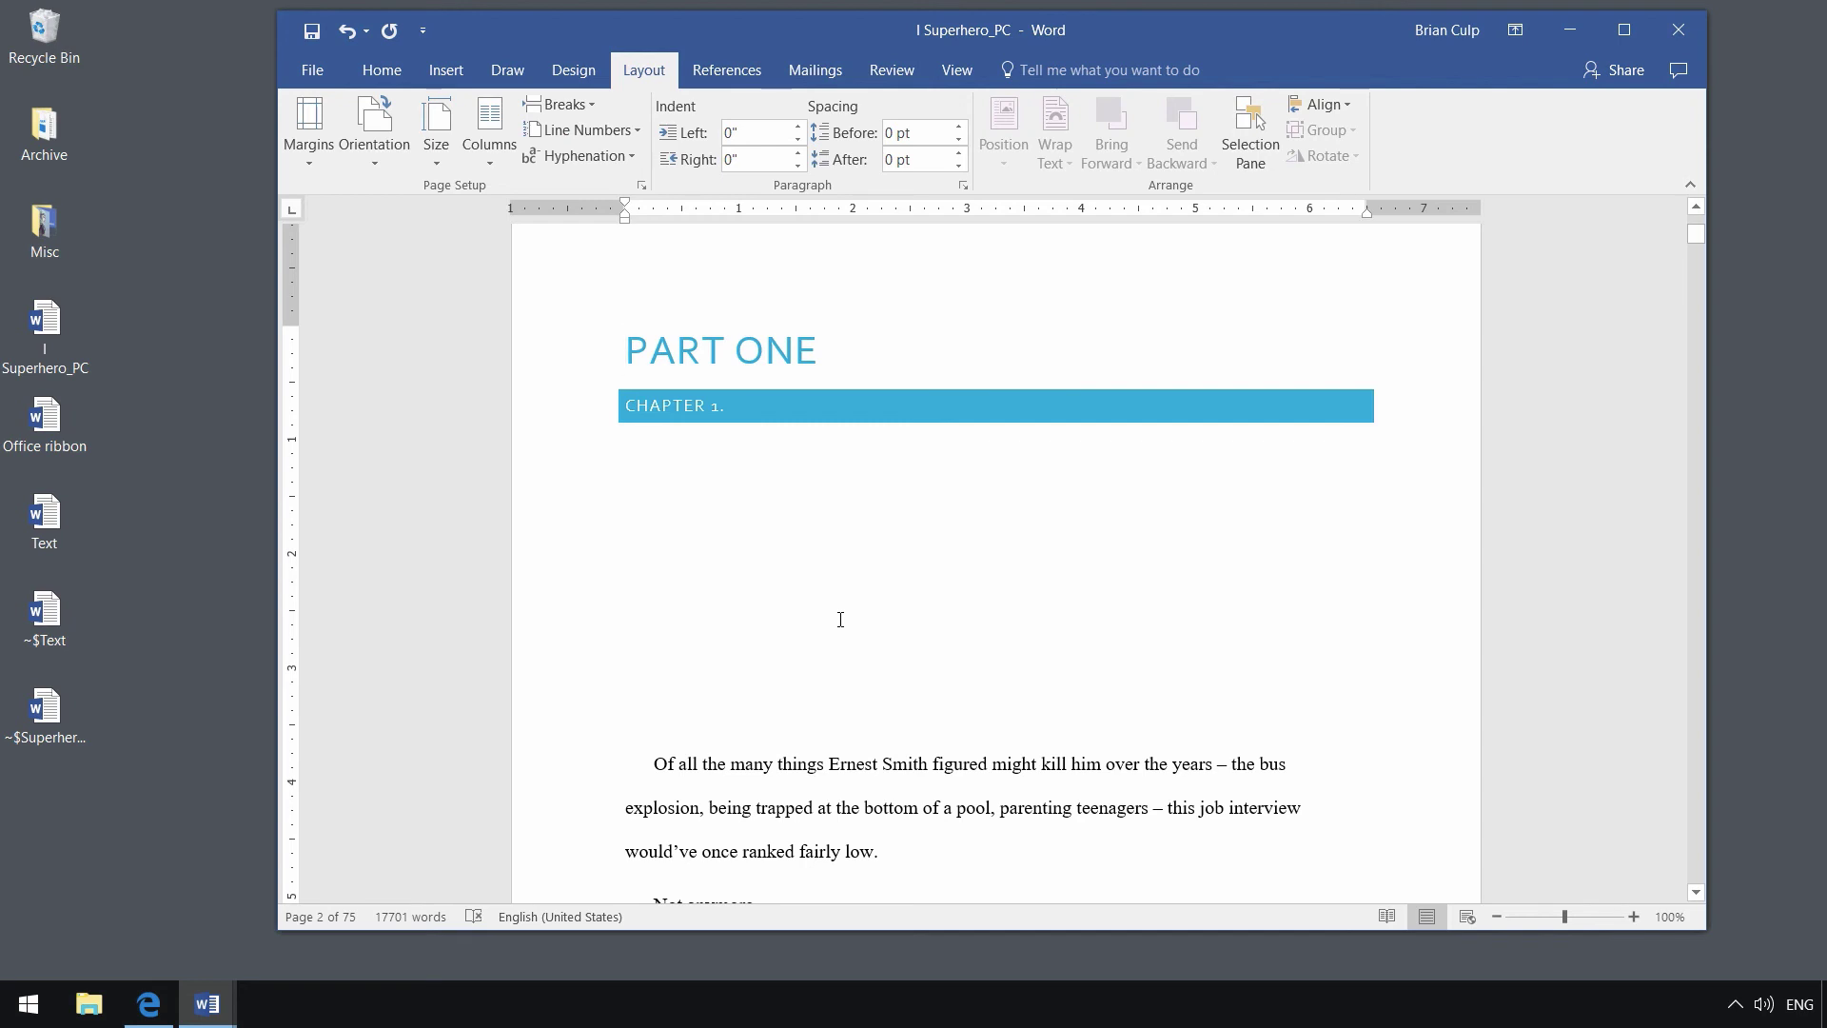
{"action": "scroll", "coordinate": [840, 619], "scroll_direction": "up", "scroll_amount": 10}
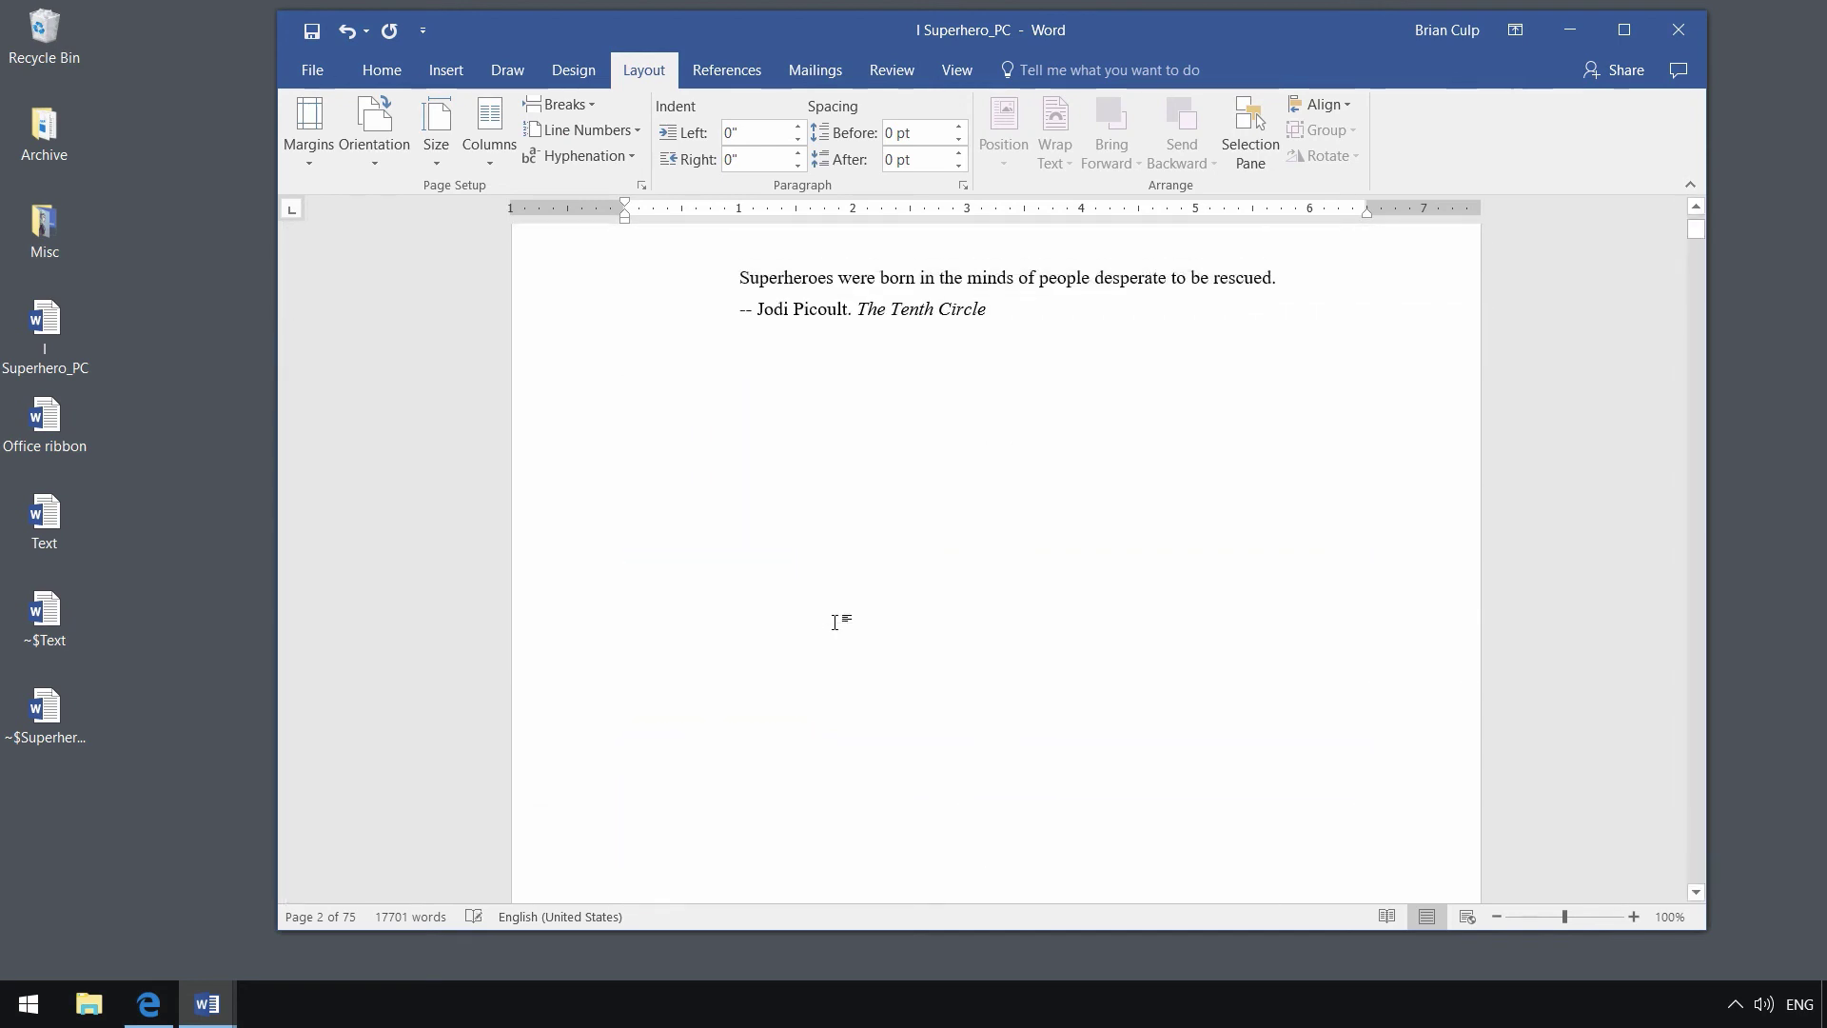
{"action": "scroll", "coordinate": [835, 622], "scroll_direction": "down", "scroll_amount": 10}
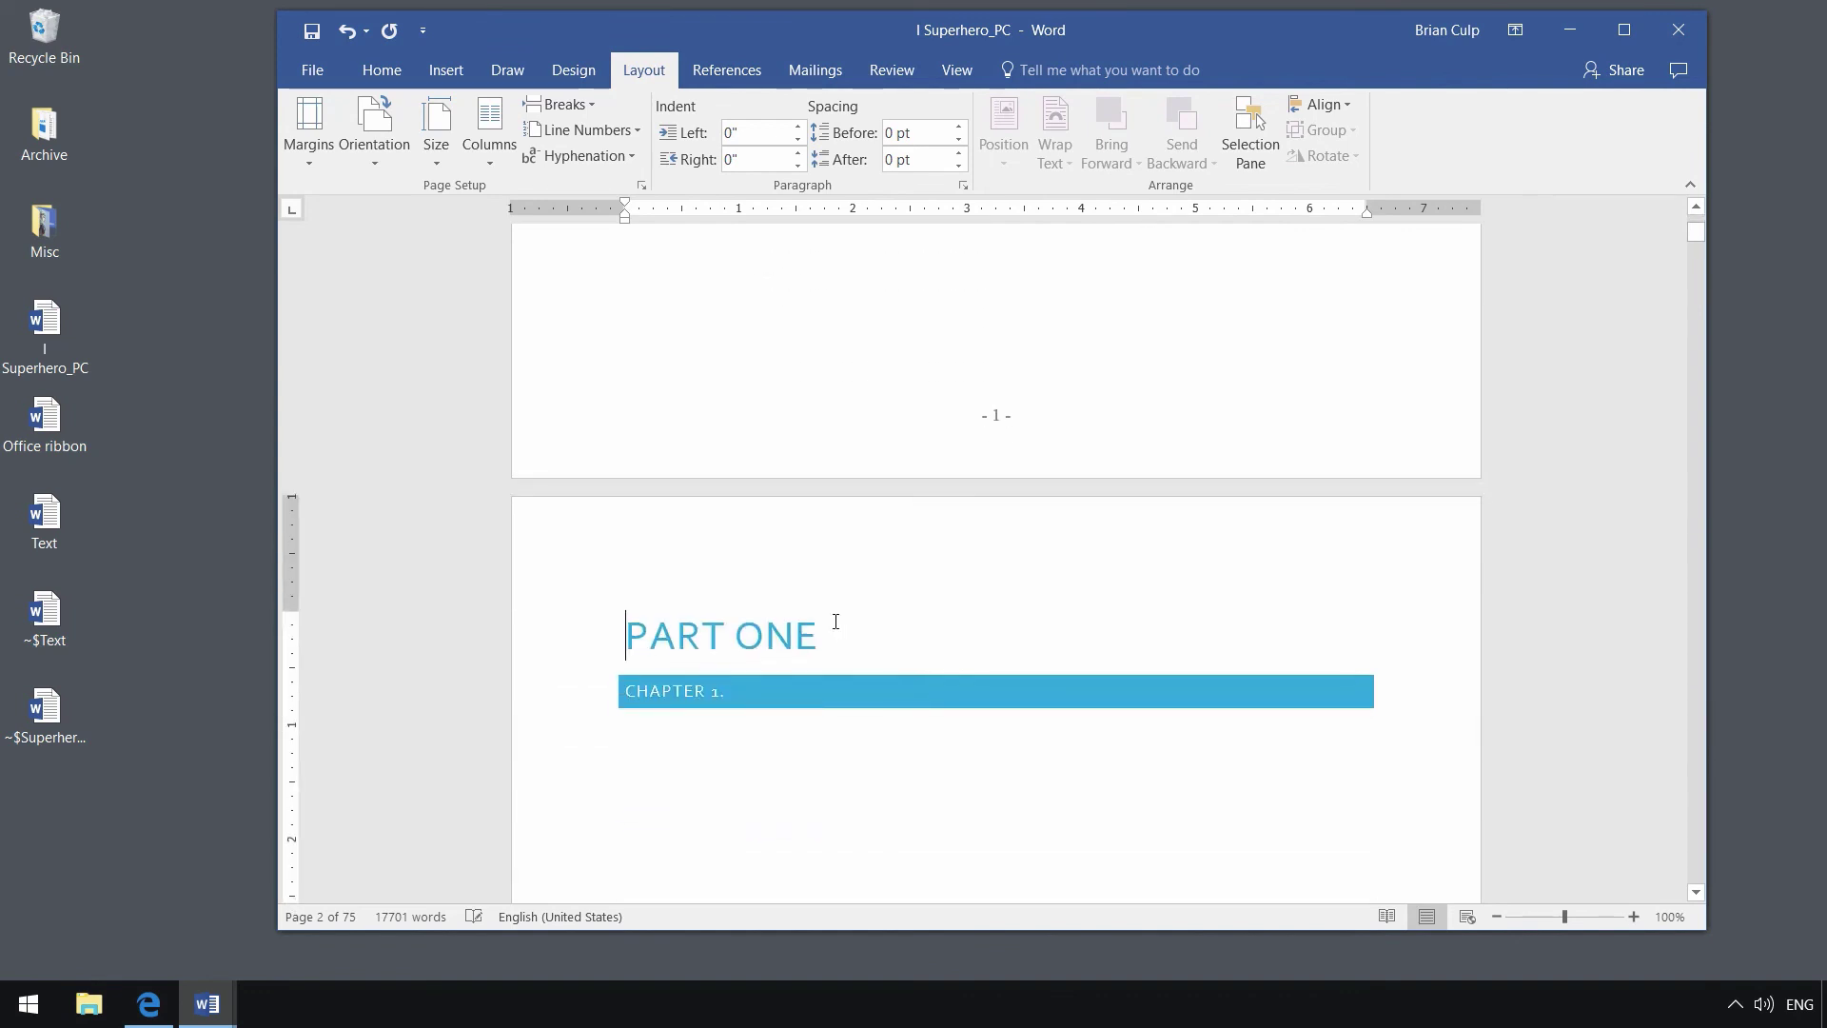
{"action": "left_click", "coordinate": [385, 71]}
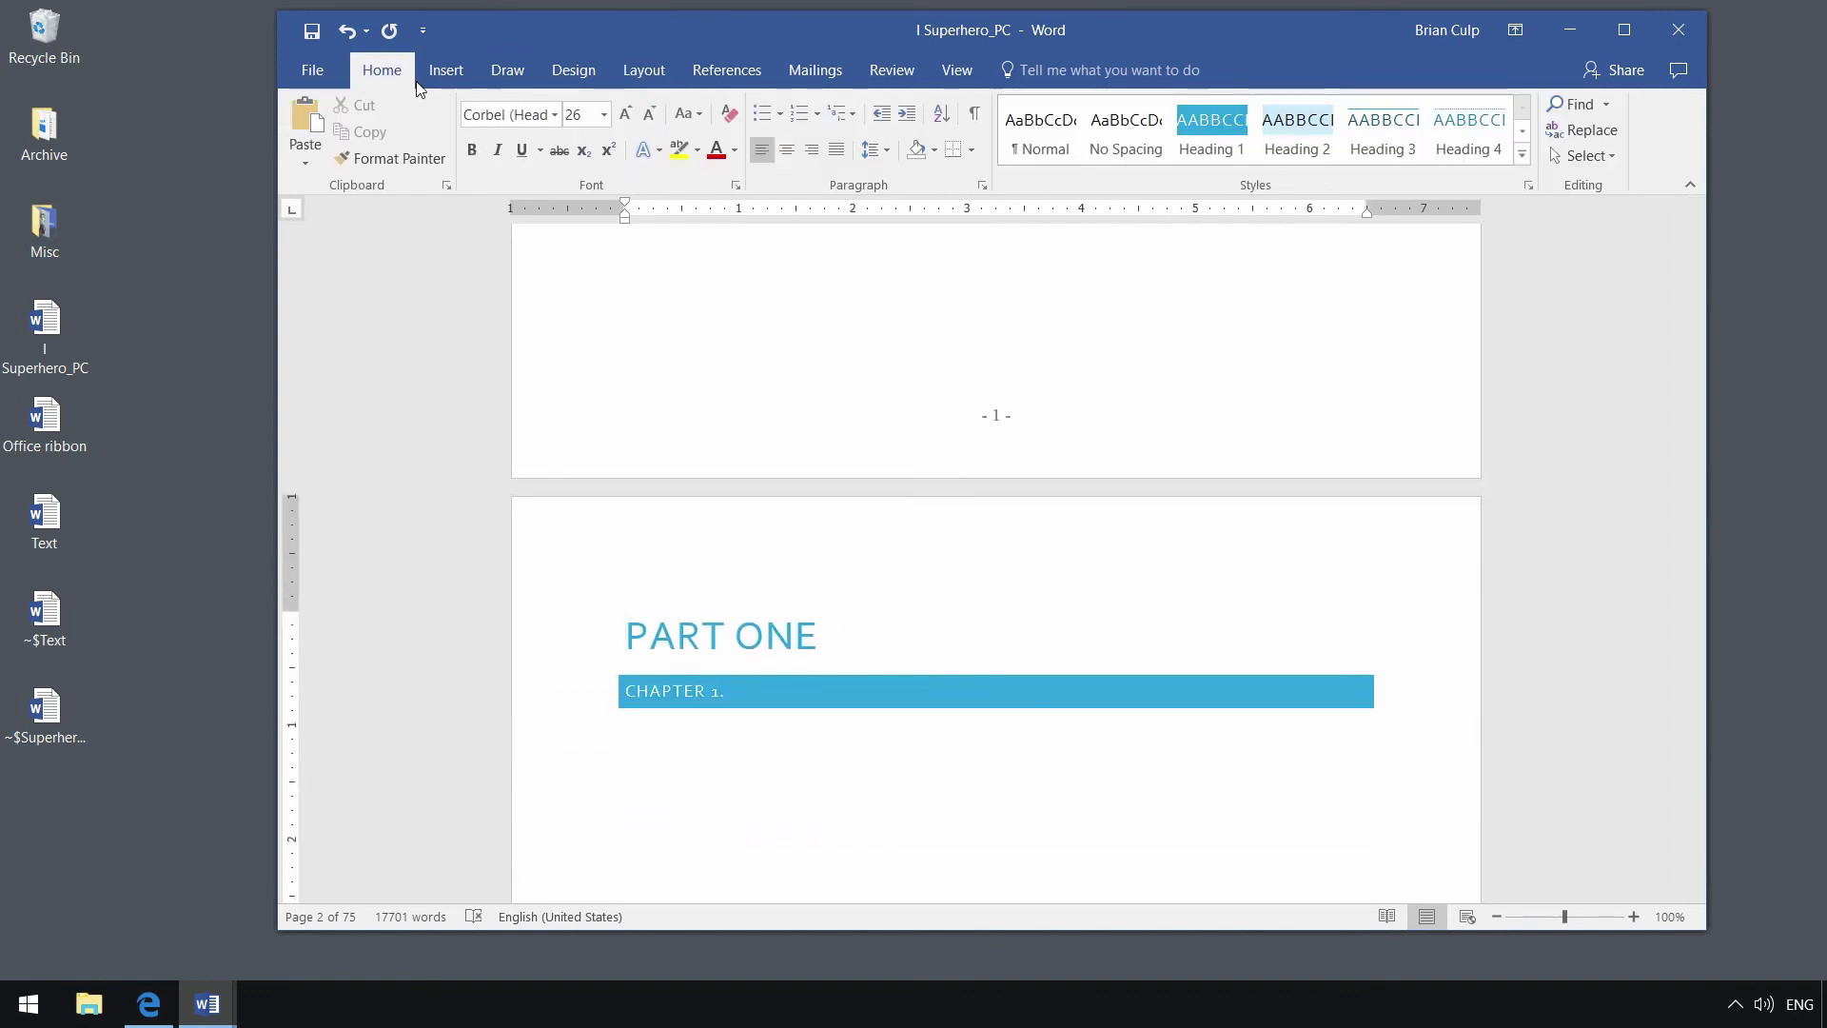
{"action": "left_click", "coordinate": [976, 116]}
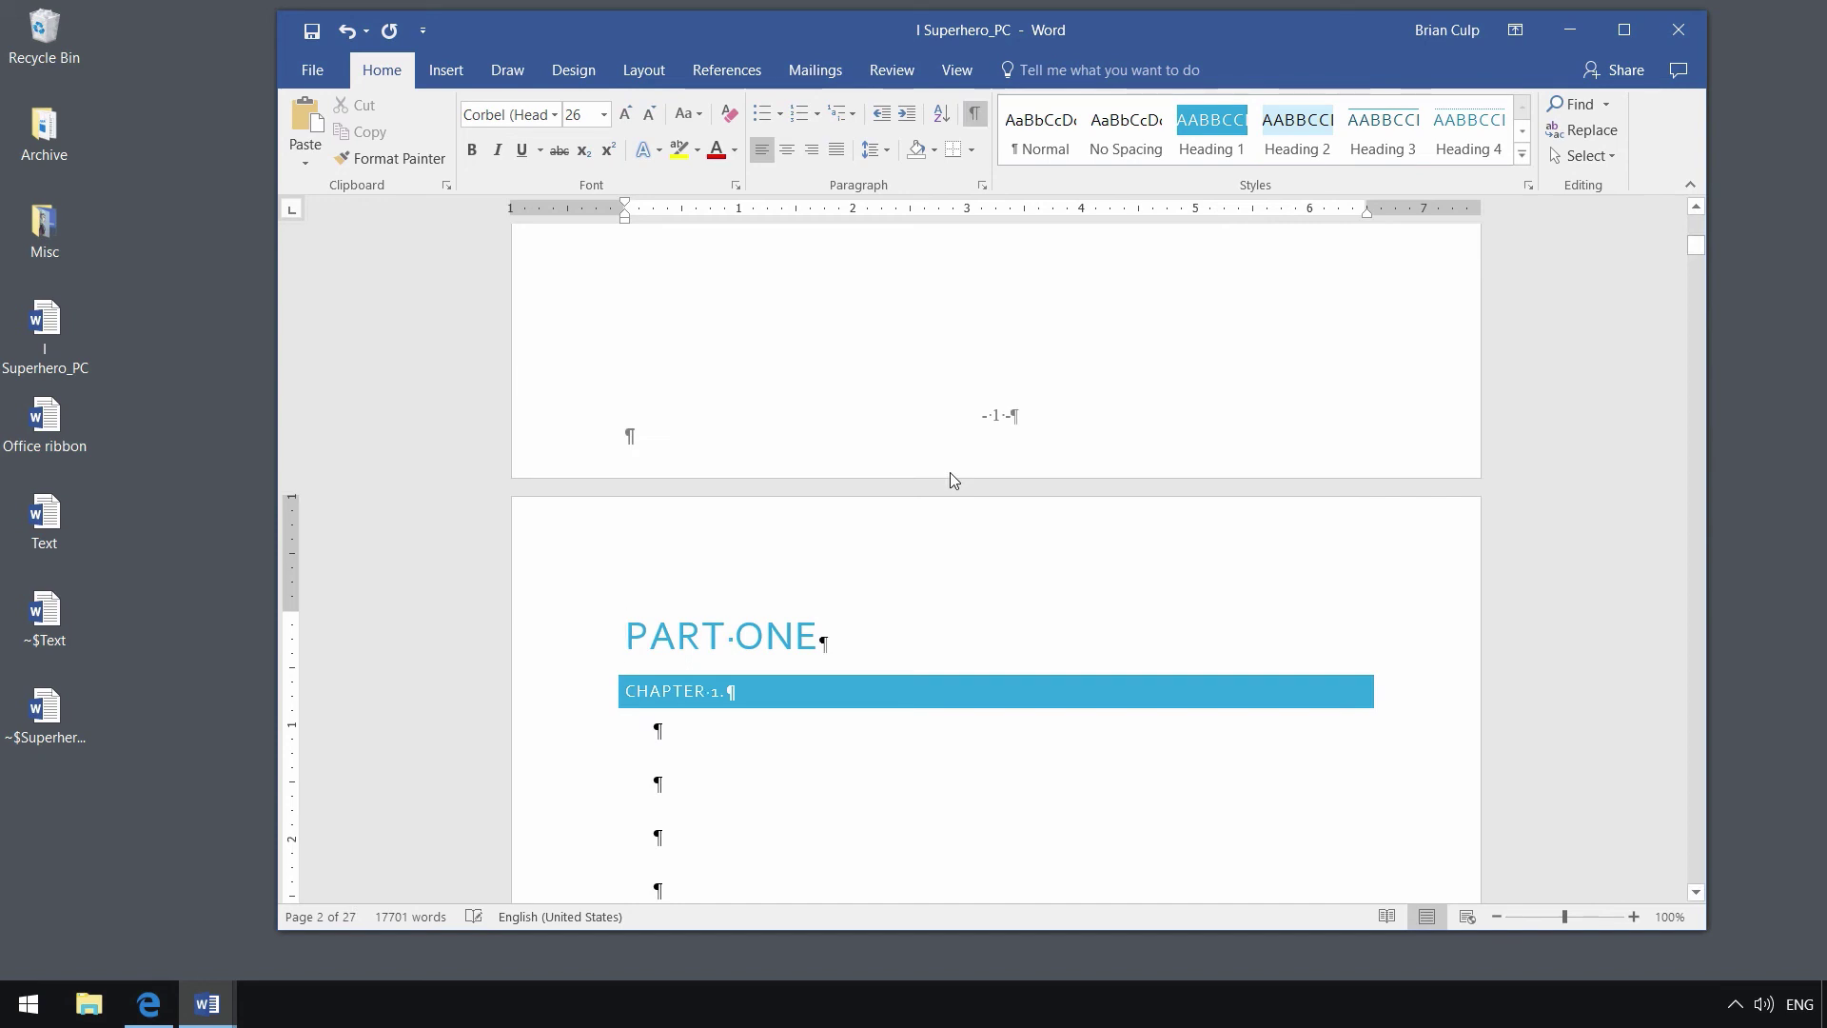
{"action": "scroll", "coordinate": [949, 472], "scroll_direction": "up", "scroll_amount": 6}
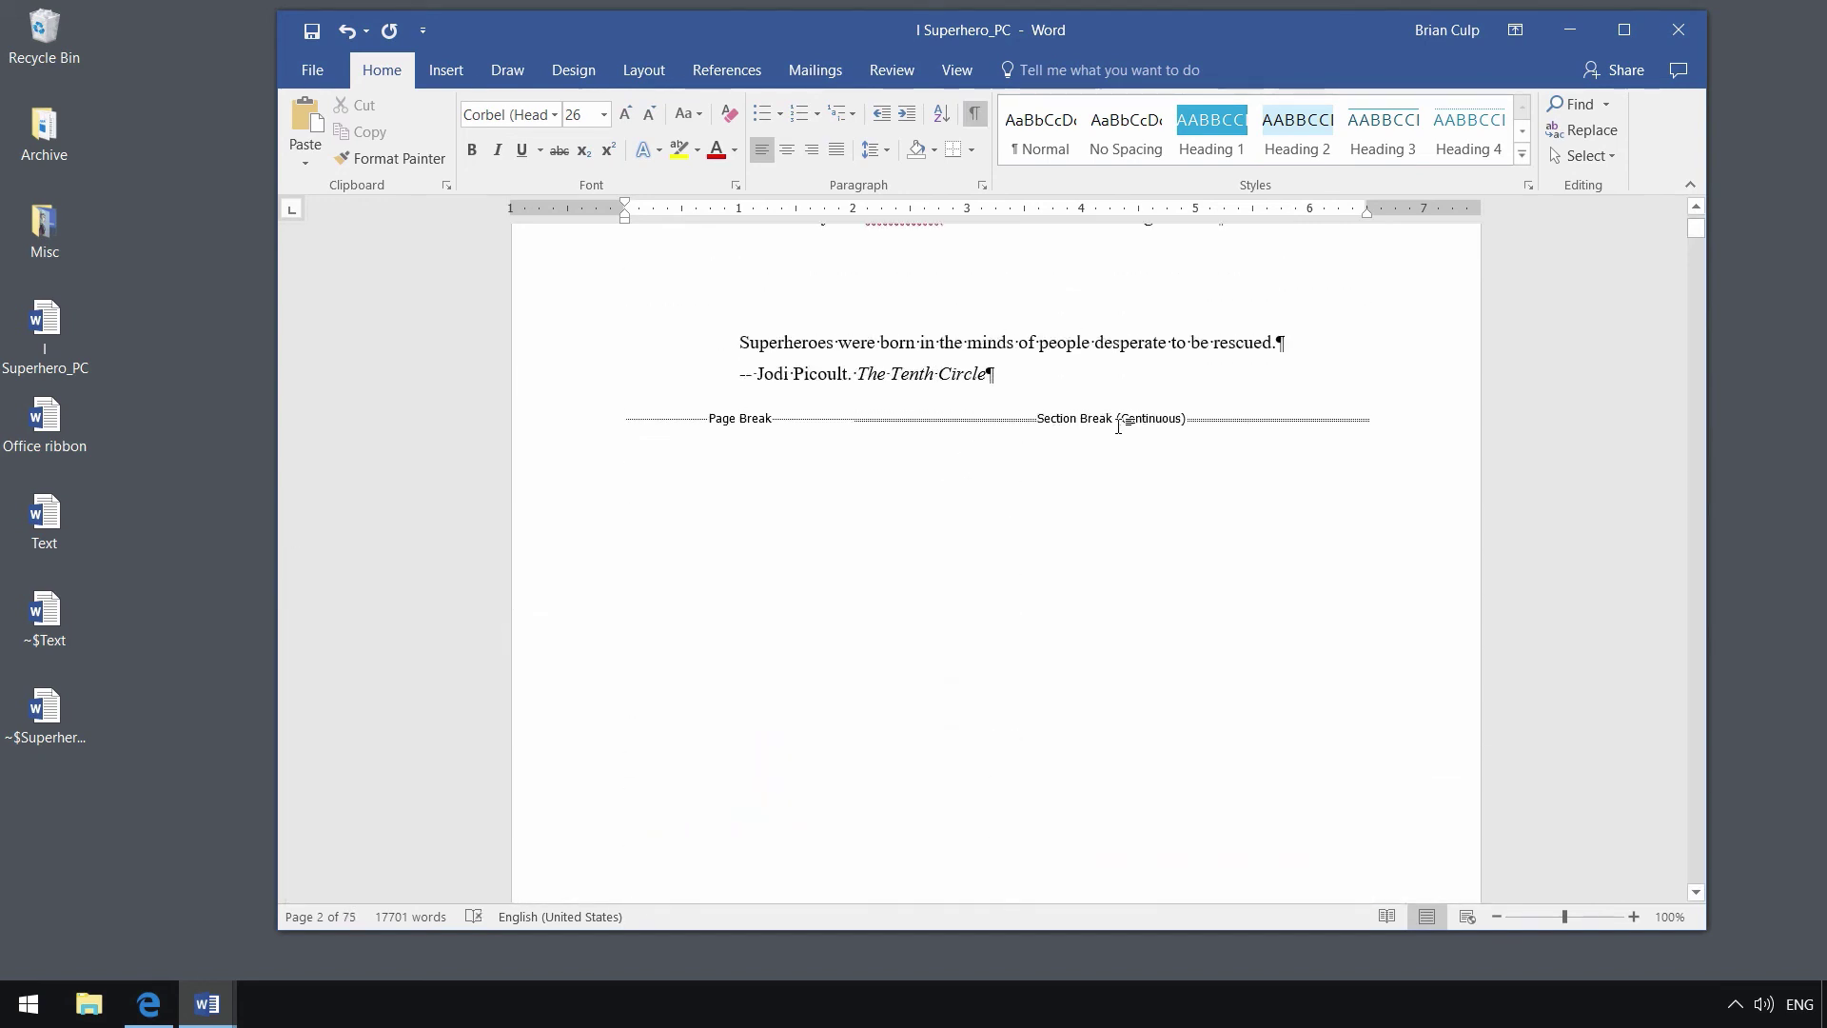
{"action": "scroll", "coordinate": [1024, 498], "scroll_direction": "down", "scroll_amount": 1}
{"action": "scroll", "coordinate": [1257, 366], "scroll_direction": "up", "scroll_amount": 2}
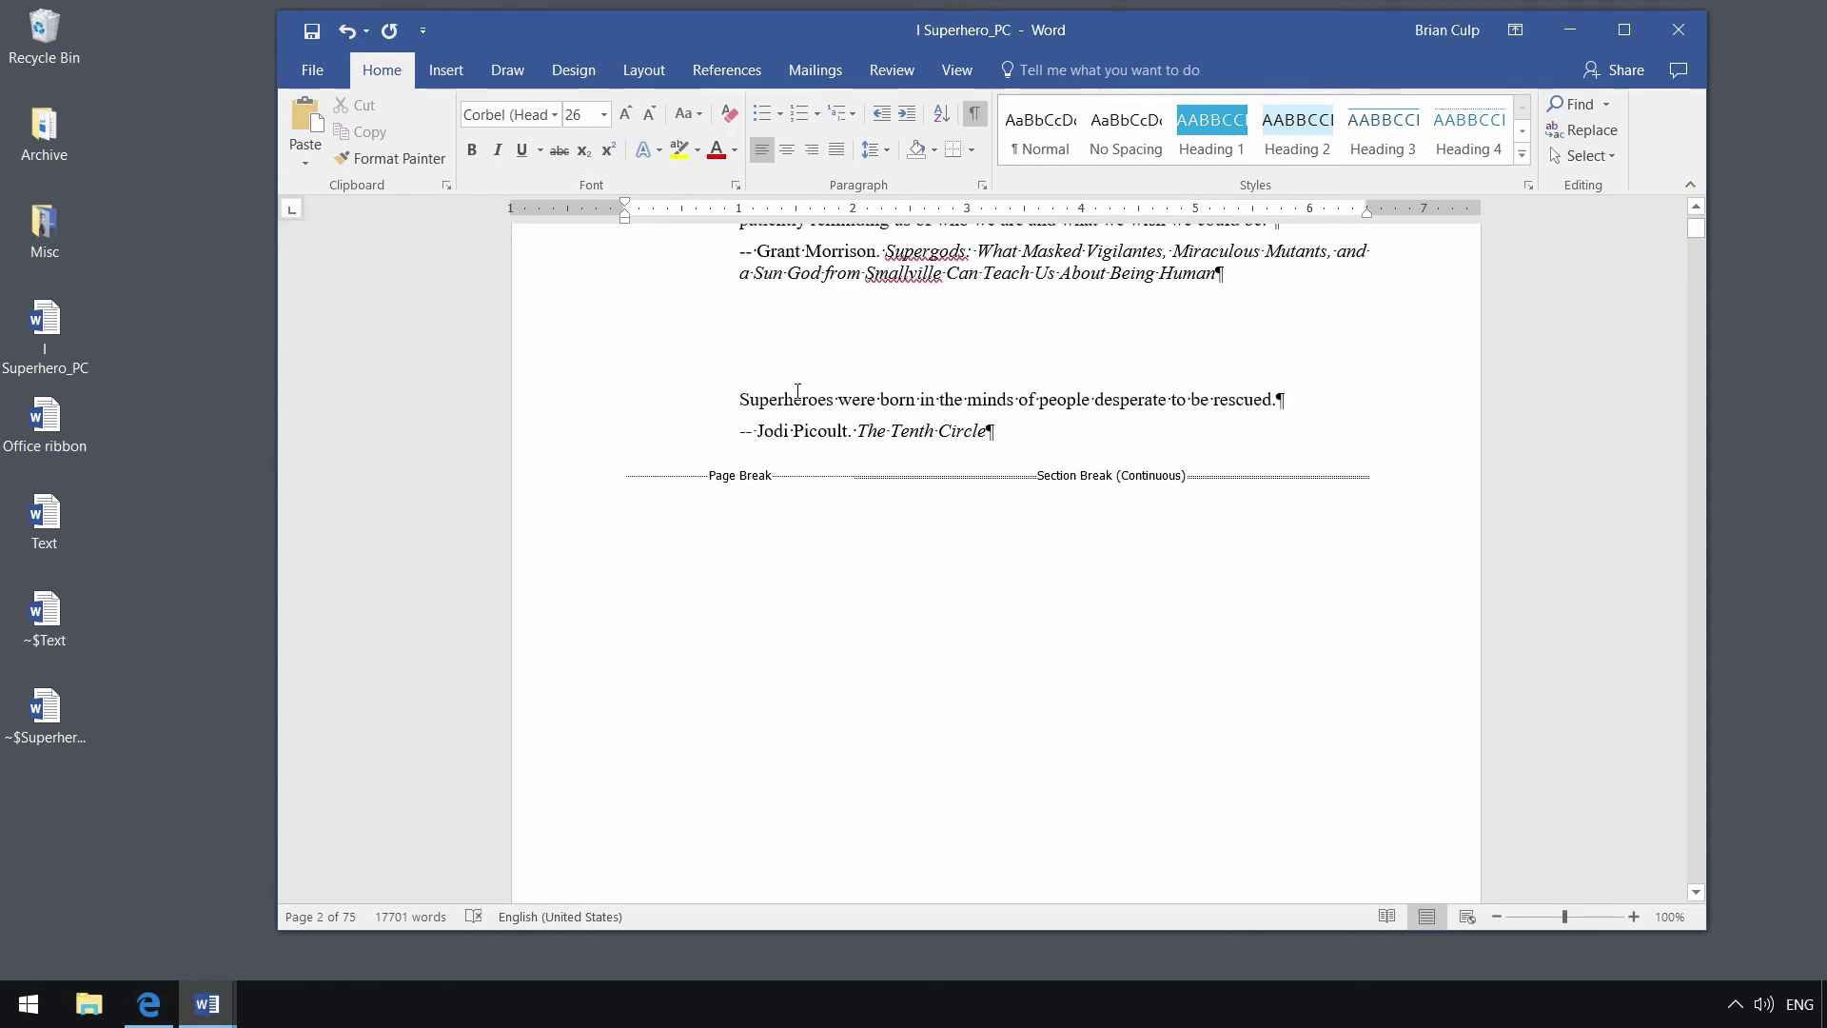
{"action": "scroll", "coordinate": [797, 319], "scroll_direction": "down", "scroll_amount": 5}
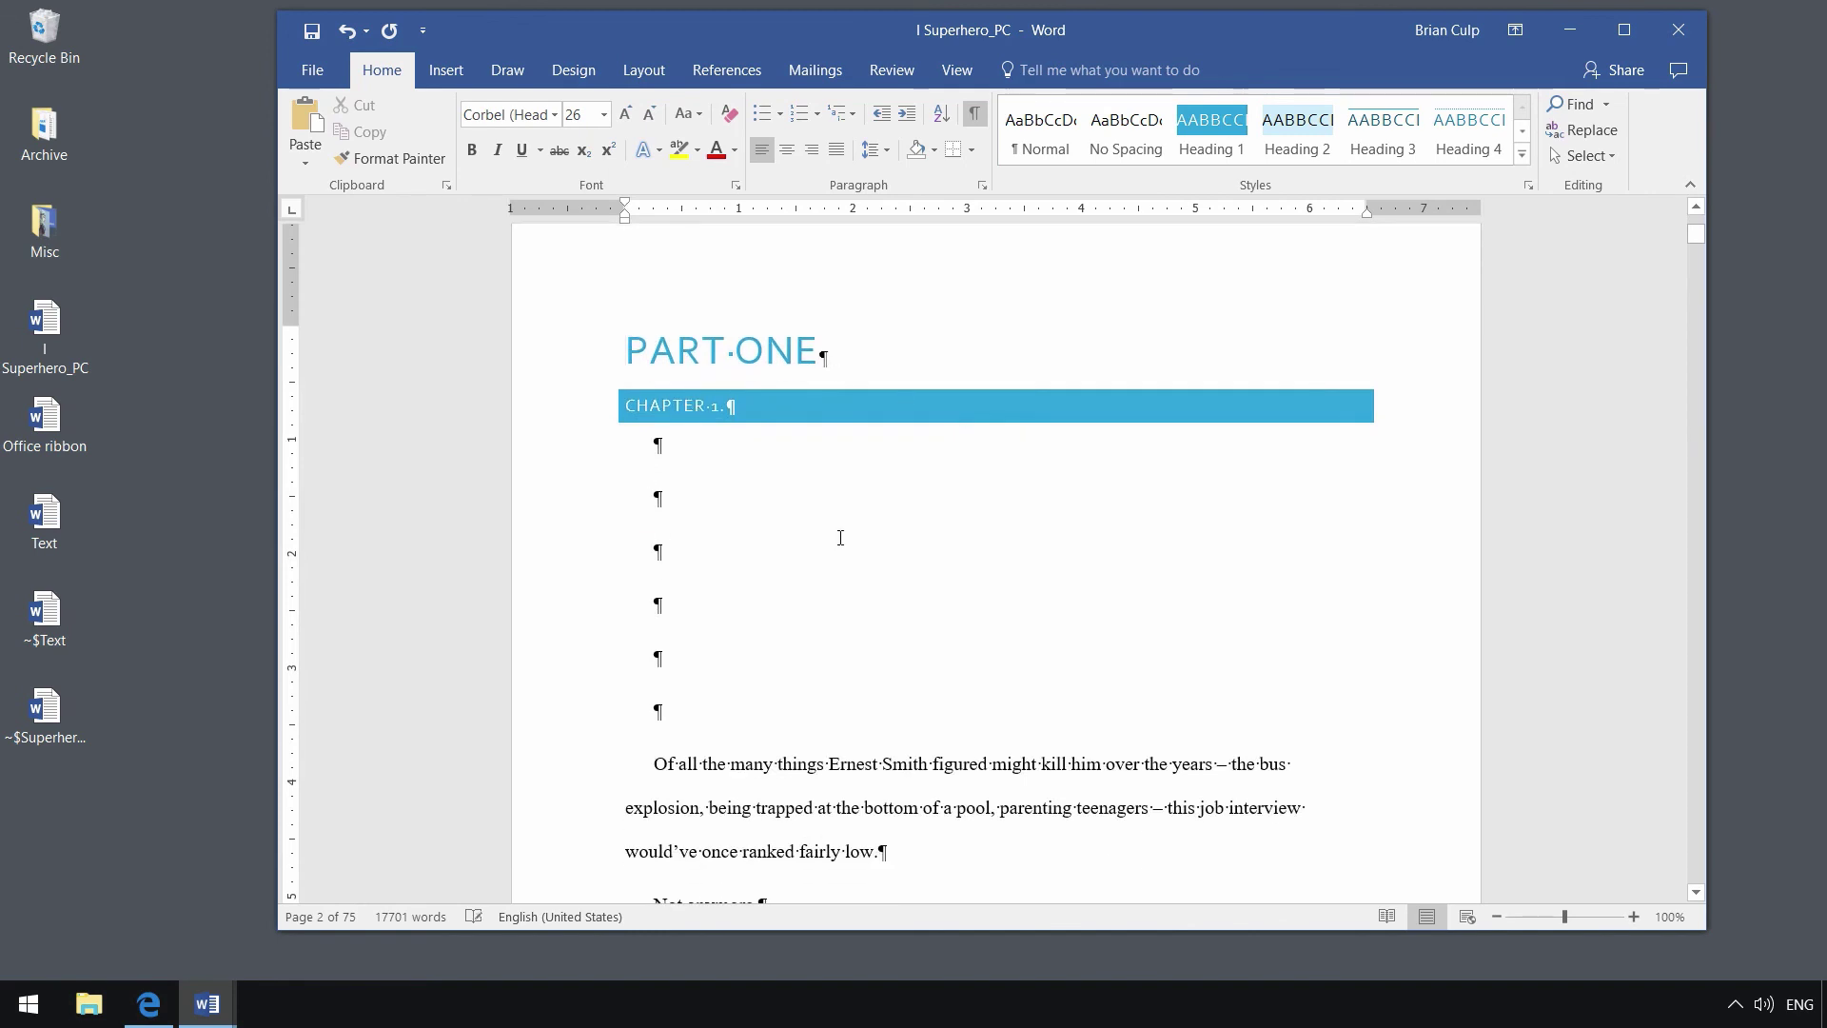
{"action": "scroll", "coordinate": [840, 537], "scroll_direction": "down", "scroll_amount": 6}
{"action": "scroll", "coordinate": [840, 538], "scroll_direction": "up", "scroll_amount": 1}
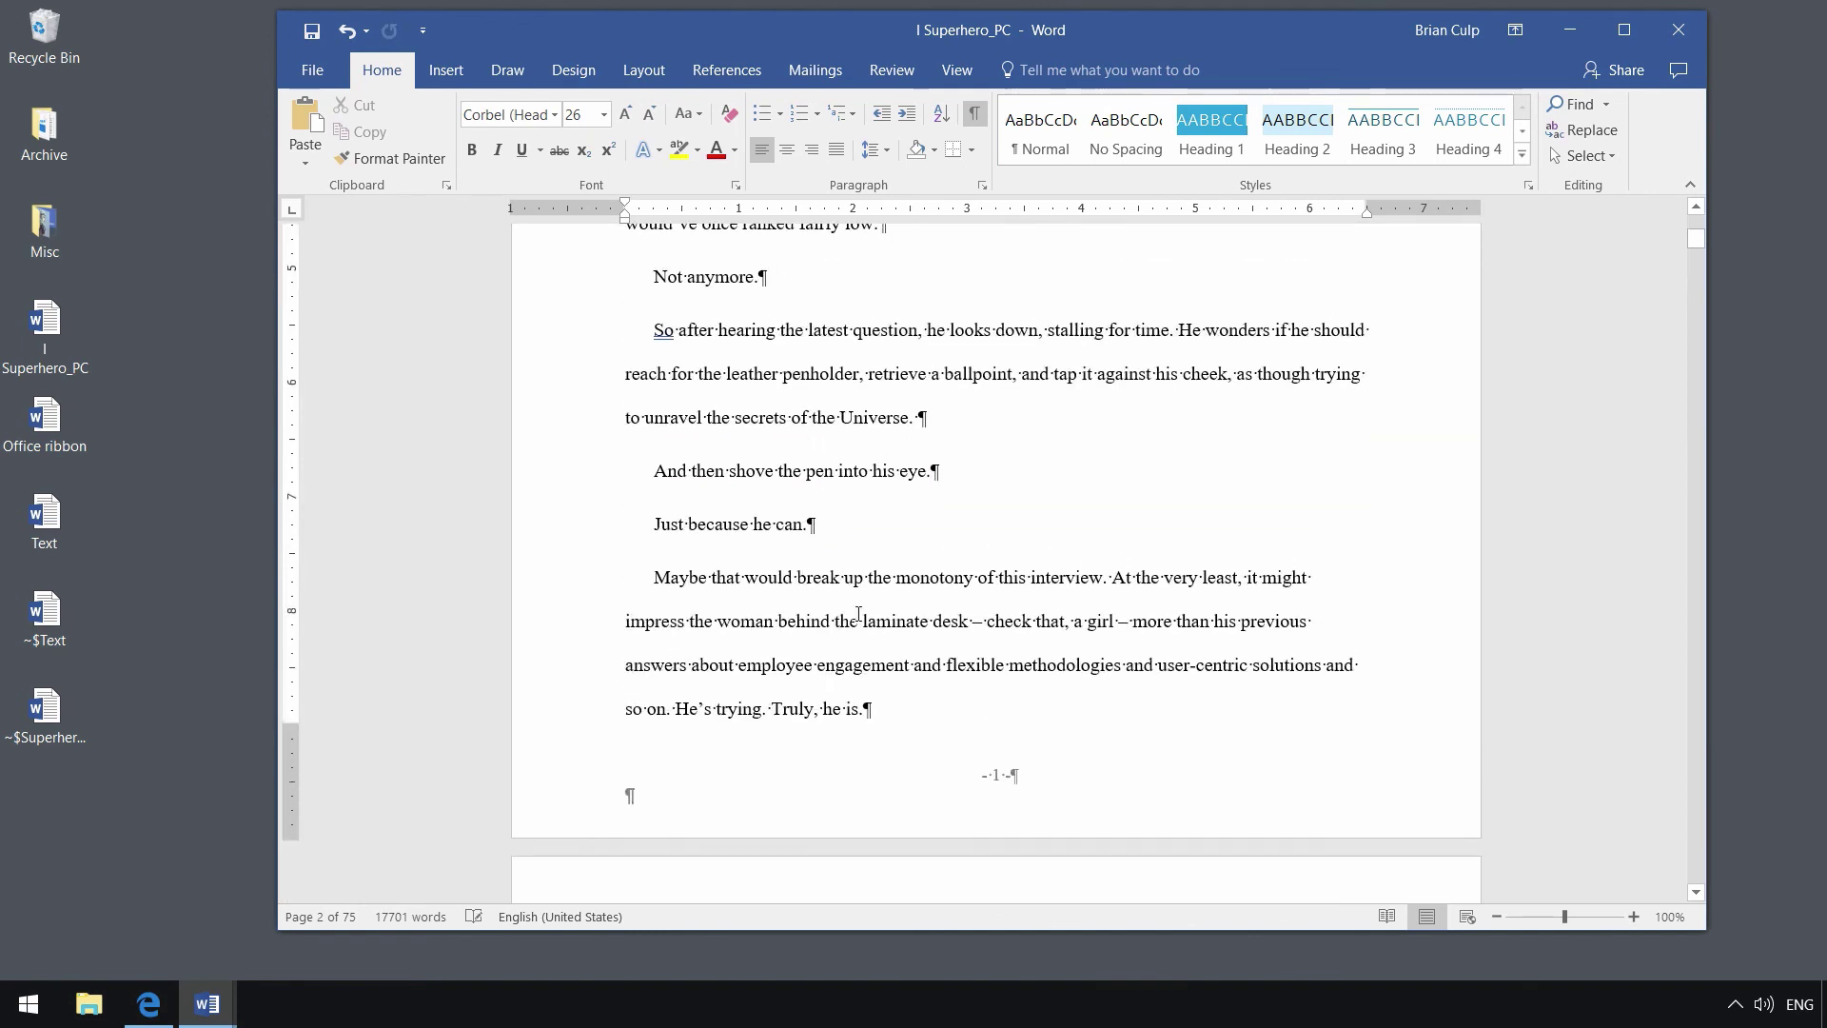
{"action": "left_click", "coordinate": [880, 709]}
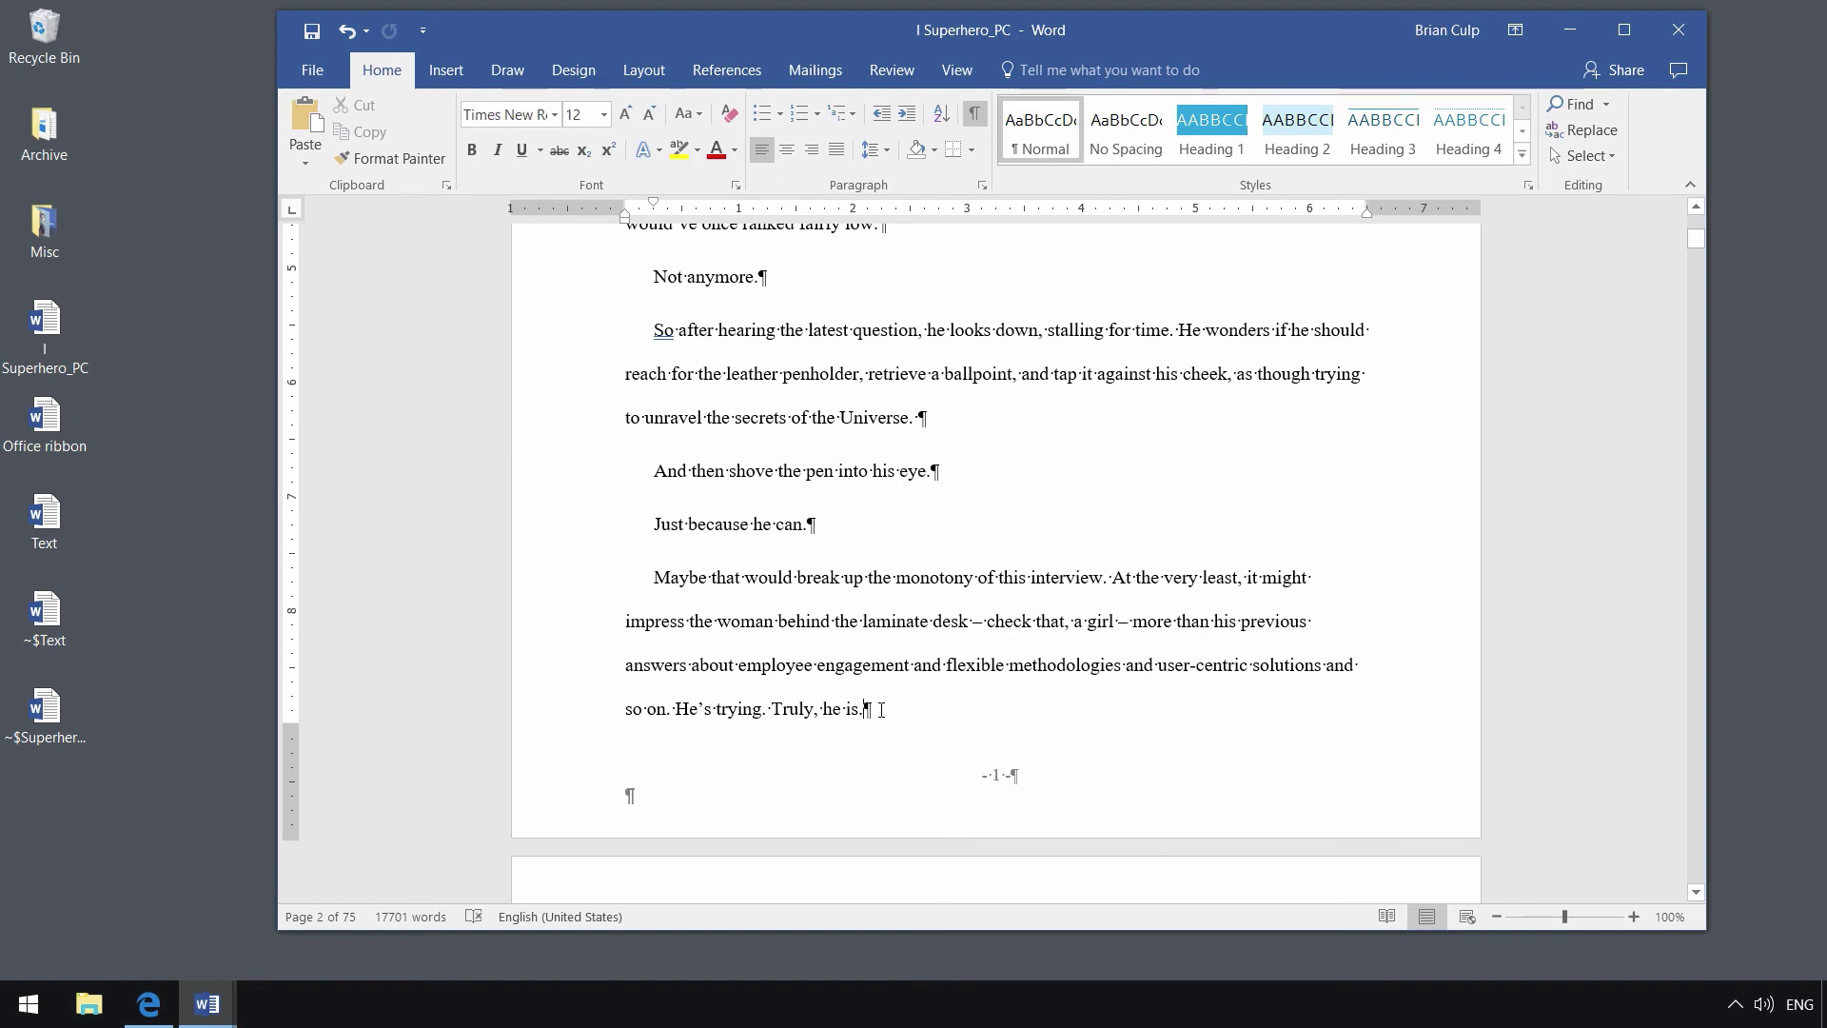
{"action": "scroll", "coordinate": [1166, 633], "scroll_direction": "up", "scroll_amount": 7}
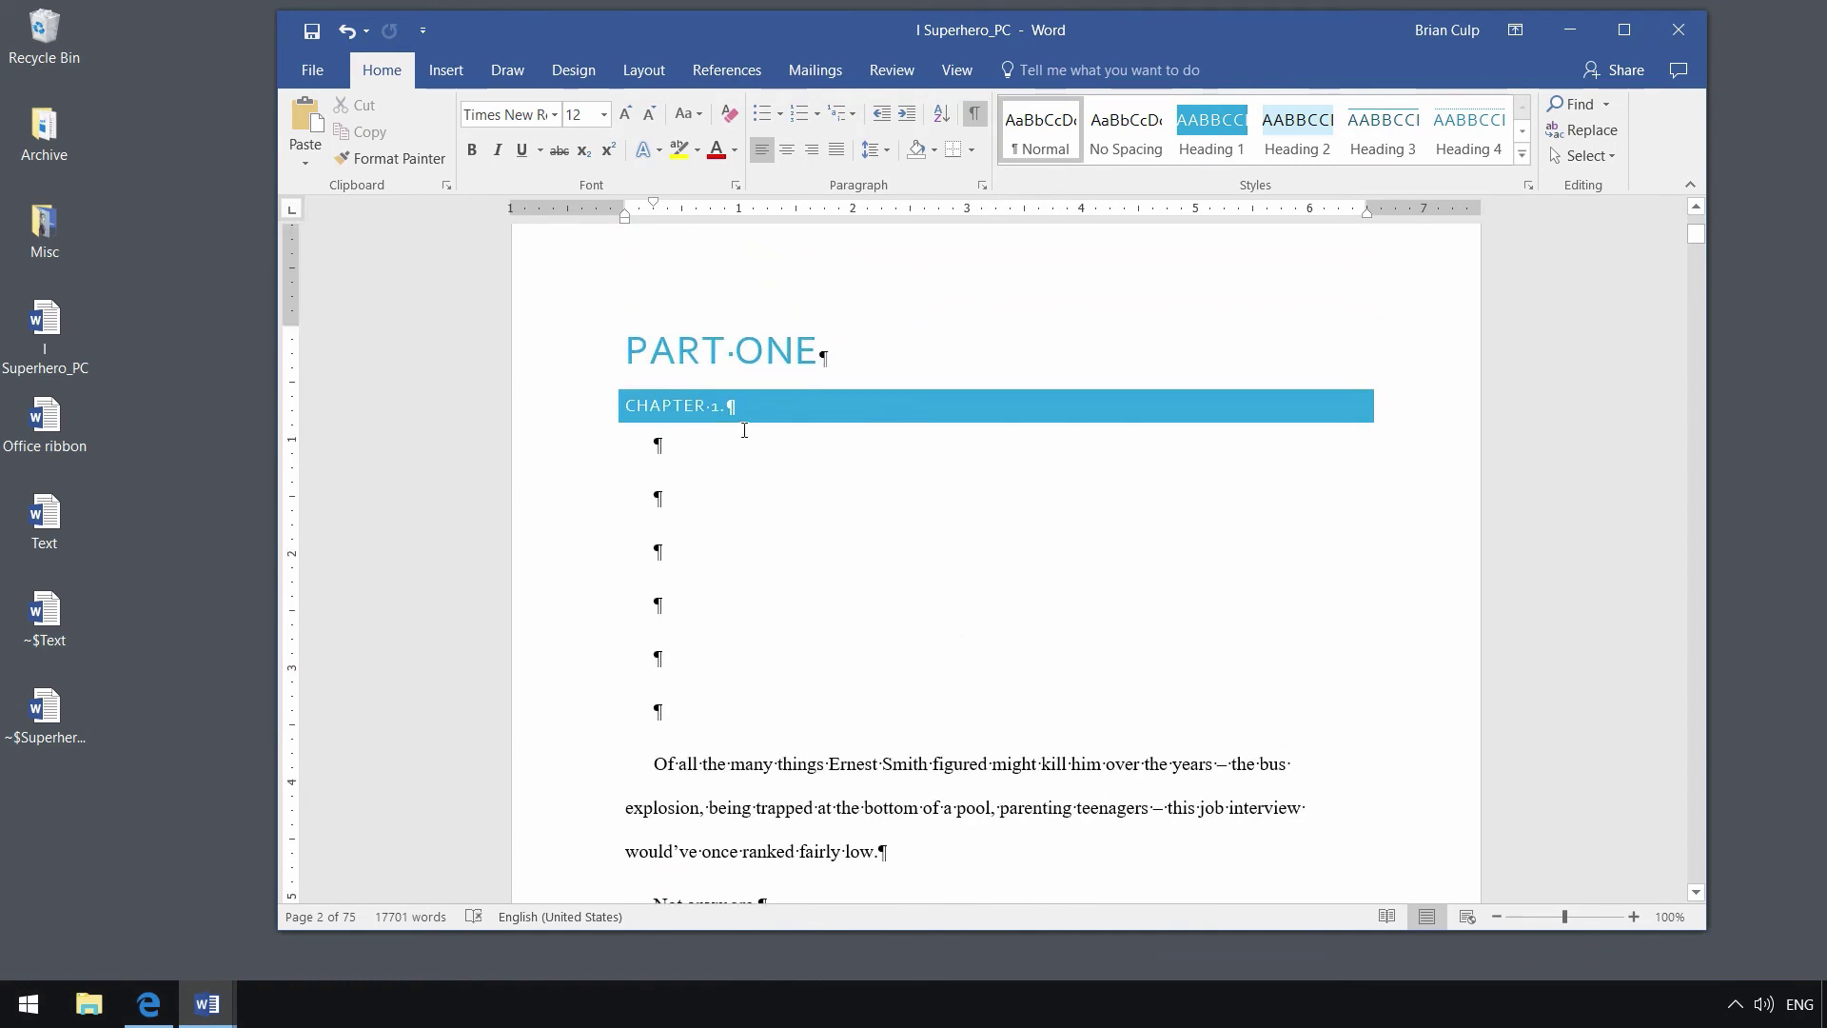
{"action": "scroll", "coordinate": [745, 430], "scroll_direction": "down", "scroll_amount": 7}
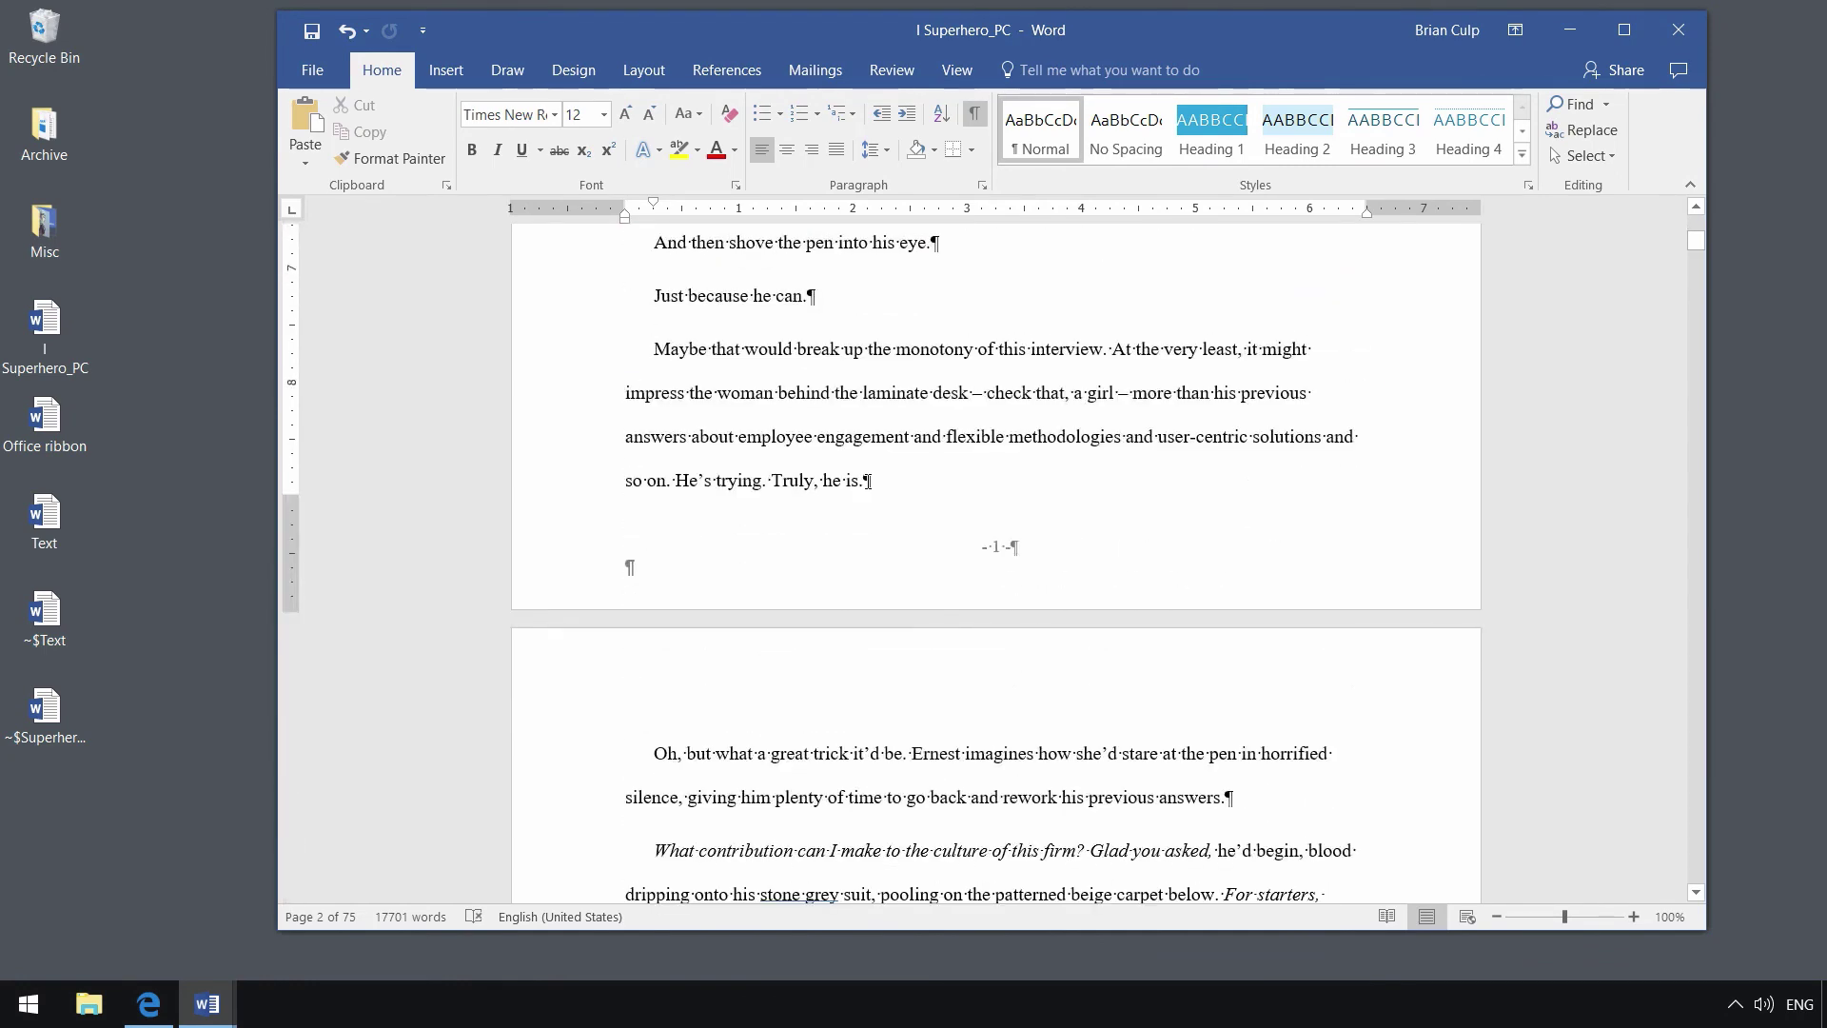
Step: Add the Bold Numbers 2 bottom-of-page number, giving 'Page 1 of 75', and close the footer
{"action": "left_click", "coordinate": [439, 78]}
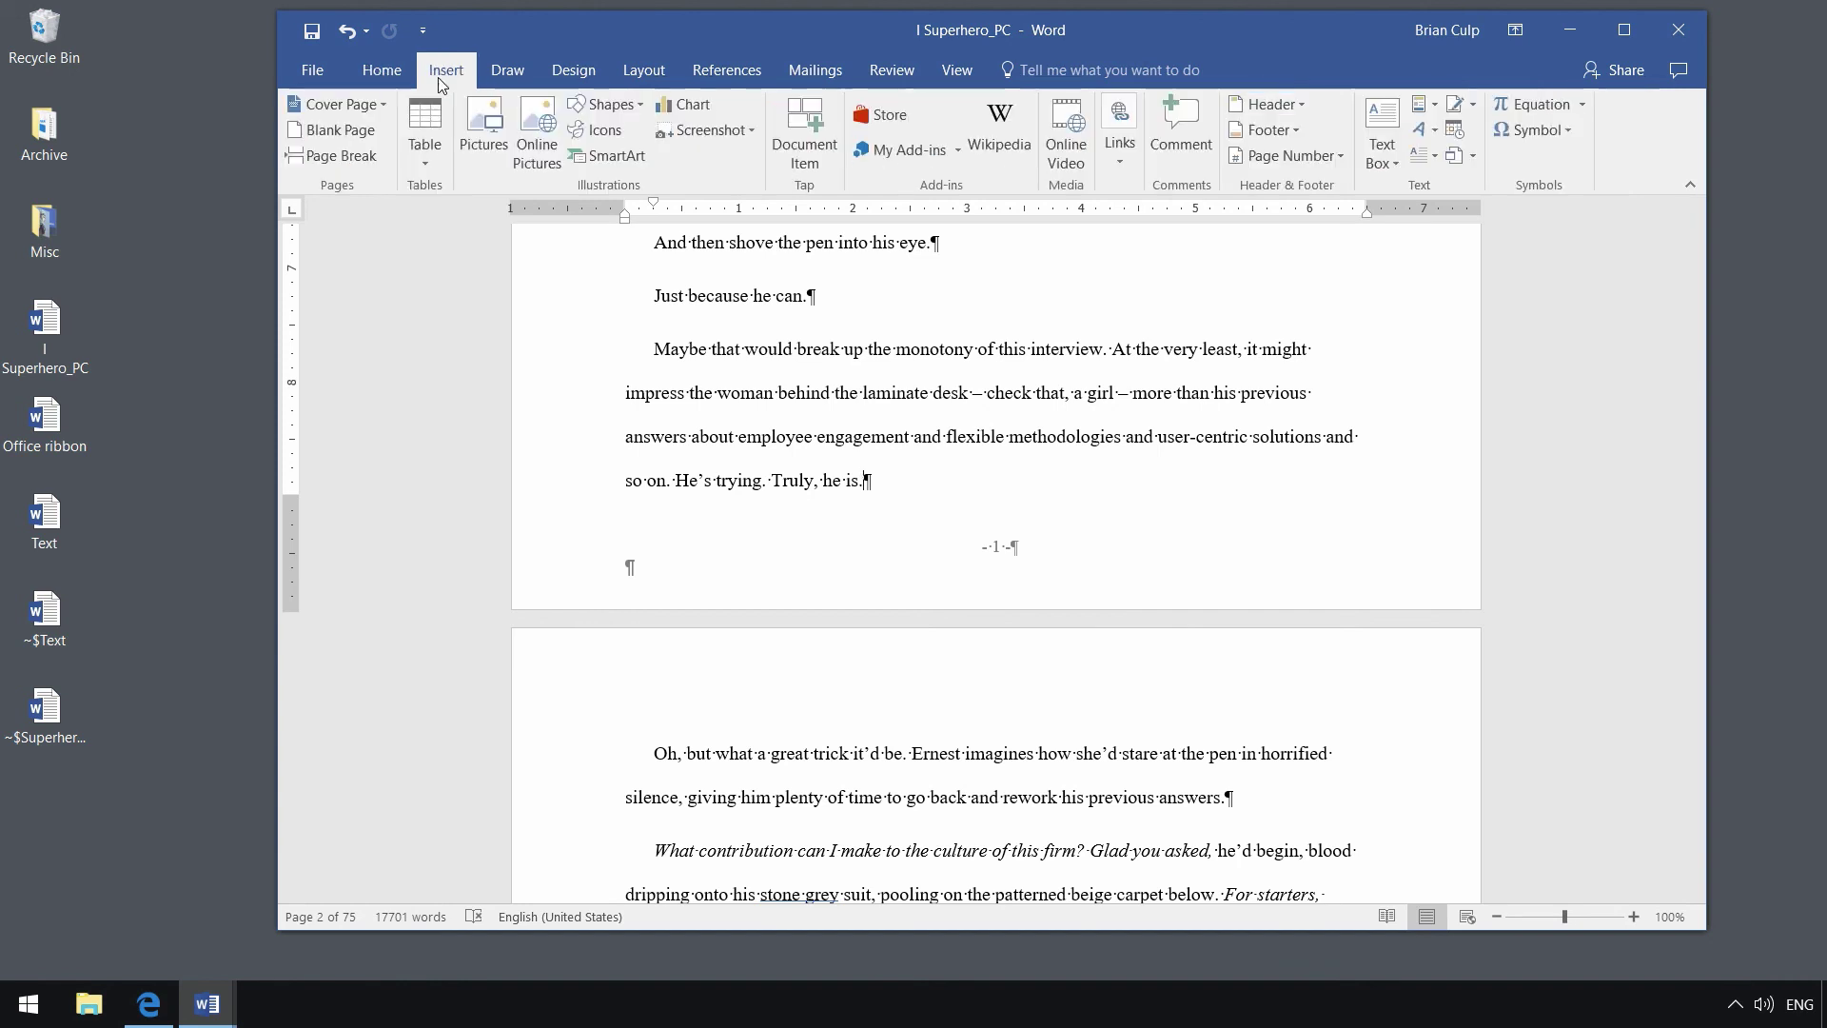
{"action": "left_click", "coordinate": [1334, 158]}
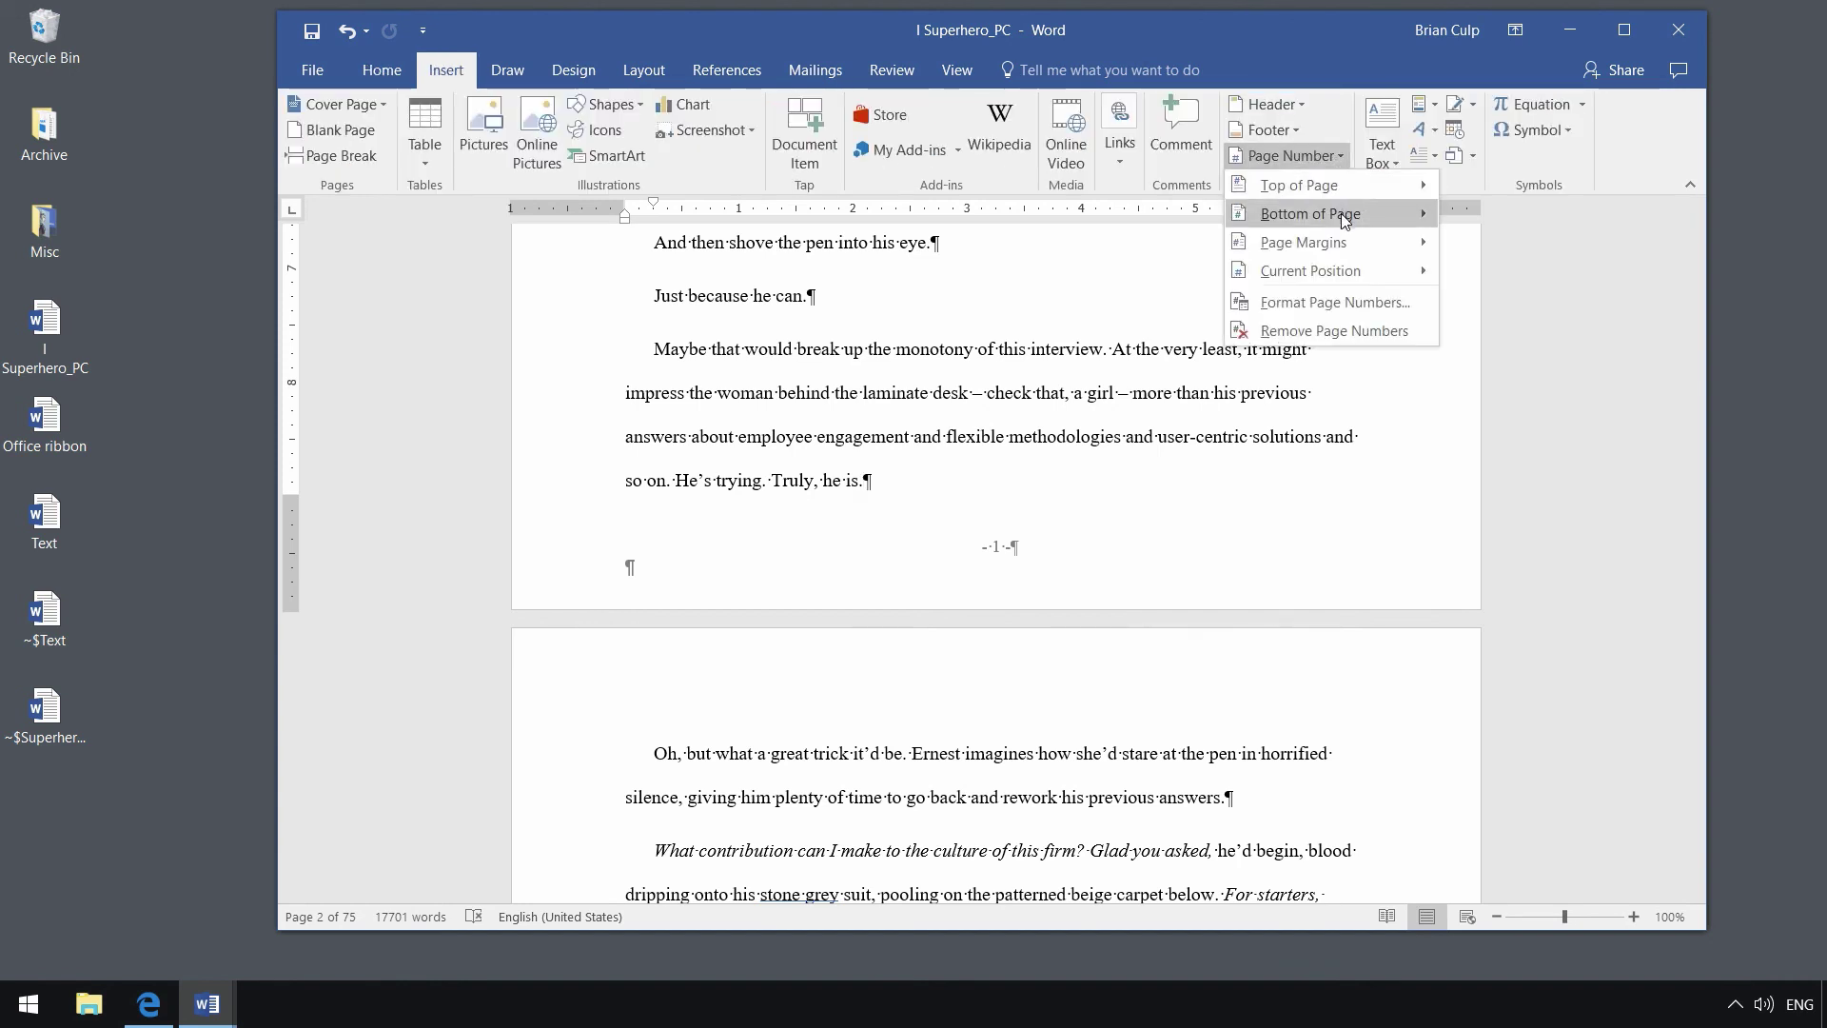
{"action": "left_click", "coordinate": [1343, 217]}
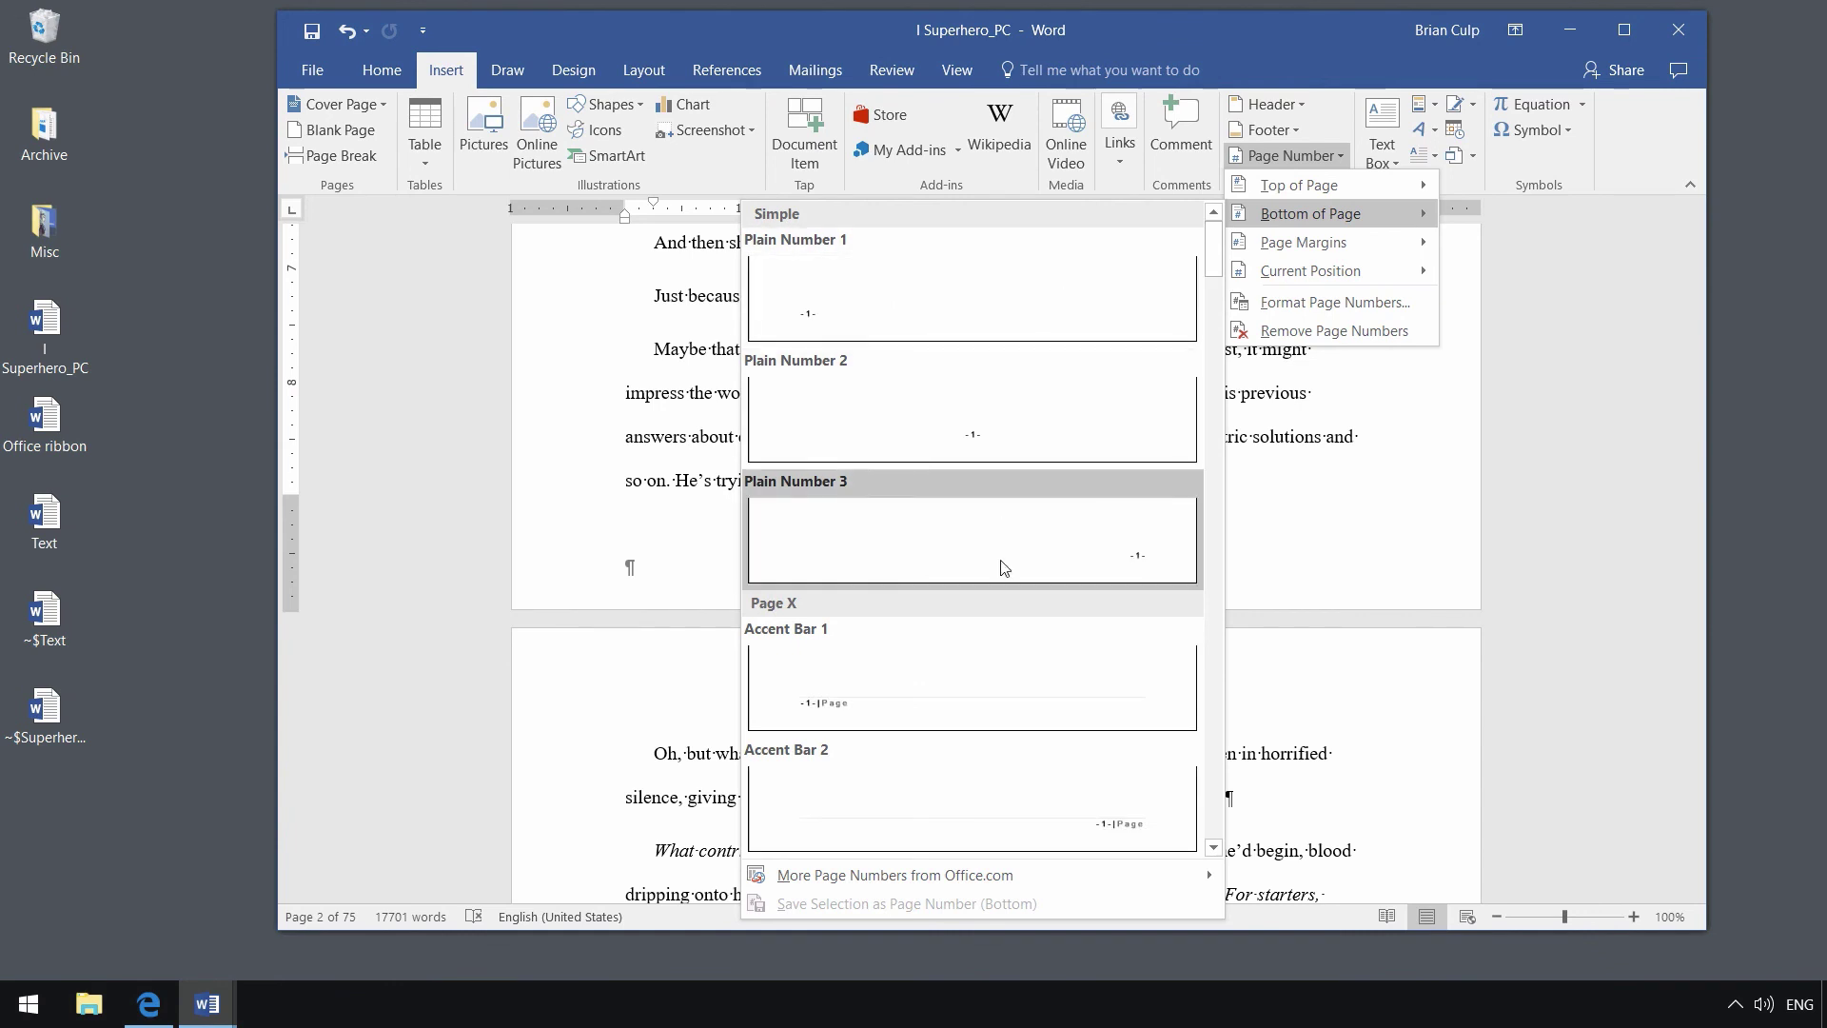
{"action": "scroll", "coordinate": [983, 616], "scroll_direction": "down", "scroll_amount": 3}
{"action": "scroll", "coordinate": [983, 616], "scroll_direction": "up", "scroll_amount": 3}
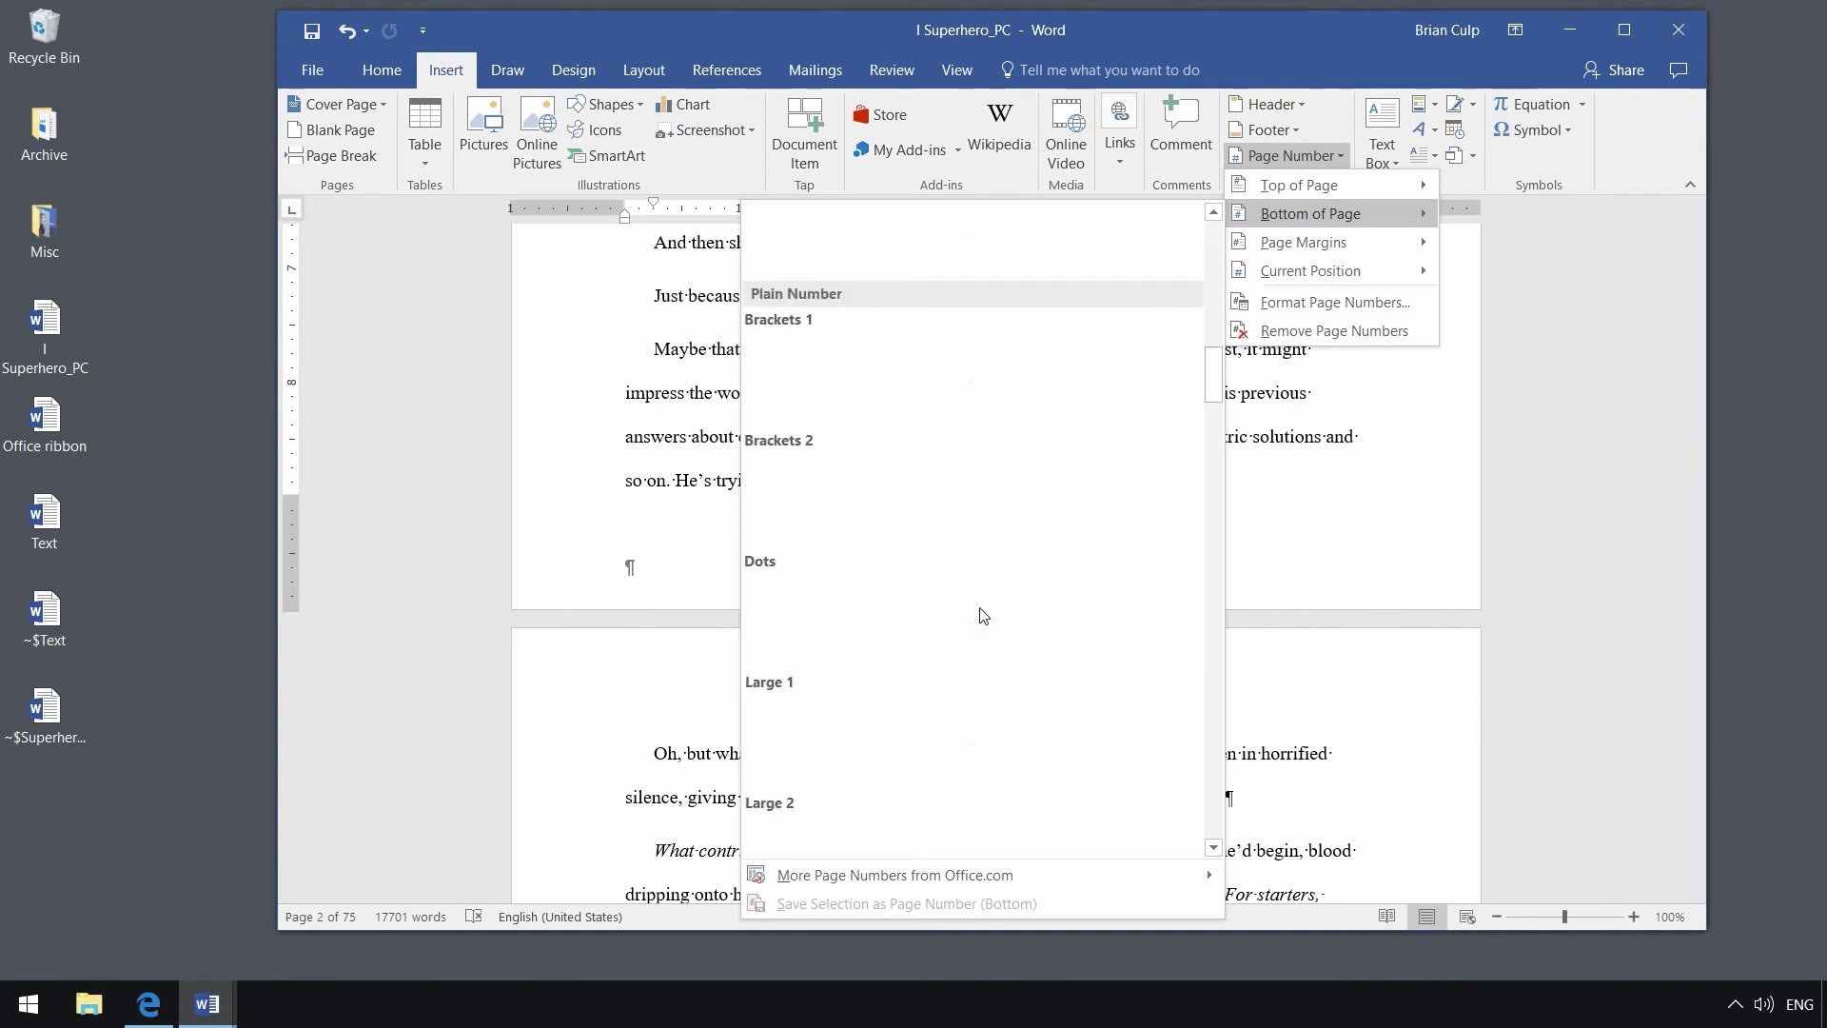
{"action": "left_click_drag", "start_coordinate": [1217, 253], "coordinate": [1204, 340]}
{"action": "left_click", "coordinate": [949, 554]}
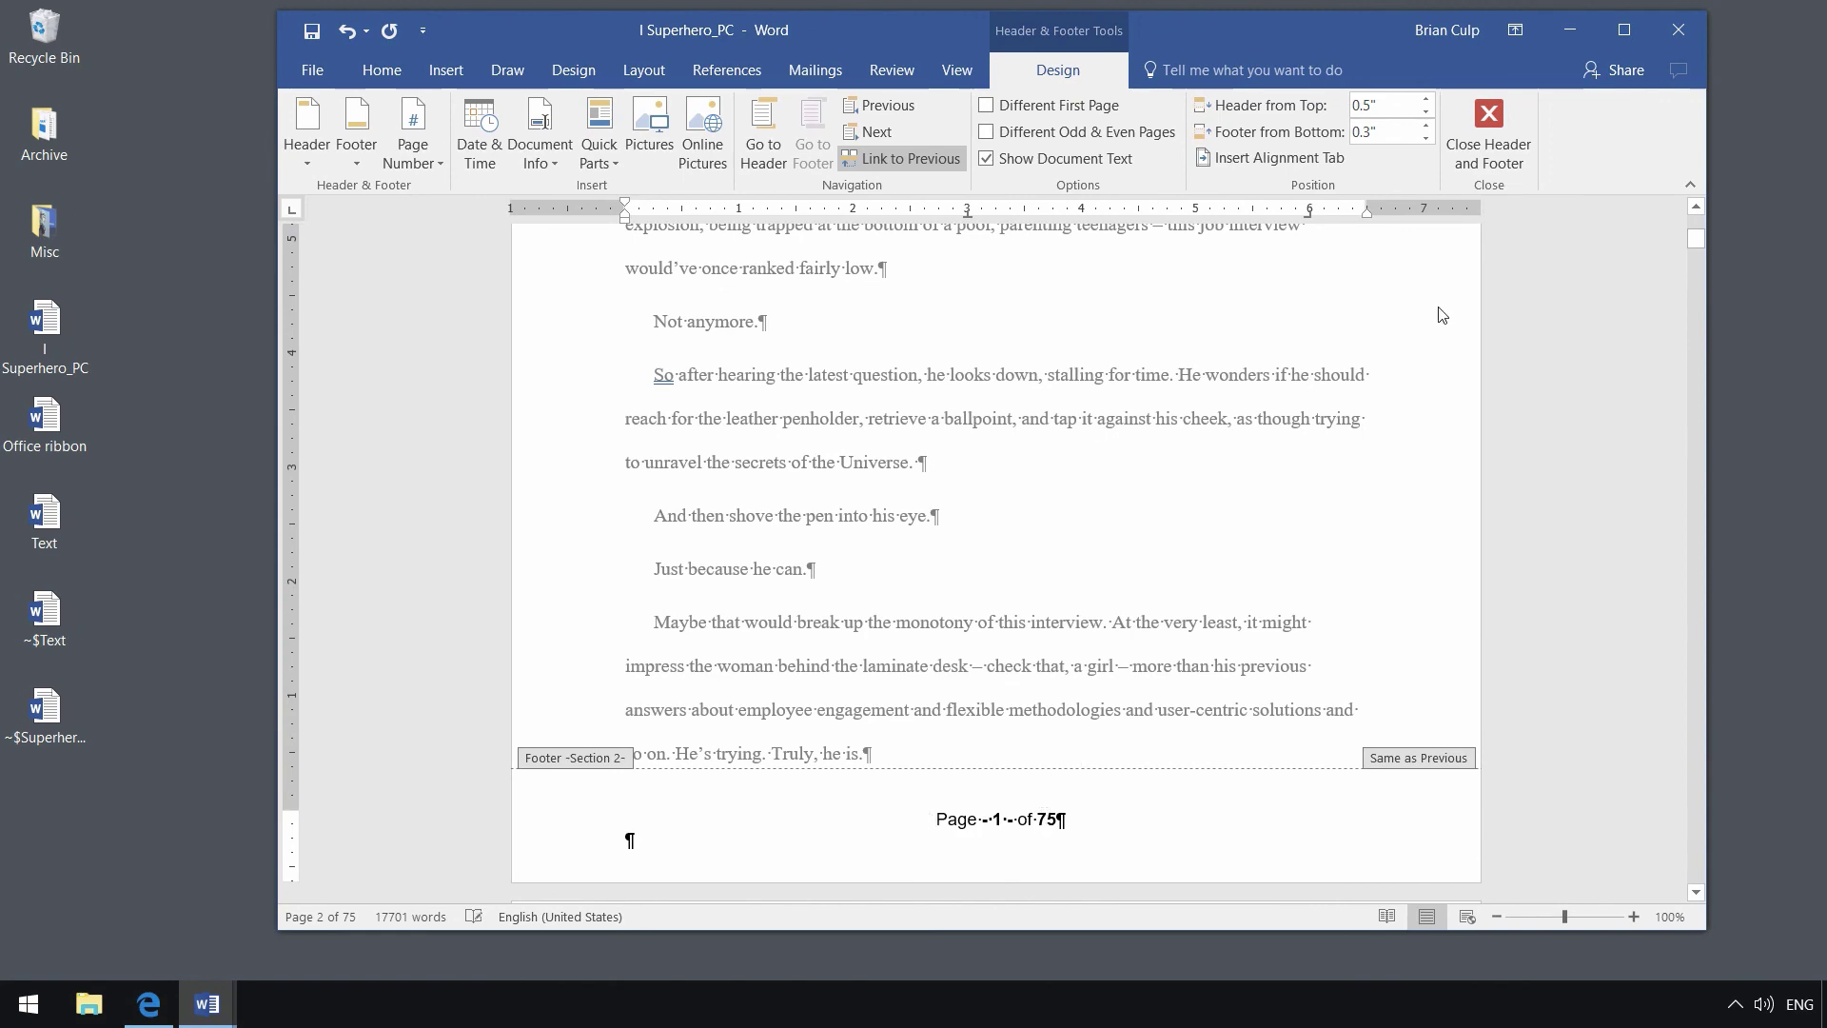
{"action": "left_click", "coordinate": [1488, 133]}
{"action": "scroll", "coordinate": [1164, 512], "scroll_direction": "up", "scroll_amount": 2}
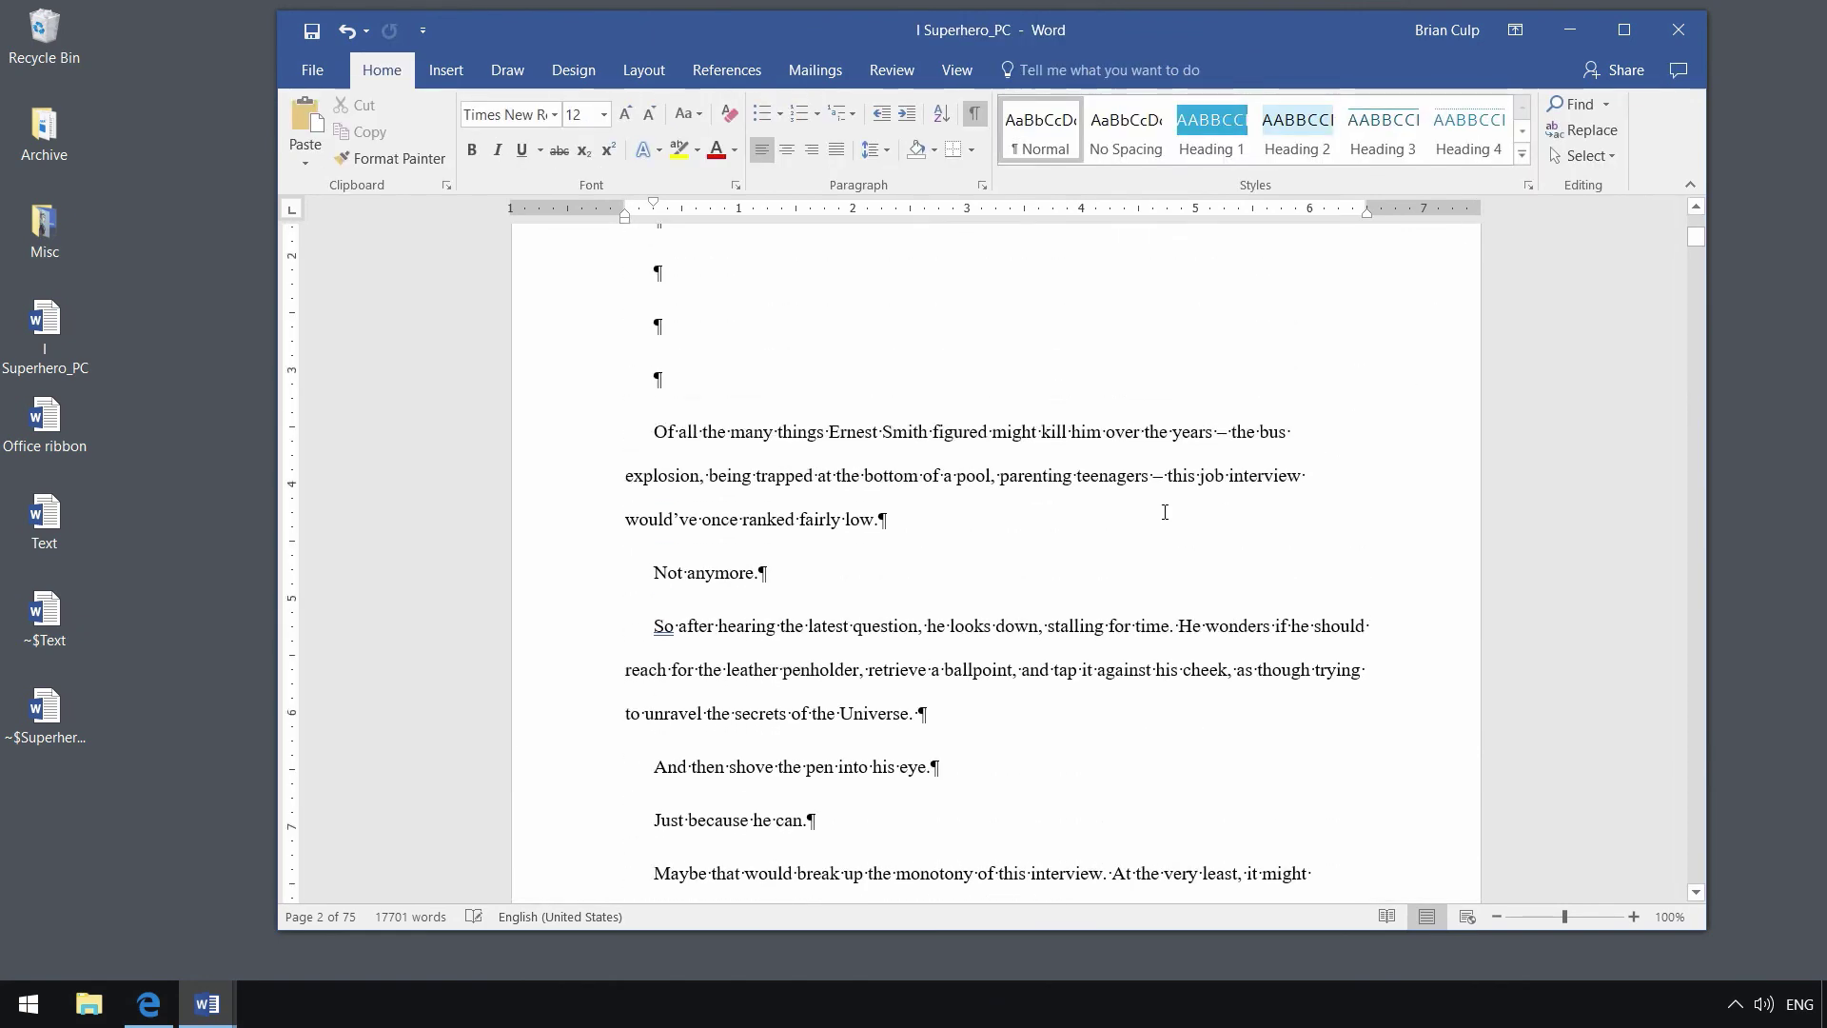
{"action": "scroll", "coordinate": [1165, 512], "scroll_direction": "up", "scroll_amount": 8}
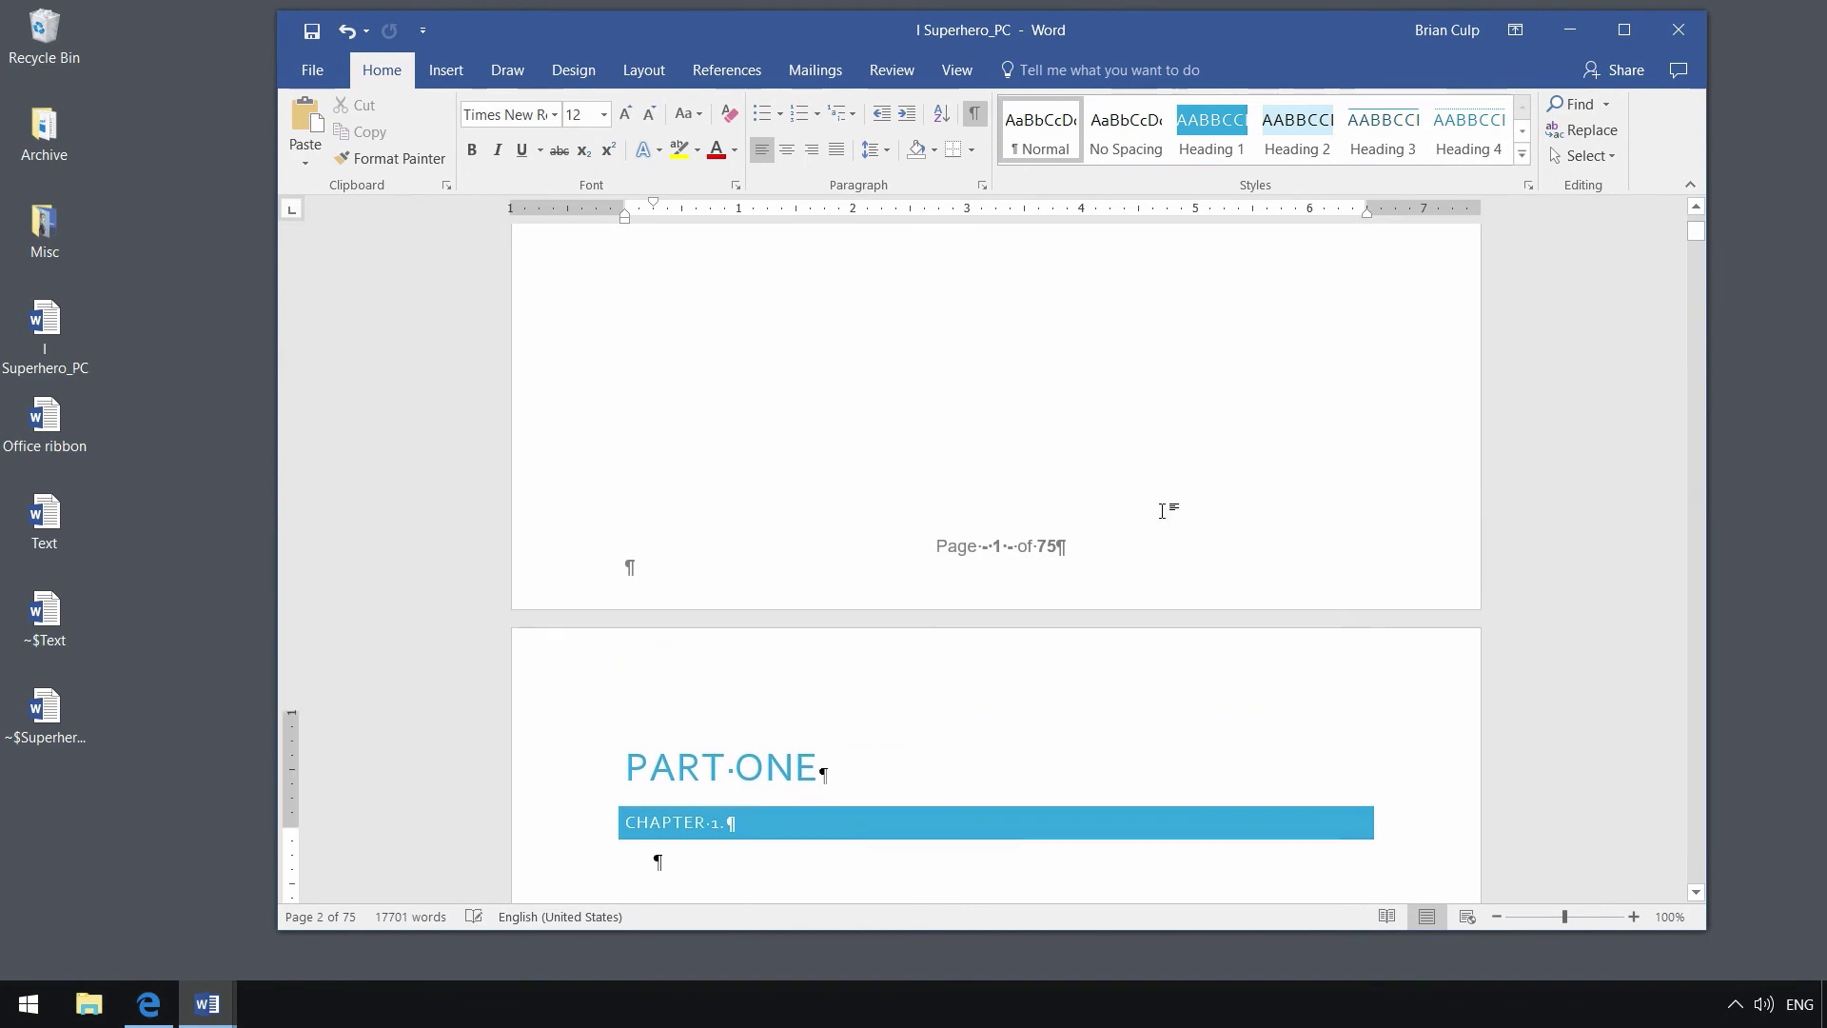
{"action": "scroll", "coordinate": [1163, 511], "scroll_direction": "up", "scroll_amount": 6}
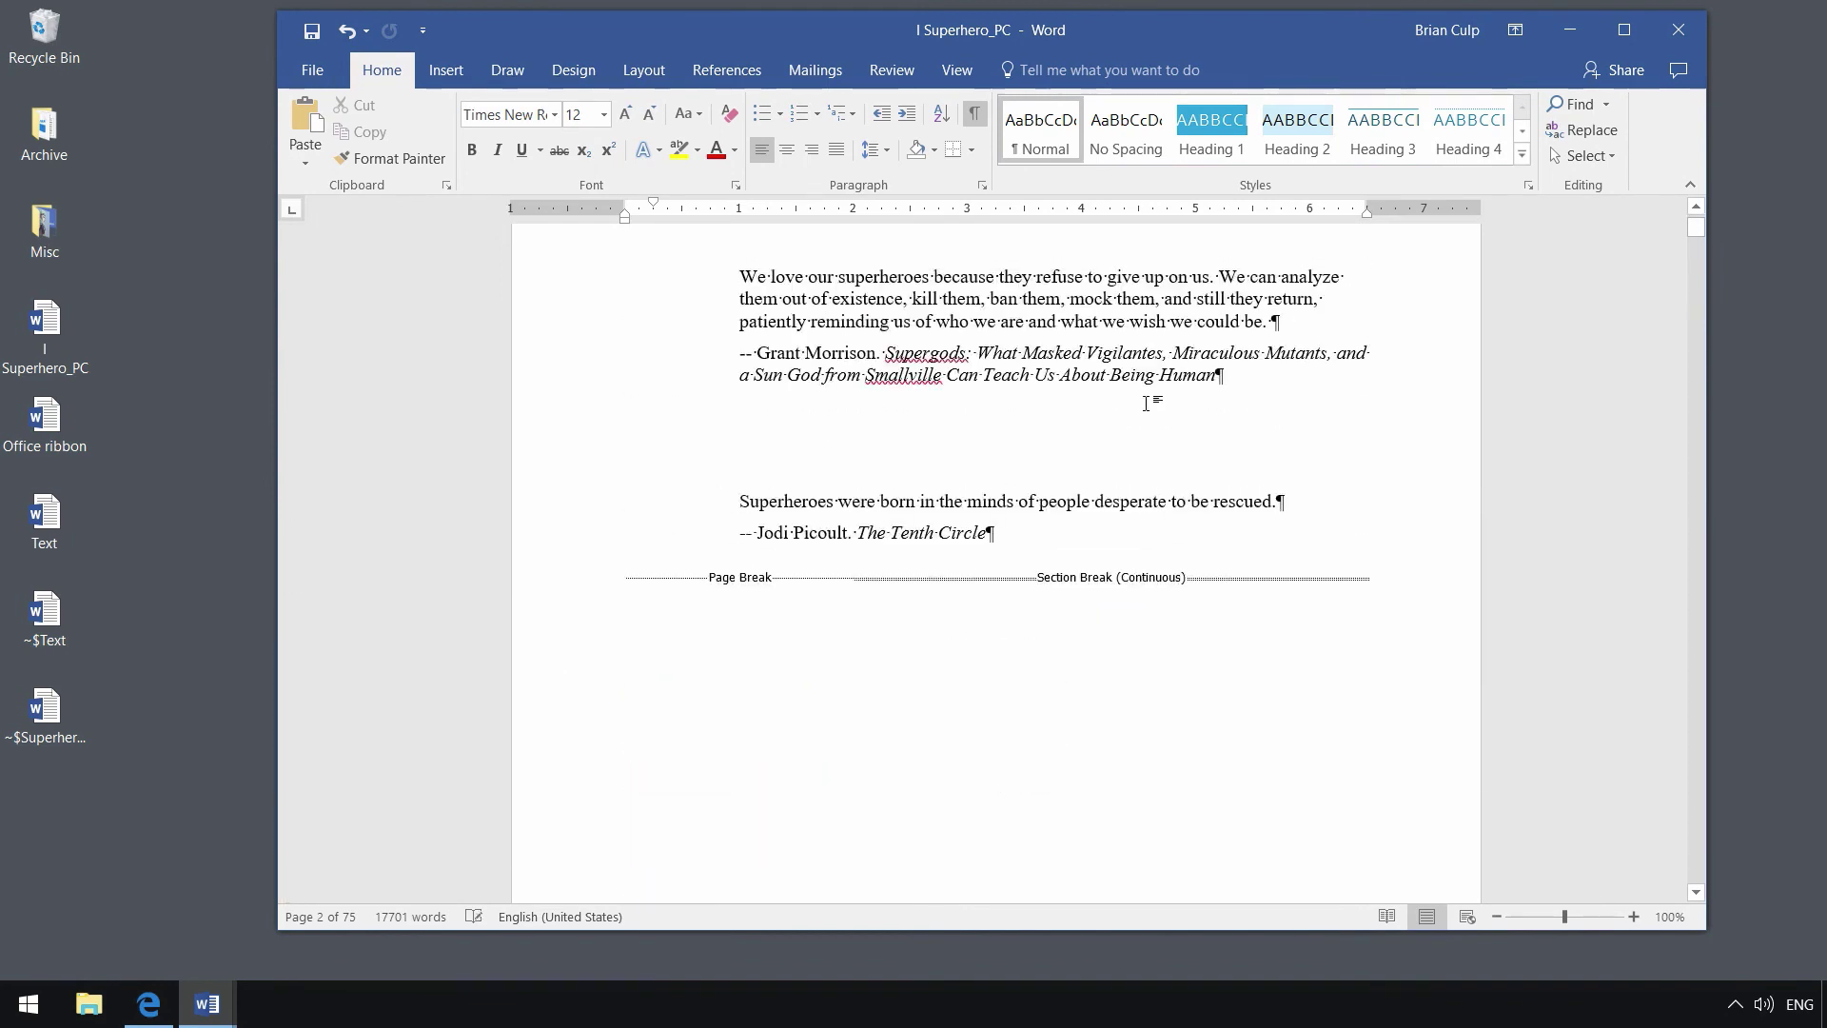
{"action": "scroll", "coordinate": [1150, 400], "scroll_direction": "down", "scroll_amount": 6}
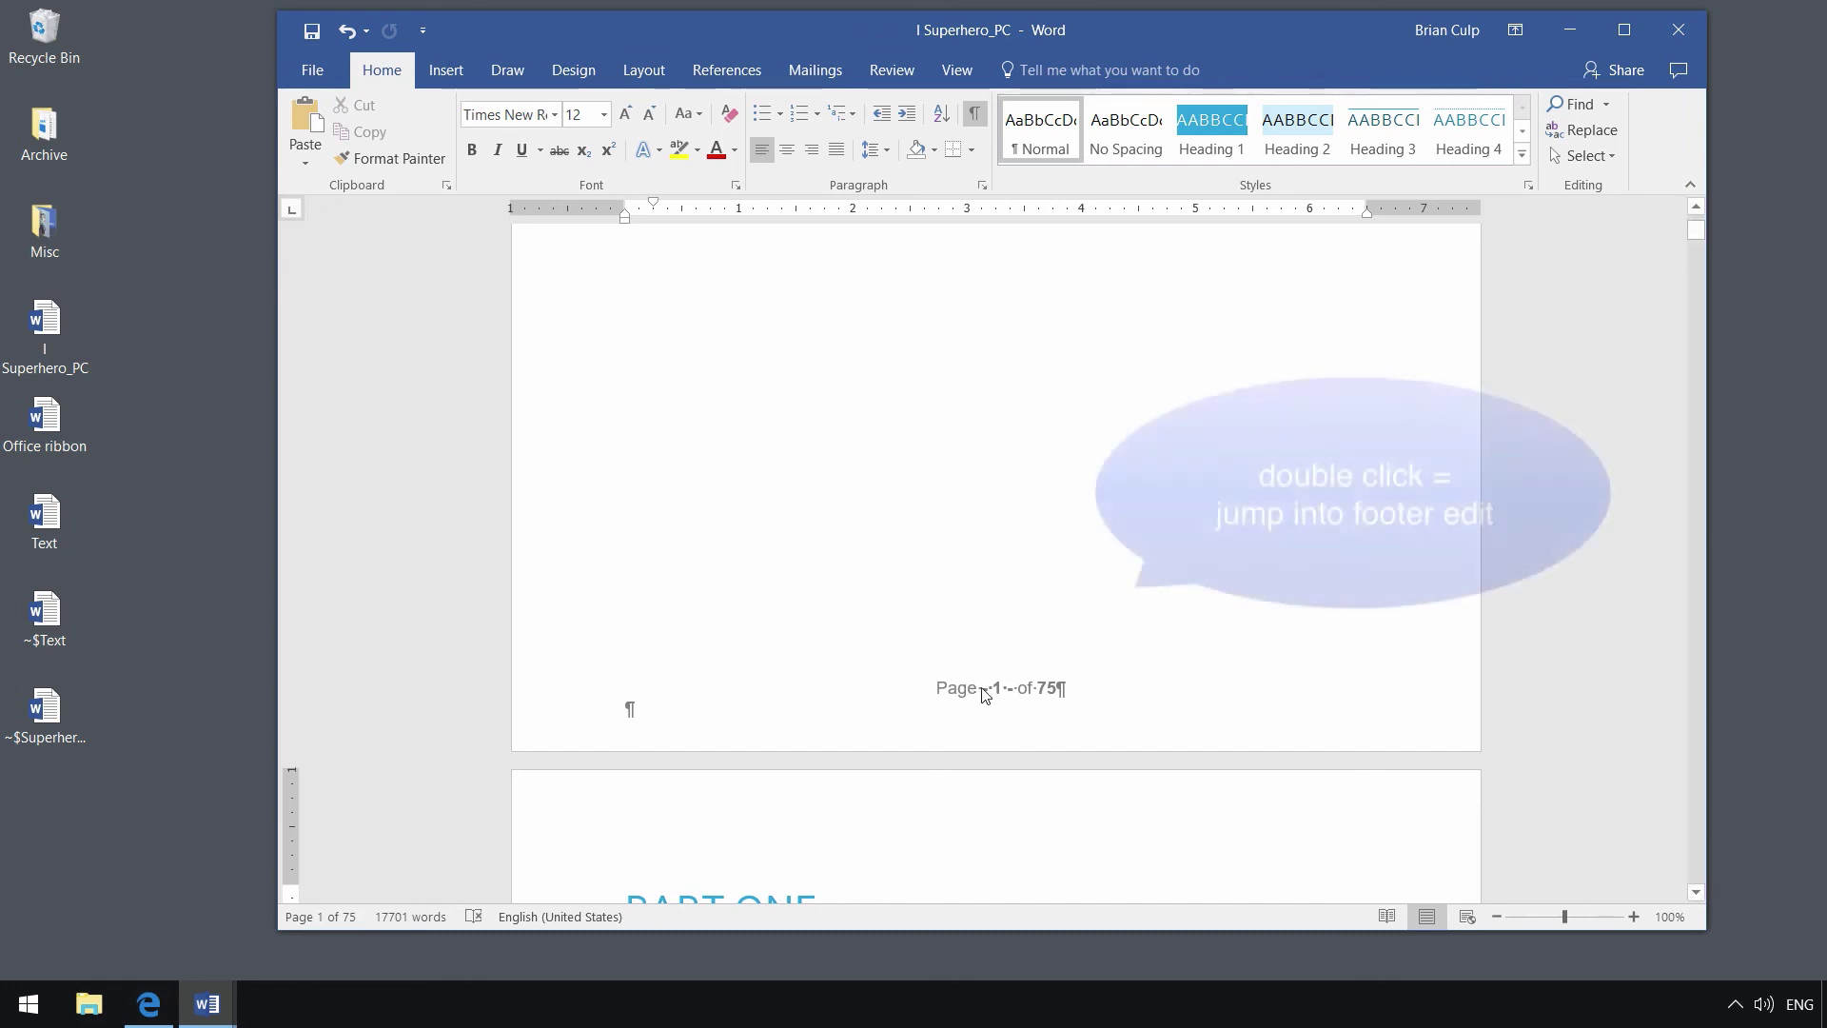
Step: Turn off Link to Previous in the Section 2 chapter footer, then close footer editing
{"action": "double_click", "coordinate": [985, 690]}
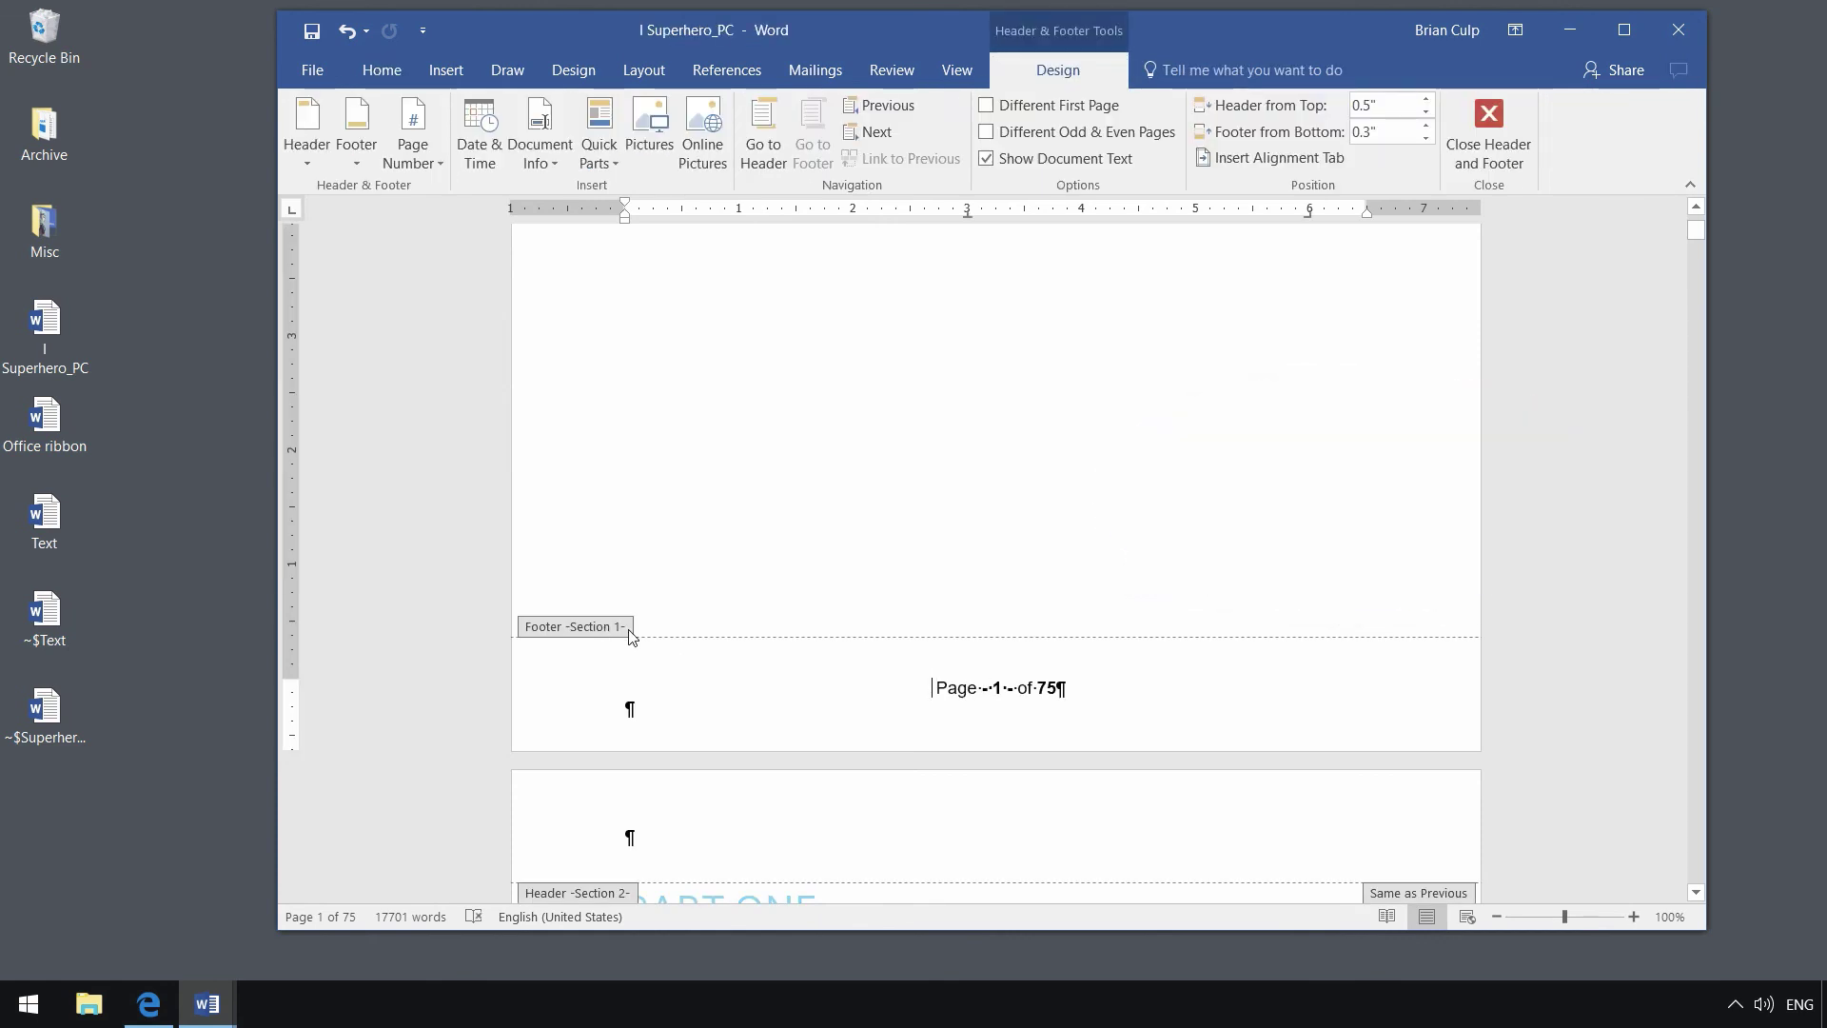
{"action": "scroll", "coordinate": [853, 634], "scroll_direction": "down", "scroll_amount": 3}
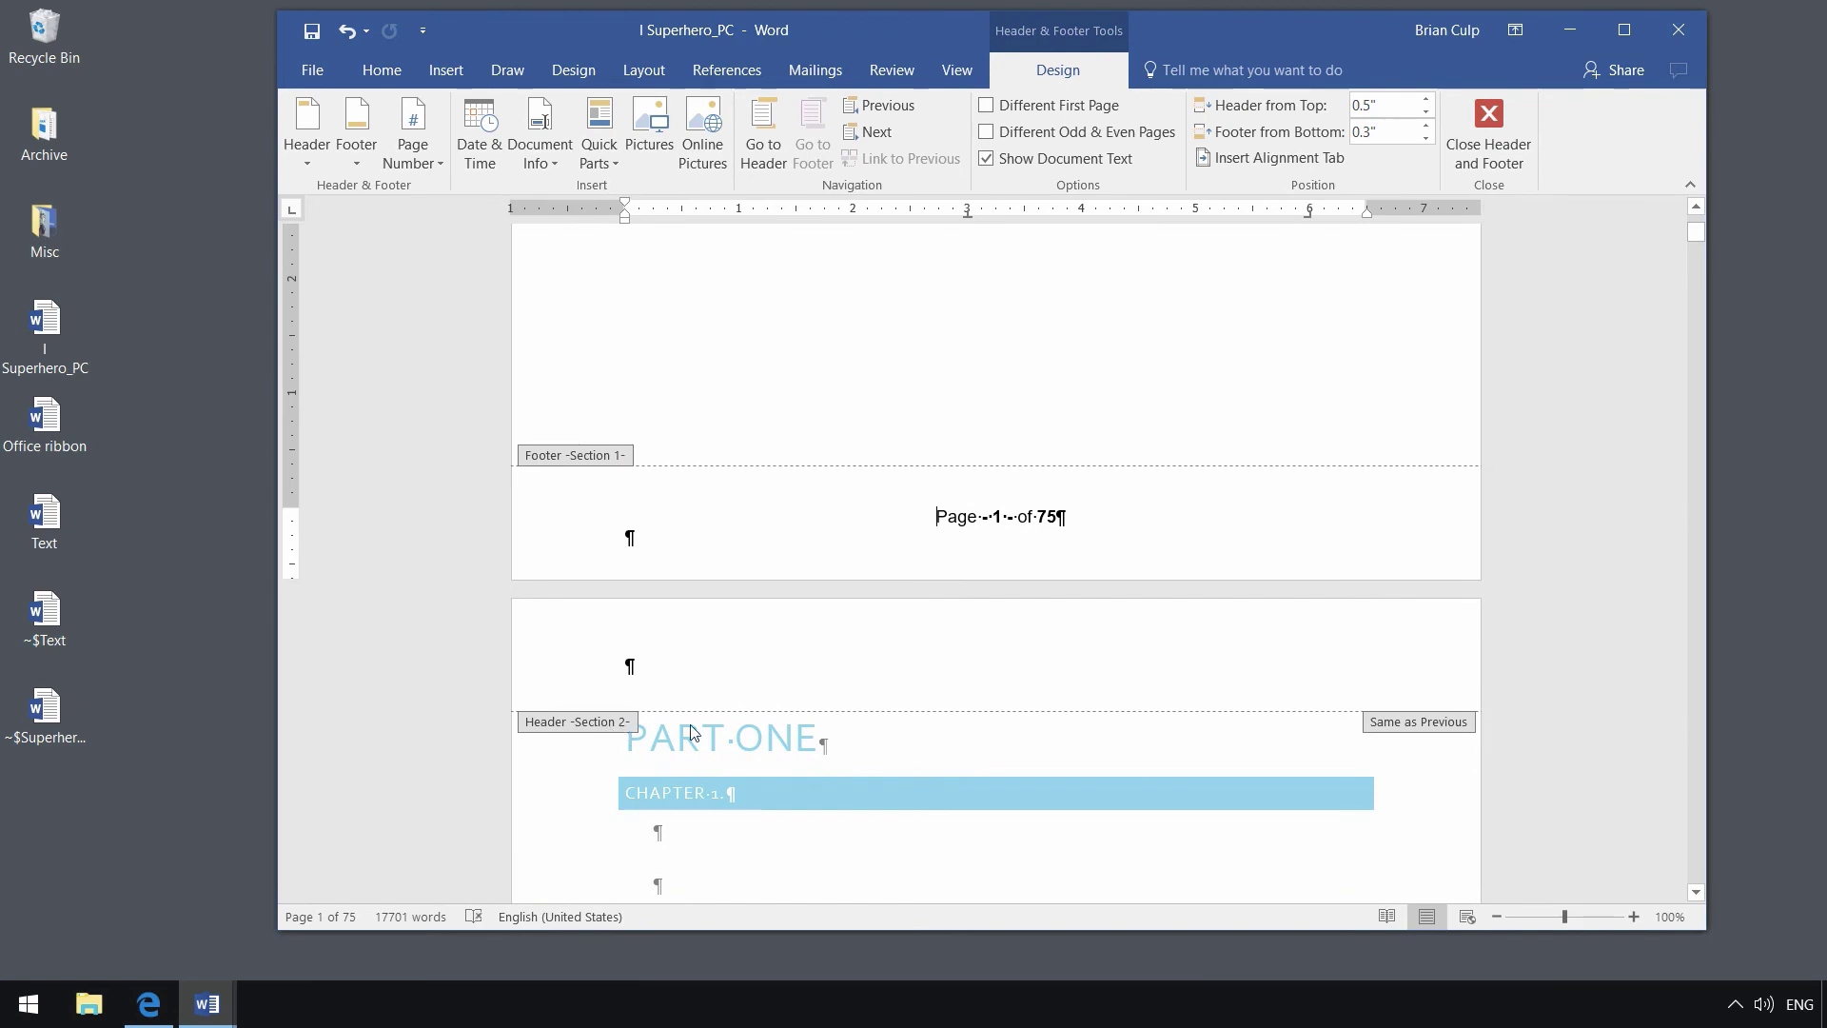
{"action": "scroll", "coordinate": [690, 732], "scroll_direction": "down", "scroll_amount": 15}
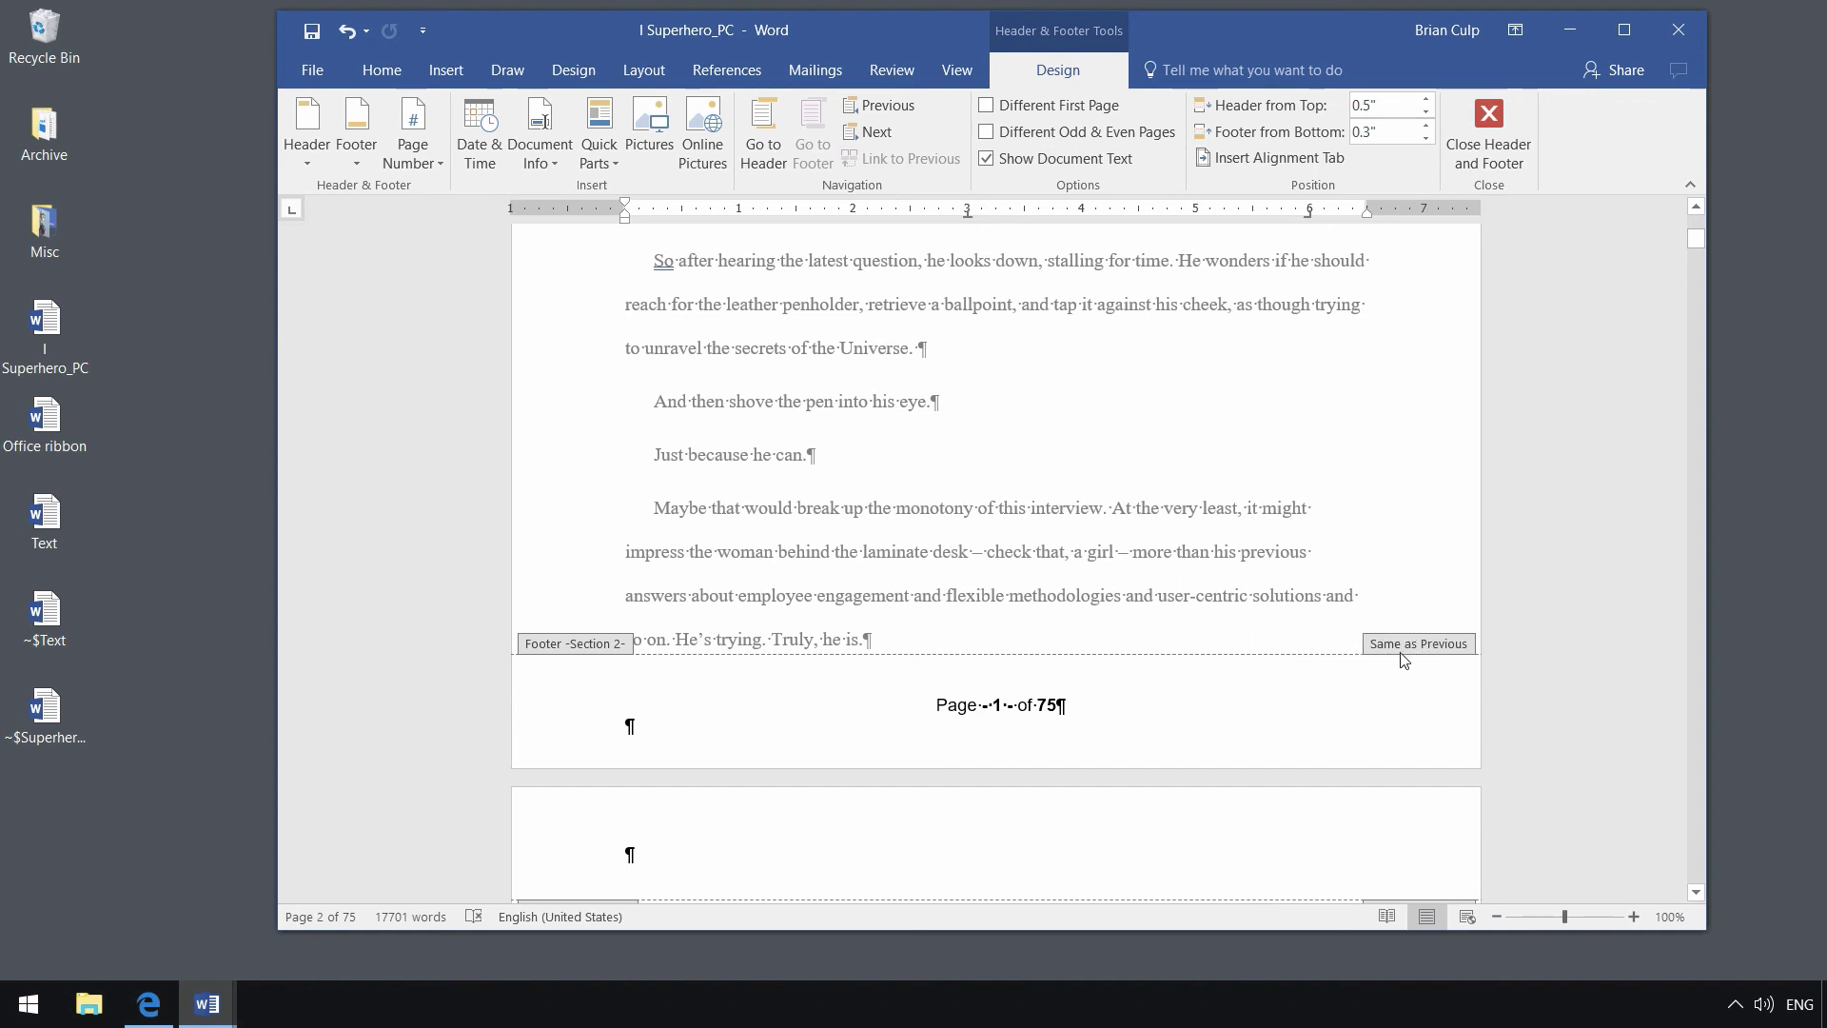
{"action": "left_click", "coordinate": [1071, 704]}
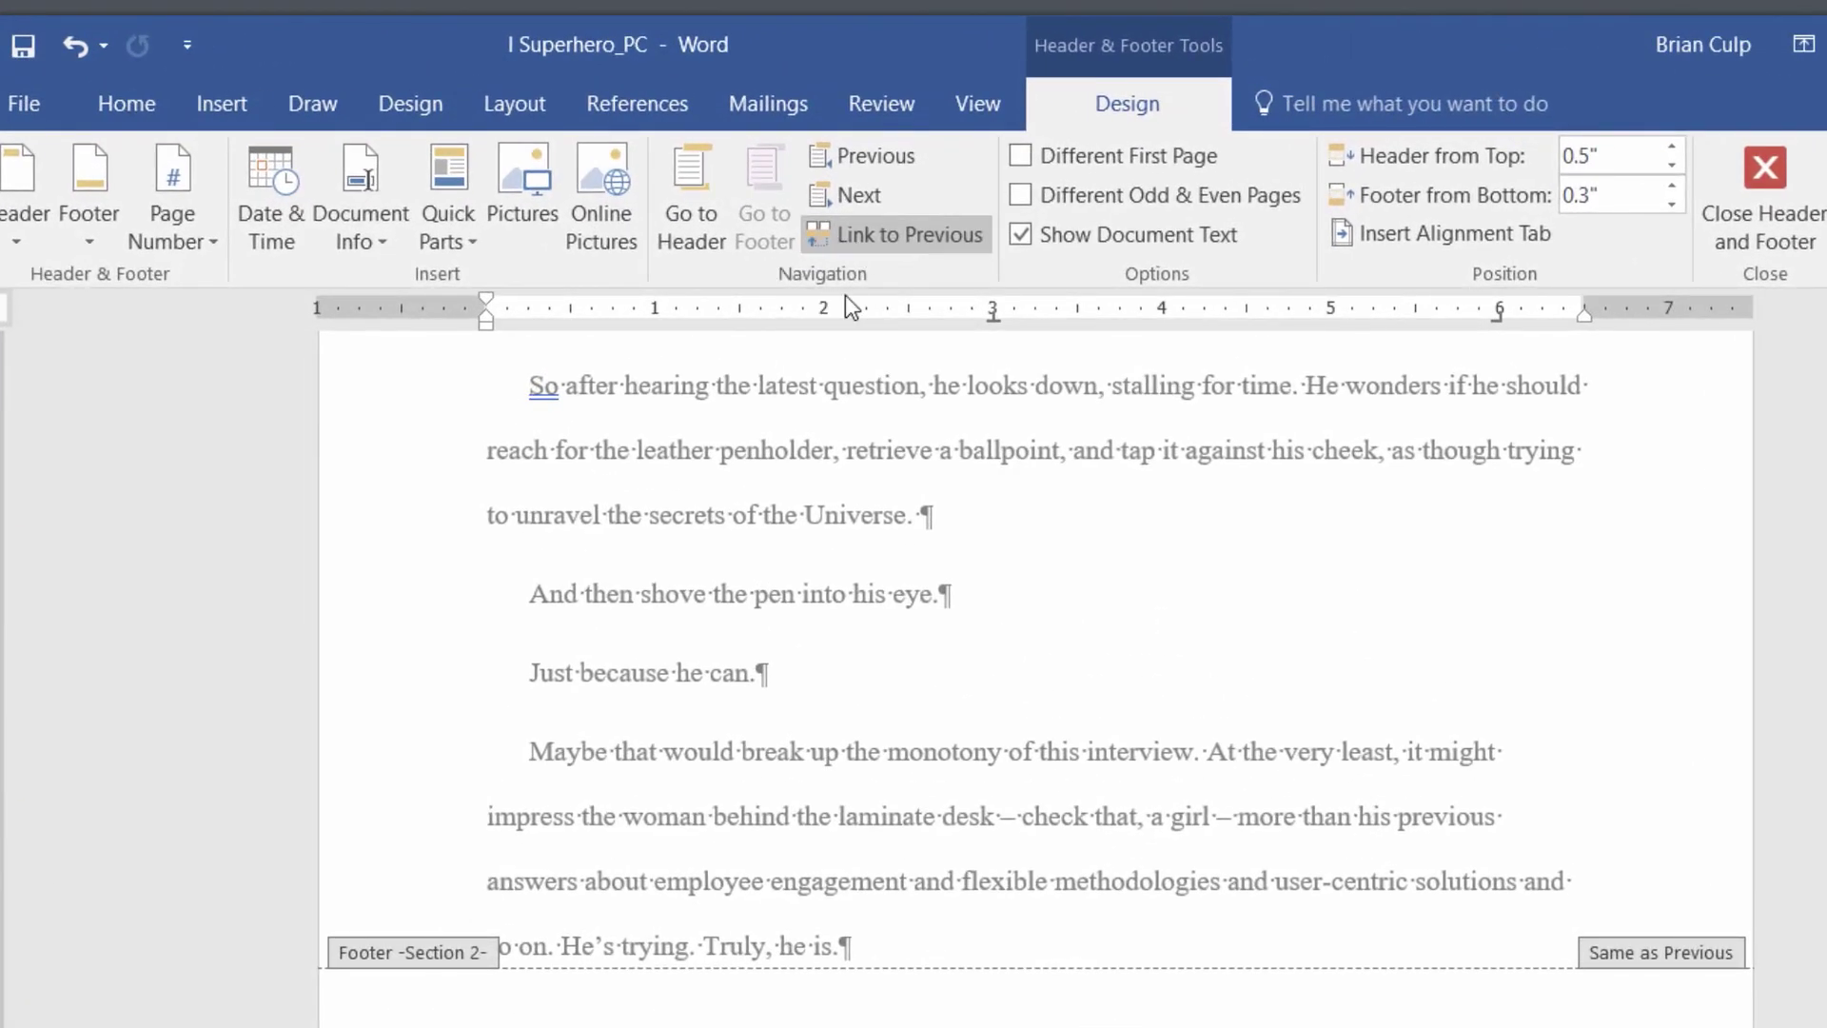
{"action": "left_click", "coordinate": [859, 238]}
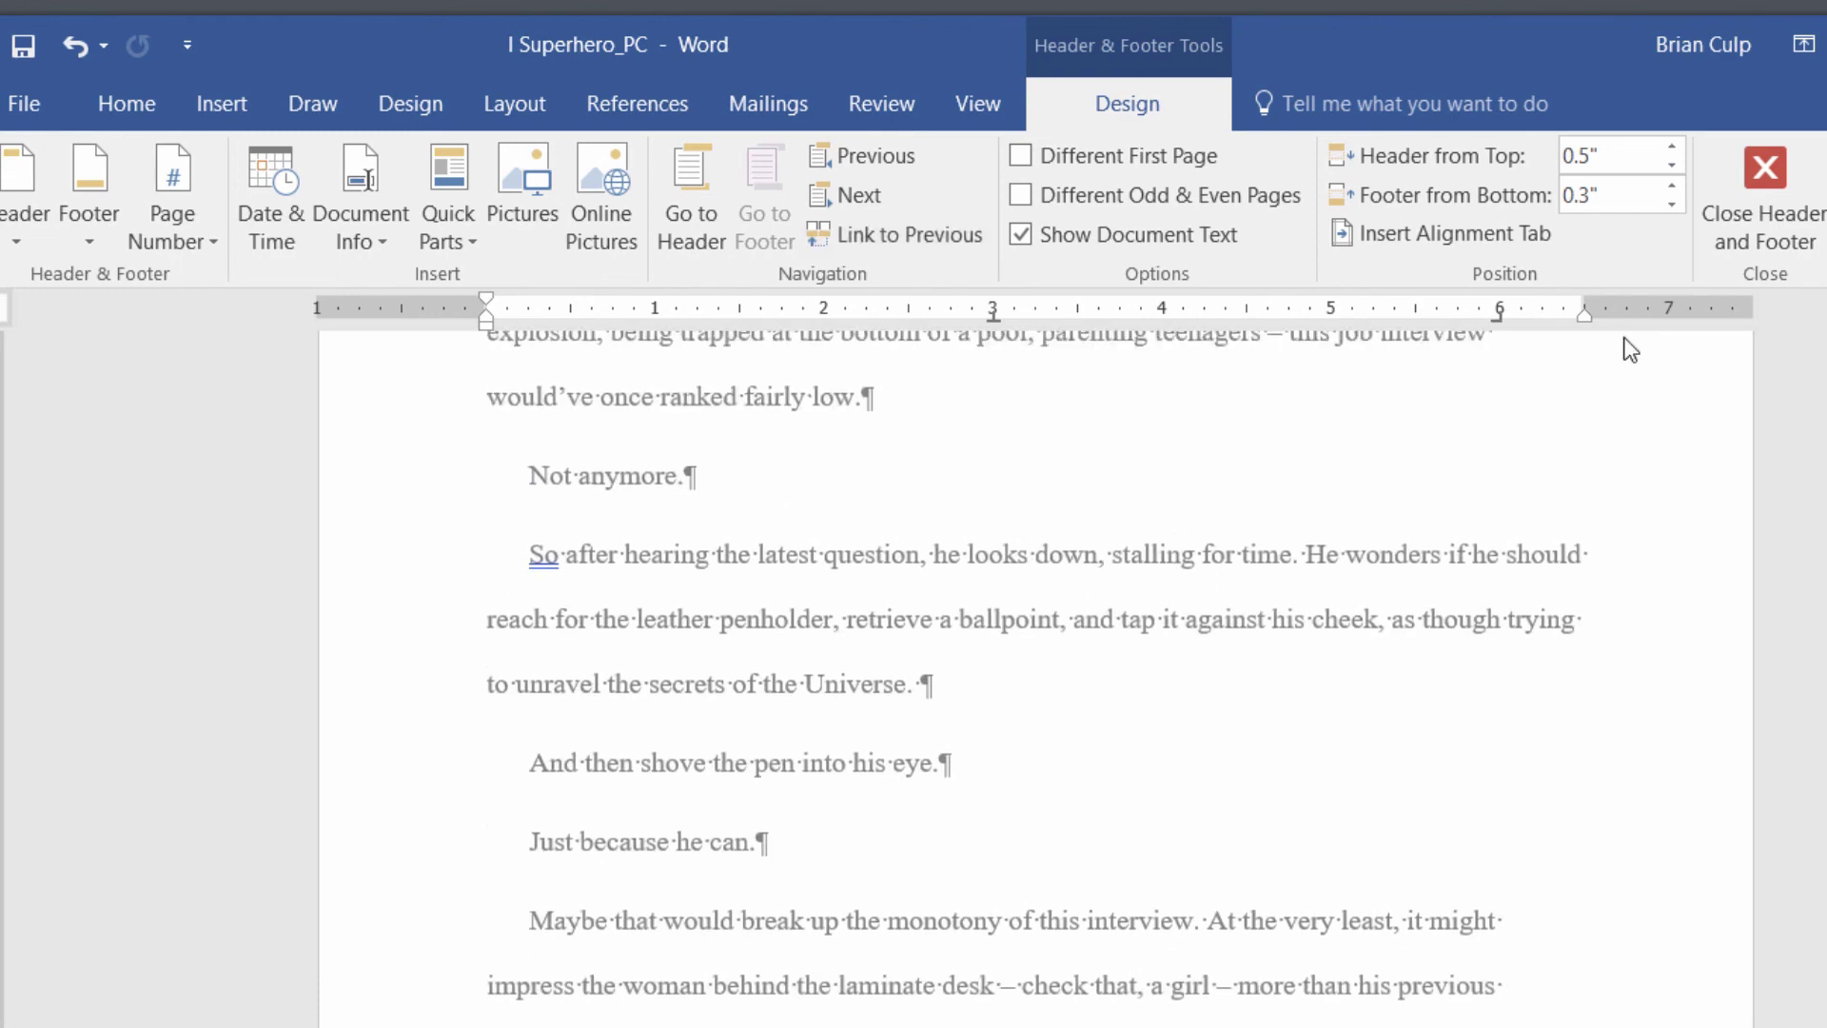
{"action": "left_click", "coordinate": [1733, 204]}
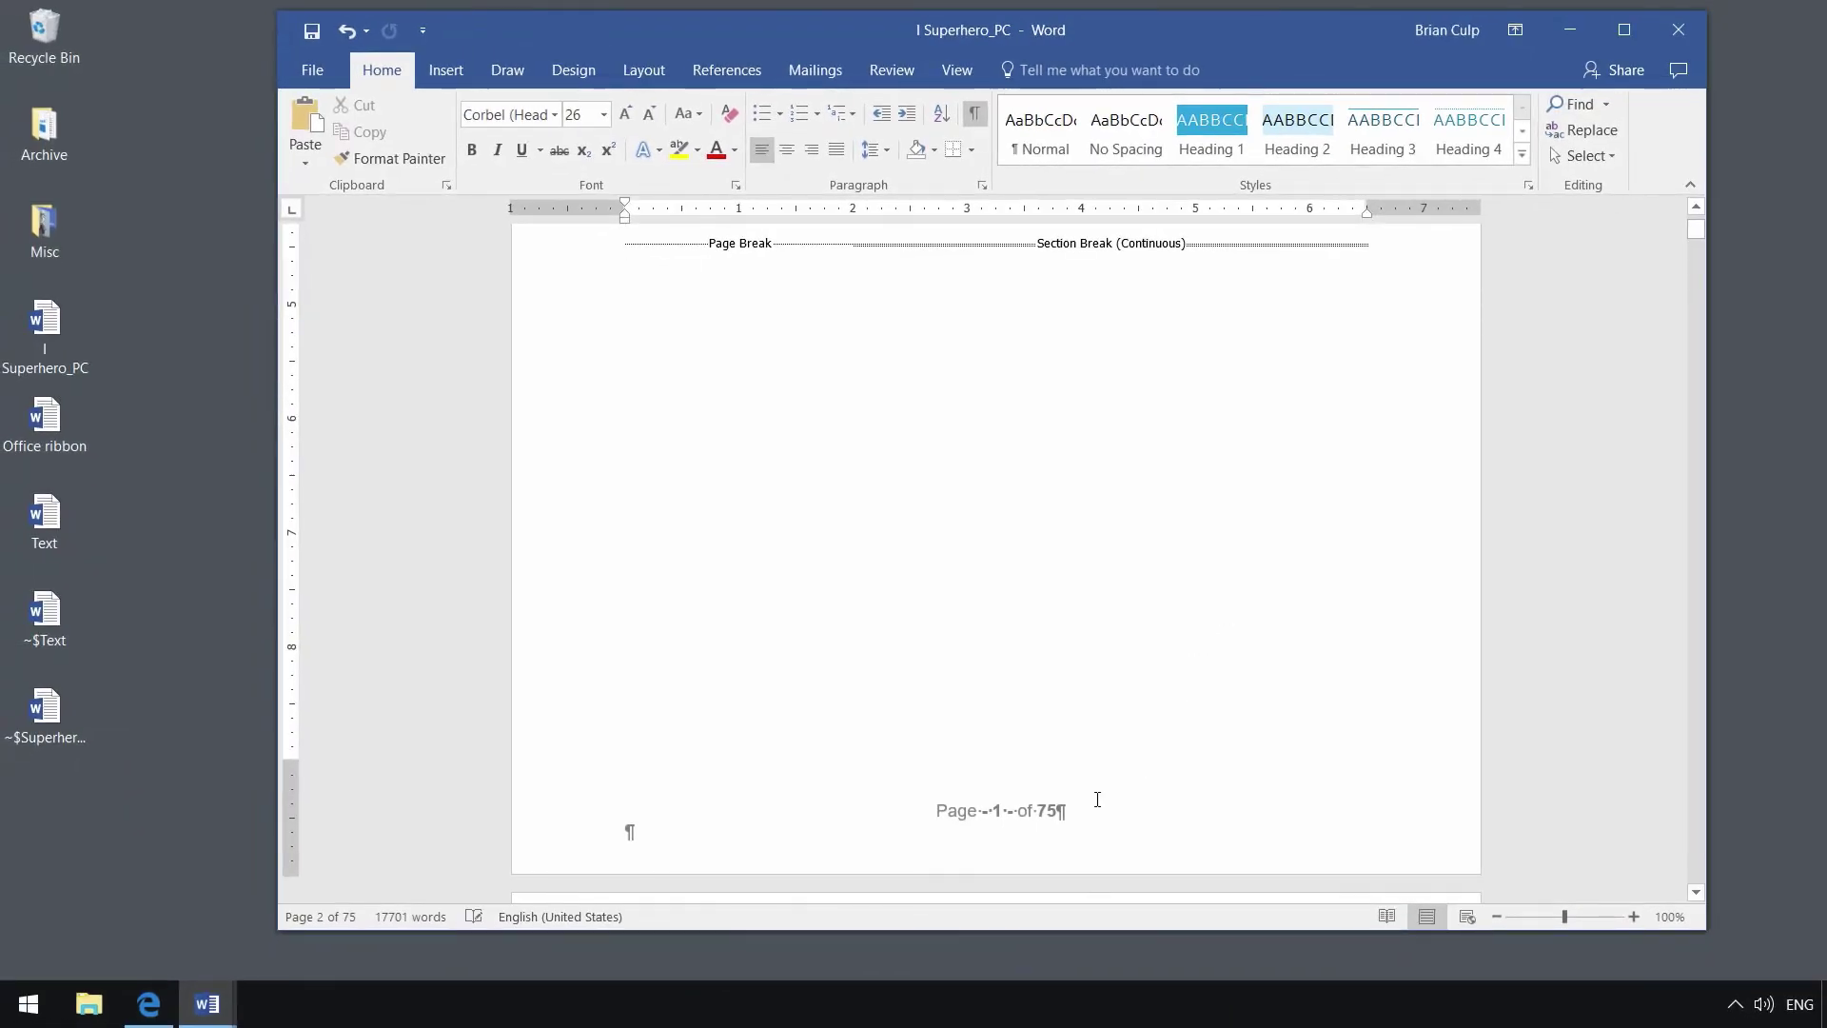
{"action": "scroll", "coordinate": [1099, 796], "scroll_direction": "up", "scroll_amount": 10}
{"action": "scroll", "coordinate": [1118, 426], "scroll_direction": "down", "scroll_amount": 12}
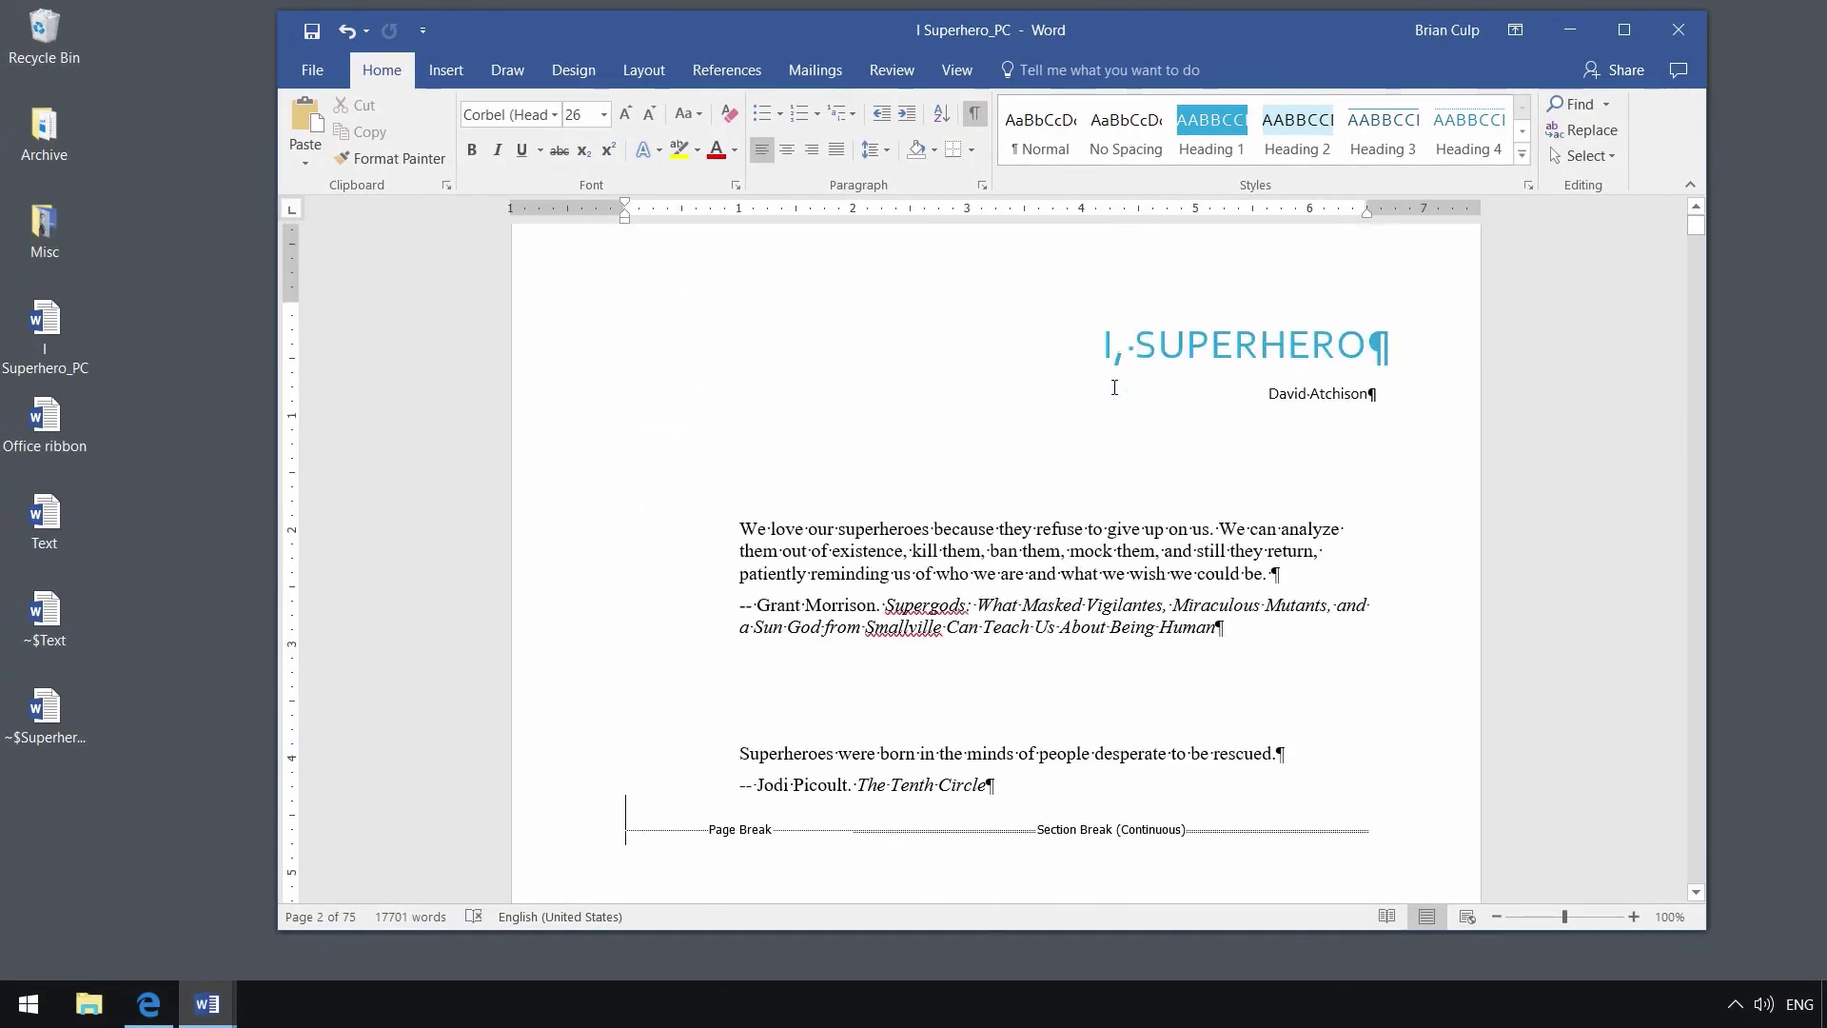
{"action": "scroll", "coordinate": [1108, 570], "scroll_direction": "down", "scroll_amount": 3}
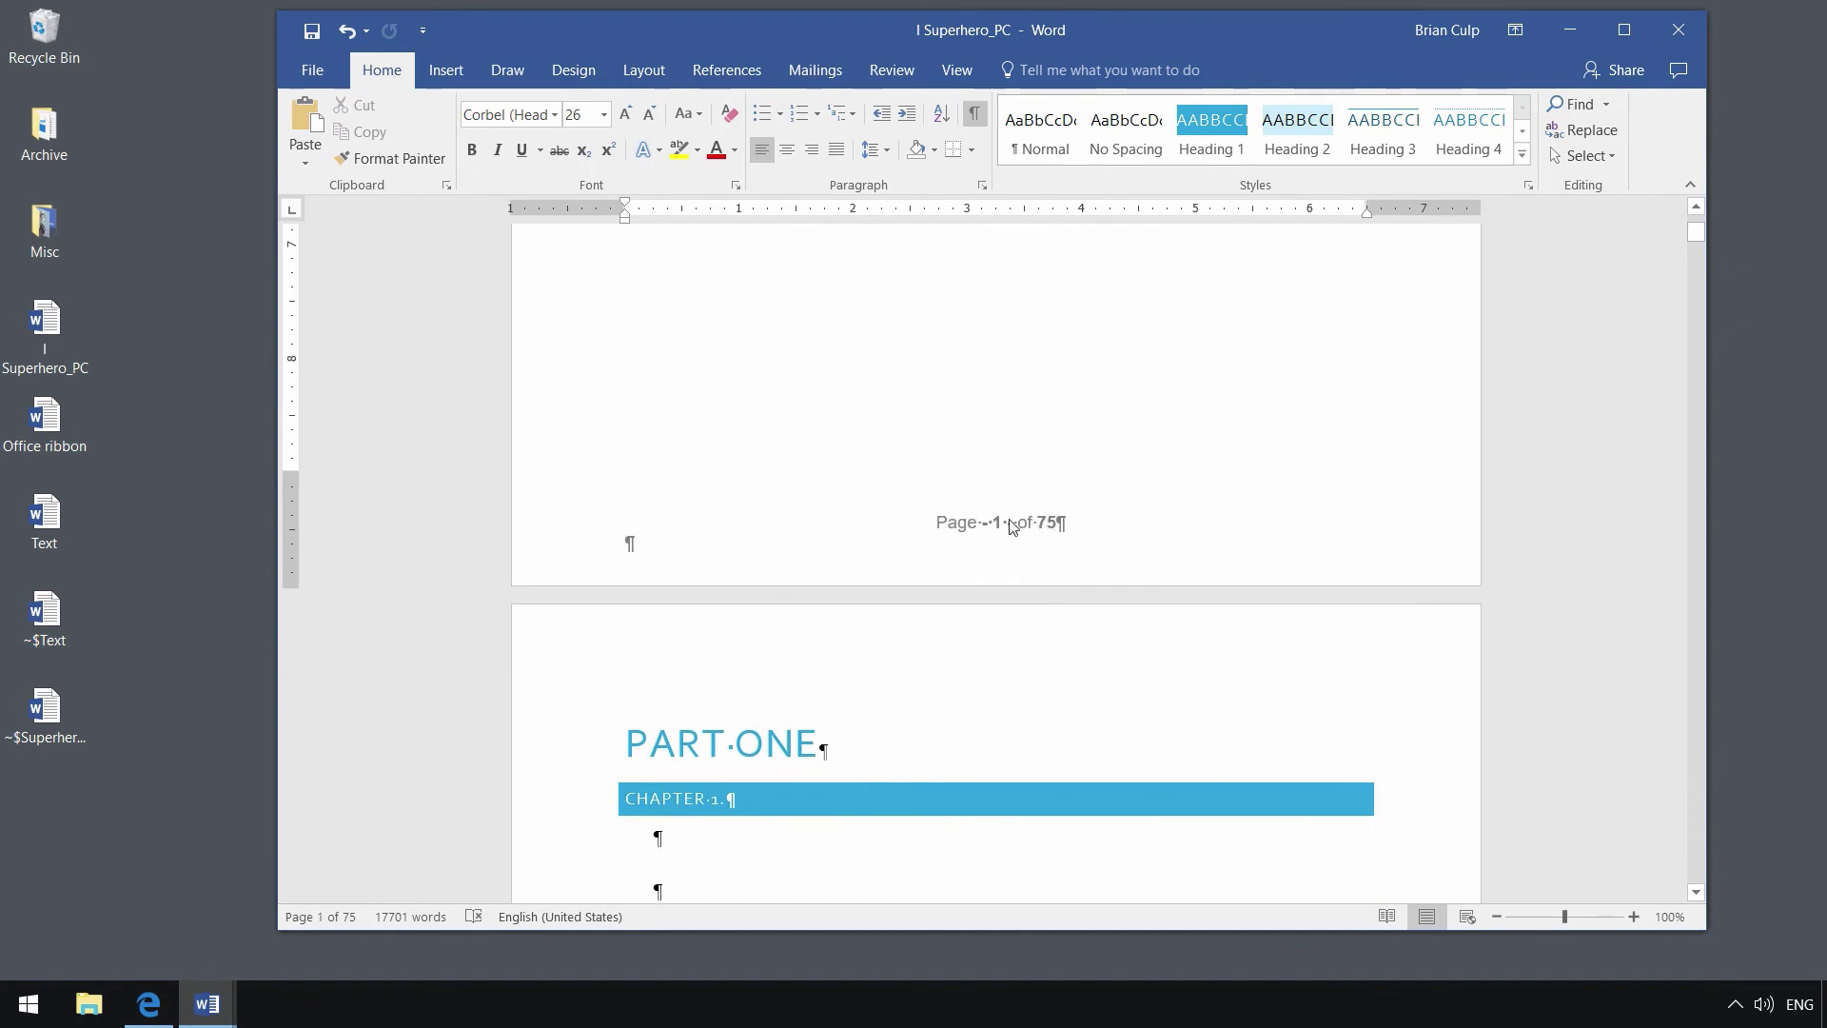
Step: Use Remove Page Numbers on the Section 1 title-page footer, leaving it empty
{"action": "double_click", "coordinate": [1010, 528]}
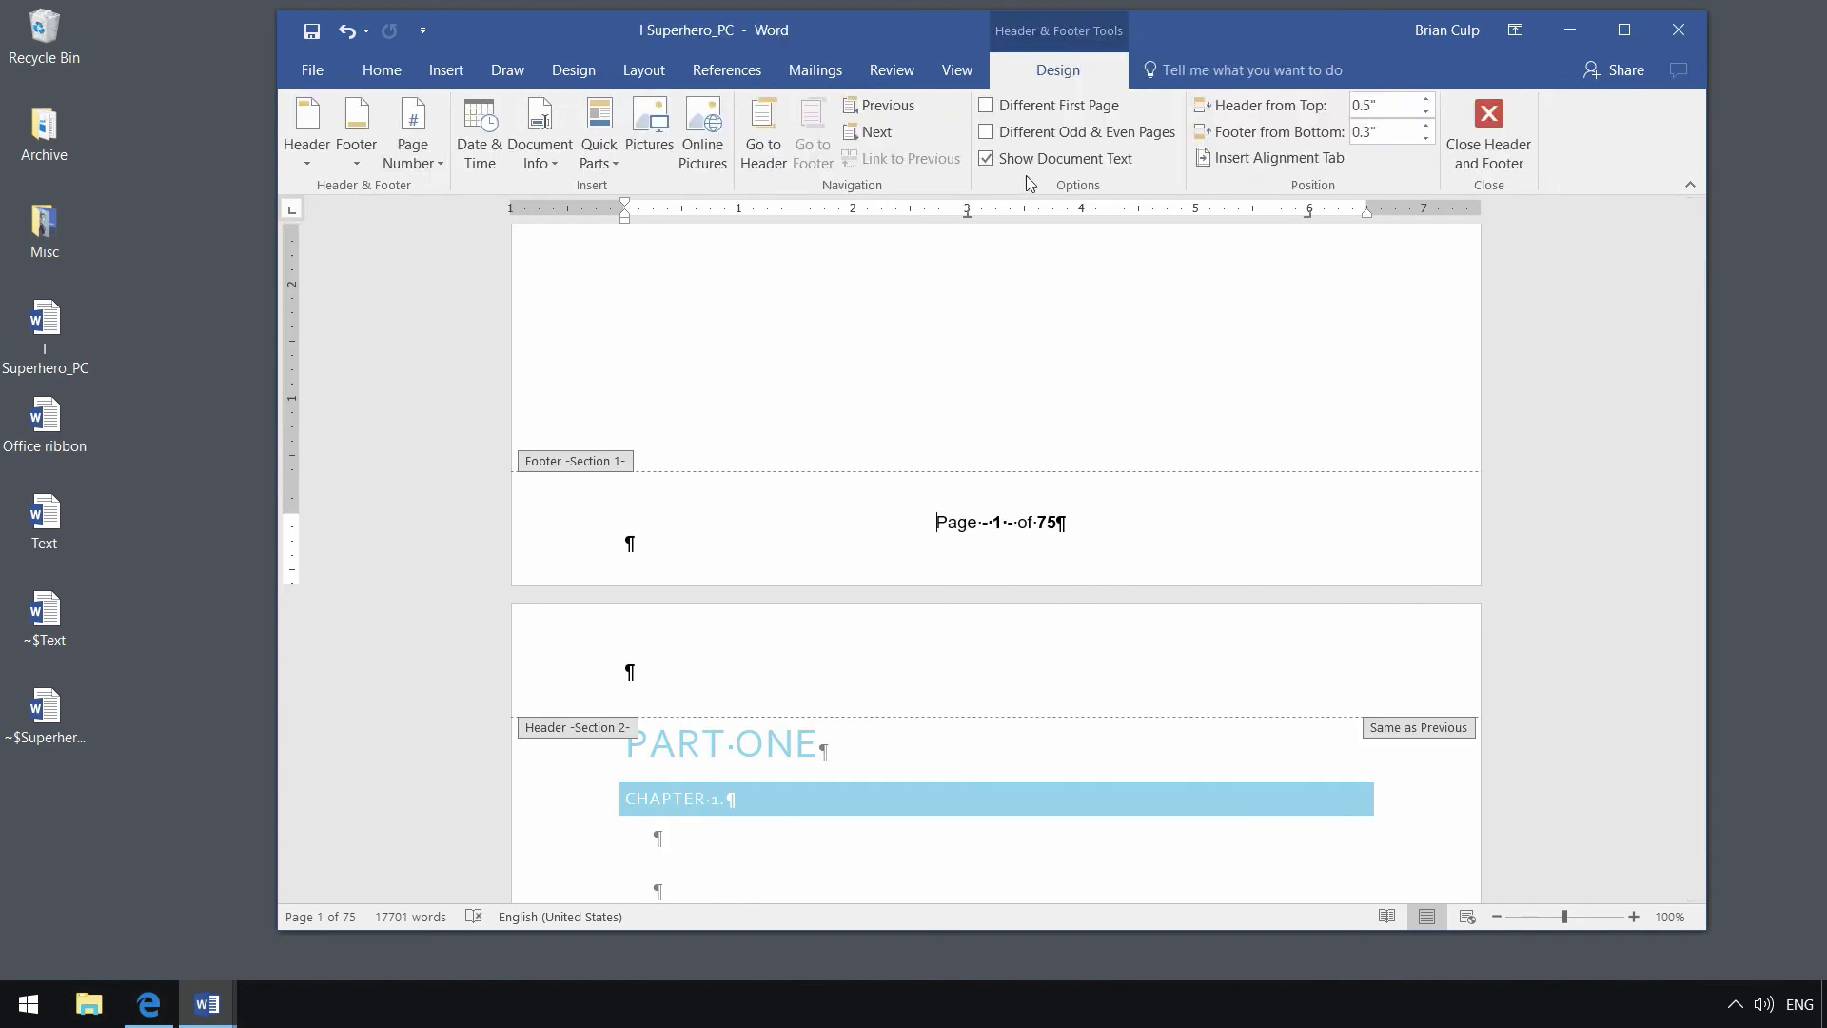
{"action": "left_click", "coordinate": [413, 164]}
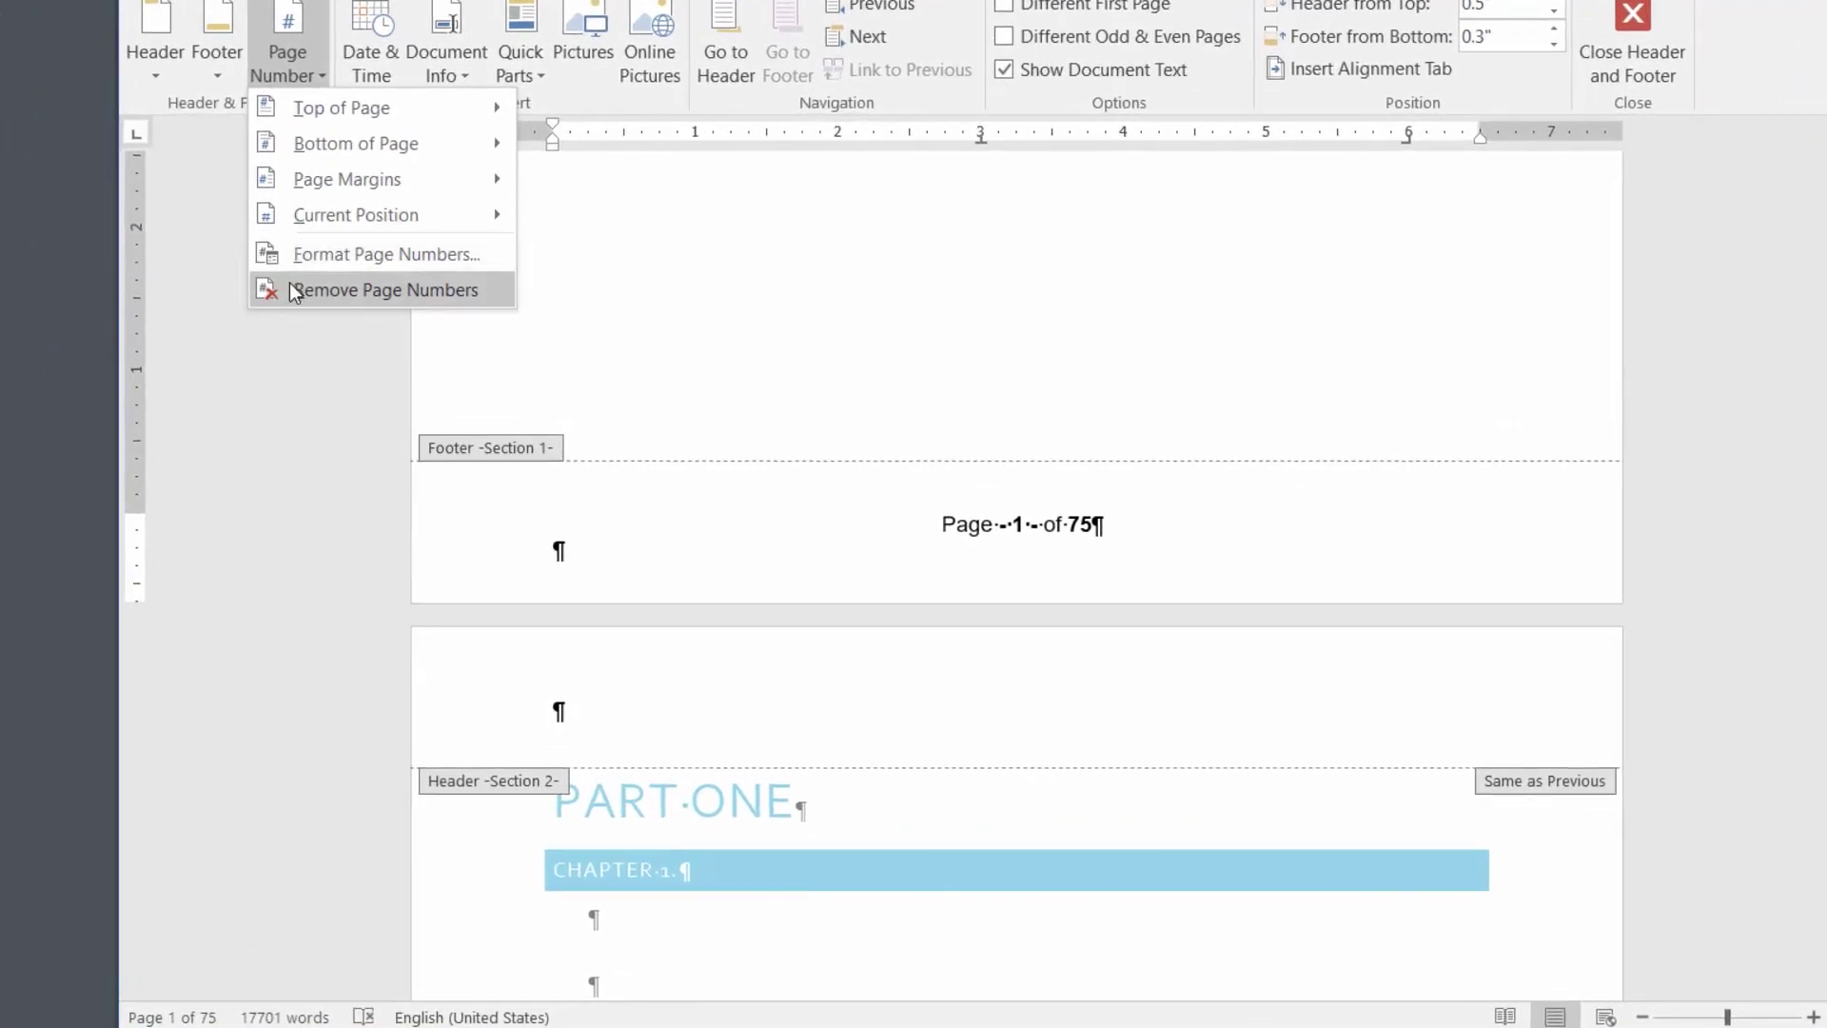
{"action": "left_click", "coordinate": [381, 326]}
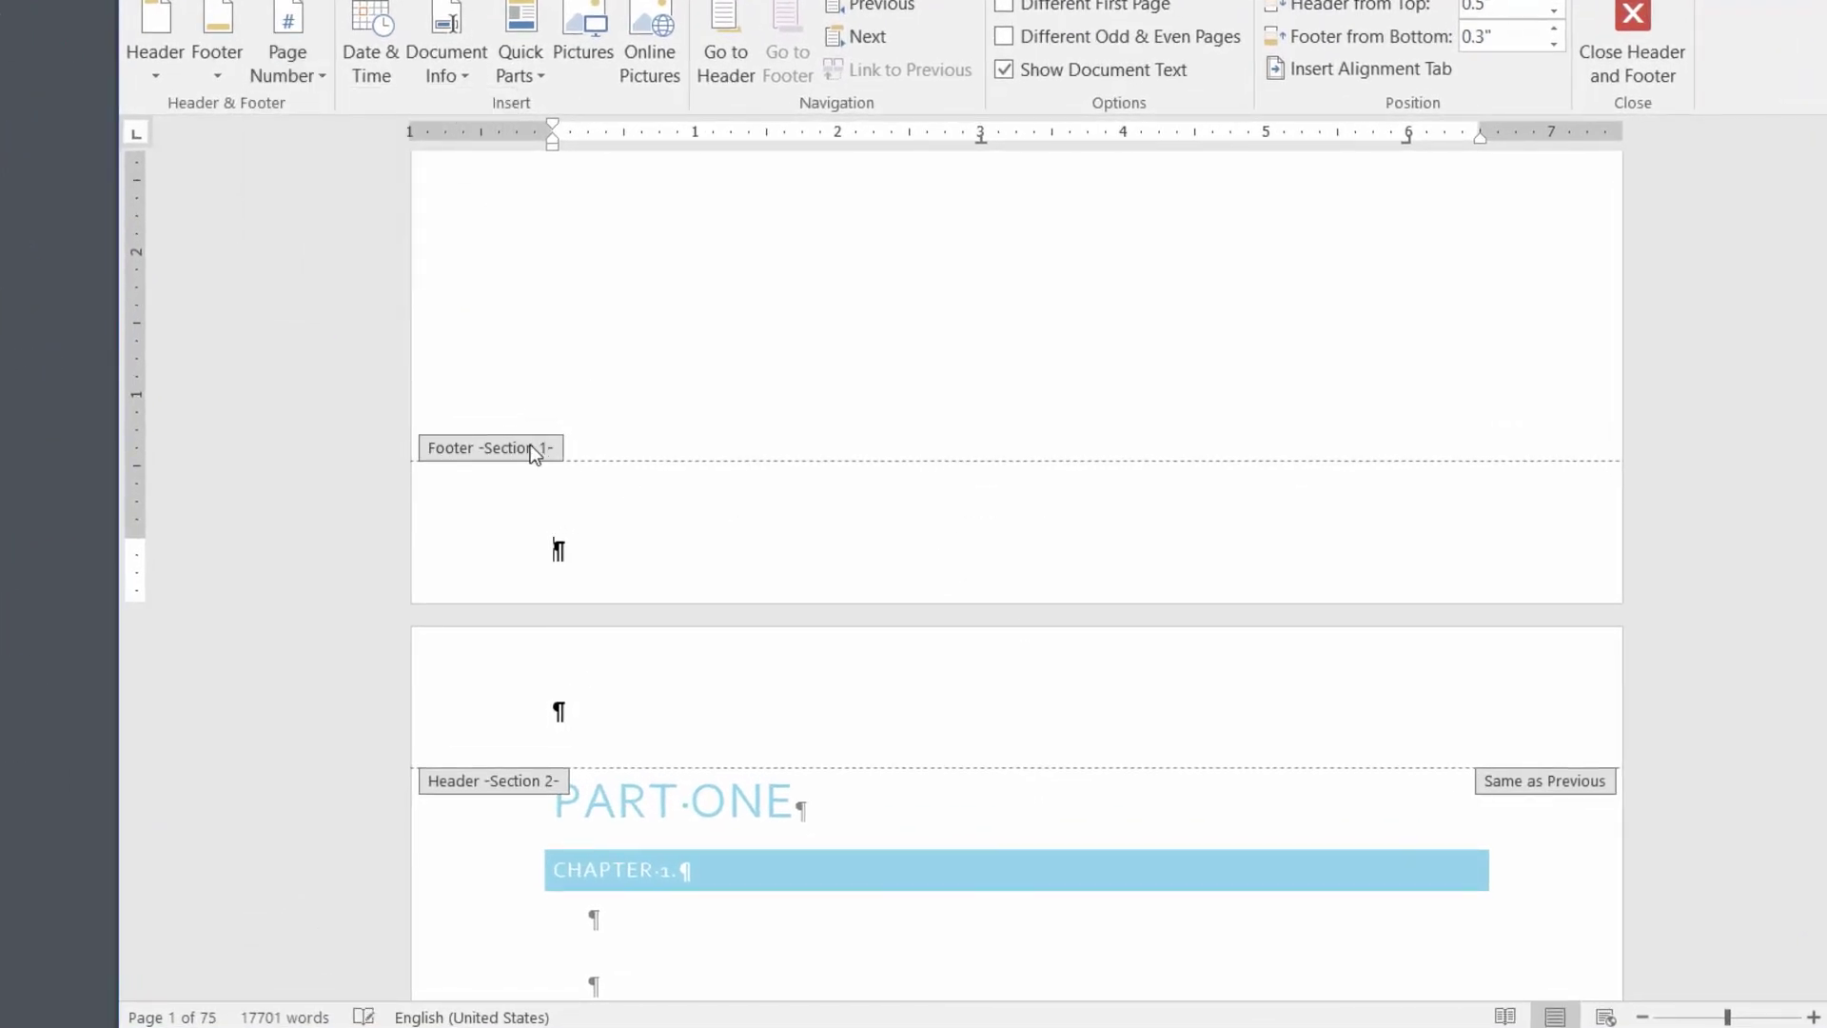
{"action": "left_click", "coordinate": [1632, 43]}
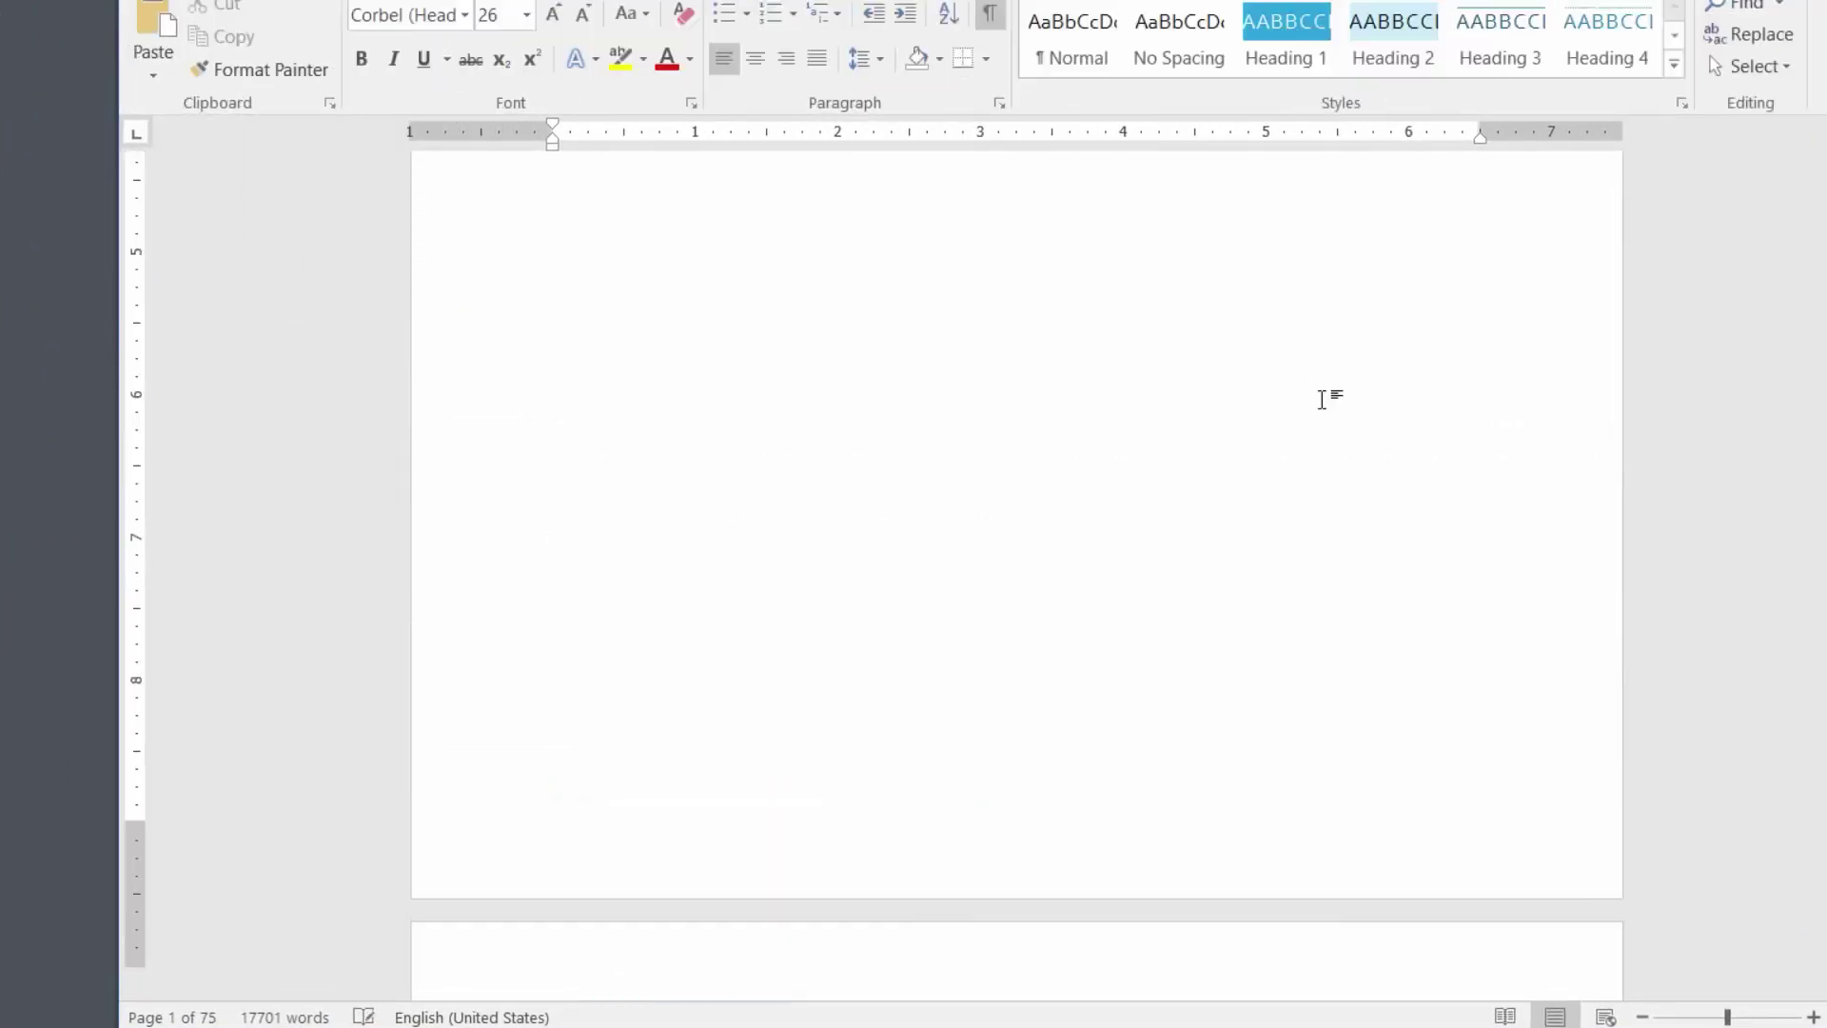
{"action": "scroll", "coordinate": [1172, 415], "scroll_direction": "down", "scroll_amount": 15}
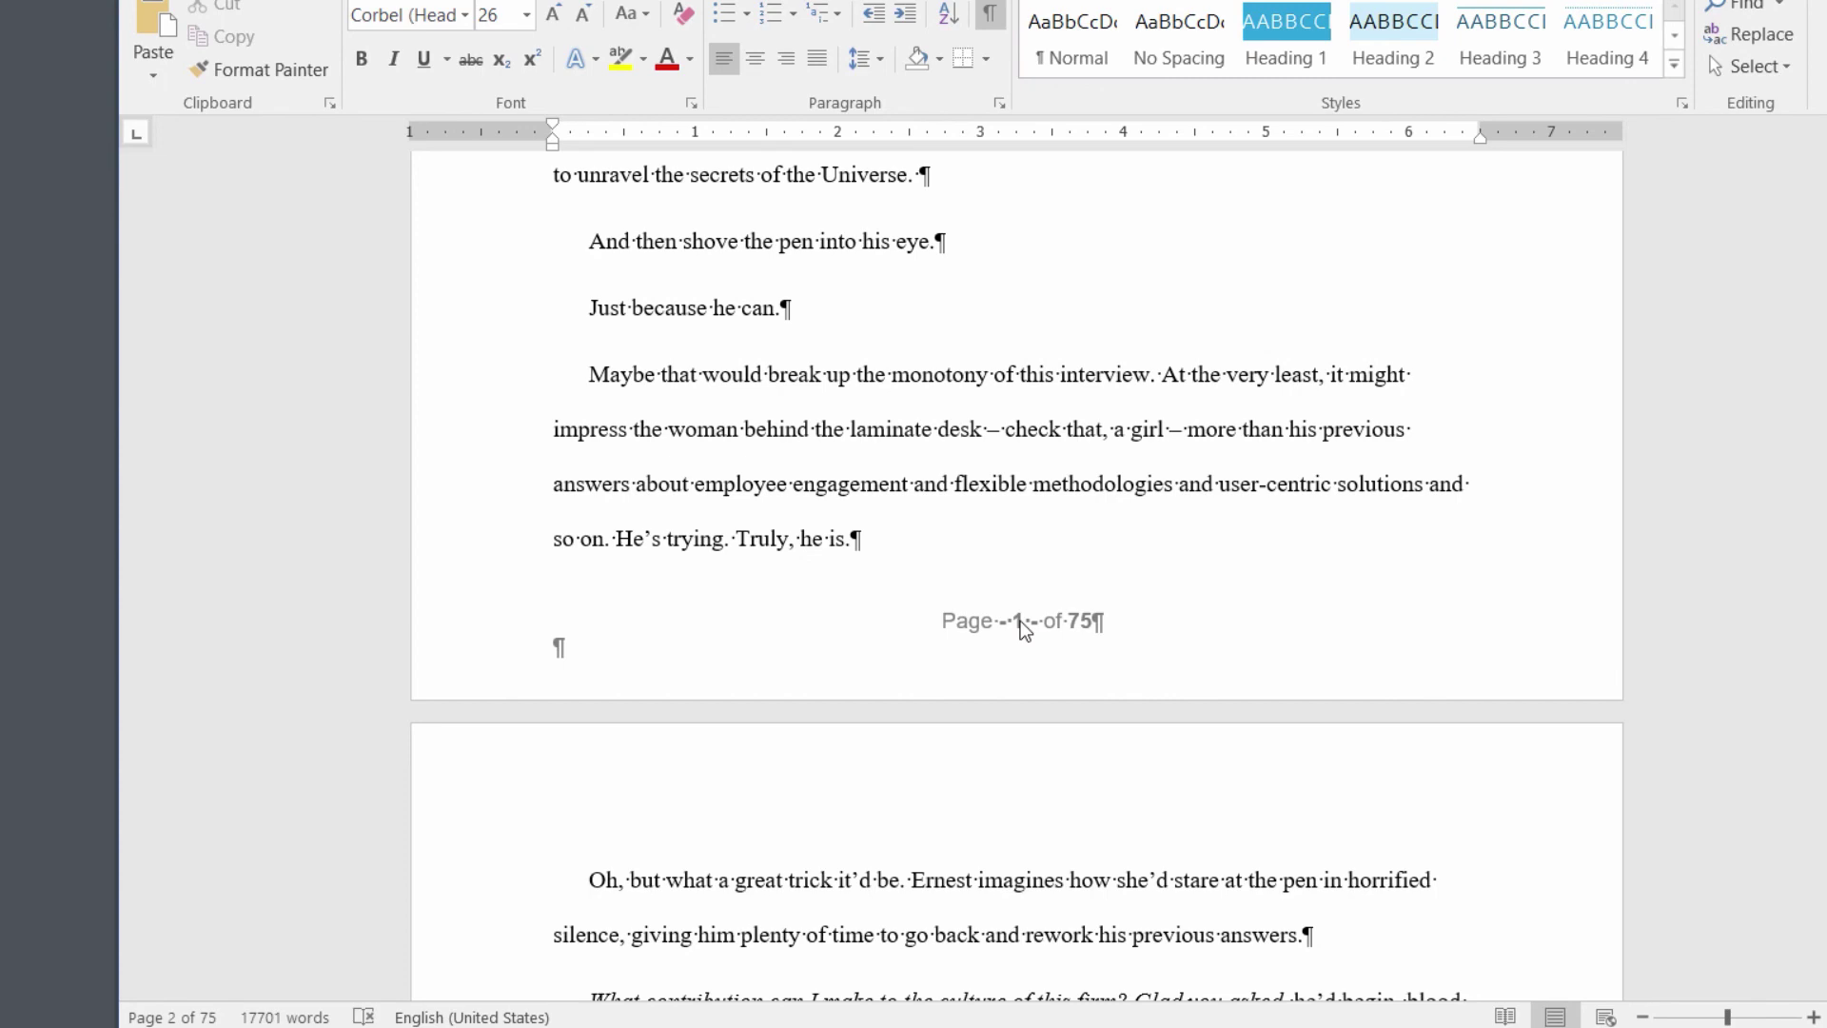
{"action": "scroll", "coordinate": [1020, 620], "scroll_direction": "up", "scroll_amount": 10}
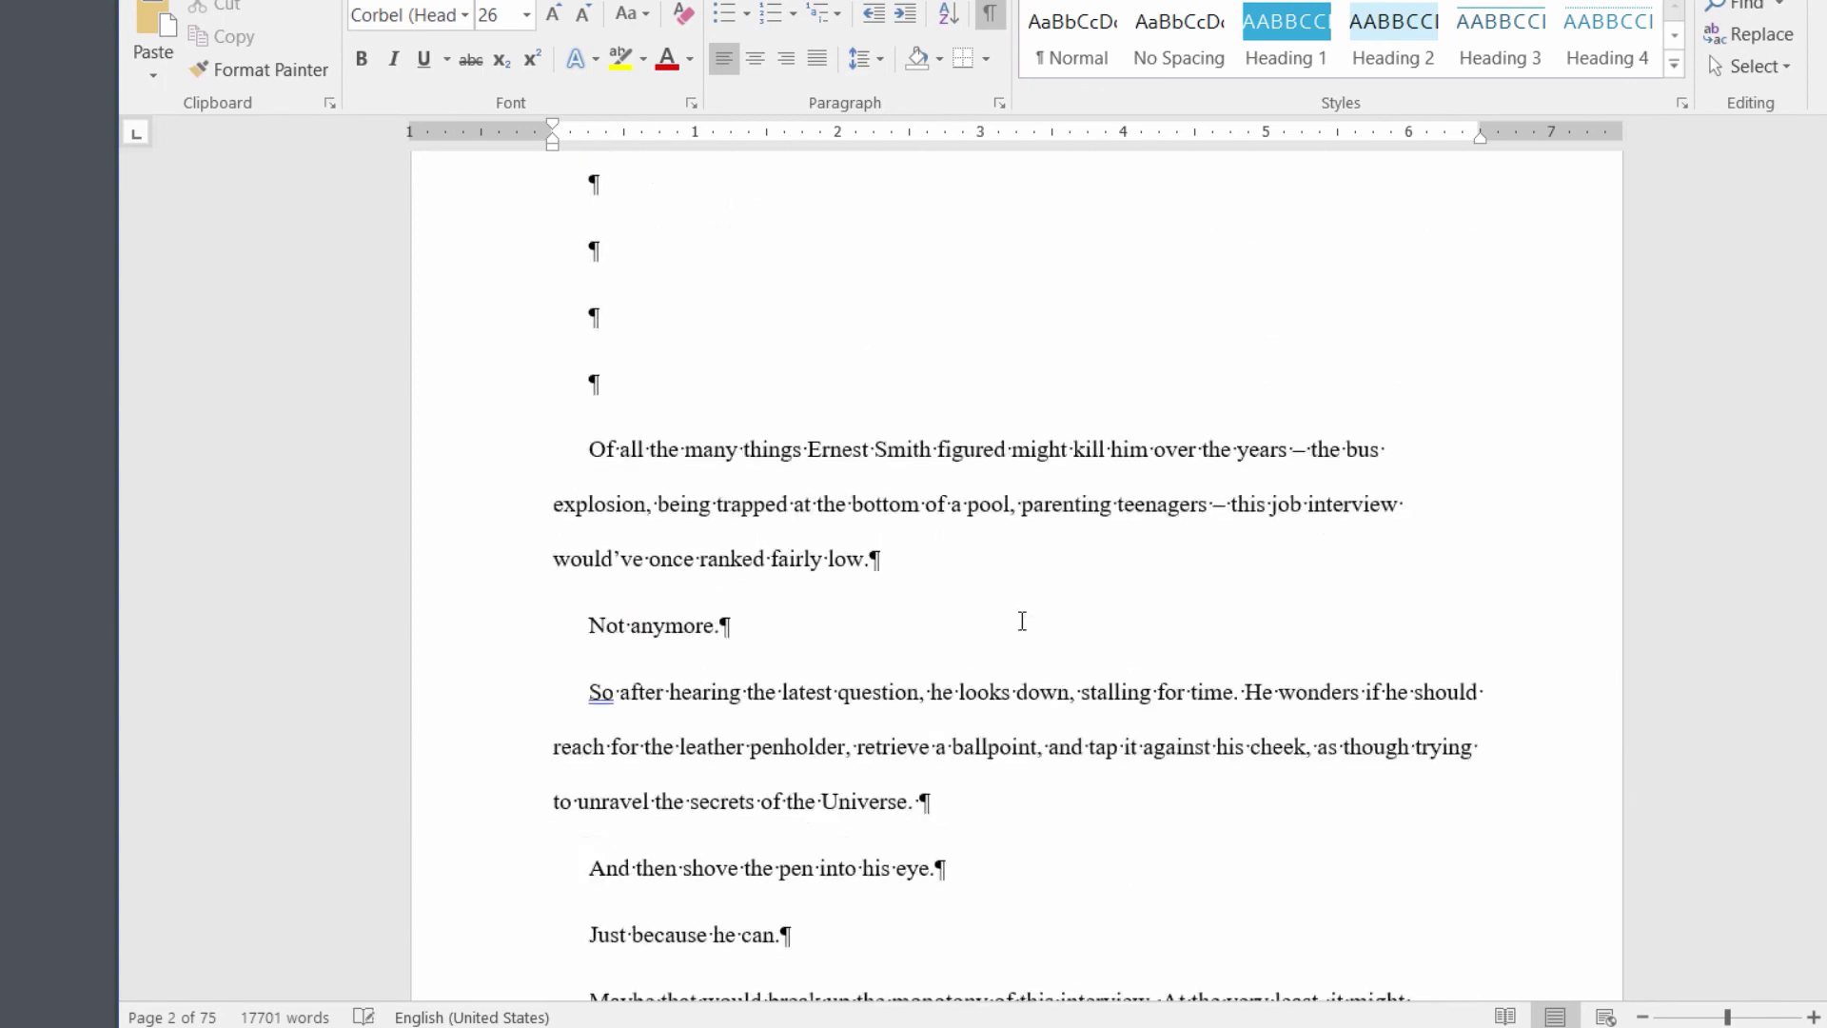
{"action": "scroll", "coordinate": [1022, 620], "scroll_direction": "up", "scroll_amount": 5}
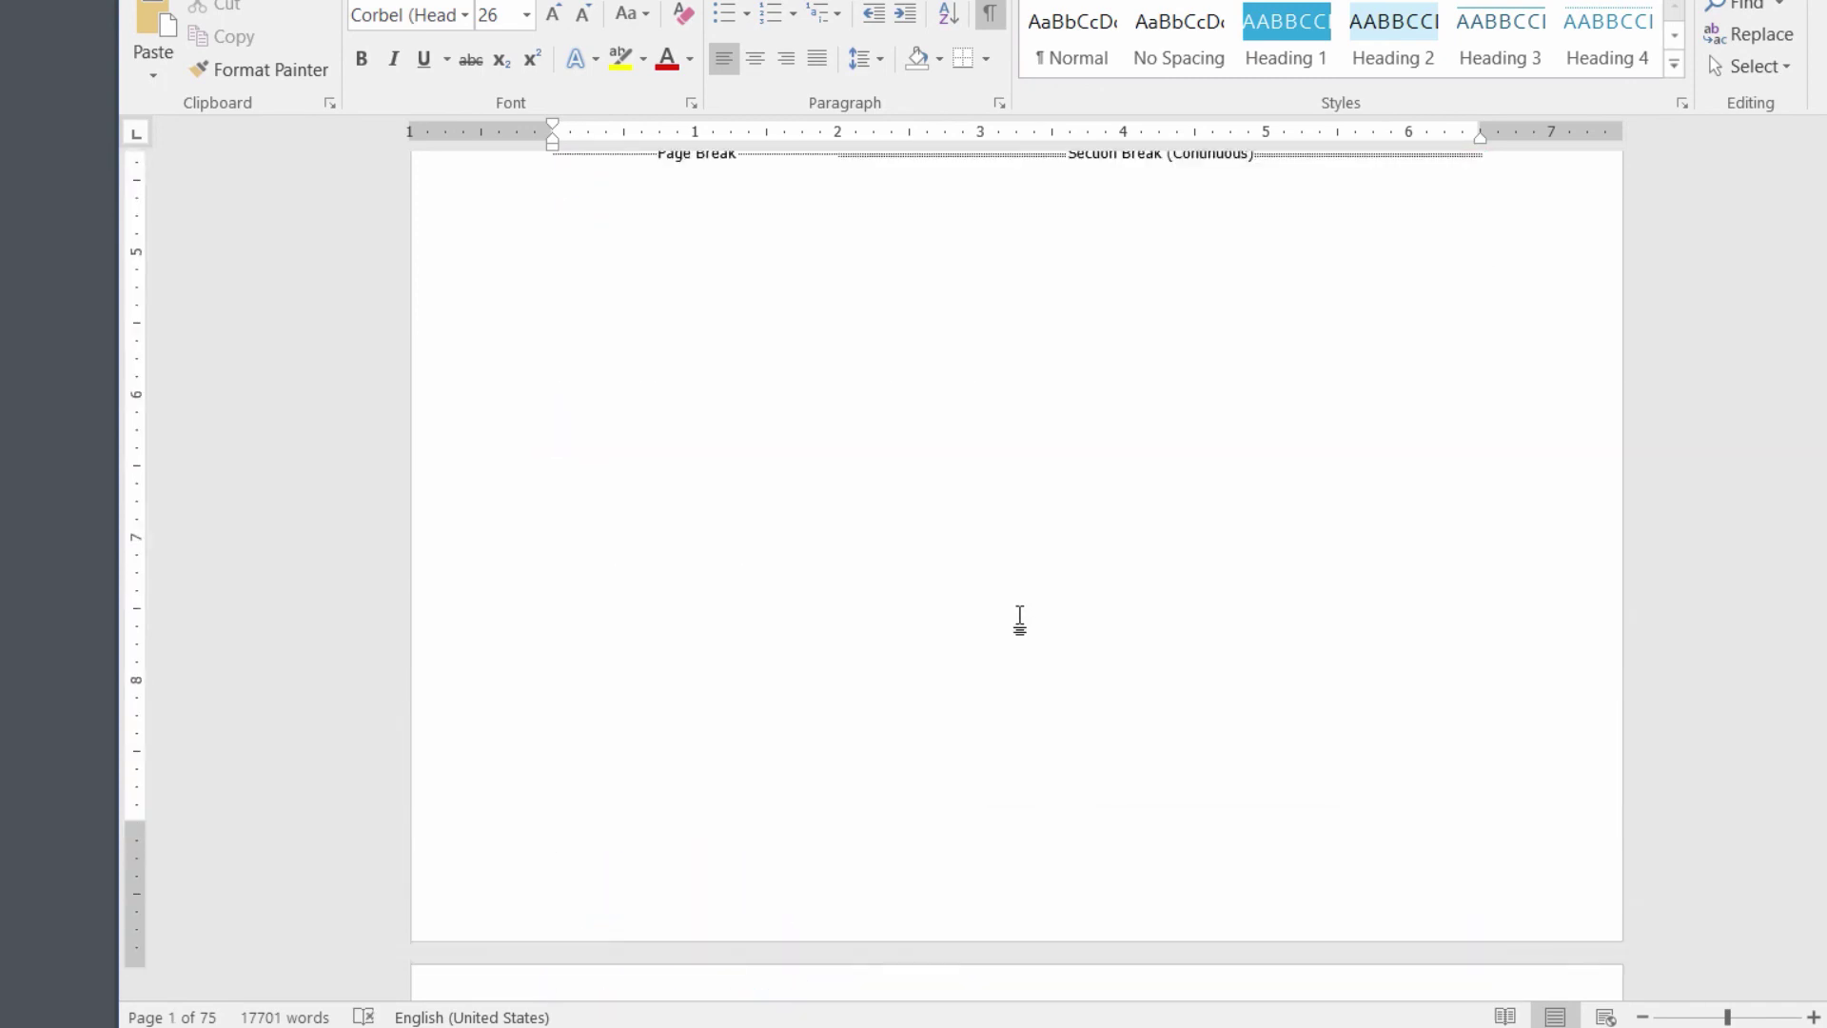